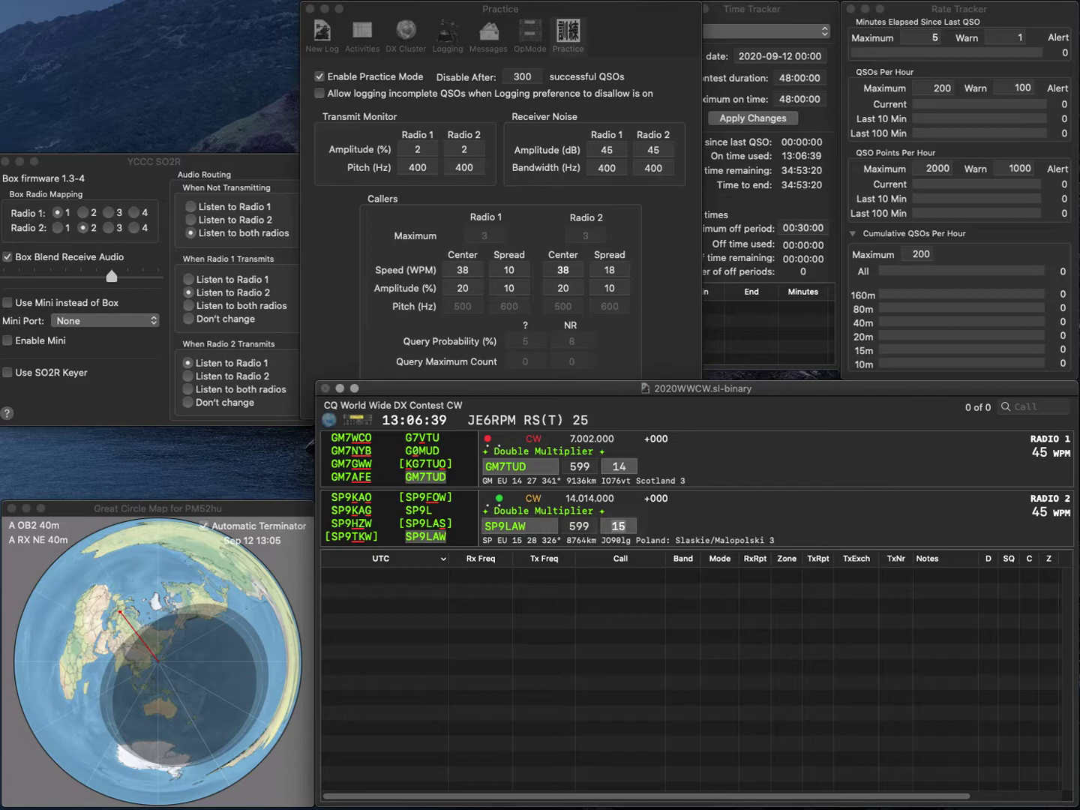
Log the GM7TUD contact on Radio 1 and the SP9LAW contact on Radio 2.
key(space)
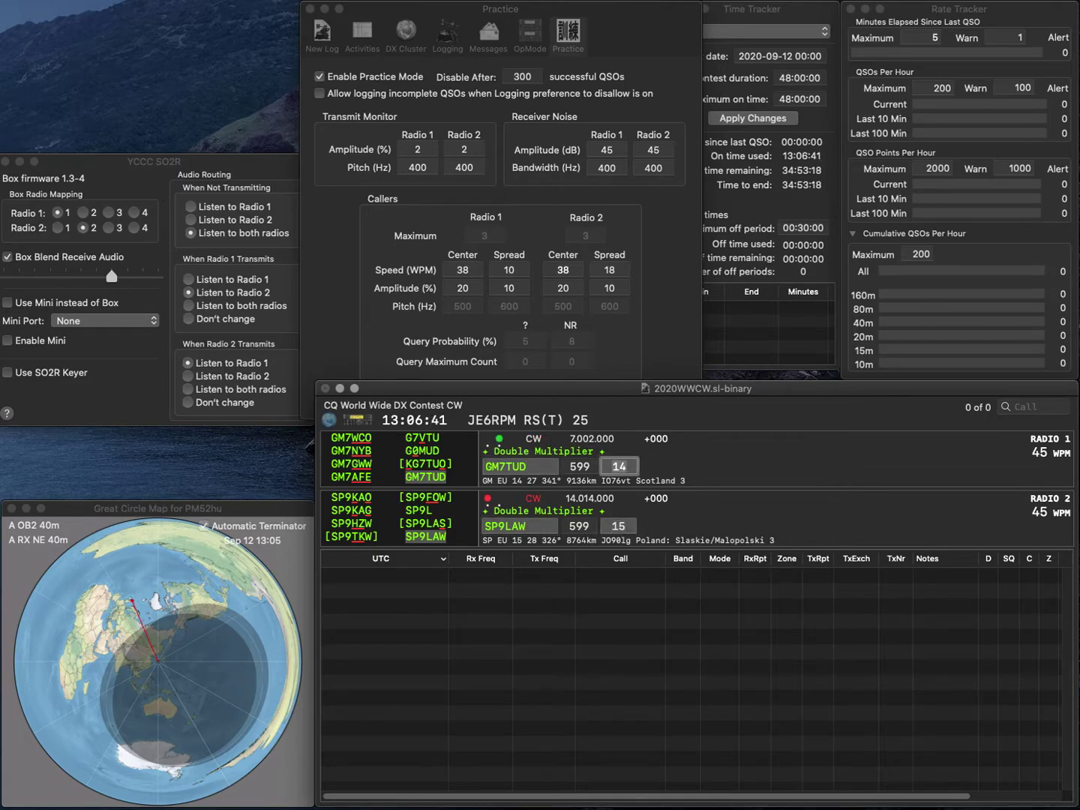
key(Return)
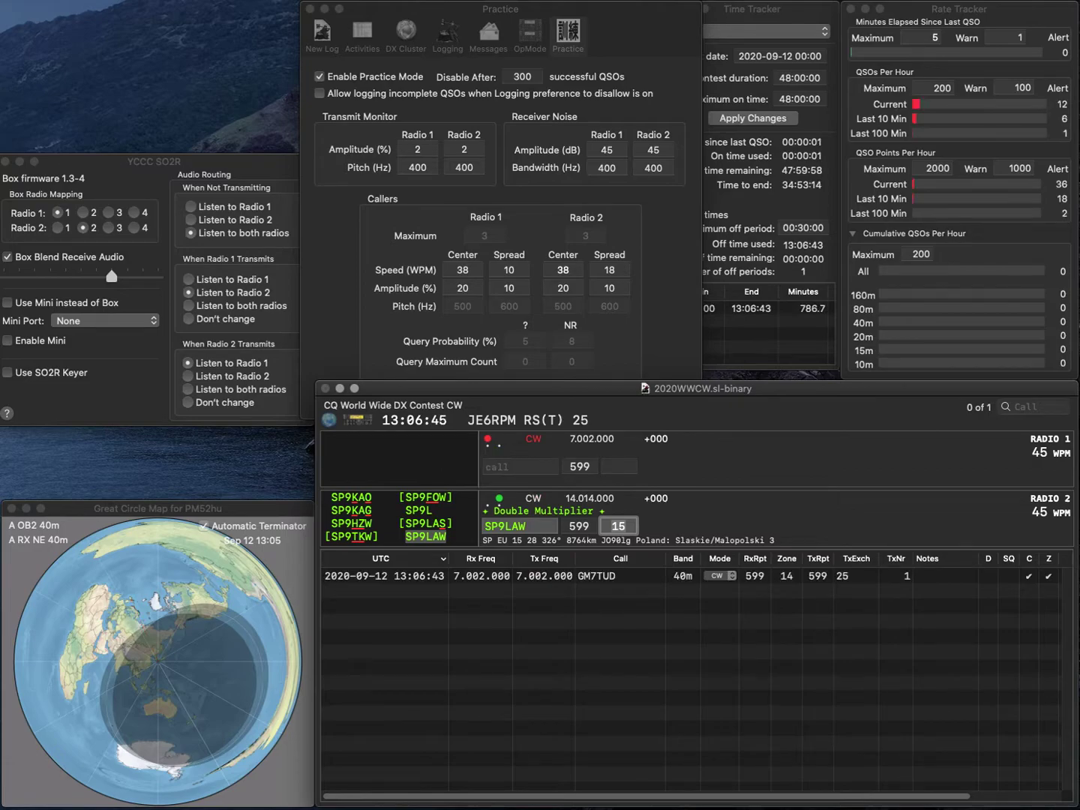
key(Return)
text(AC9GK)
key(Return)
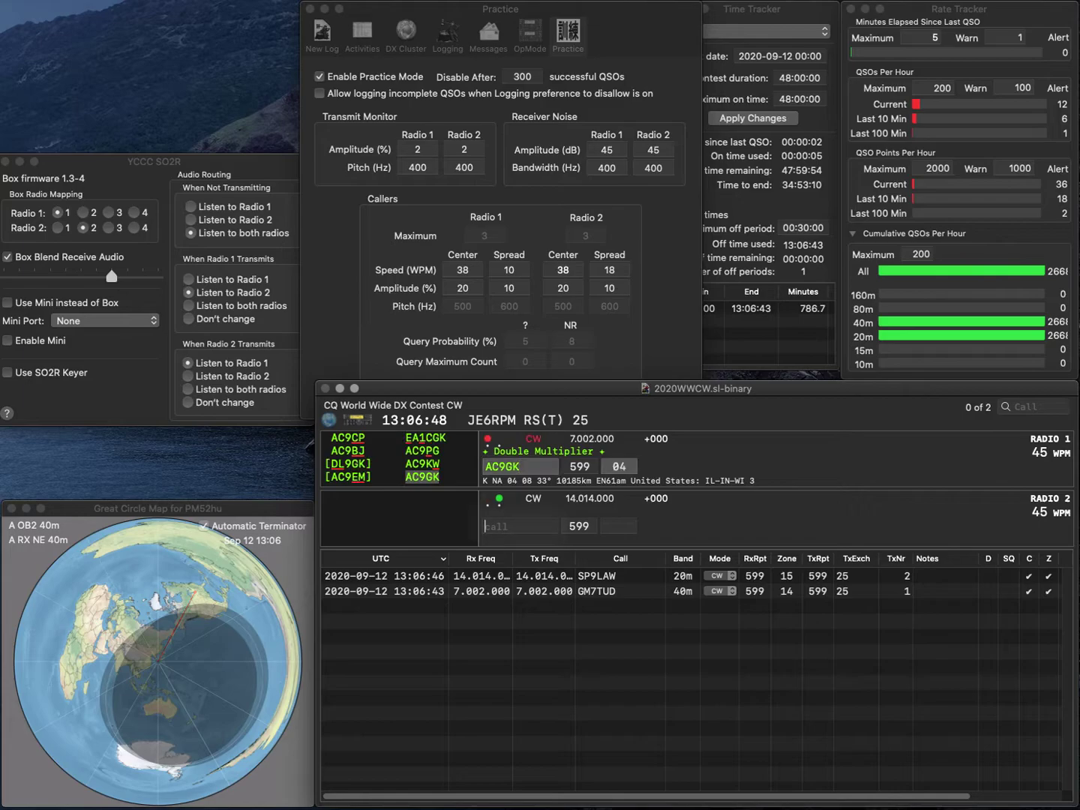
text(JJ)
key(Return)
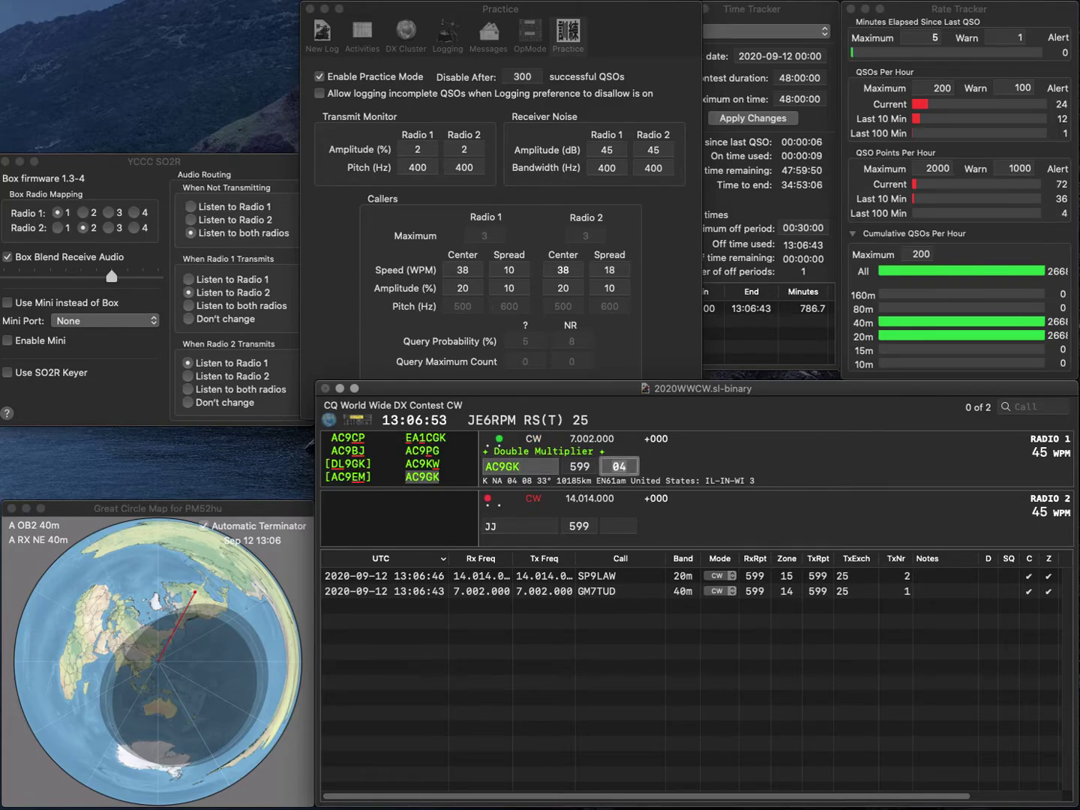
key(Return)
key(BackSpace)
text(W)
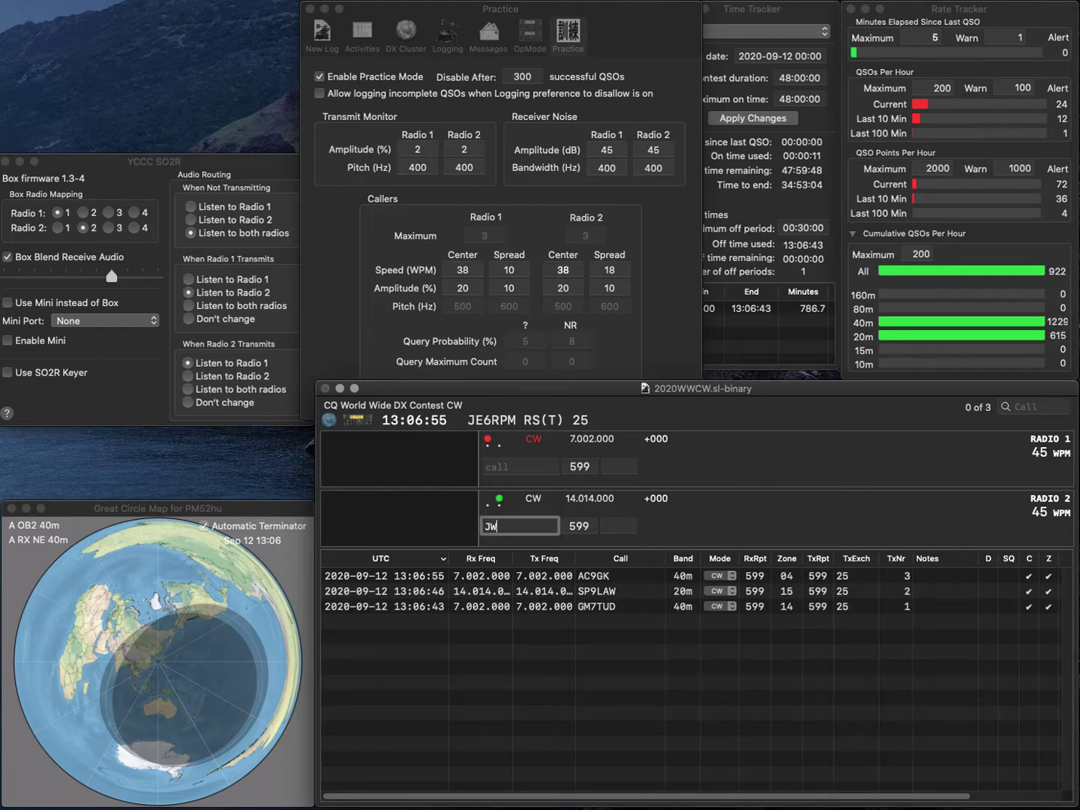
text(5E)
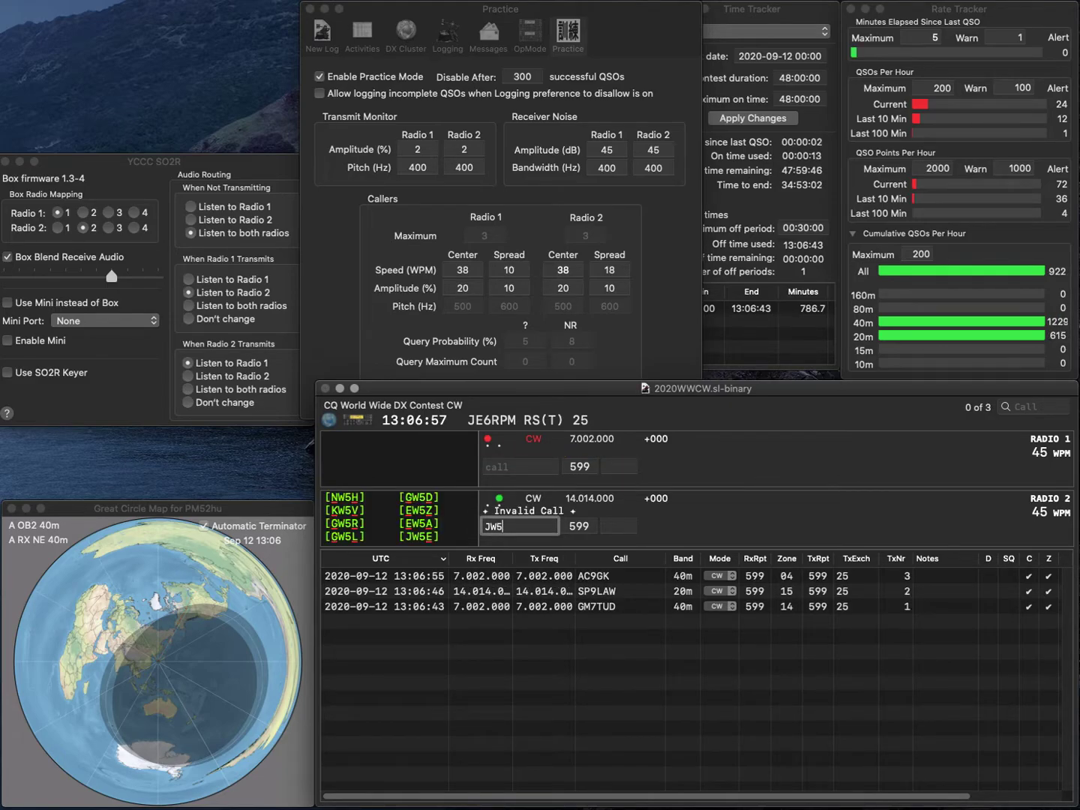
key(Return)
text(PR4T)
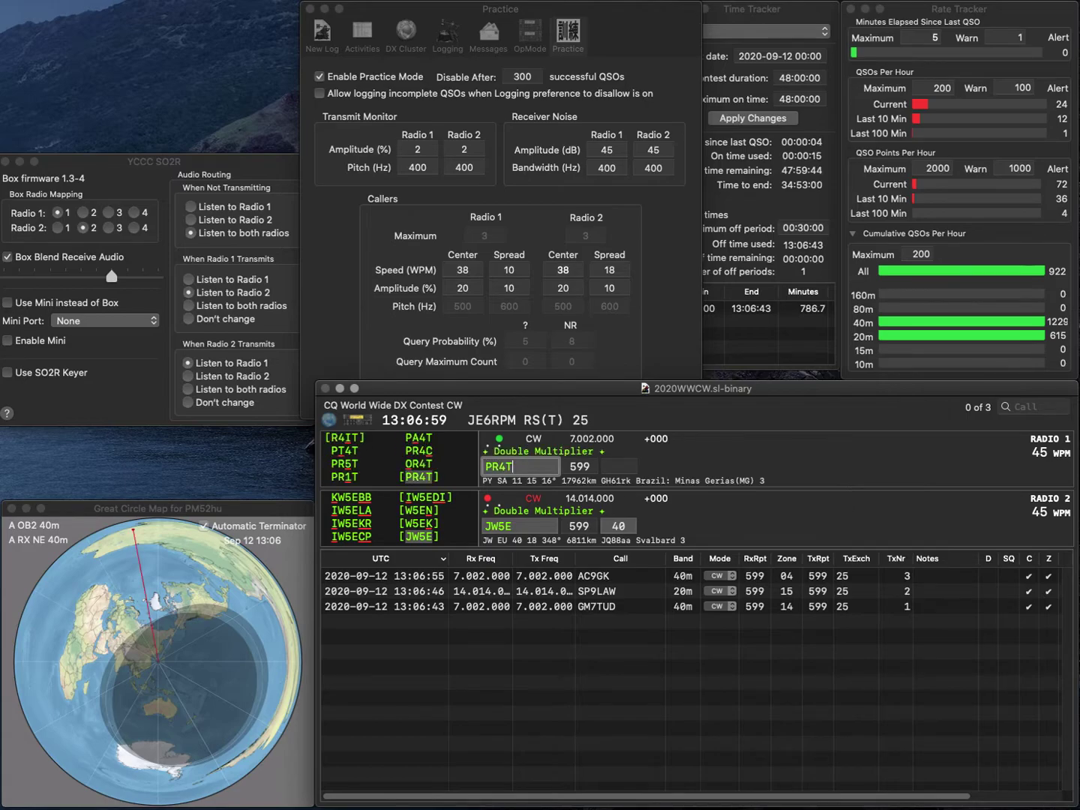
key(Return)
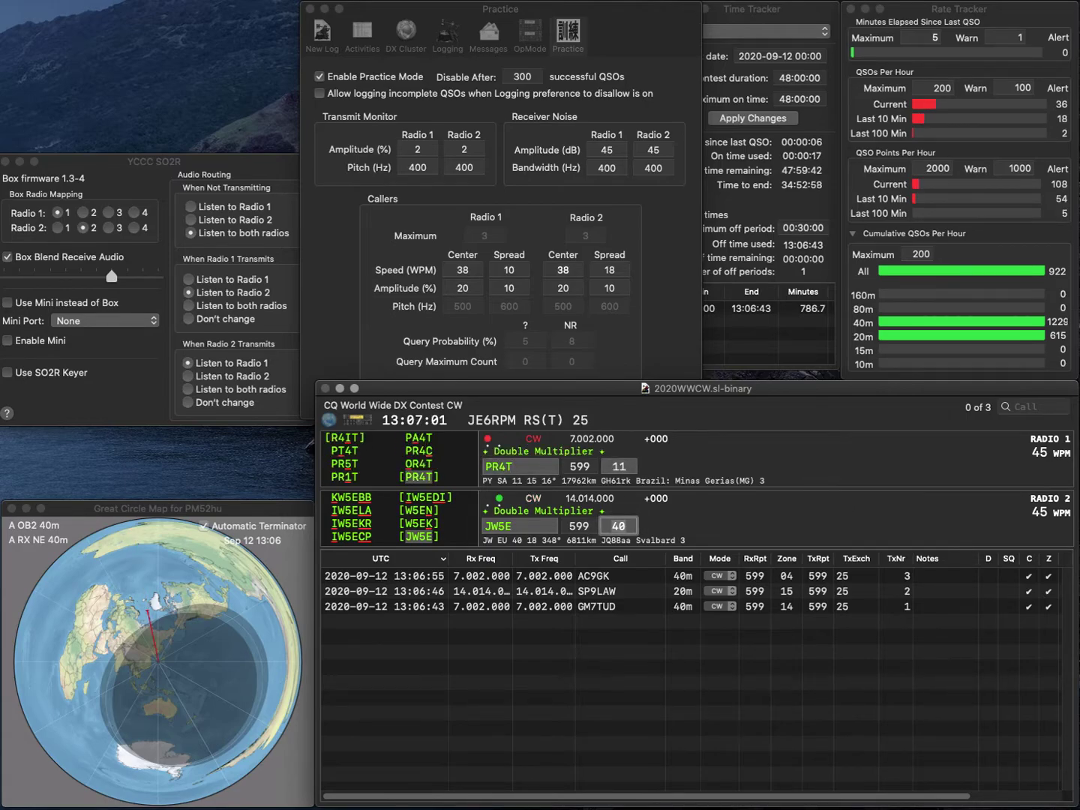
key(Return)
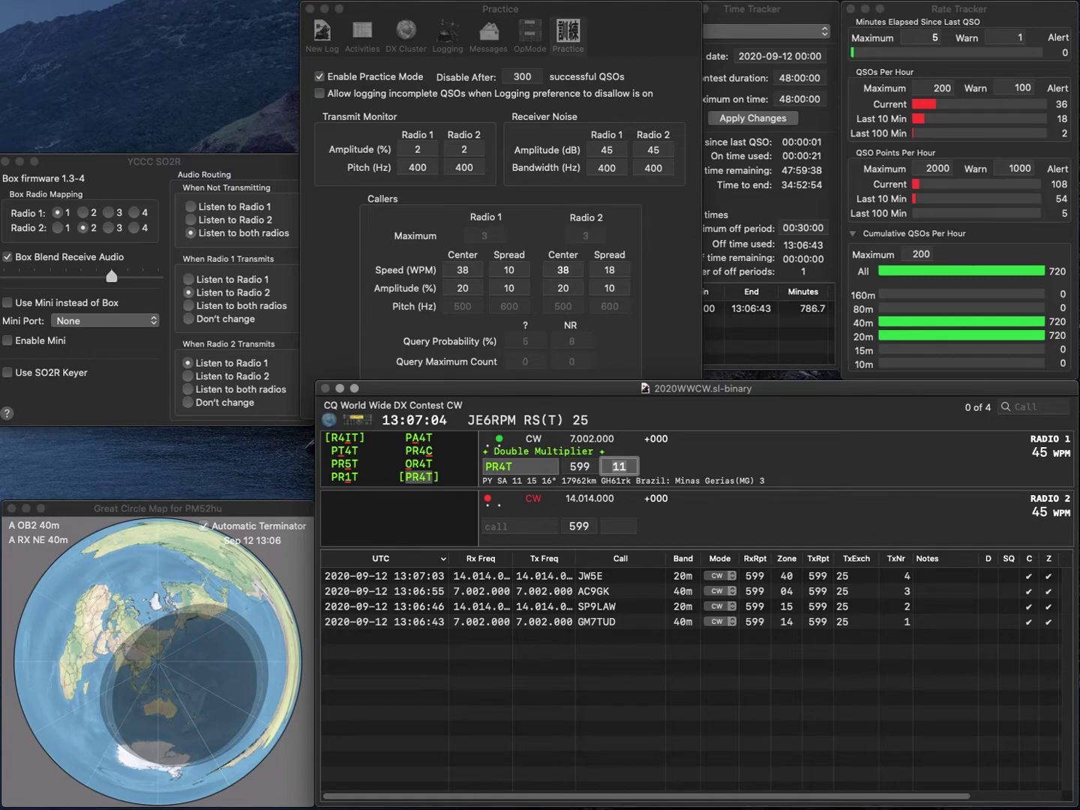
key(Return)
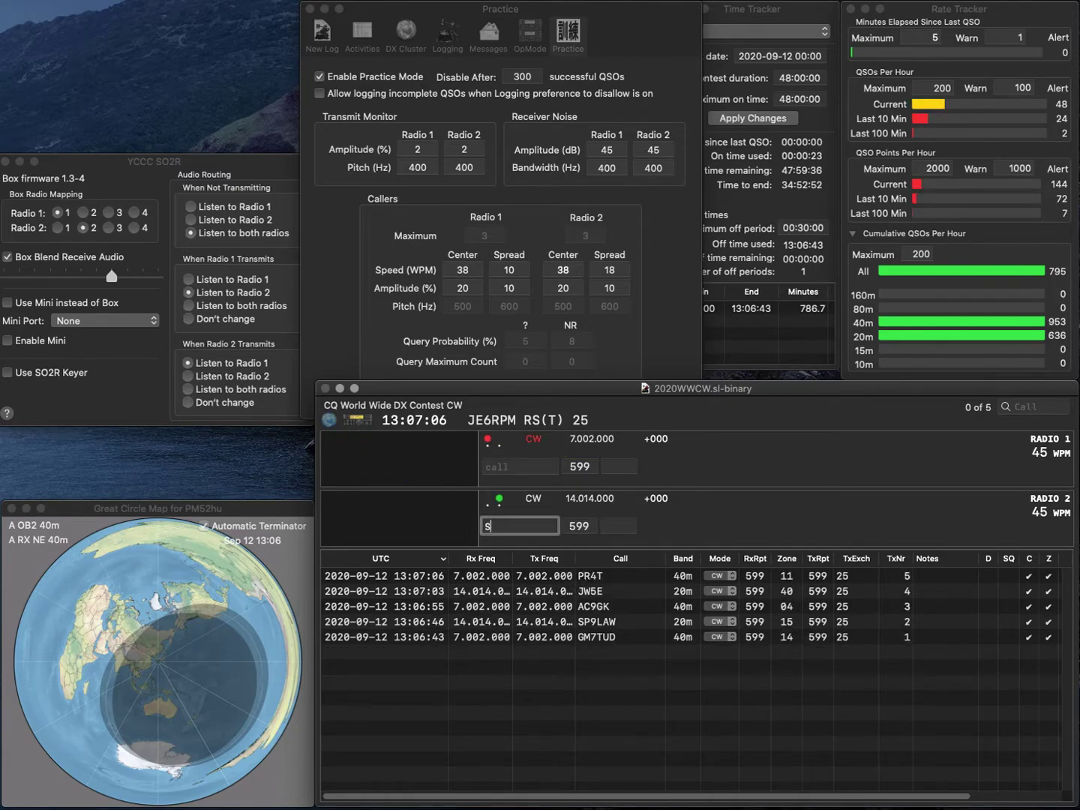
text(sz7a)
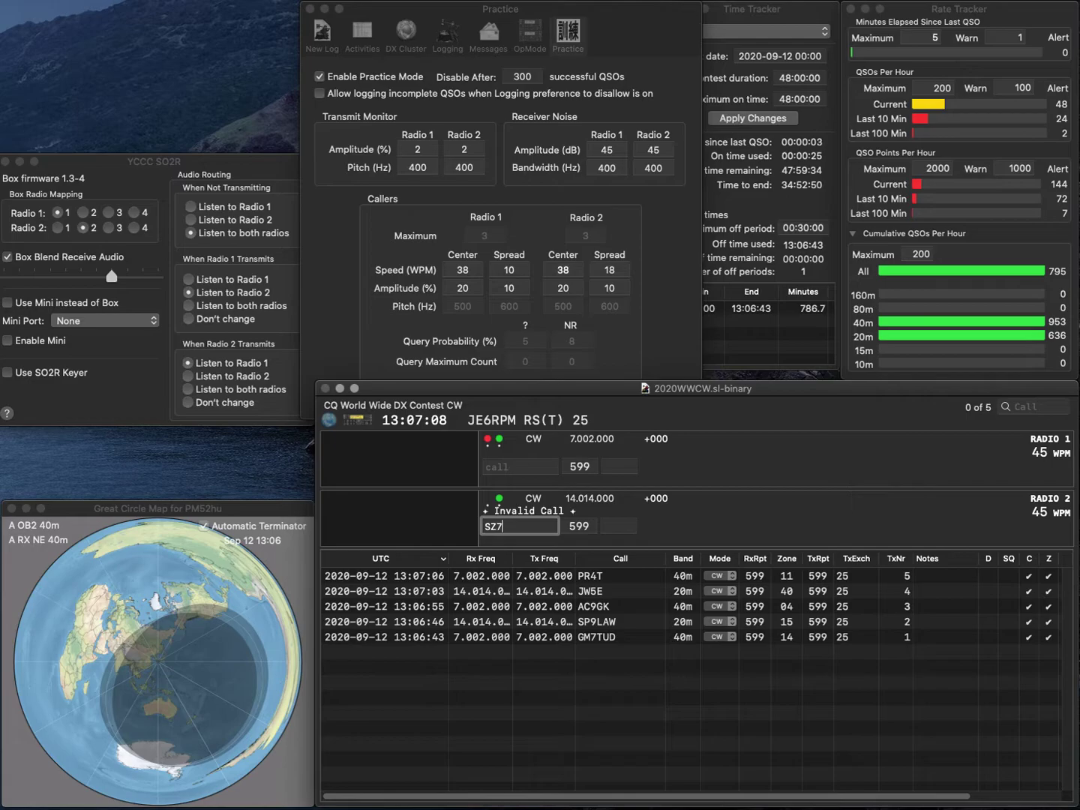
key(Return)
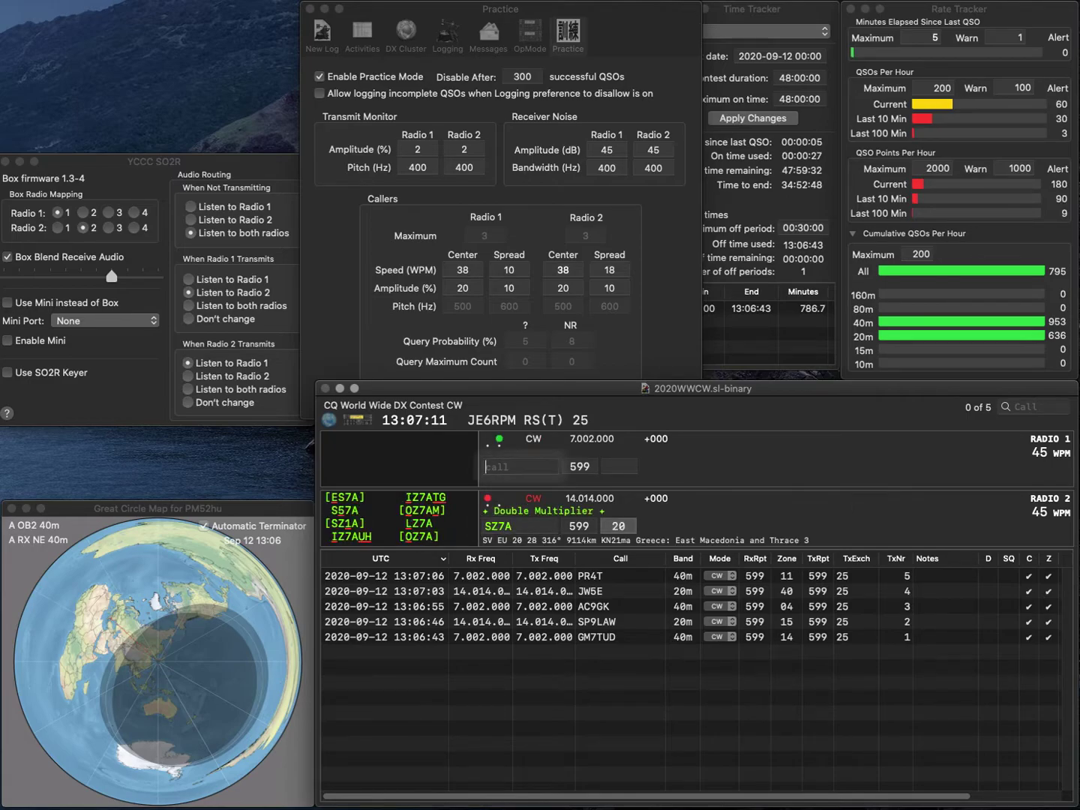
text(KC0)
key(Return)
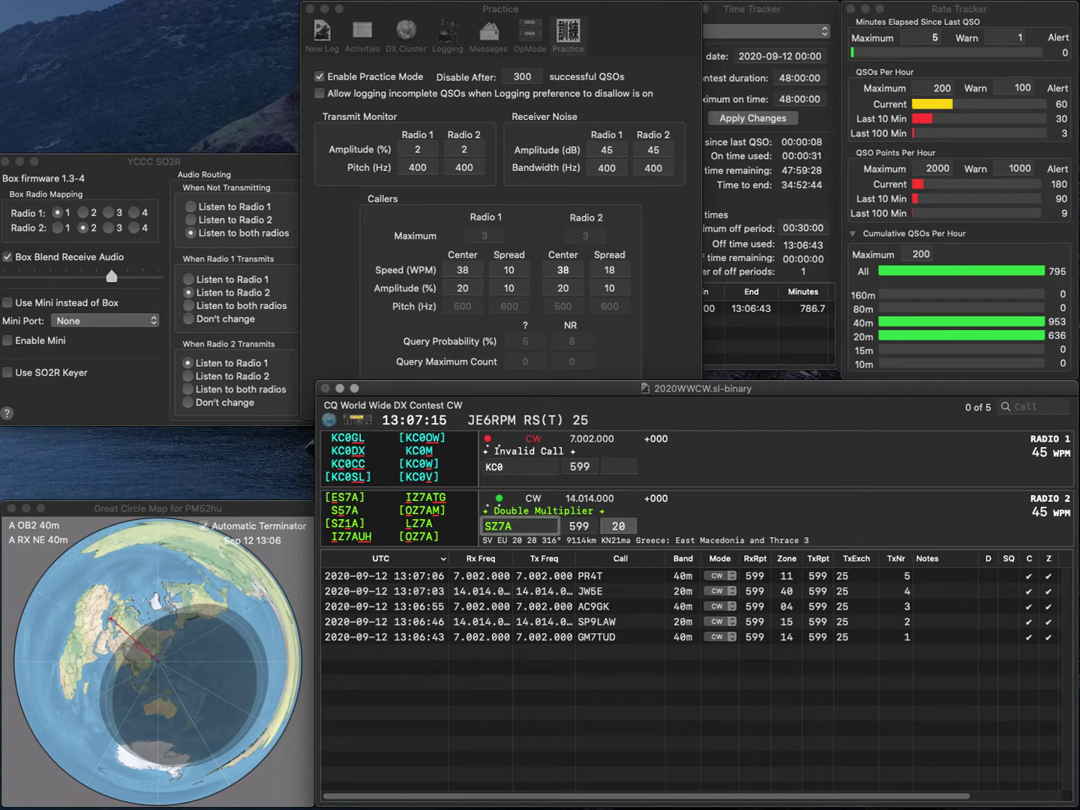
Correct the Radio 2 call to SZ1A and send its exchange.
key(Right)
key(Right)
key(BackSpace)
text(1)
key(Return)
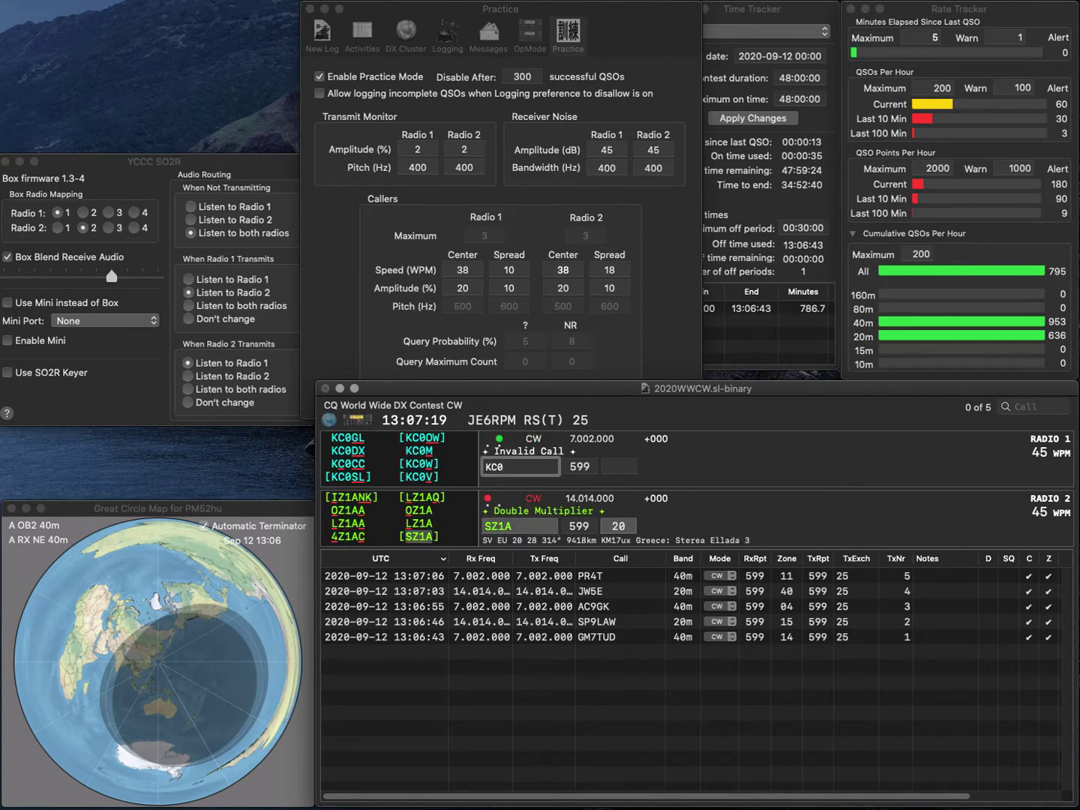
Complete the Radio 1 call as KC0DX, and log the SZ1A and KC0DX contacts.
text(DX)
key(Return)
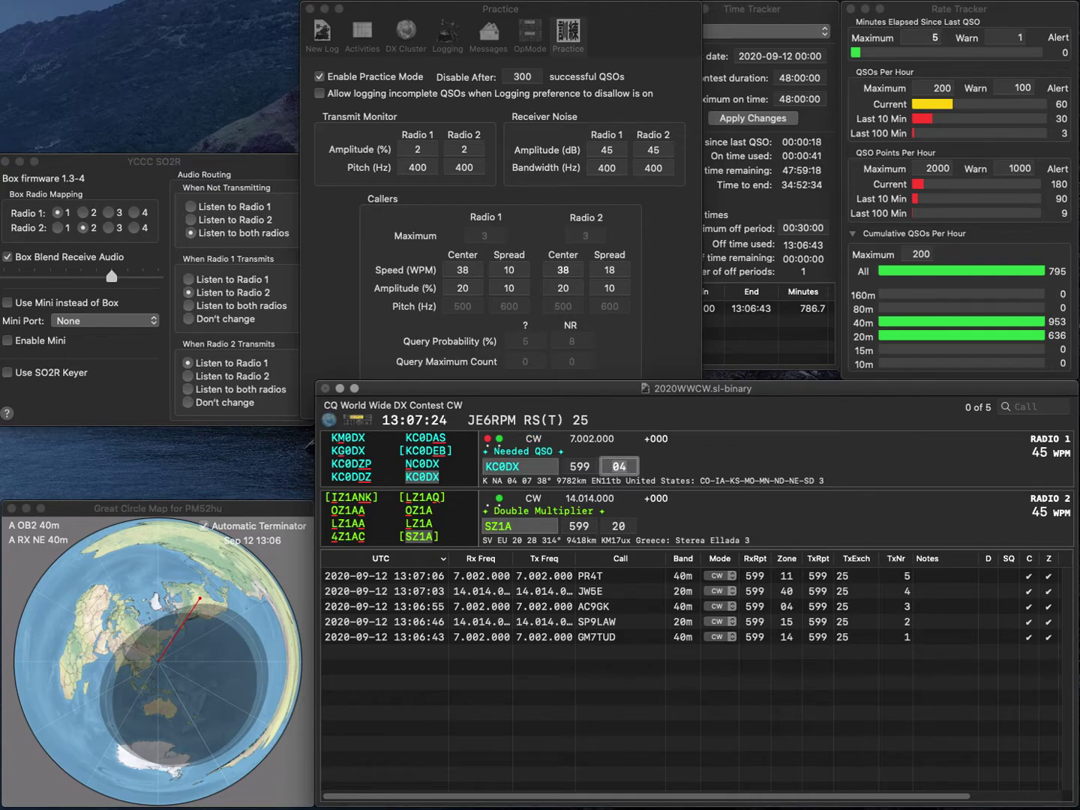
key(Return)
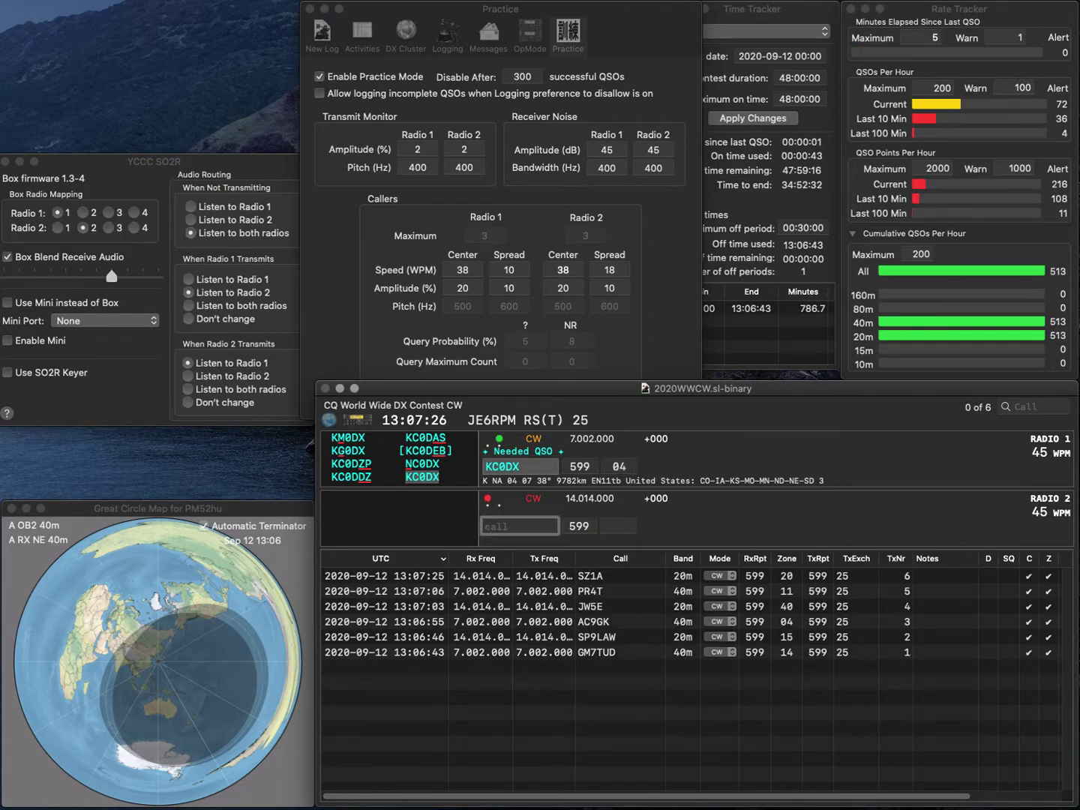
key(Return)
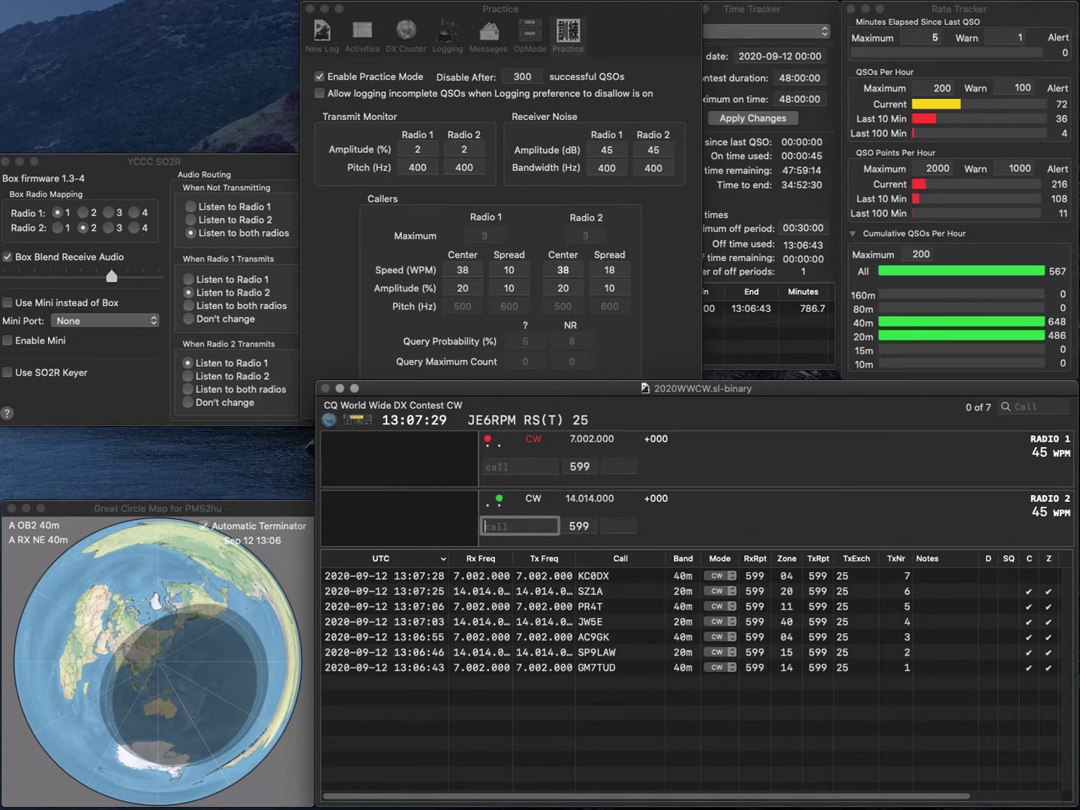
Answer the partial call 9ACH on Radio 2 and the partial call 0R on Radio 1.
text(9ACH)
key(Return)
text(0A)
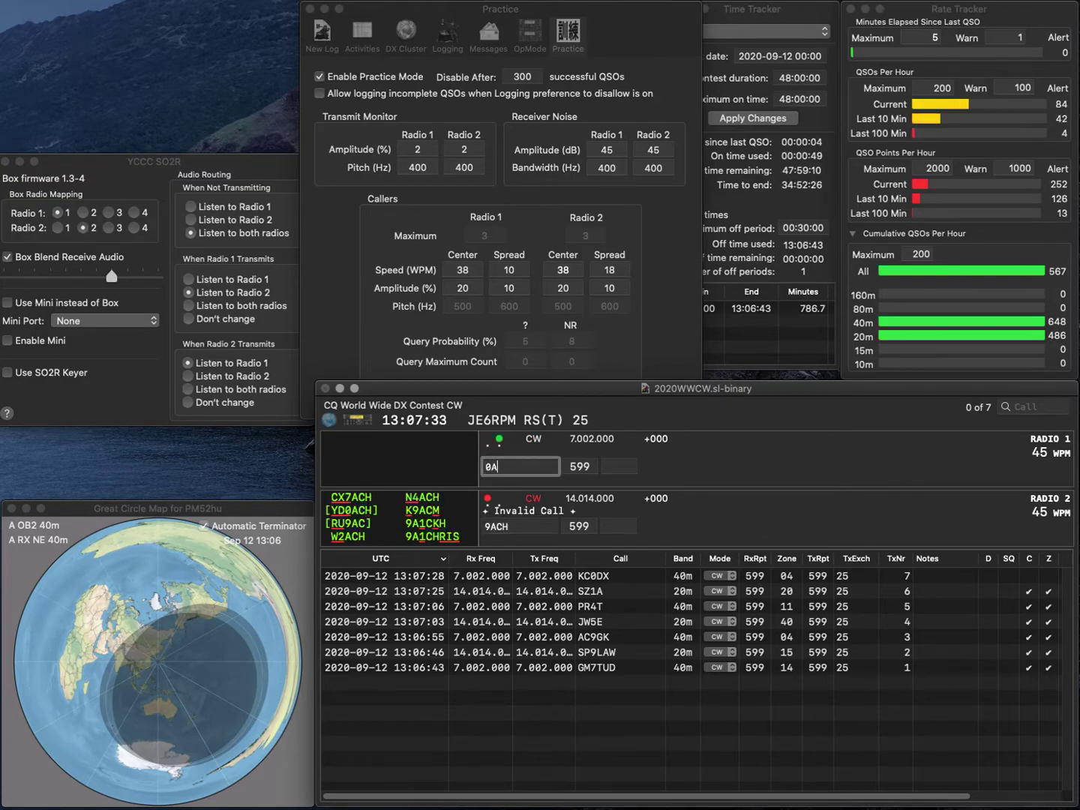
key(Return)
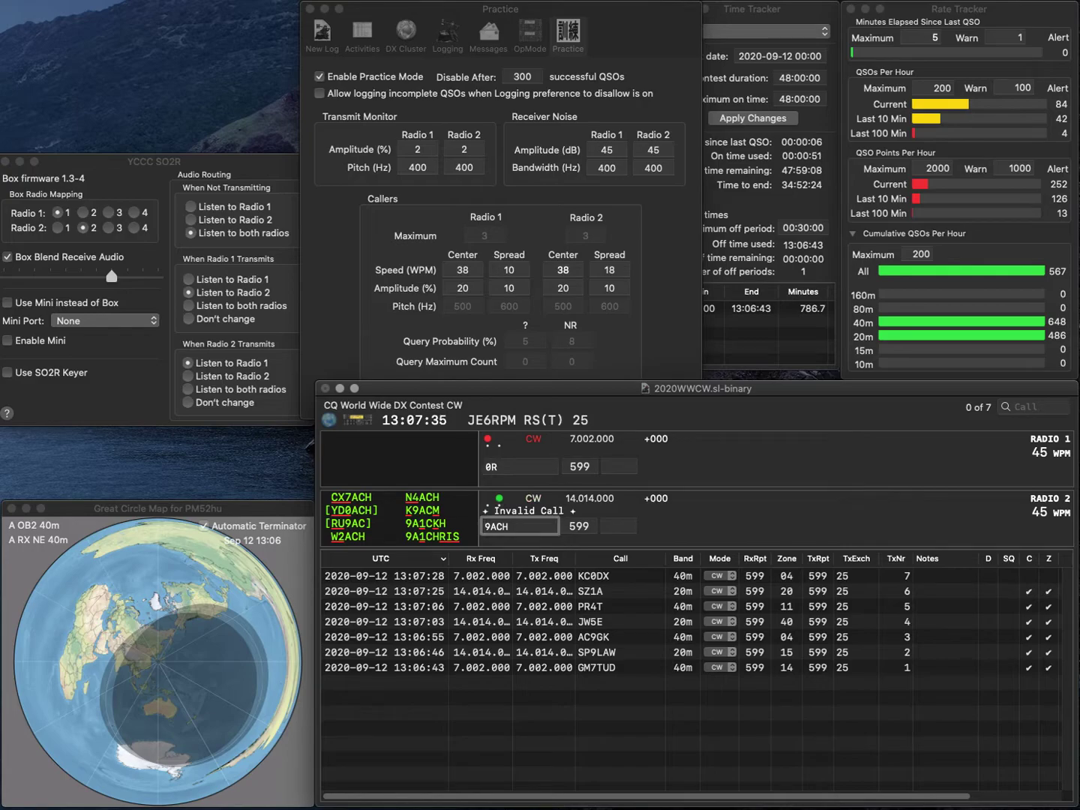
click(488, 526)
text(G)
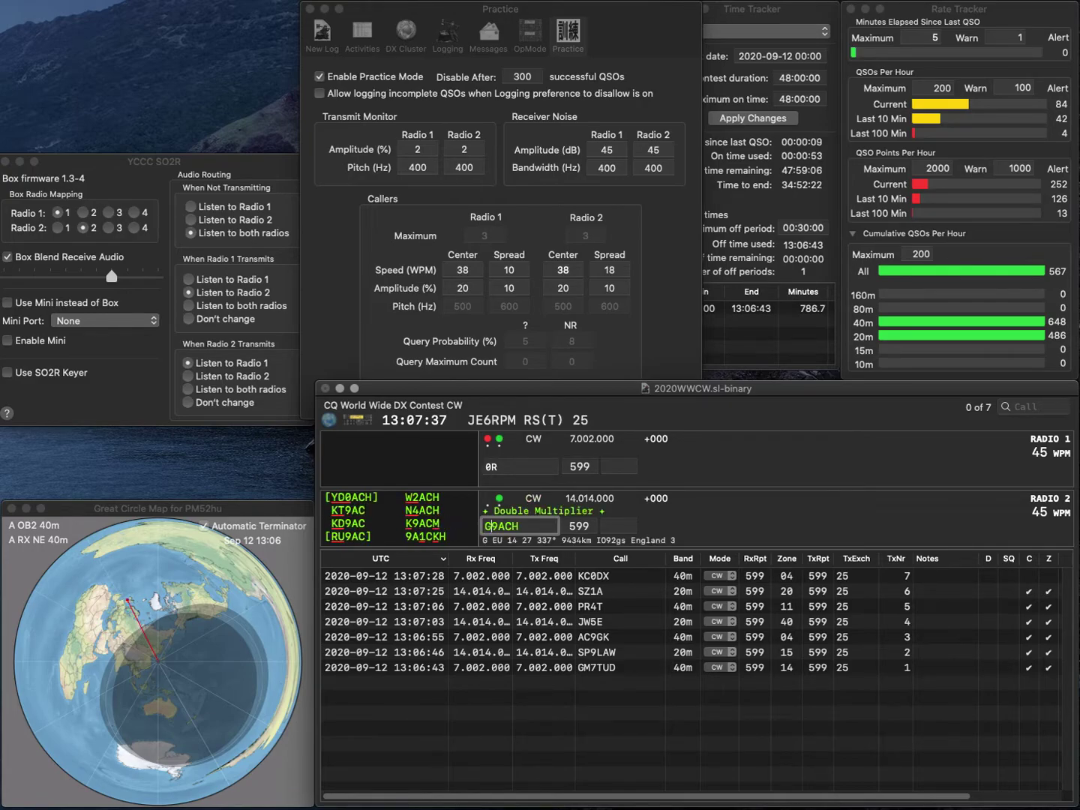
key(Return)
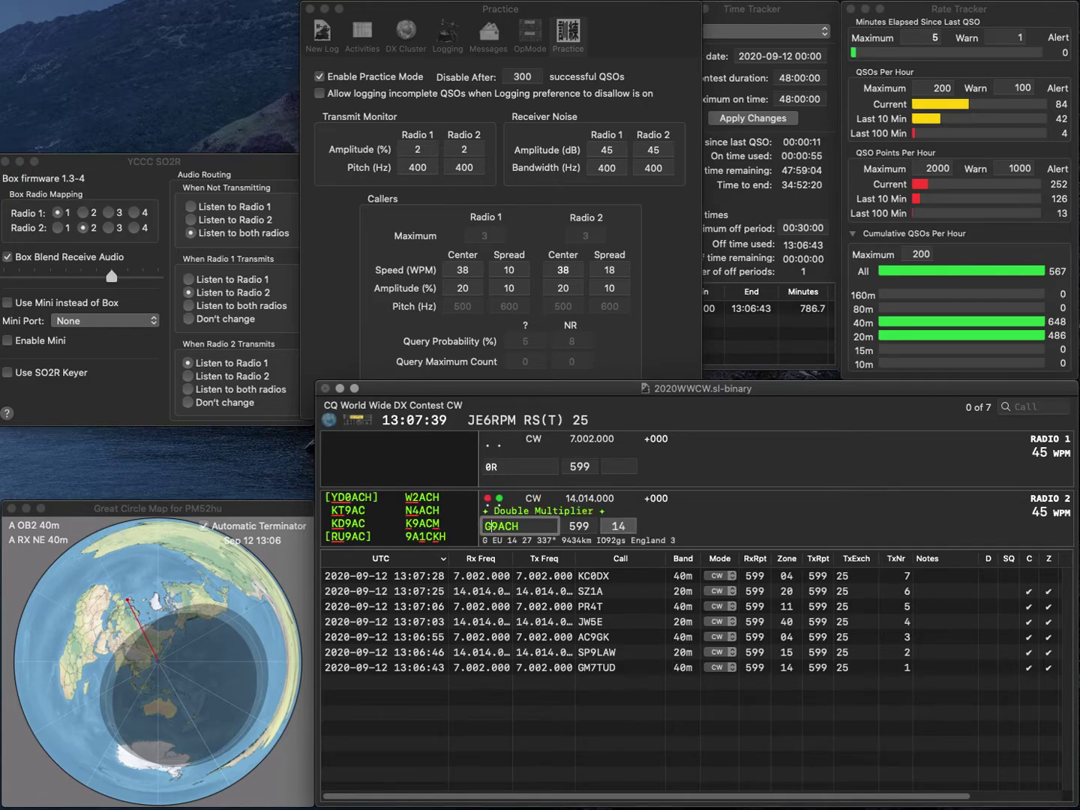
key(Delete)
text(0)
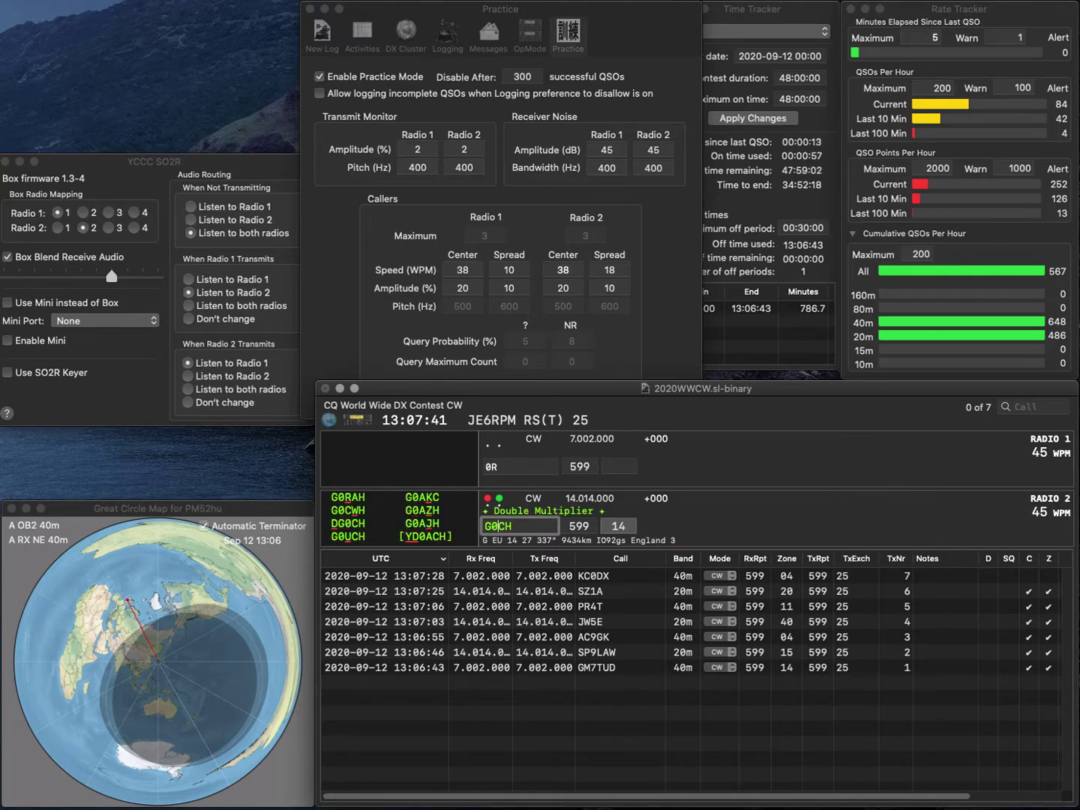
text(U)
key(Return)
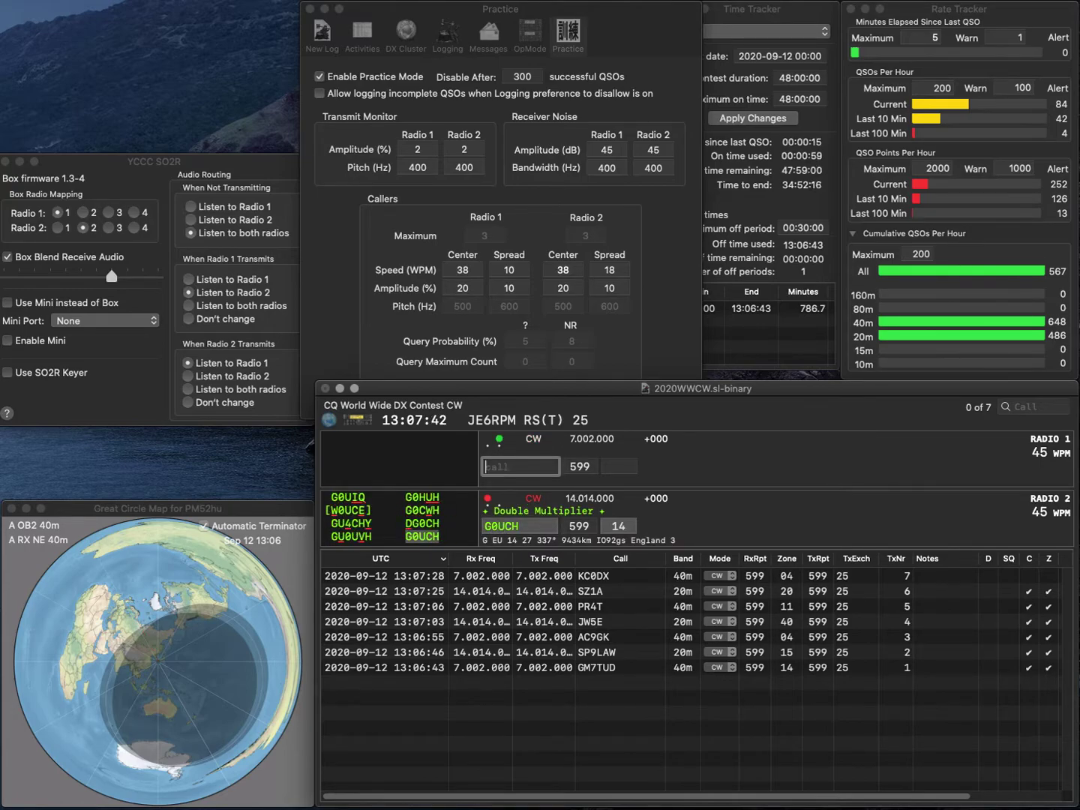
text(PD0HRS)
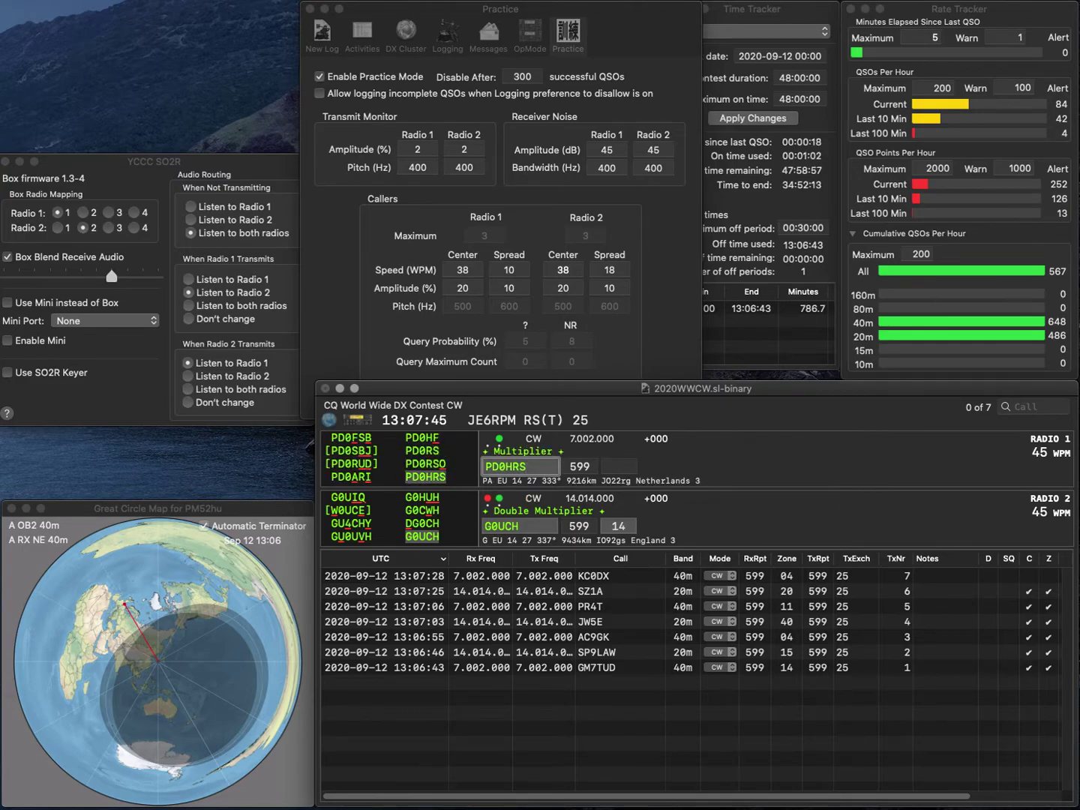
key(Return)
key(Return)
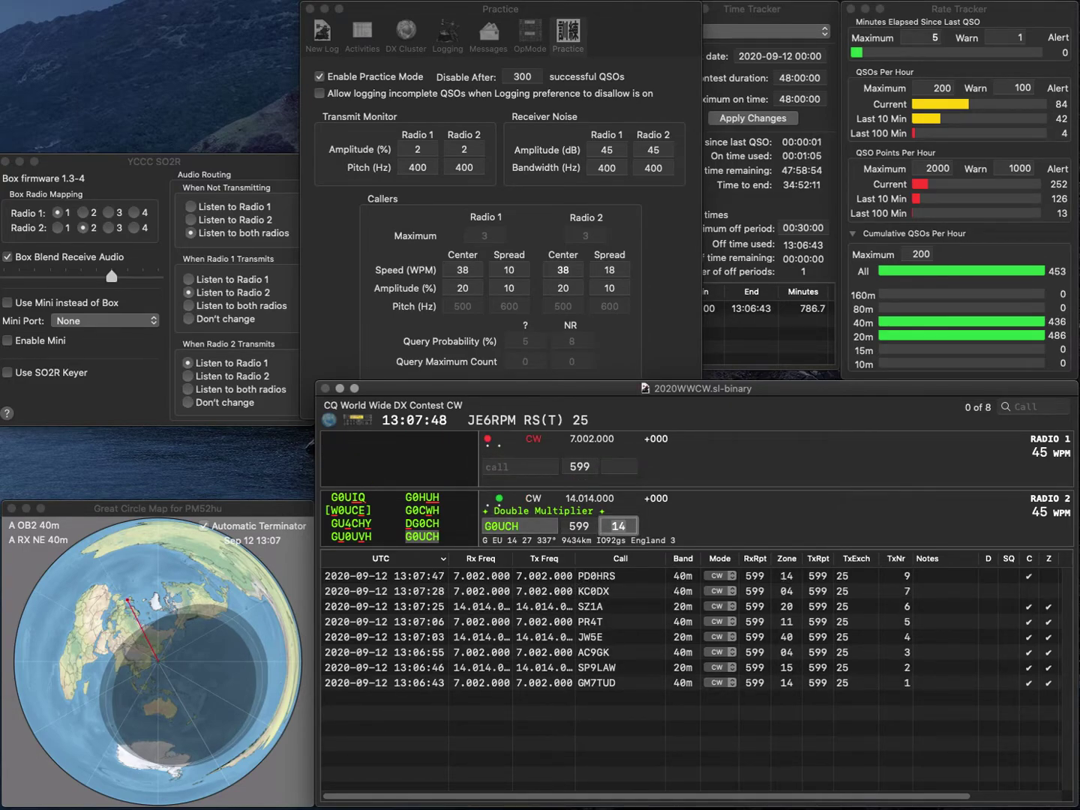
key(Return)
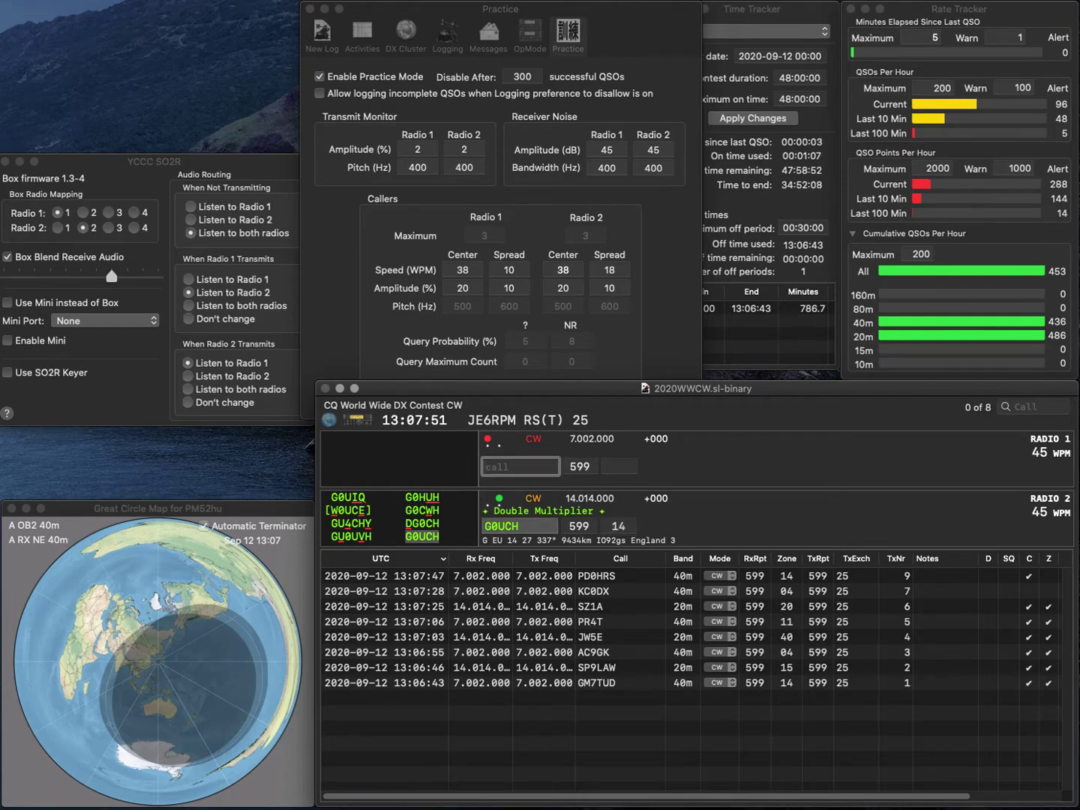
text(G4)
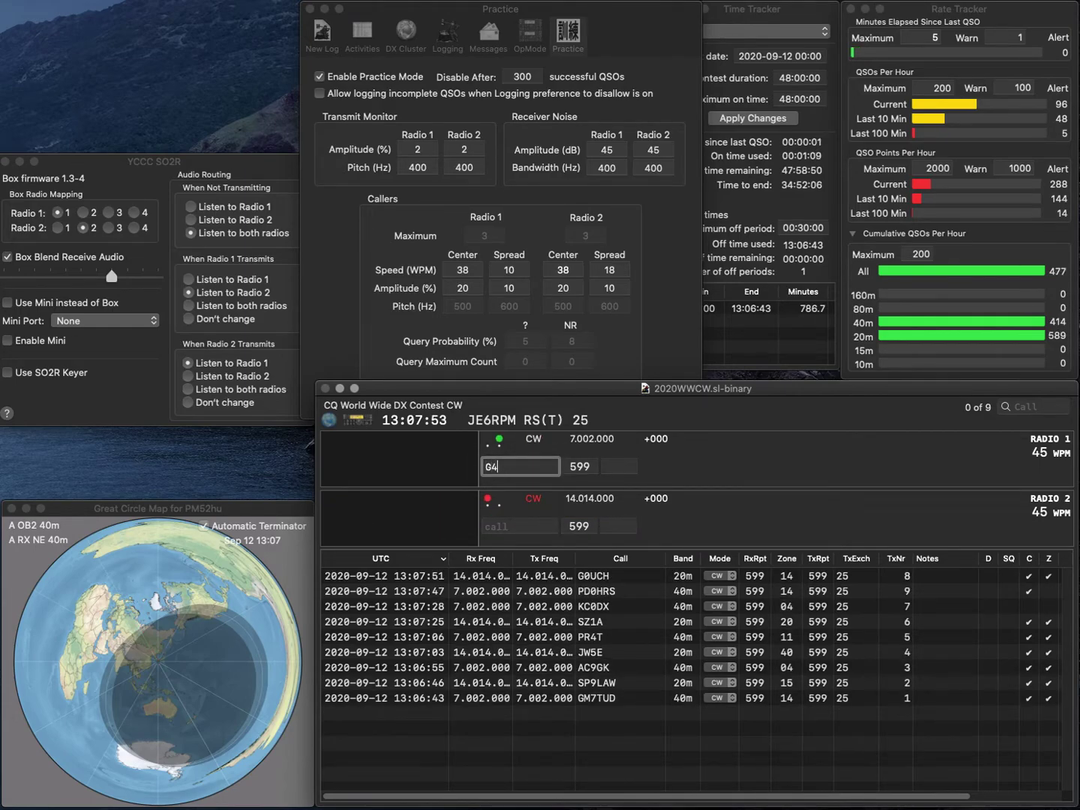
text(KMQ)
key(Return)
key(Up)
key(BackSpace)
text(3)
key(Down)
key(Return)
key(Return)
Enter IQ0RM on Radio 2, and log the G3KMQ contact on Radio 1 and the IQ0RM contact on Radio 2.
text(IIQ0RM)
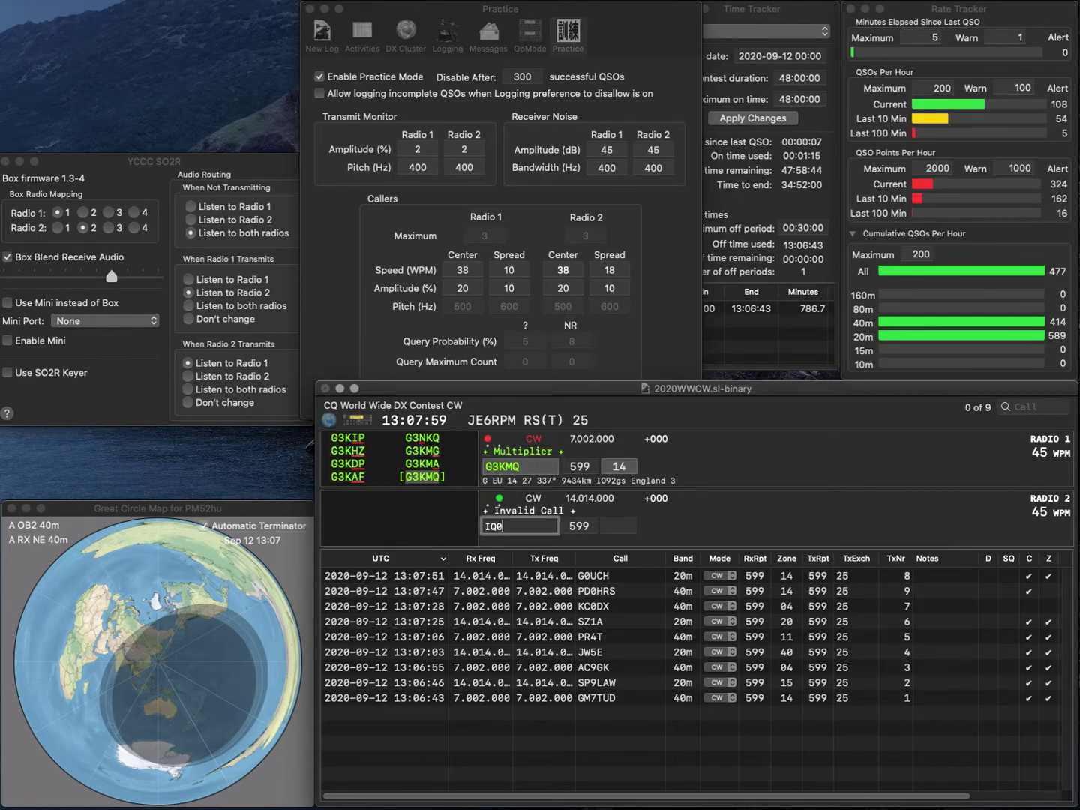
key(Return)
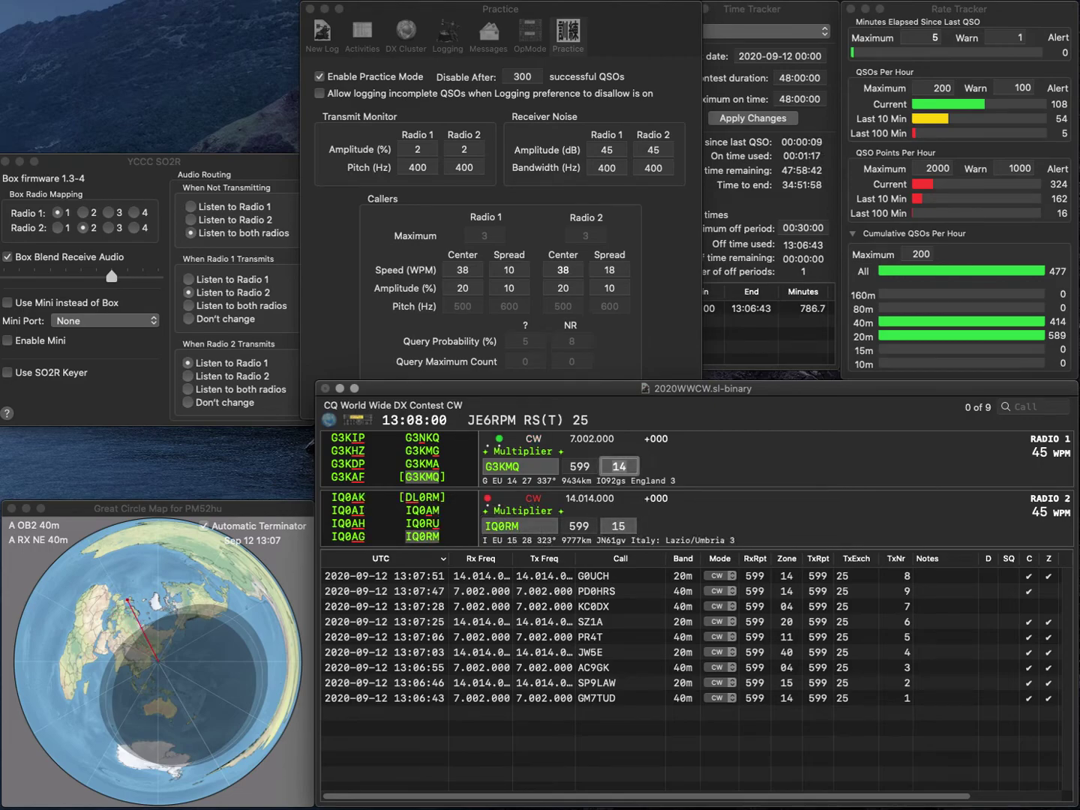
key(Return)
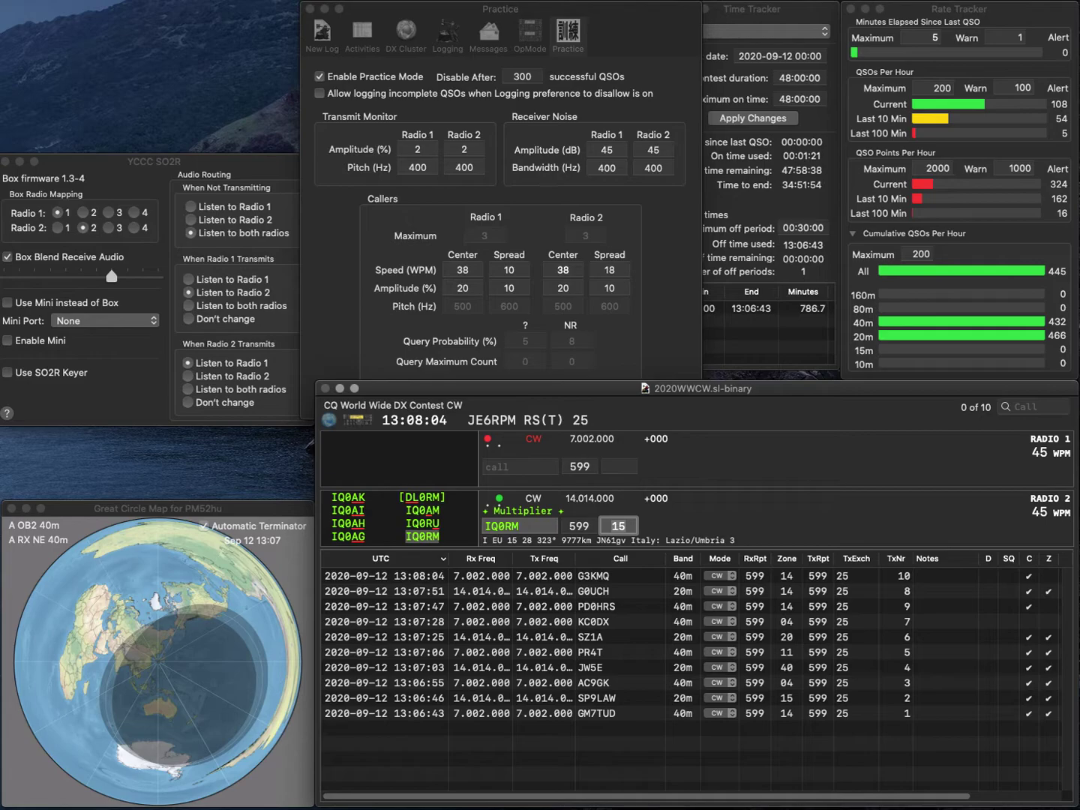
key(Up)
key(Return)
key(Return)
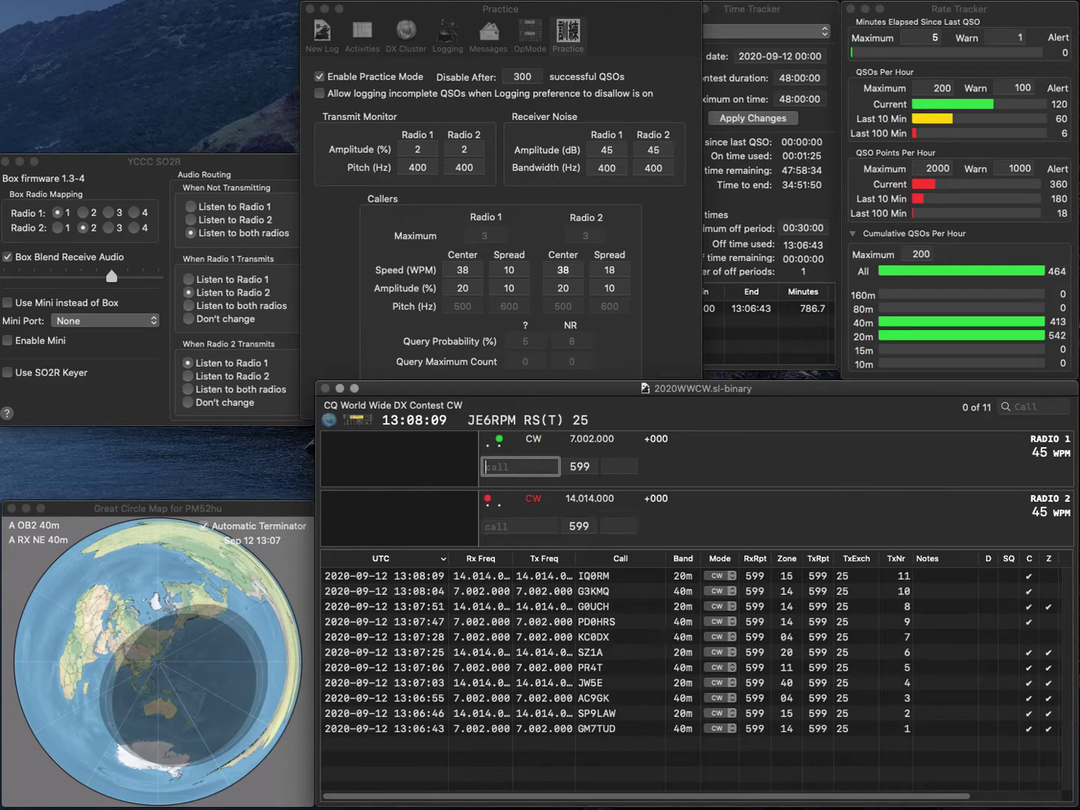
text(N)
text(0MP)
key(Return)
text(NL)
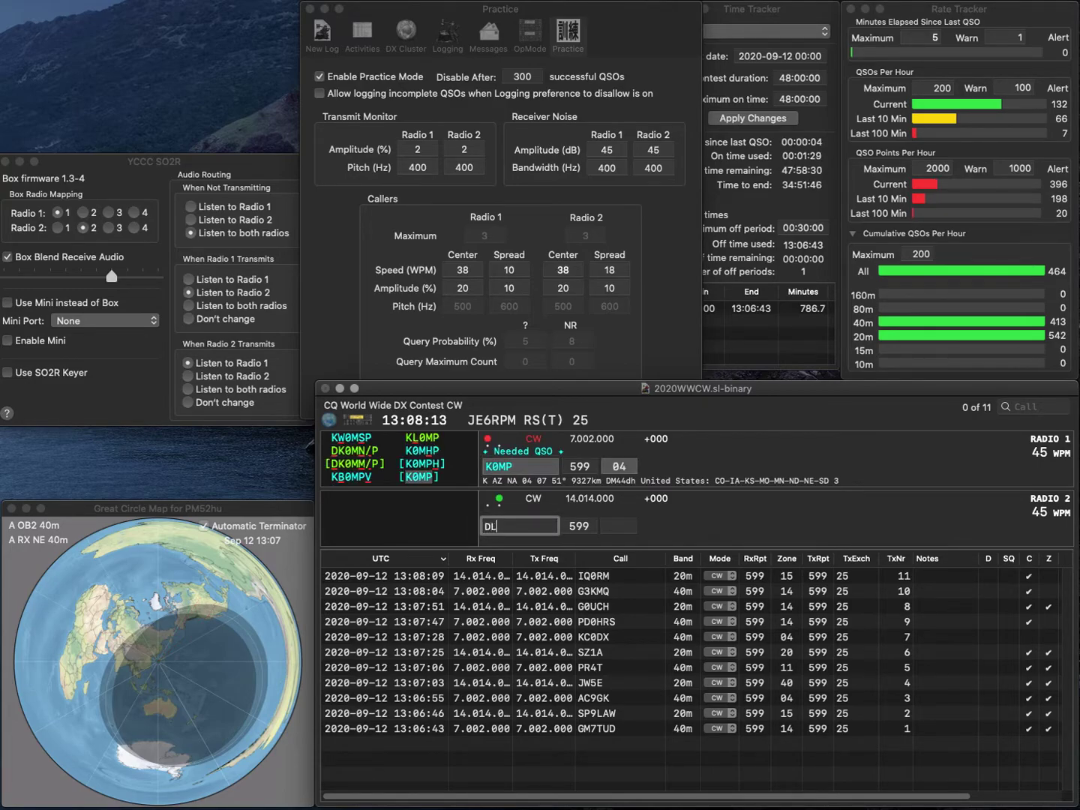
text(5MAE)
key(Return)
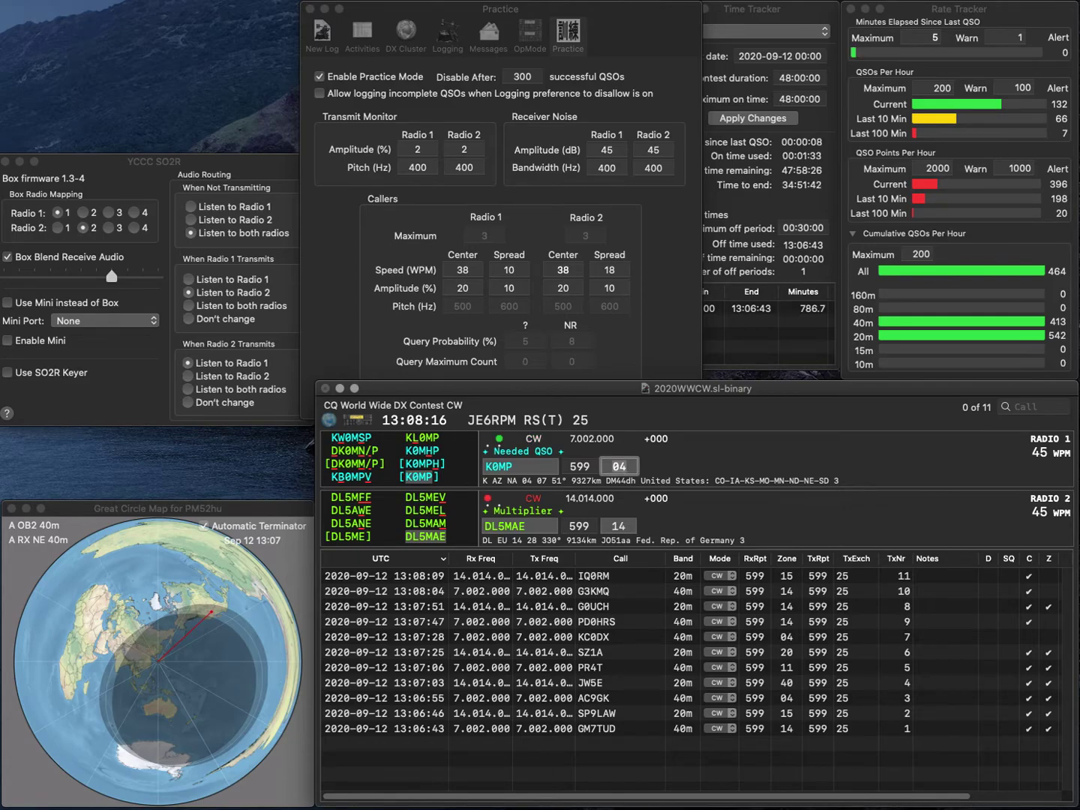
key(Return)
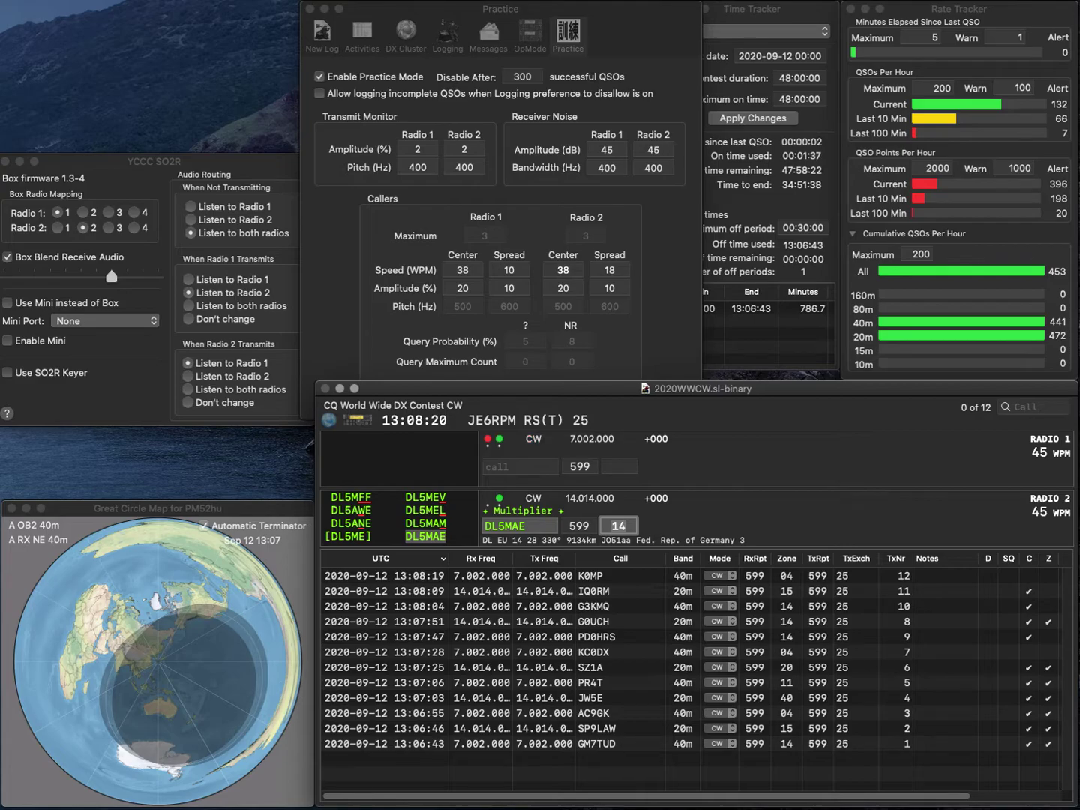
key(Return)
text(DF)
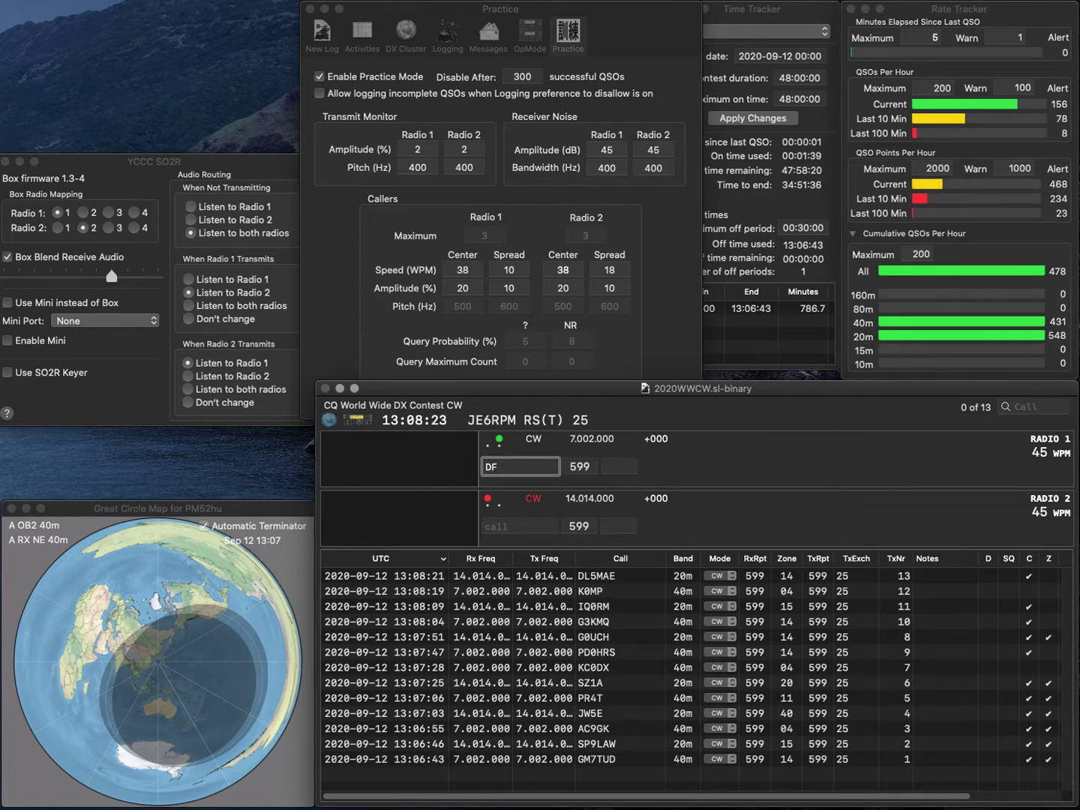
text(8JD)
key(Return)
text(N)
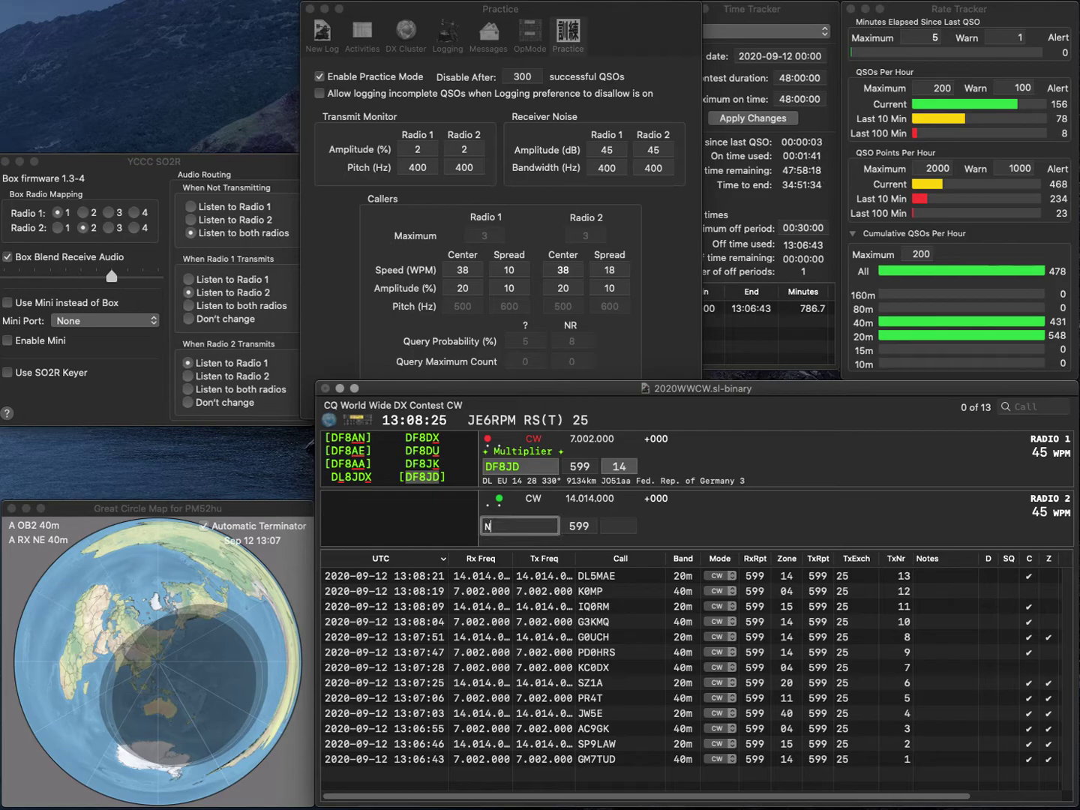
text(P4AW)
key(Return)
key(space)
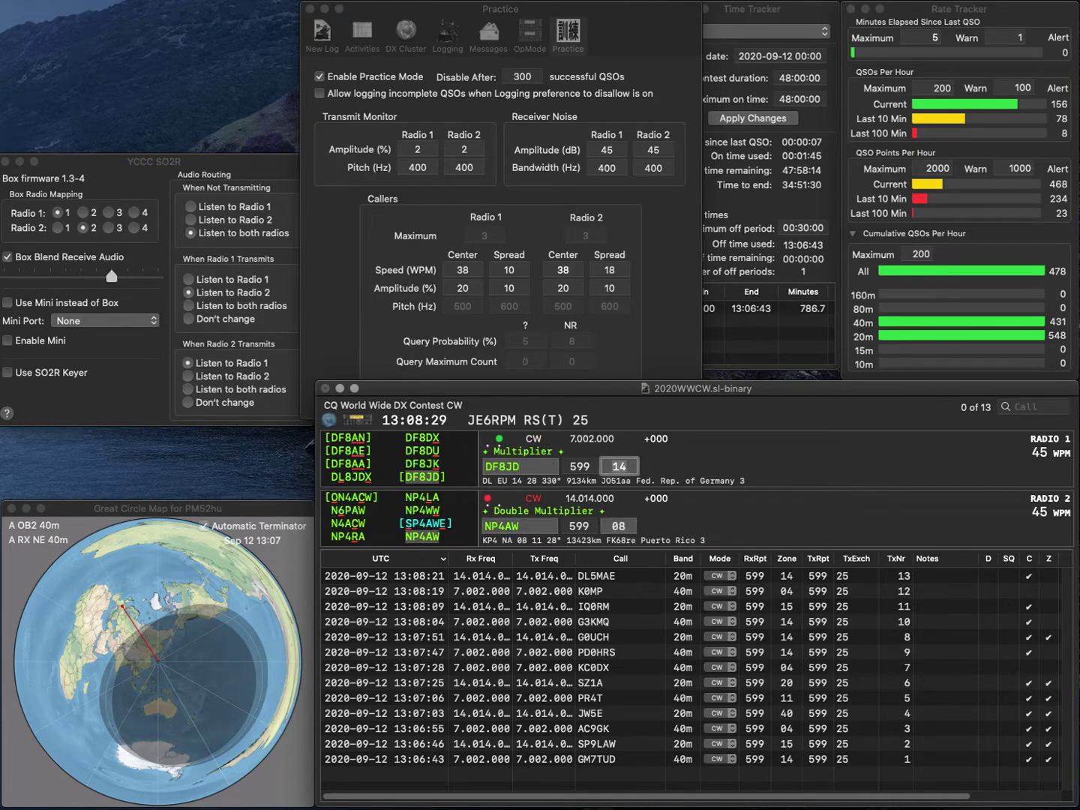
key(Return)
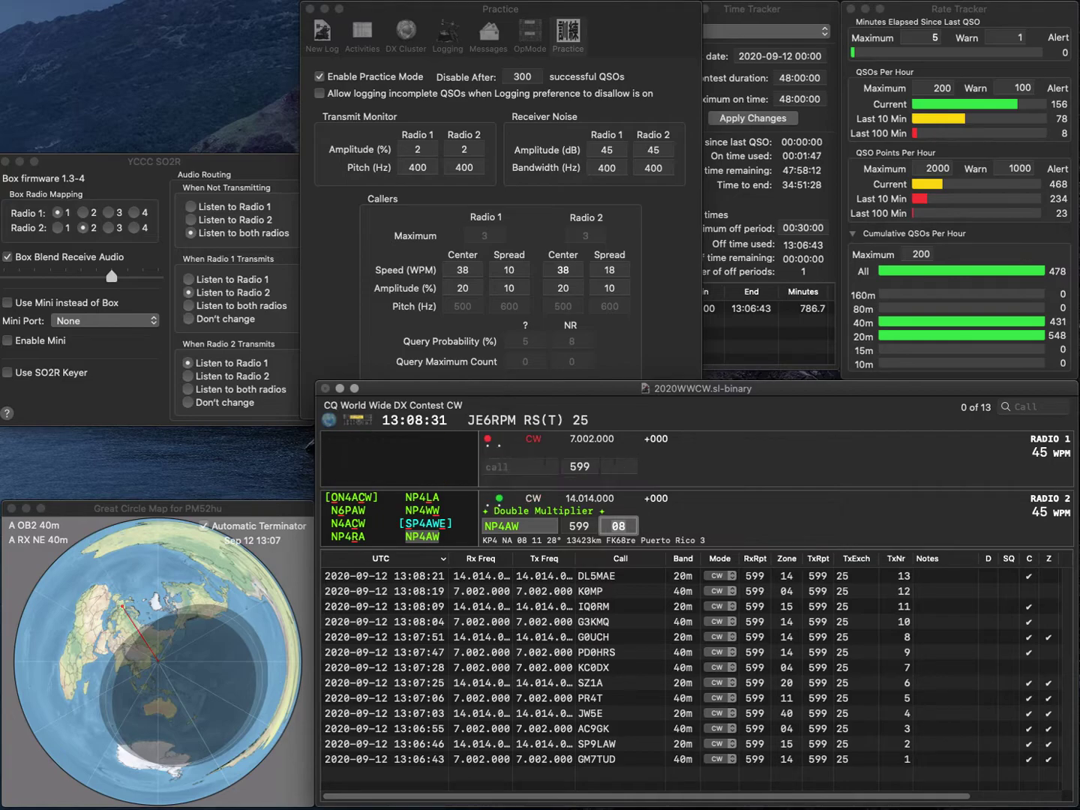
key(Return)
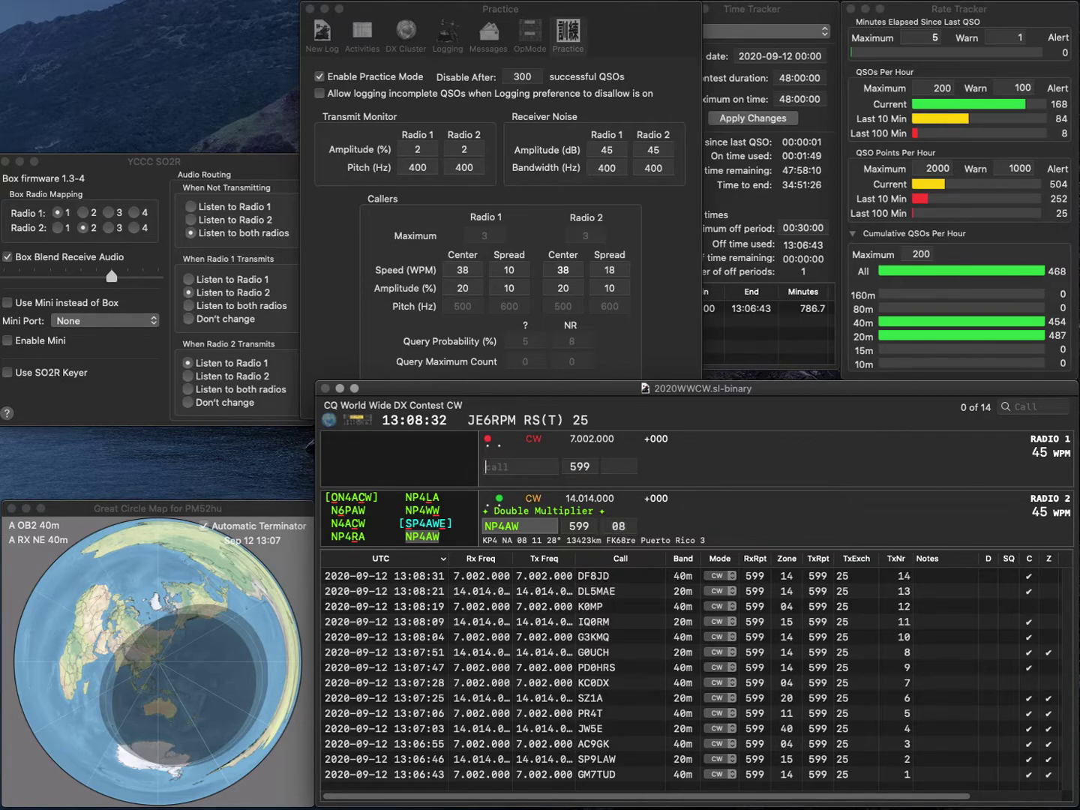
text(WD5HJF)
key(Return)
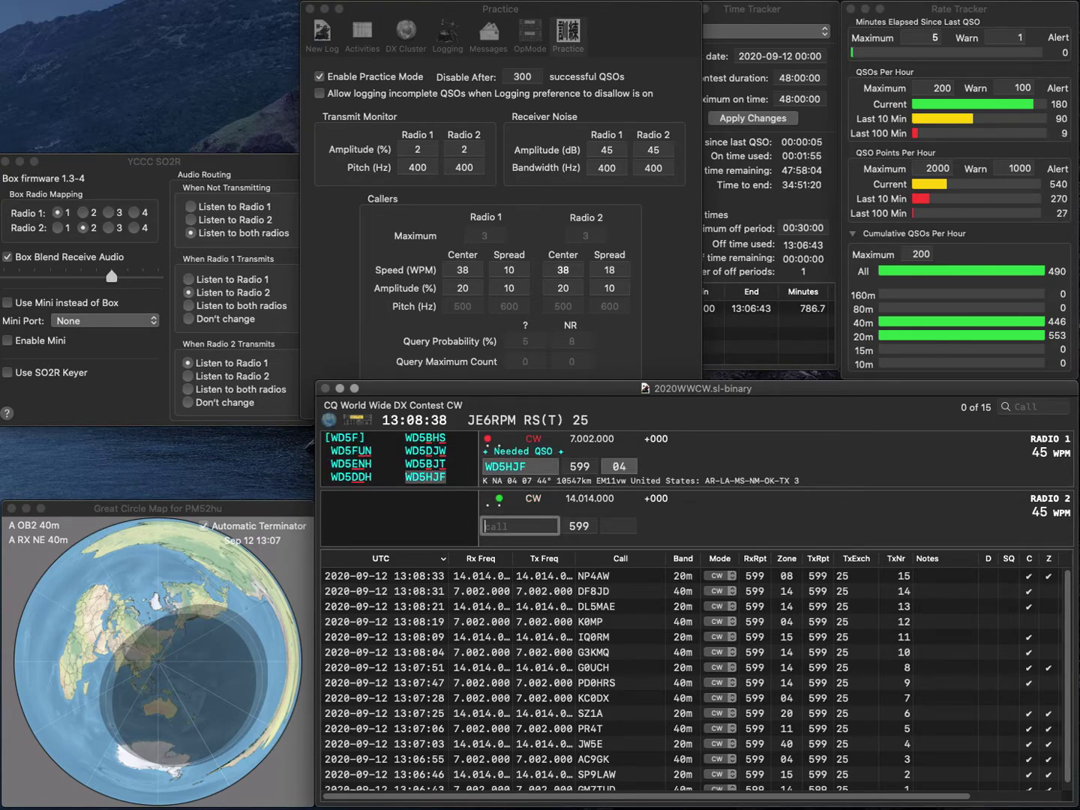
text(SP9MAT)
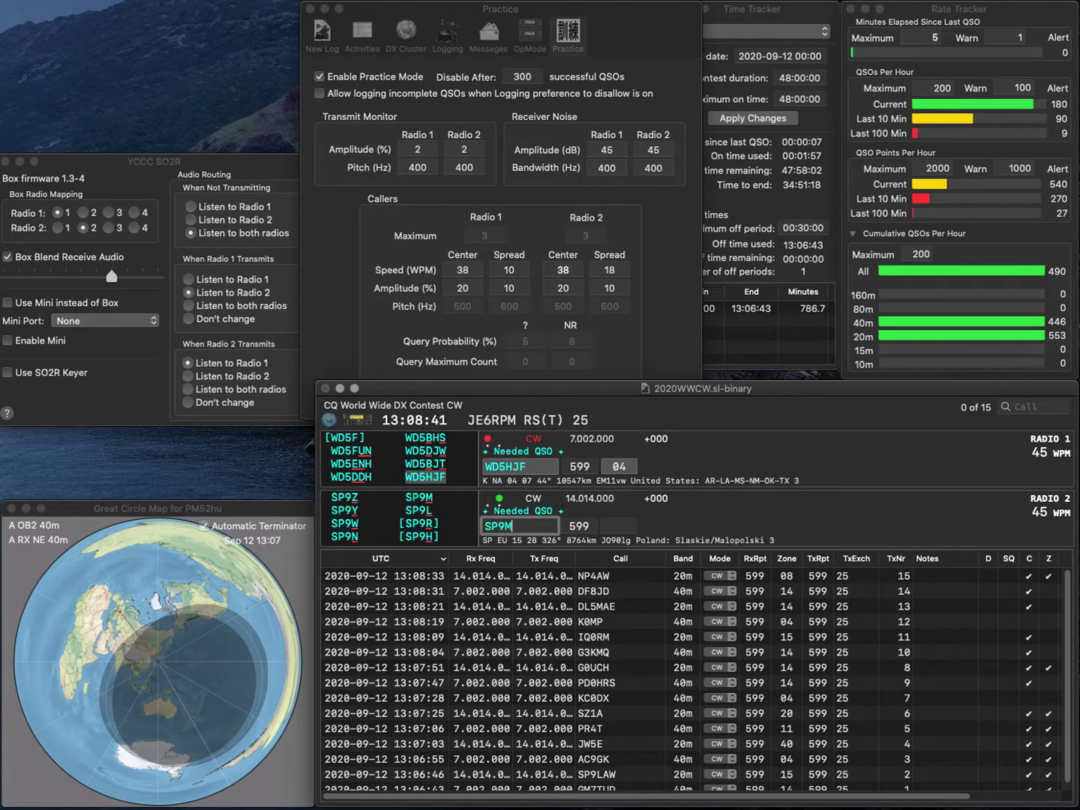
key(Return)
key(Tab)
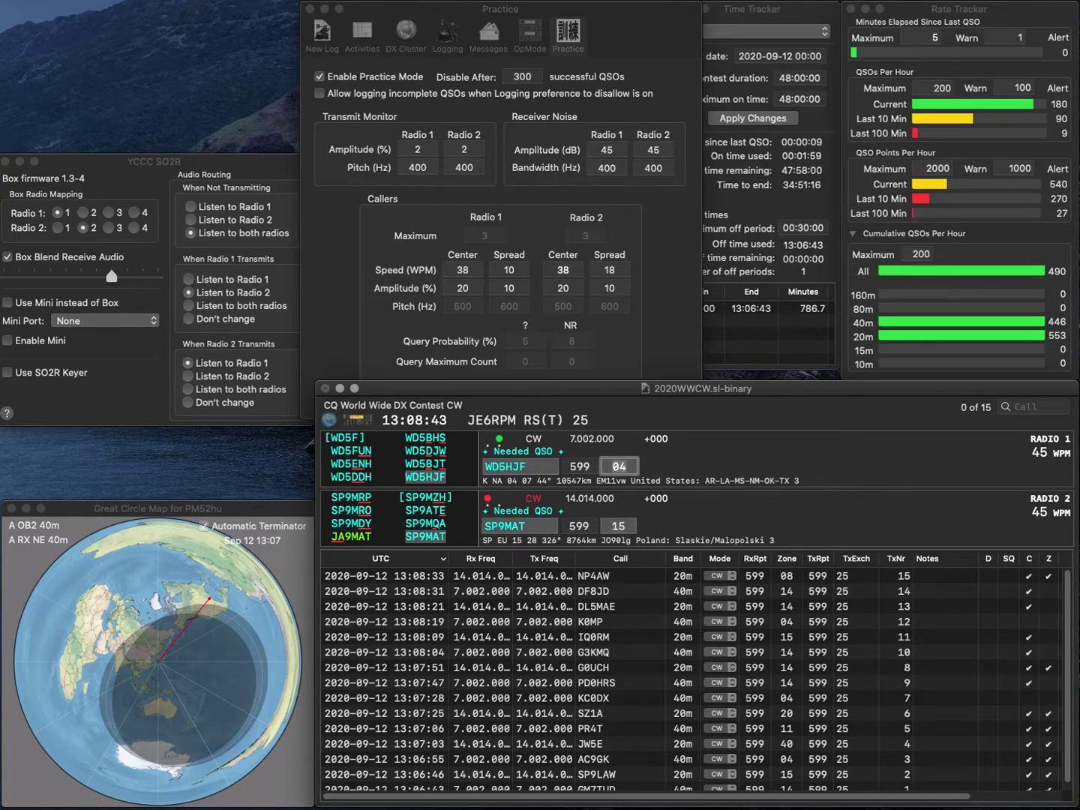
key(Return)
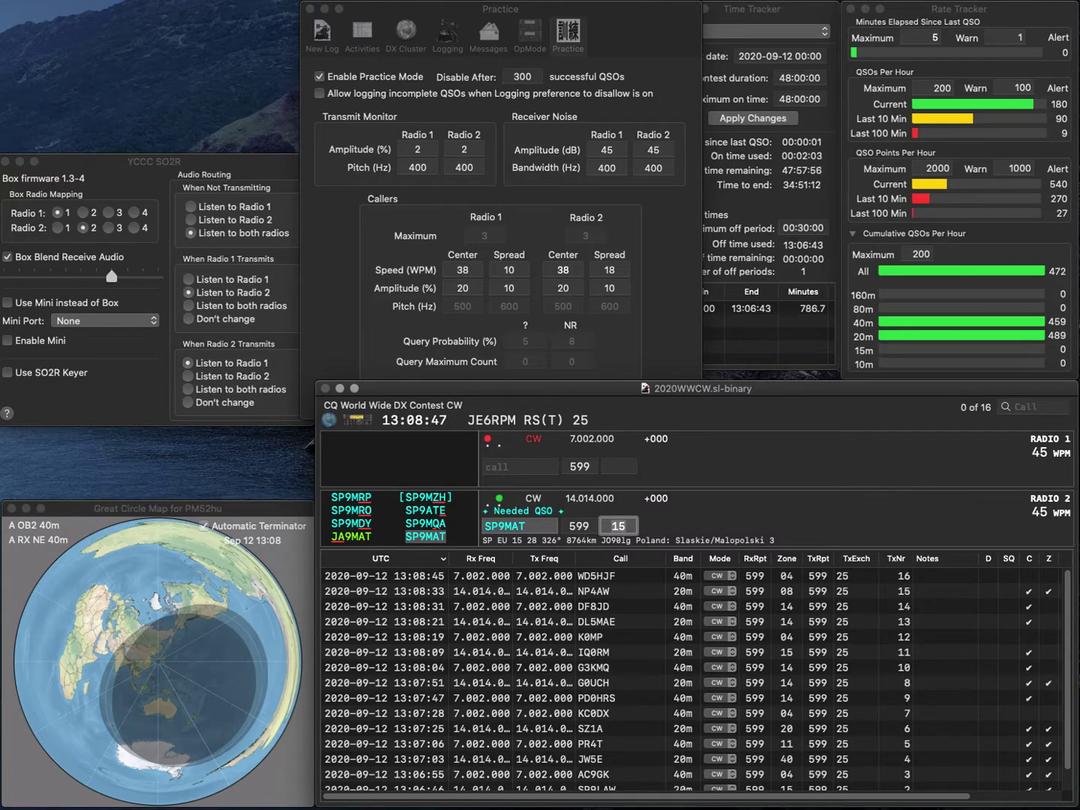
key(Return)
Enter DL0IS on Radio 1, correct the call to DL0IH, and send its exchange.
text(DL)
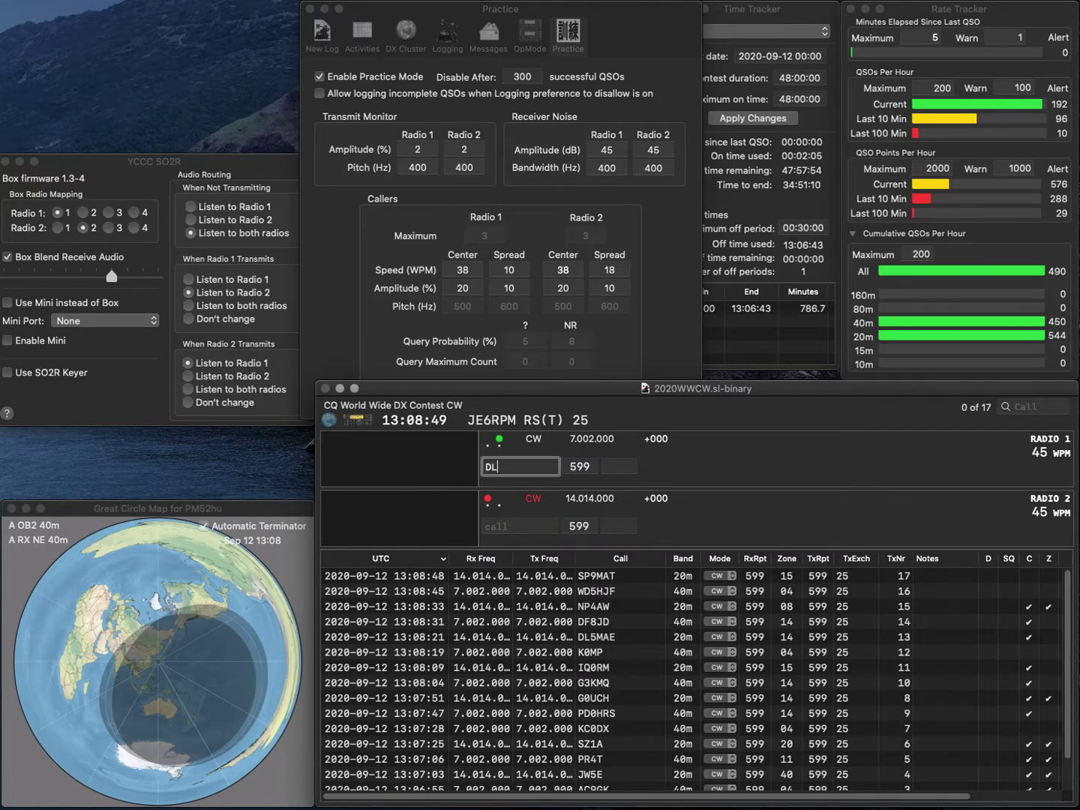
text(0IS)
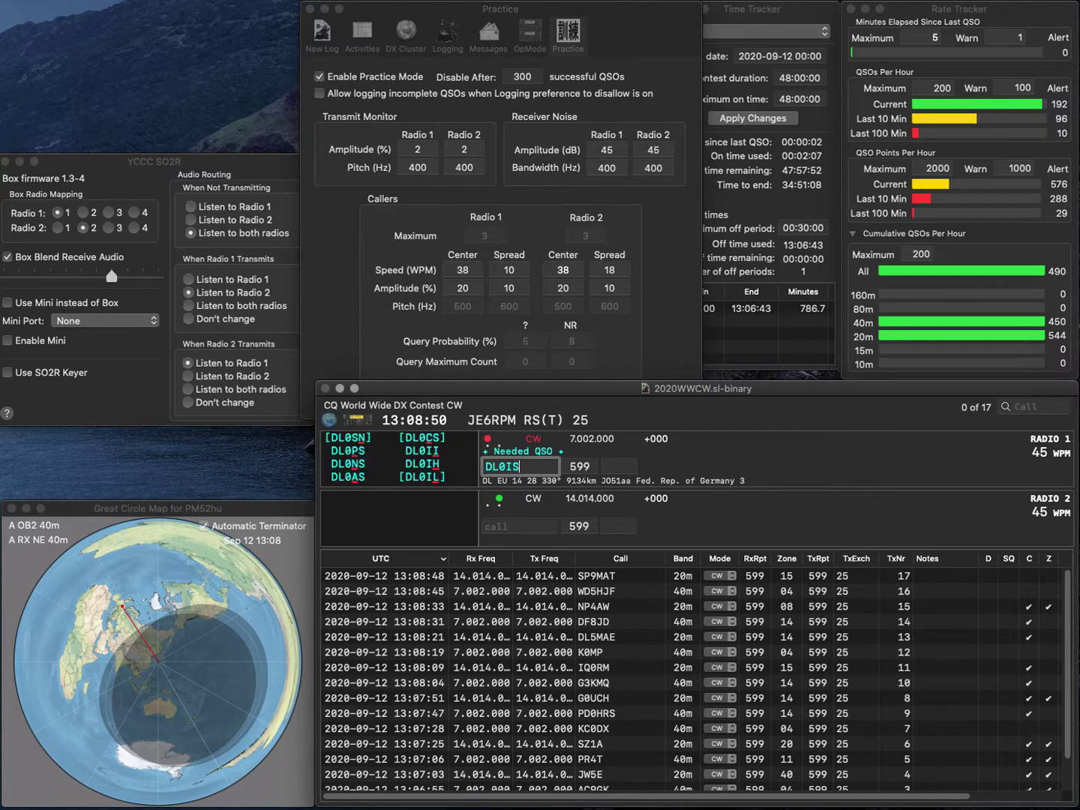
key(BackSpace)
text(H)
key(Return)
Enter RZ3MM on Radio 2, and log the DL0IH contact on Radio 1 and the RZ3MM contact on Radio 2.
text(Z3M)
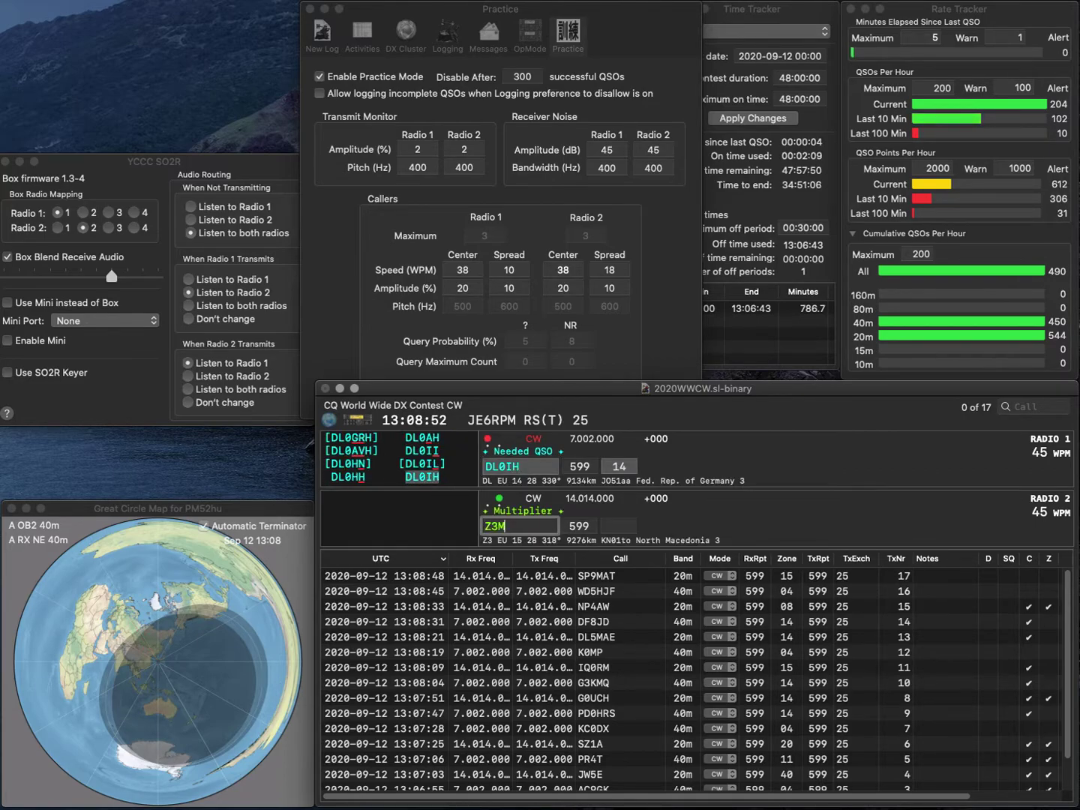
key(Home)
text(R)
key(End)
text(MM)
key(Return)
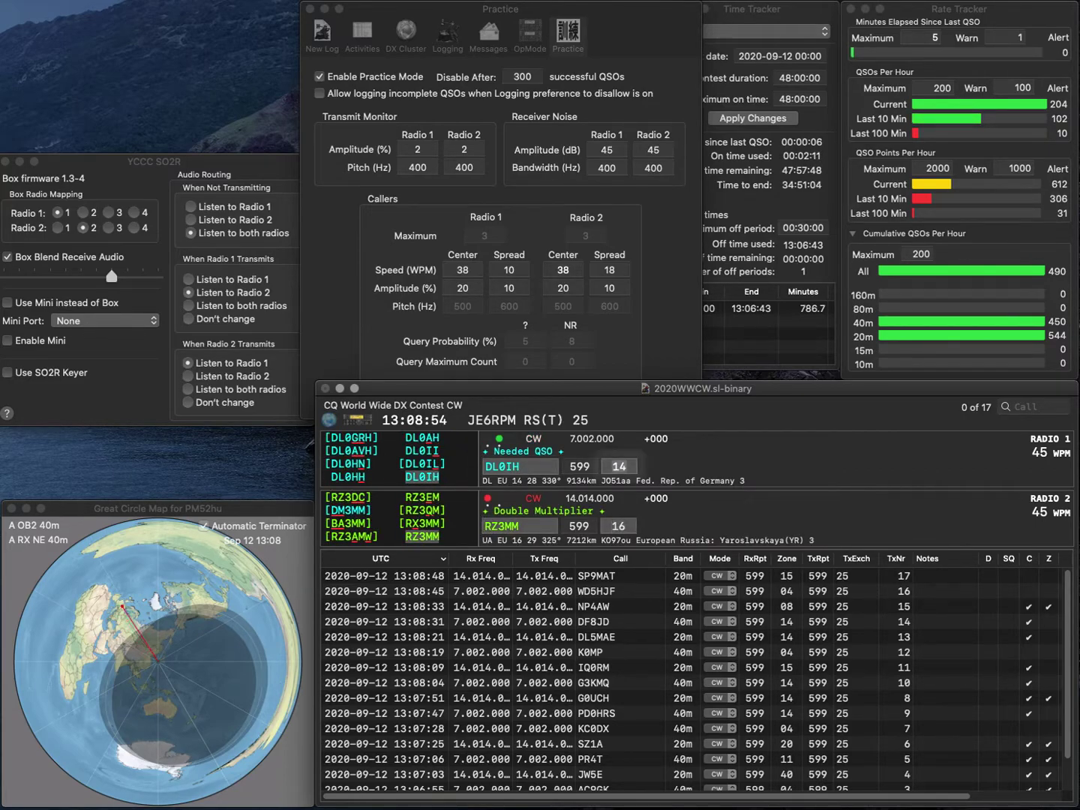
key(Return)
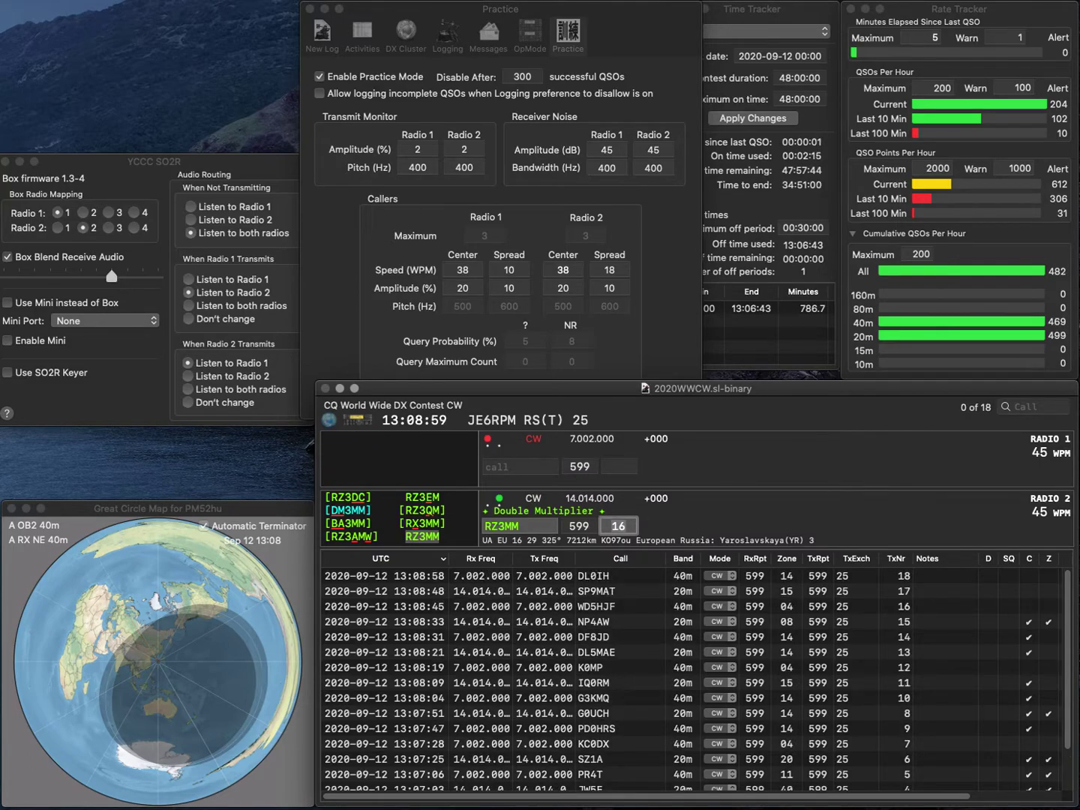
key(Return)
text(VE)
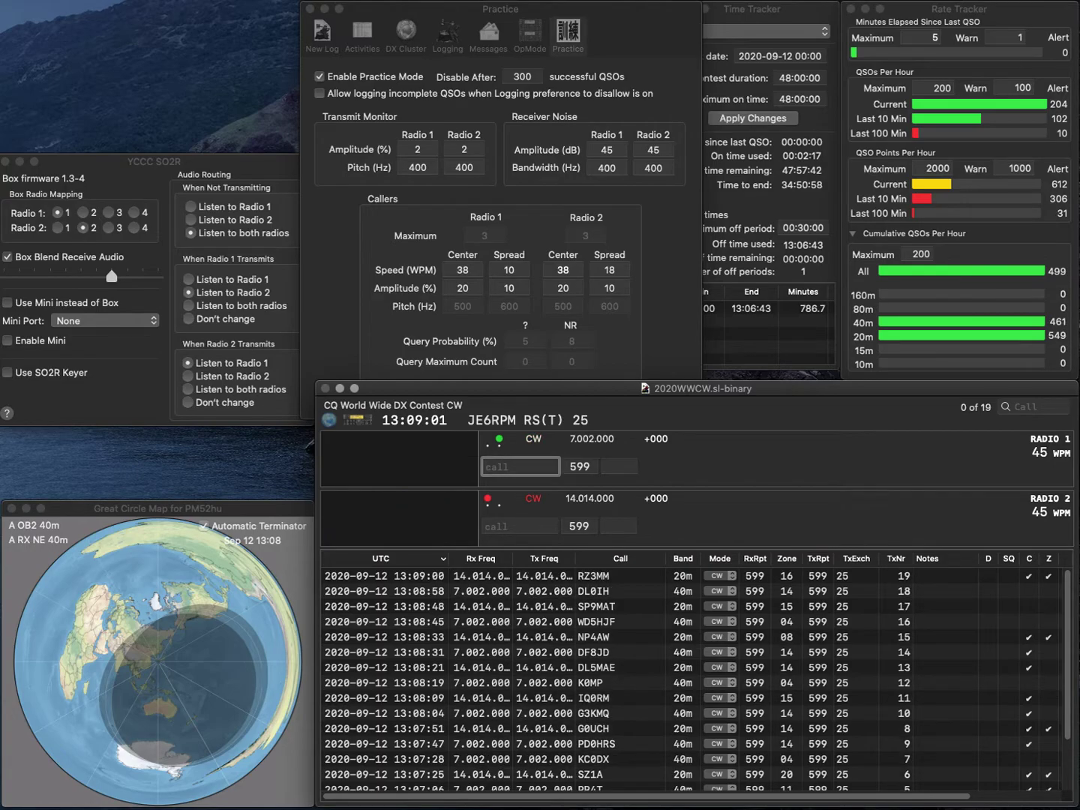
text(7YAH)
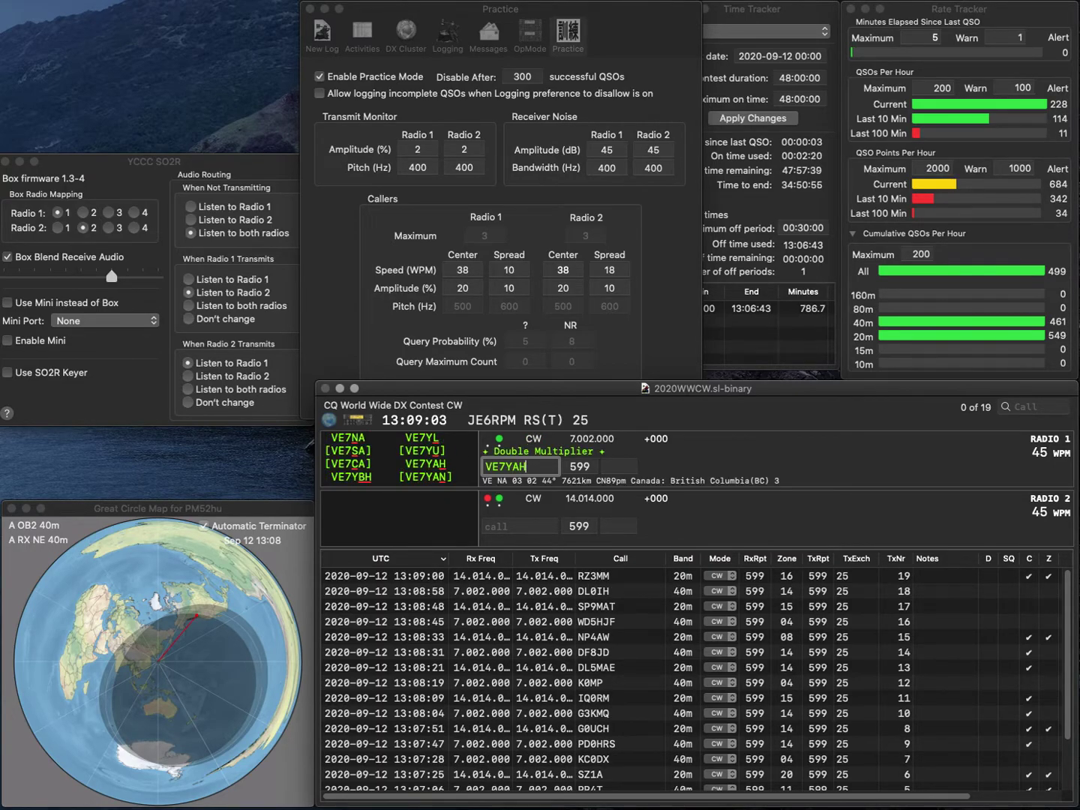
key(Return)
text(3P)
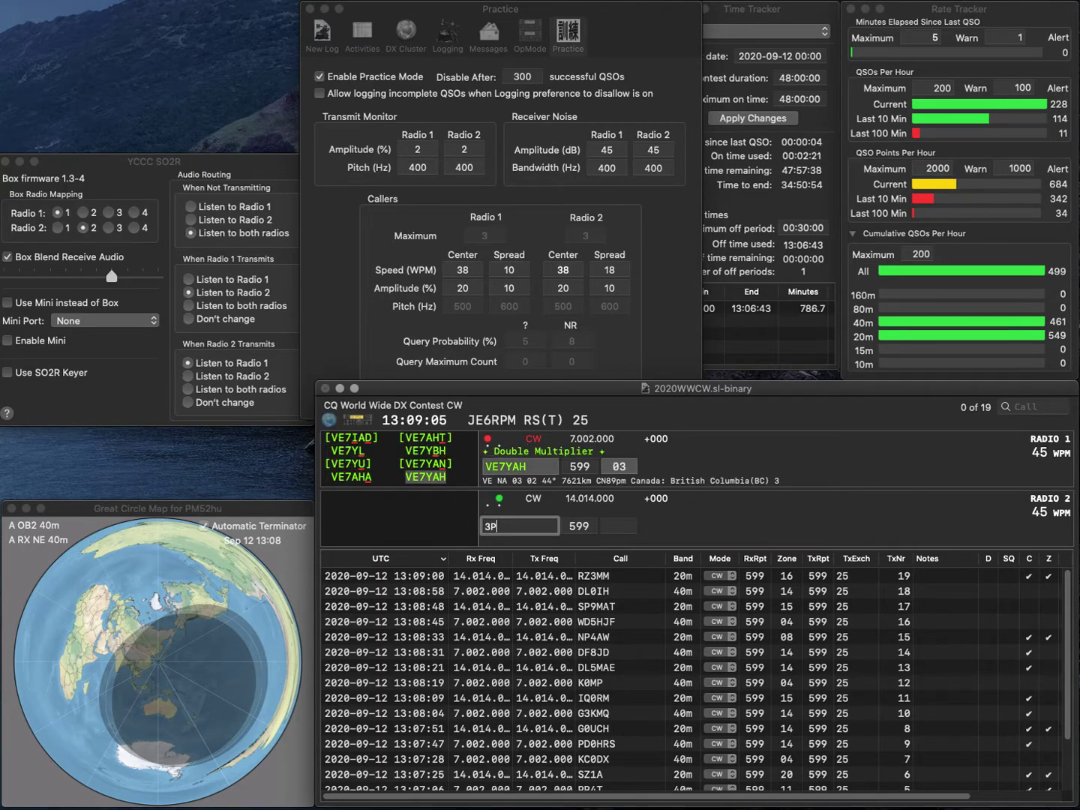
text(HS)
key(Return)
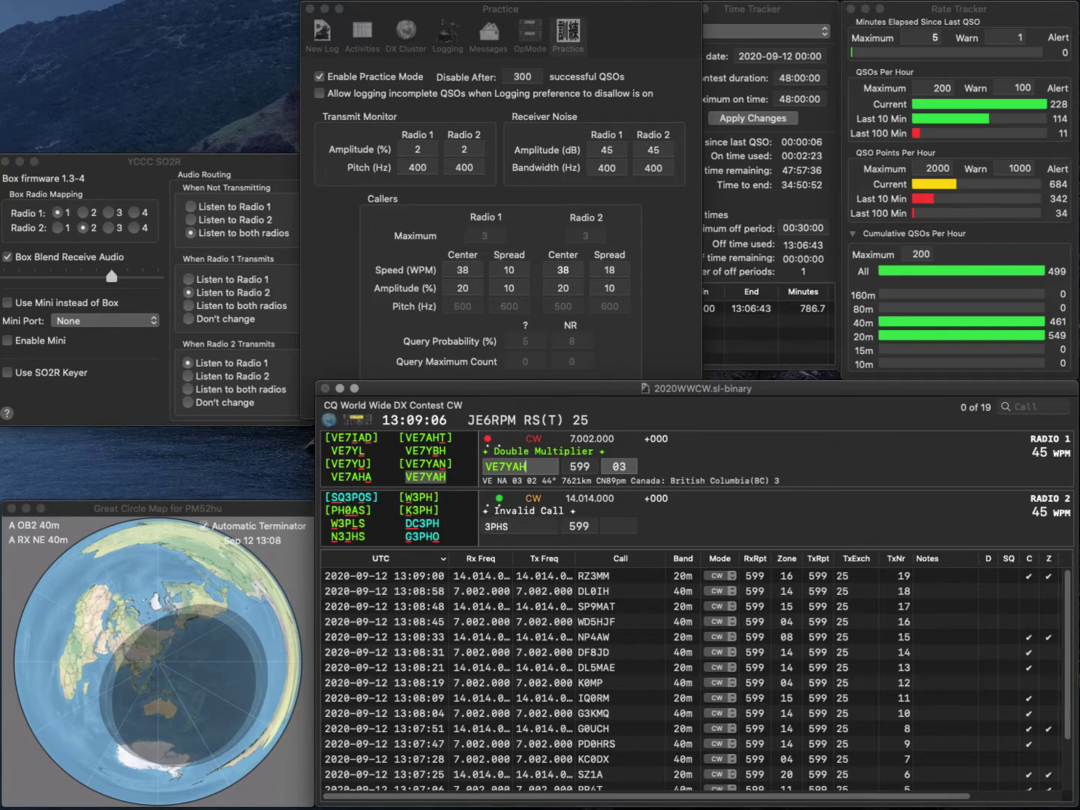
key(Return)
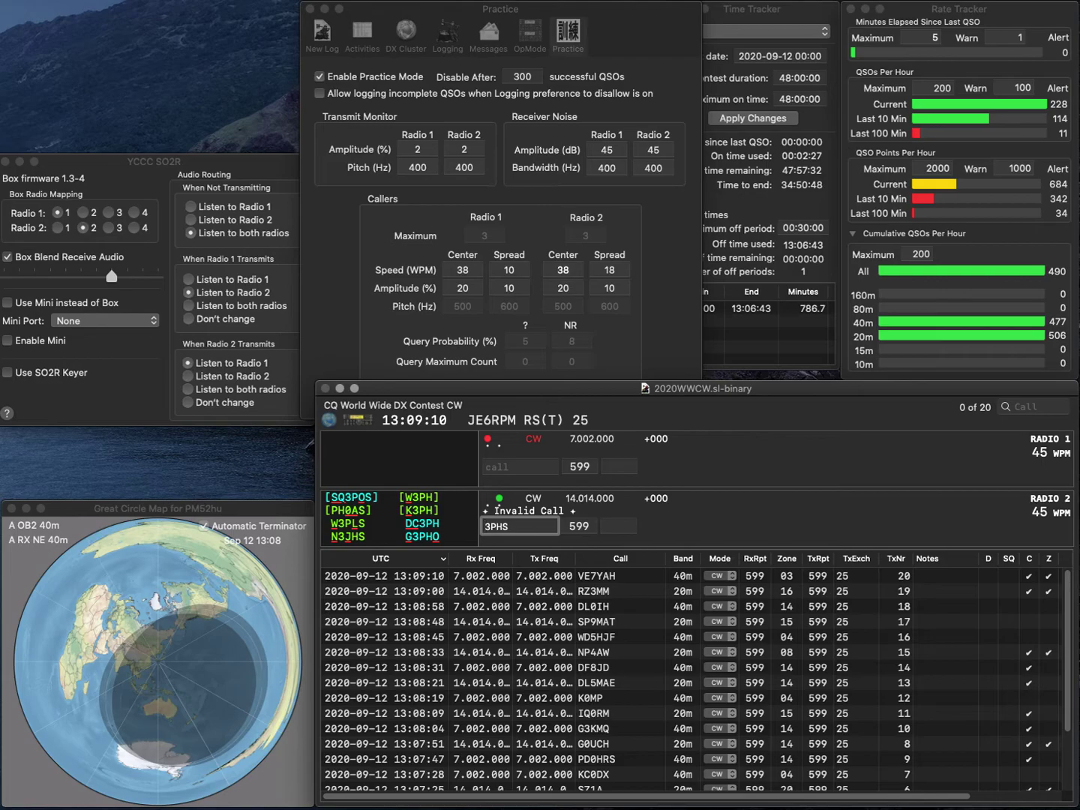
text(WA)
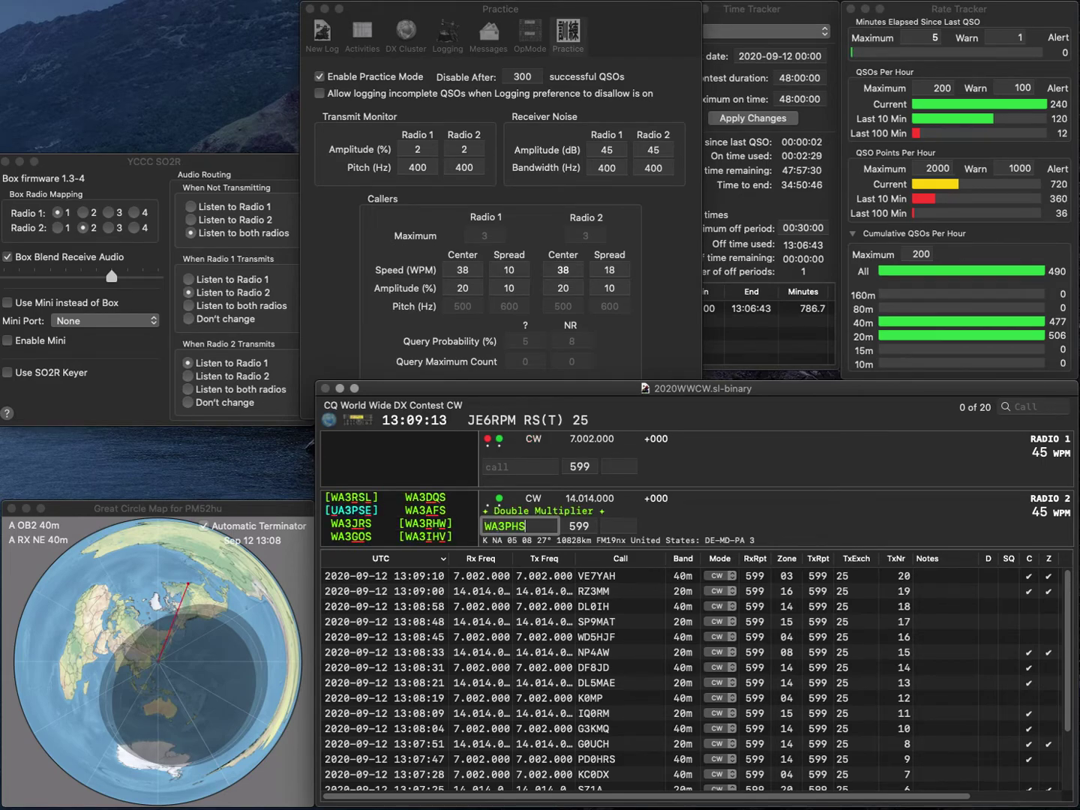
key(BackSpace)
text(RS)
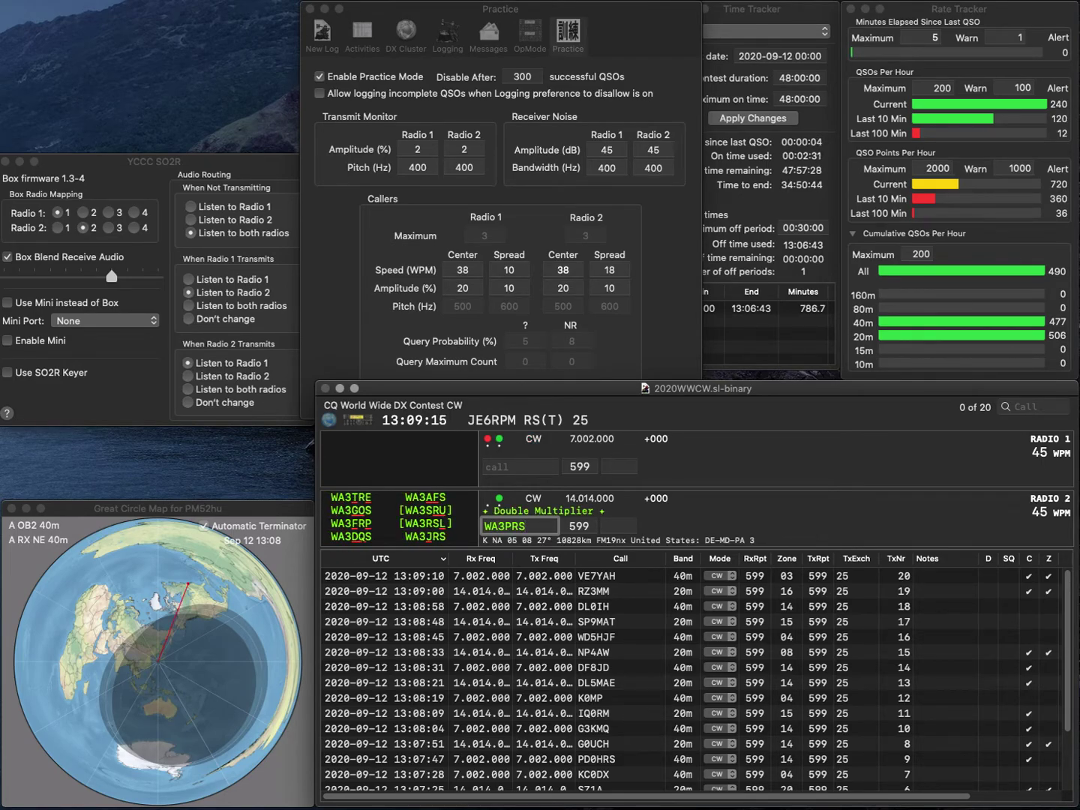
key(Left)
text(J)
key(Return)
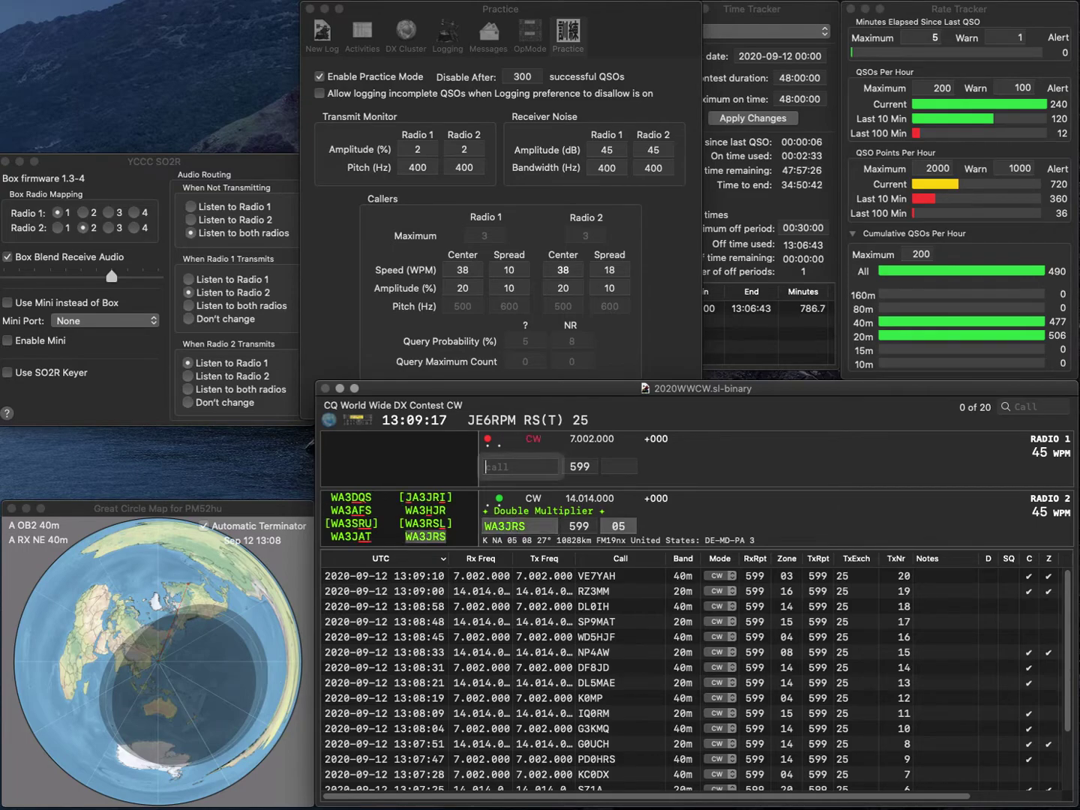
text(K8LN)
key(Return)
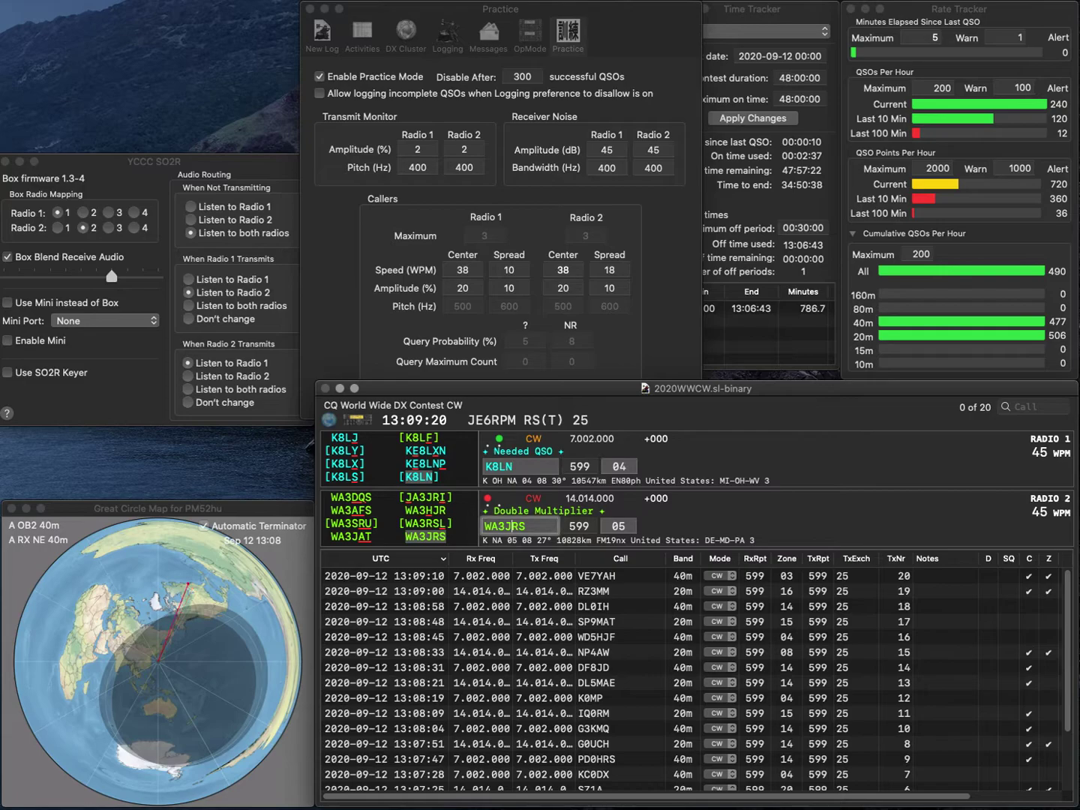
key(space)
key(Return)
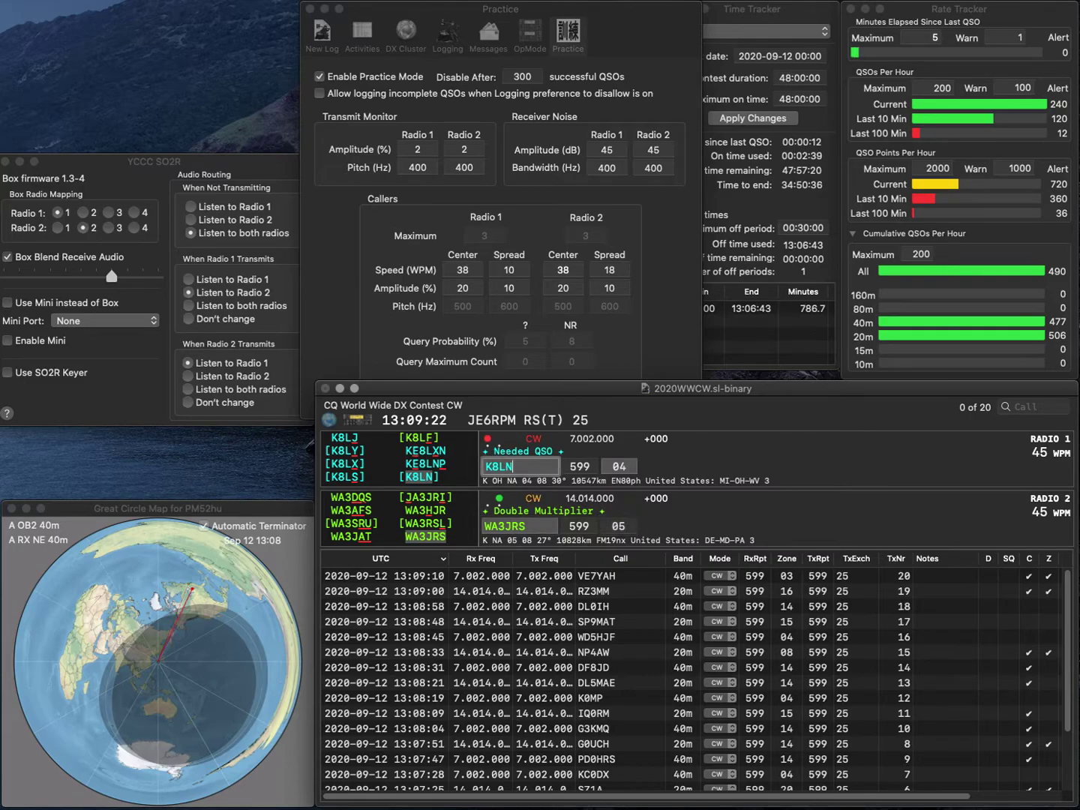
key(space)
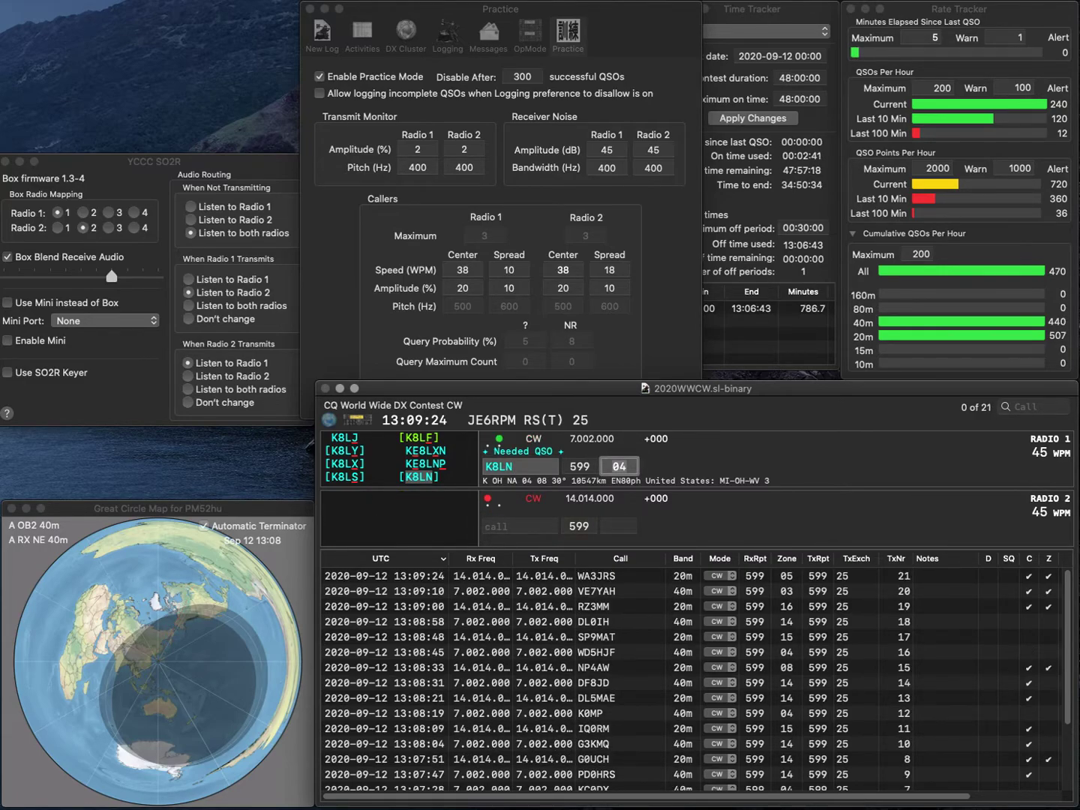
key(Return)
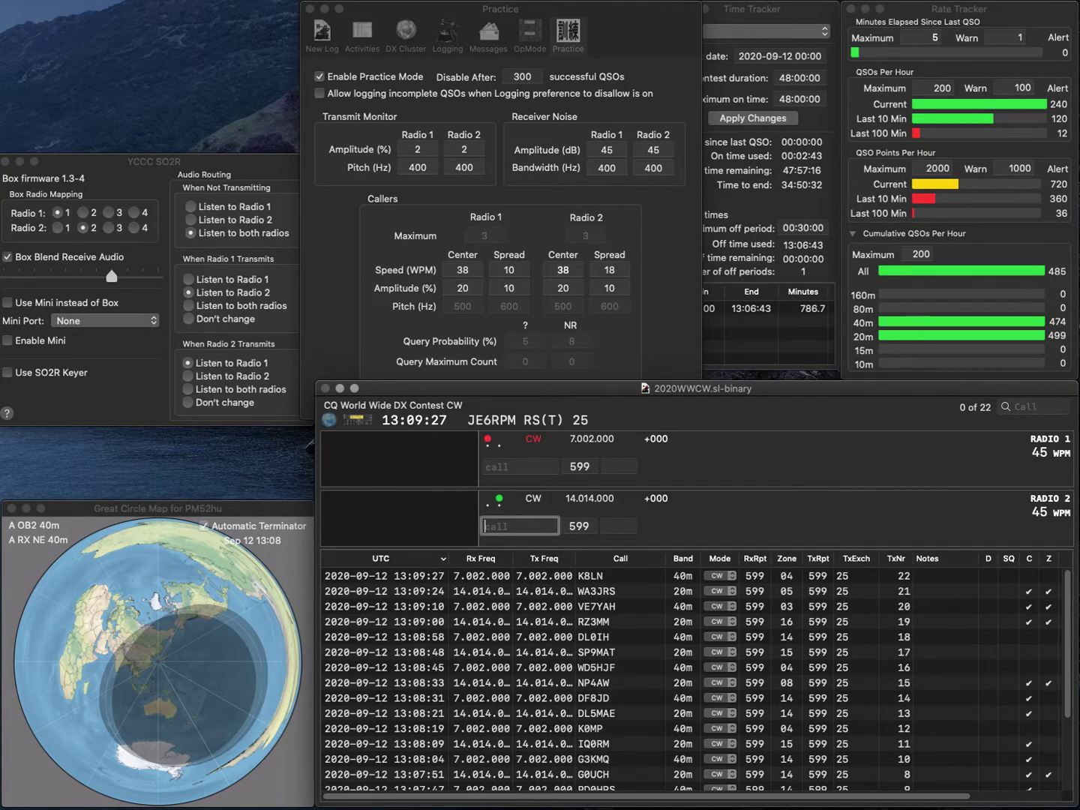
text(HA)
key(Return)
text(PJ4G)
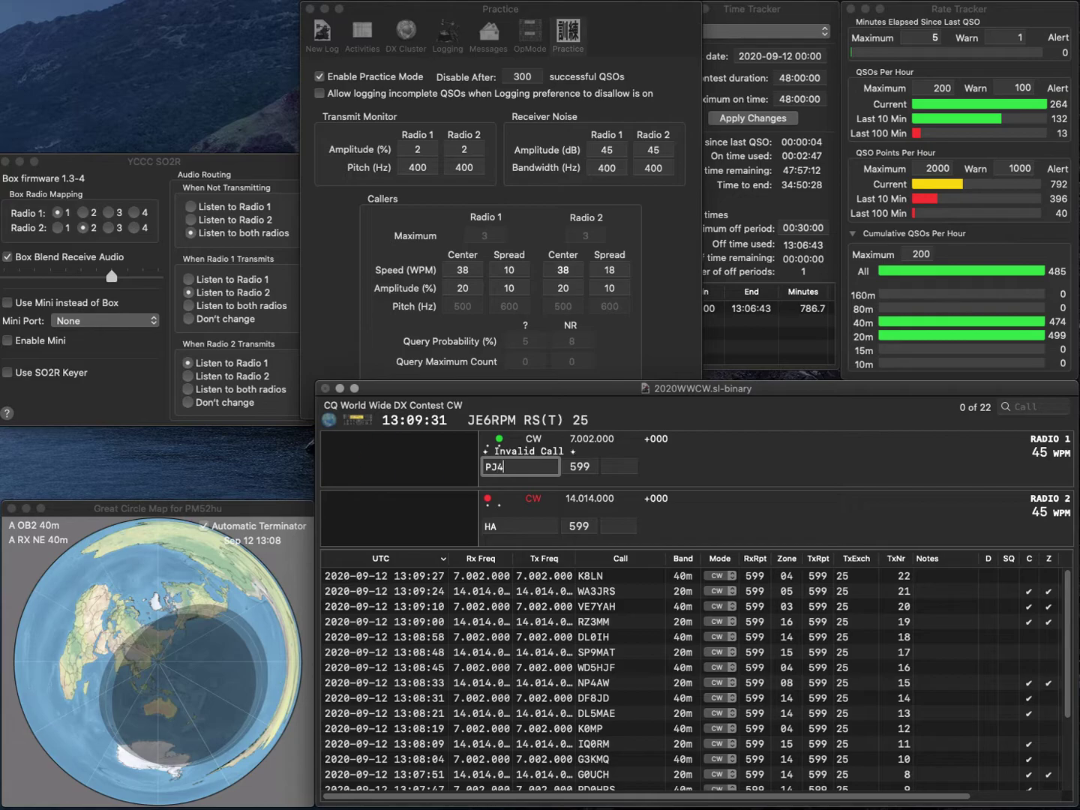
key(Return)
text(9TA)
key(Return)
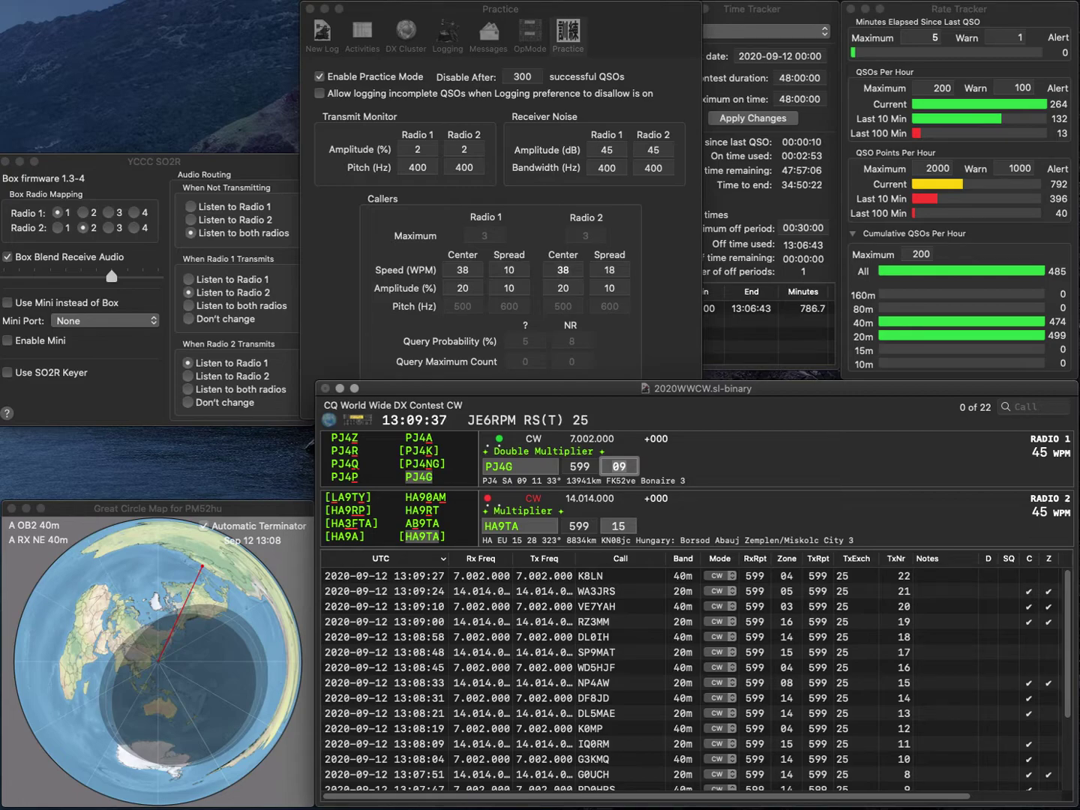
key(Return)
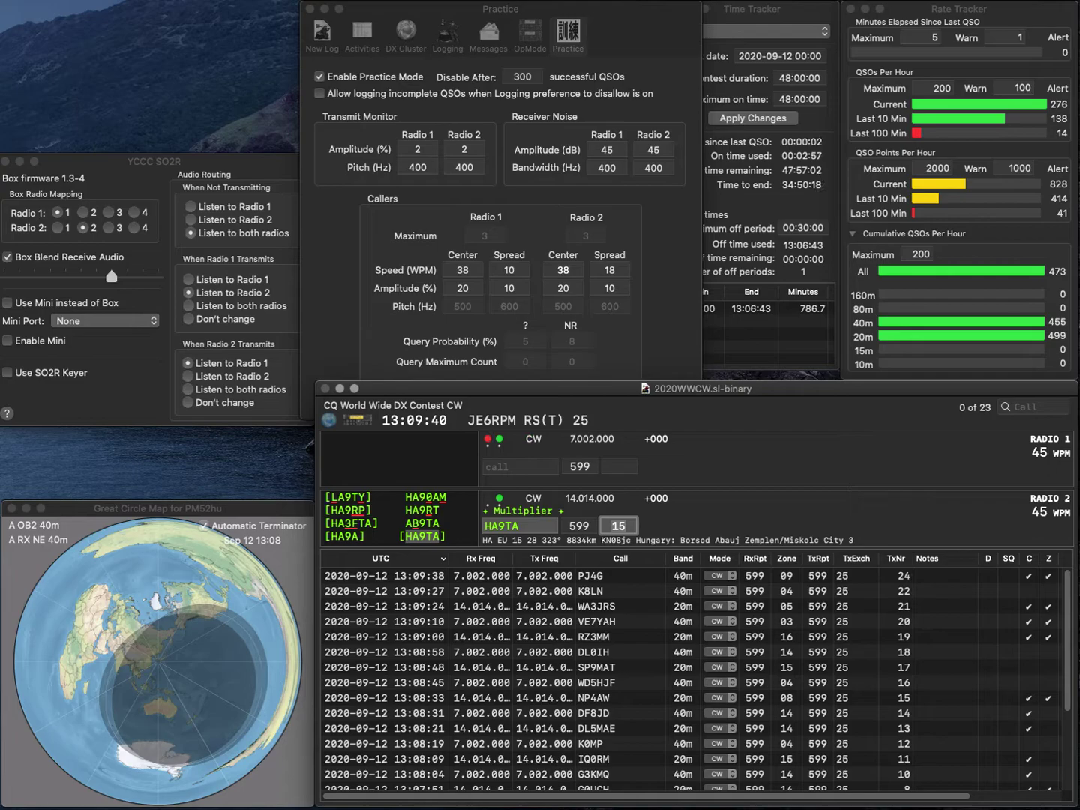
key(Return)
text(2A)
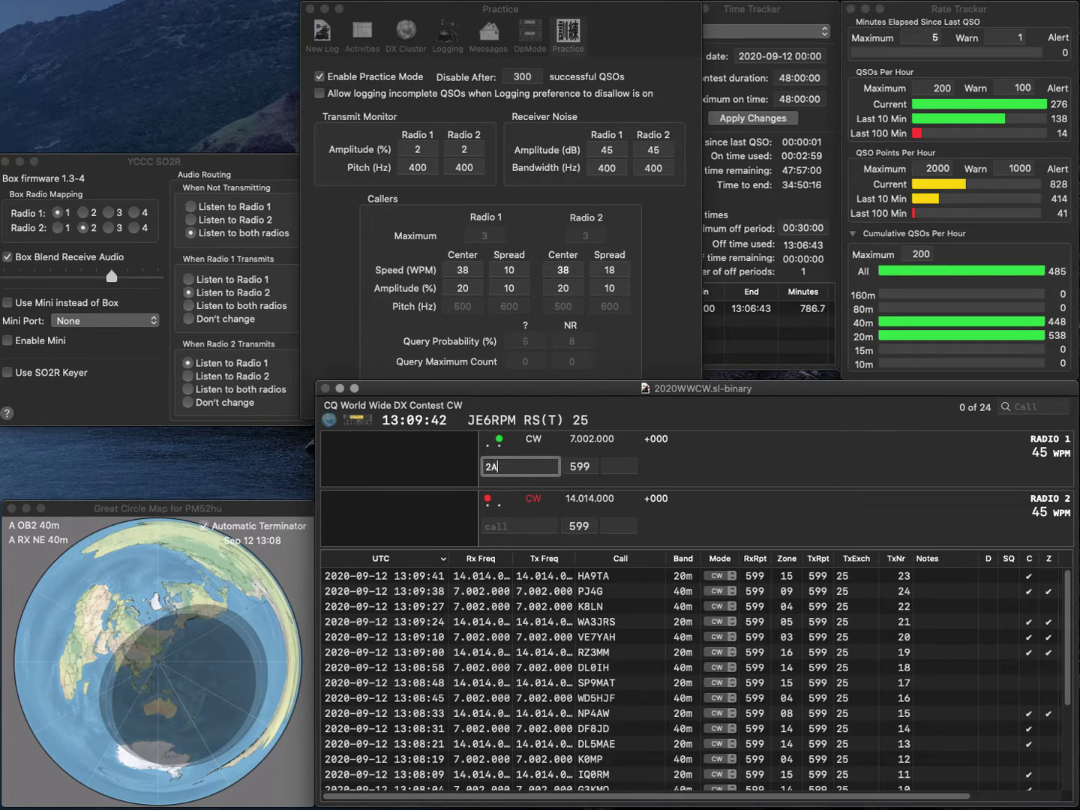
text(MU)
key(Return)
text(V)
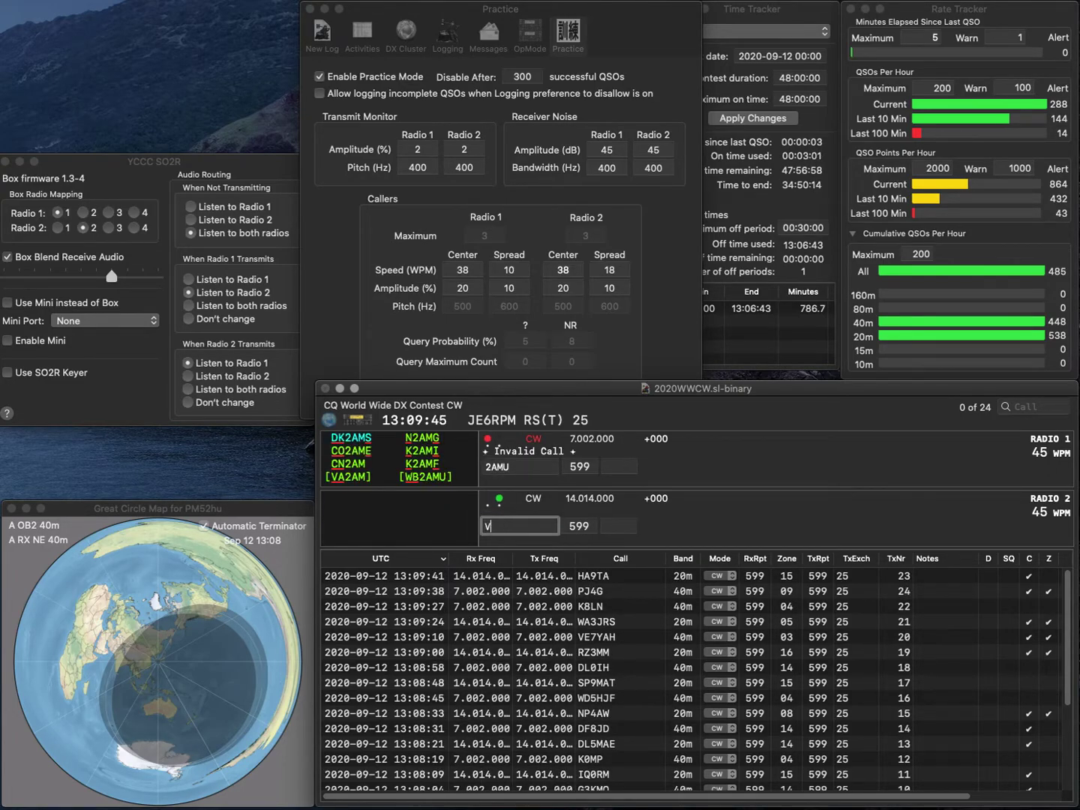
text(A3GKO)
key(Return)
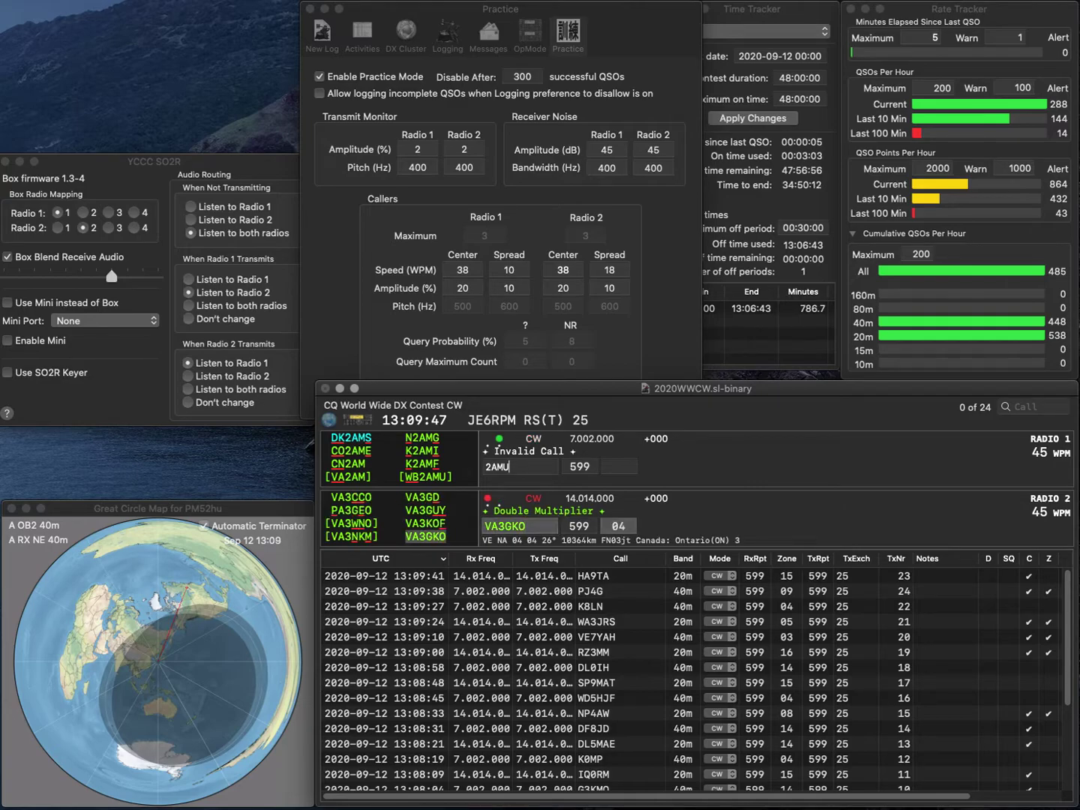
text(WB)
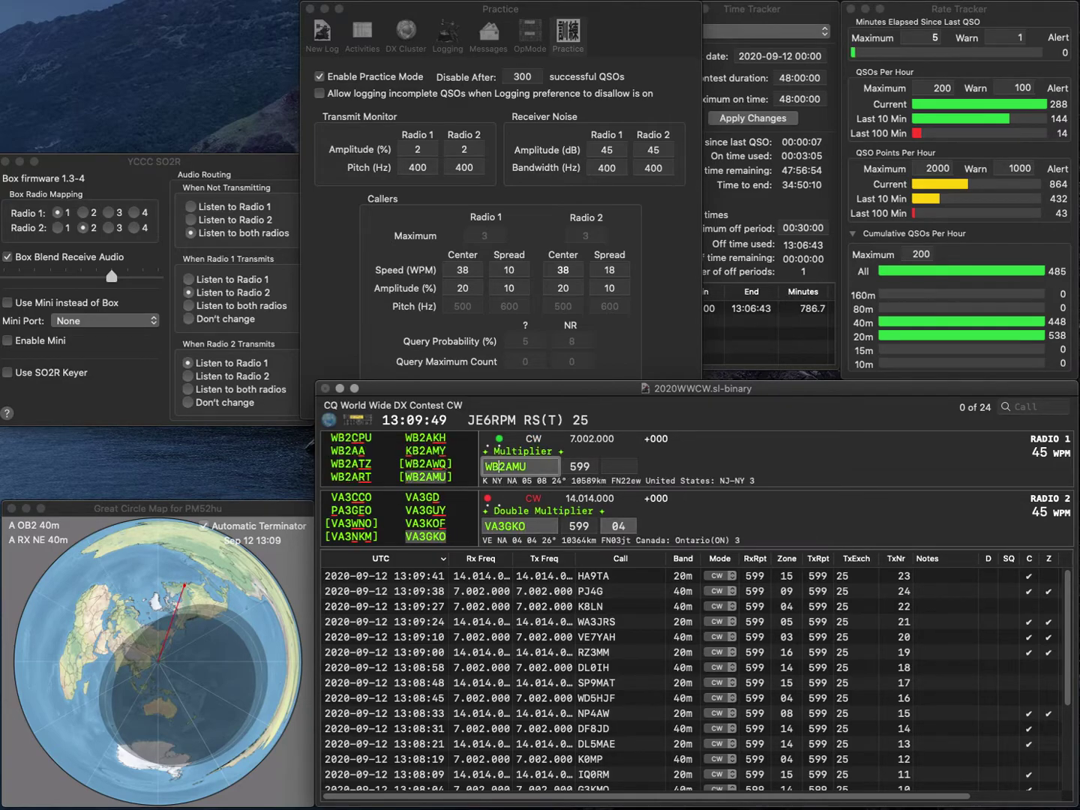
key(Return)
key(Return)
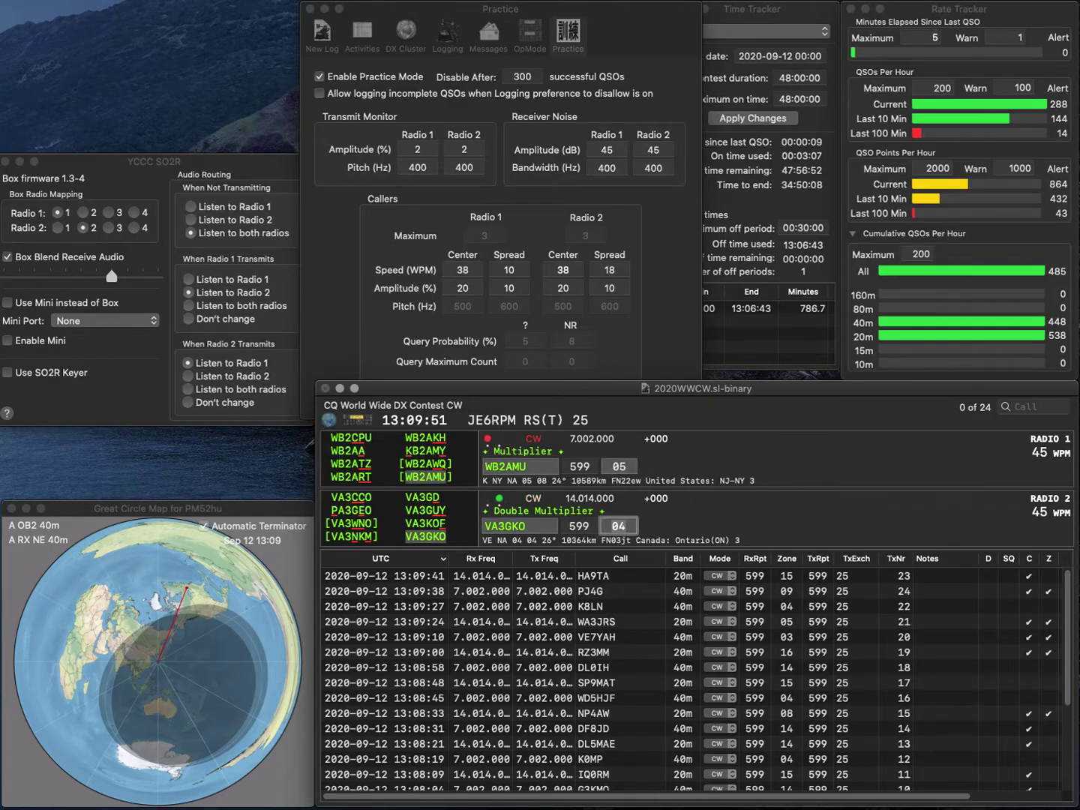
key(Return)
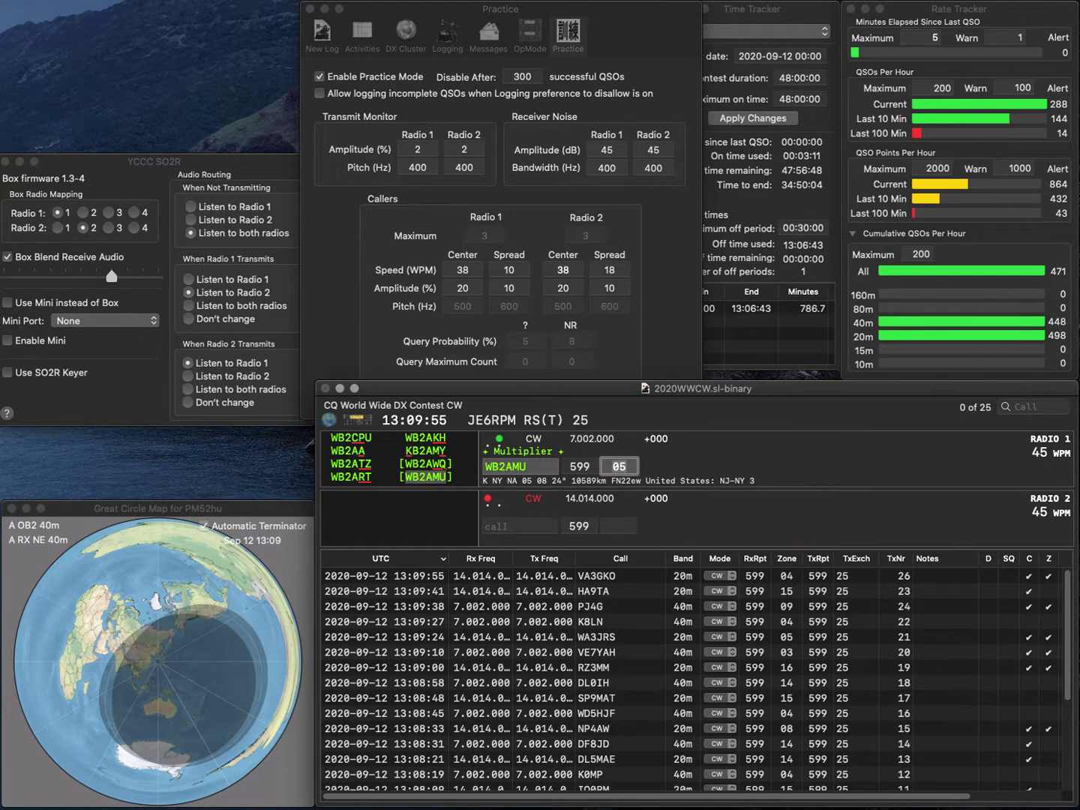
key(Return)
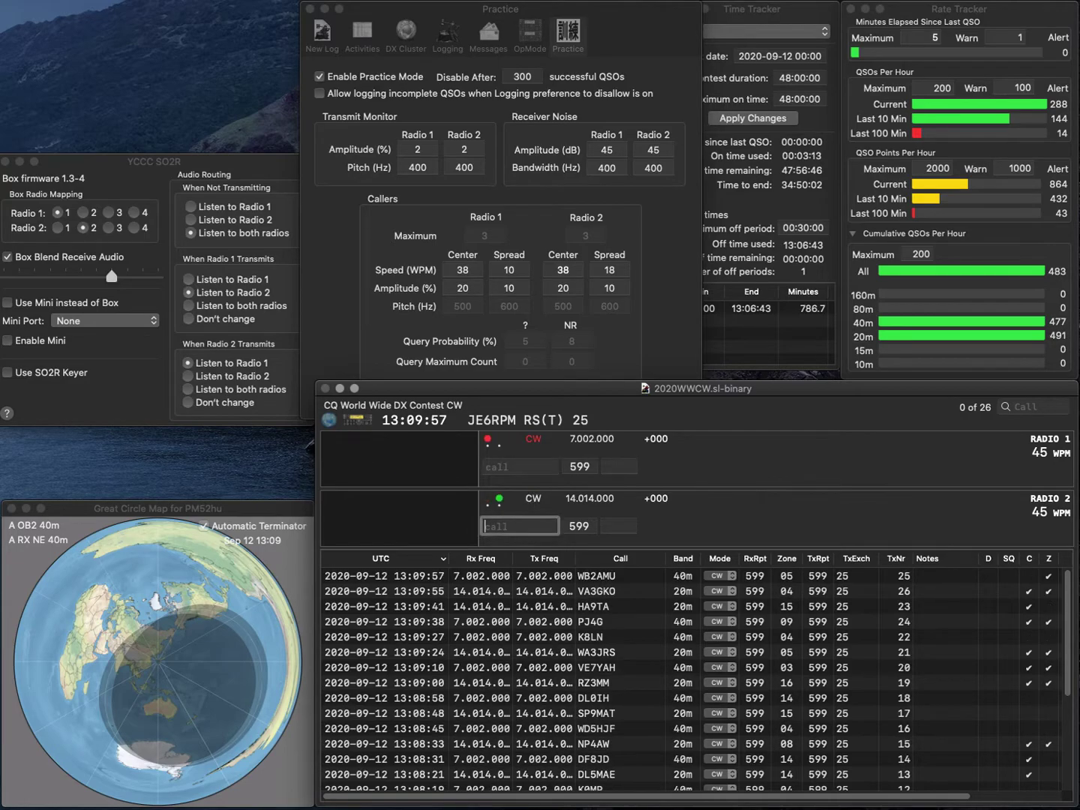
text(A8ASA)
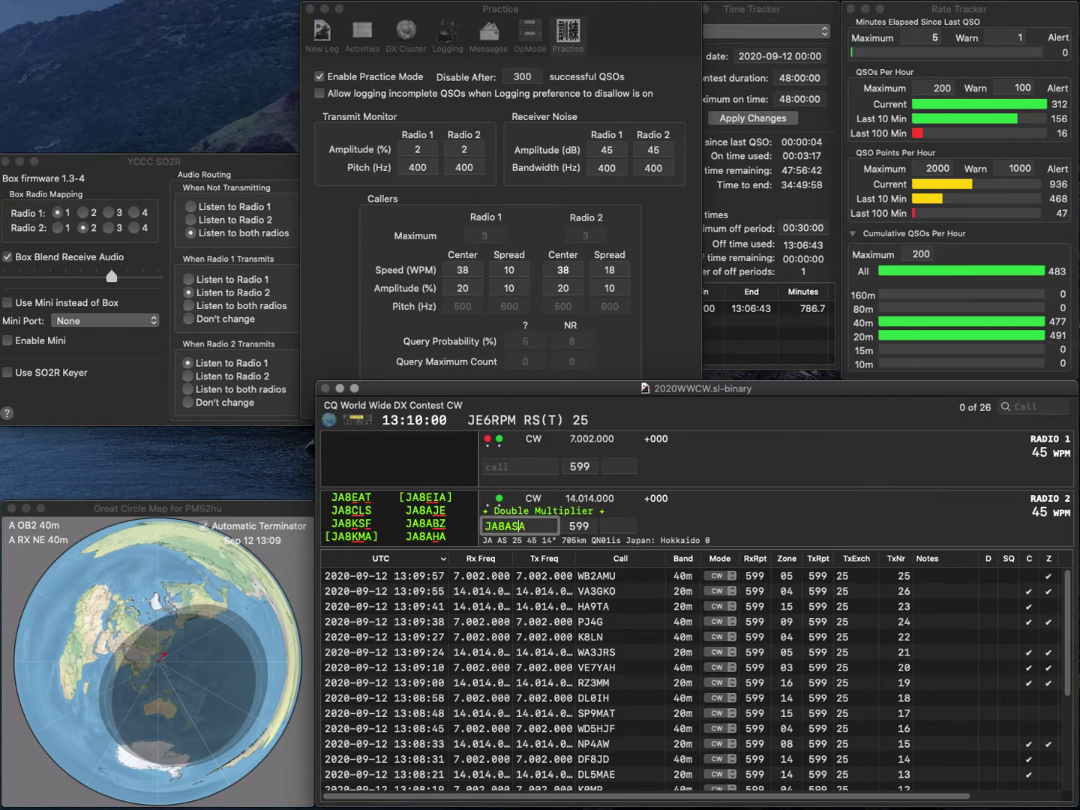
key(BackSpace)
text(H)
key(Return)
key(Down)
key(Return)
Enter ON7ZB on Radio 1, and log the JA8AHA contact on Radio 2 and the ON7ZB contact on Radio 1.
text(ON)
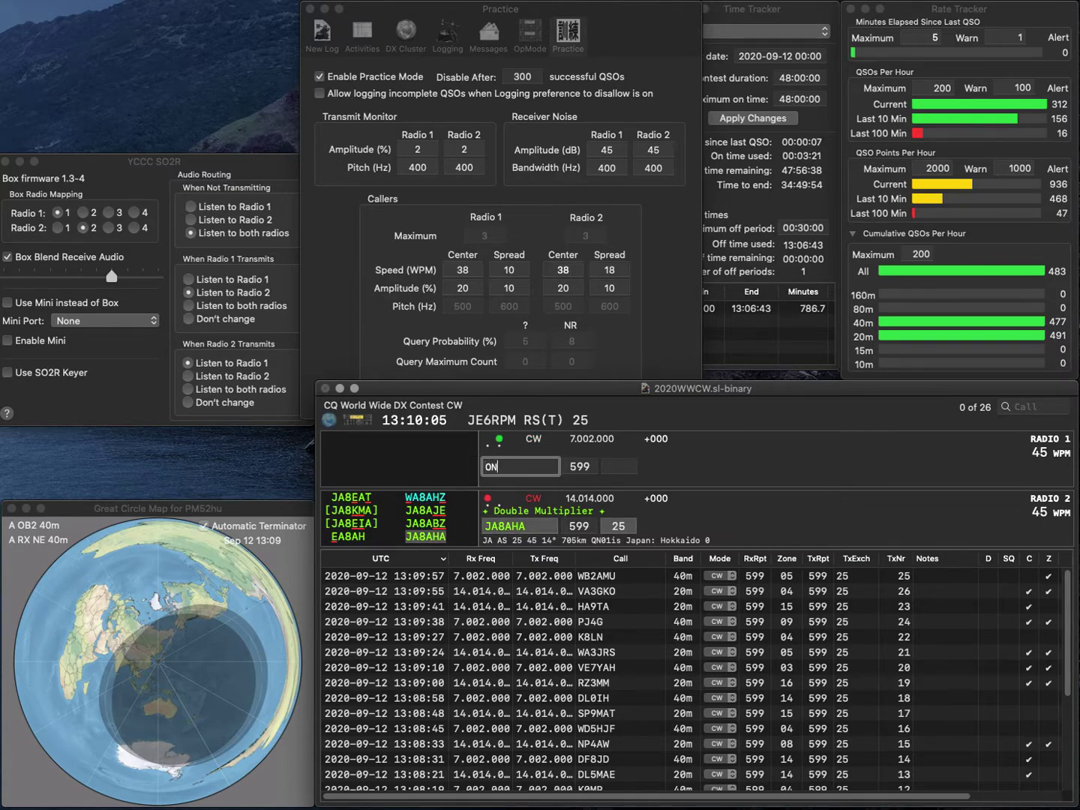
text(7ZB)
key(Return)
key(Tab)
key(Return)
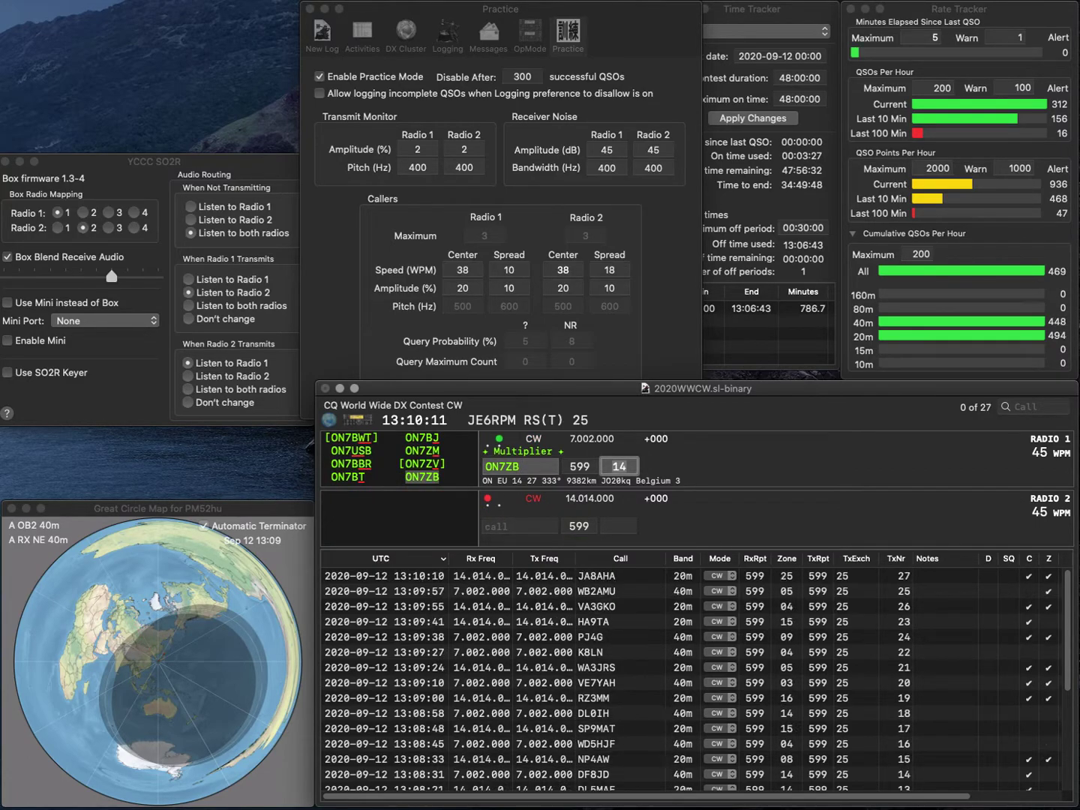
key(Return)
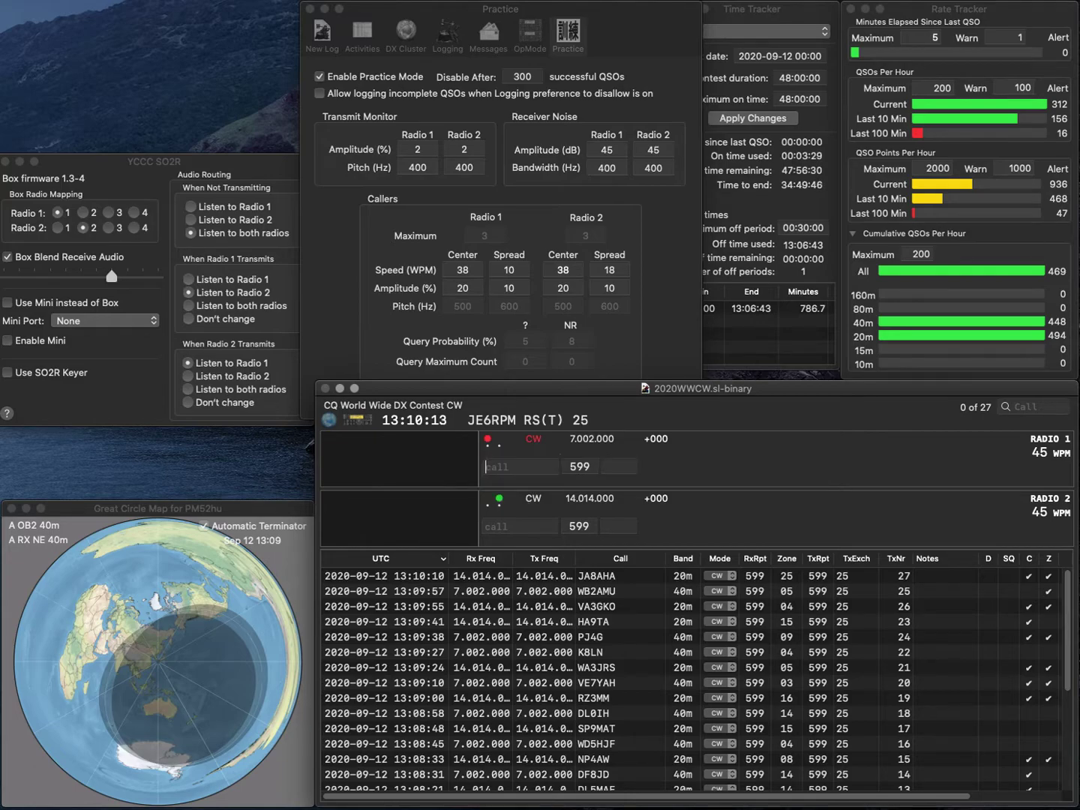
Enter AF7RS on Radio 2 and AI1W on Radio 1, exchange reports, and log both contacts.
text(AF7RS)
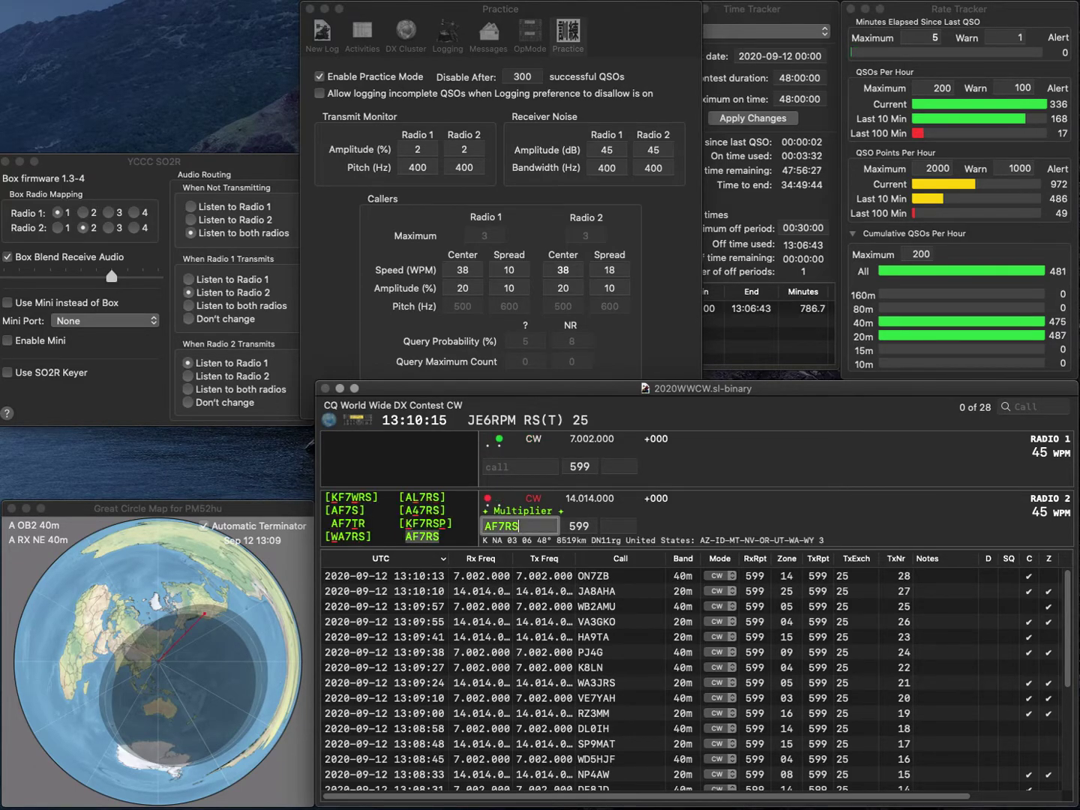
key(Return)
text(AI1W)
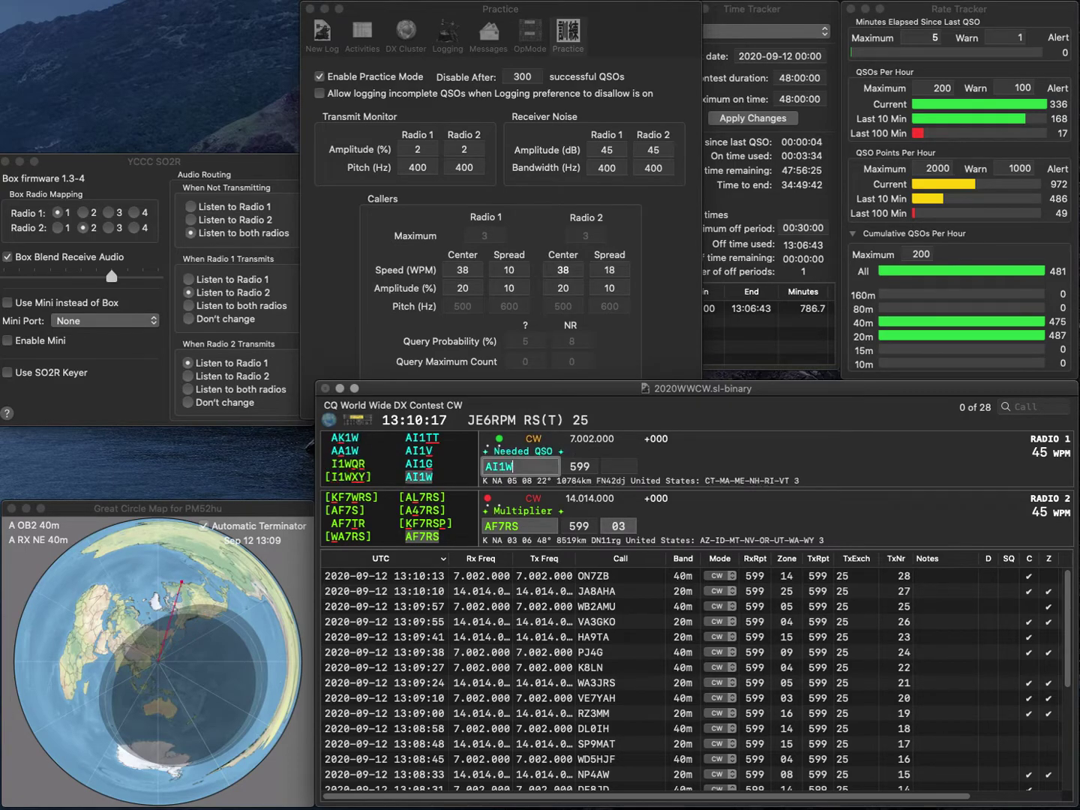
key(Return)
key(Return)
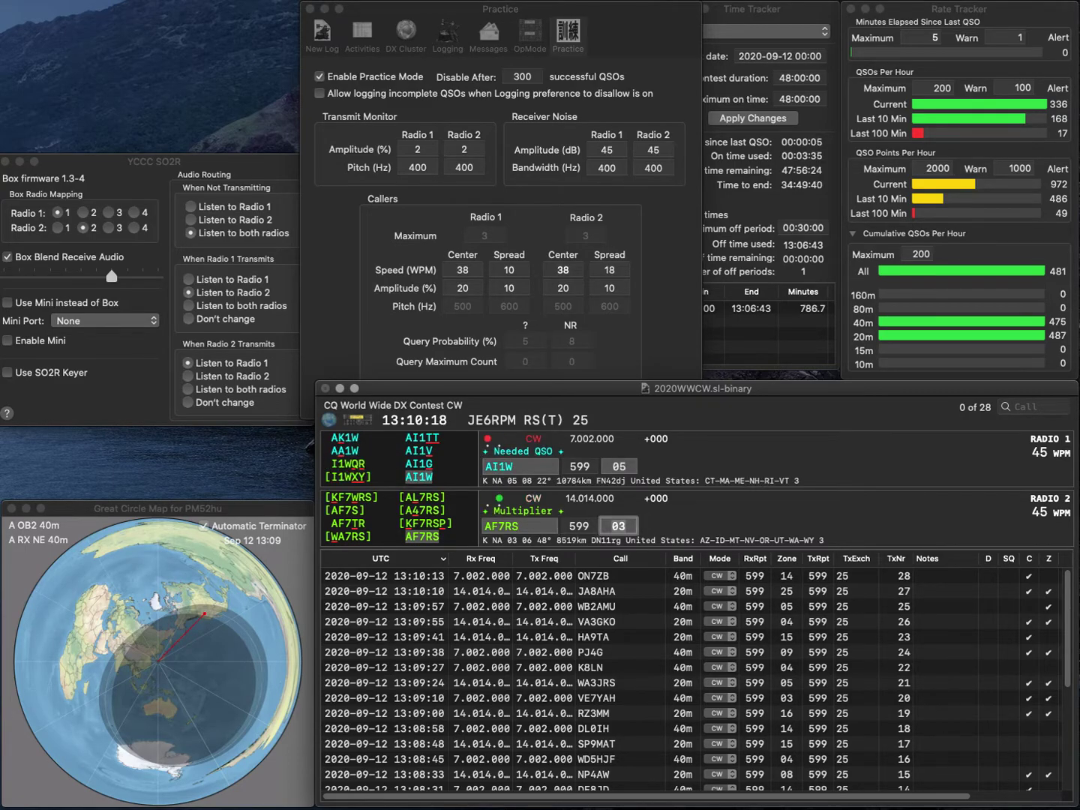
key(Return)
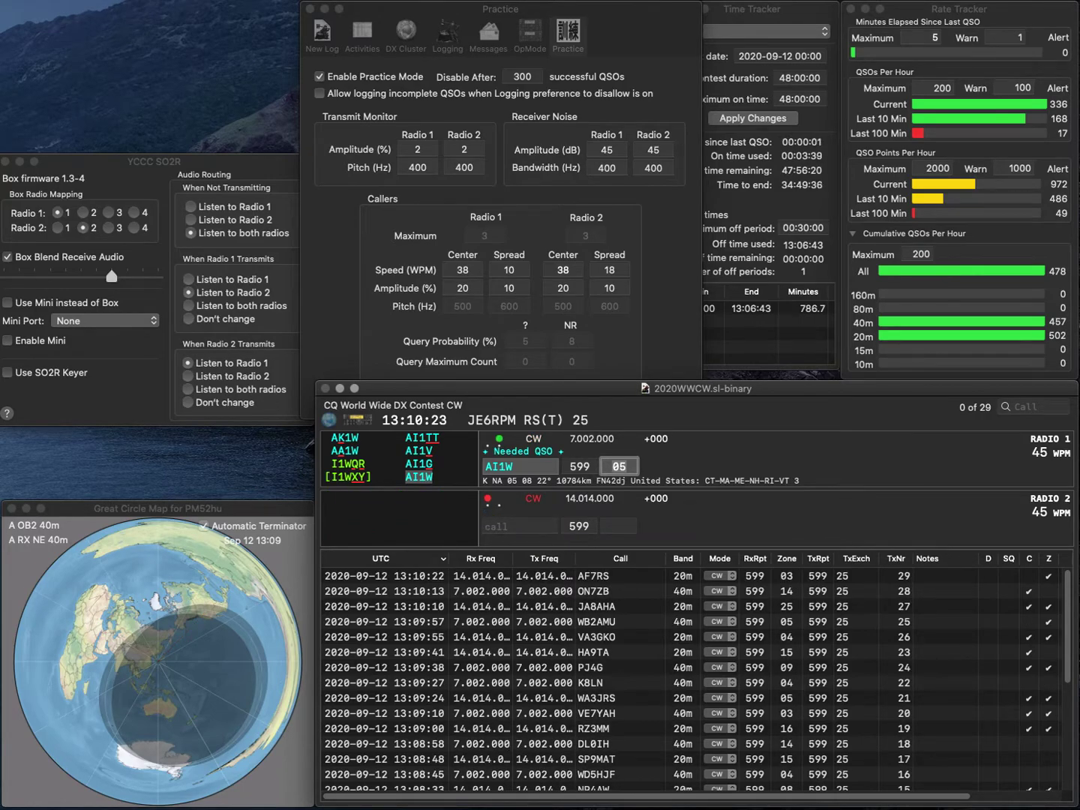
key(Return)
Enter AF2F on Radio 2 and AA9RK on Radio 1, and log both contacts.
text(AF2F)
key(Return)
text(AA9RK)
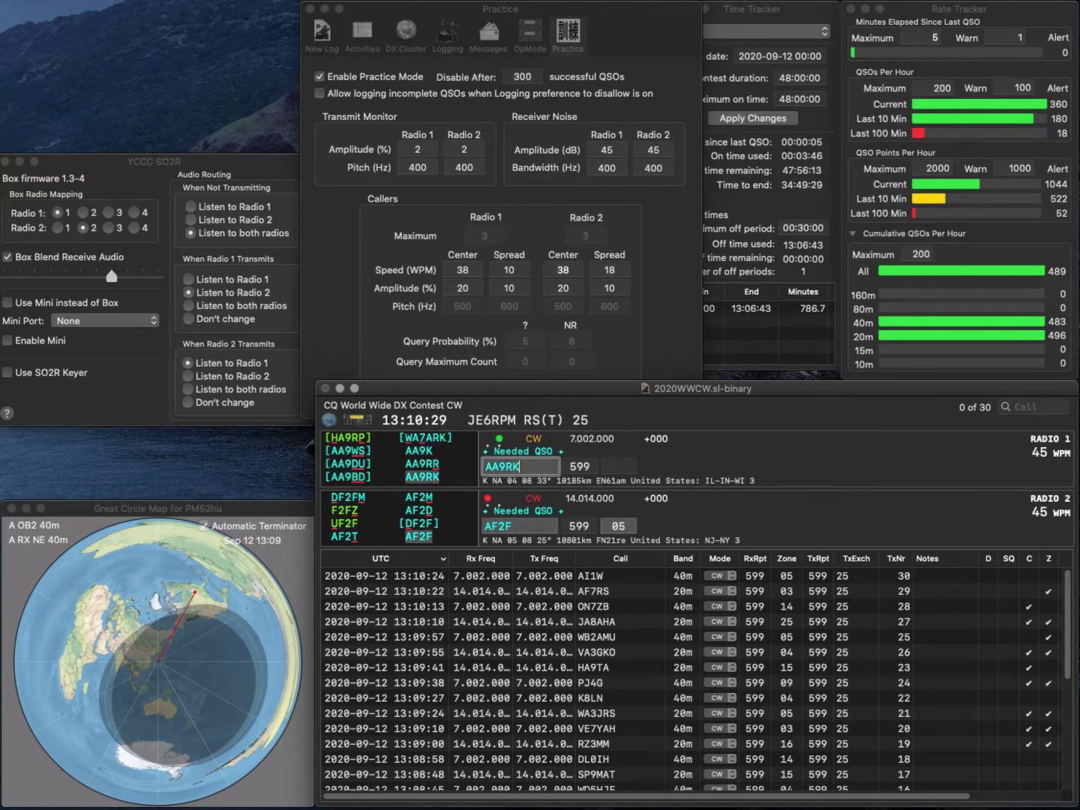
key(Return)
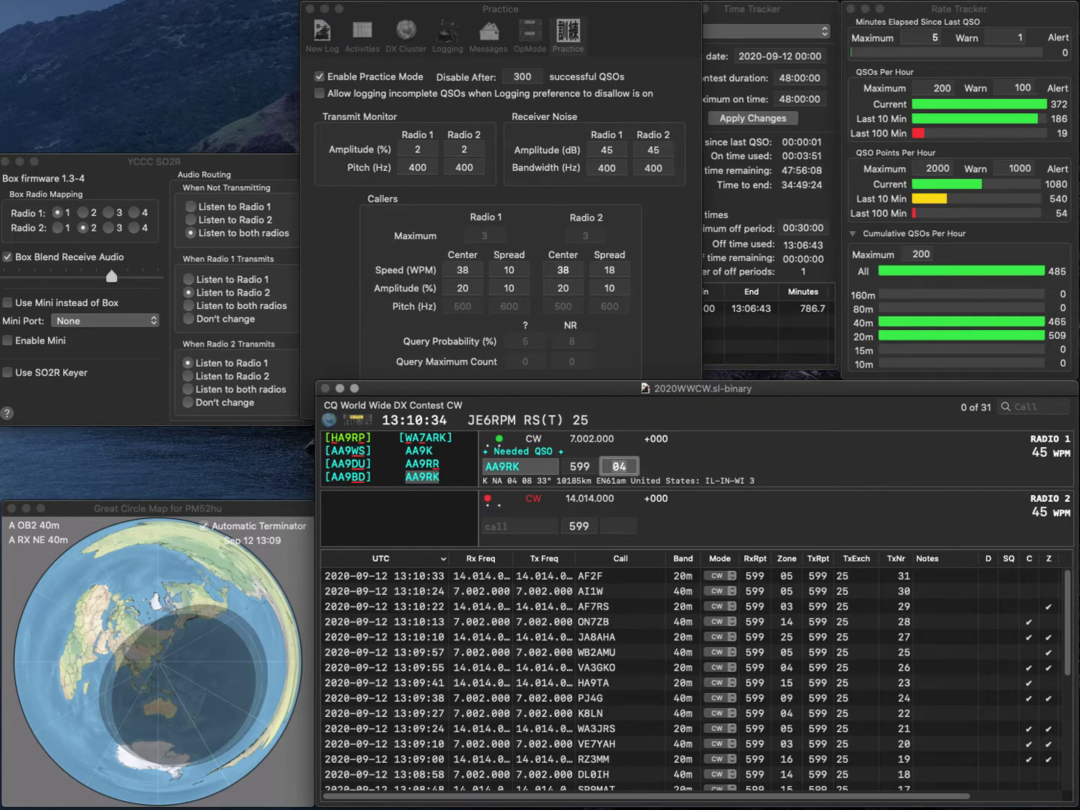
key(Return)
Enter VA7ZM on Radio 2 and W4UT on Radio 1, and log both contacts.
text(VA7ZM)
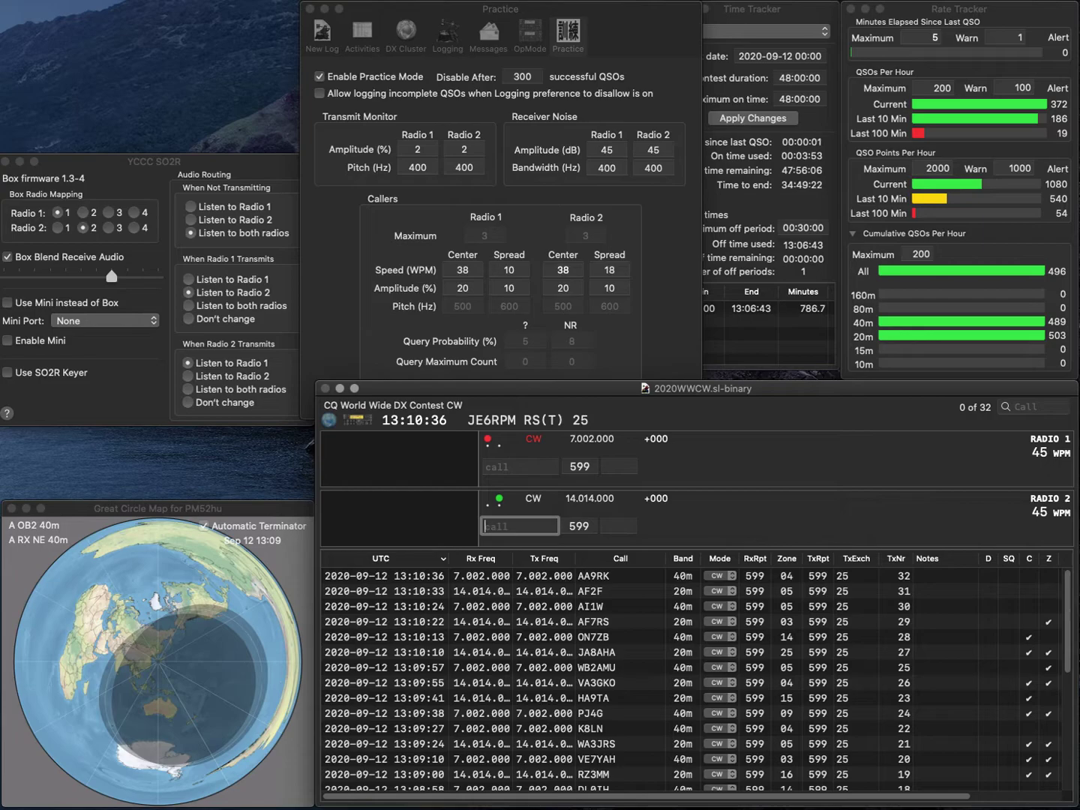
key(Return)
text(W4UT)
key(Return)
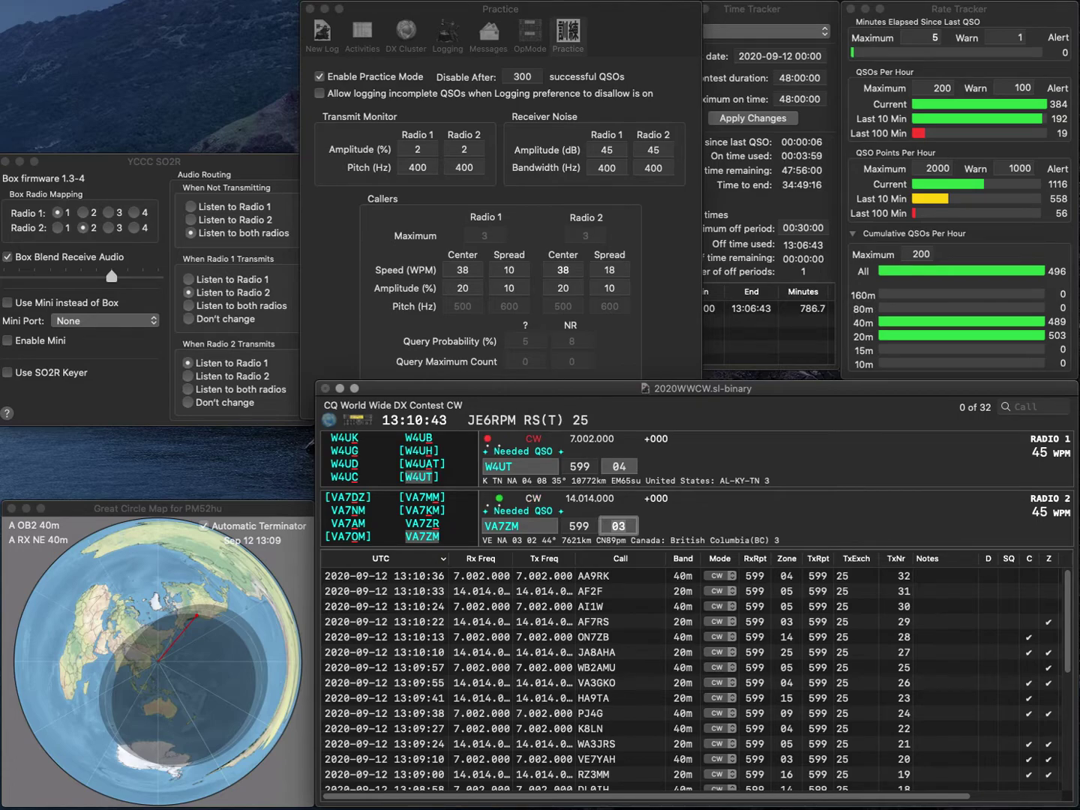
key(Return)
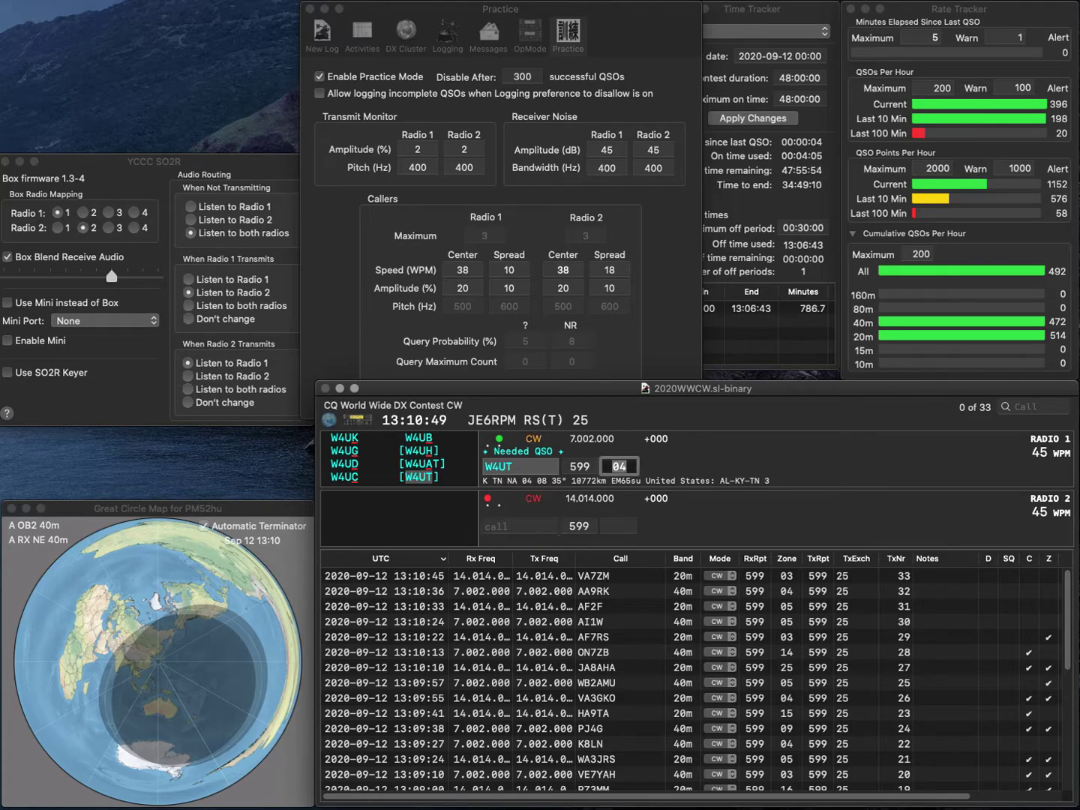
key(Return)
text(I2)
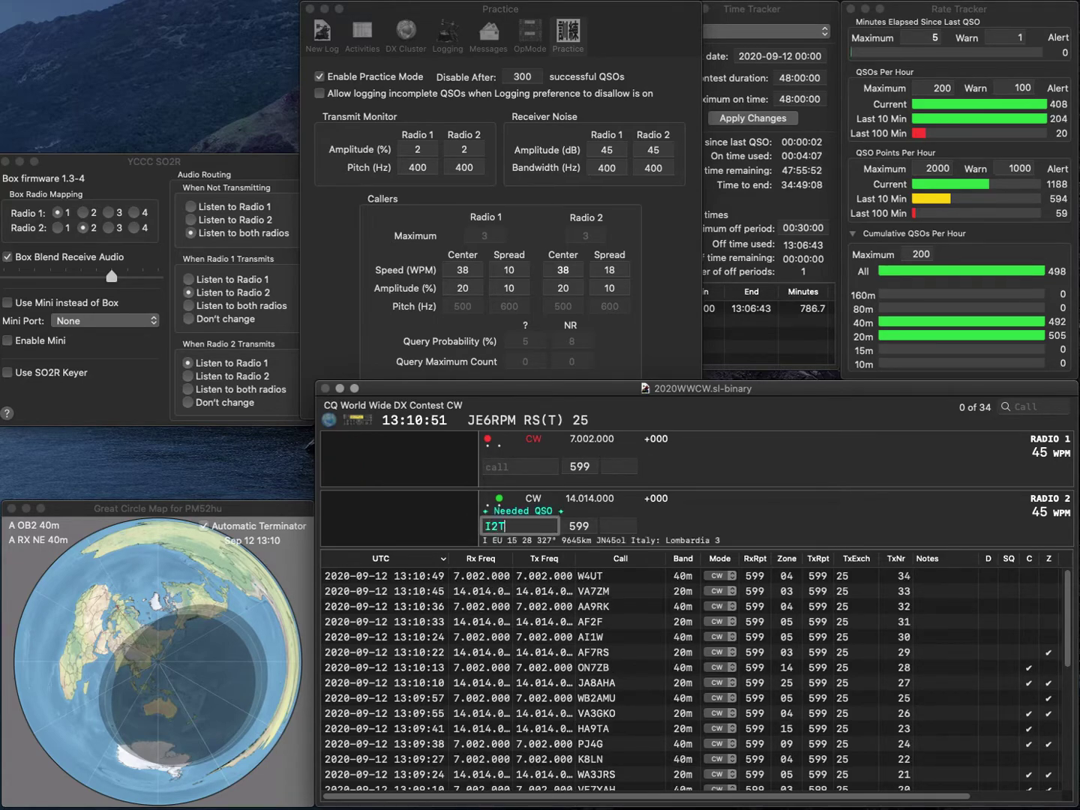
text(A)
key(BackSpace)
text(EAY)
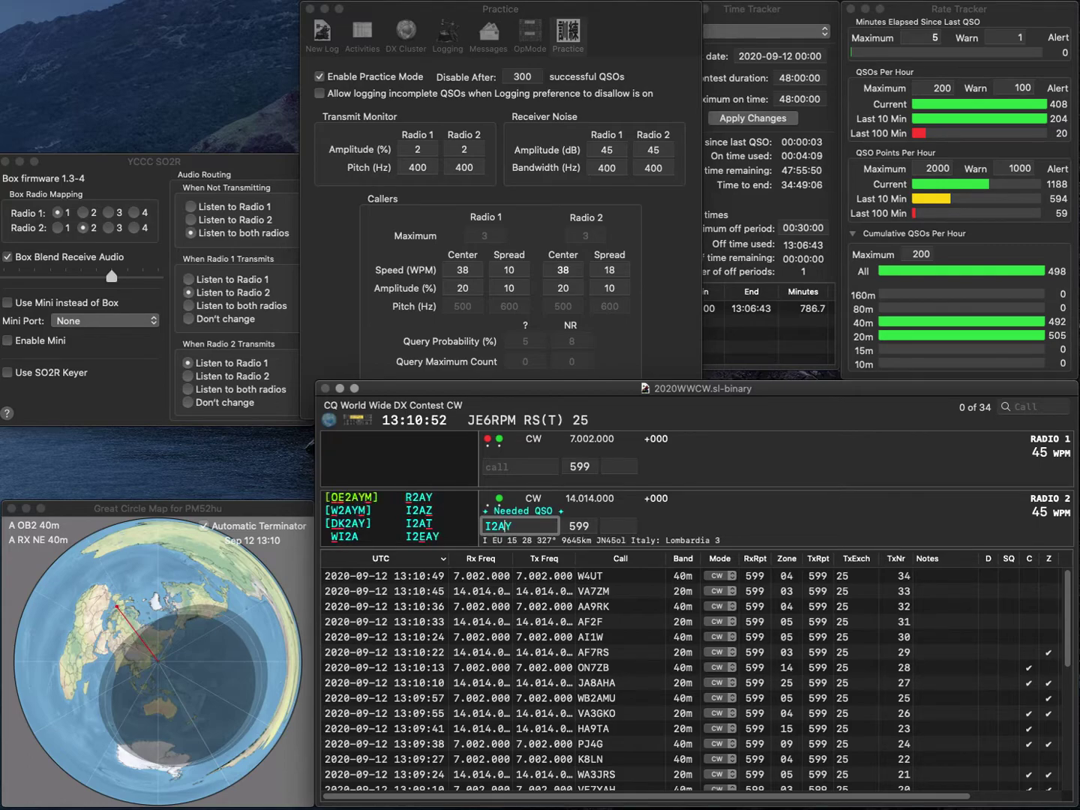
key(Return)
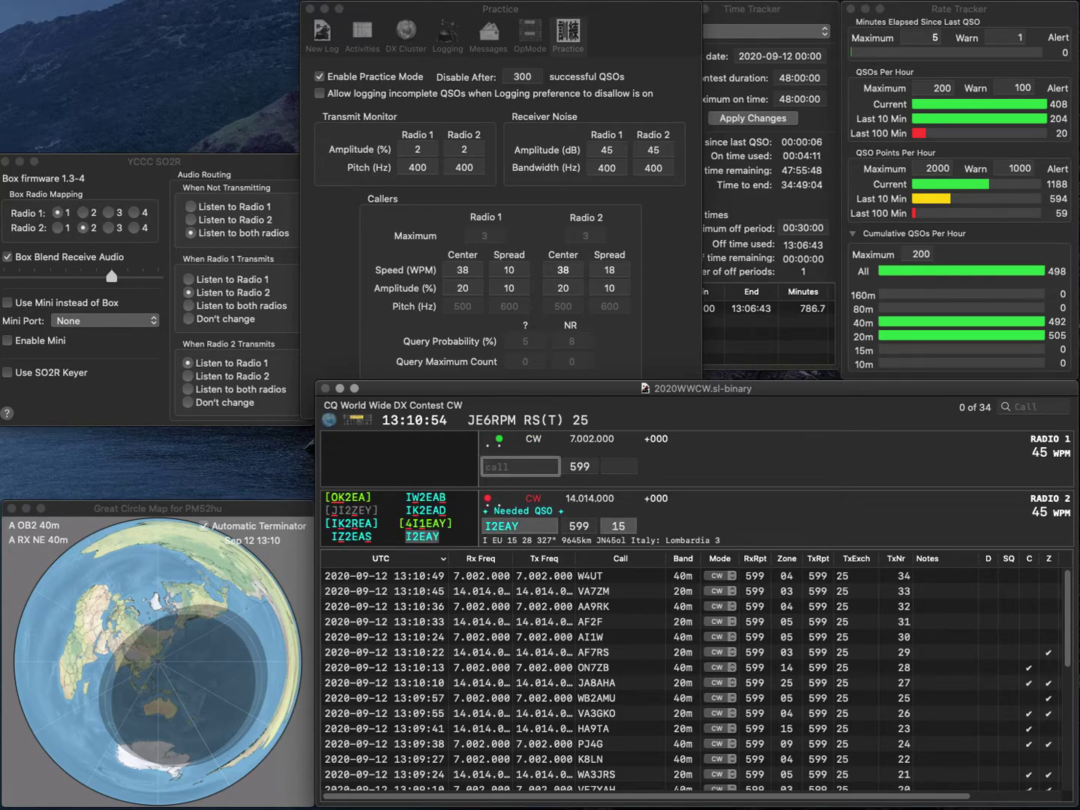
Enter W1MOO on Radio 1, and log the I2EAY contact on Radio 2 and the W1MOO contact on Radio 1.
text(W1MOO)
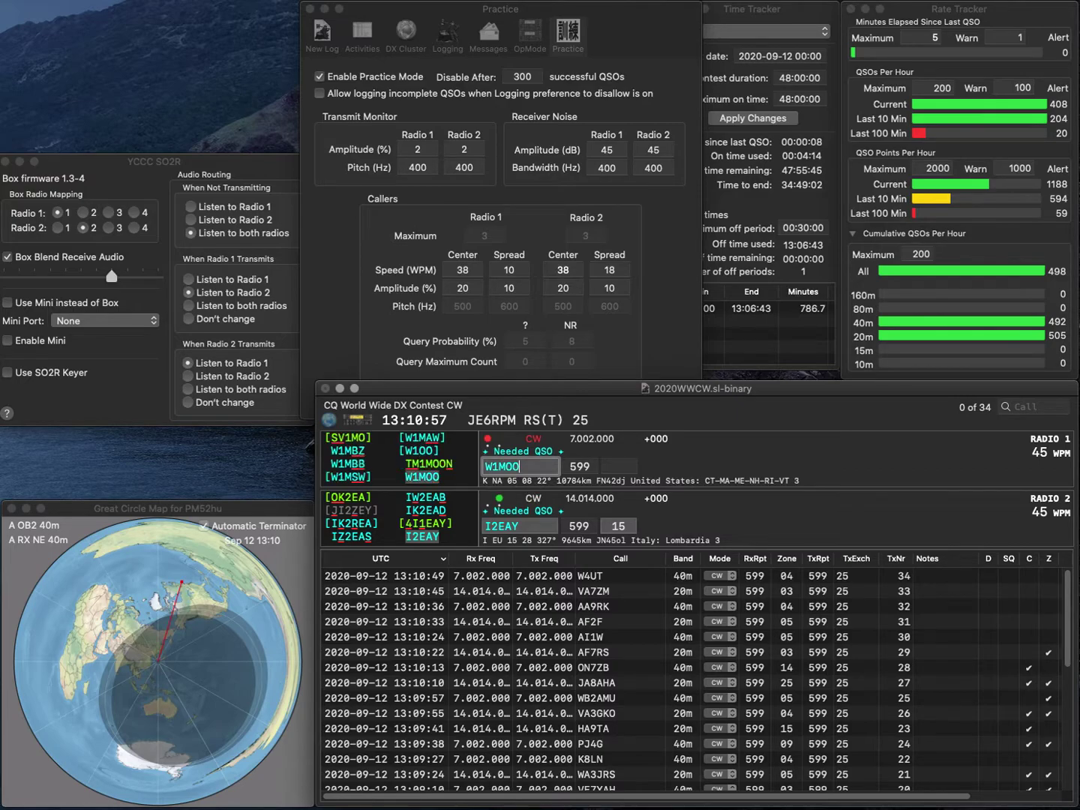
key(Return)
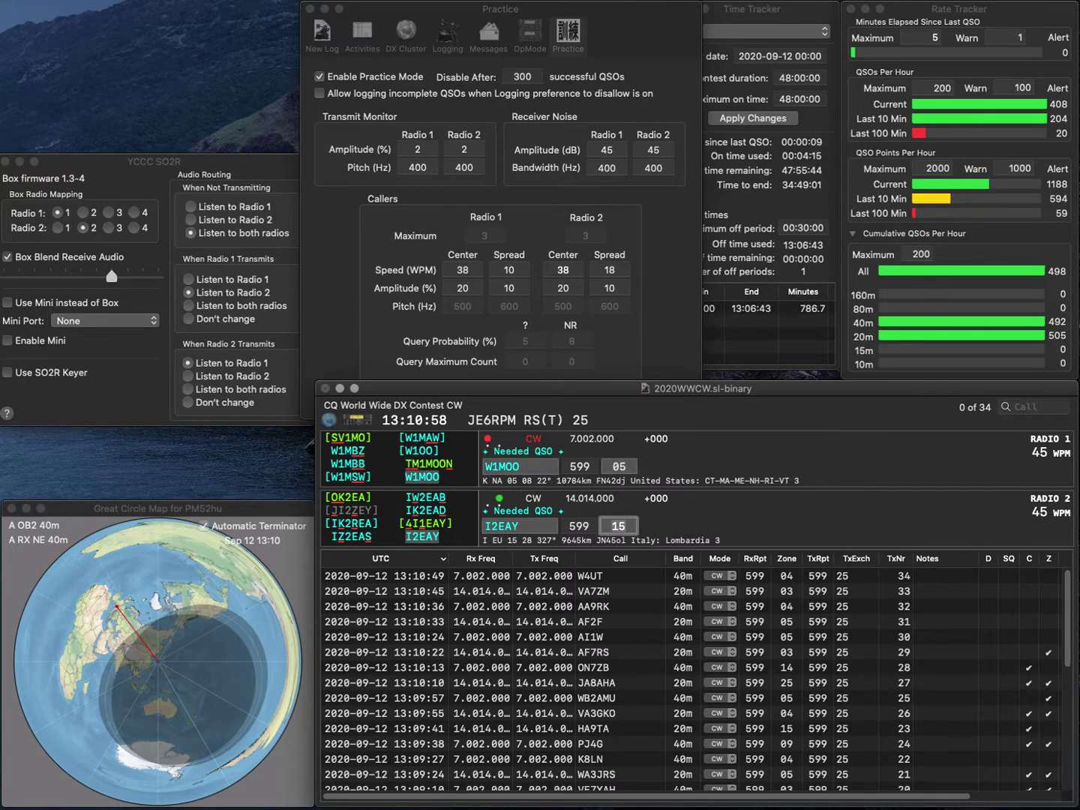
key(Return)
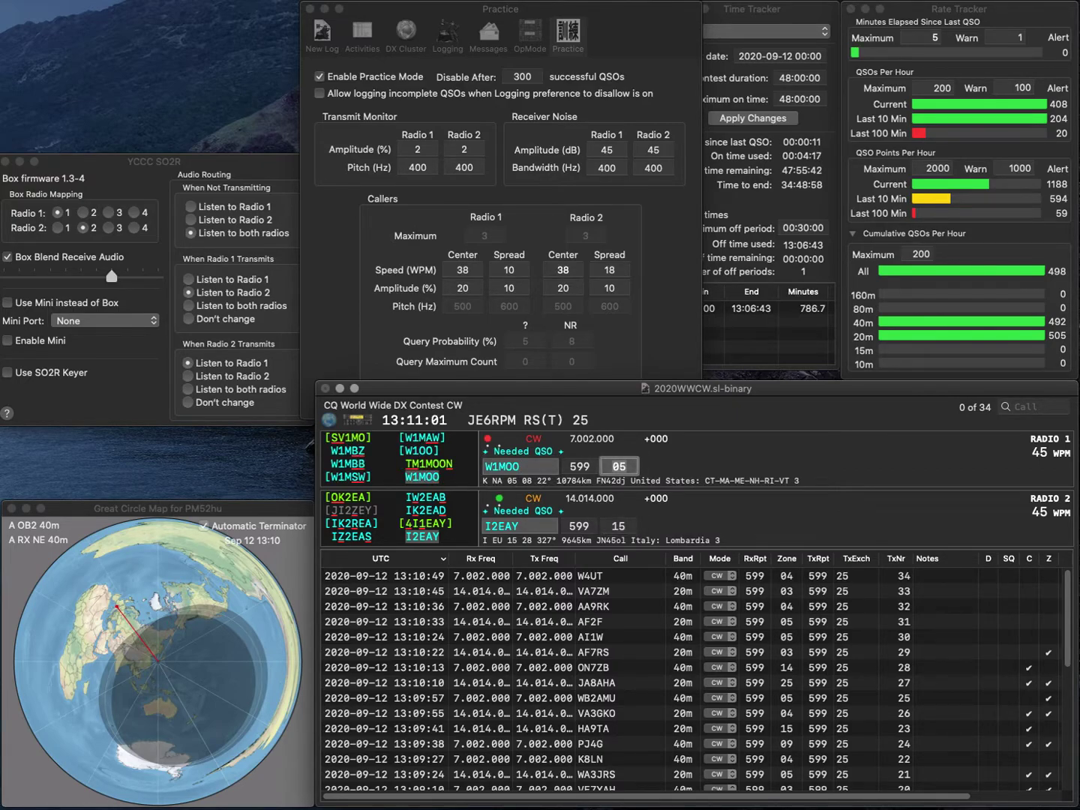
key(Return)
key(Return)
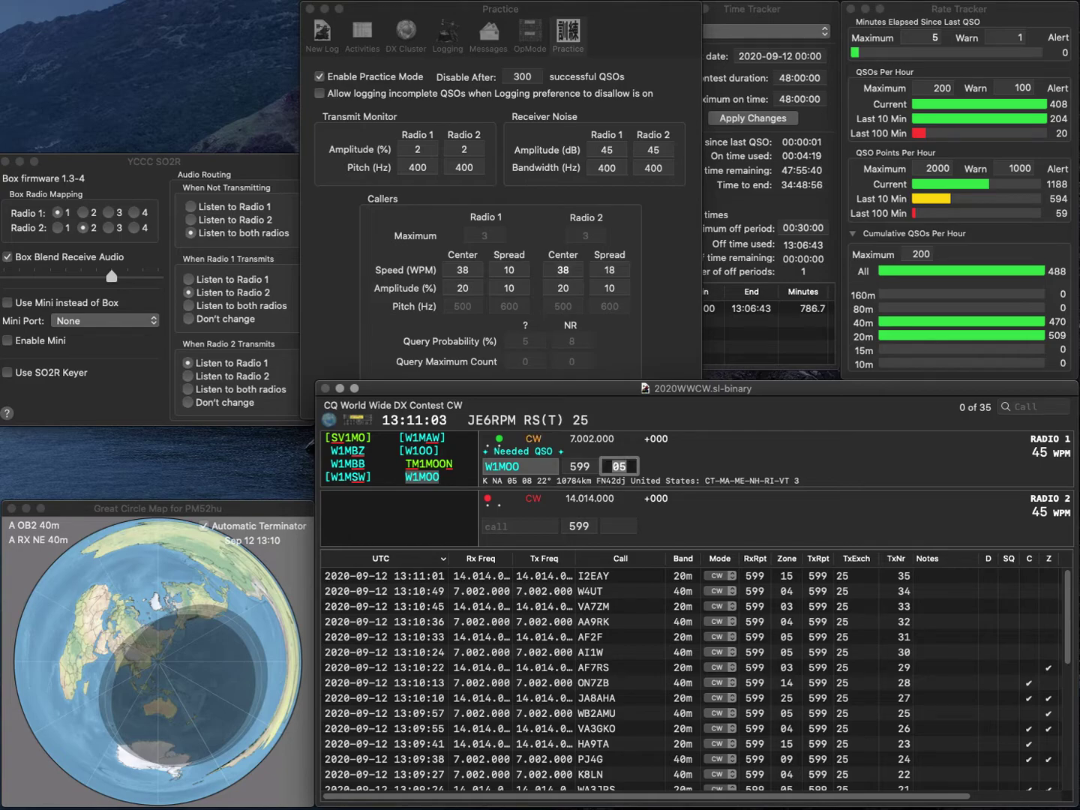
text(TA2SE)
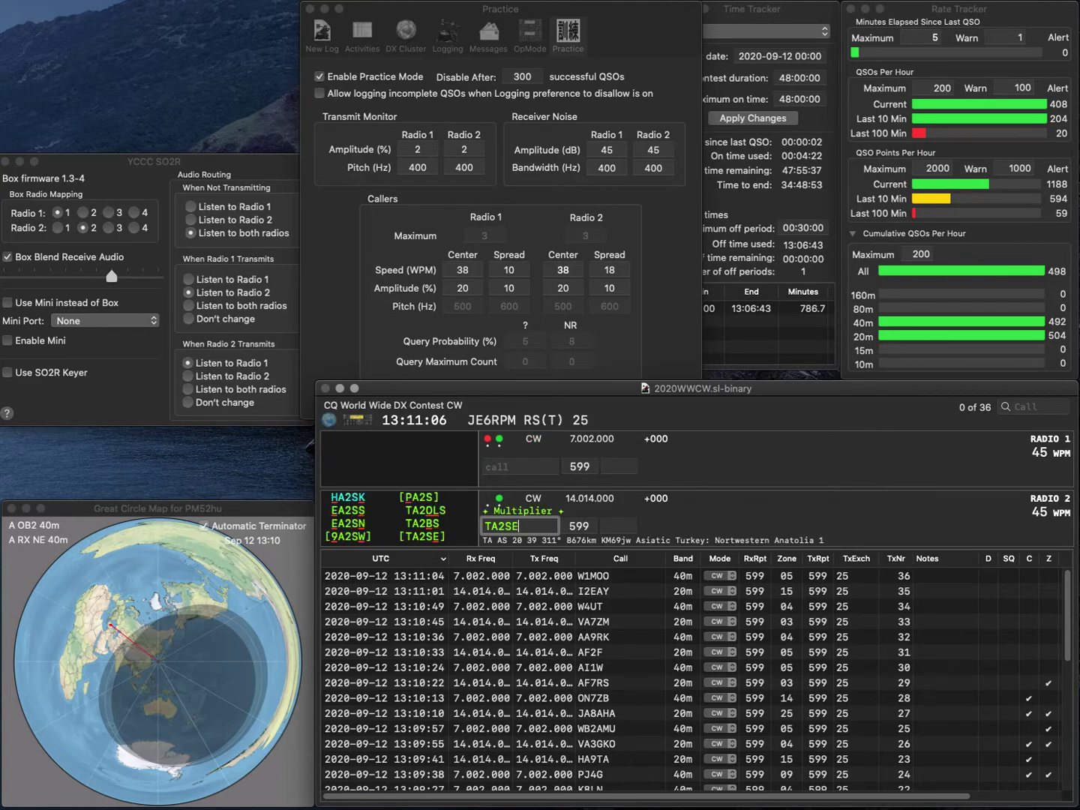
key(Return)
text(K1IT)
key(Return)
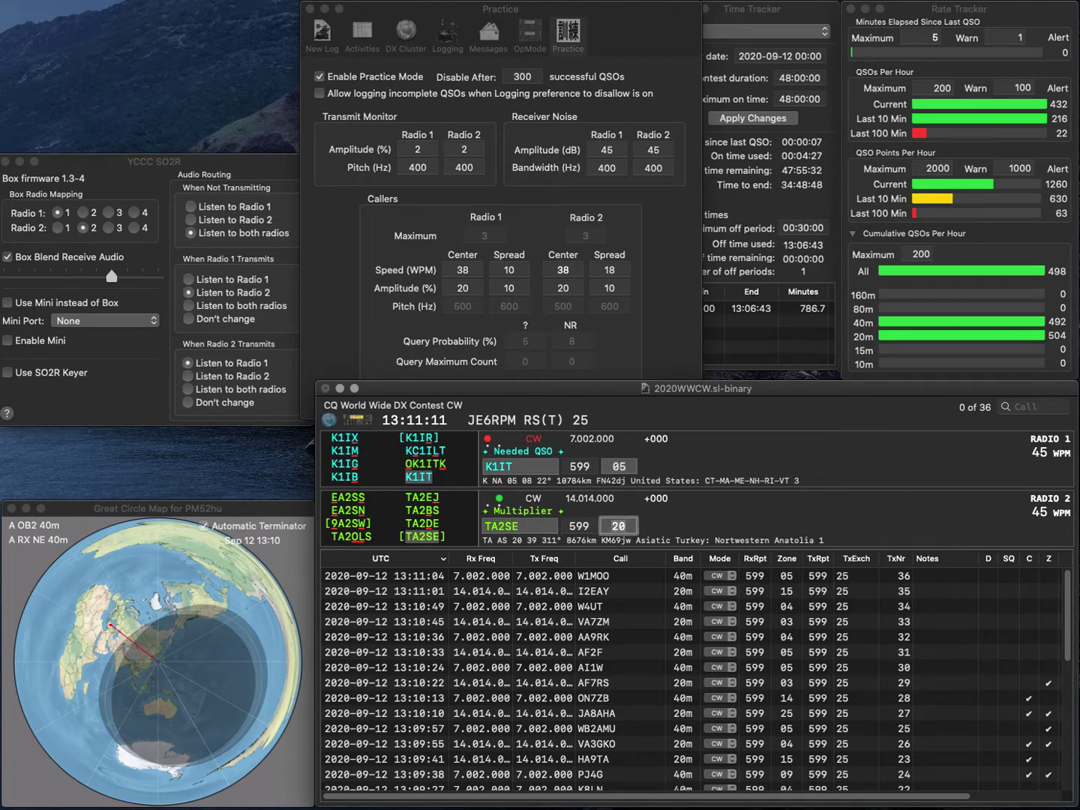
key(Return)
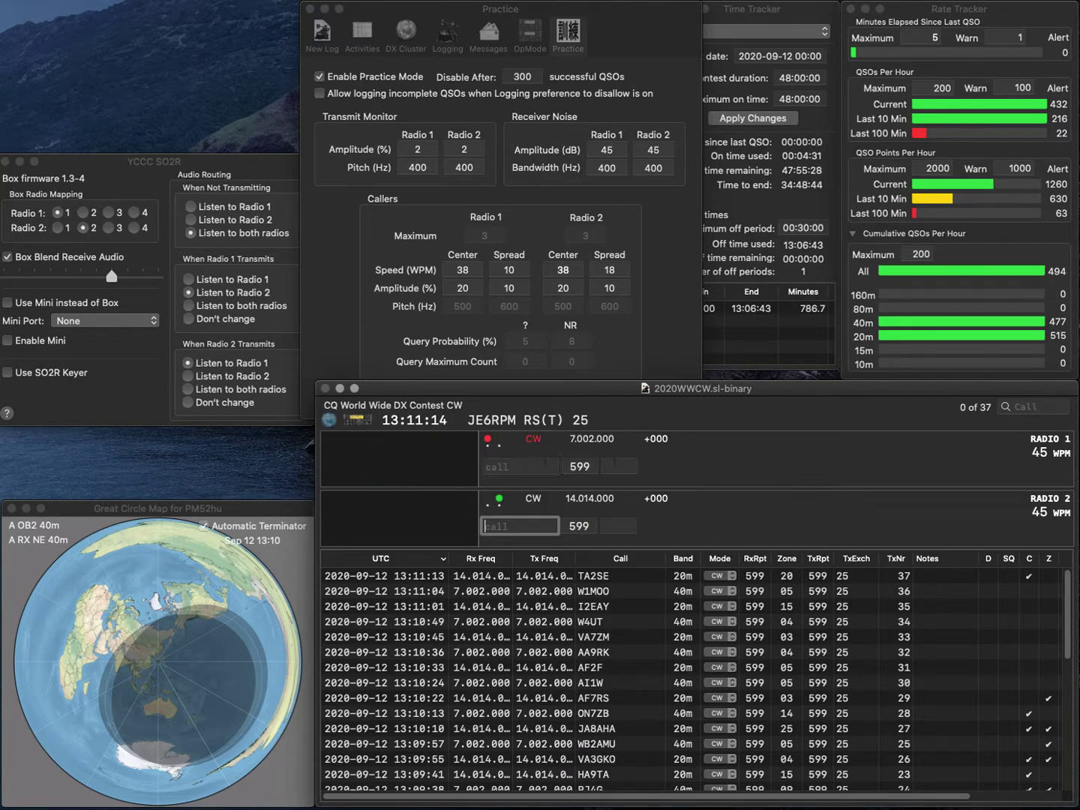
text(CWCZ)
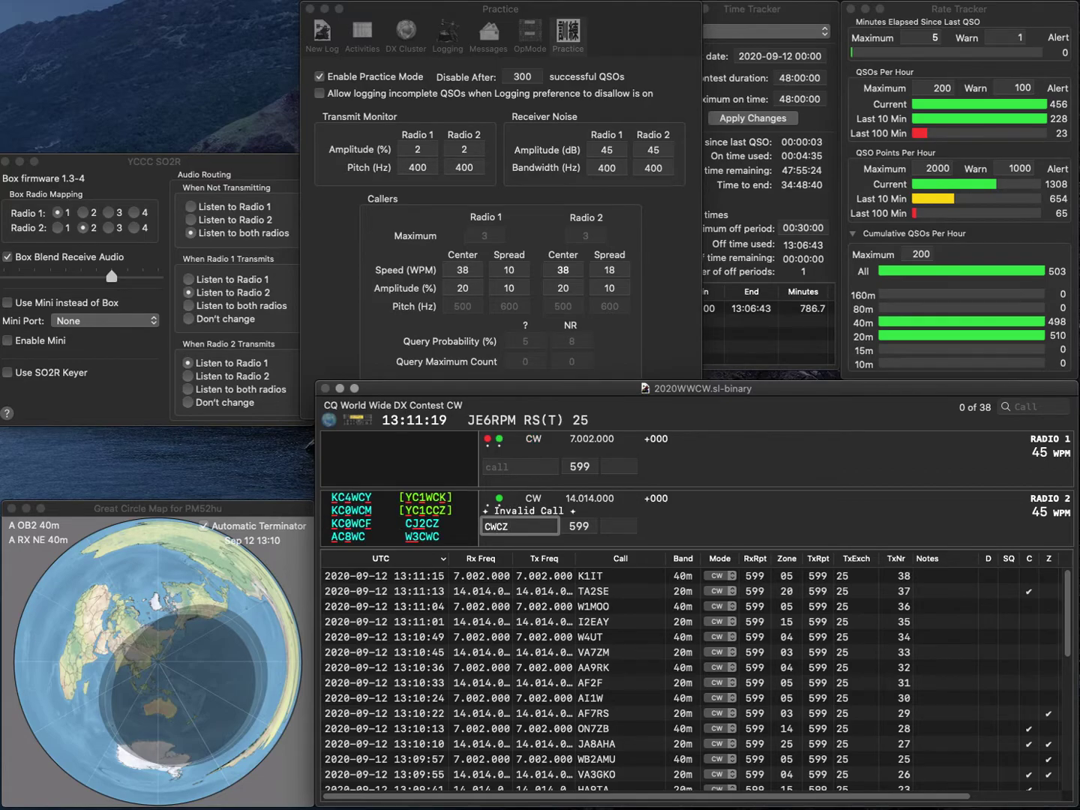
key(BackSpace)
text(J2)
key(Return)
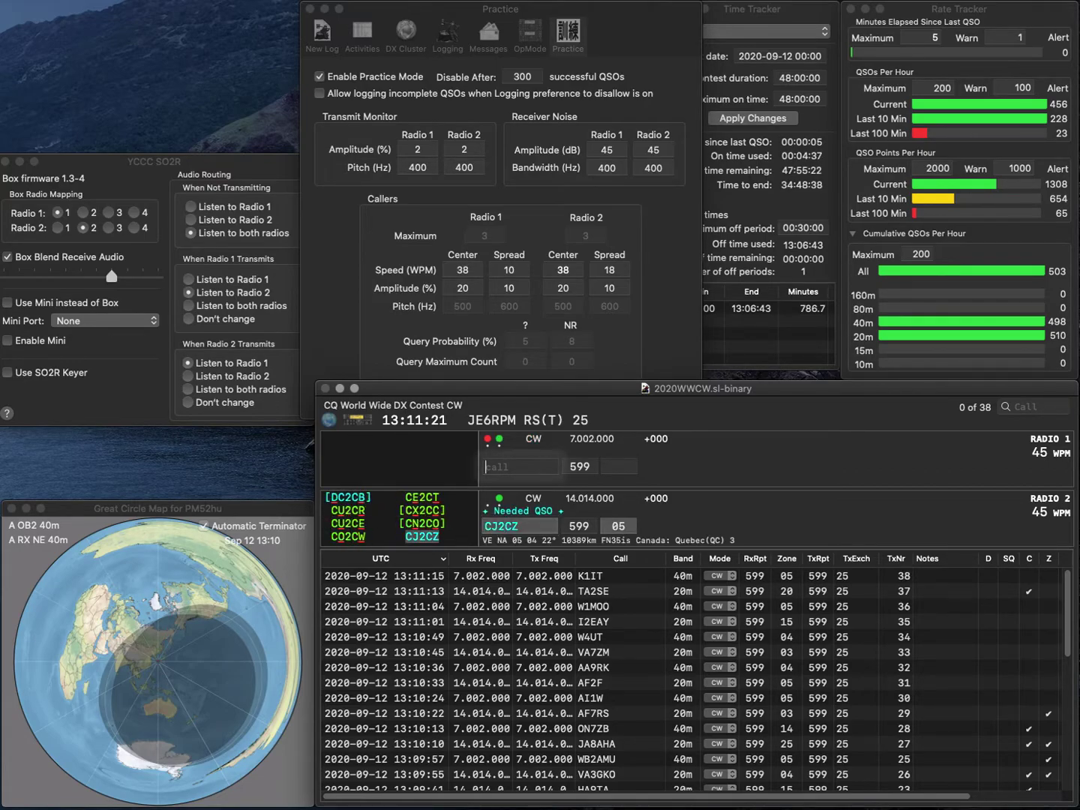
text(W)
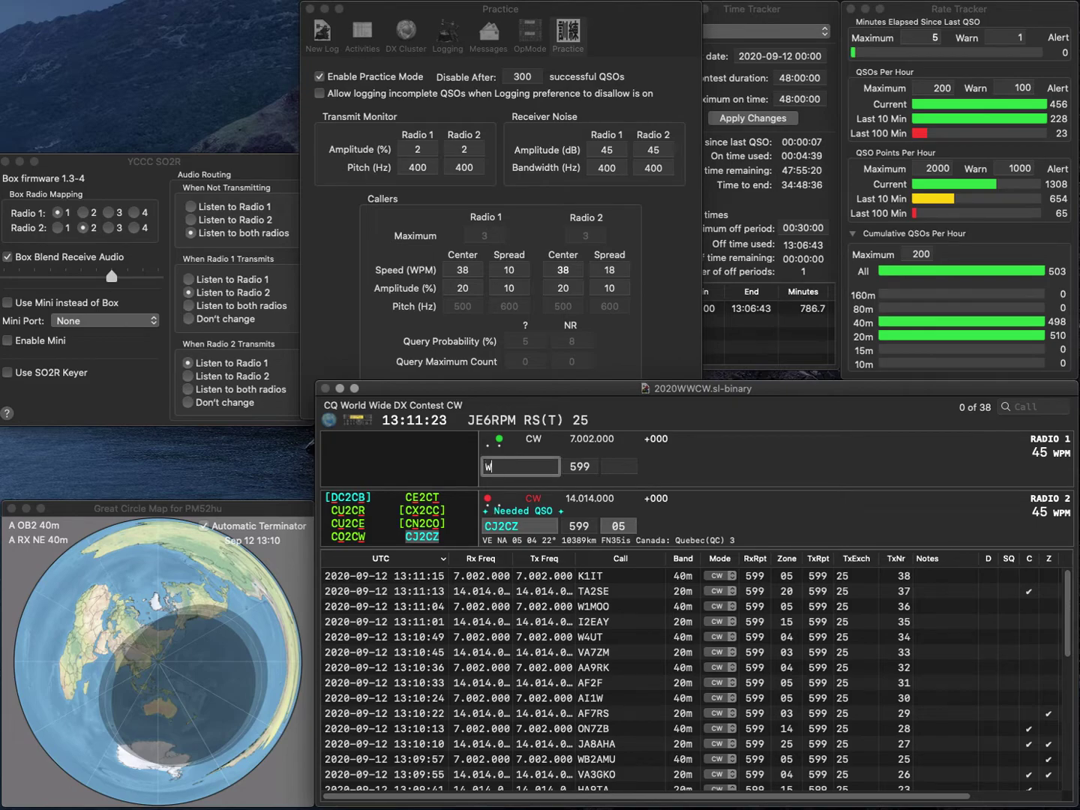
text(4JTP)
key(Return)
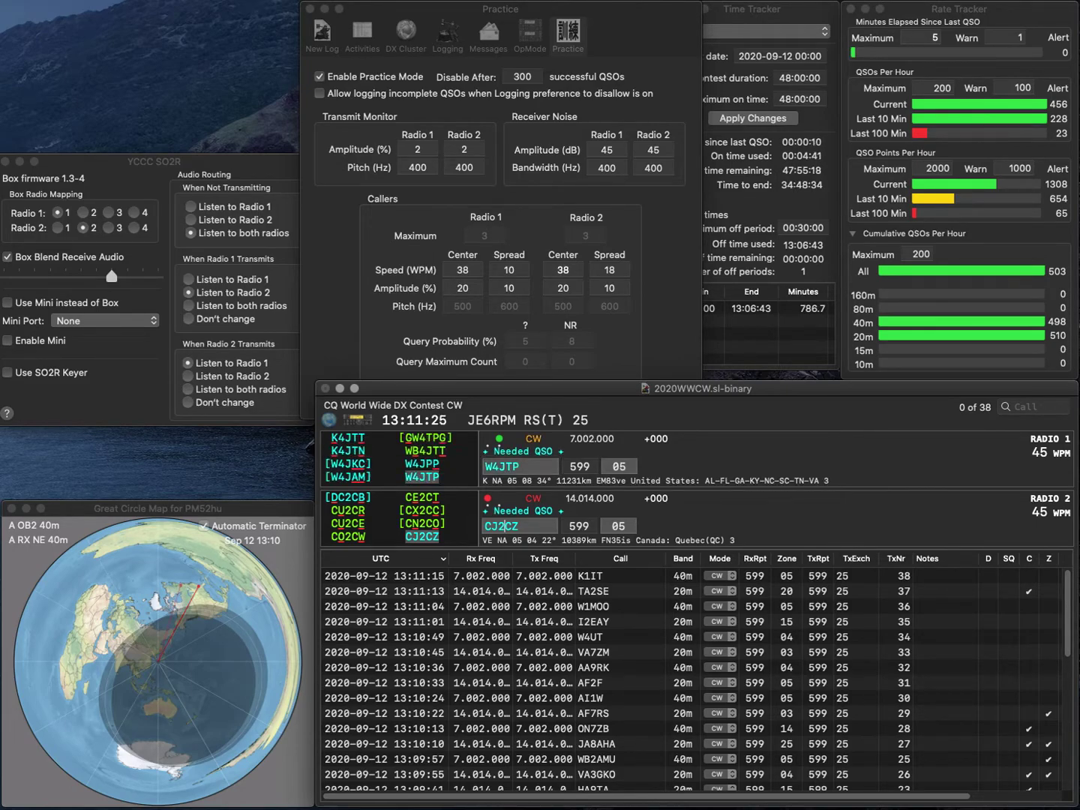
key(Return)
key(Return)
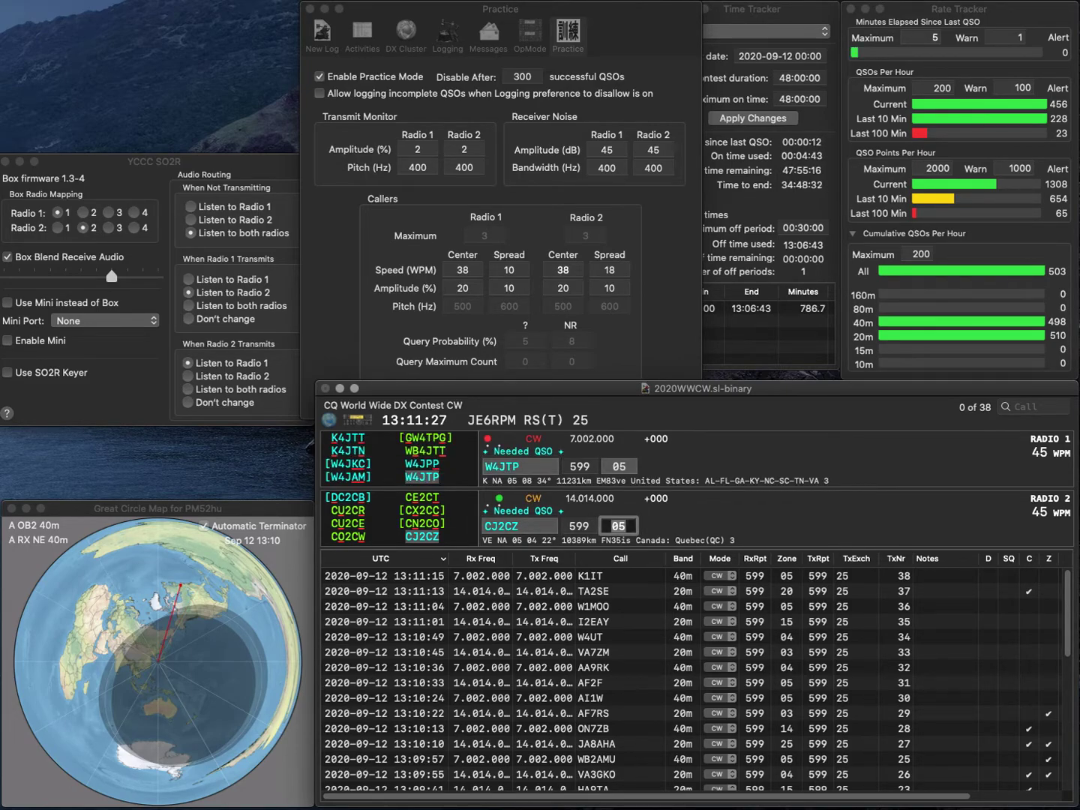
key(Return)
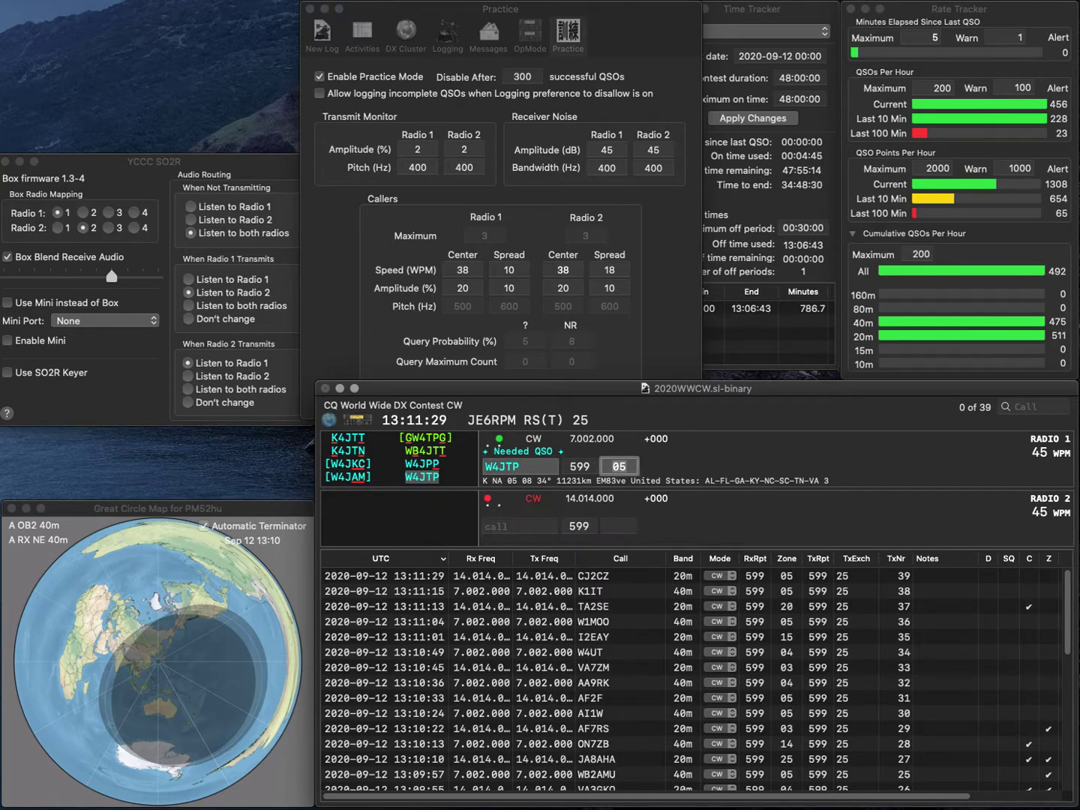
key(Return)
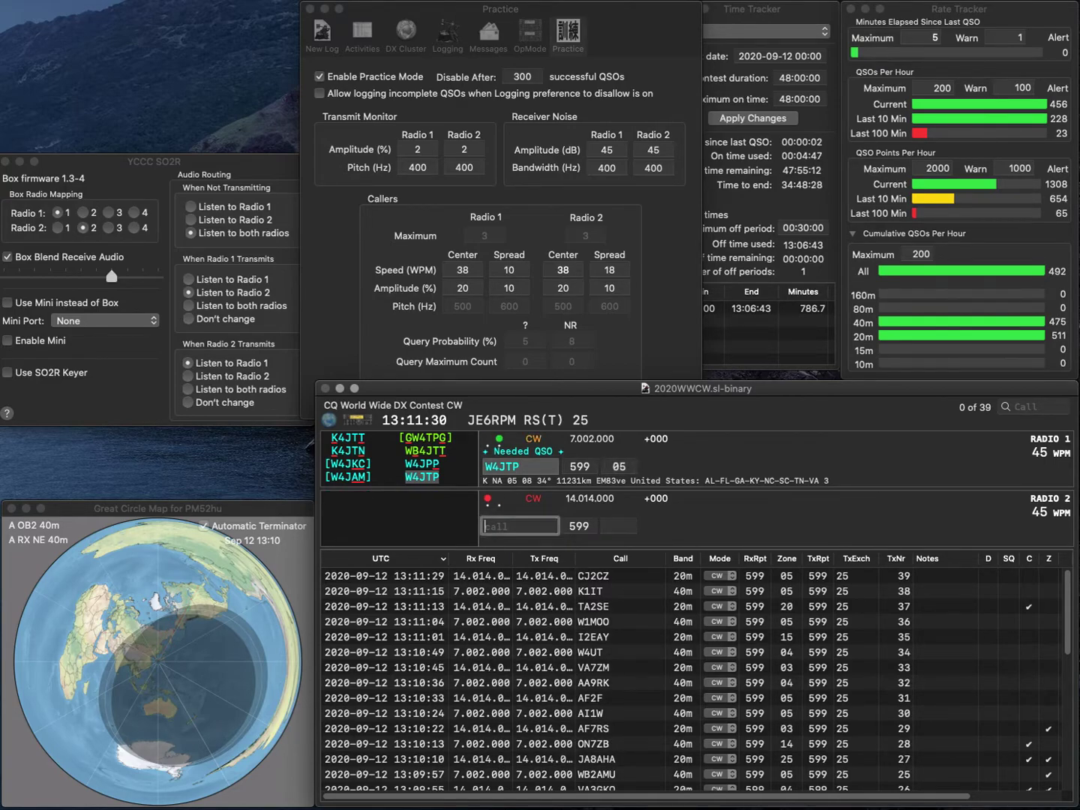
Enter K2DP on Radio 2 and SP1V on Radio 1, sending each station its exchange.
text(K2)
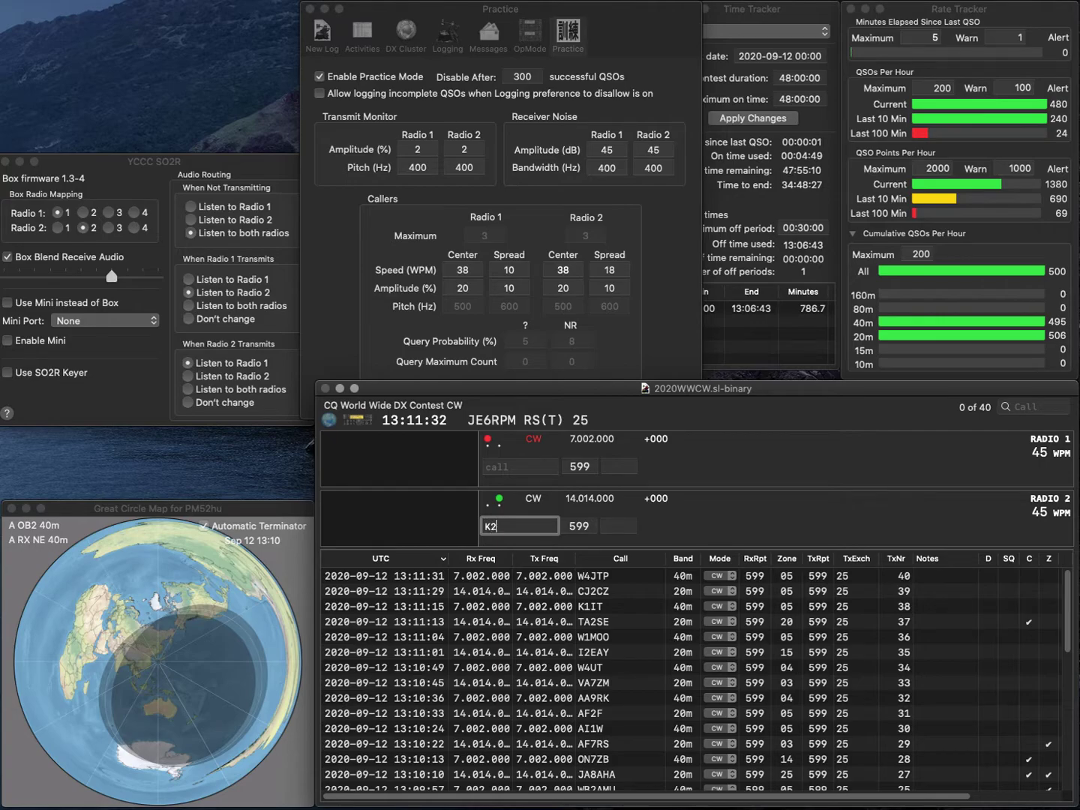
text(DP)
key(Return)
text(SP)
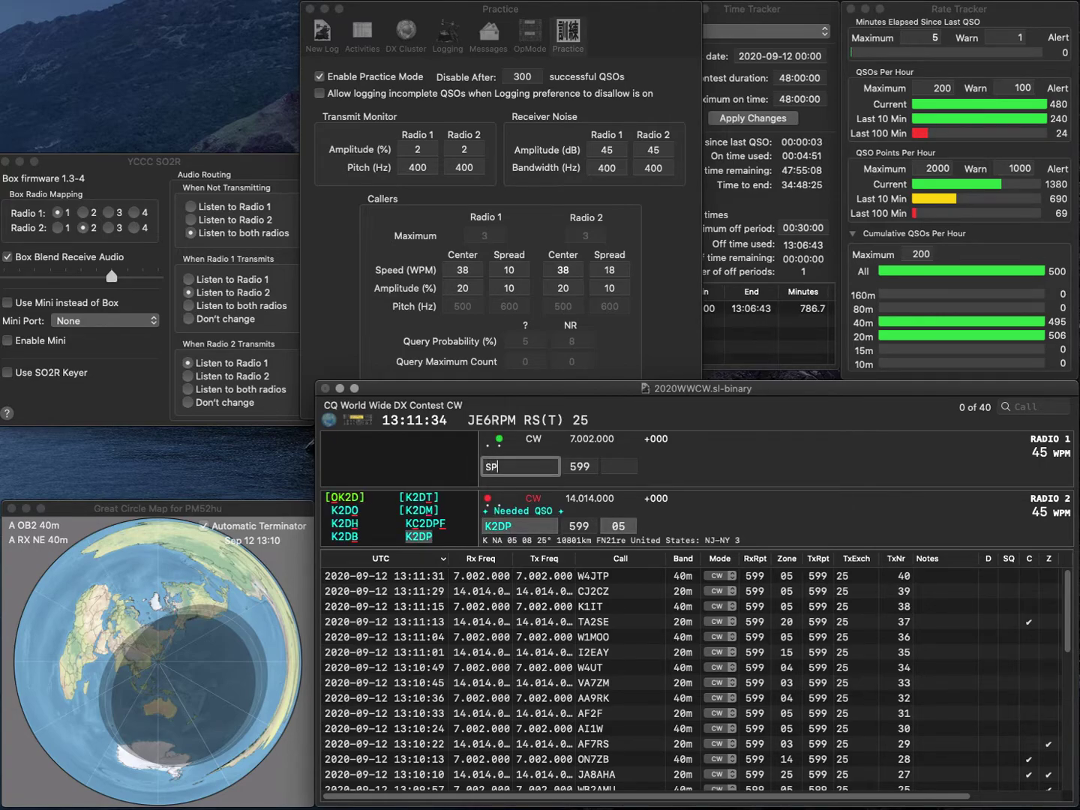
text(1V)
key(Return)
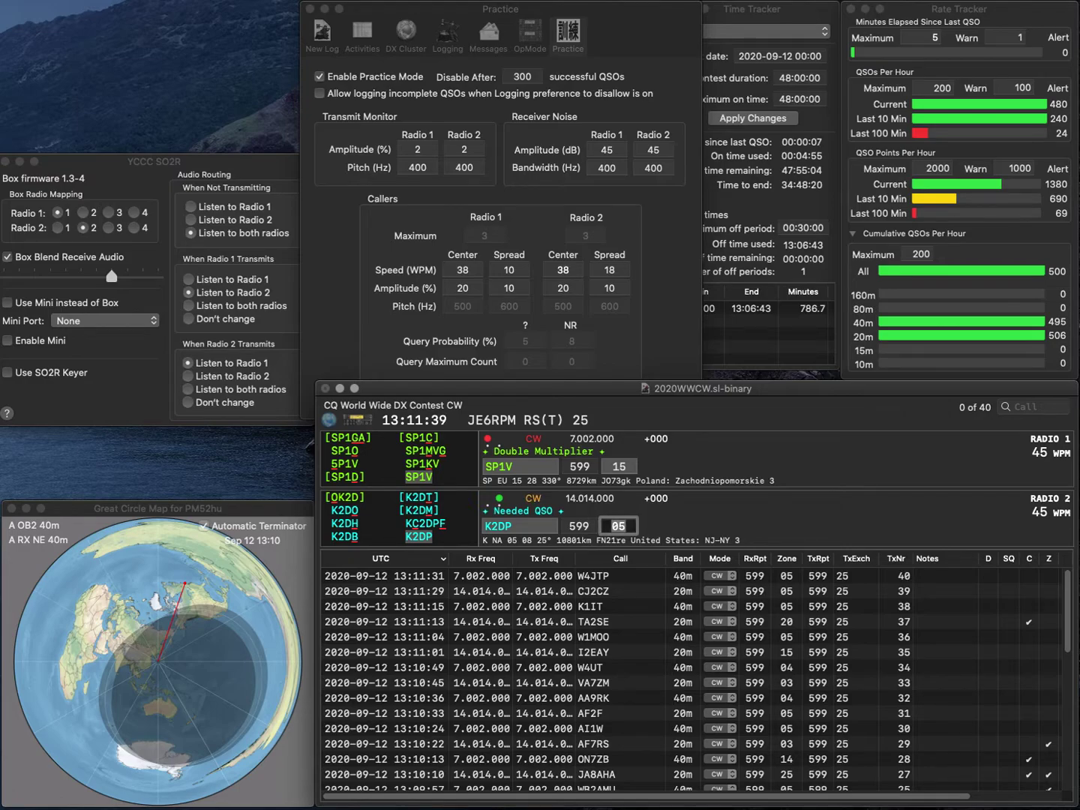
Log the K2DP contact on Radio 2 and the SP1V contact on Radio 1.
key(Return)
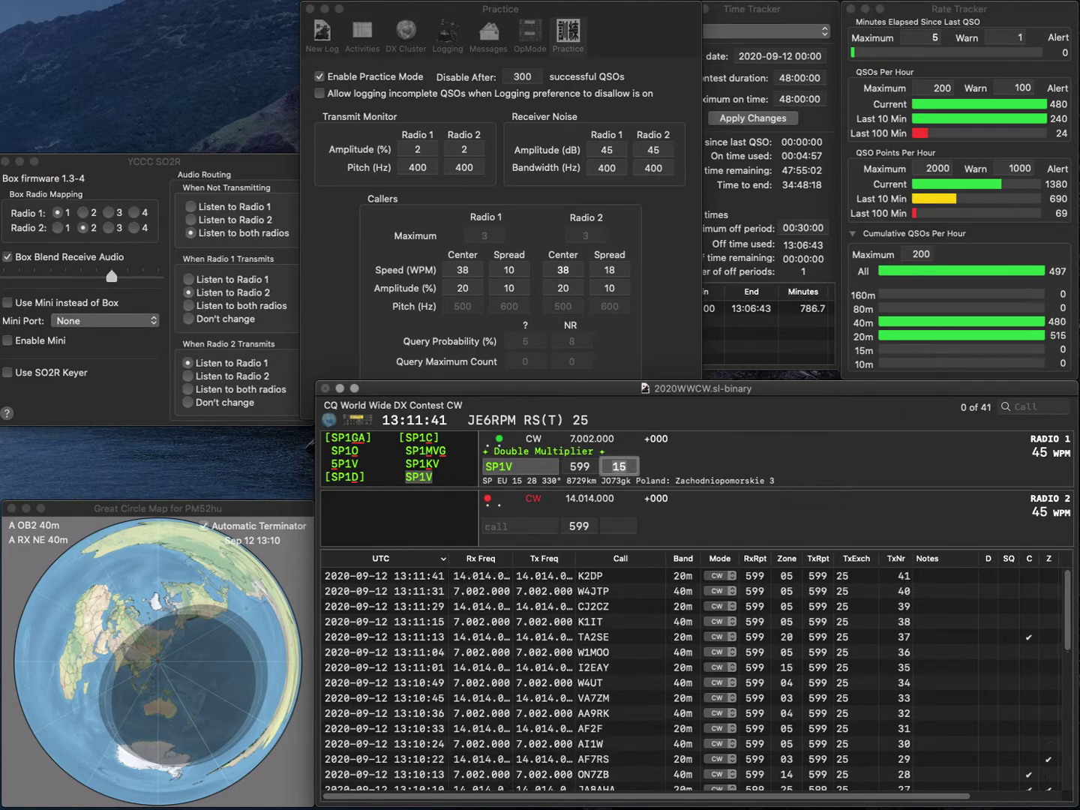
key(Return)
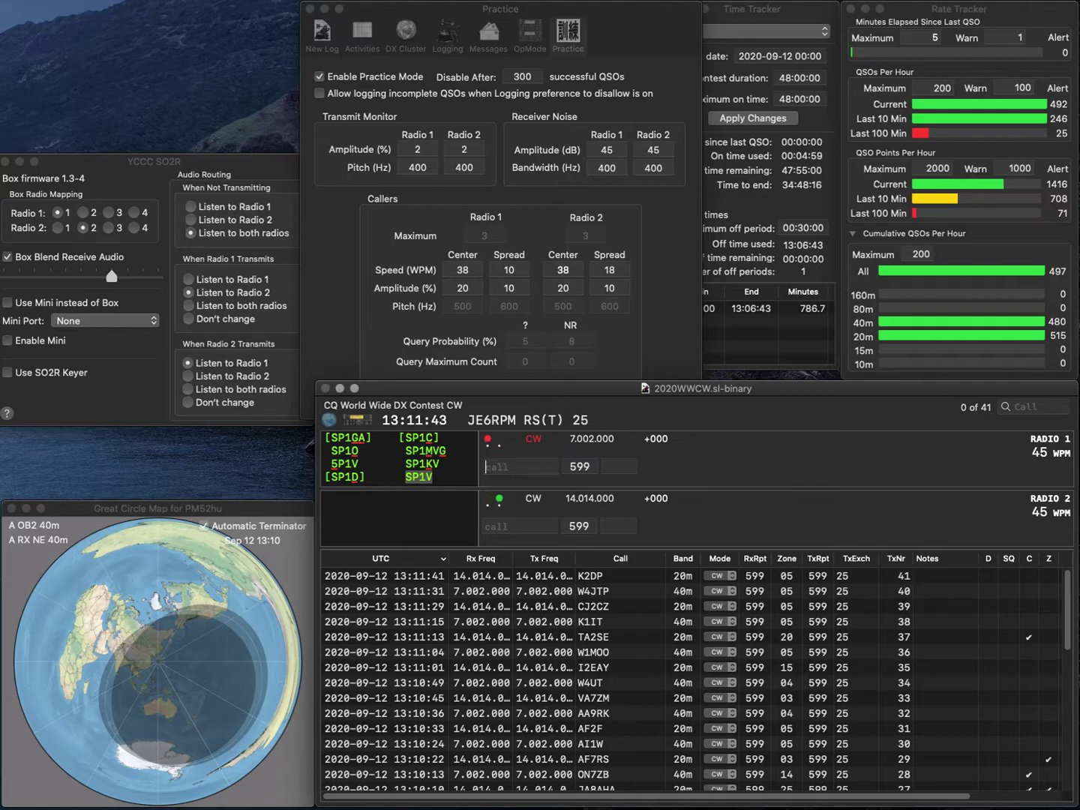
Enter EA1AW on Radio 2 and YO7ARZ on Radio 1, and log both contacts.
text(EA1AW)
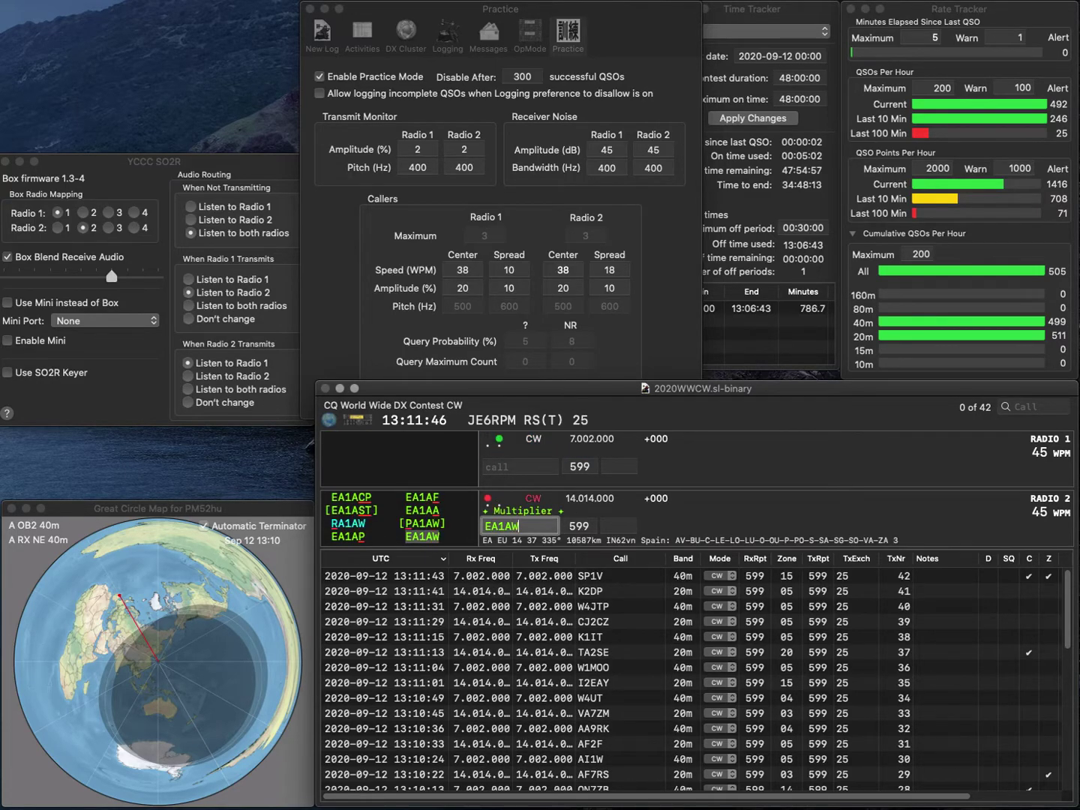
key(Return)
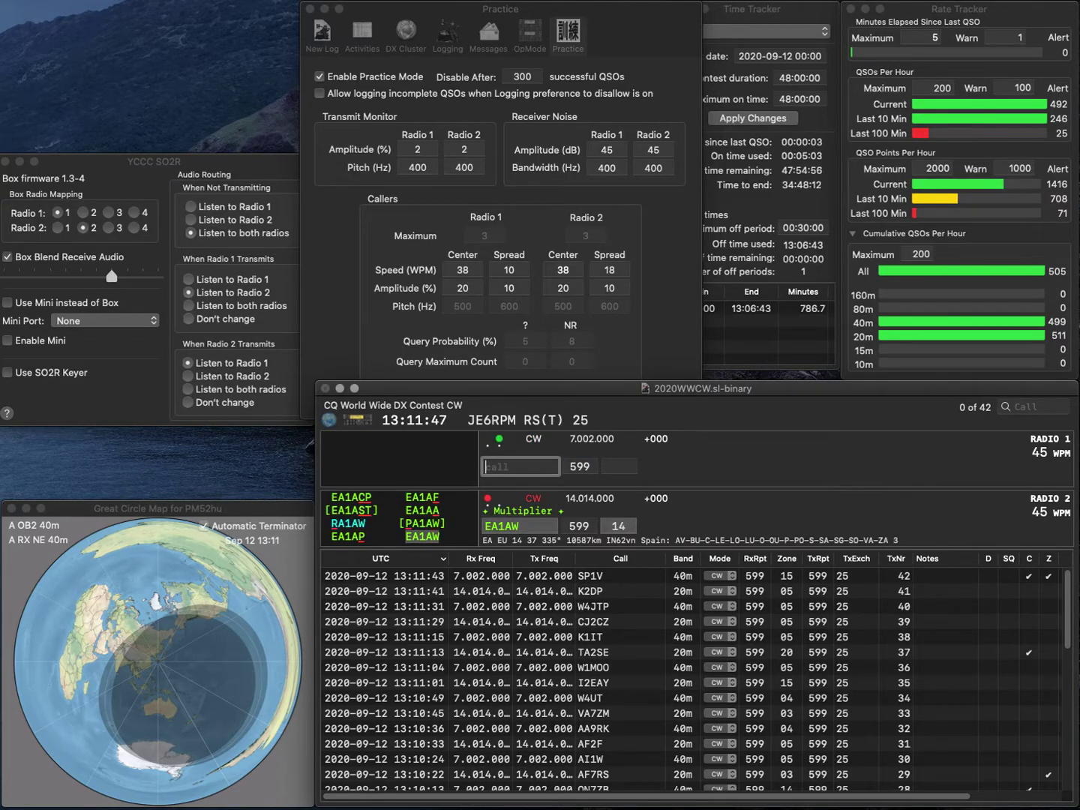
text(YO7ARZ)
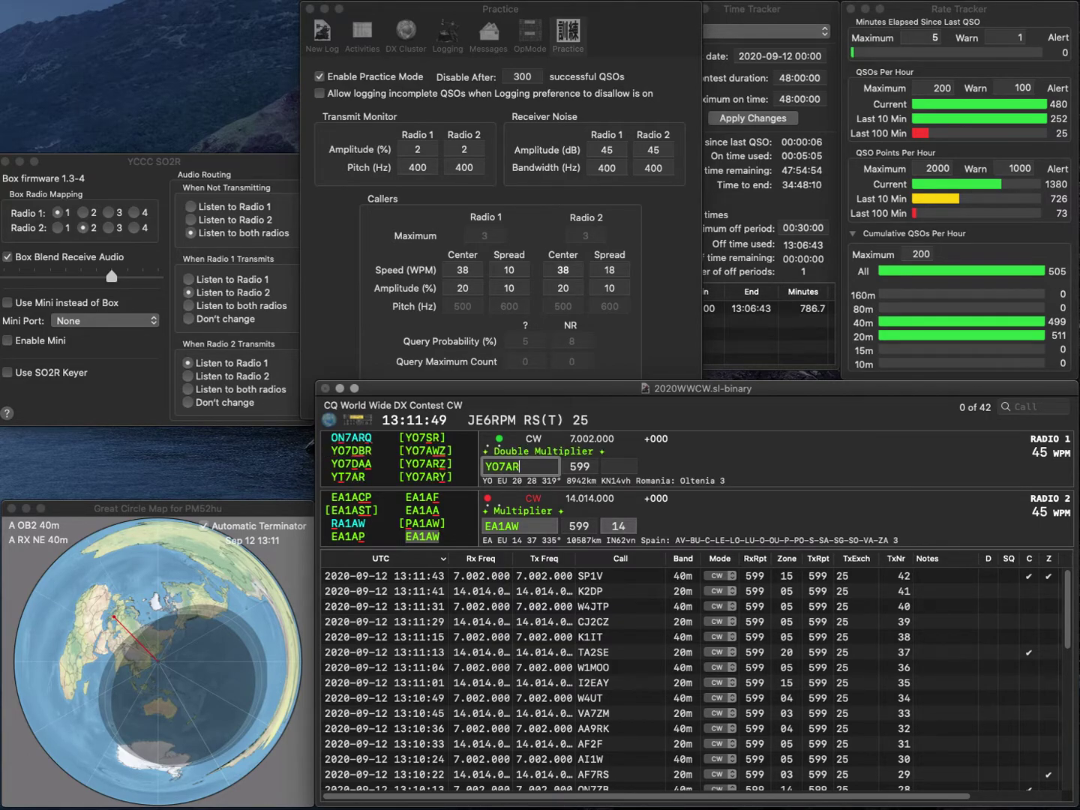
key(Return)
key(Return)
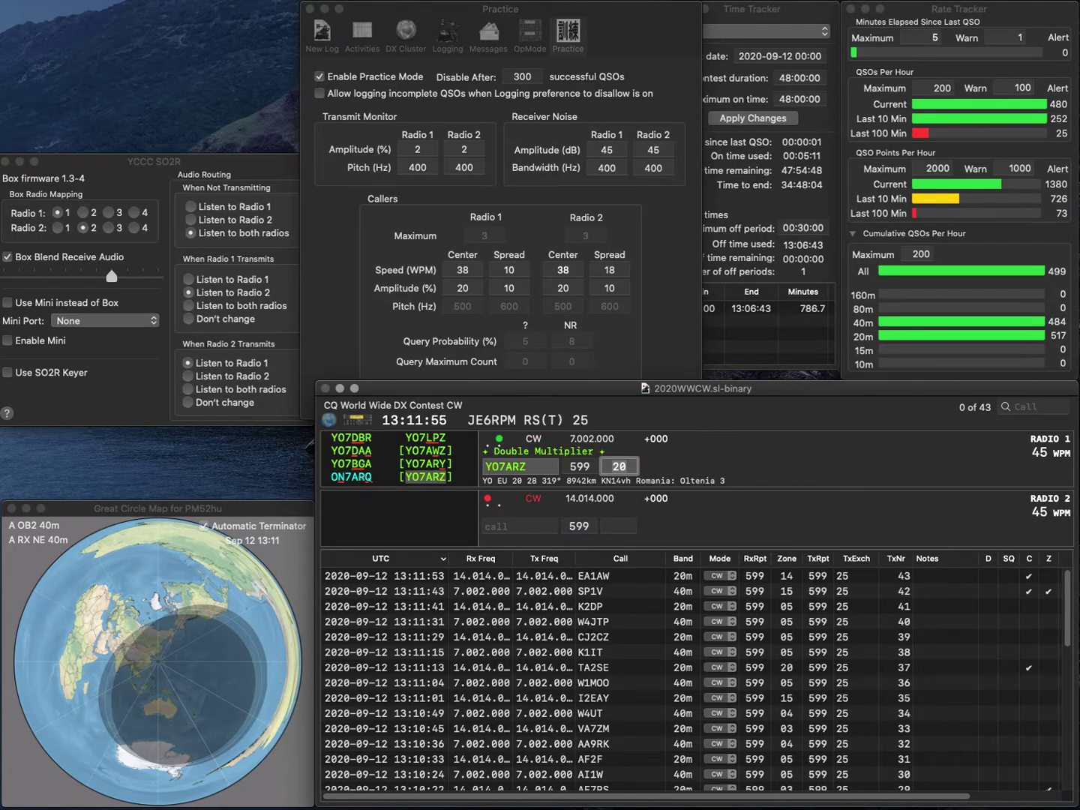
key(Return)
text(IZ6BX)
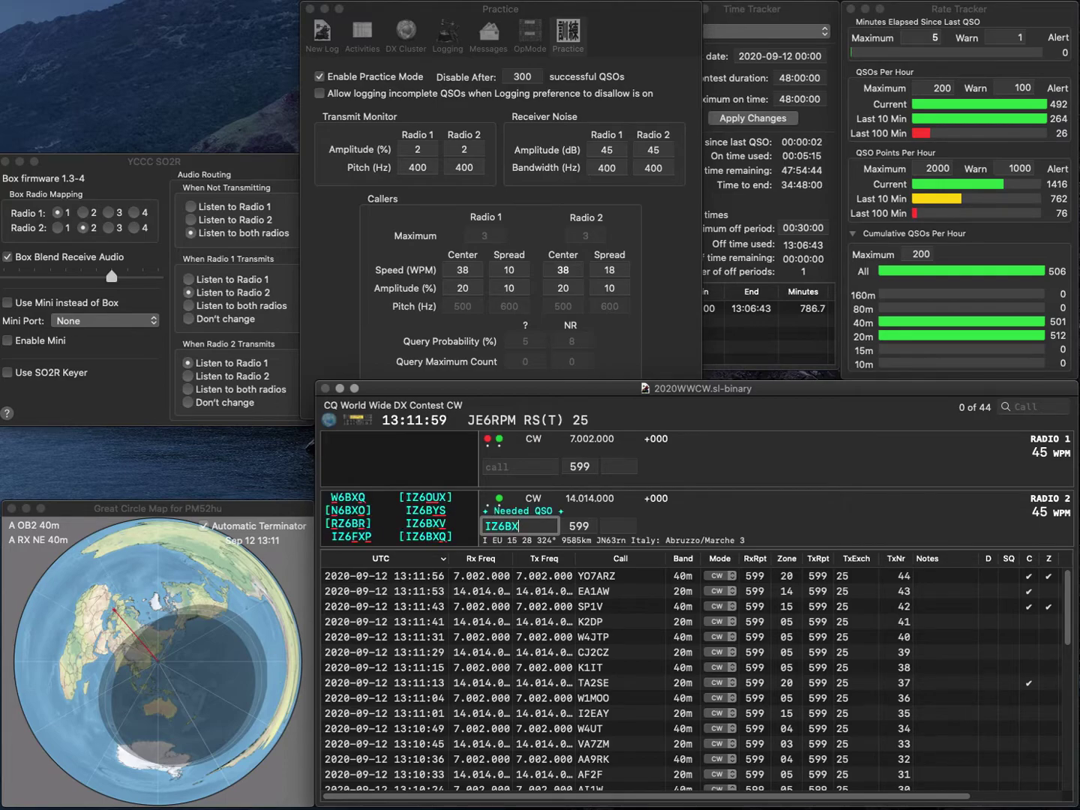
text(V)
key(Return)
text(LXX)
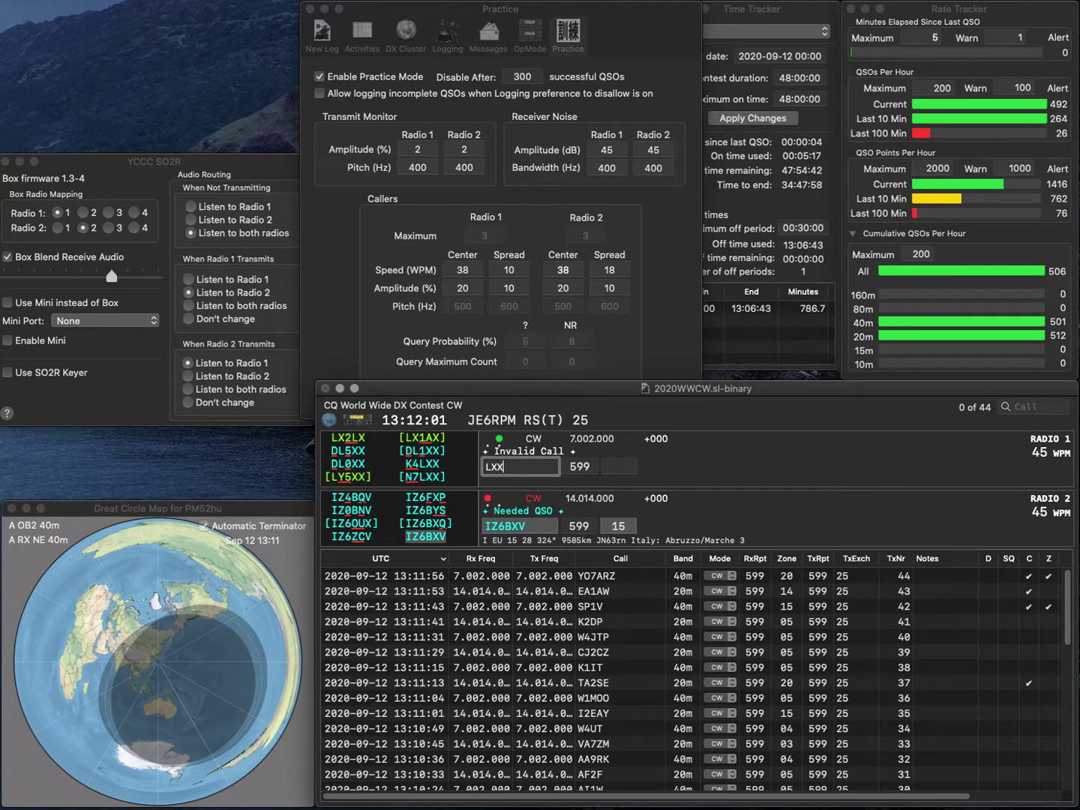
key(Return)
key(space)
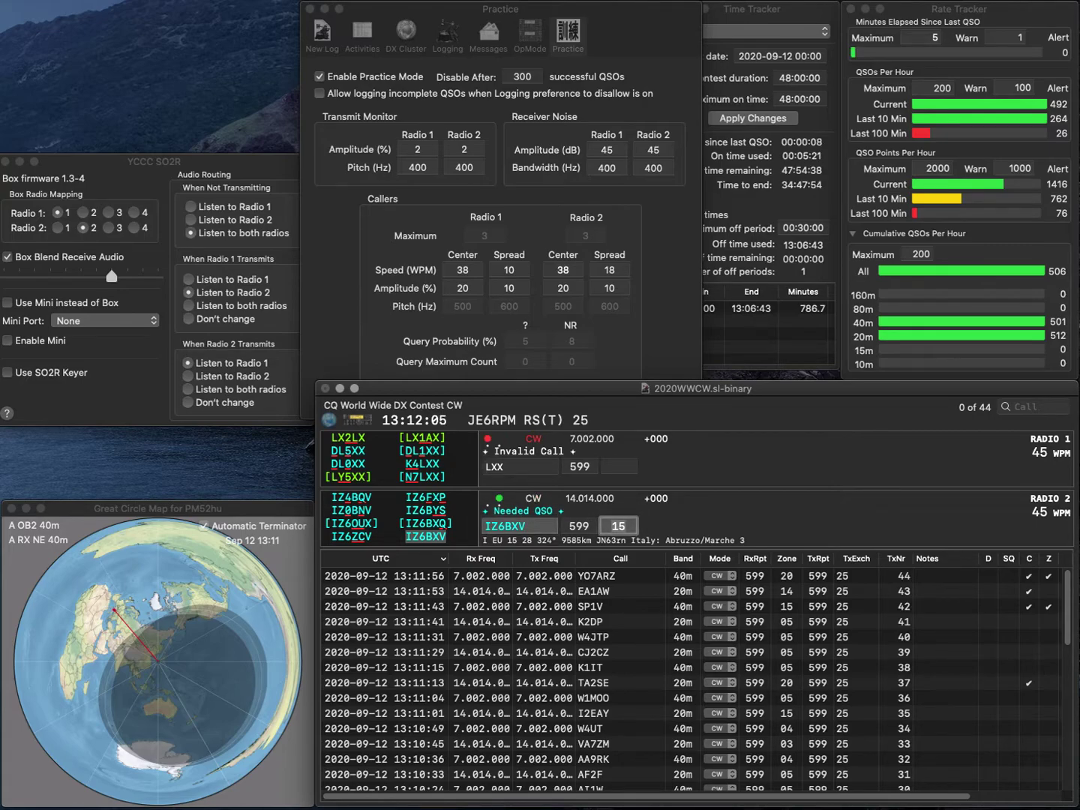
key(Return)
text(K4)
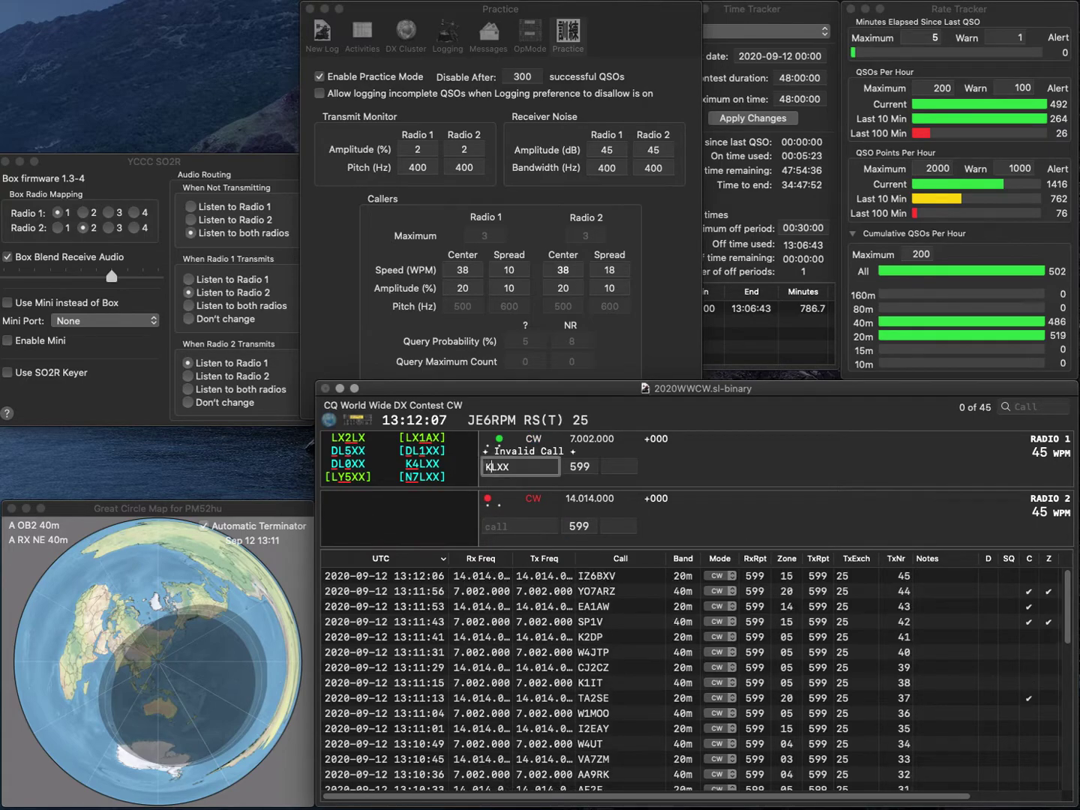
key(Return)
text(NT5V)
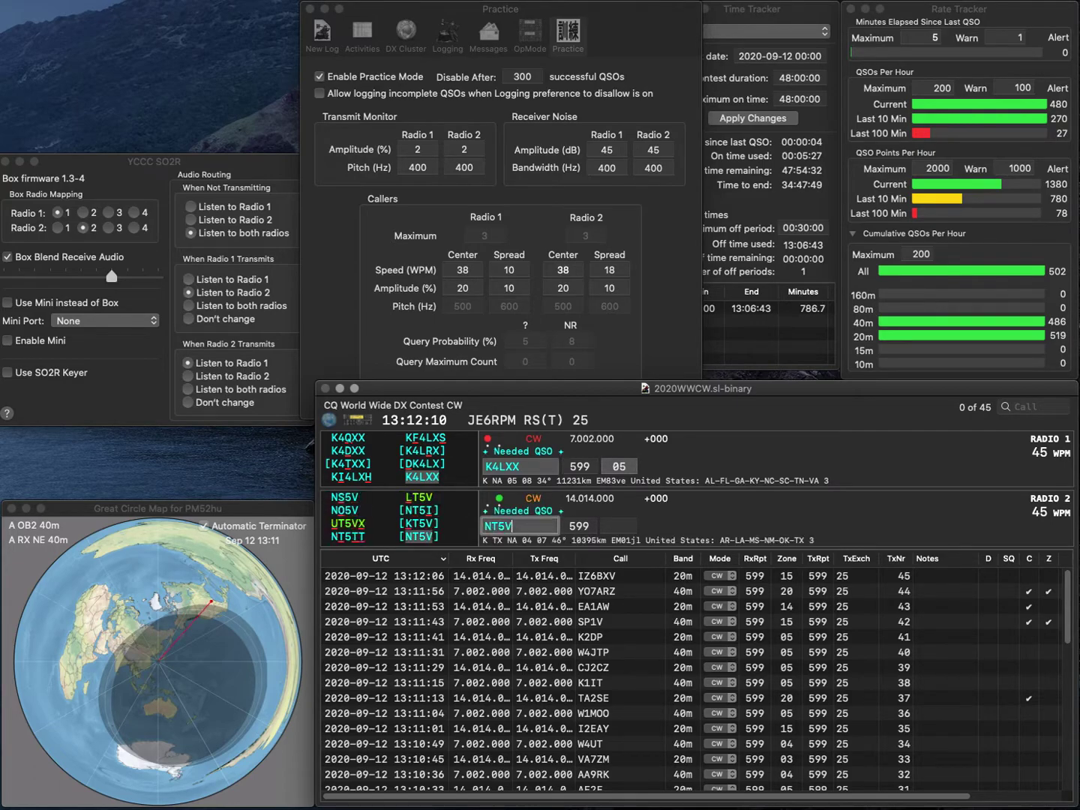
key(Return)
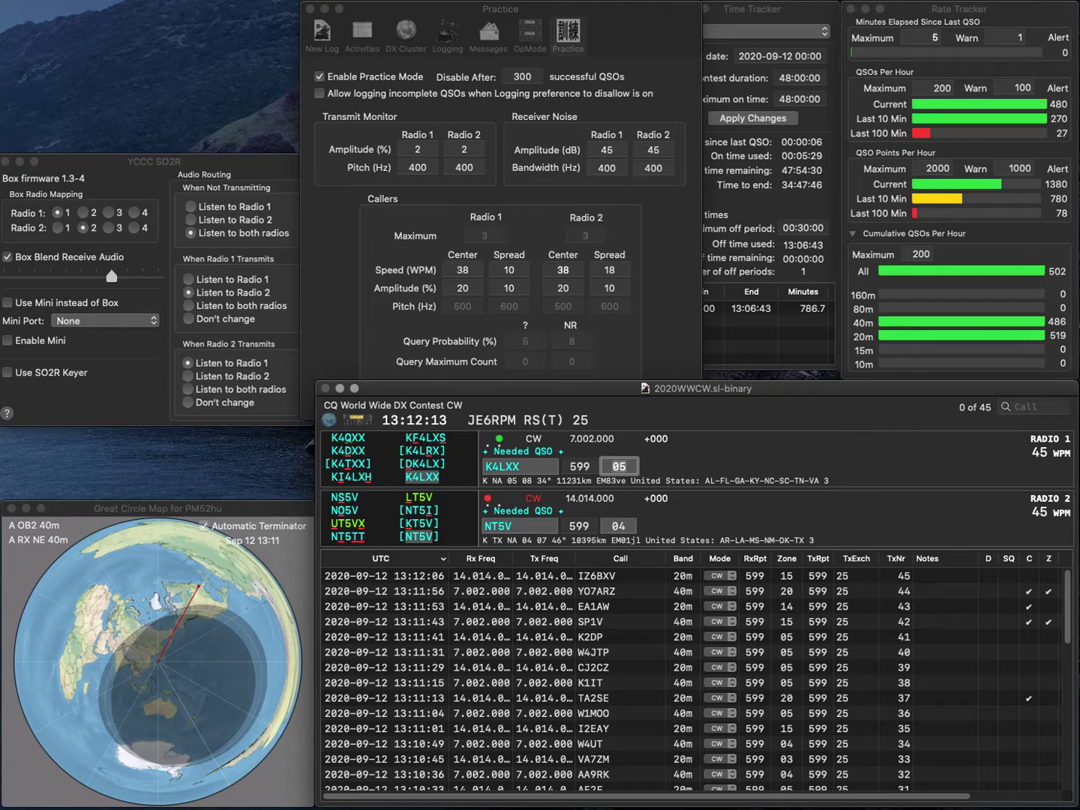
key(Return)
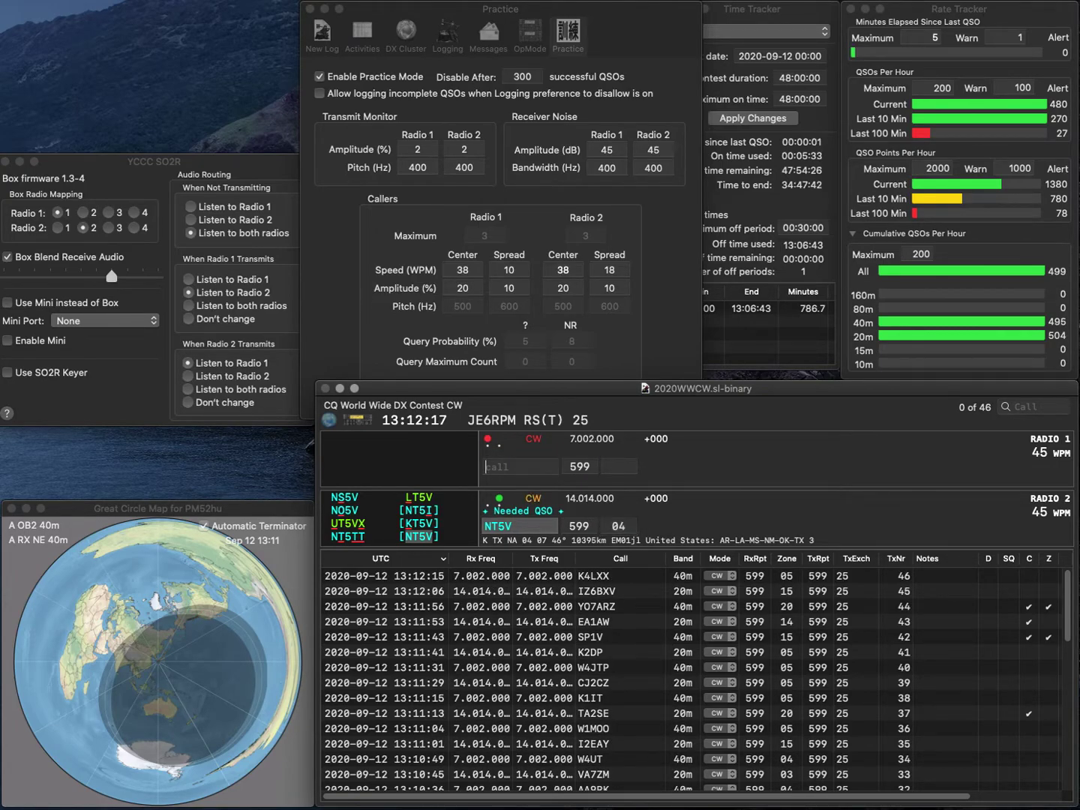
key(Return)
Enter IK1ZOD on Radio 1 and N0LRA on Radio 2, and log both contacts.
text(IK1)
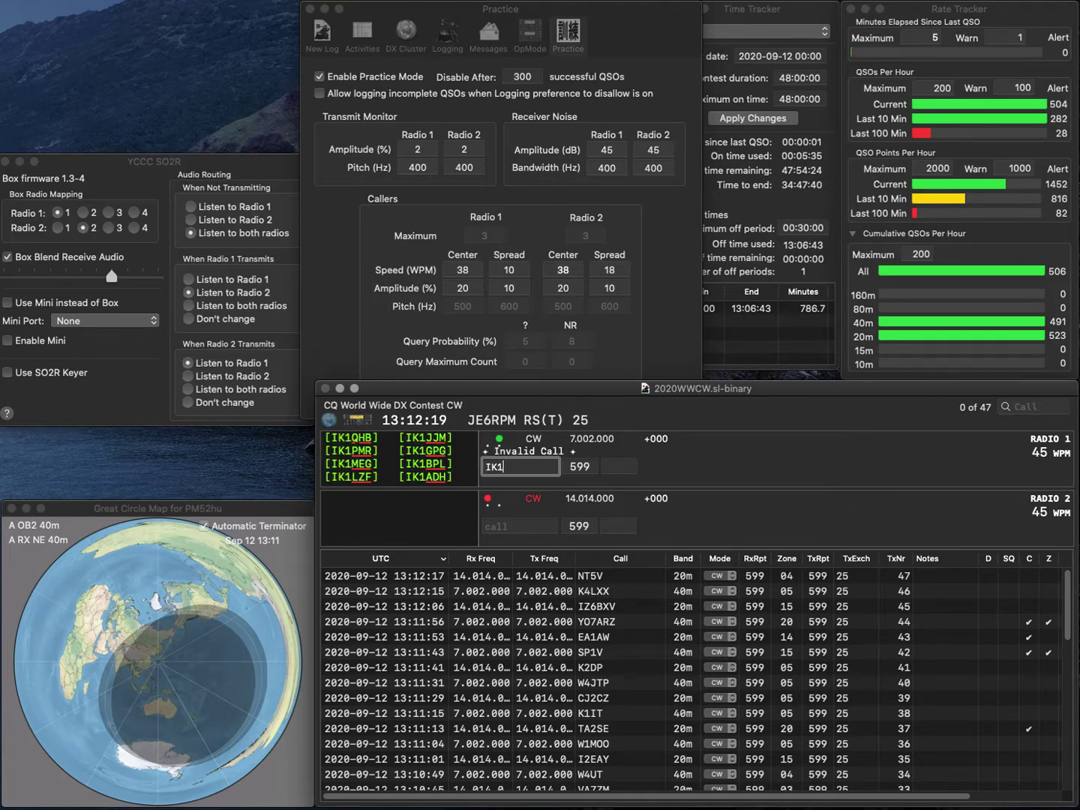
text(ZOD)
key(Return)
text(0LRA)
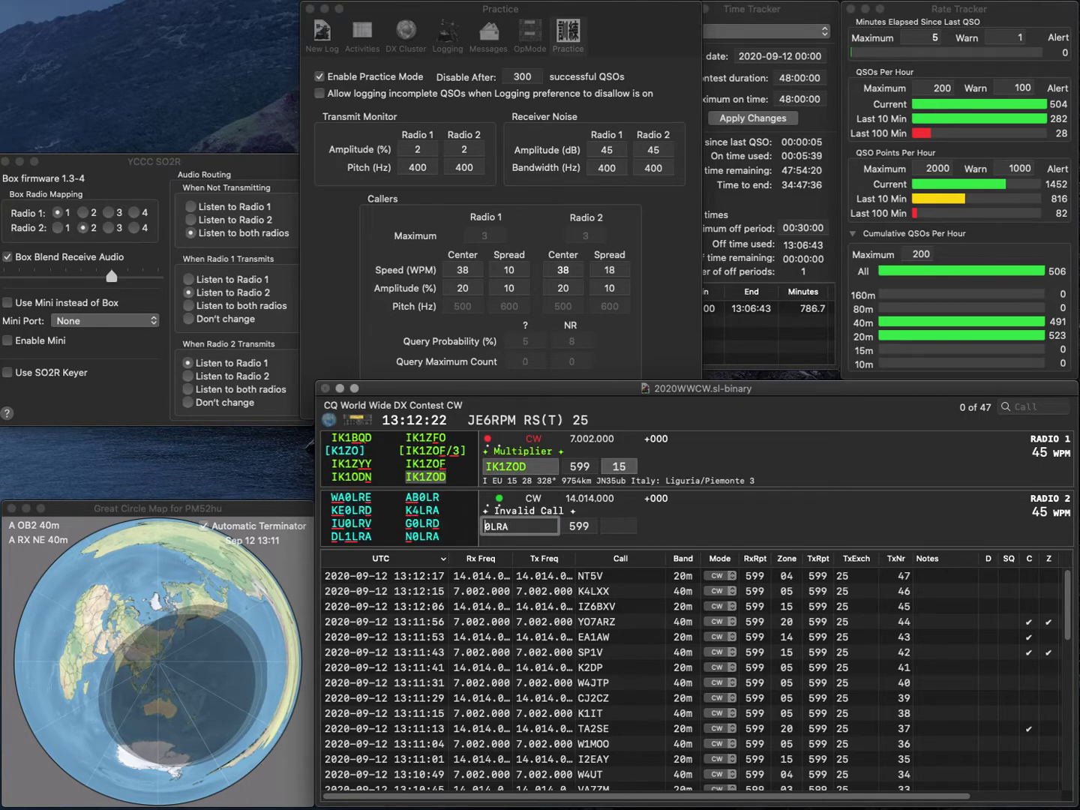
key(super+Left)
text(N)
key(Return)
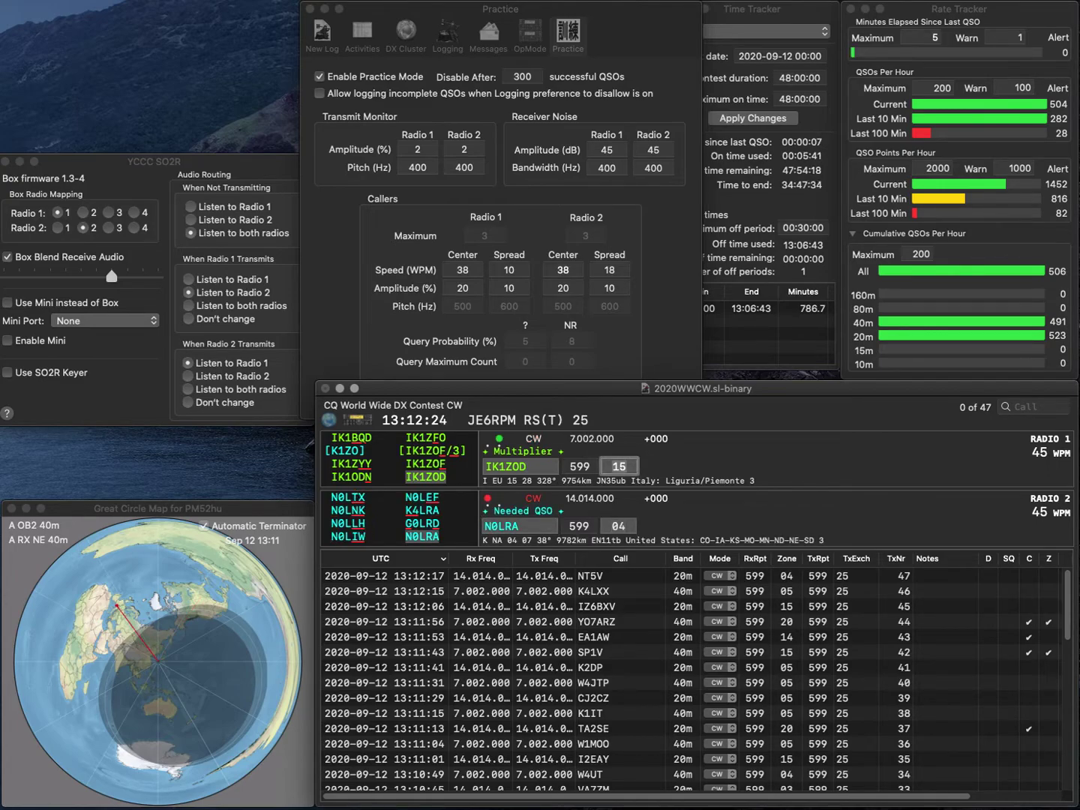
key(Return)
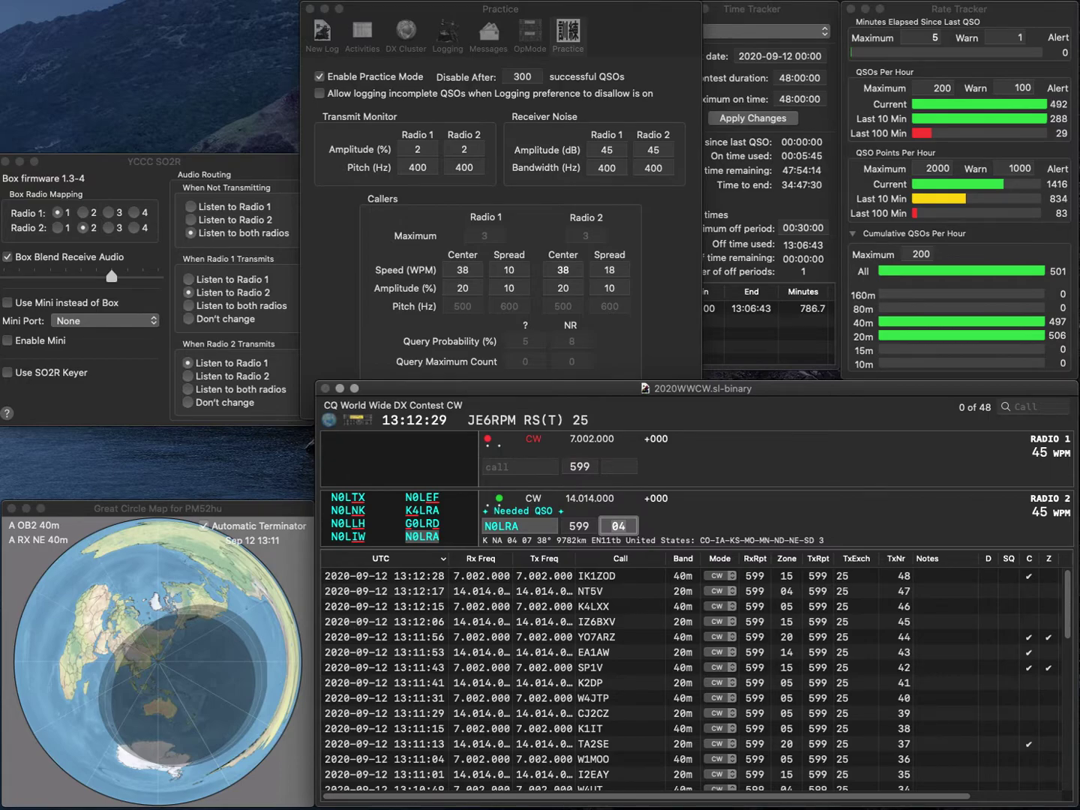
key(Return)
text(HC)
key(Return)
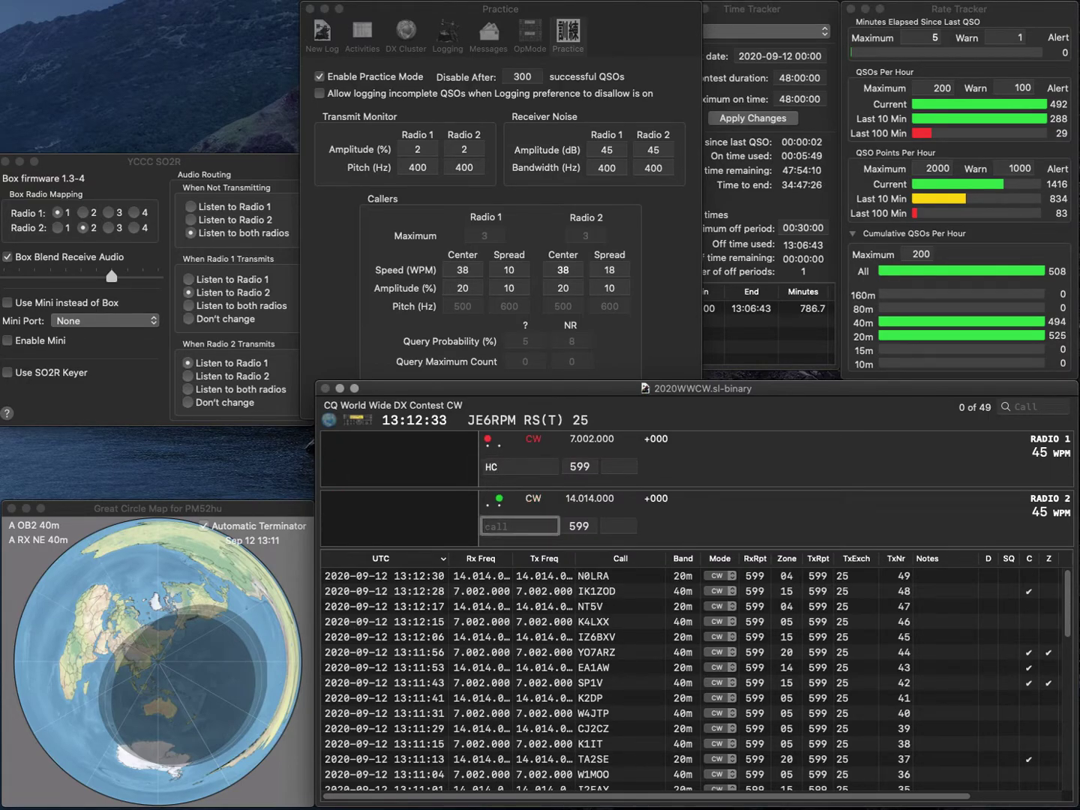
text(KA1)
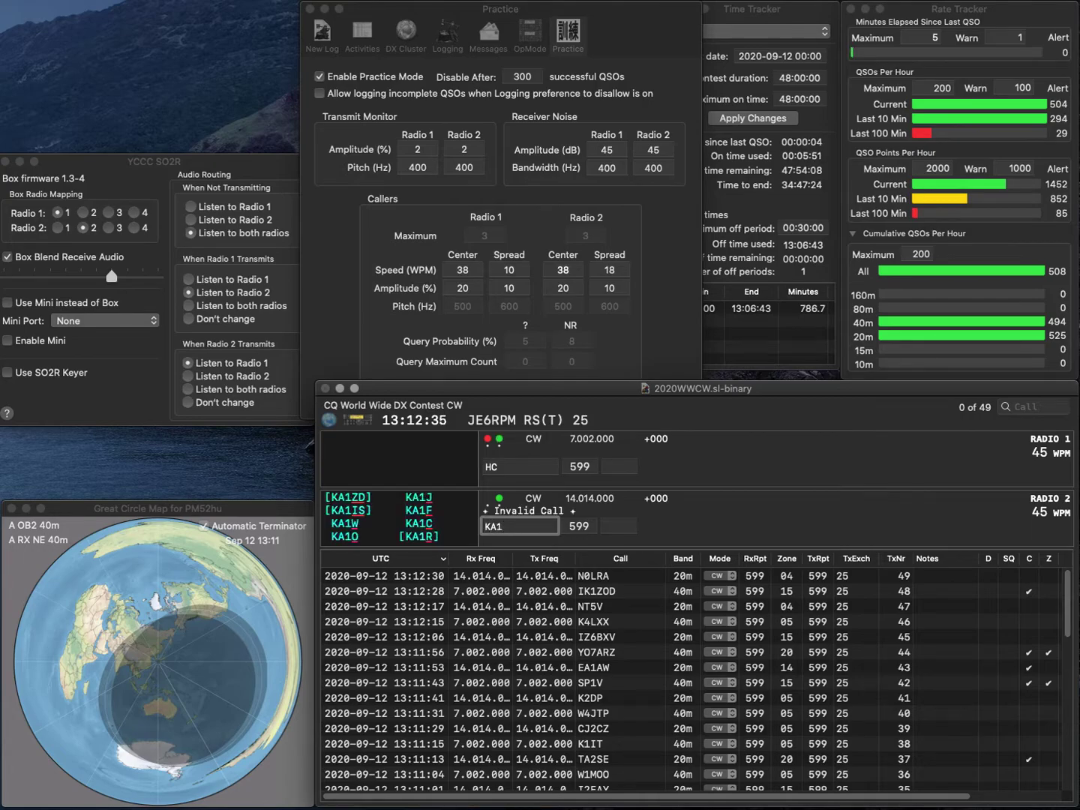
text(JY)
key(Return)
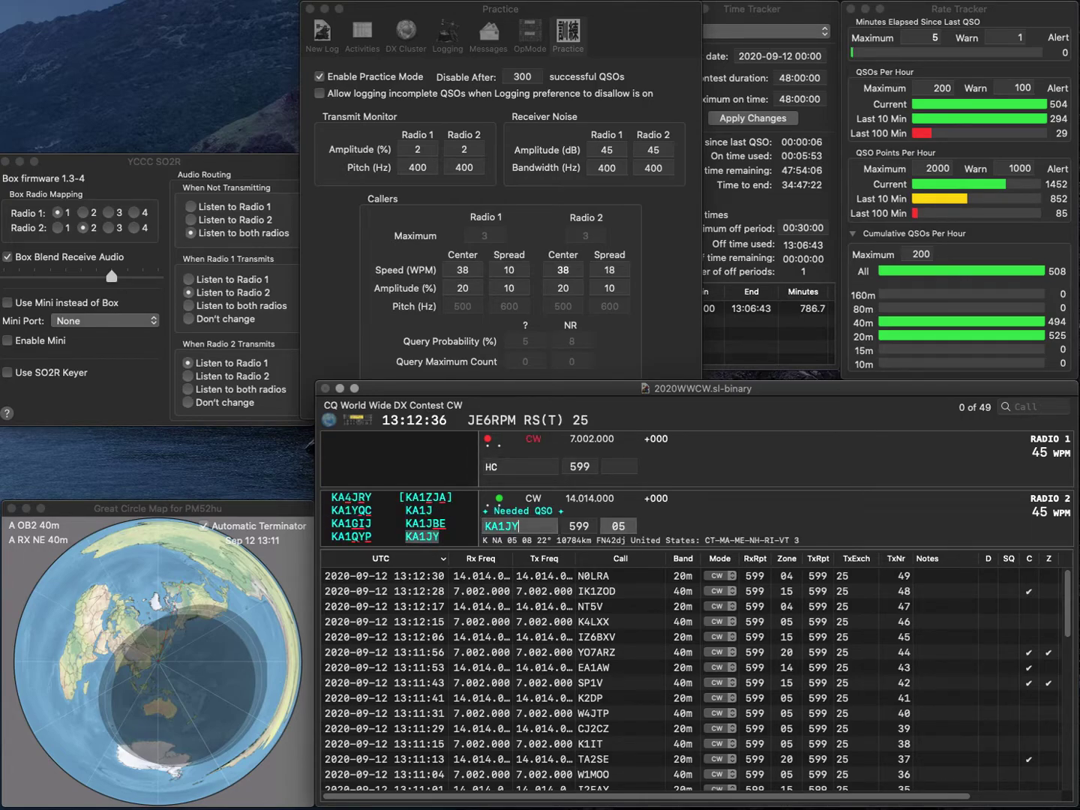
text(2TKV)
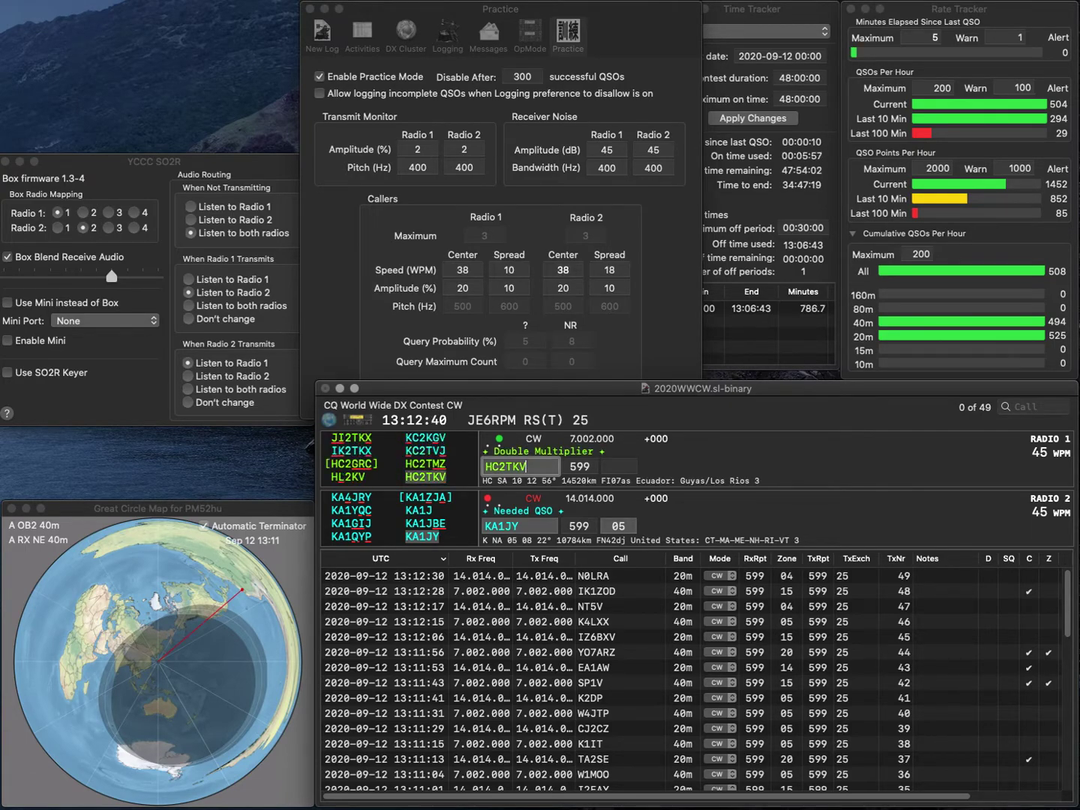
key(Return)
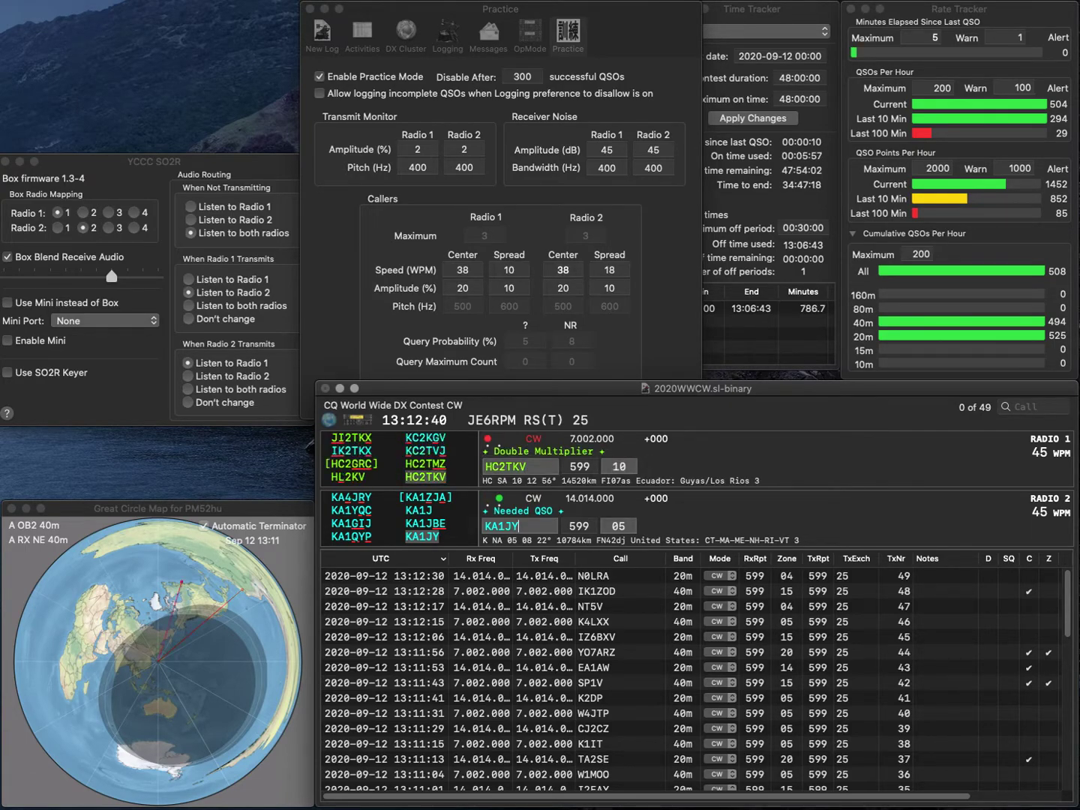
key(Return)
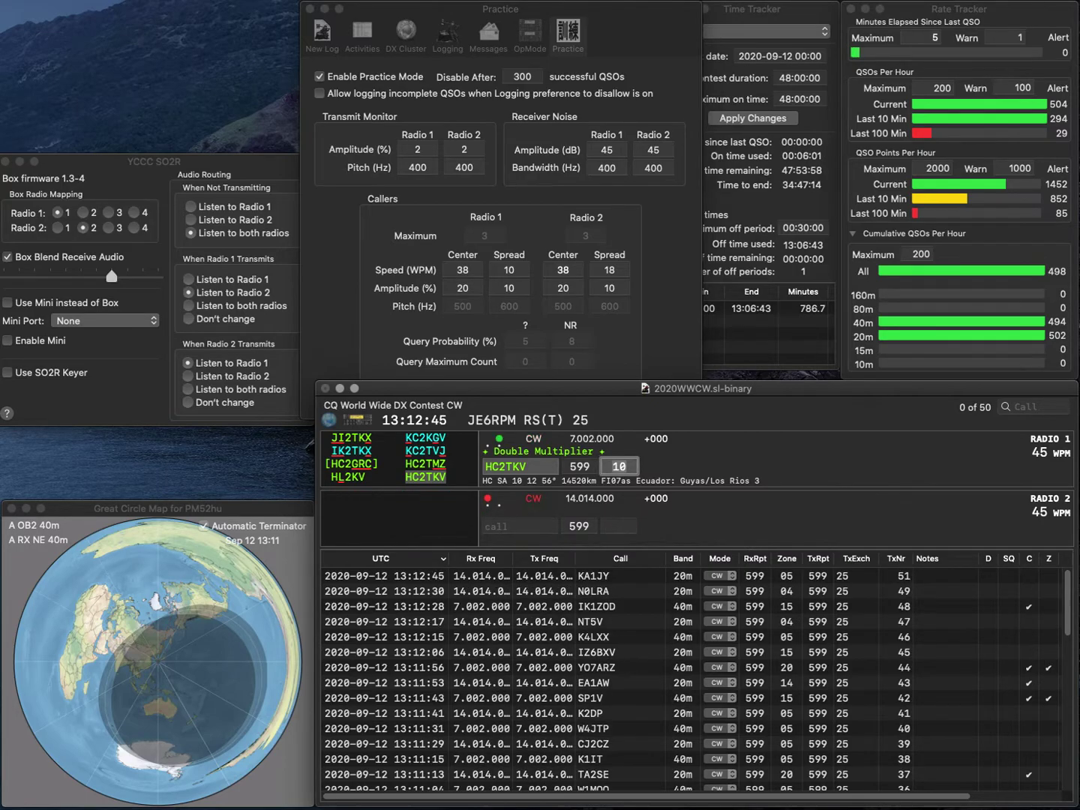
key(Return)
text(HC9CVQ)
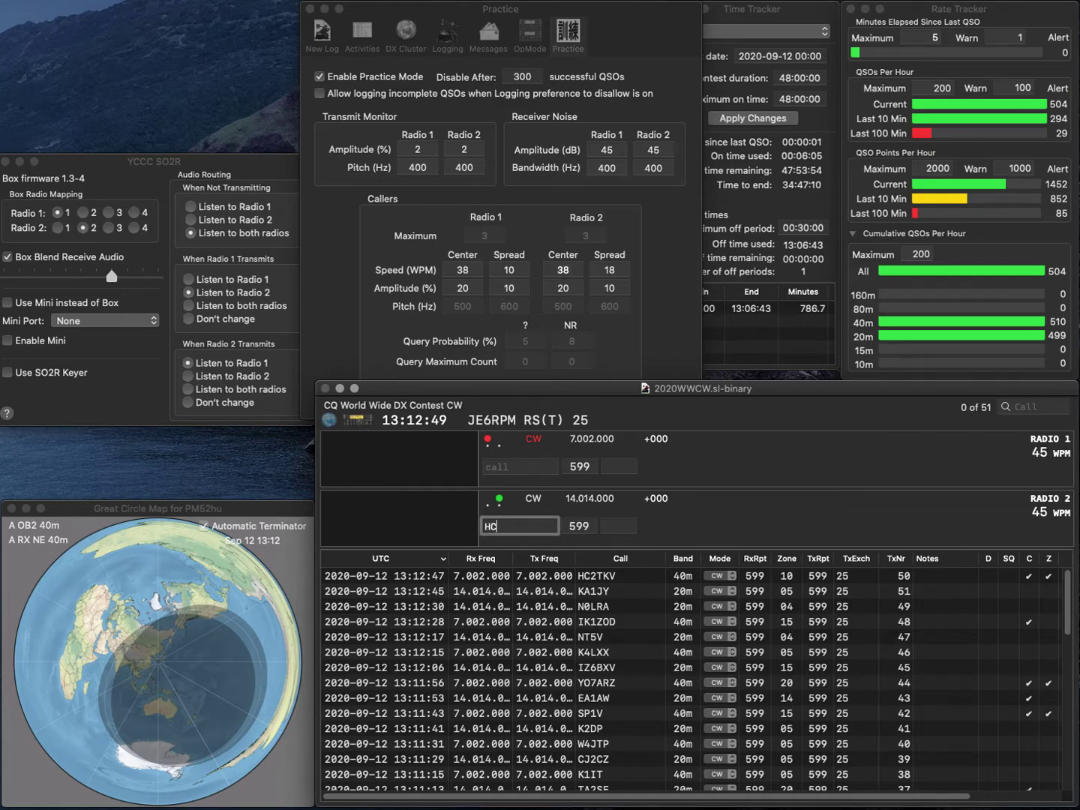
key(Left)
key(Left)
key(Left)
key(Left)
key(BackSpace)
text(B)
key(Return)
key(Return)
text(EA6FO)
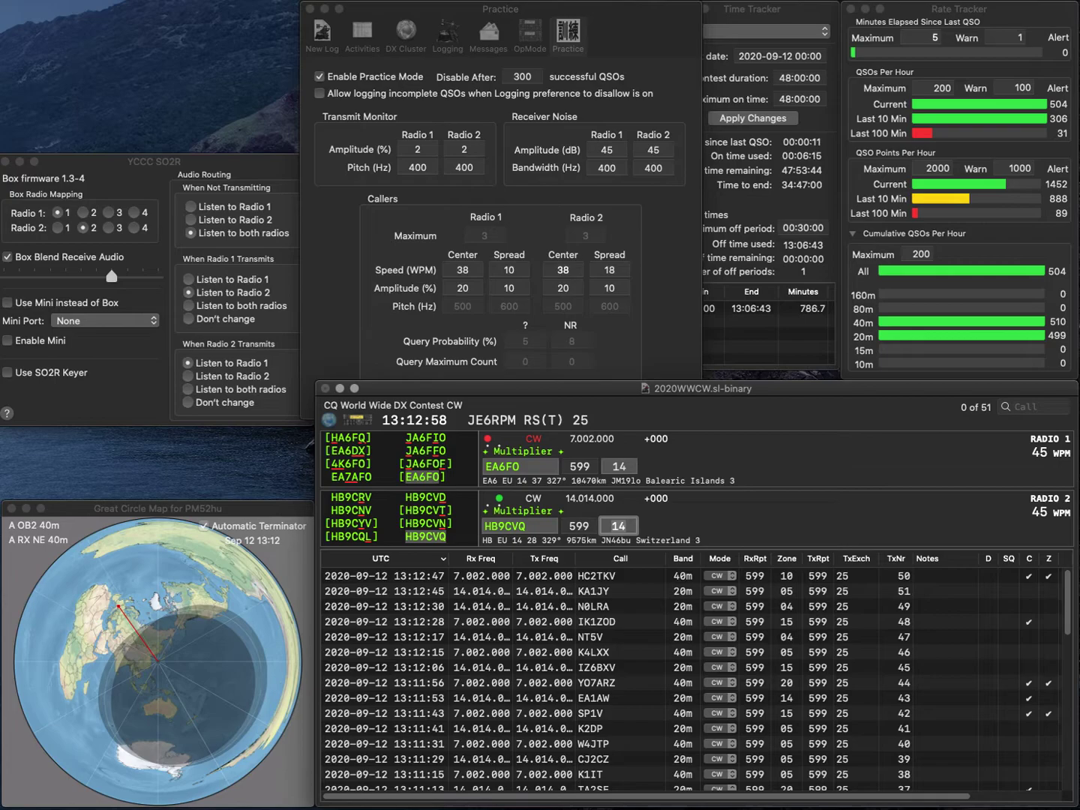
key(Return)
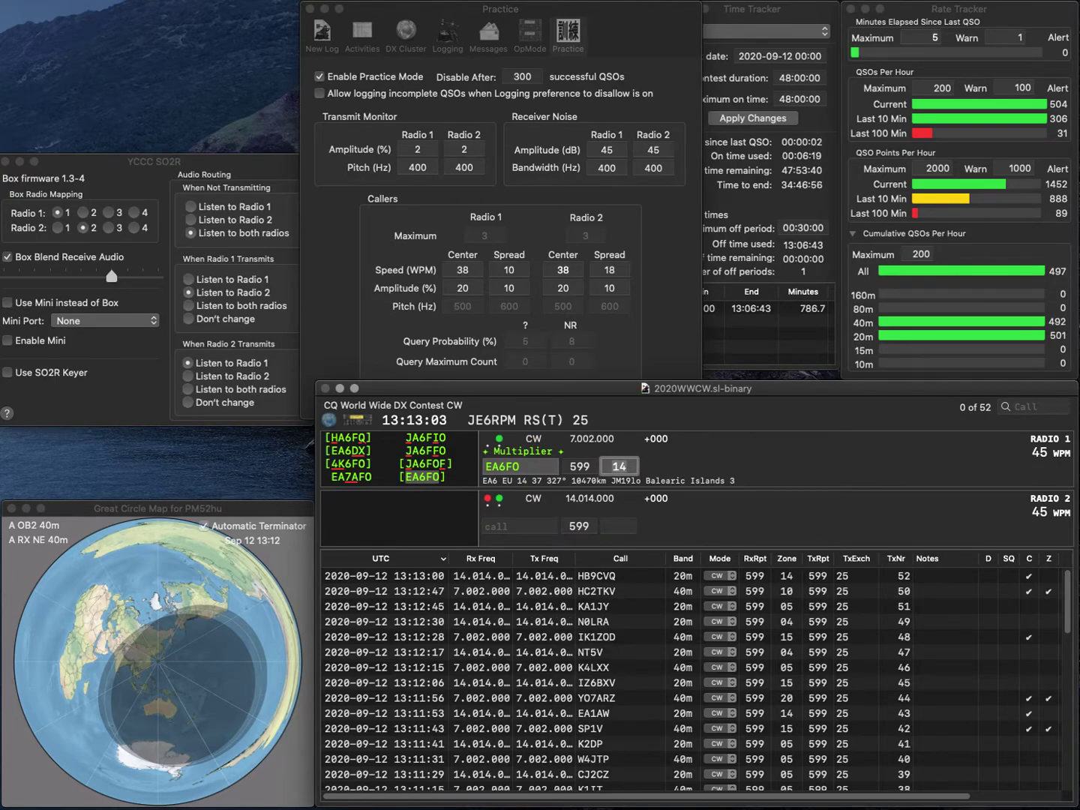
key(Return)
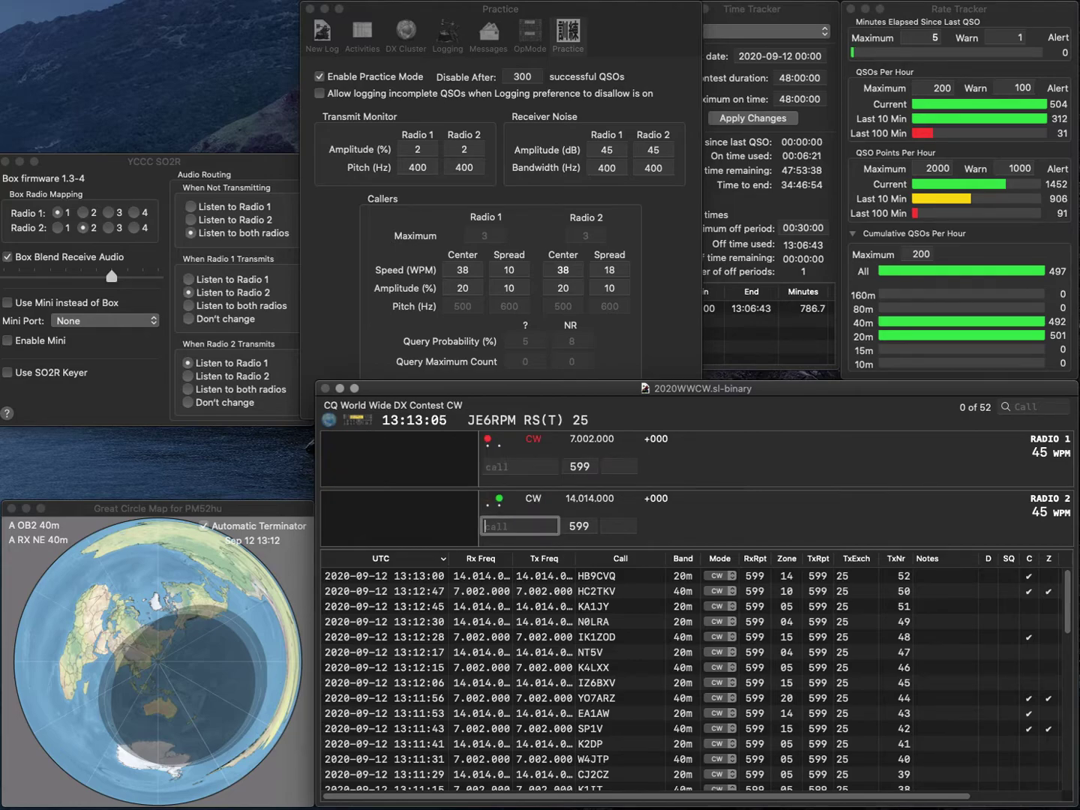
text(WI0V)
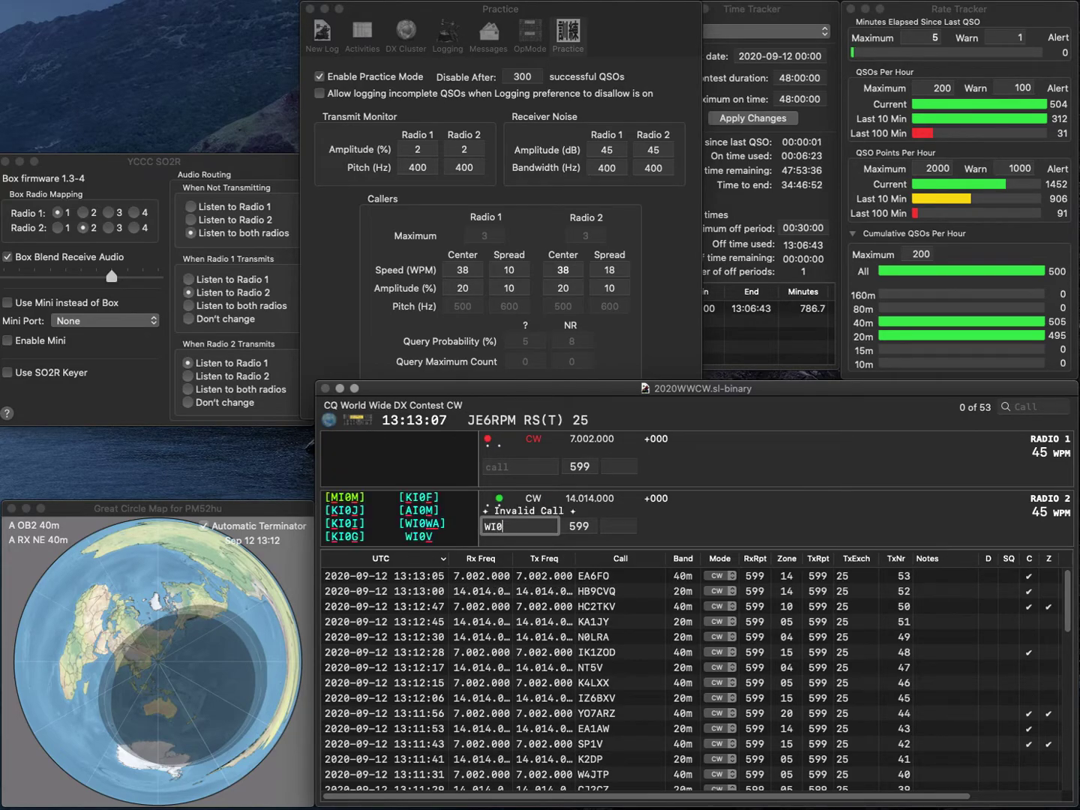
key(Return)
text(DD8PU)
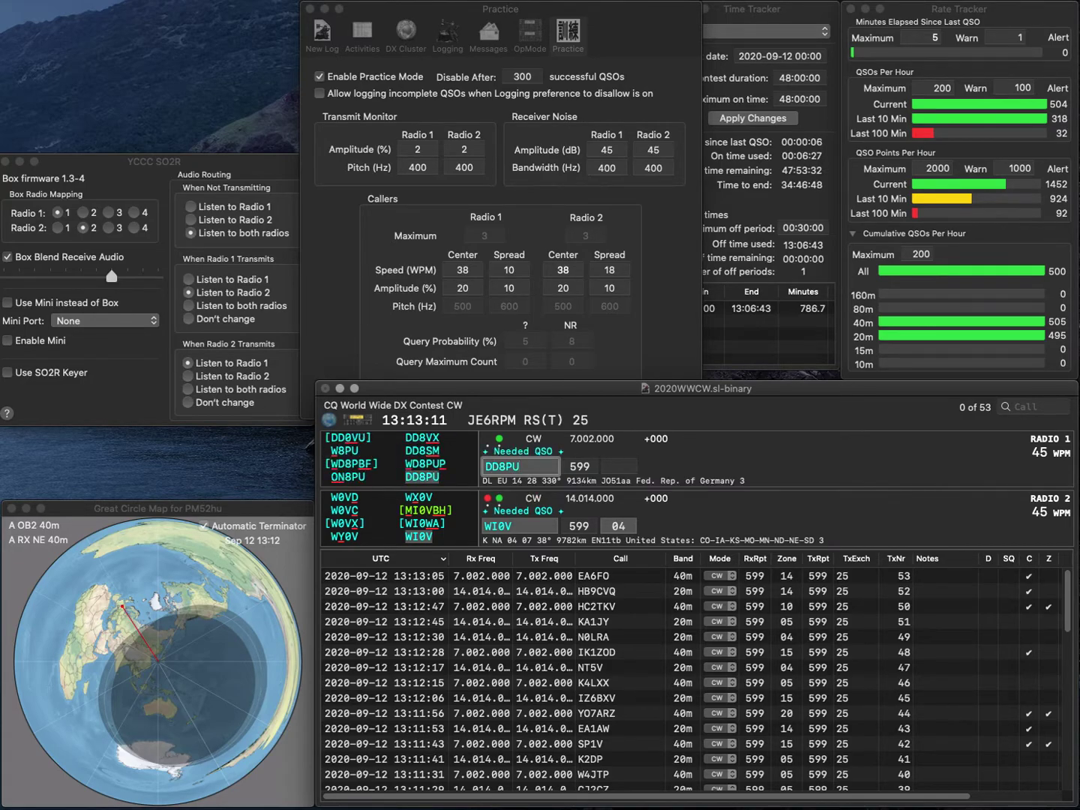
key(Return)
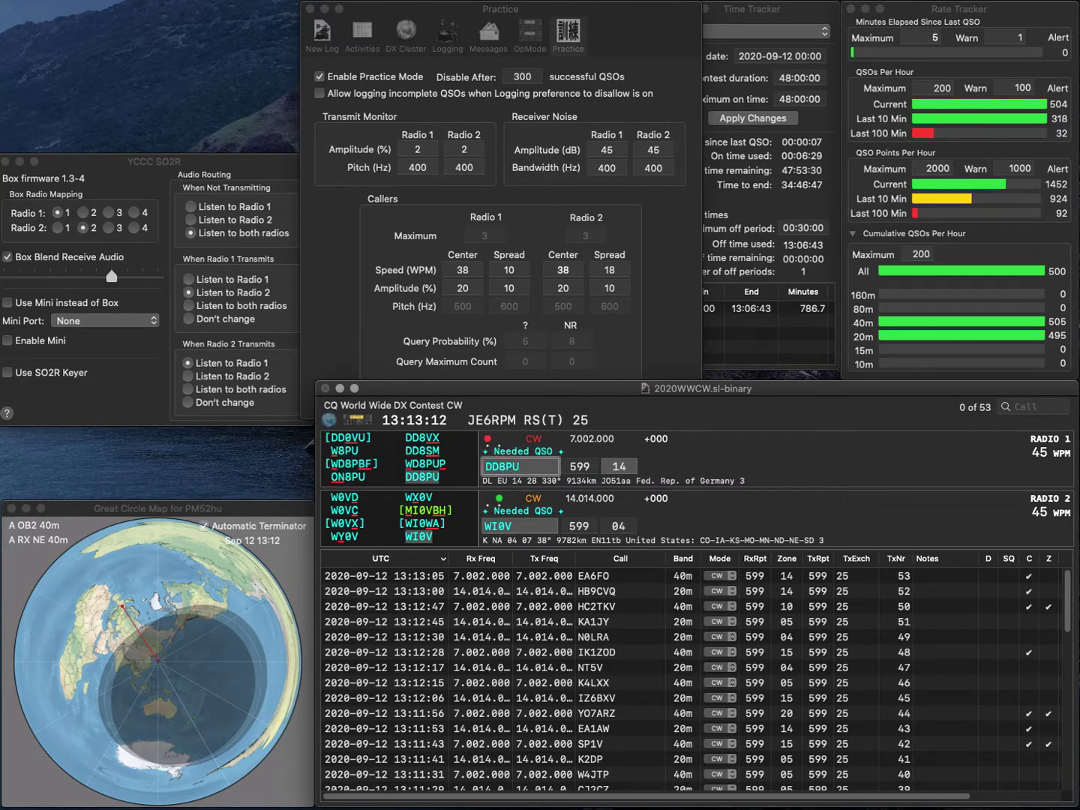
key(Tab)
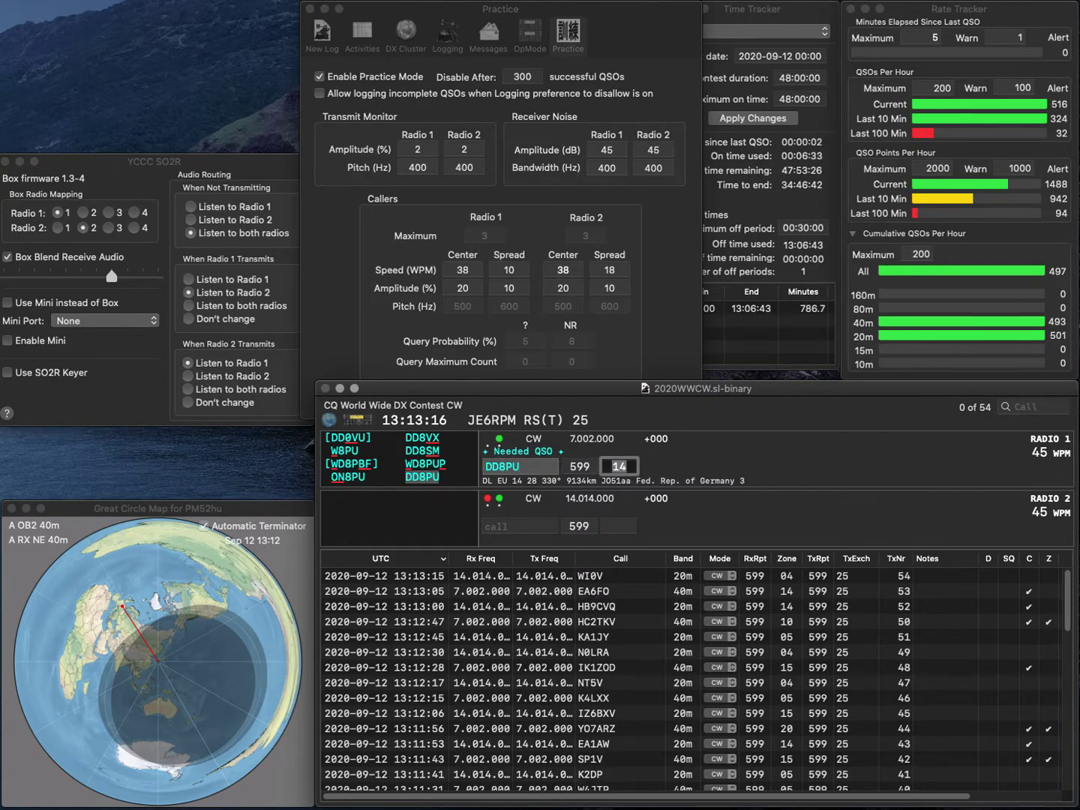
text(8GF)
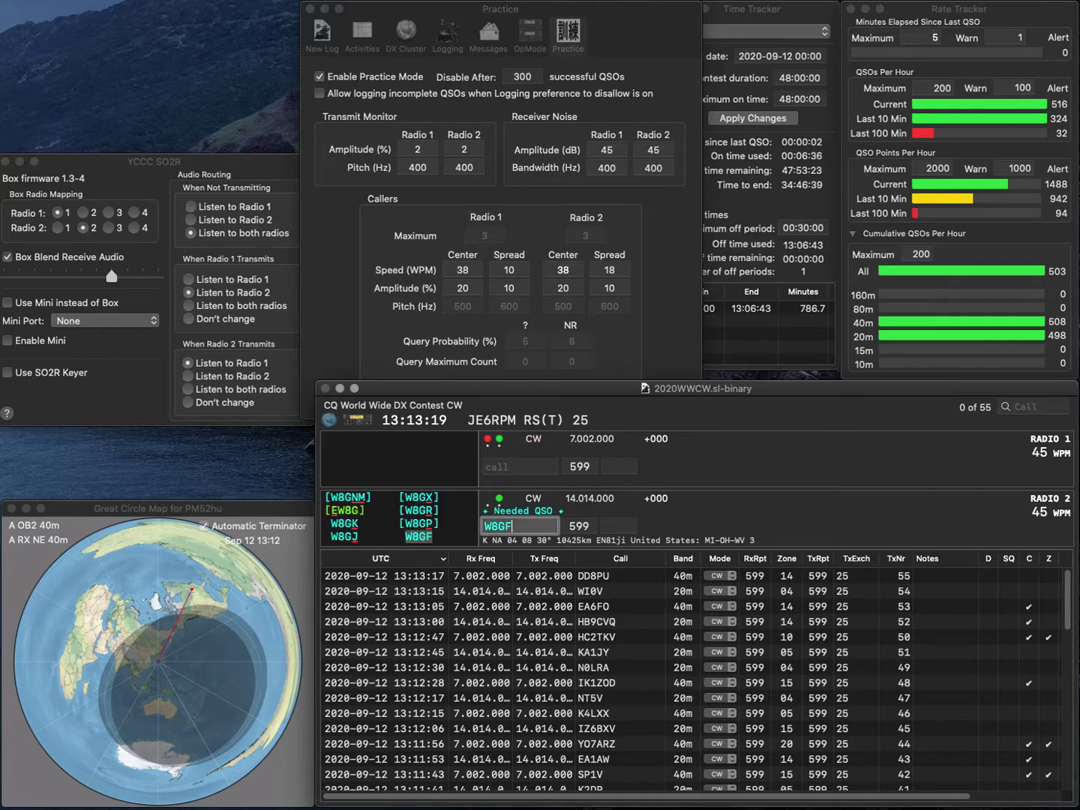
key(Return)
text(RR)
key(BackSpace)
text(L)
key(Return)
key(space)
key(Return)
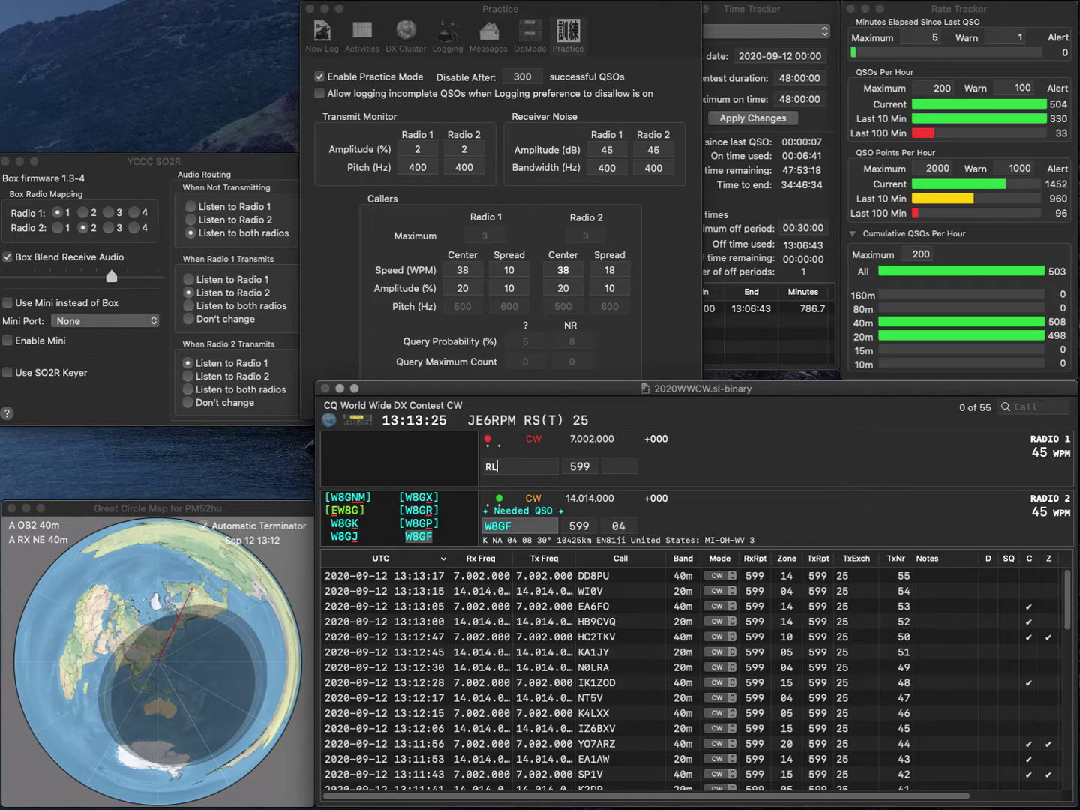
Complete the Radio 1 call as EA7LL and enter WA6AW on Radio 2, sending each station its exchange.
text(EA7LL)
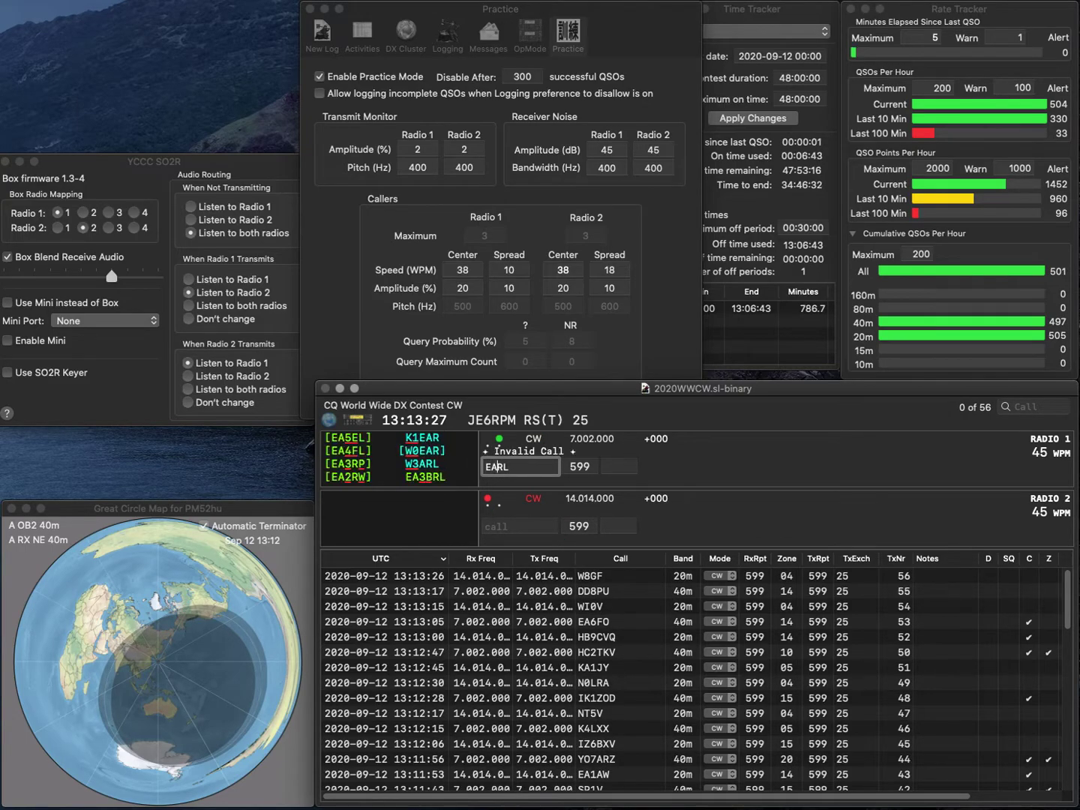
key(Return)
text(WA6AW)
key(Return)
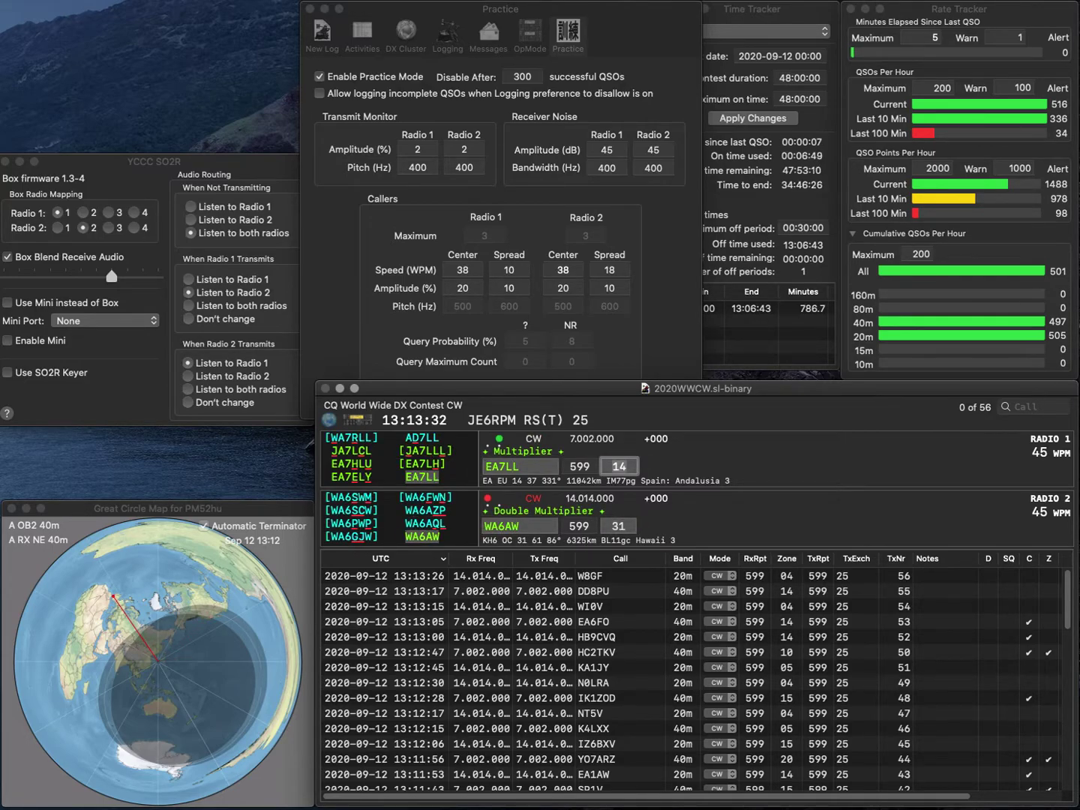
key(Return)
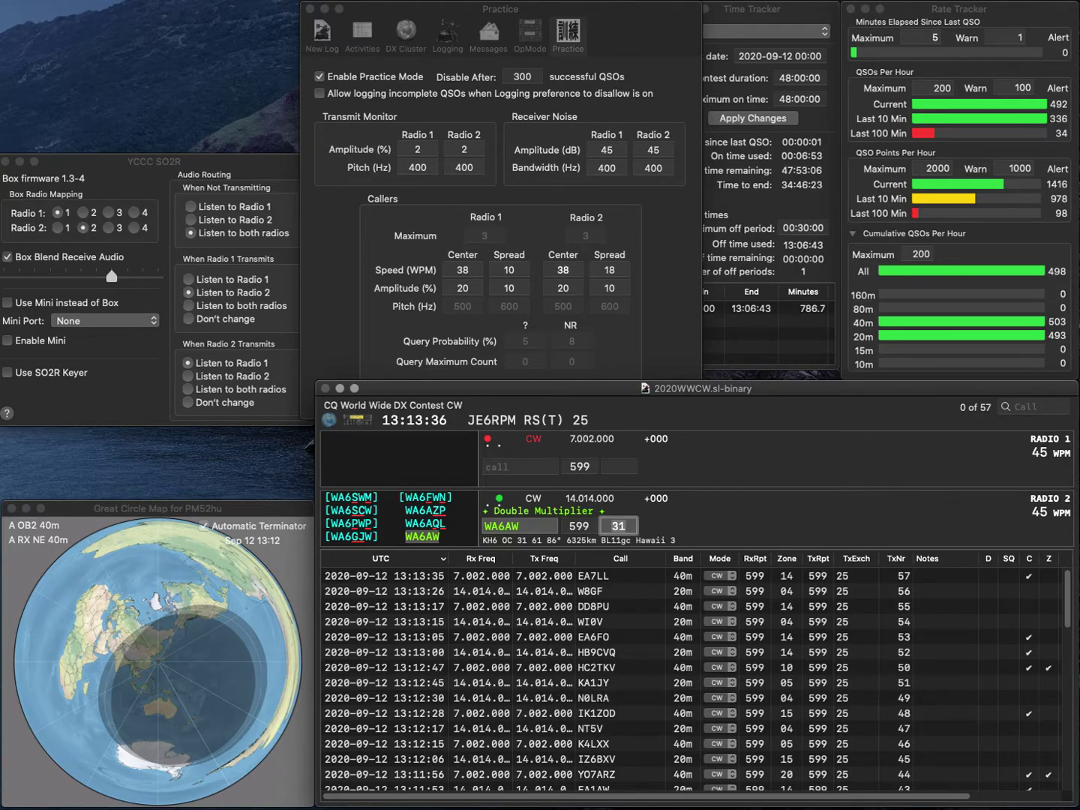
key(Return)
Enter 2E1PAW on Radio 1 and IK6GPZ on Radio 2, and log both contacts.
text(M1PAW)
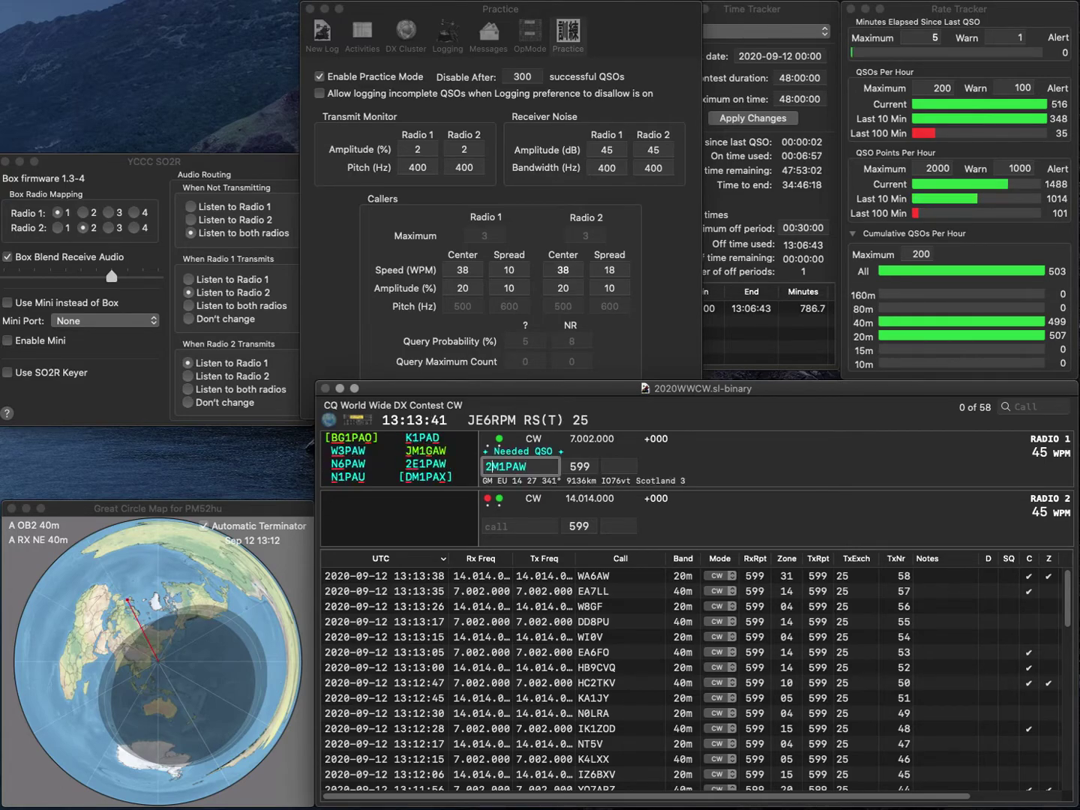
key(Delete)
text(2E)
click(488, 526)
text(IK6)
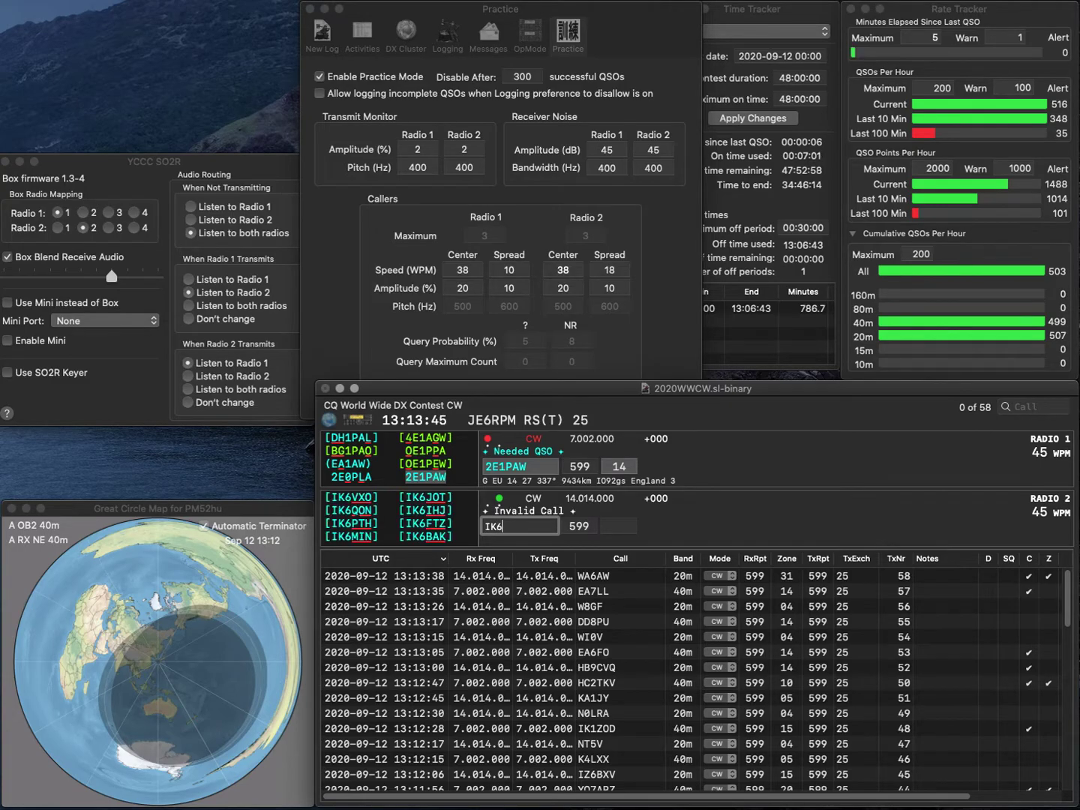
text(GPZ)
key(Return)
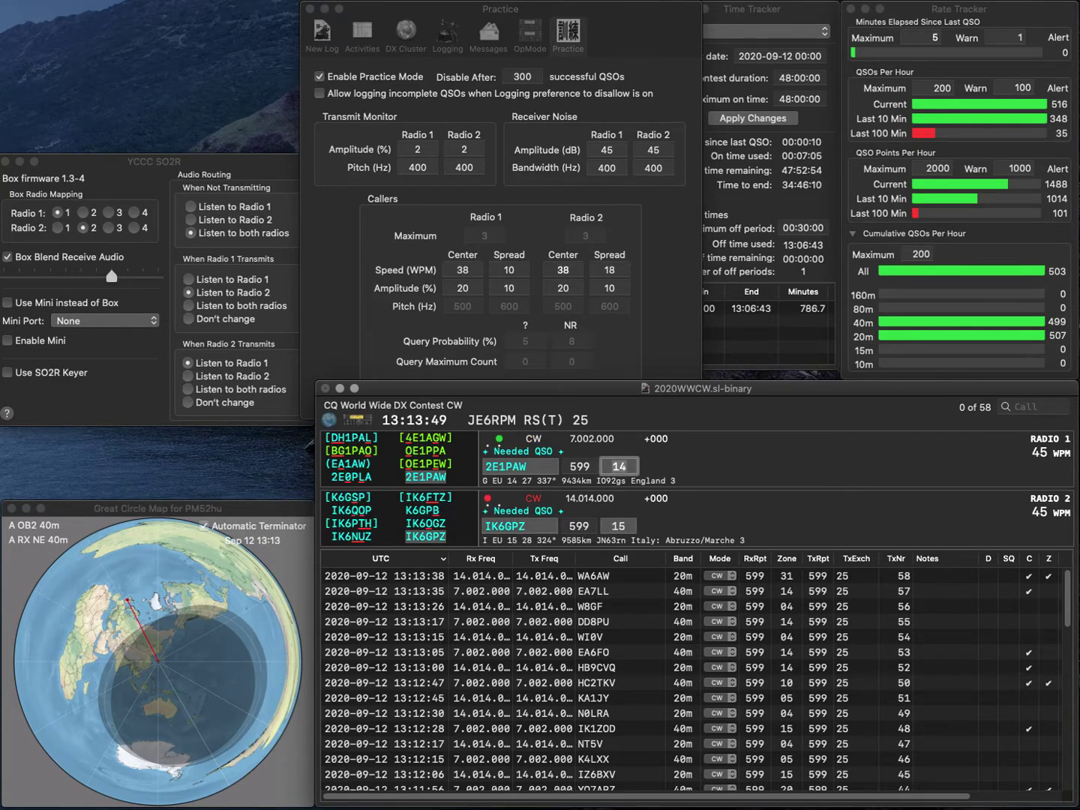
key(Return)
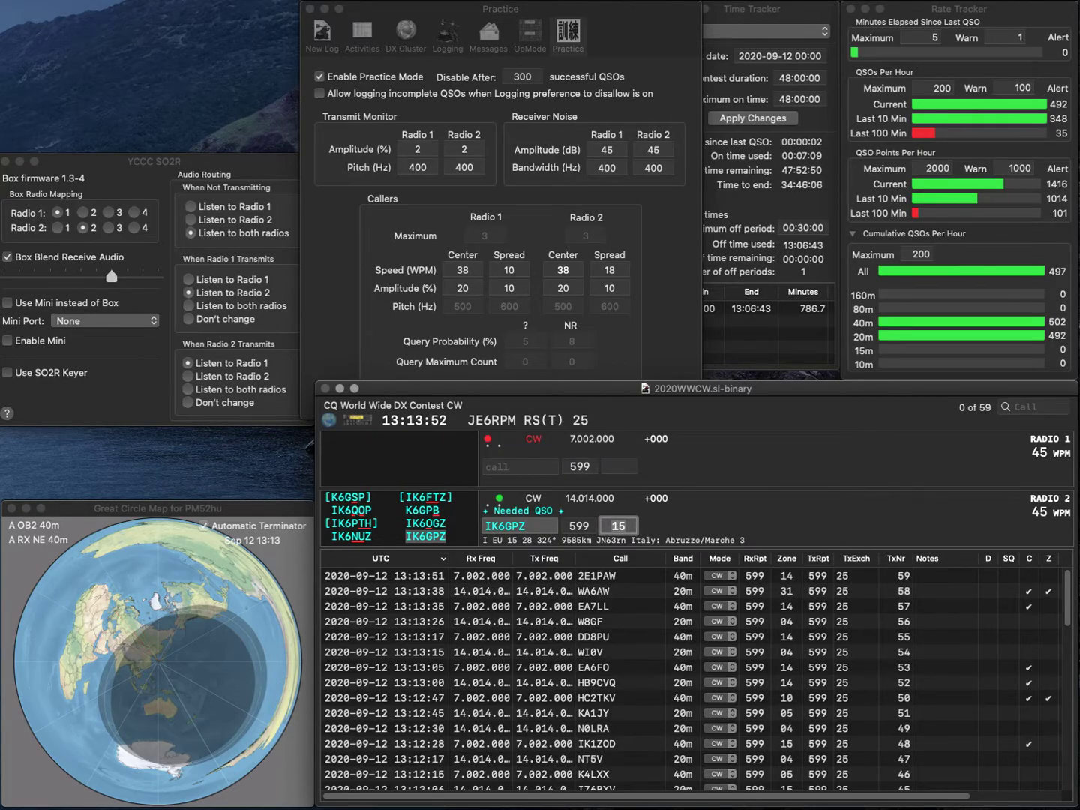
key(Return)
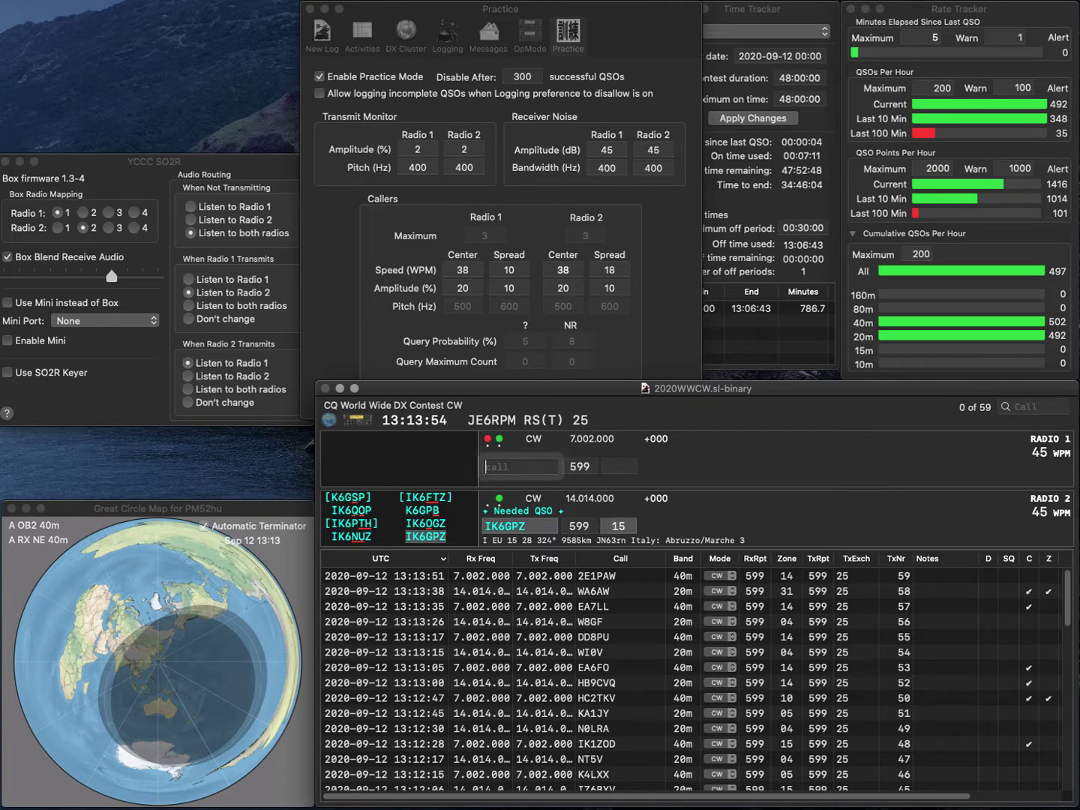
Copy the next Radio 1 caller as PG7M, correct the call to LZ7M, and send the exchange.
text(PG)
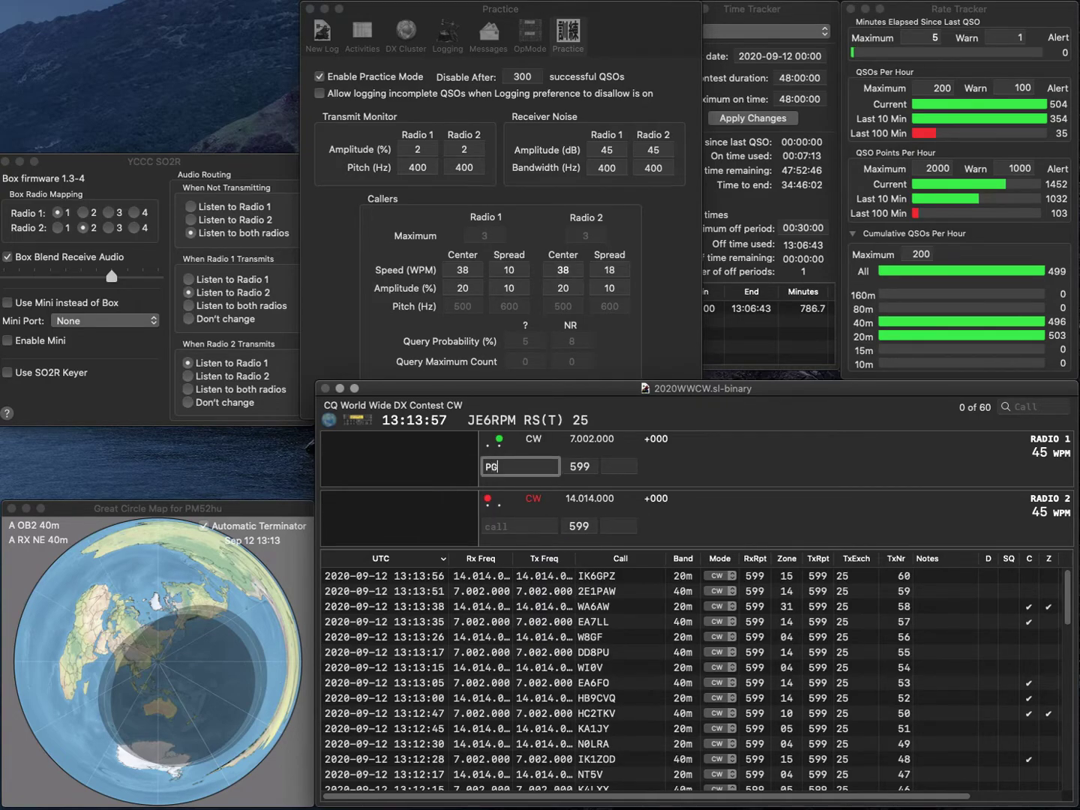
text(7M)
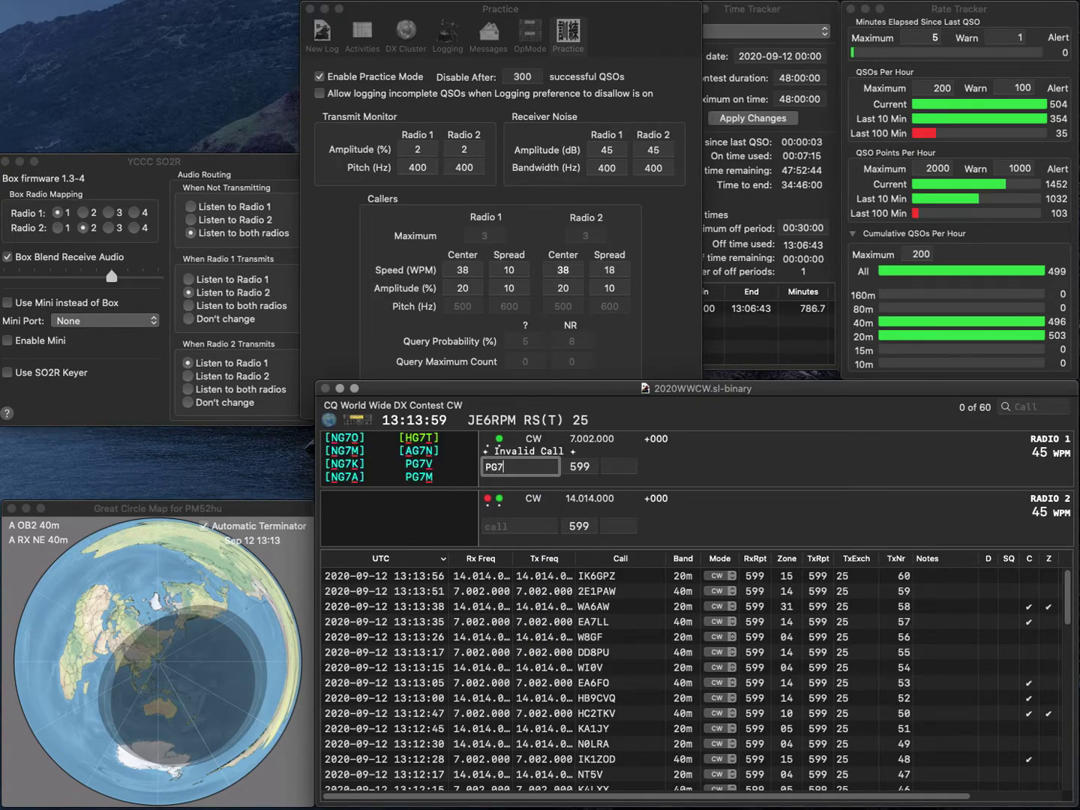
key(Up)
key(Delete)
text(L)
key(Delete)
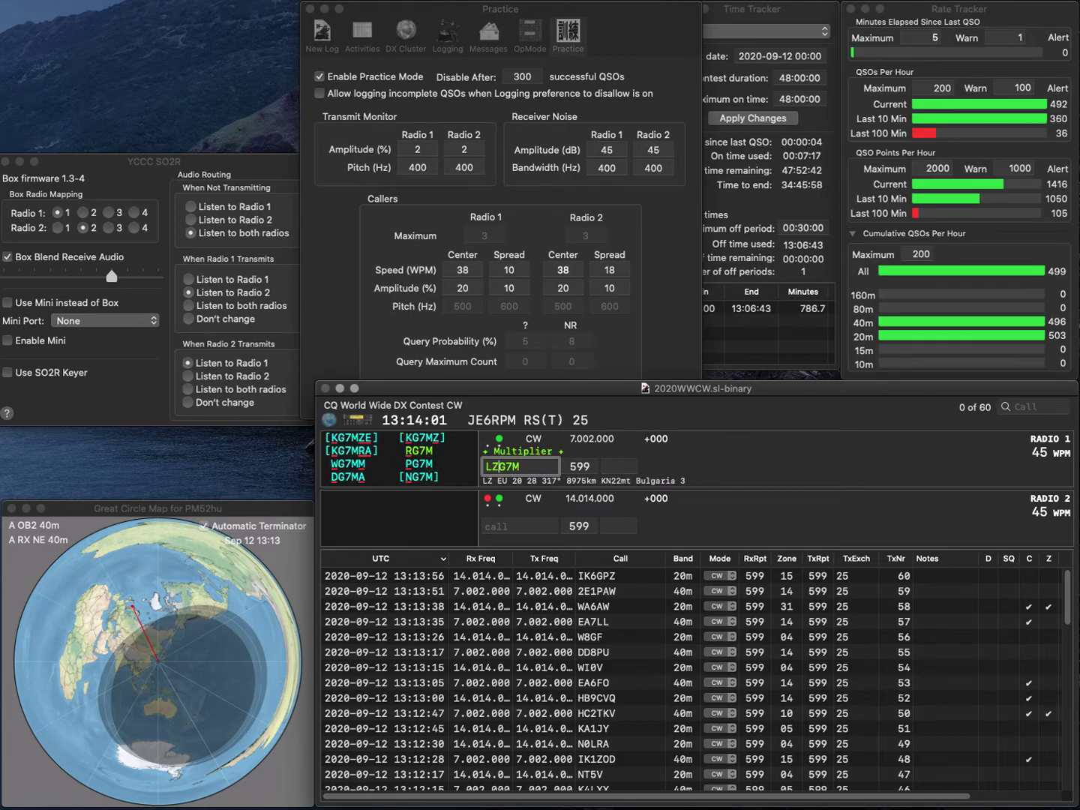
text(Z)
key(Return)
text(K)
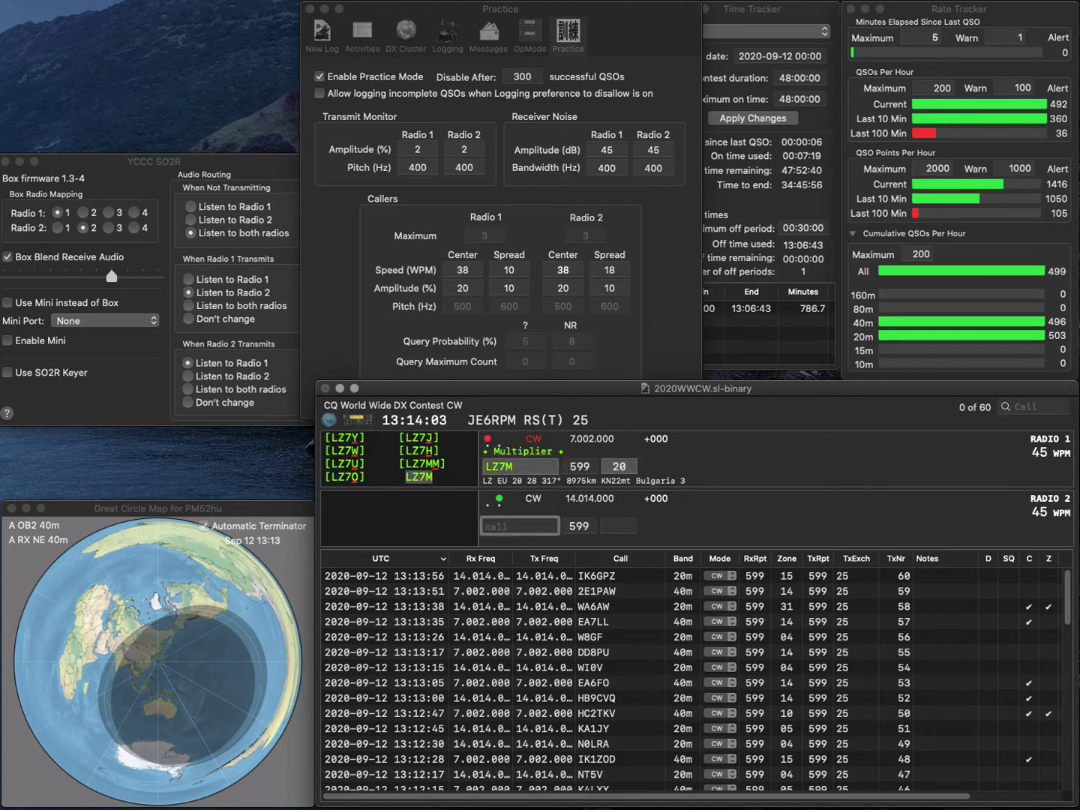
text(D8FS)
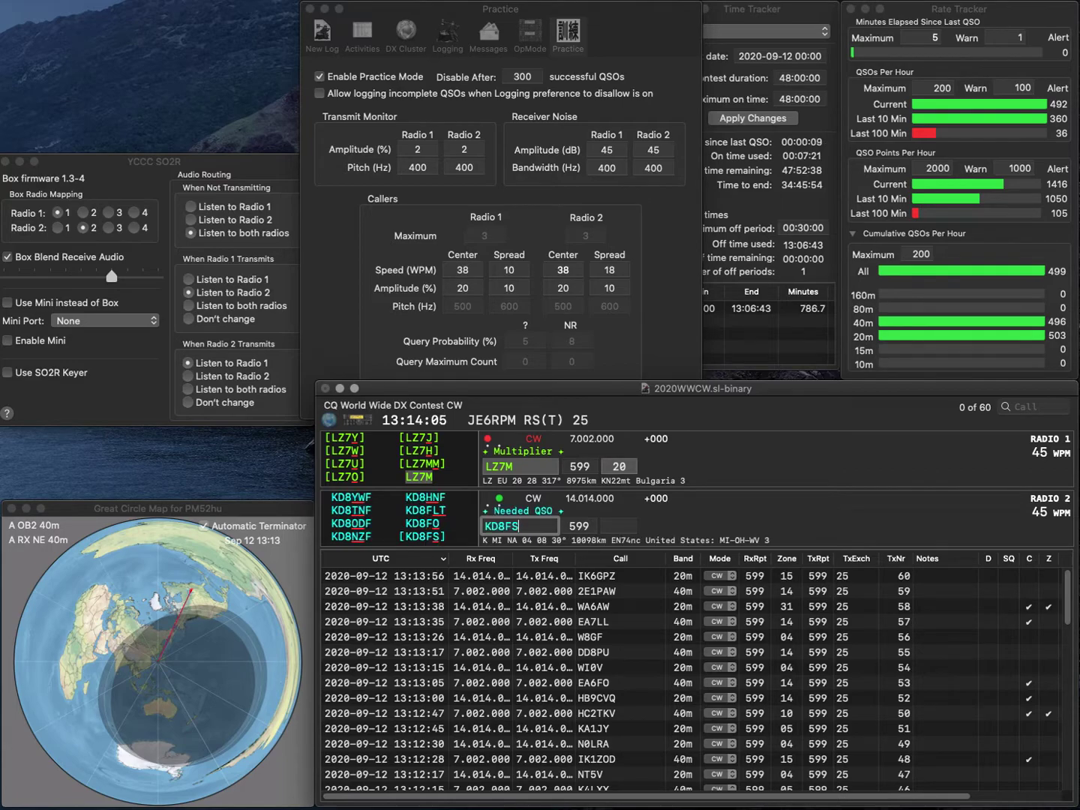
key(Return)
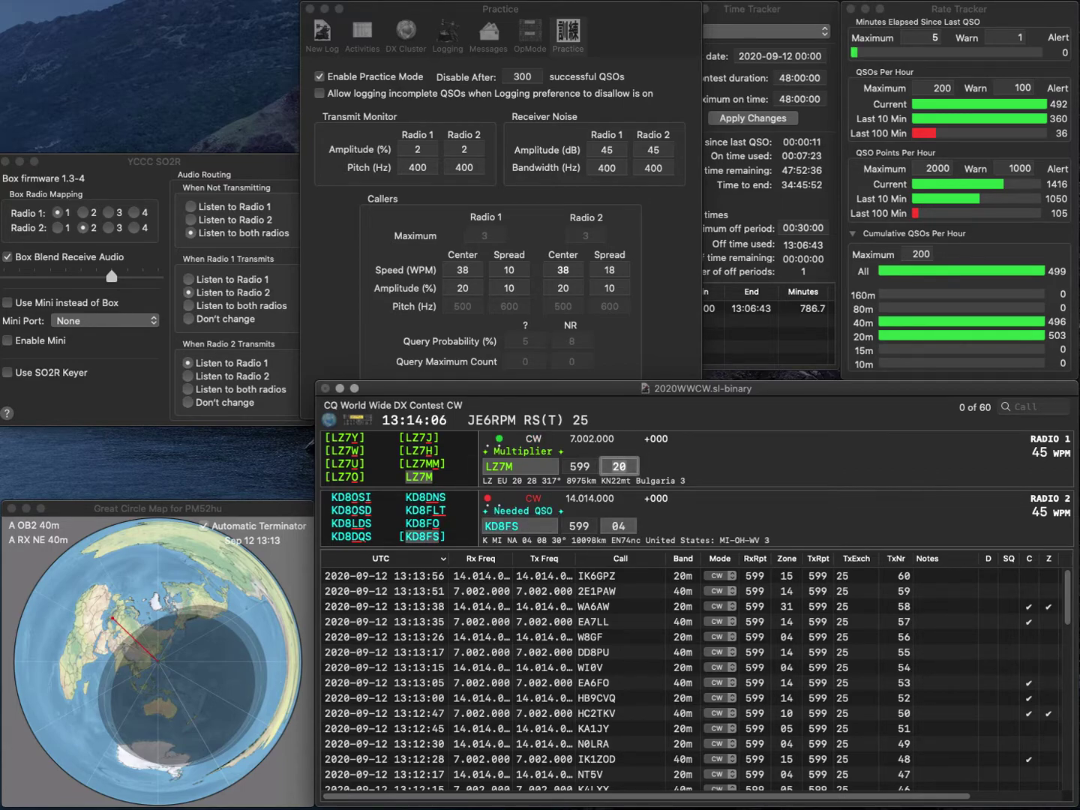
key(Return)
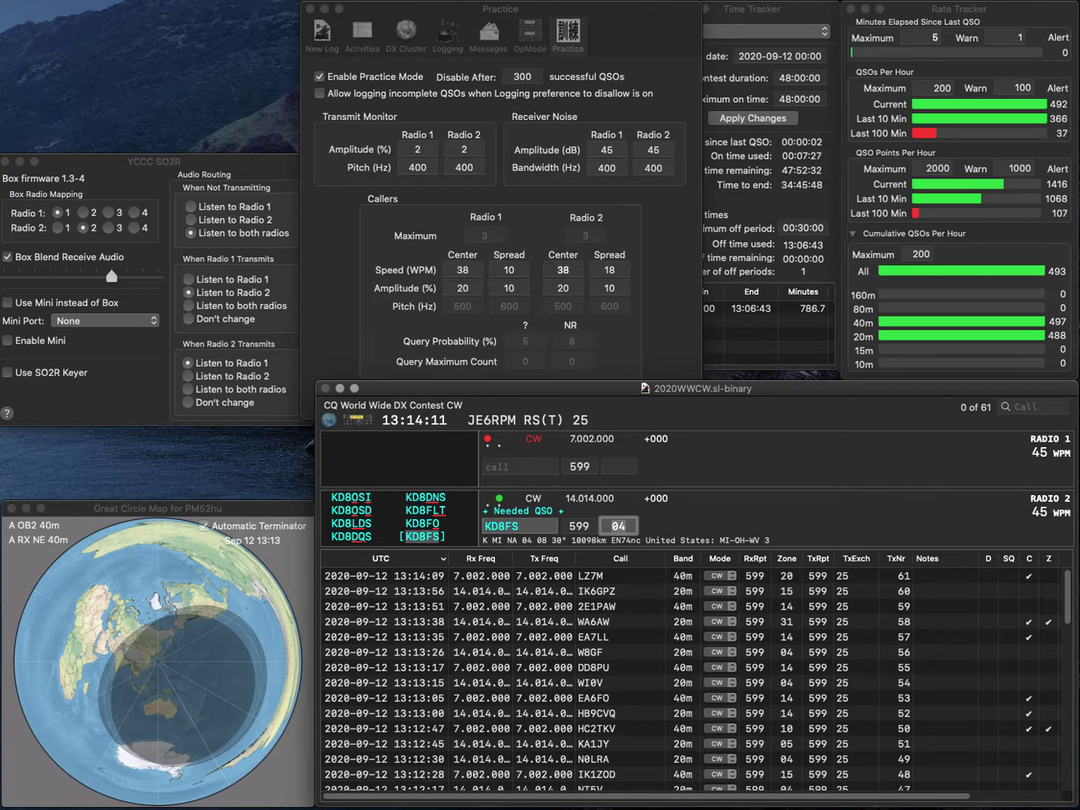
key(Return)
Enter DF5RF on Radio 1 and LU7DW on Radio 2, and log both contacts.
text(DF)
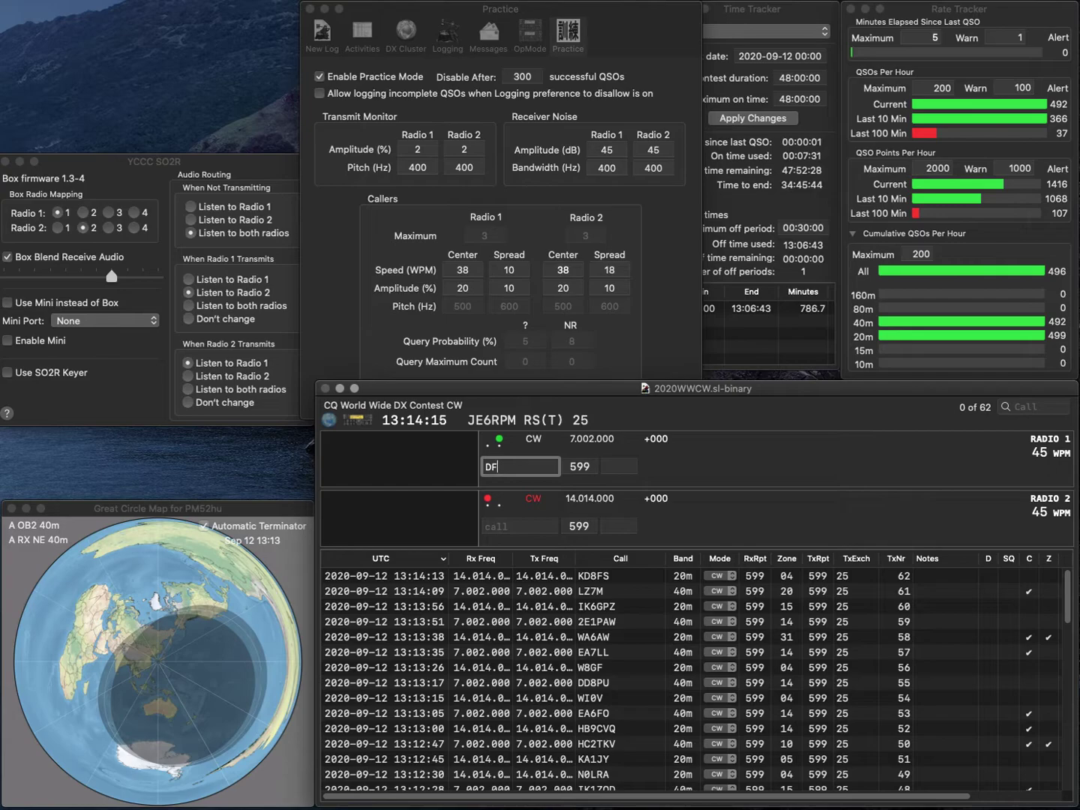
text(5RF)
key(Return)
text(U7DW)
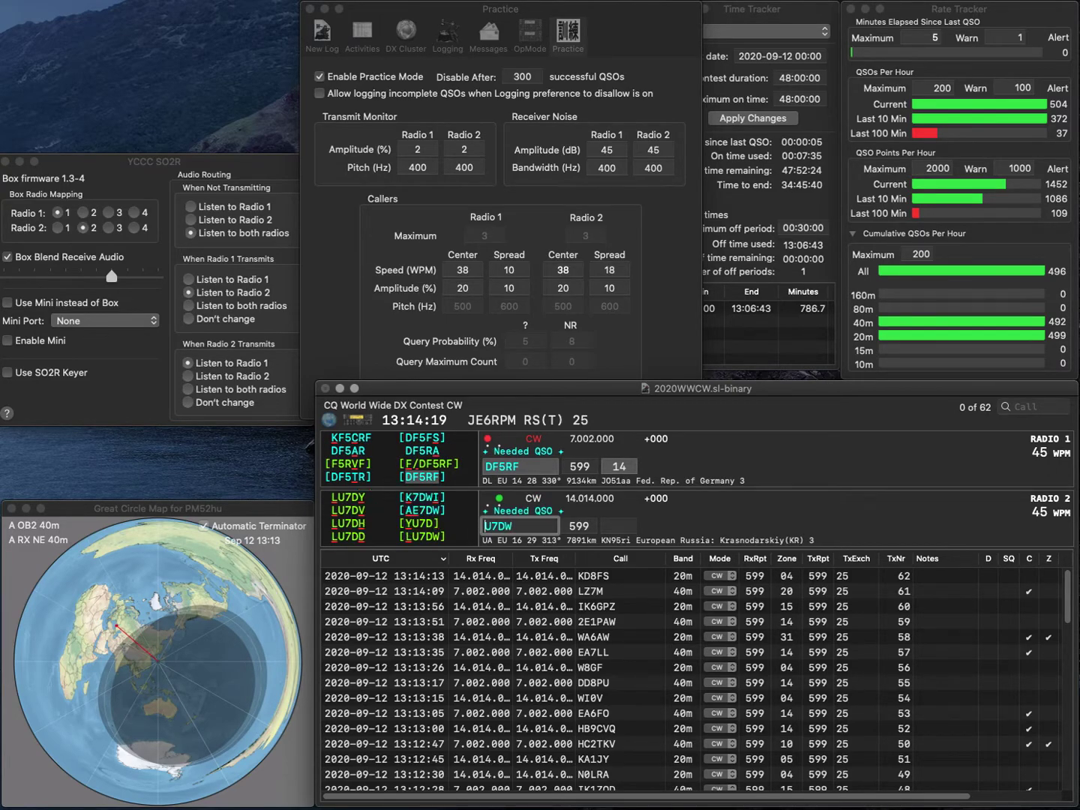
key(Return)
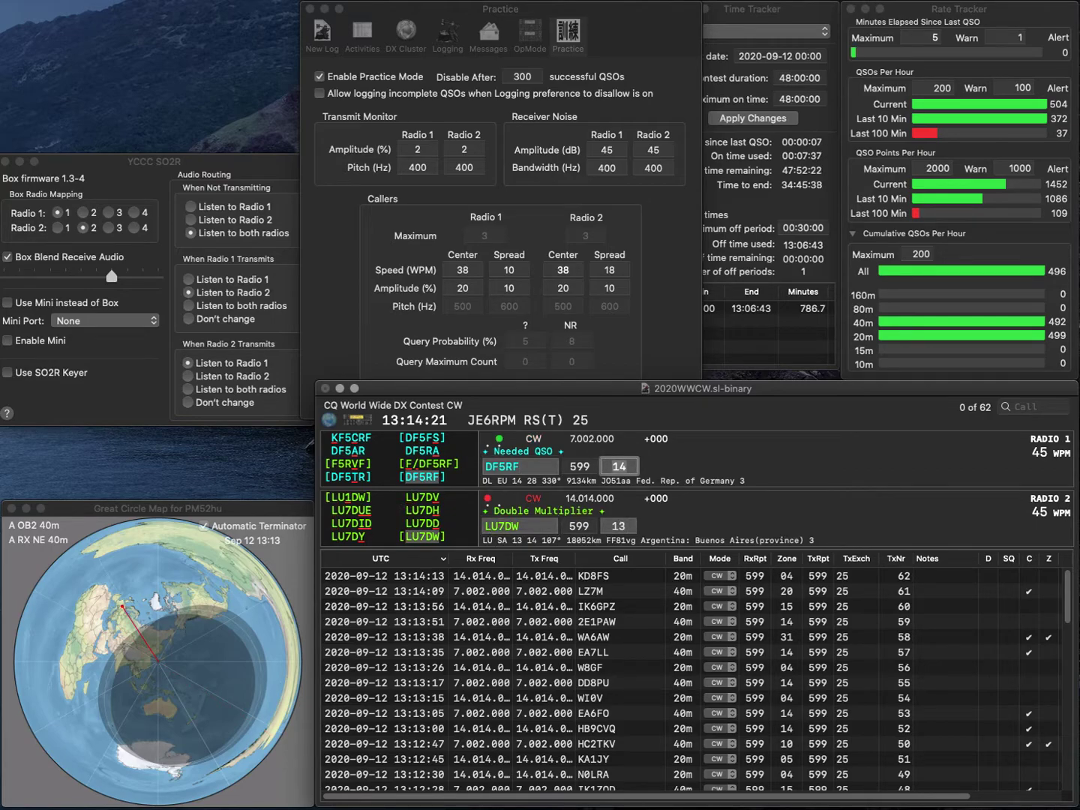
key(Return)
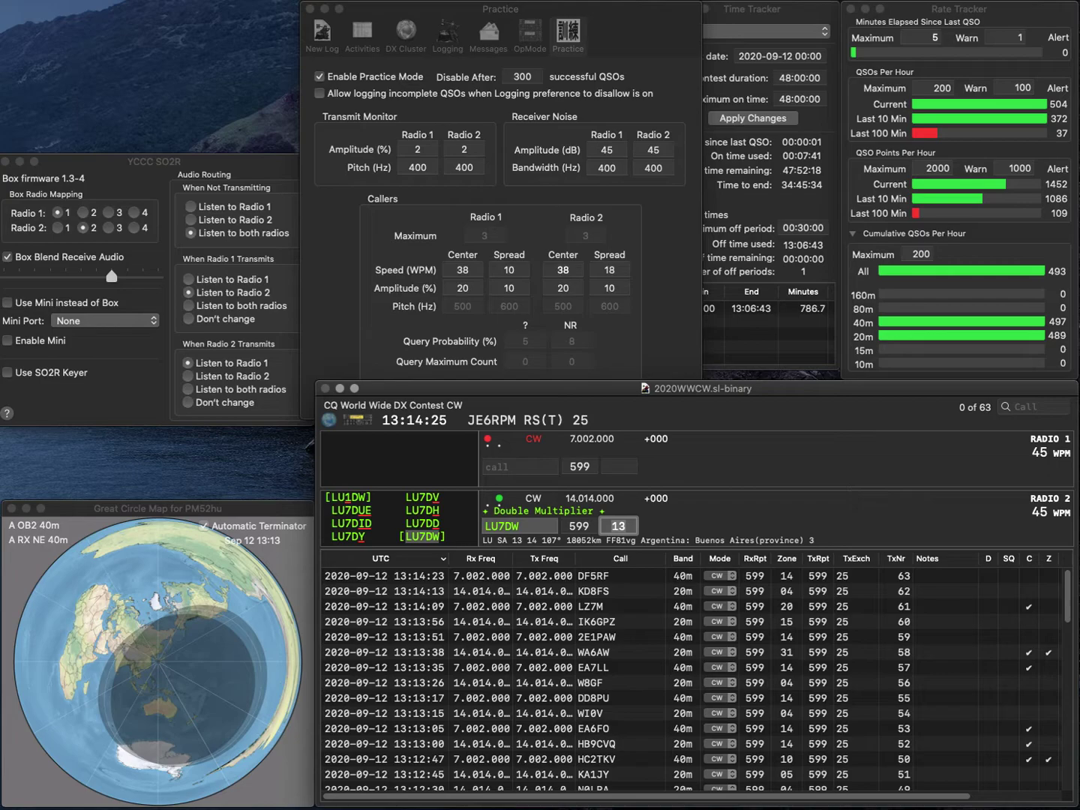
key(Return)
text(W0ZAP)
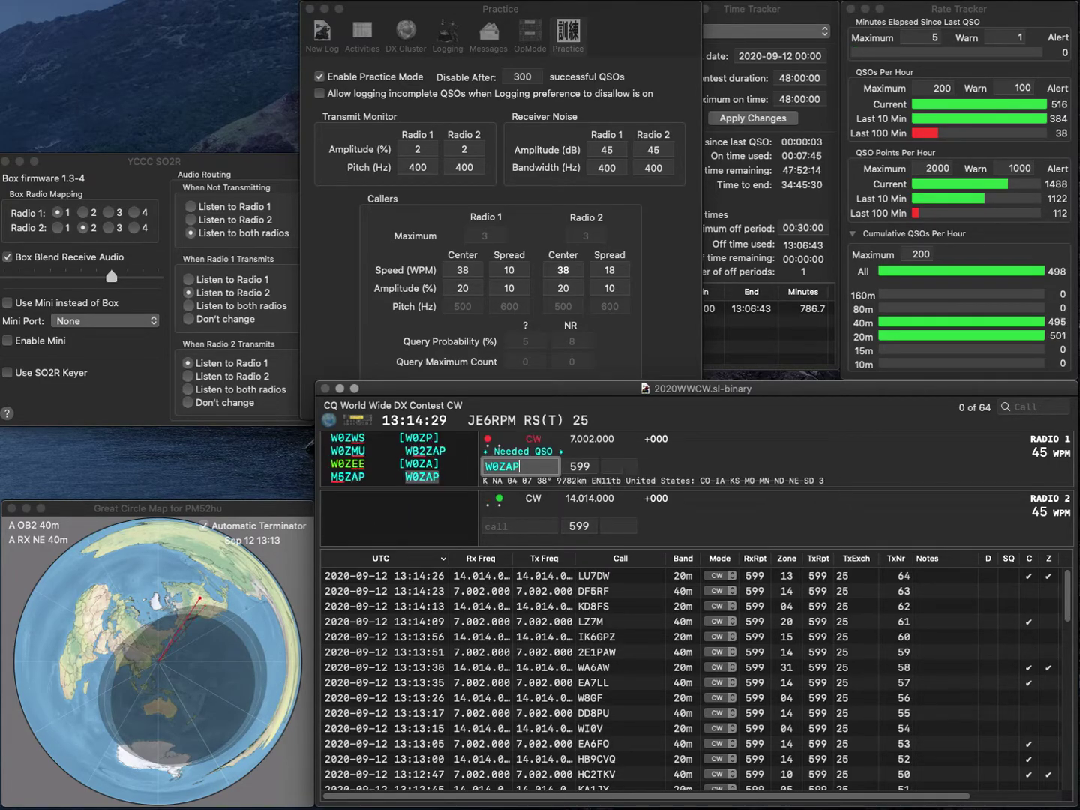
key(Return)
text(0N4W)
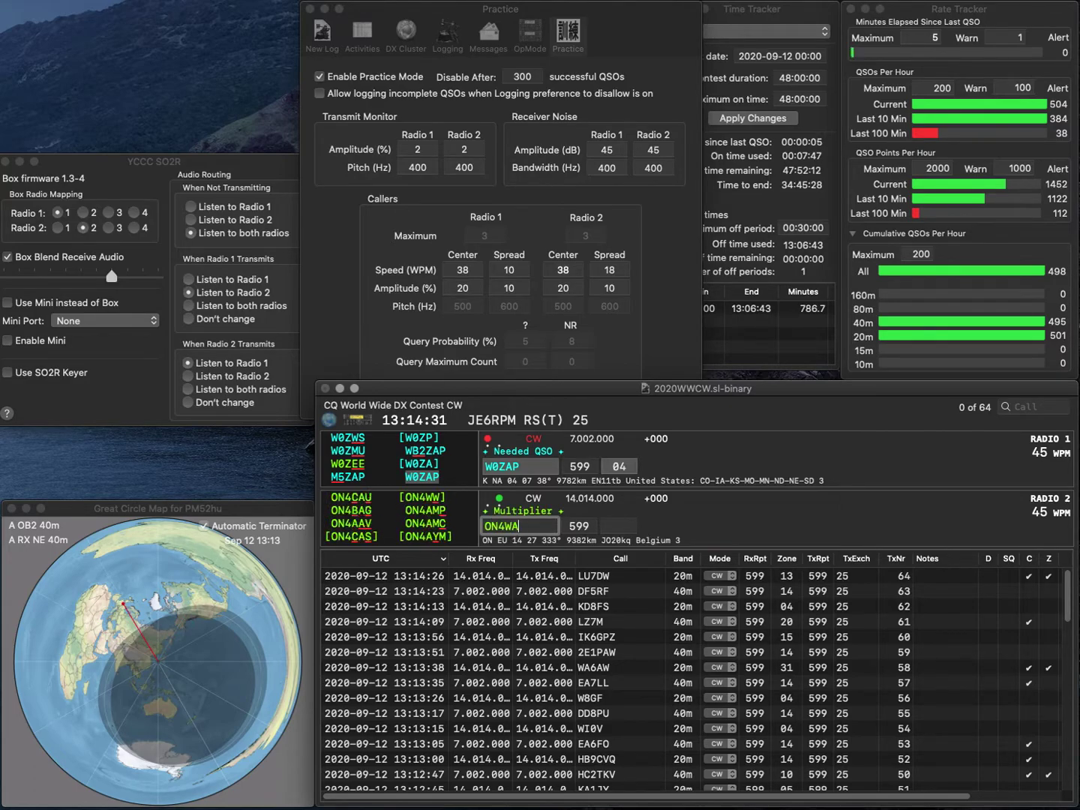
key(BackSpace)
text(AMC)
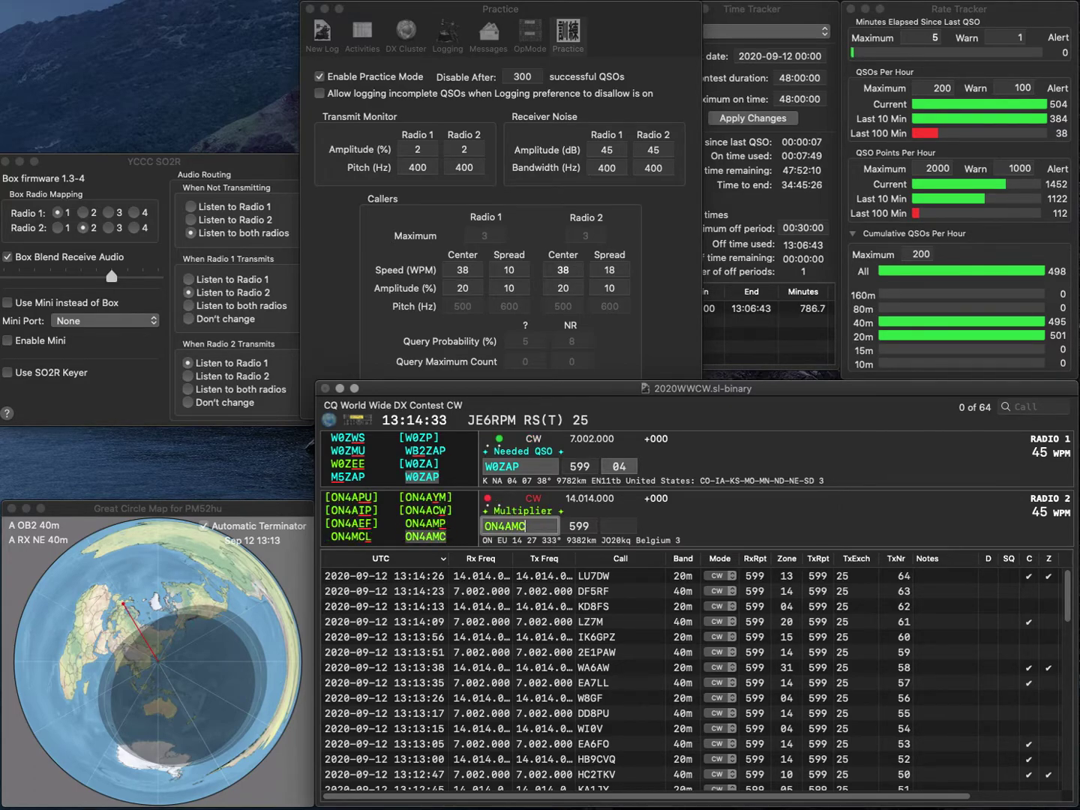
key(Return)
key(Tab)
key(Return)
key(Tab)
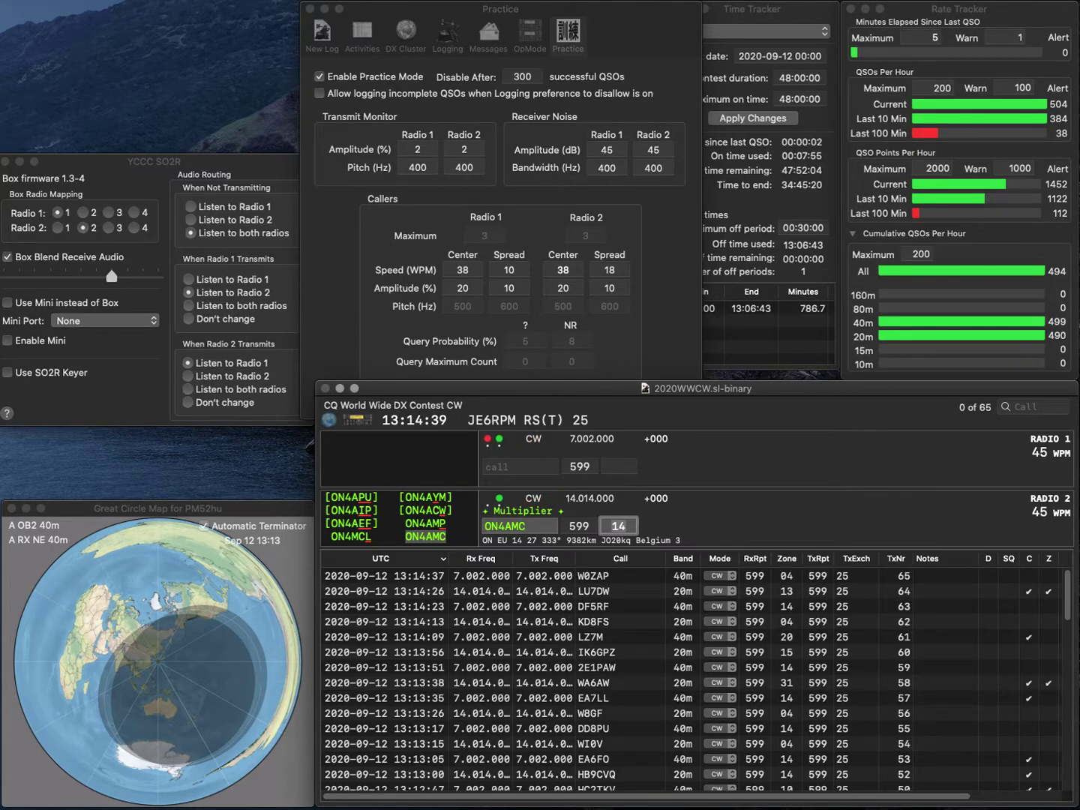
key(Return)
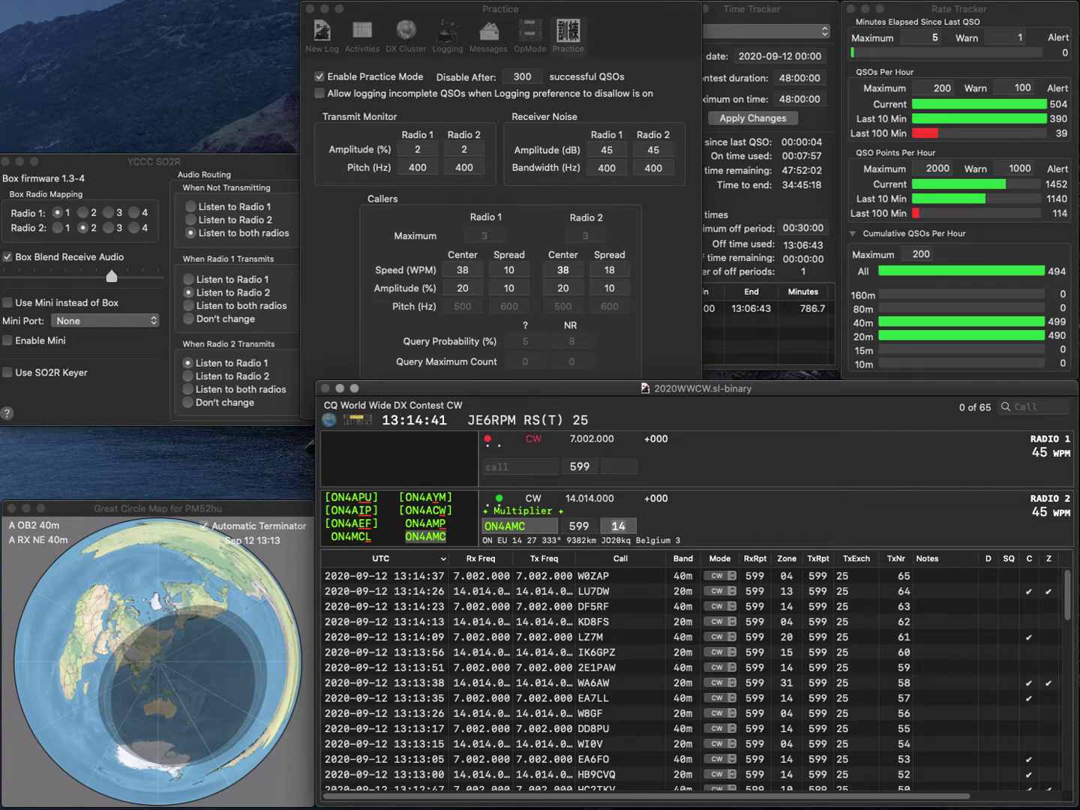
text(AC)
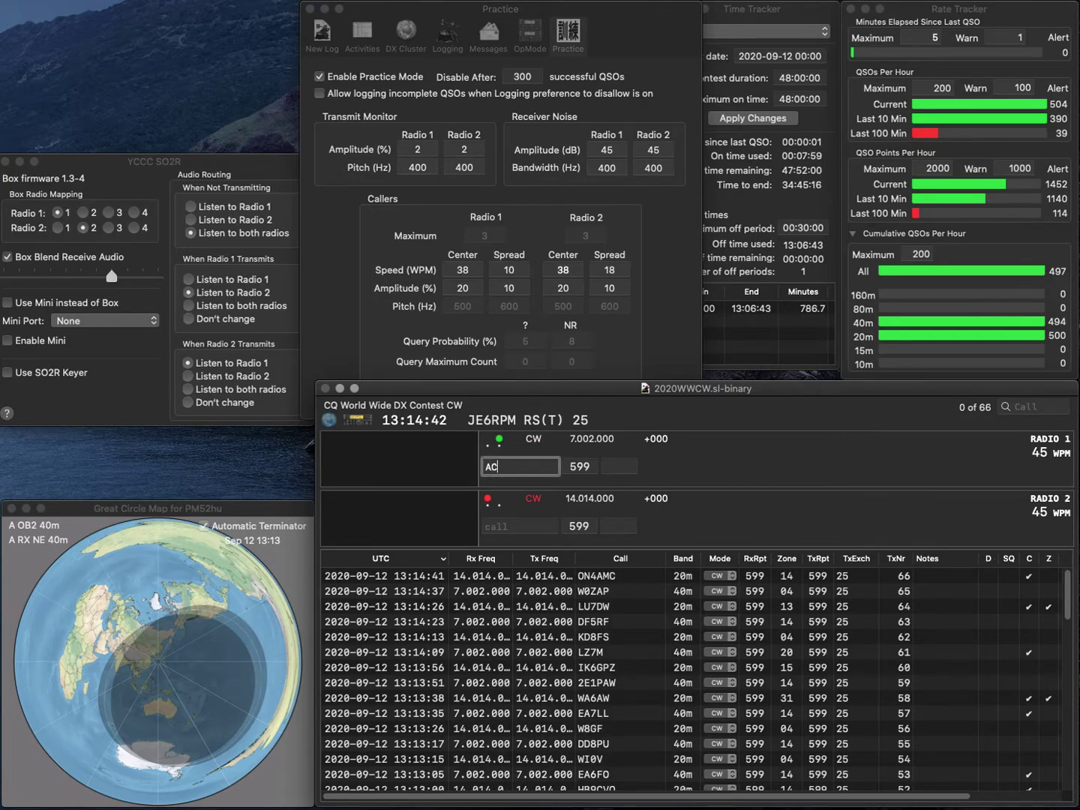
text(8JW)
key(Return)
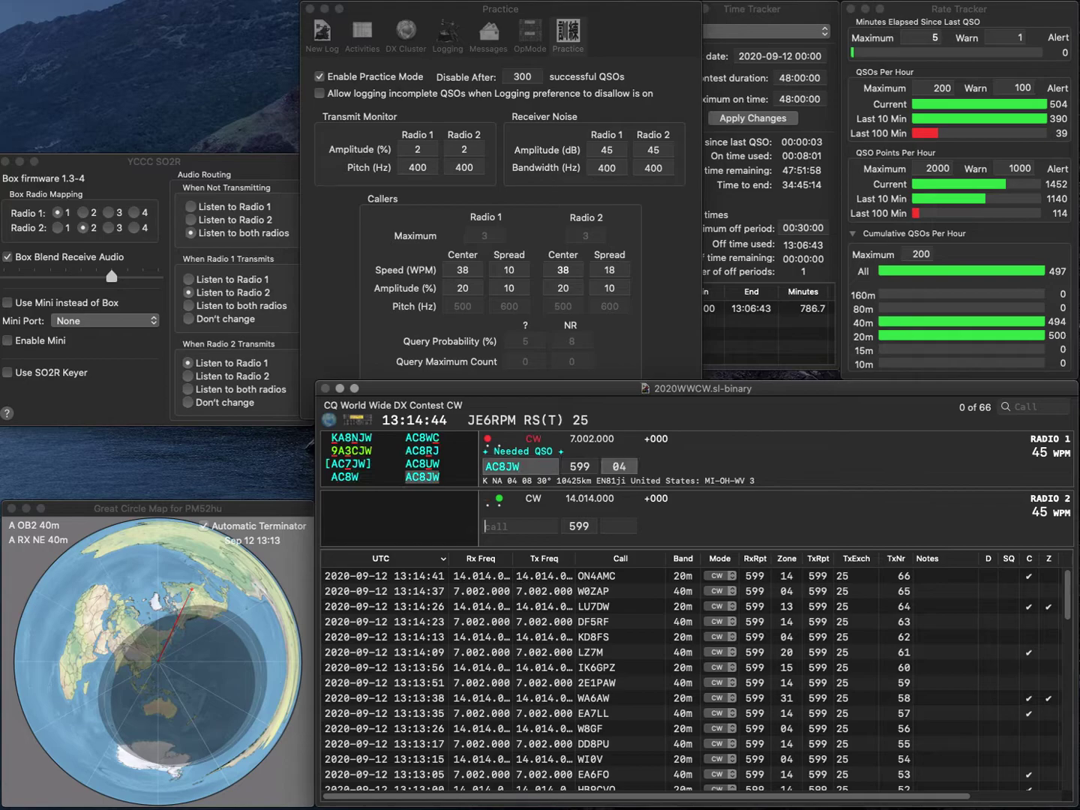
text(YAA)
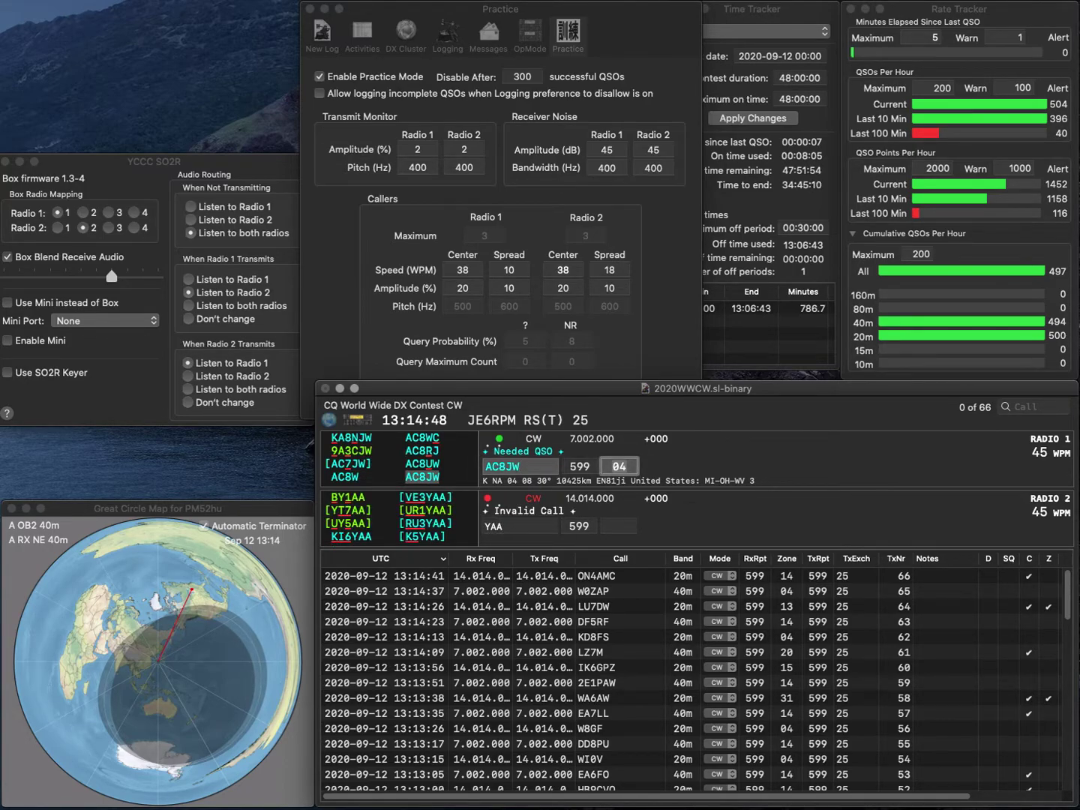
key(Return)
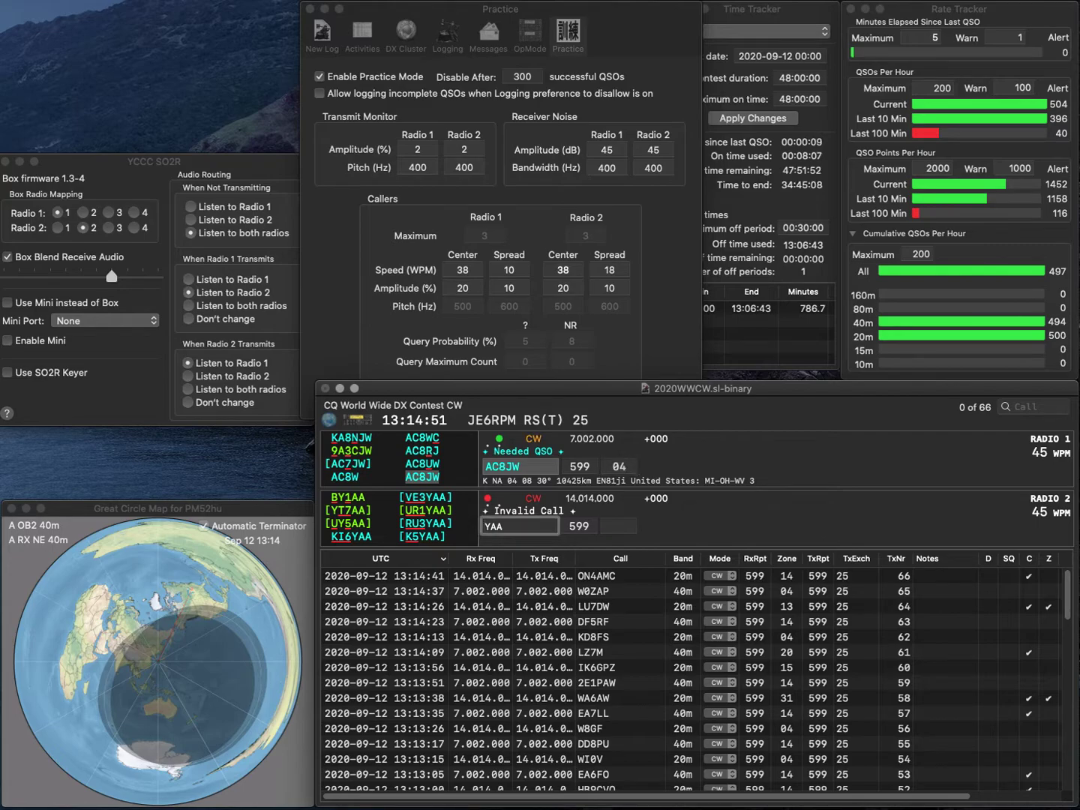
text(VE3)
key(Return)
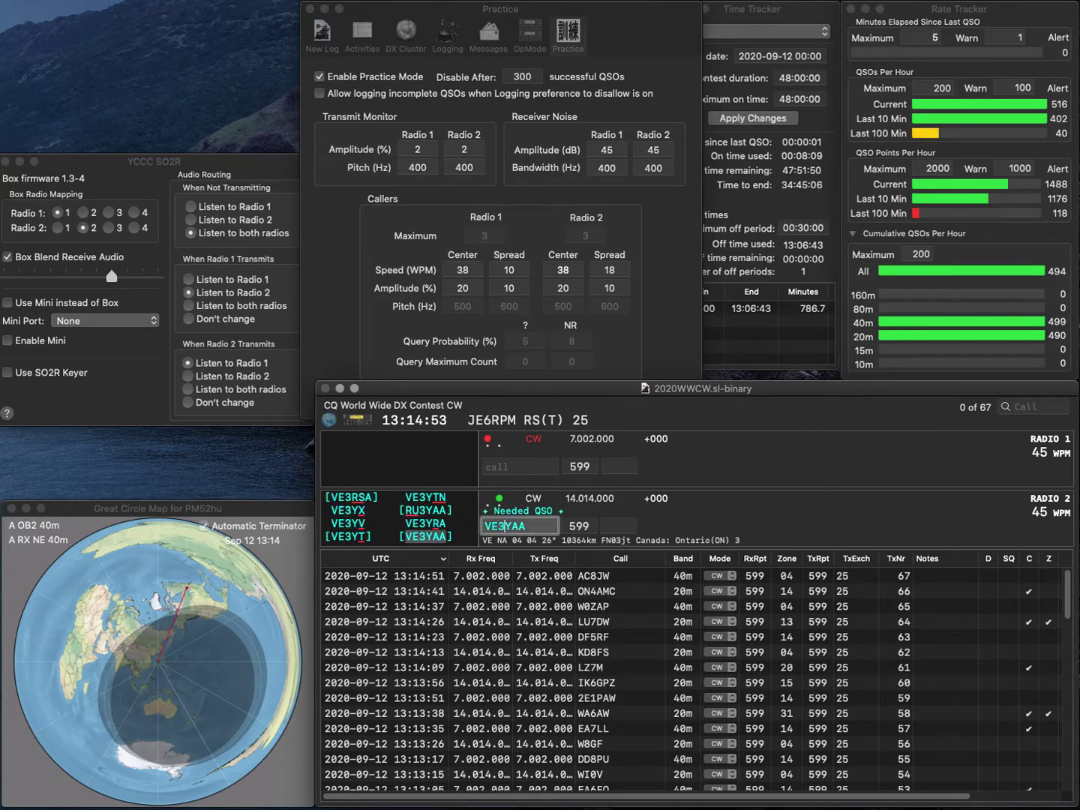
text(VE1)
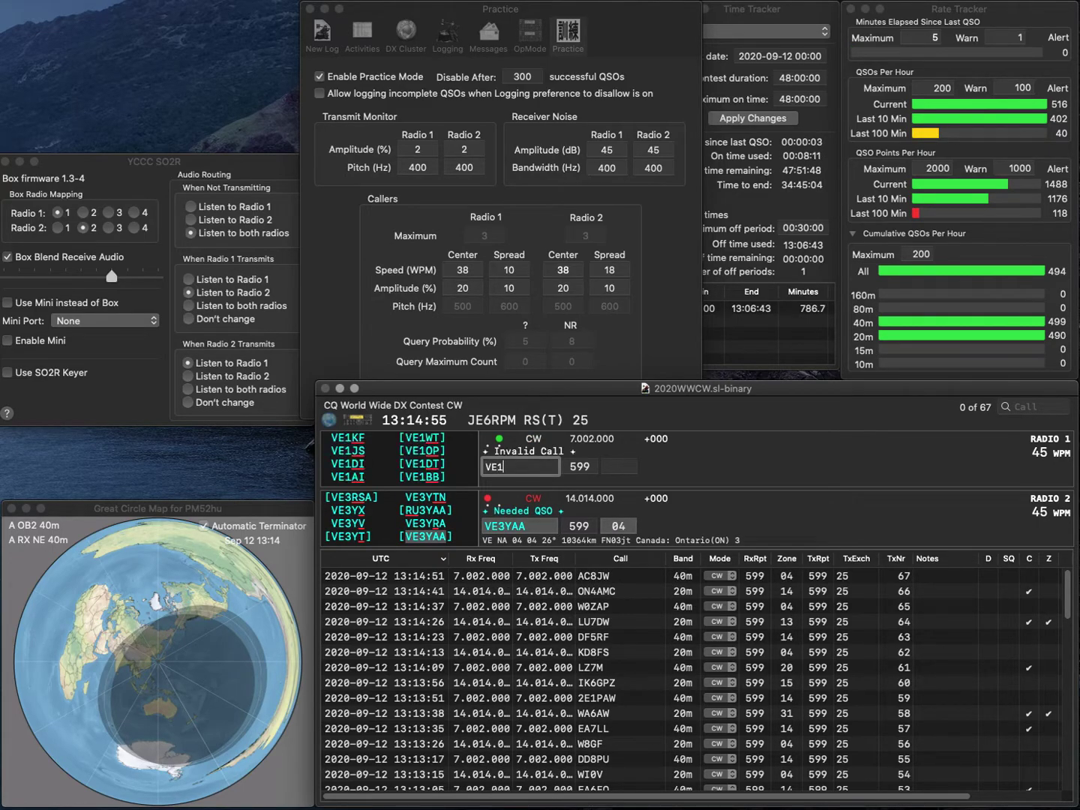
text(YVN)
key(Return)
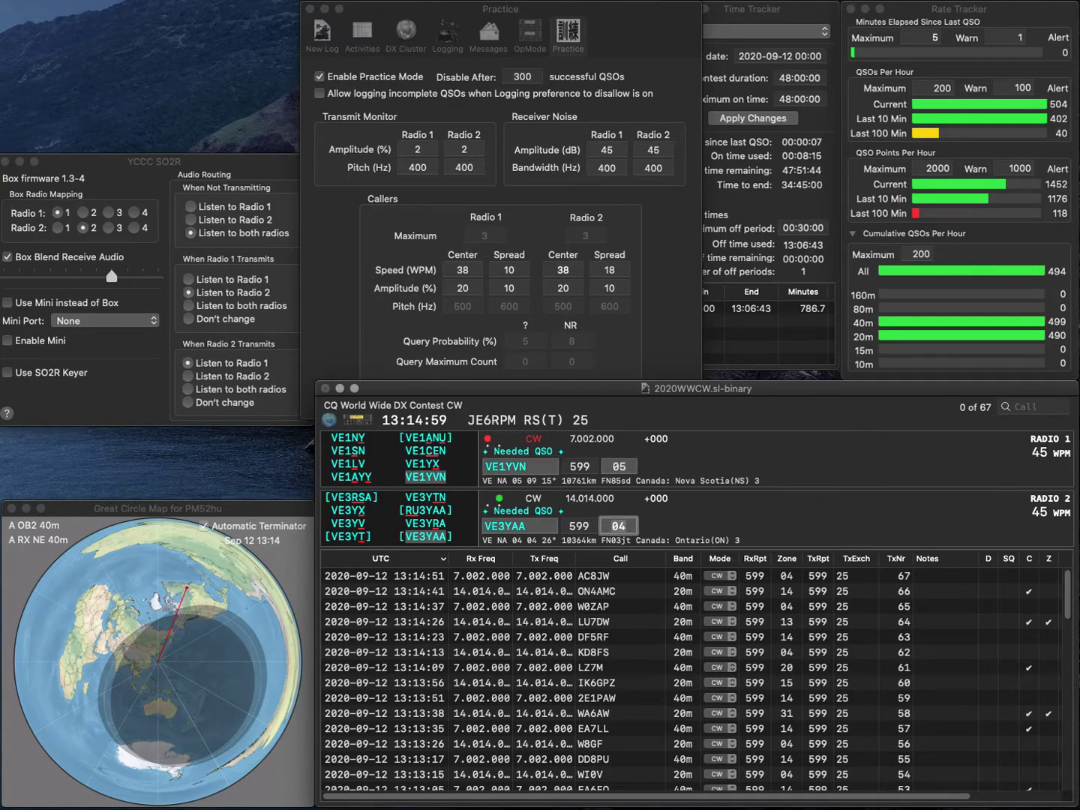
key(Return)
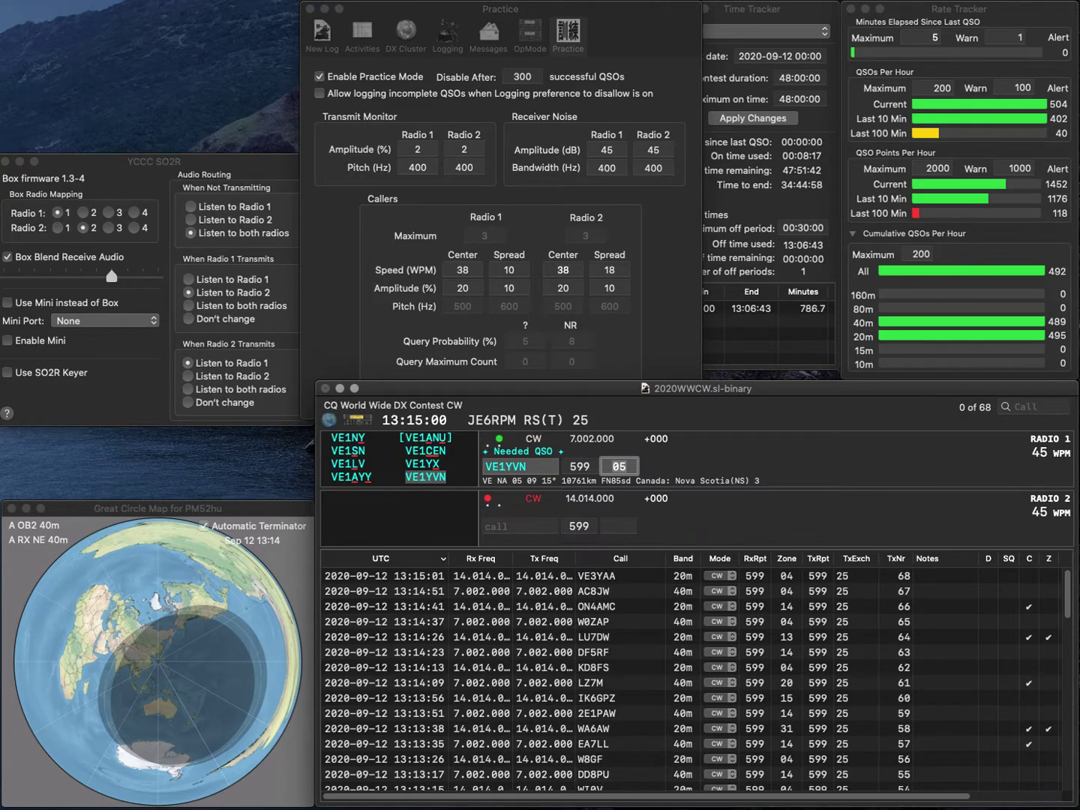
key(Return)
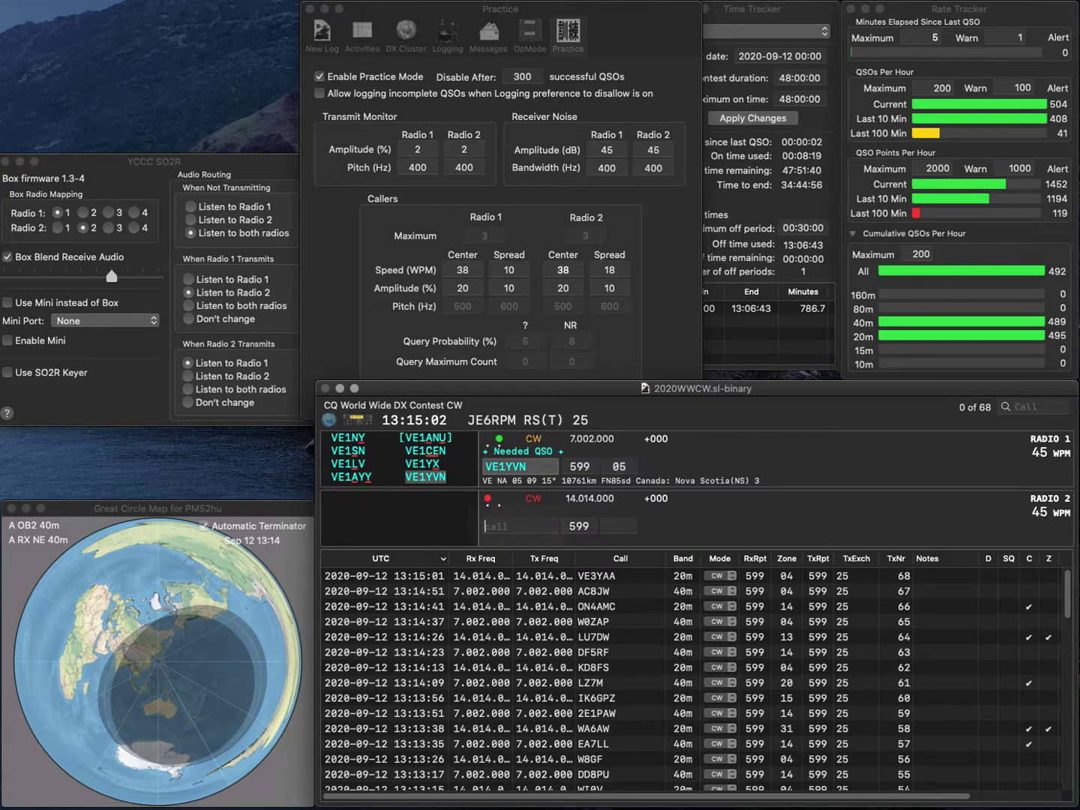
Enter the partial call ND on Radio 2 and VA2FO on Radio 1, sending VA2FO its exchange.
text(ND)
key(Return)
text(VA)
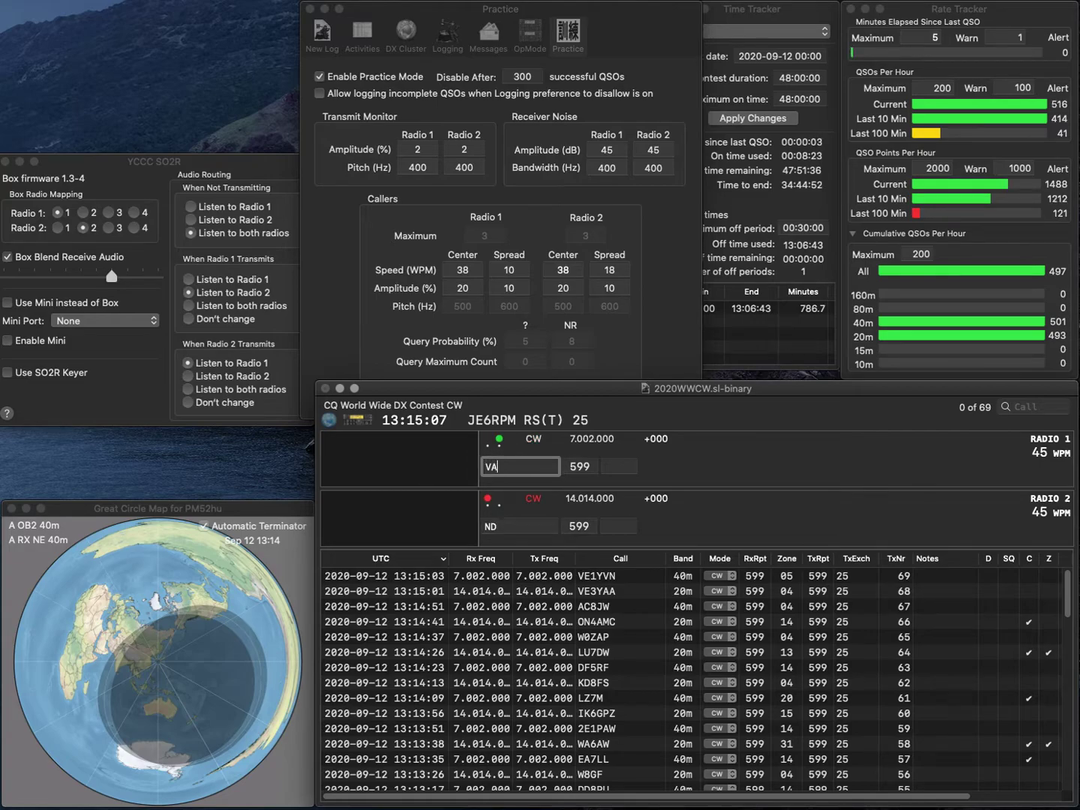
text(2FO)
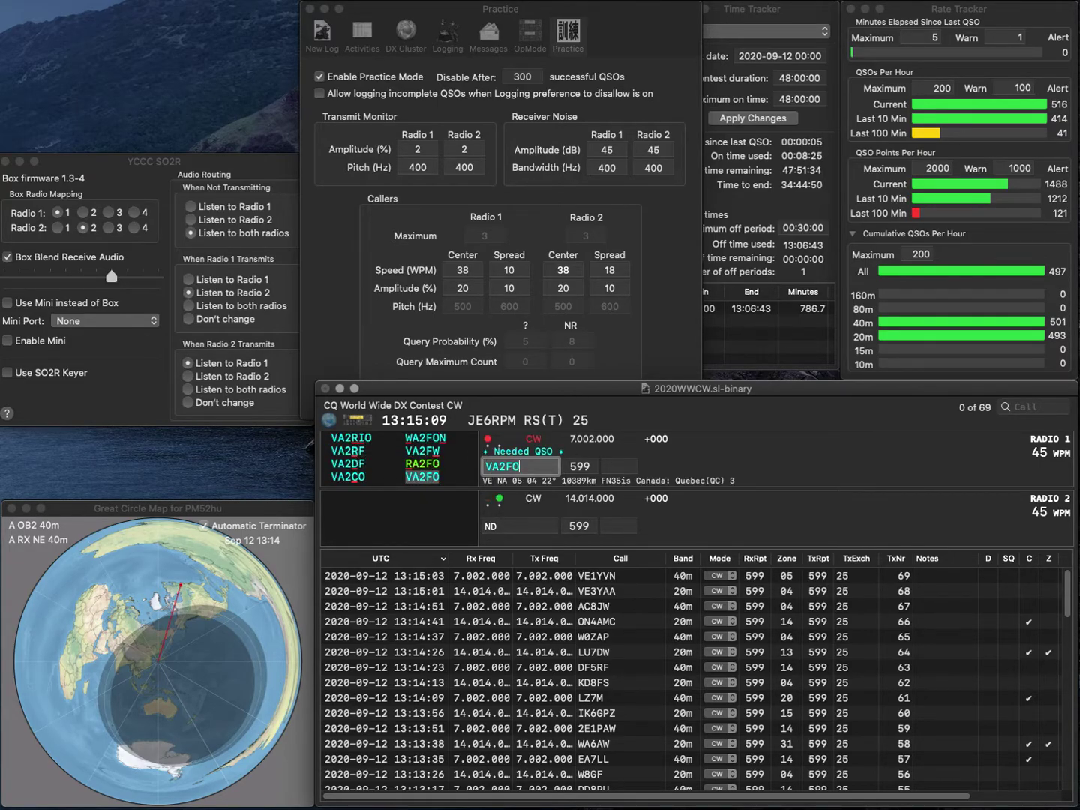
key(Return)
text(N4SSI)
key(Left)
key(Left)
key(Left)
text(4)
key(Return)
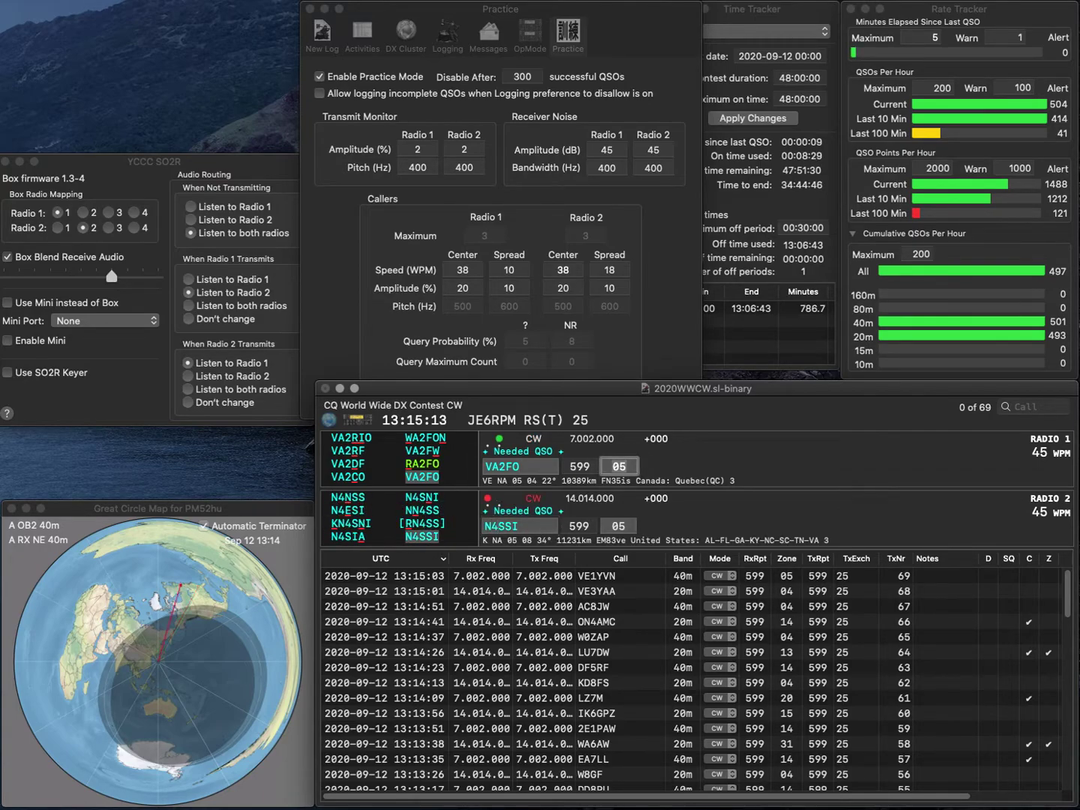
key(Return)
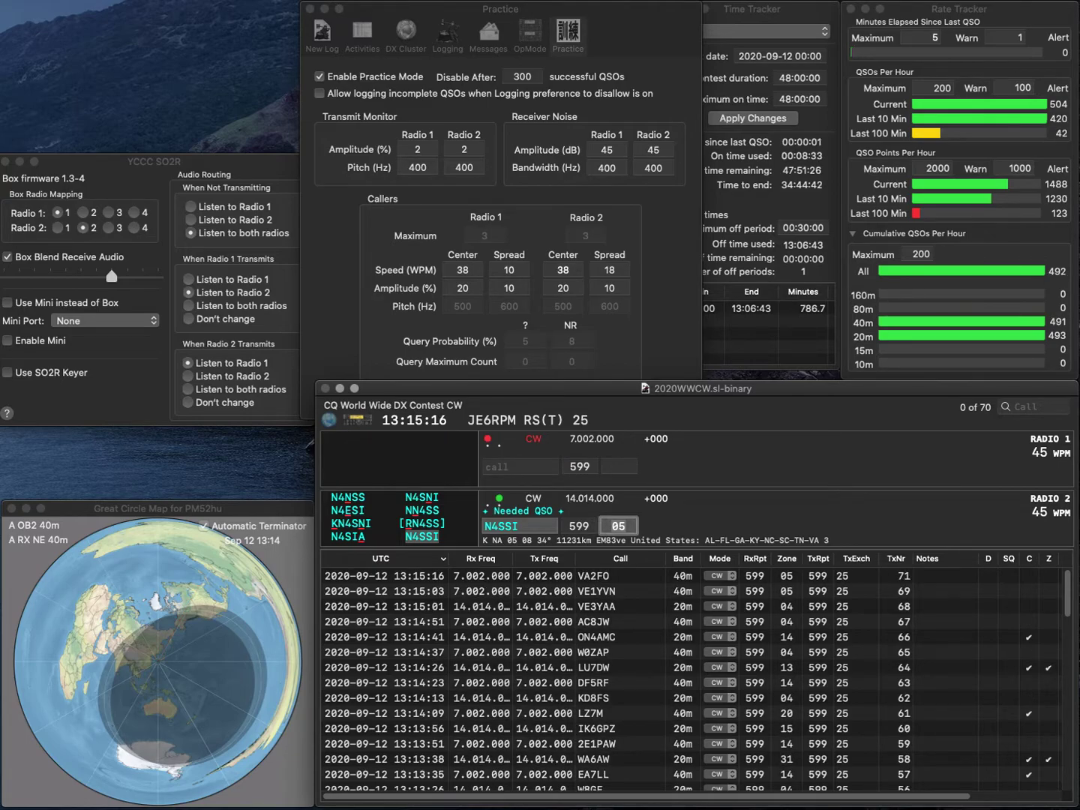
Log the N4SSI contact on Radio 2, and enter WA2LTM on Radio 1, sending its exchange.
key(Return)
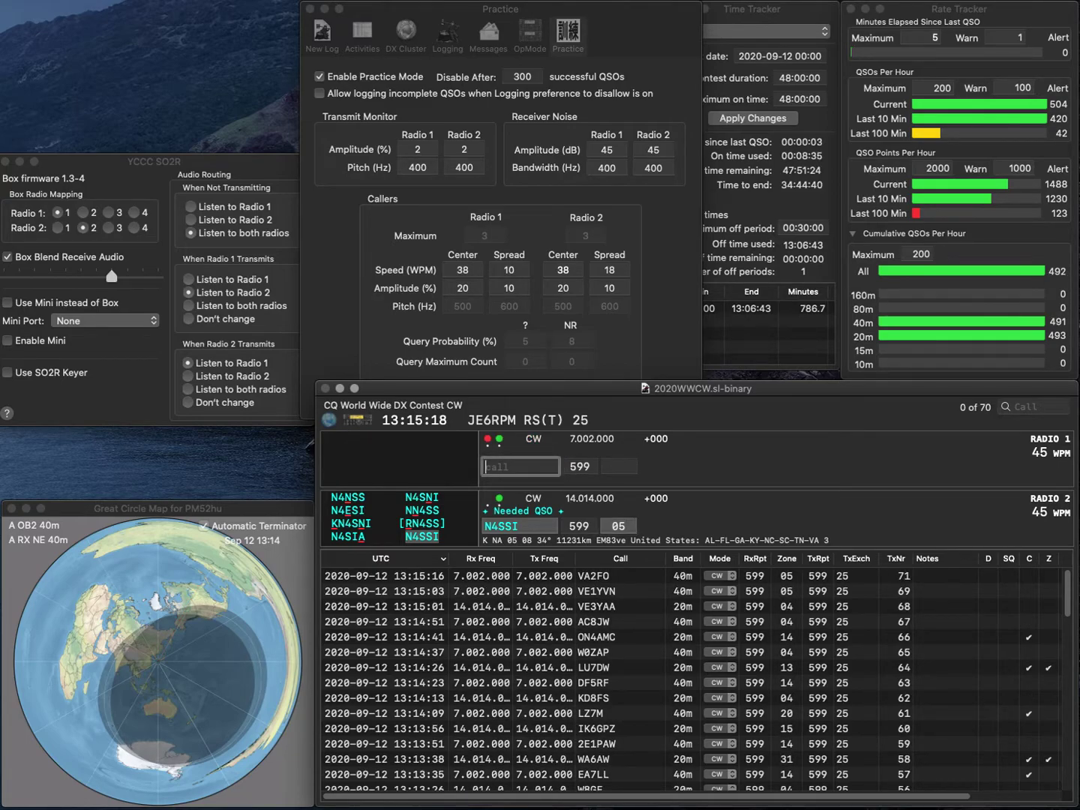
text(2LTM)
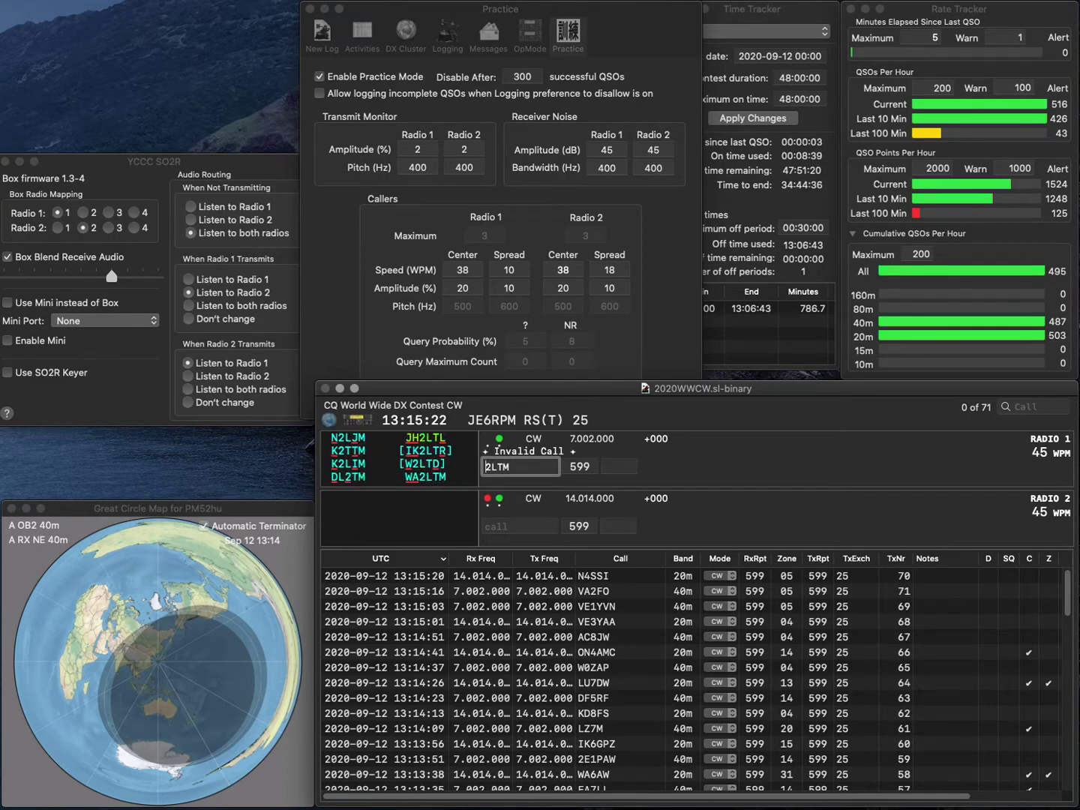
key(Home)
text(WA)
key(Return)
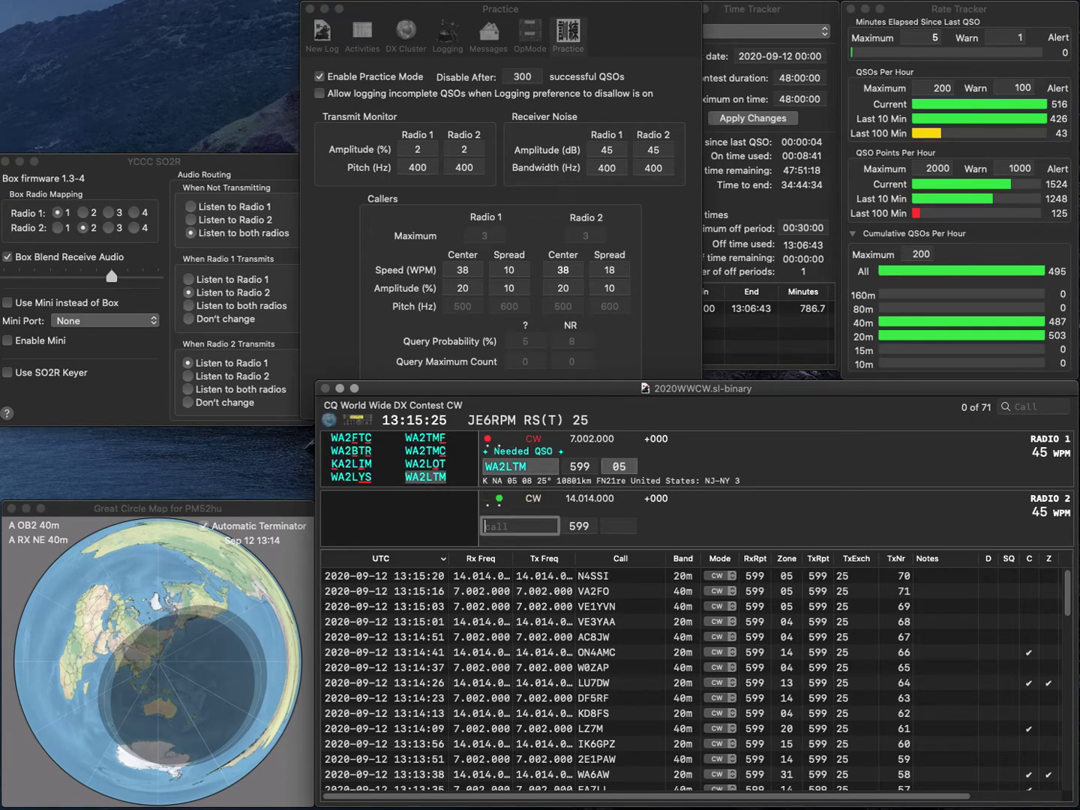
text(UA0C)
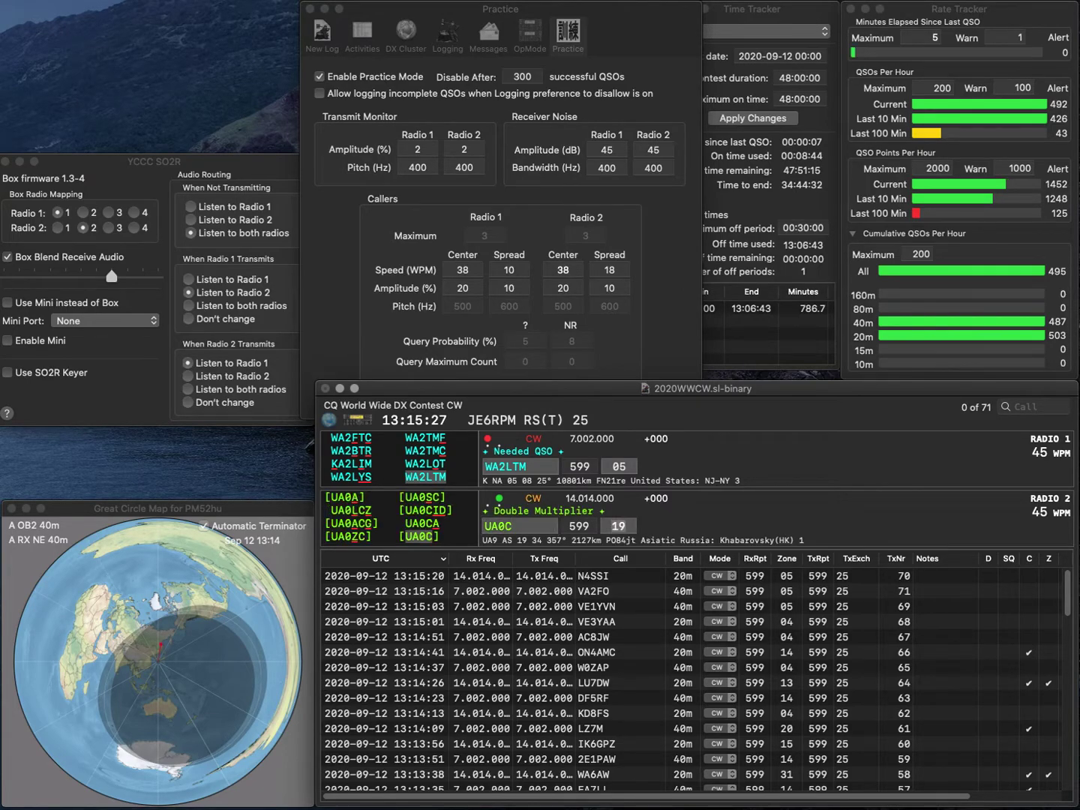
key(Return)
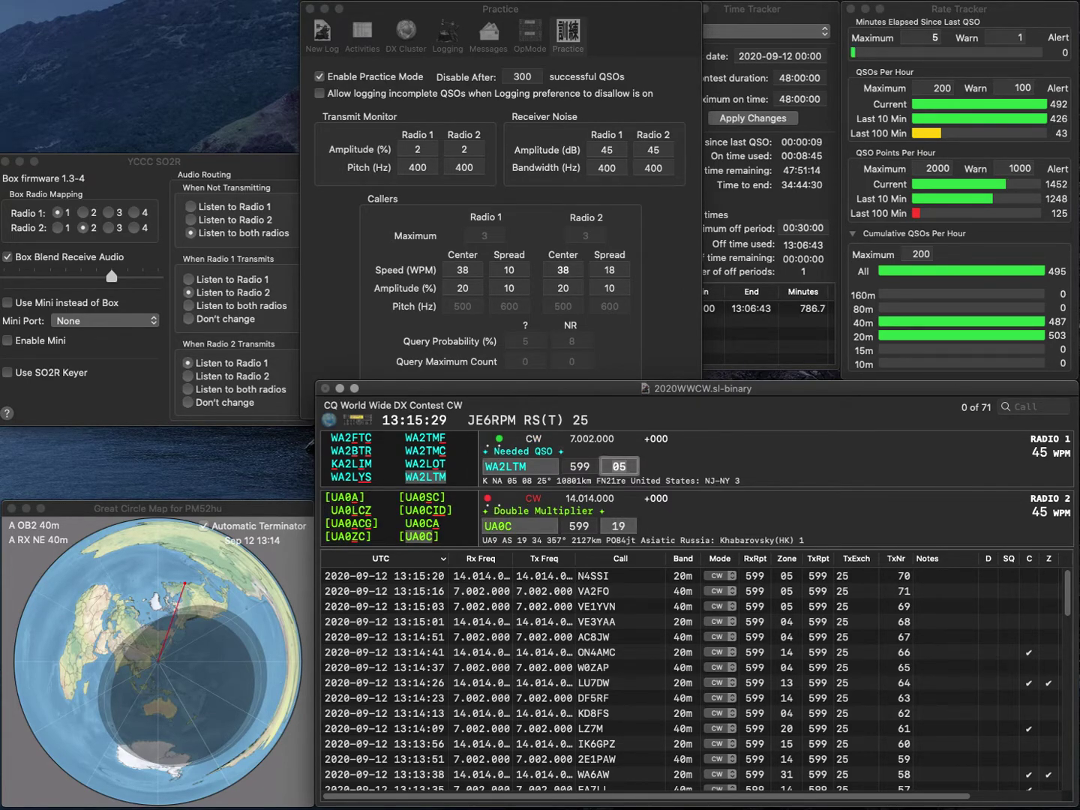
key(Return)
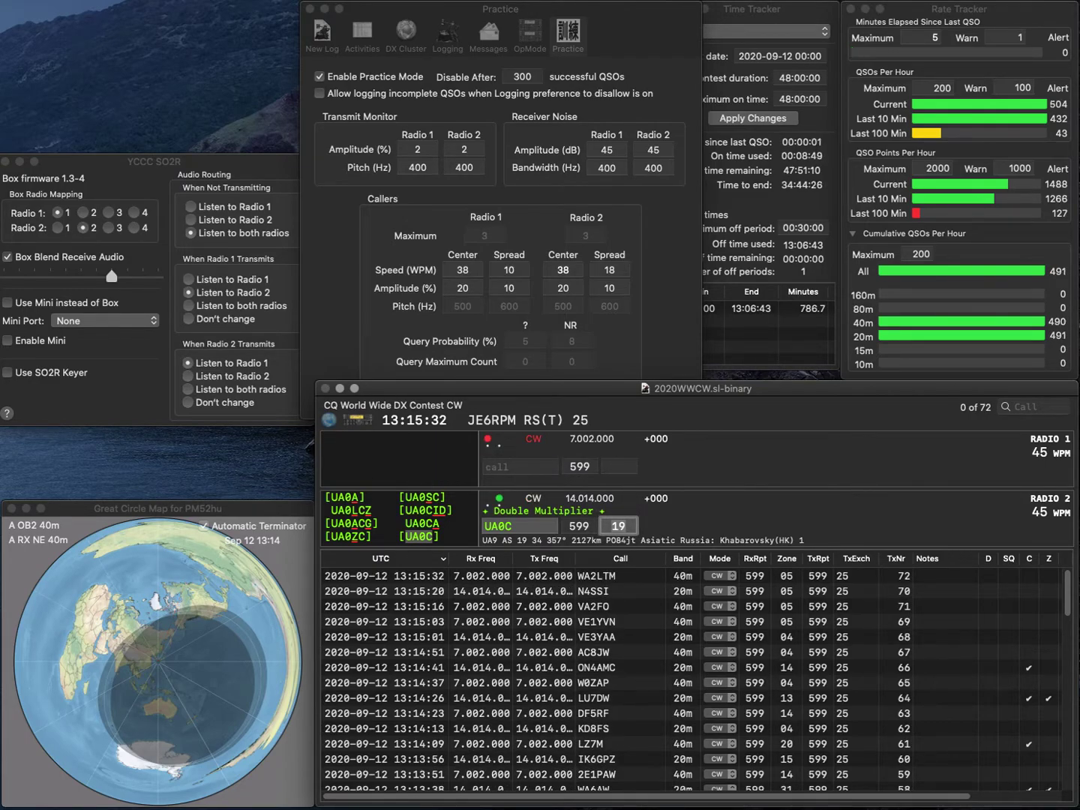
key(Return)
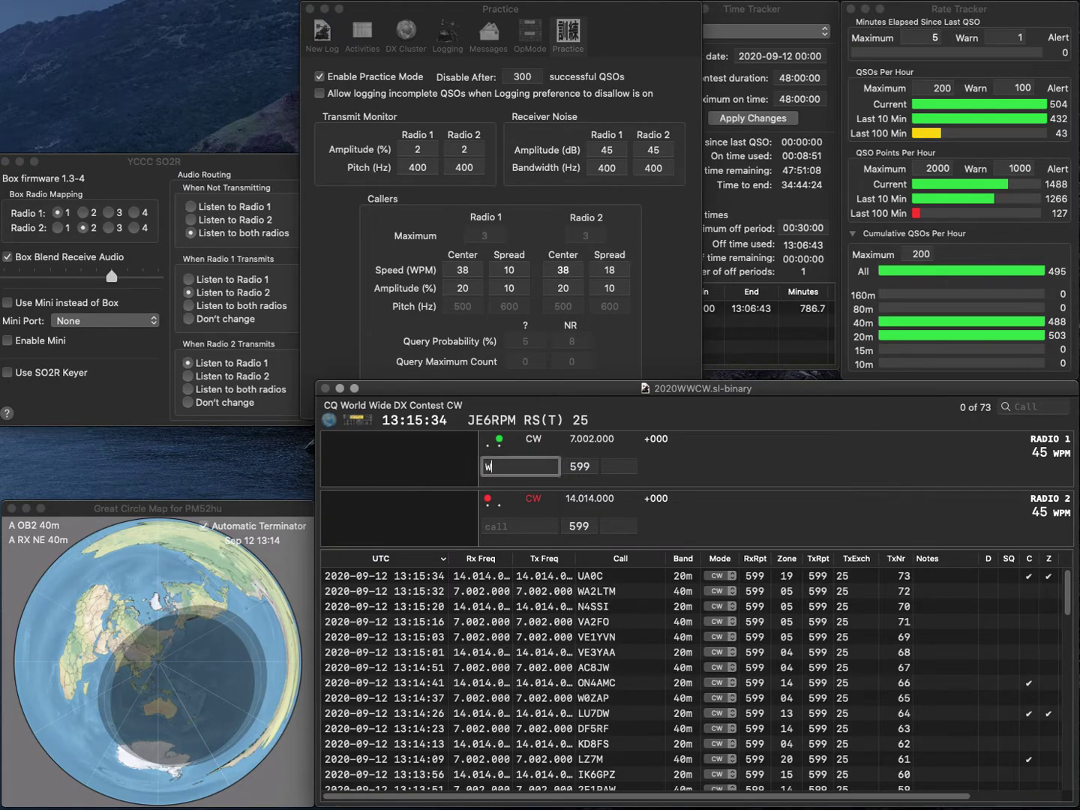
Enter the partial call W7C on Radio 1 and WB4X on Radio 2, sending an exchange on each radio.
text(7C)
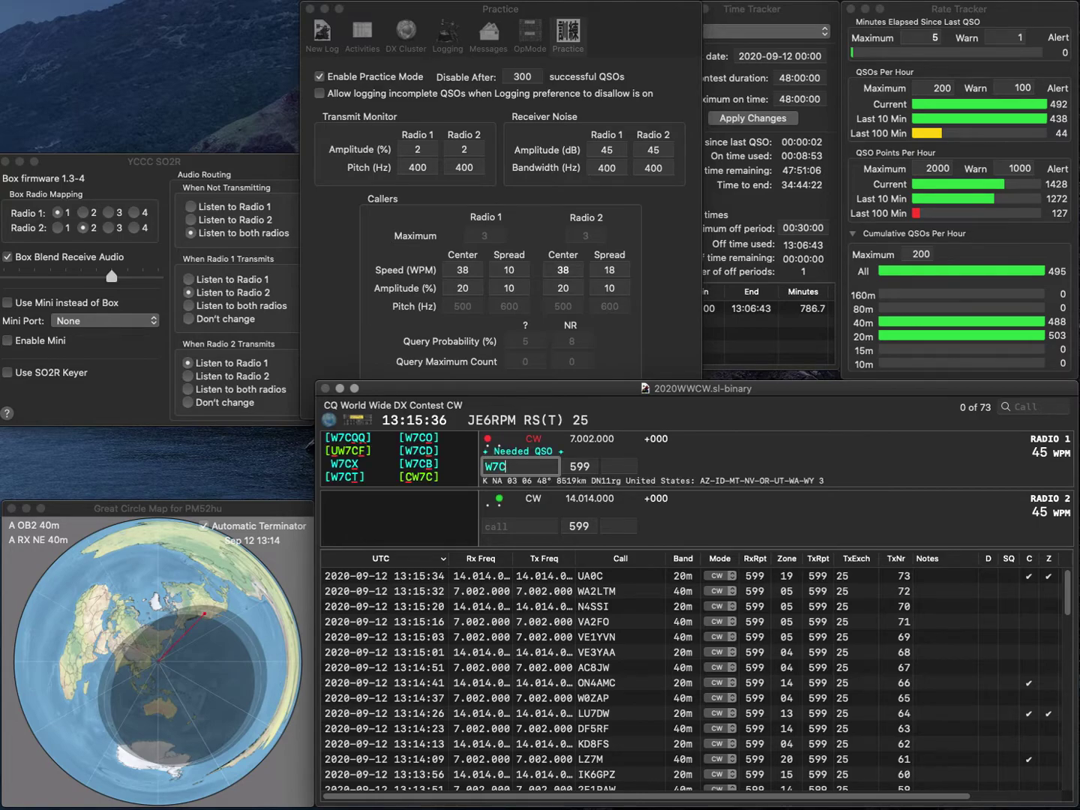
key(Return)
text(WB4X)
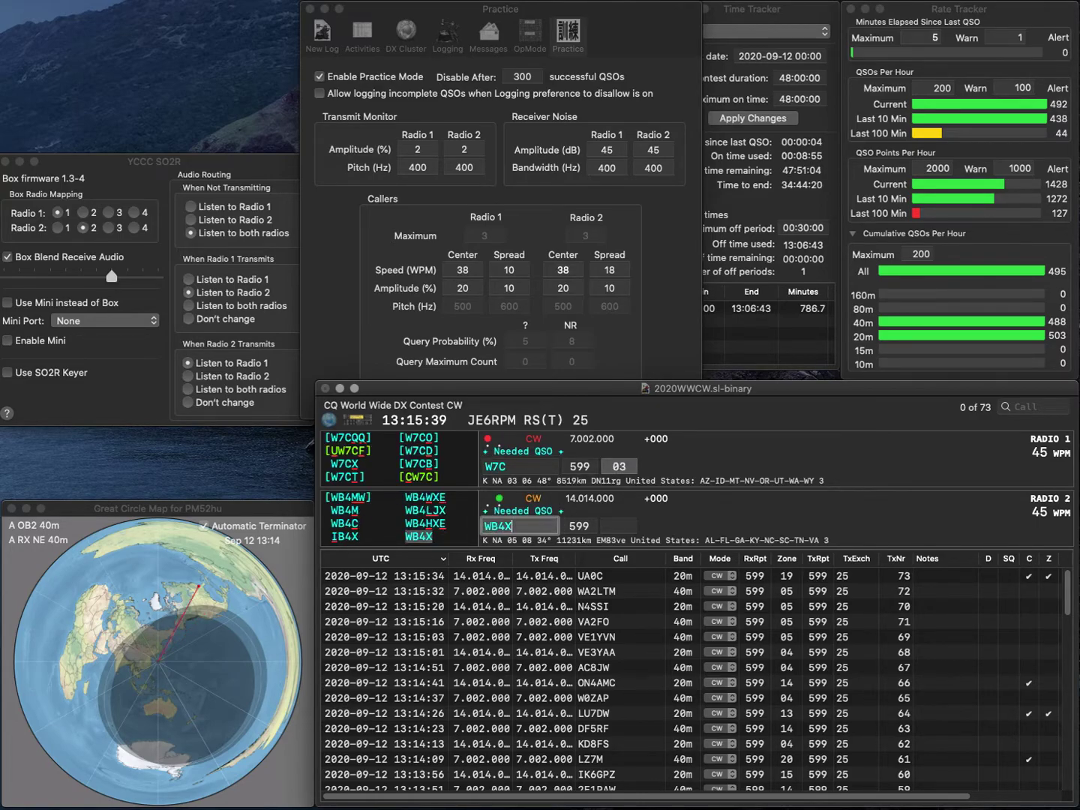
key(Return)
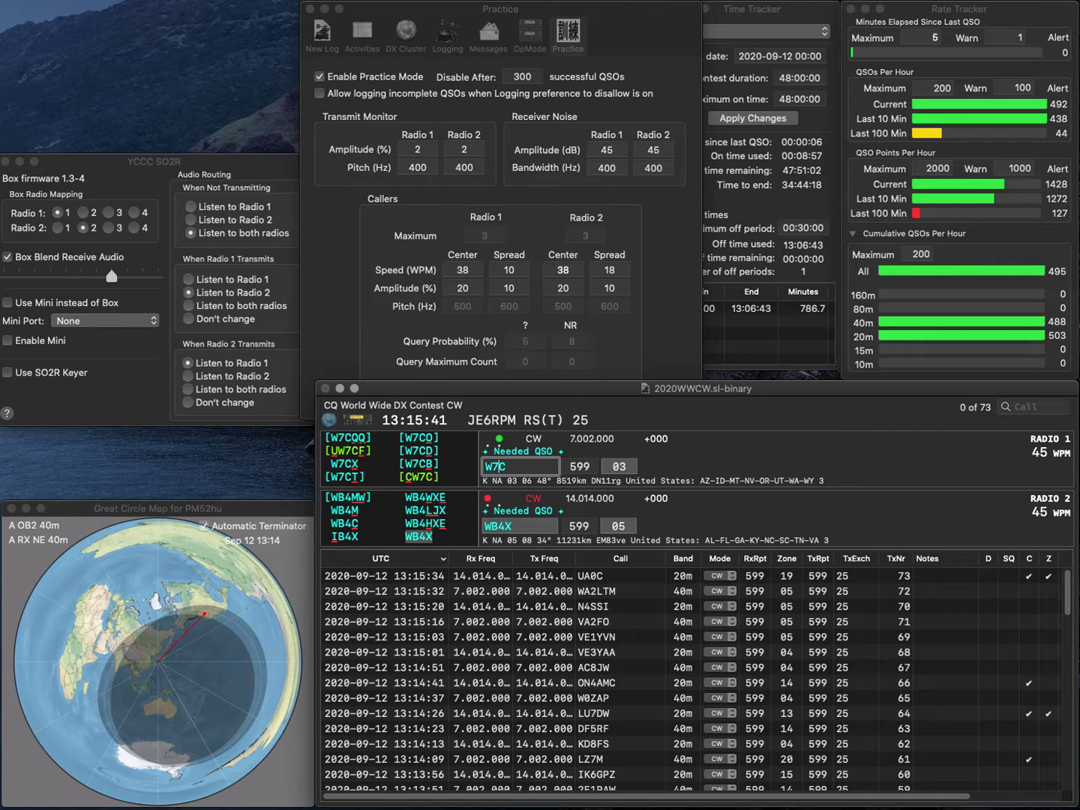
text(TV)
key(Return)
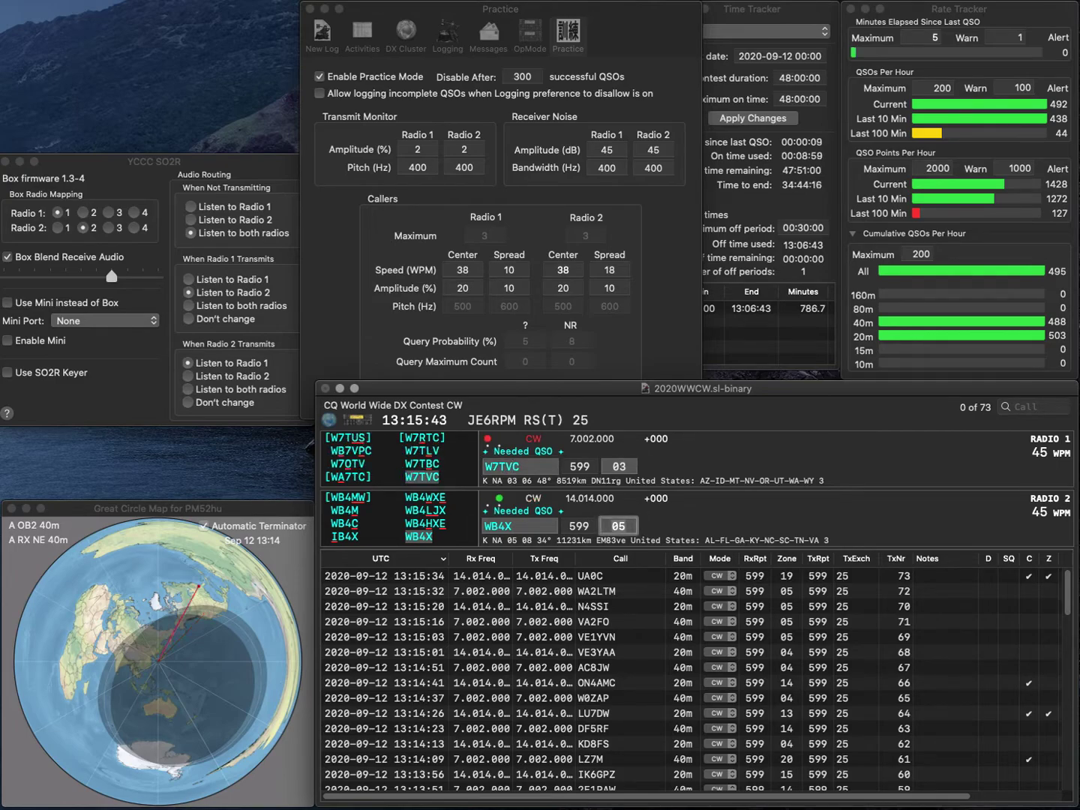
key(Return)
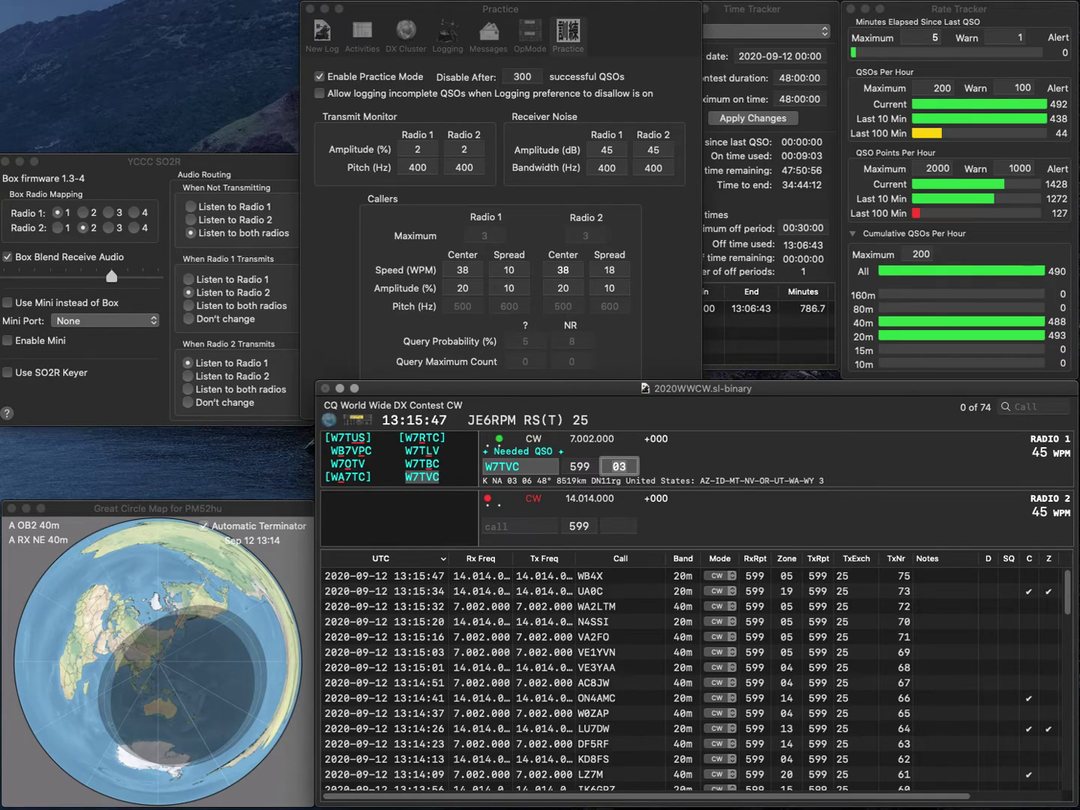
key(Return)
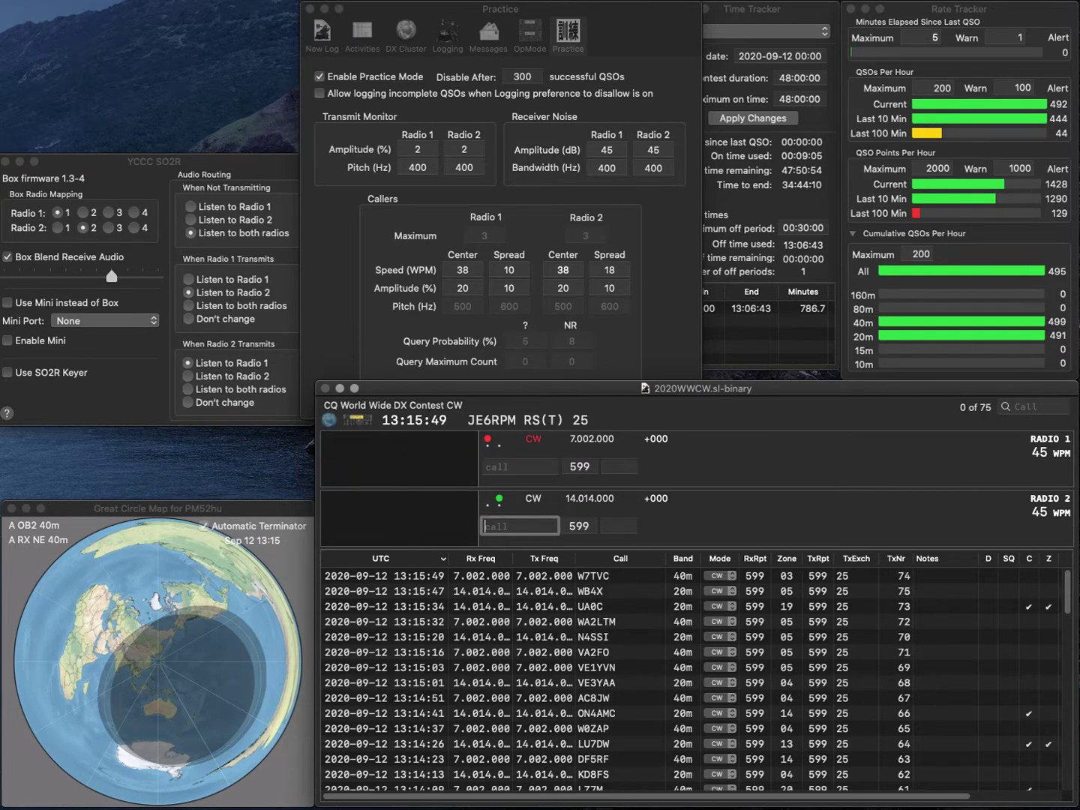
text(OZ)
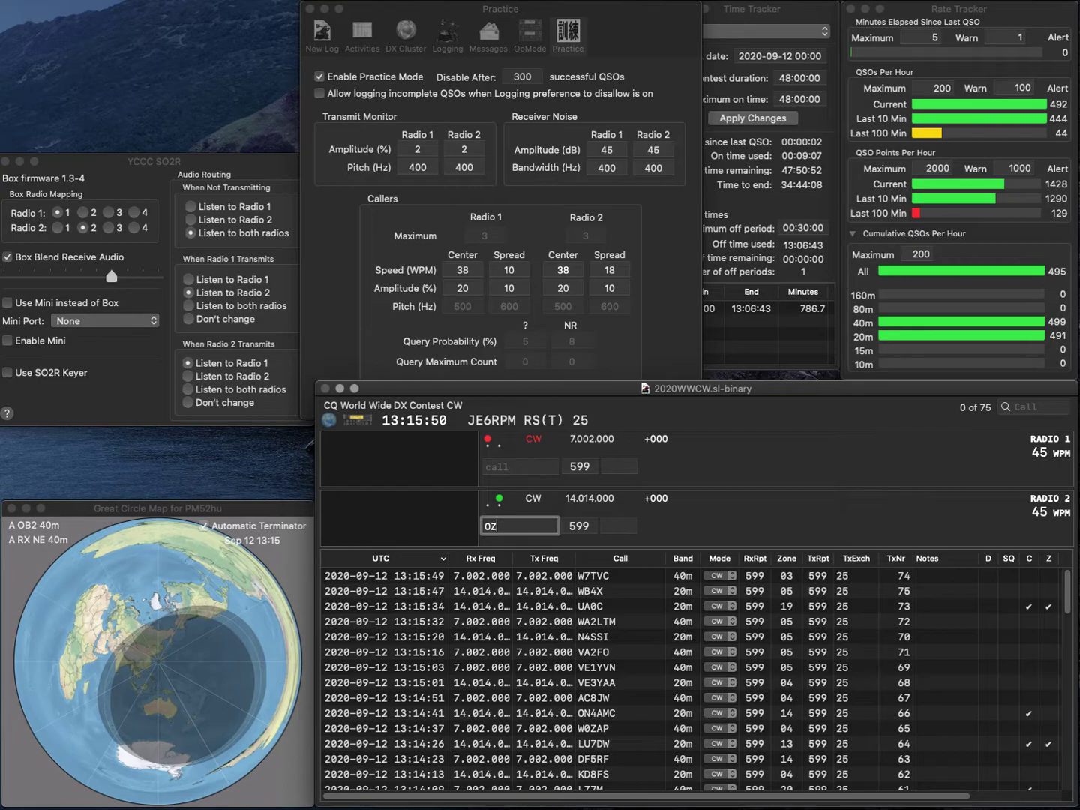
text(7AM)
key(Return)
text(T)
key(Return)
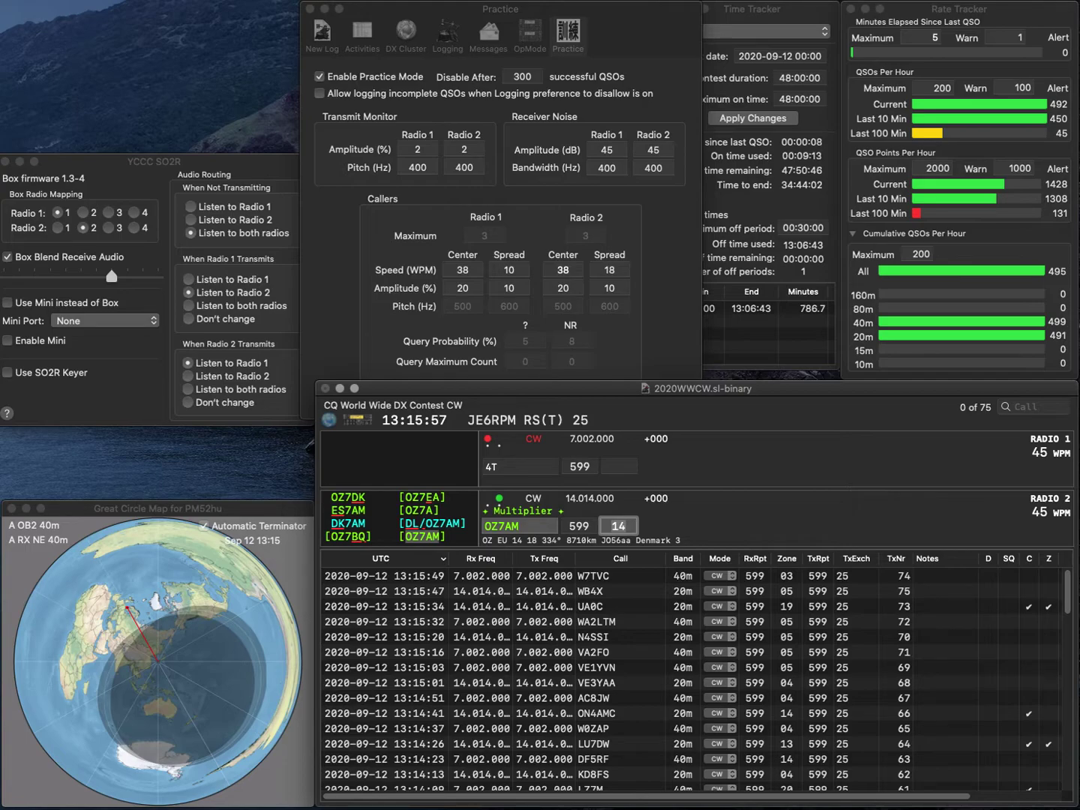
key(Return)
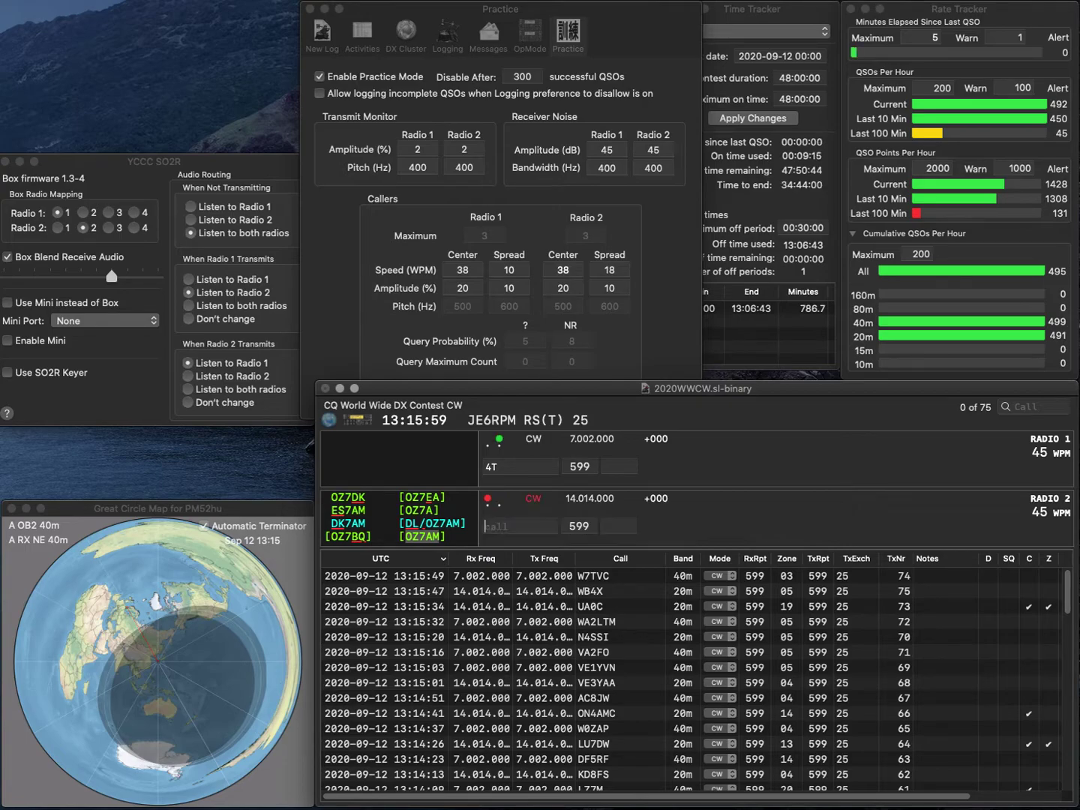
text(OG)
key(Return)
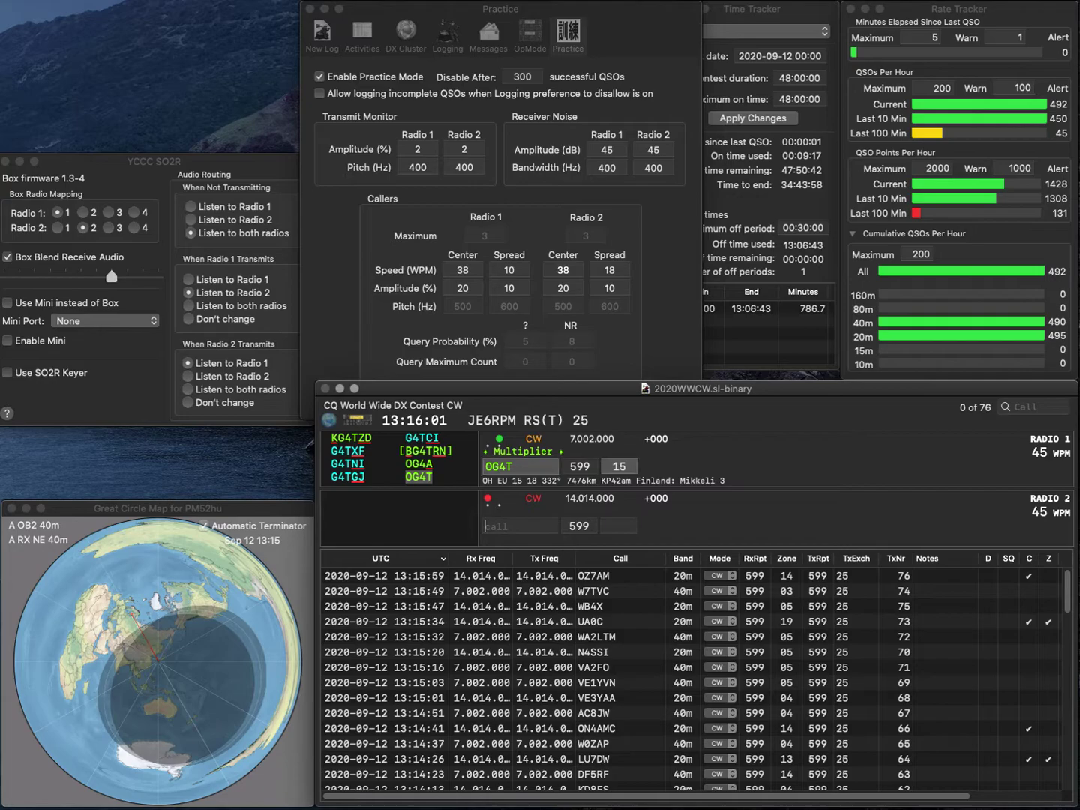
text(F4)
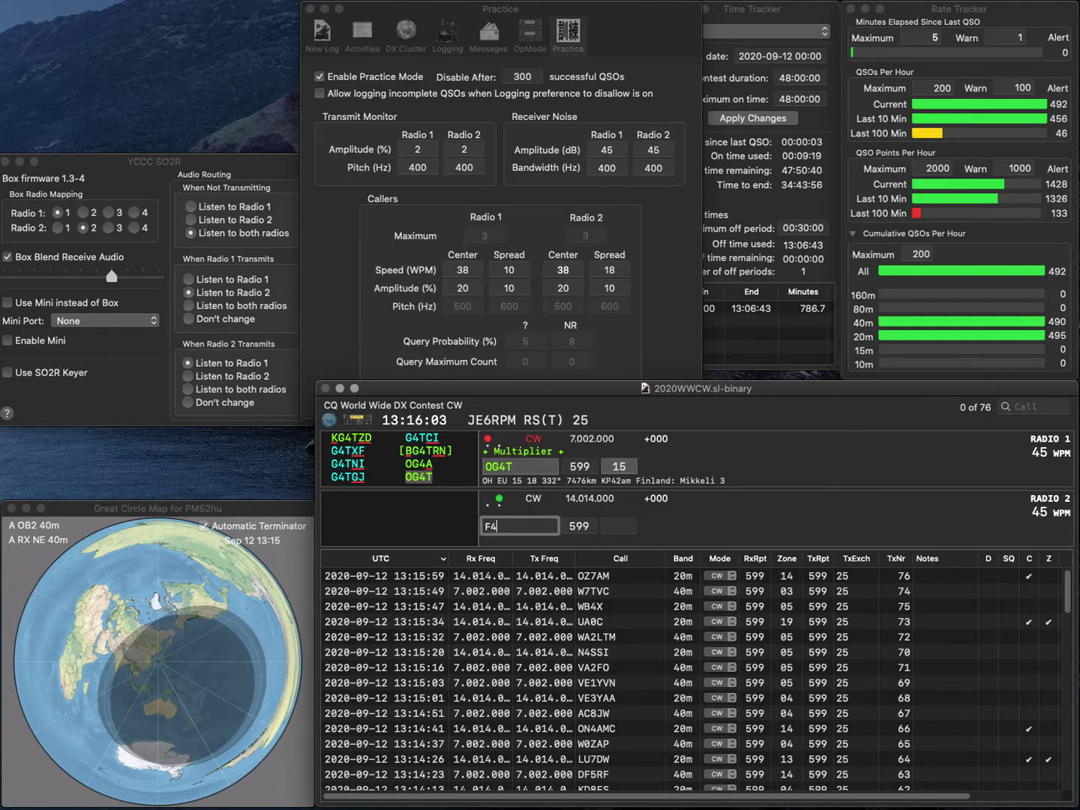
text(HMX/P)
key(space)
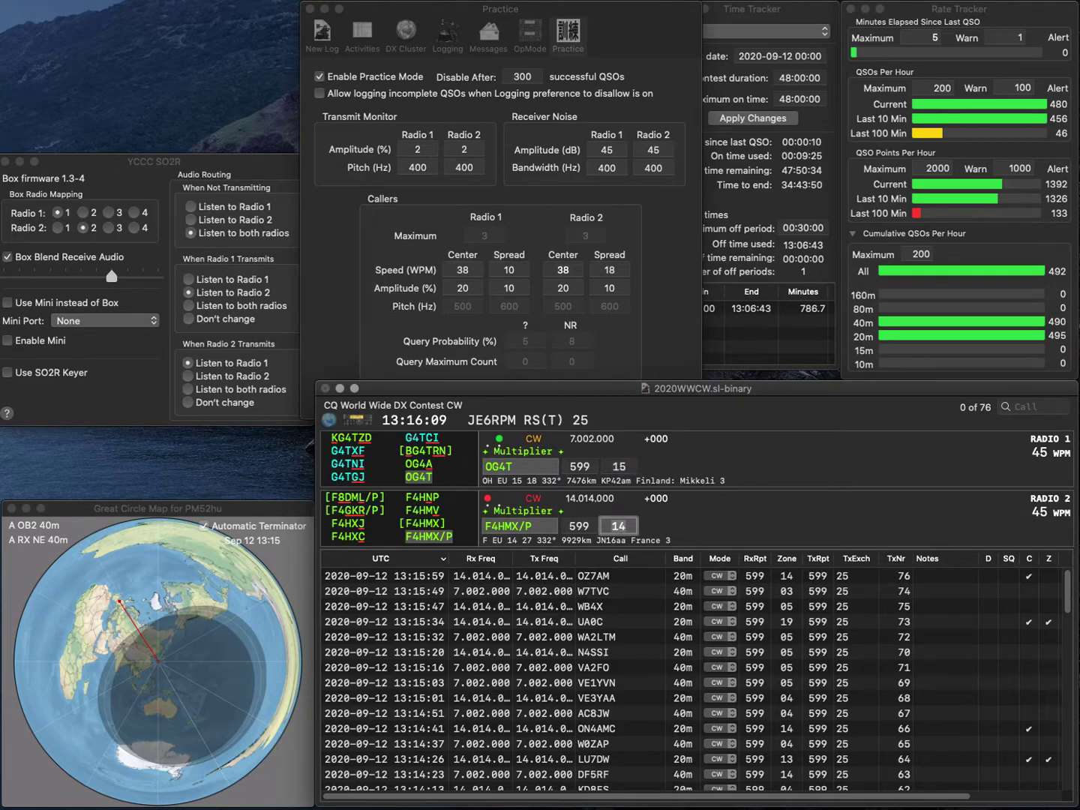
key(Return)
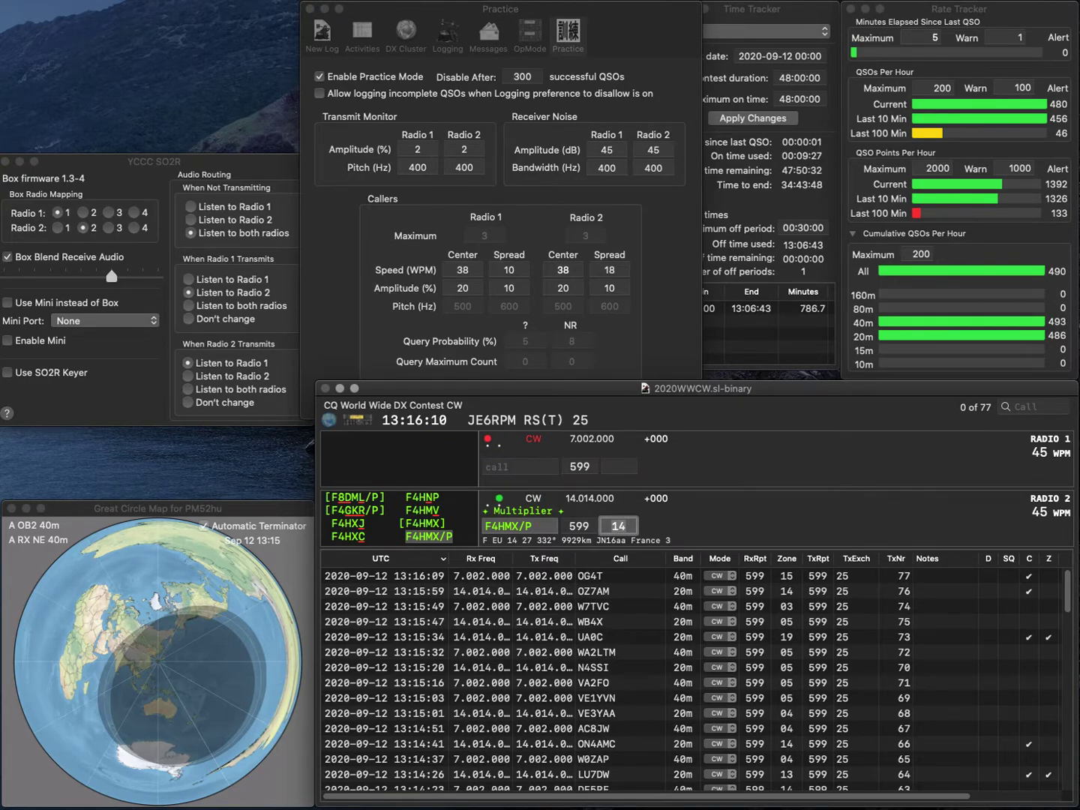
key(Return)
text(KM4IYW)
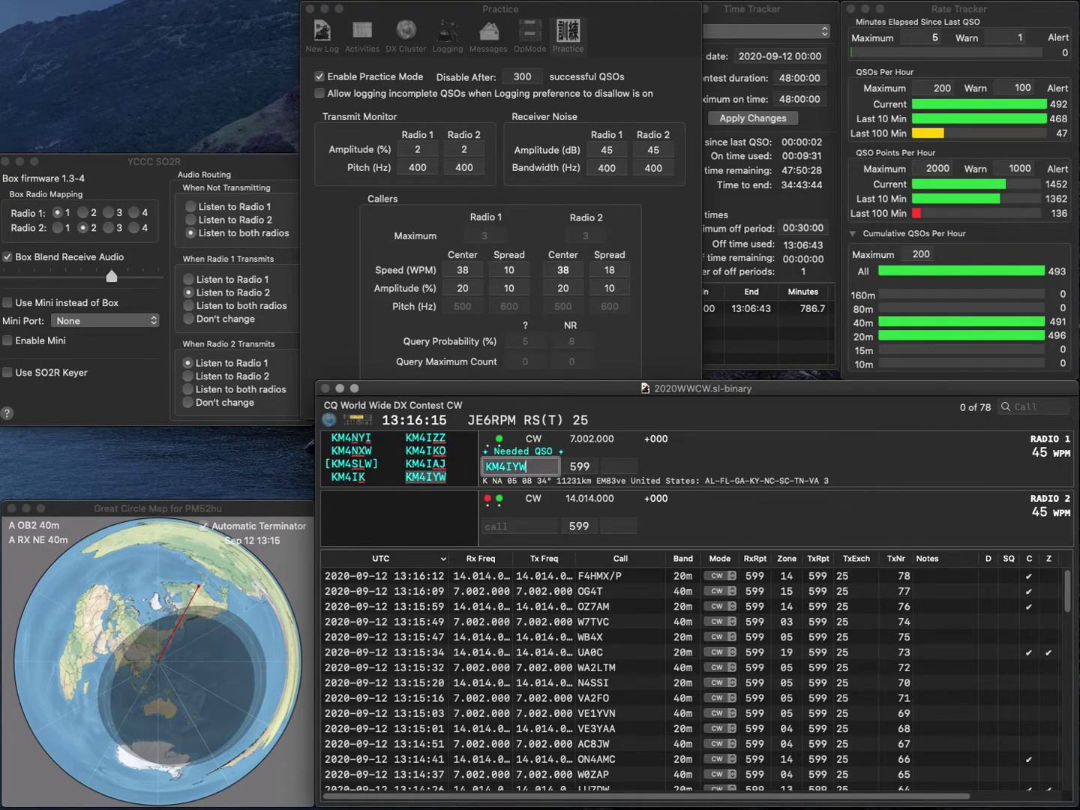
key(Return)
text(DL)
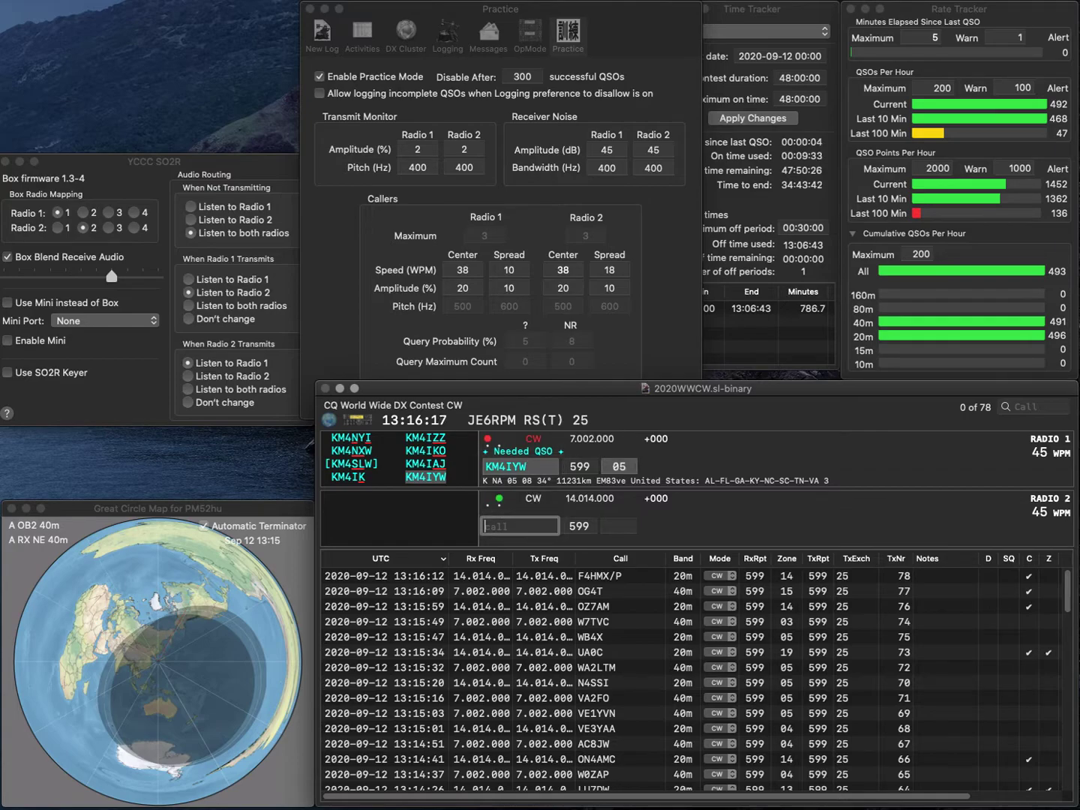
text(0FR)
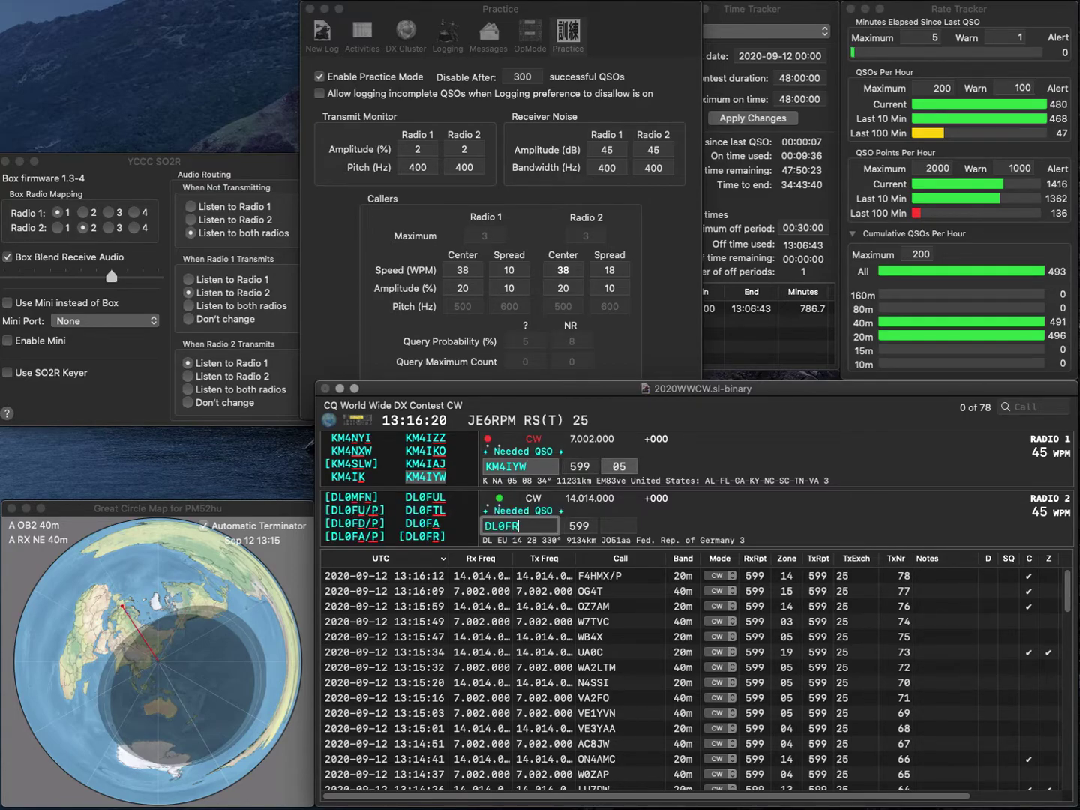
key(Return)
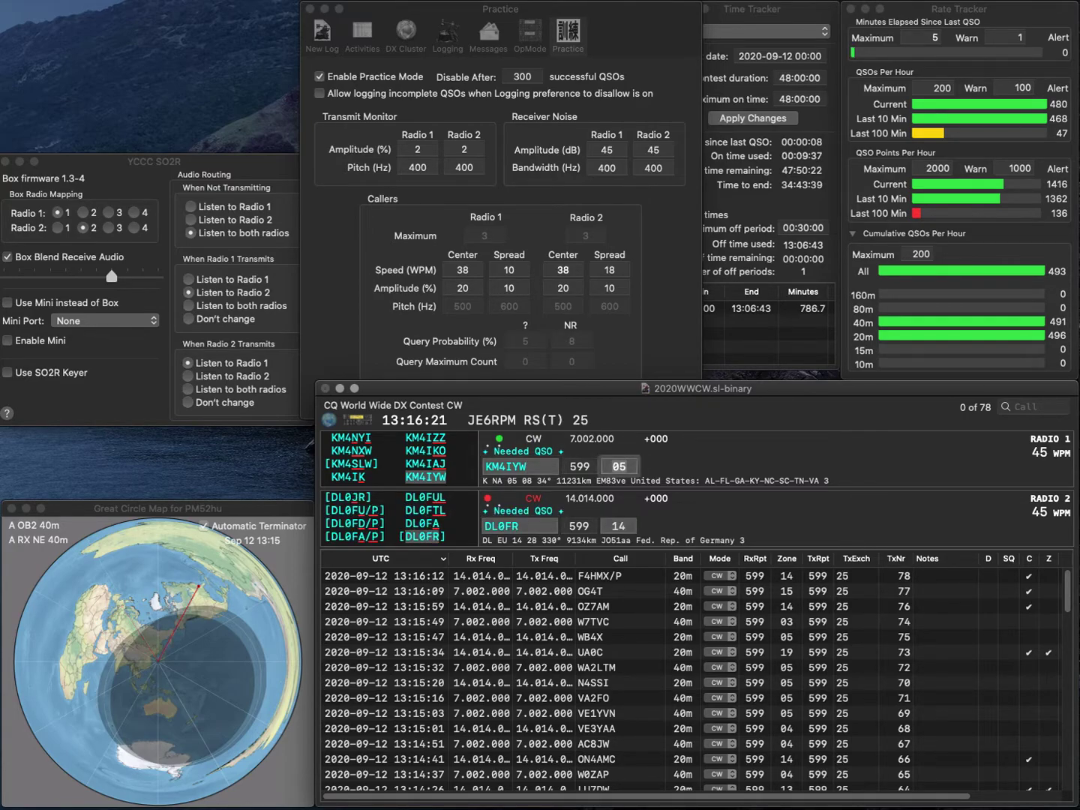
key(Return)
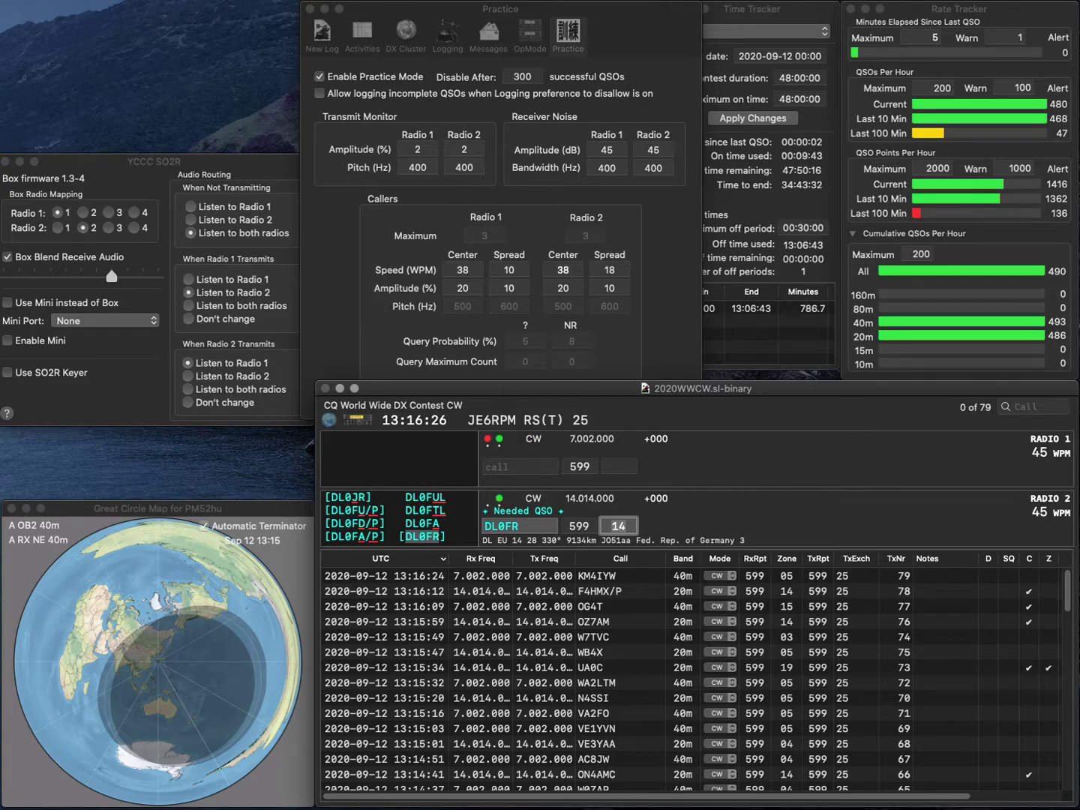
key(Return)
Enter N3SD on Radio 1, sending its exchange, and the partial call 4LX on Radio 2.
text(N3S)
text(N)
key(BackSpace)
text(D)
key(Return)
text(4LX)
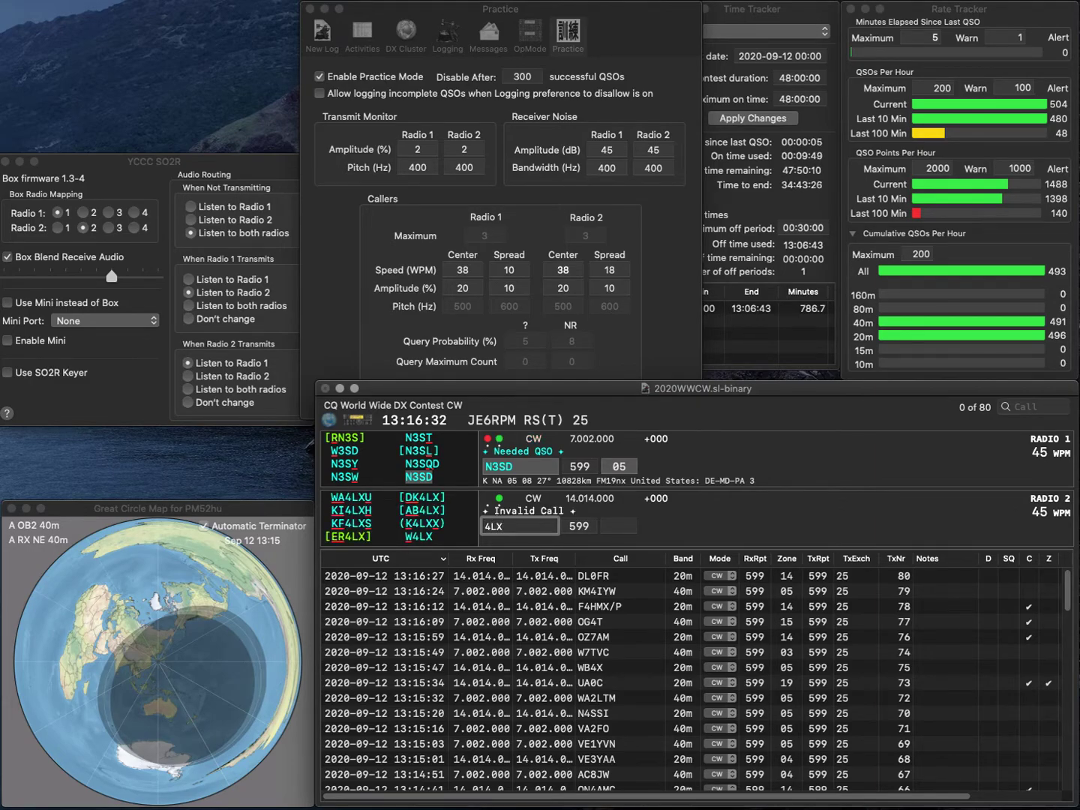
Try W4LX as the Radio 2 call, and log the N3SD contact on Radio 1.
key(Home)
text(W)
key(Return)
key(Return)
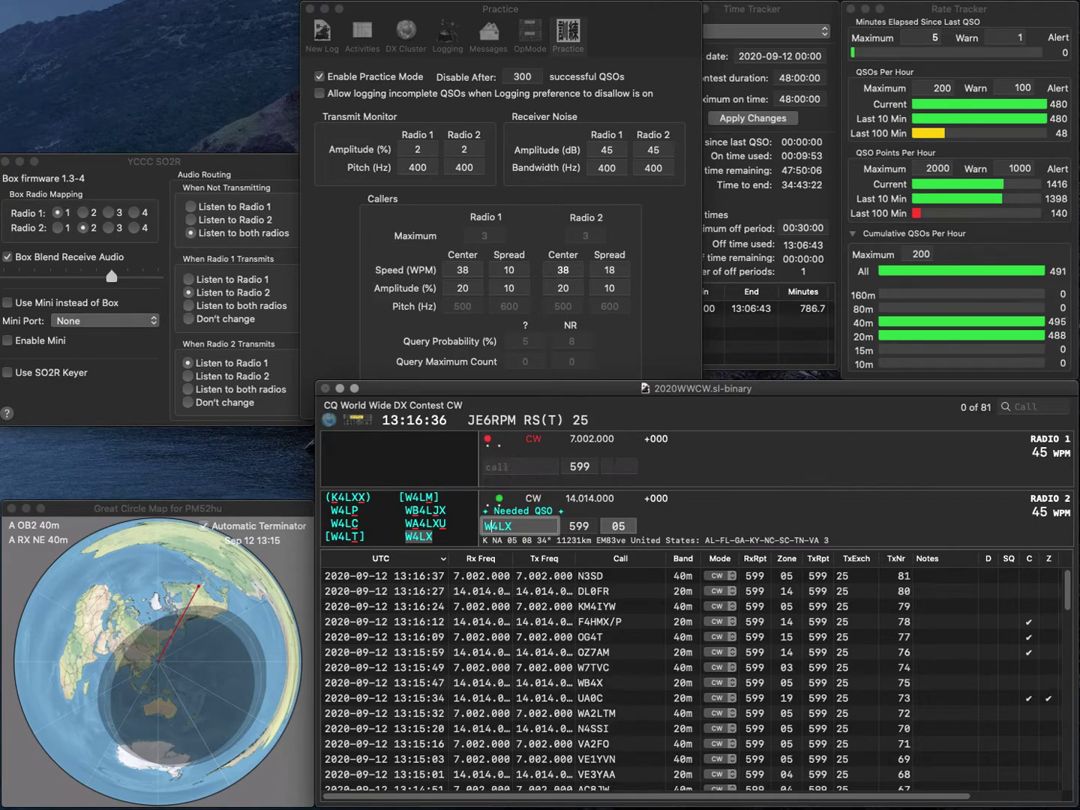
Correct the Radio 2 call to ER4LX, enter WF9Y on Radio 1, and log both contacts.
key(BackSpace)
key(Return)
text(WF)
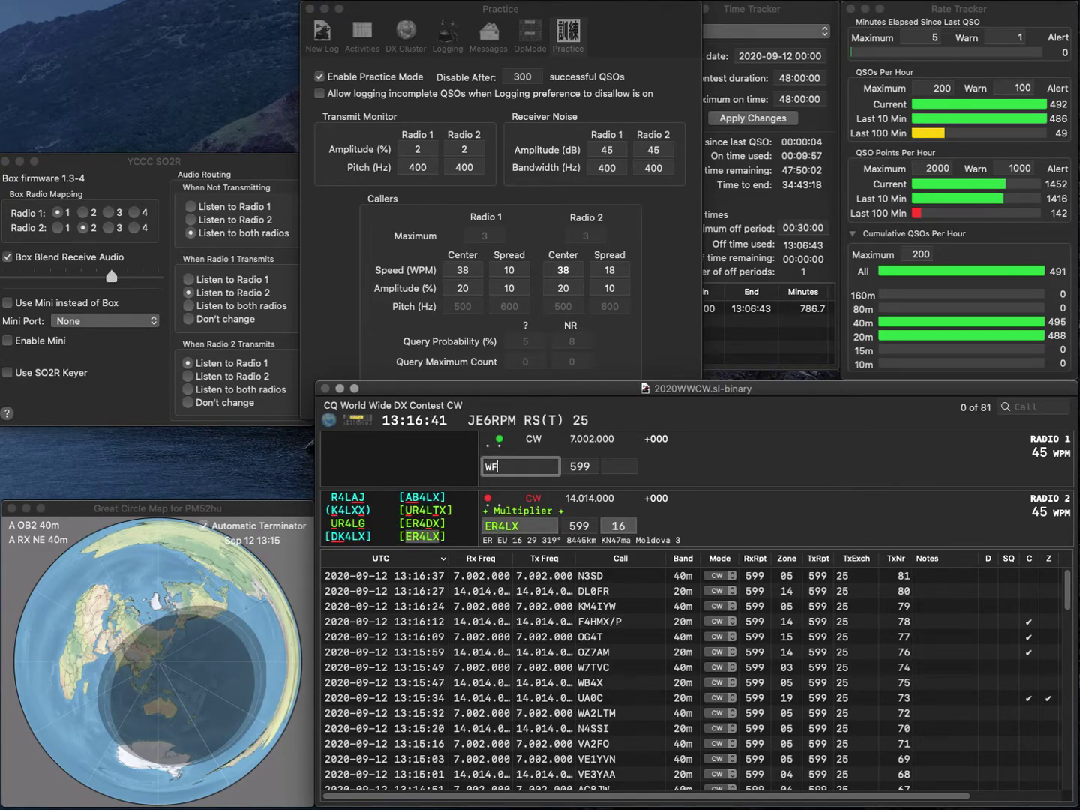
text(9Y)
key(Return)
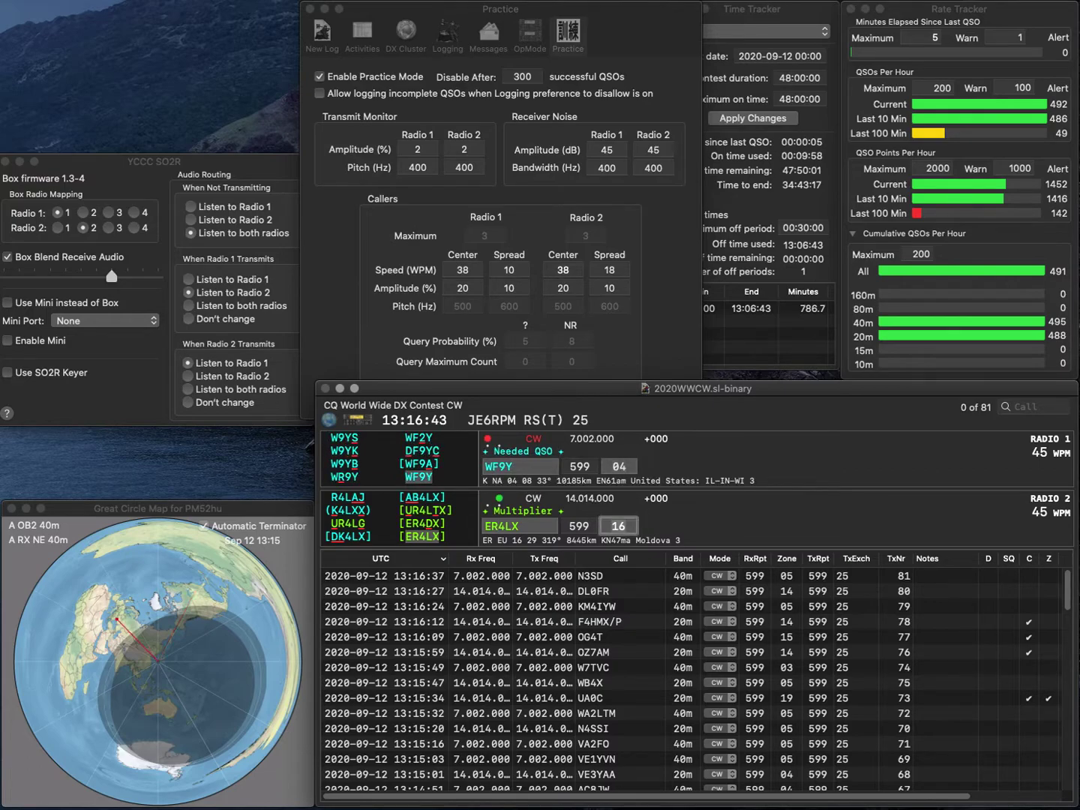
key(Return)
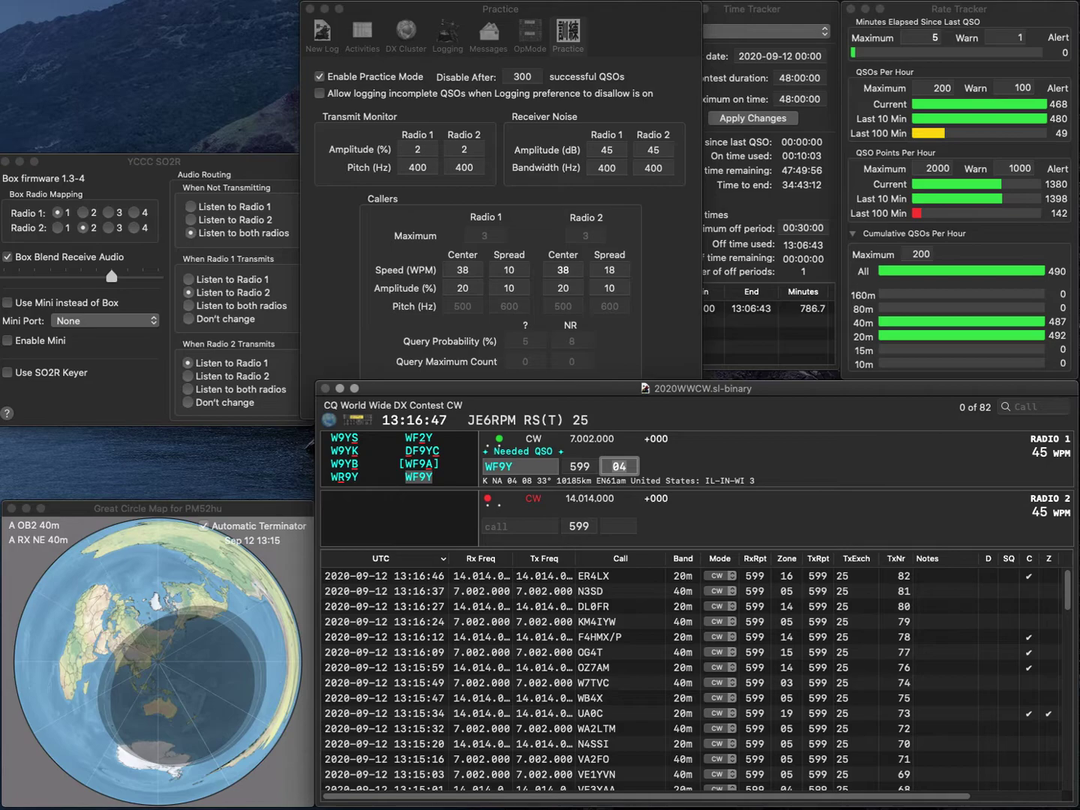
key(Return)
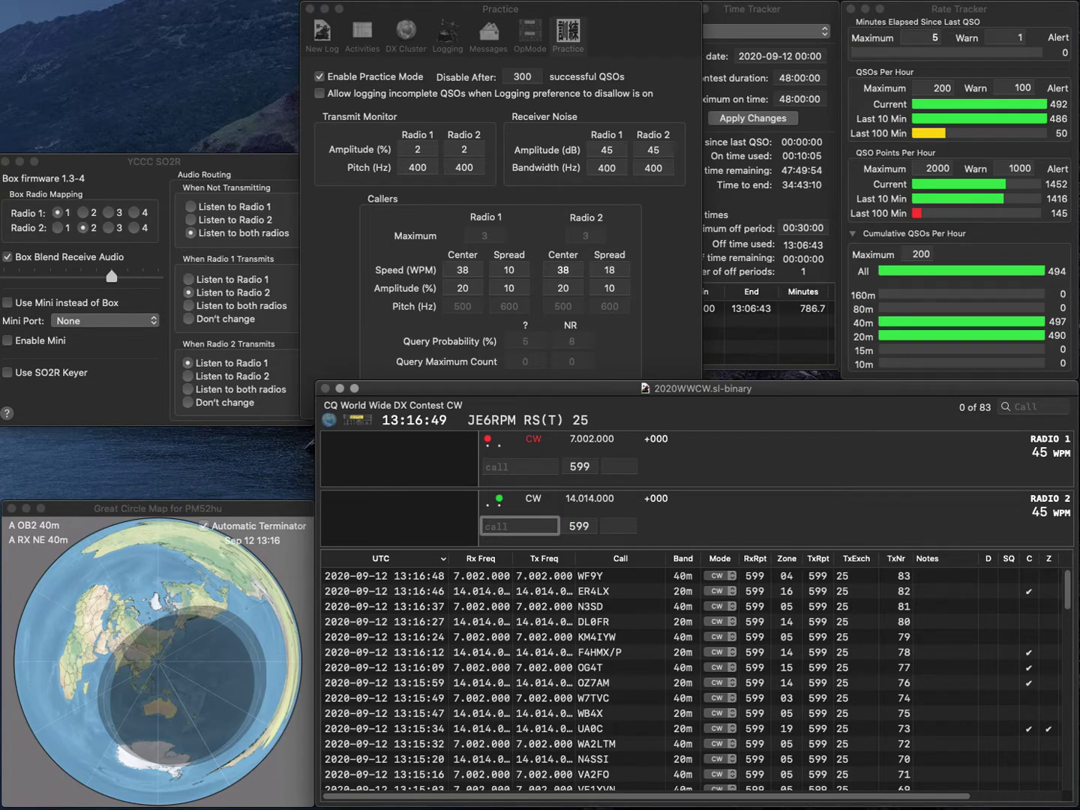
Enter GM3WOJ on Radio 2, try KA3BB as the Radio 1 call, and log the GM3WOJ contact.
text(GM3WOJ)
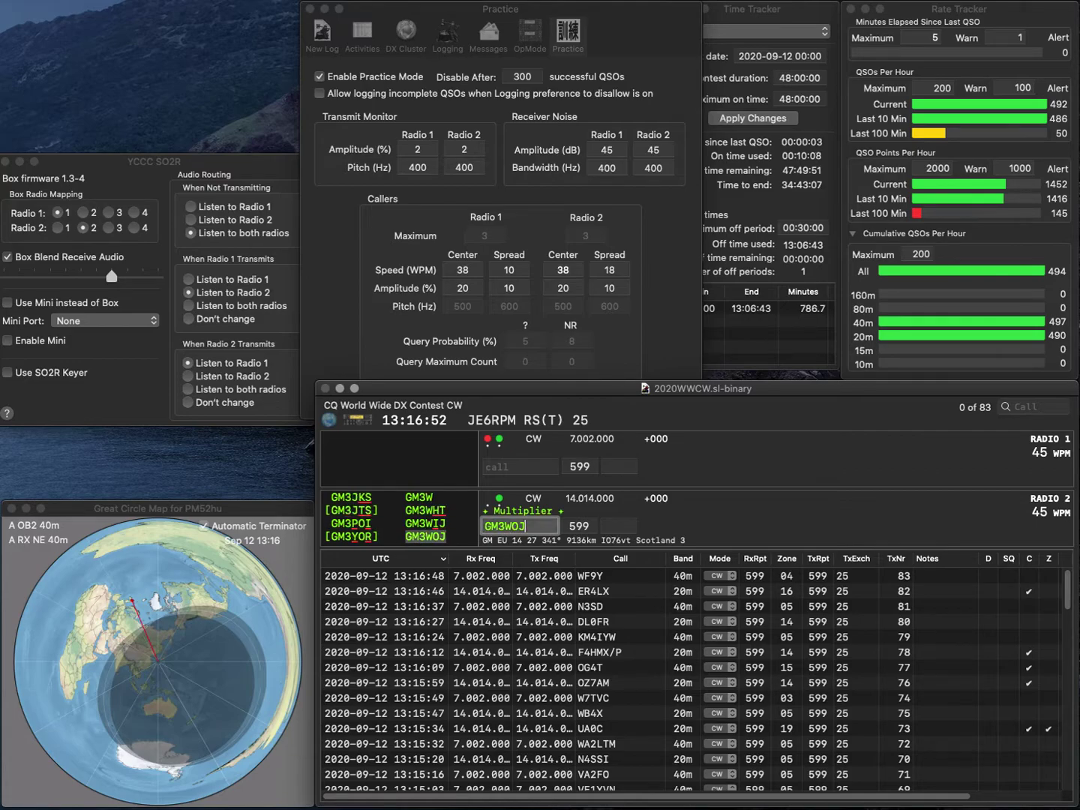
key(Return)
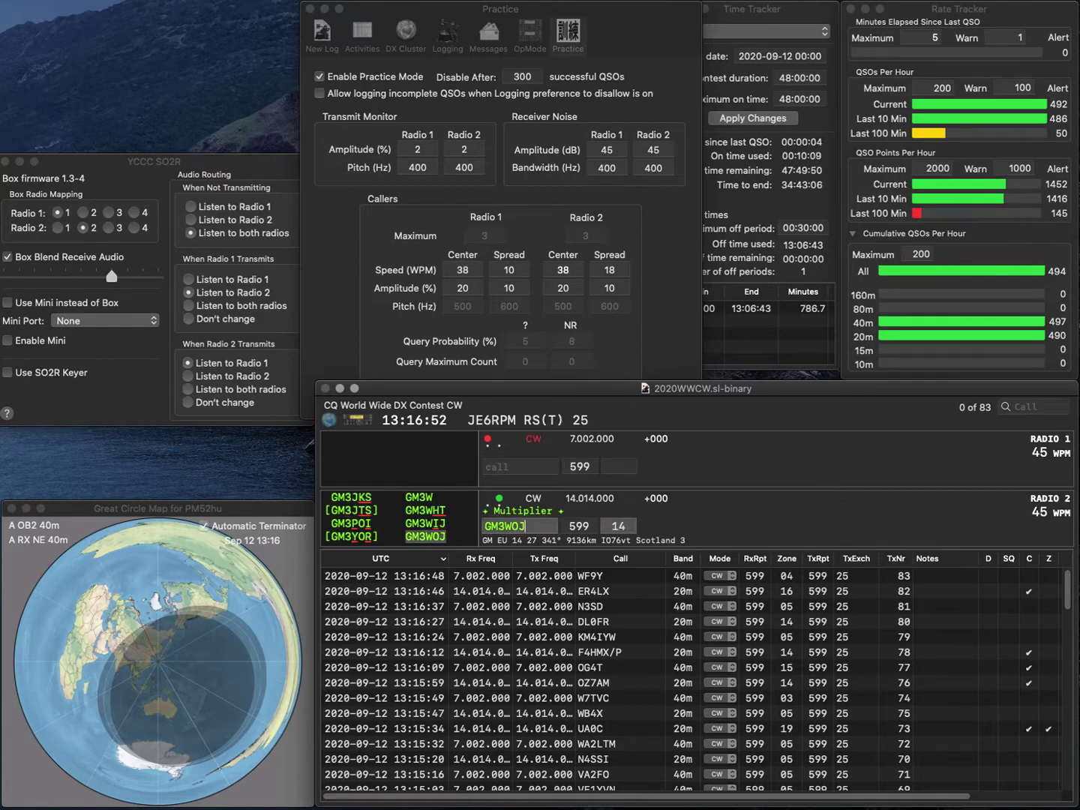
text(KA3B)
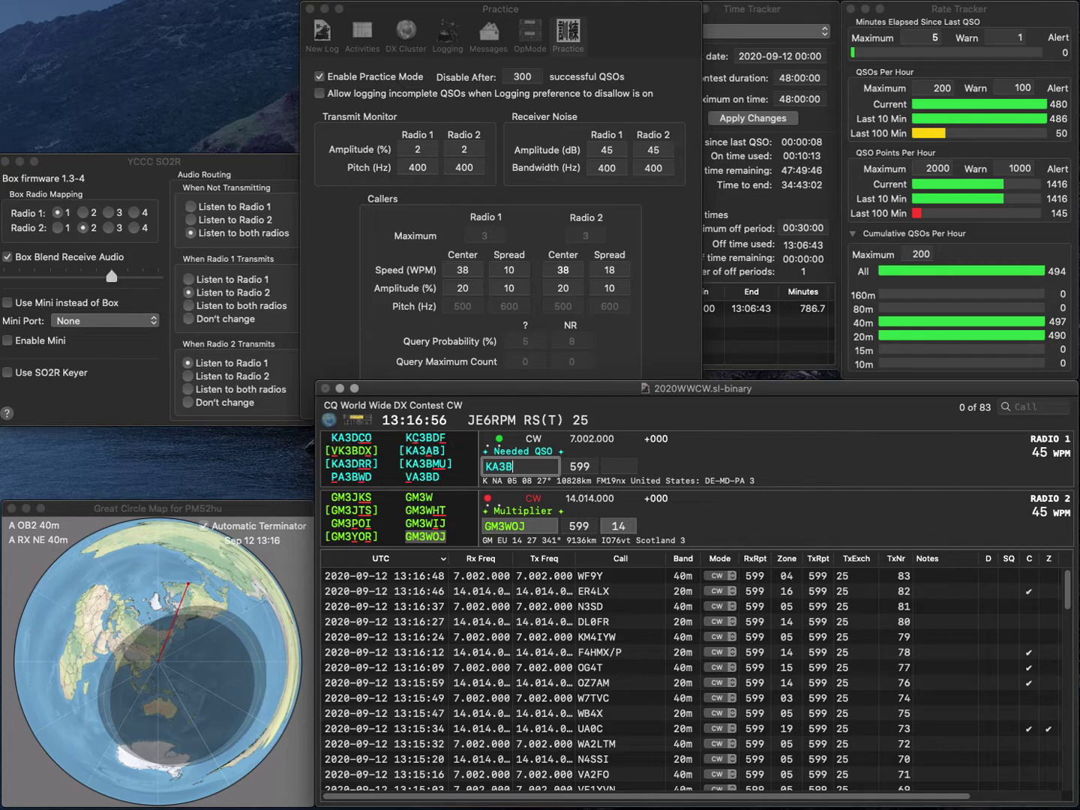
text(DB)
key(Return)
key(space)
key(Return)
key(space)
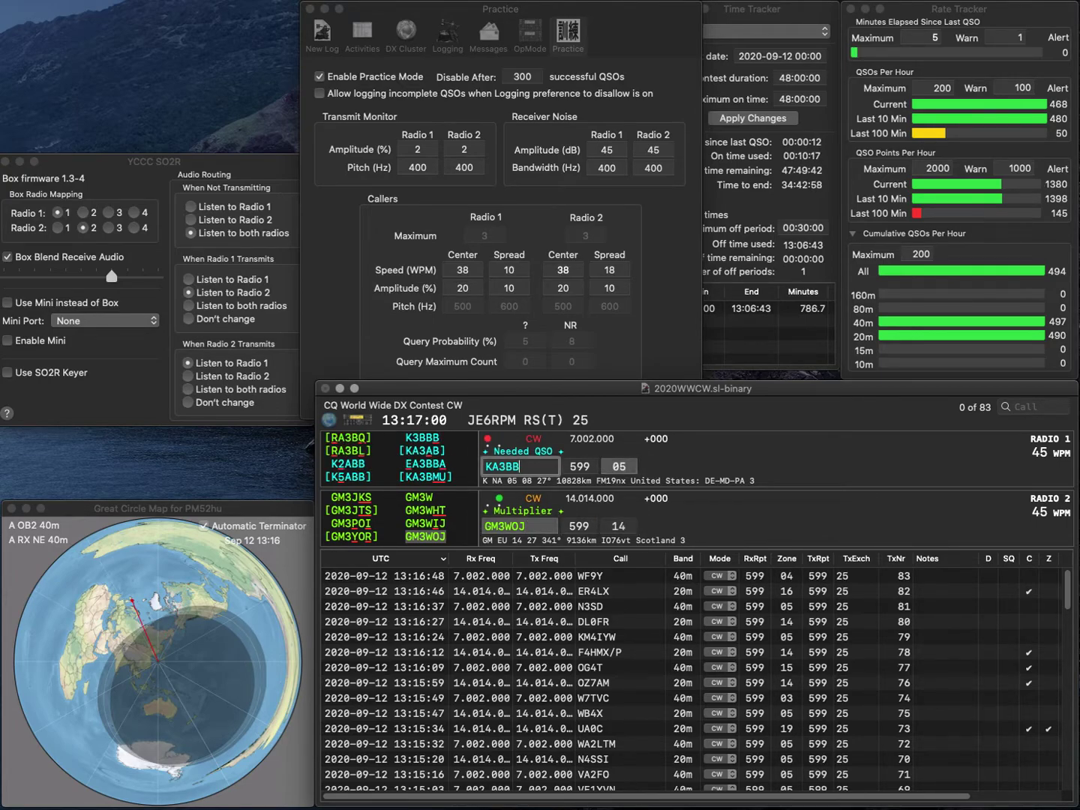
key(super+Left)
key(Delete)
text(V)
key(super+Right)
key(BackSpace)
text(D)
key(Return)
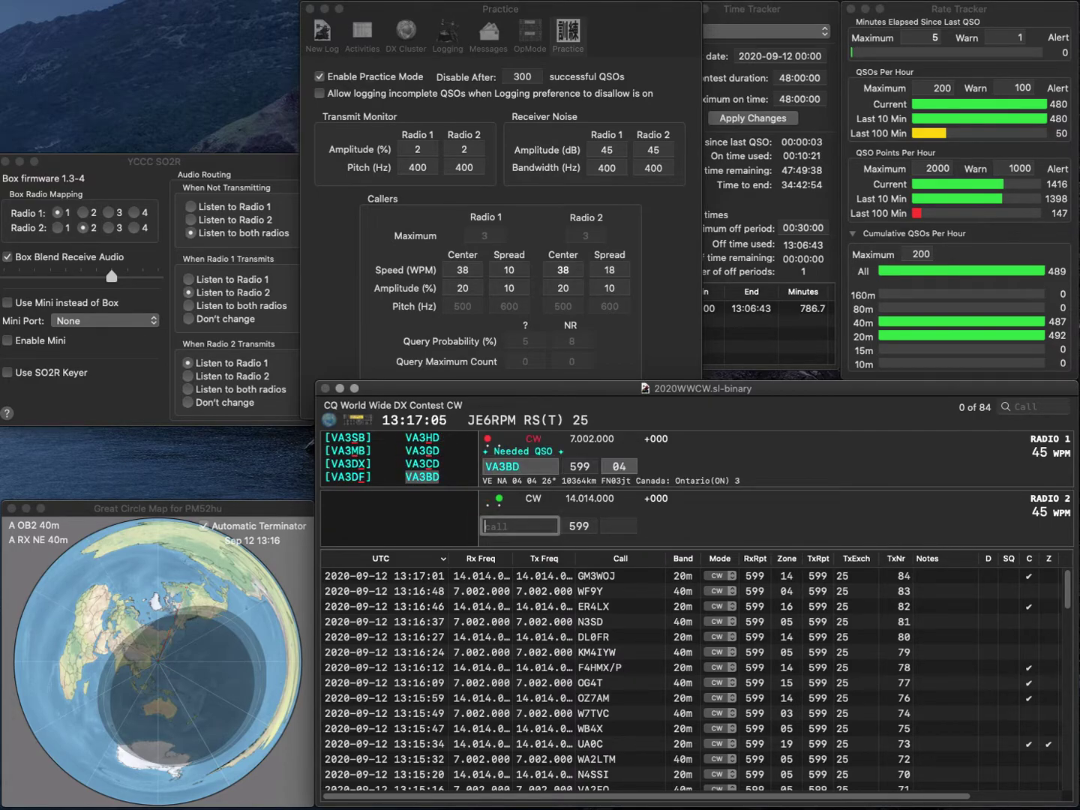
text(UA4W)
key(Return)
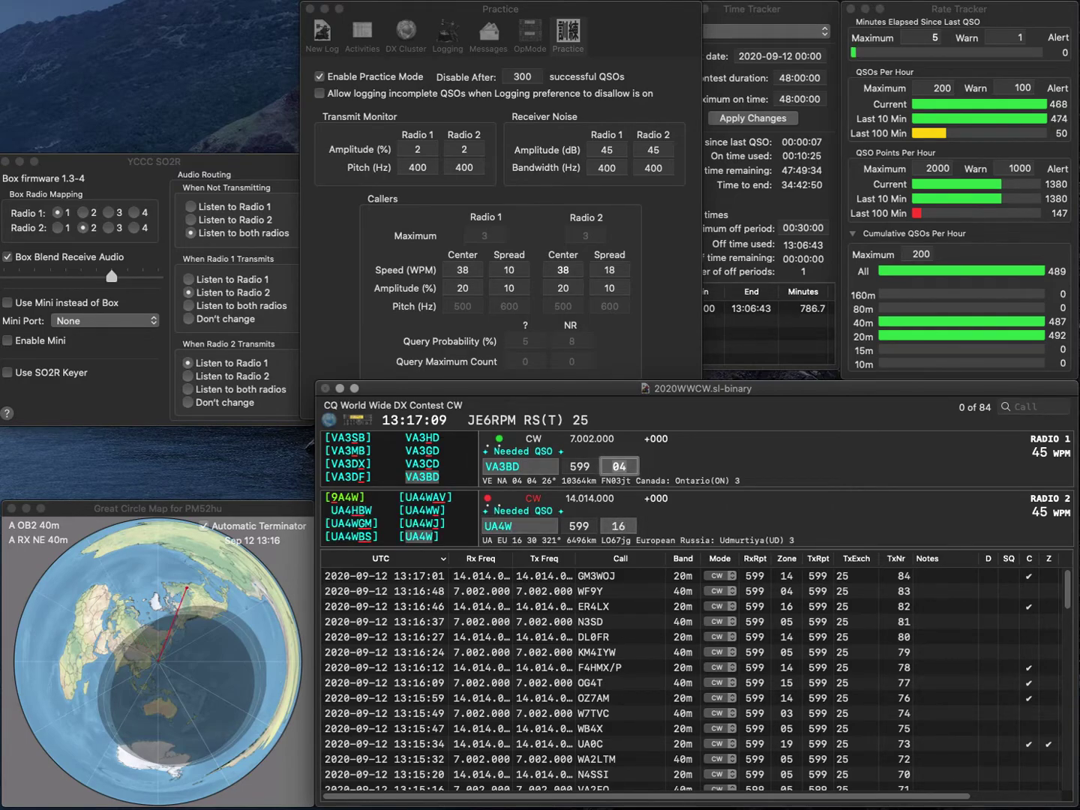
key(Return)
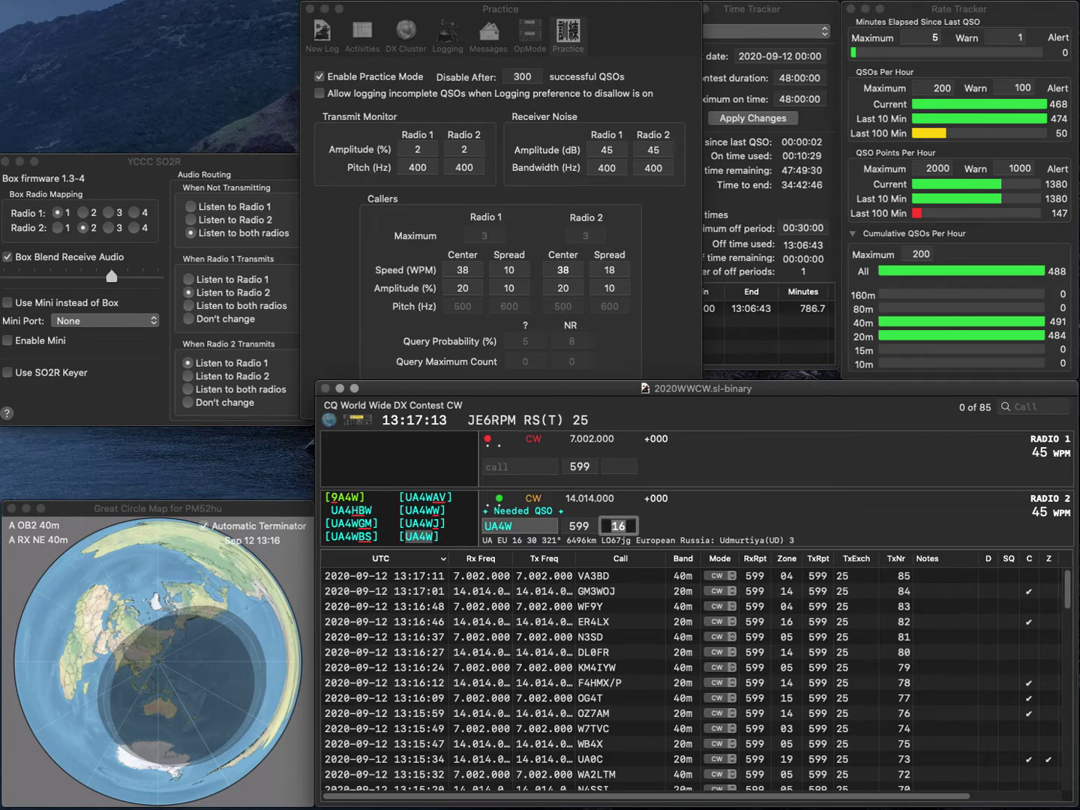
key(Return)
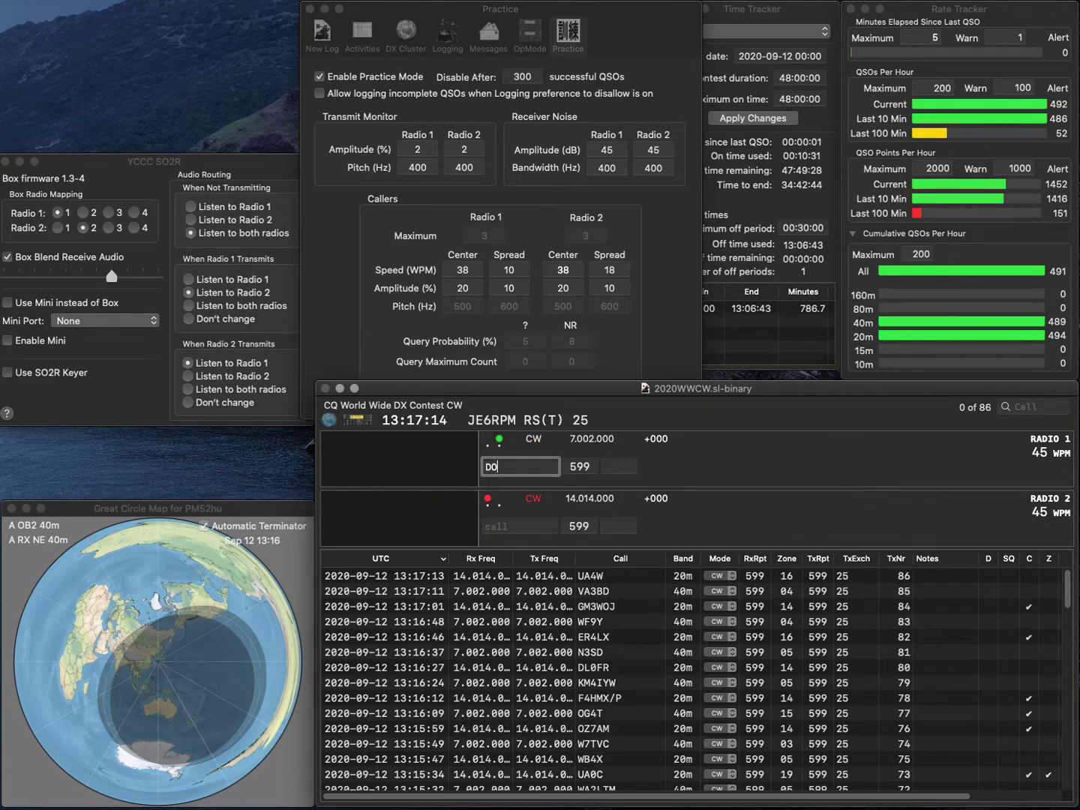
text(DO9YJ)
key(Return)
text(PA0RBL)
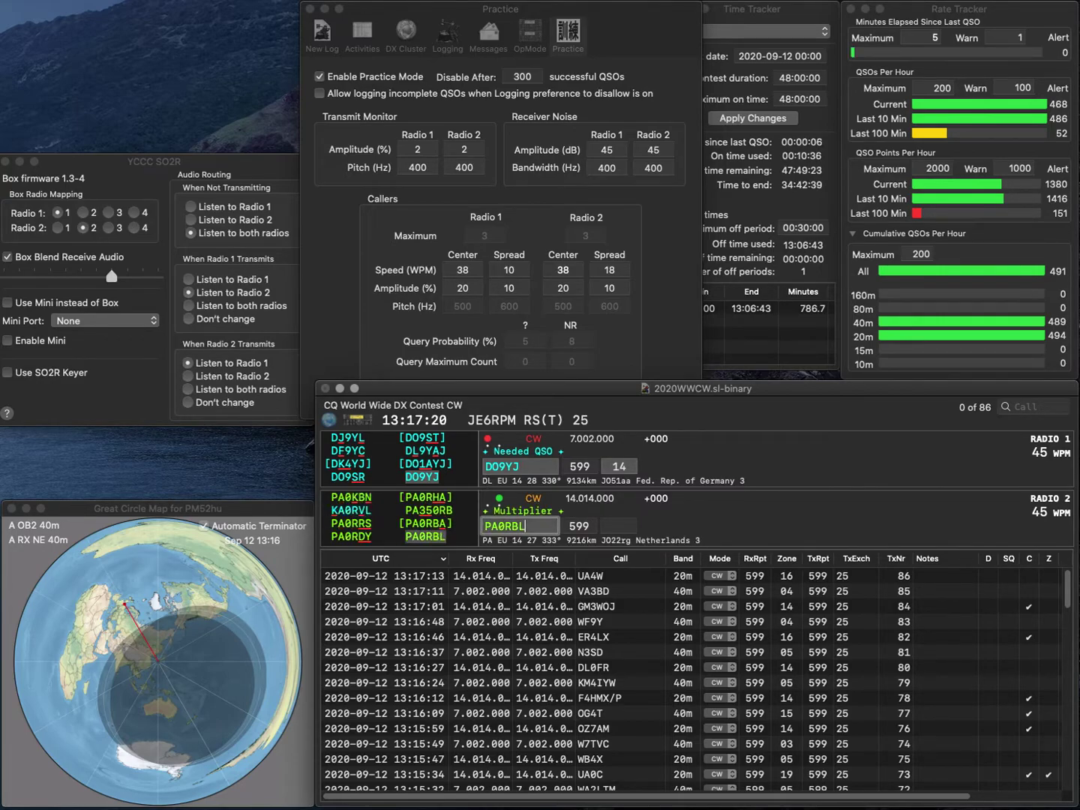
key(Return)
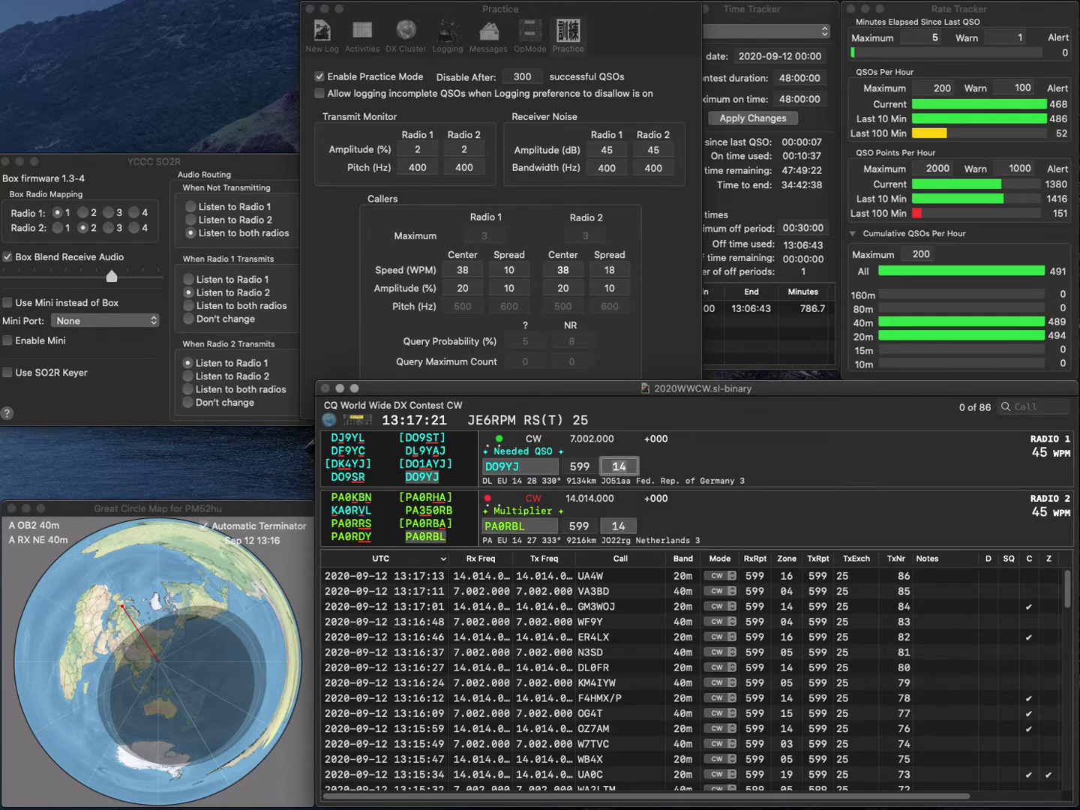
key(Return)
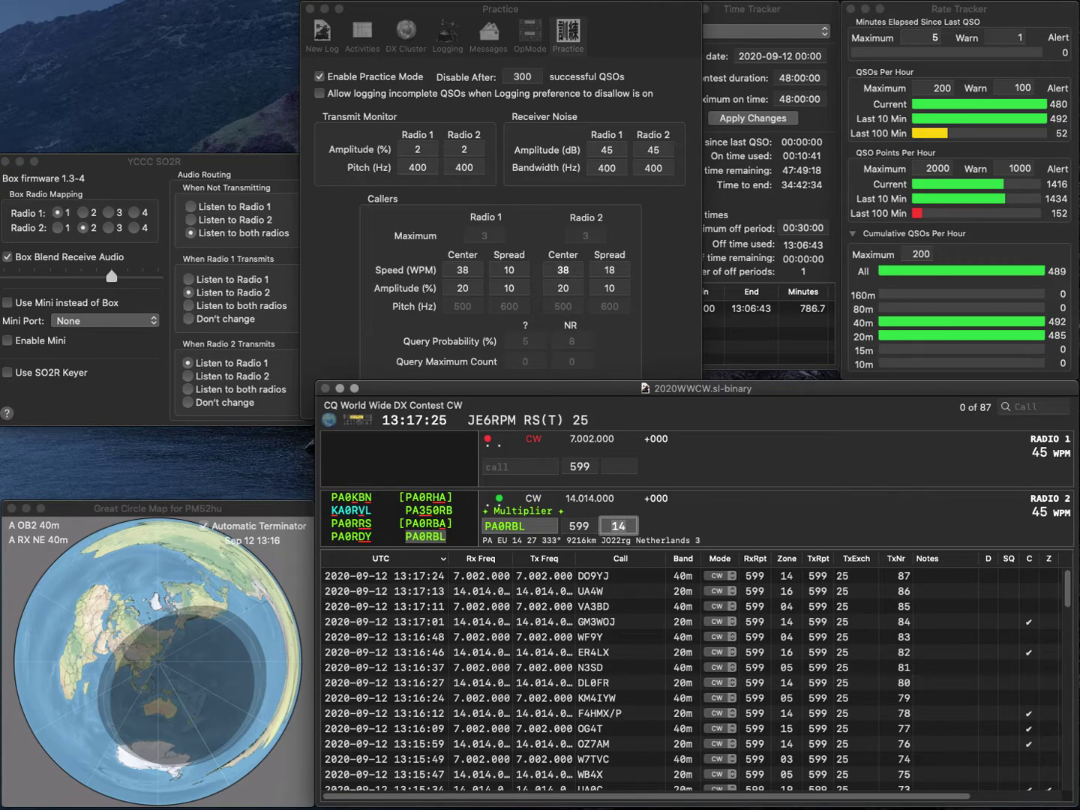
key(Return)
text(KN4RJW)
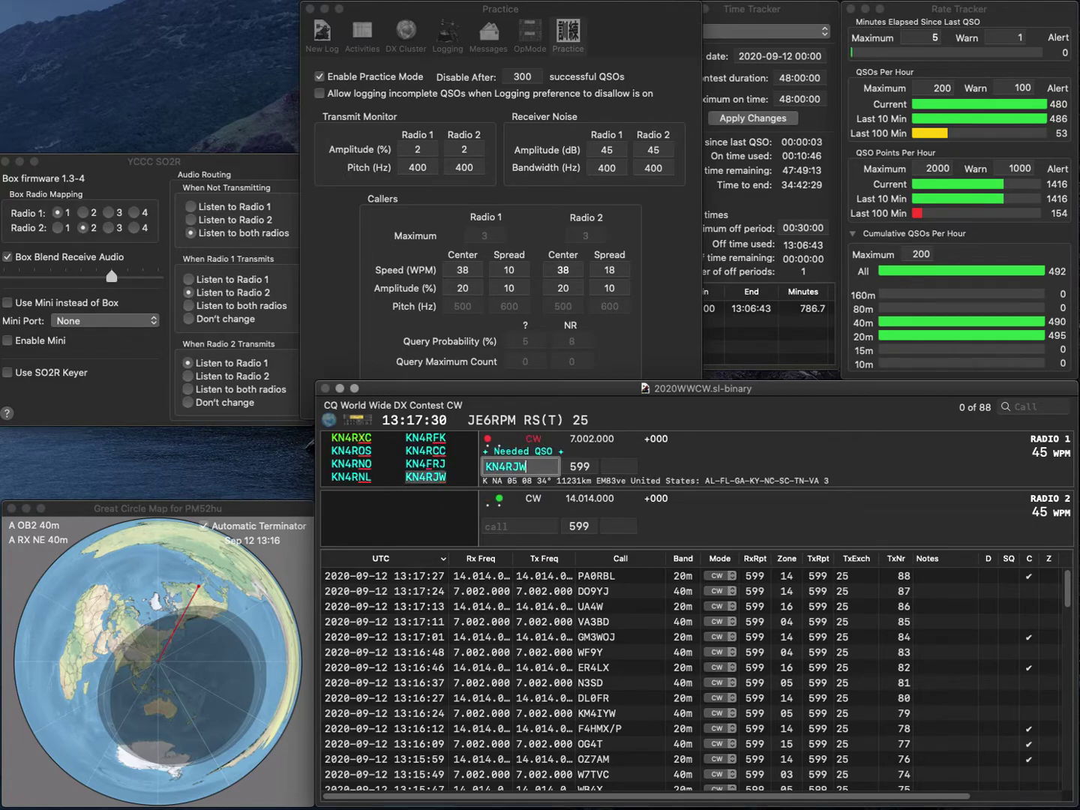
key(Return)
text(US)
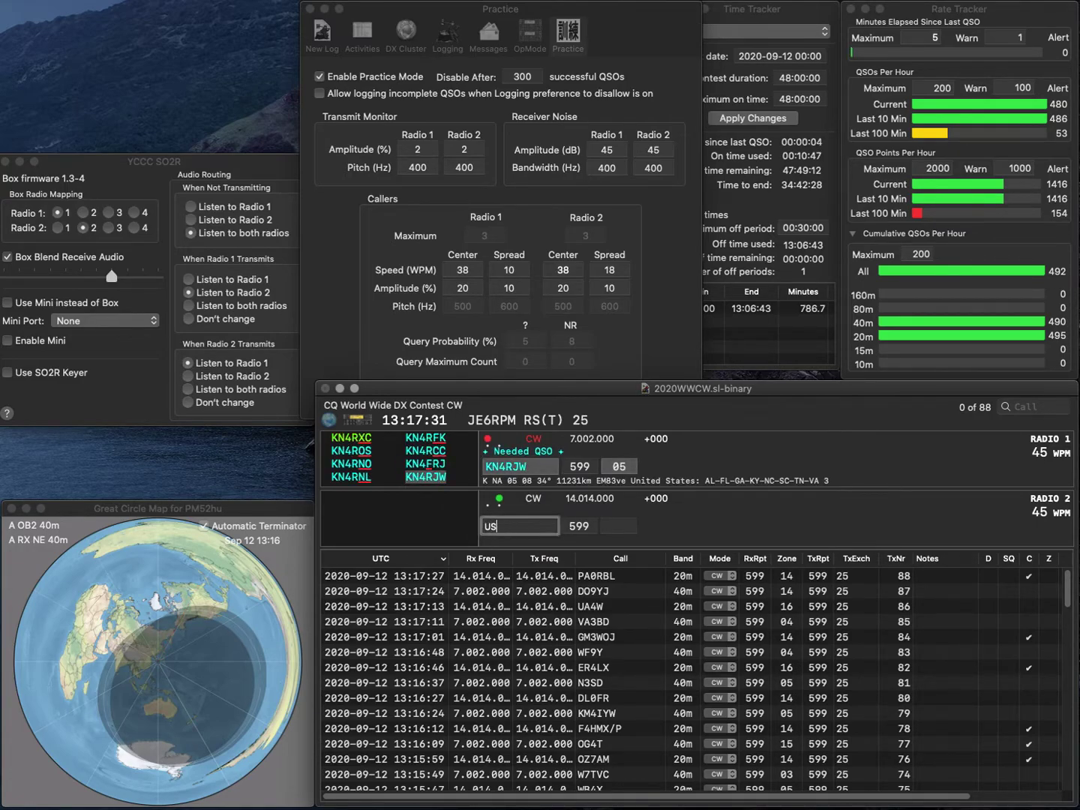
text(A)
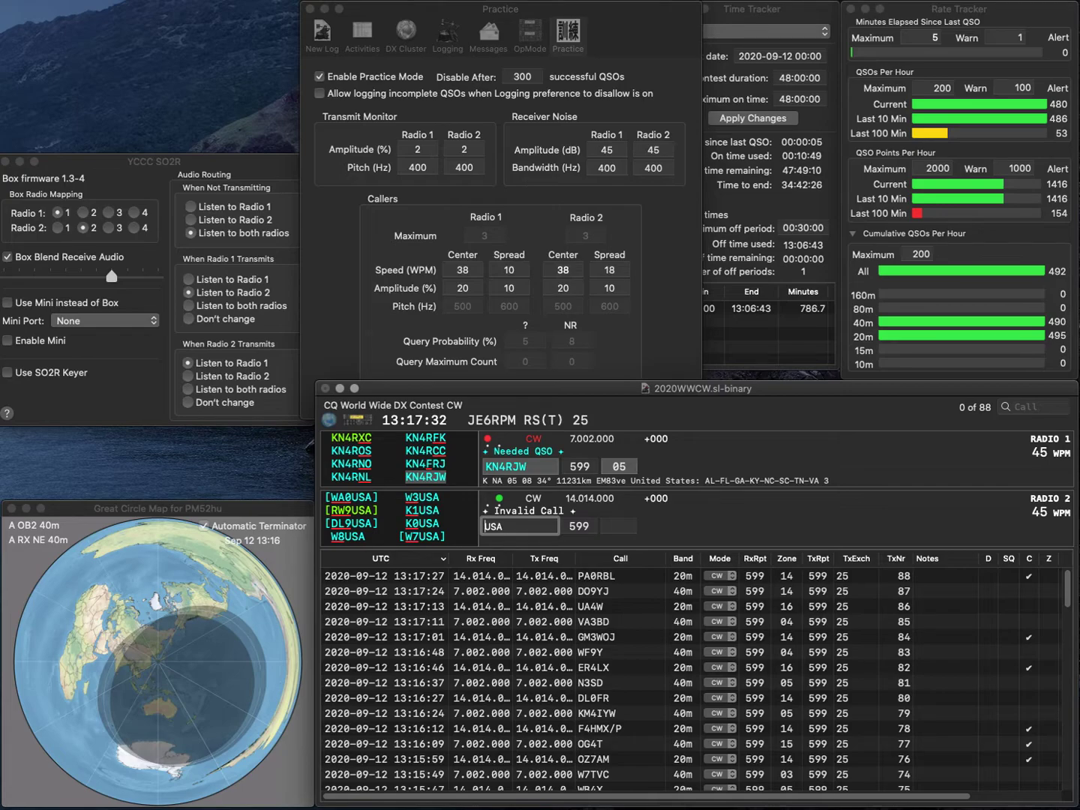
key(Return)
key(Tab)
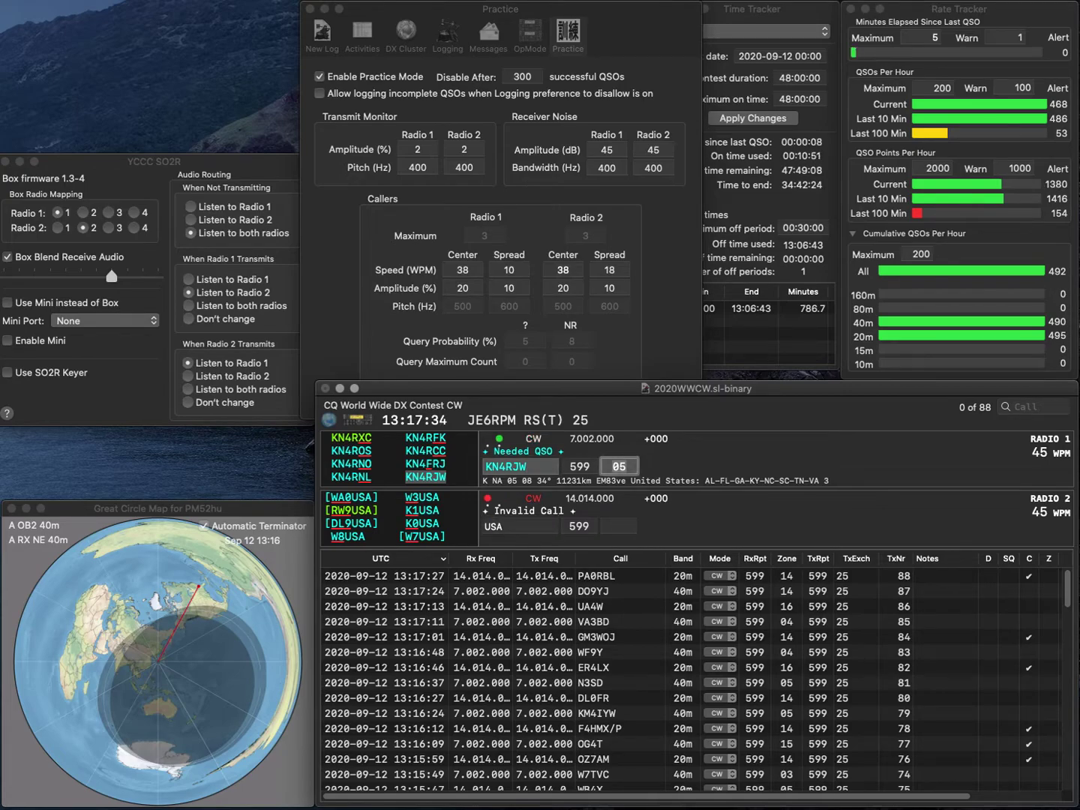
key(Return)
text(R)
key(BackSpace)
text(W8)
key(Return)
text(GM3WOJ)
key(Return)
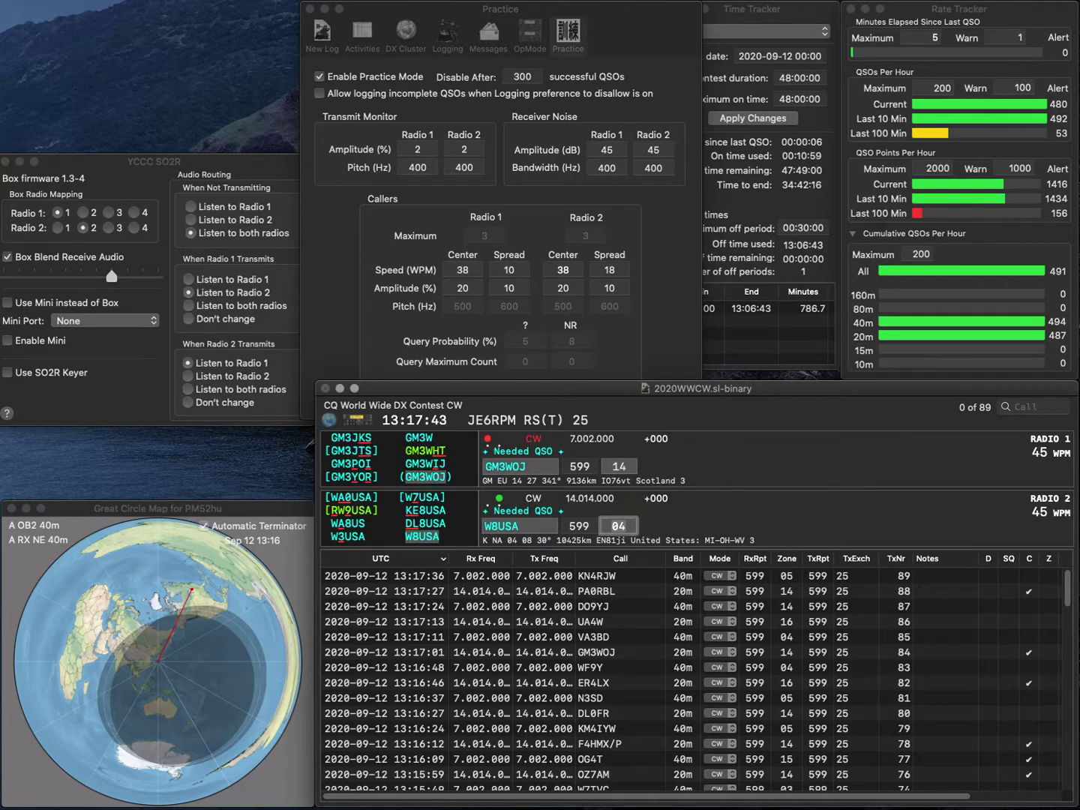
key(Return)
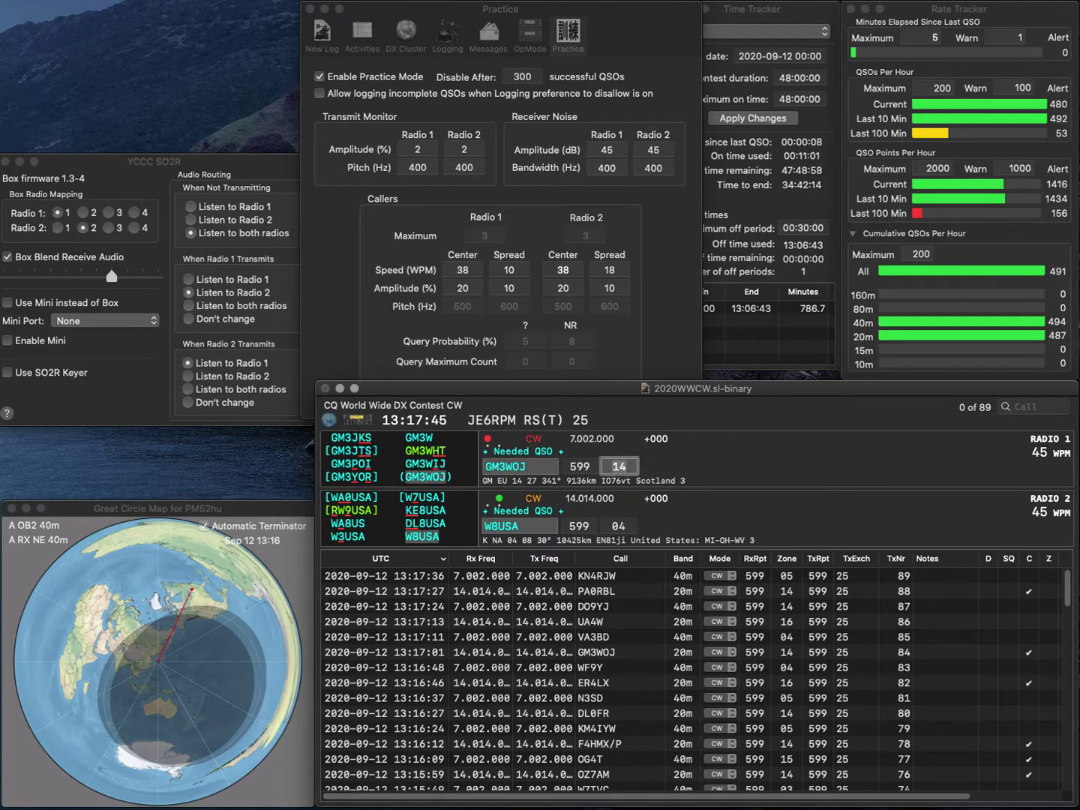
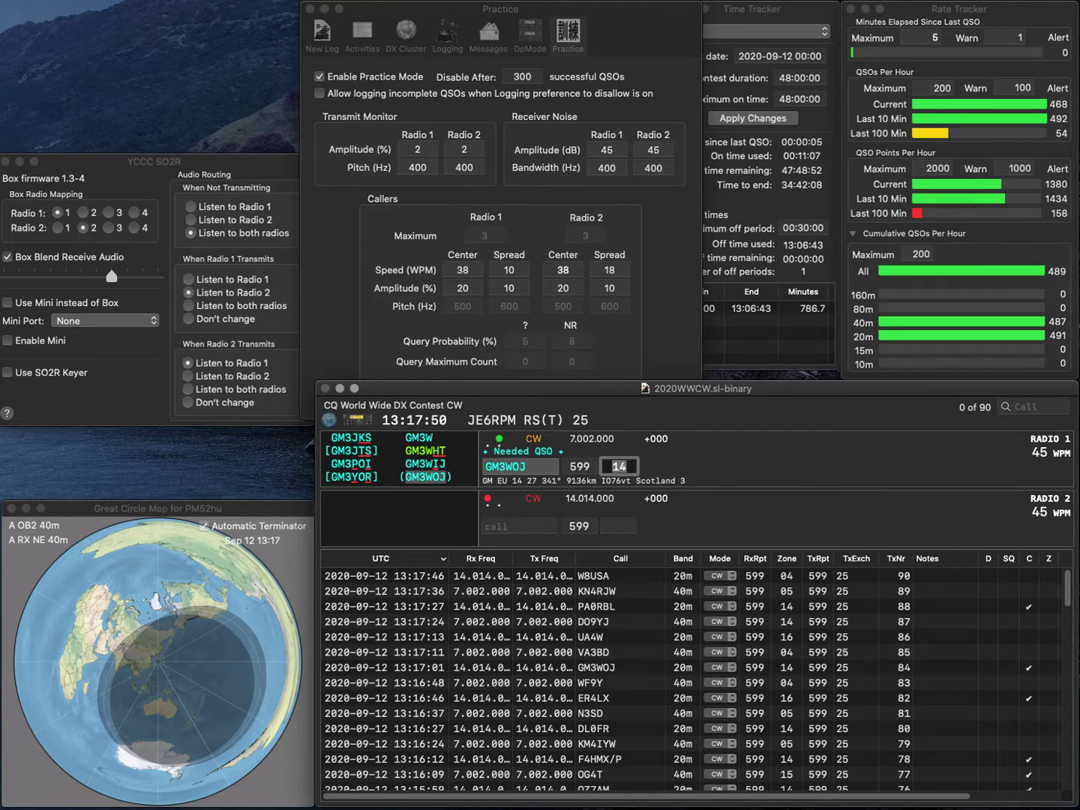
key(Return)
text(S51W)
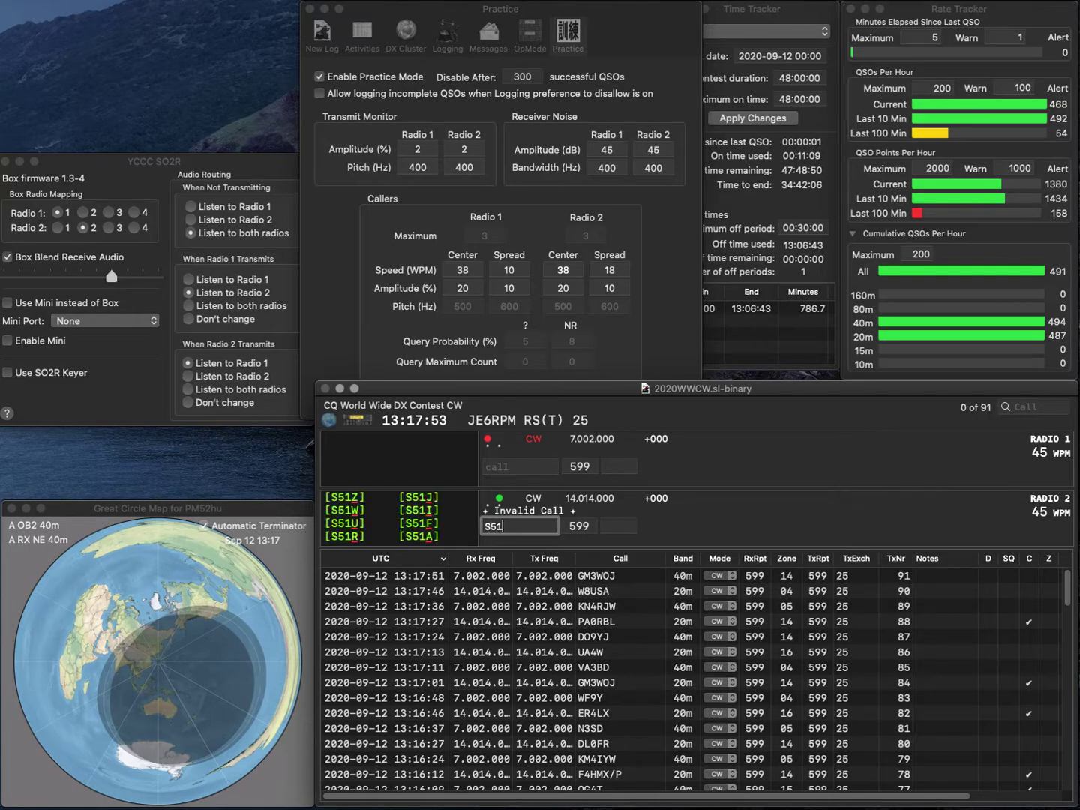
key(Return)
text(WQ6L)
key(Return)
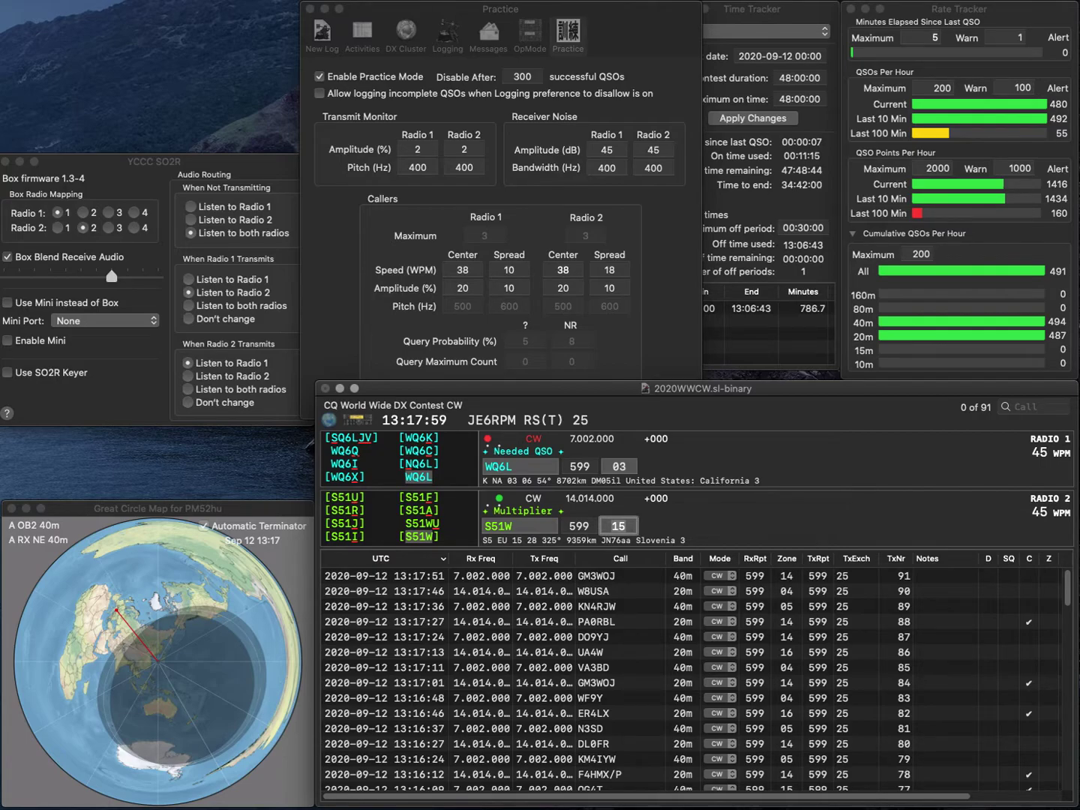
key(Return)
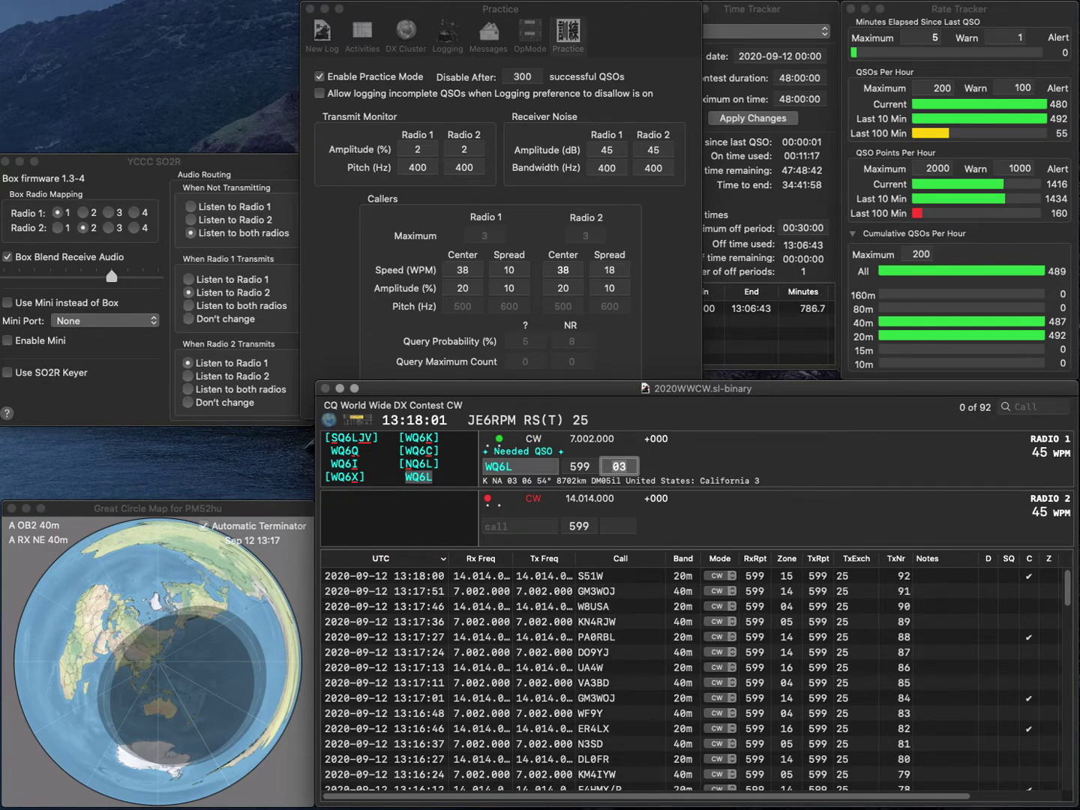
key(Return)
text(N4E)
key(Return)
text(N6YV)
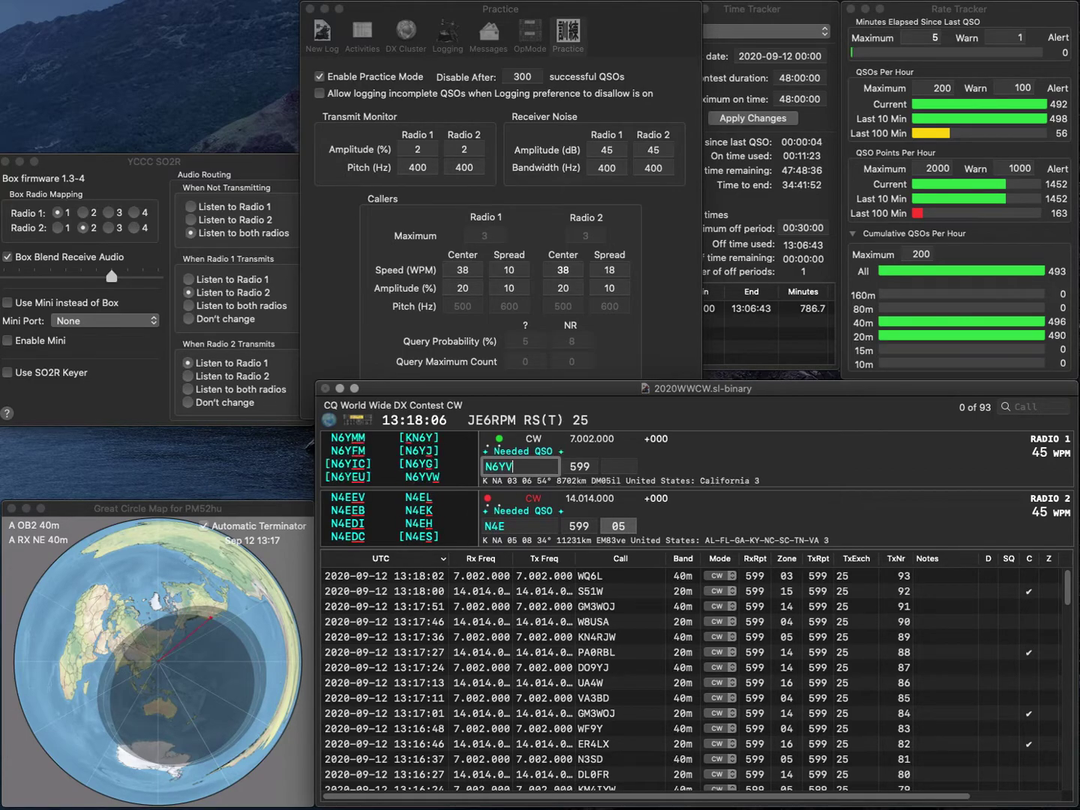
text(W)
key(Return)
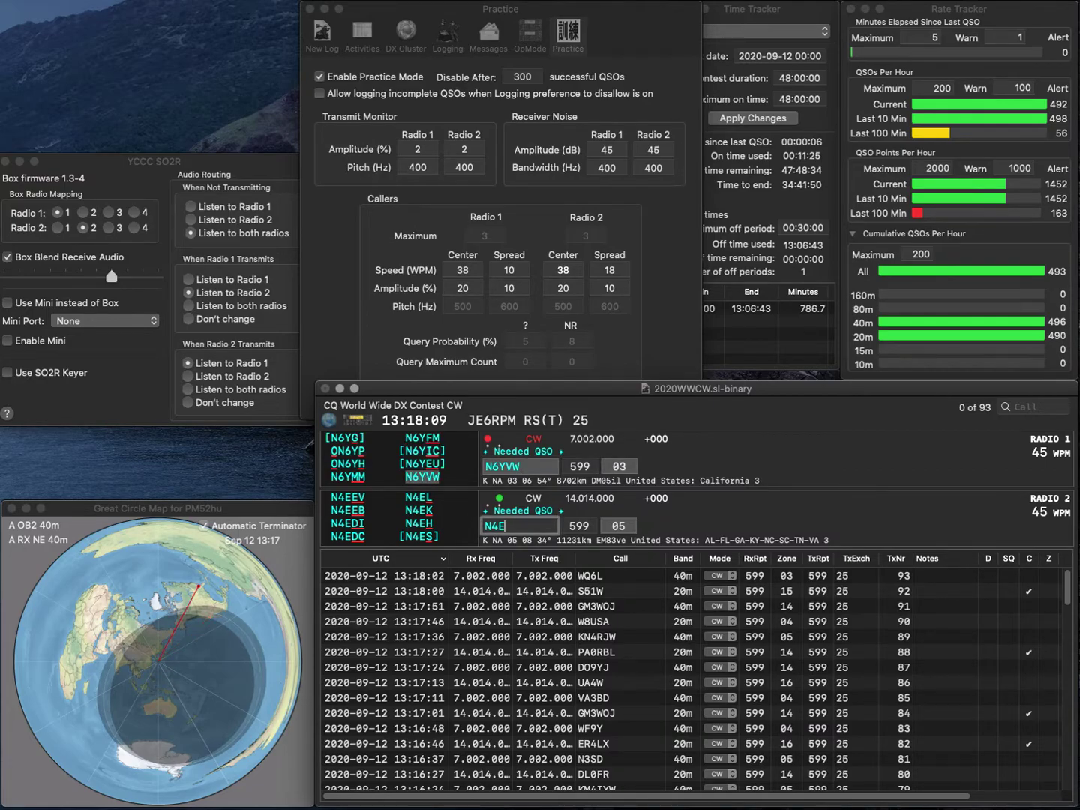
text(LM)
key(Return)
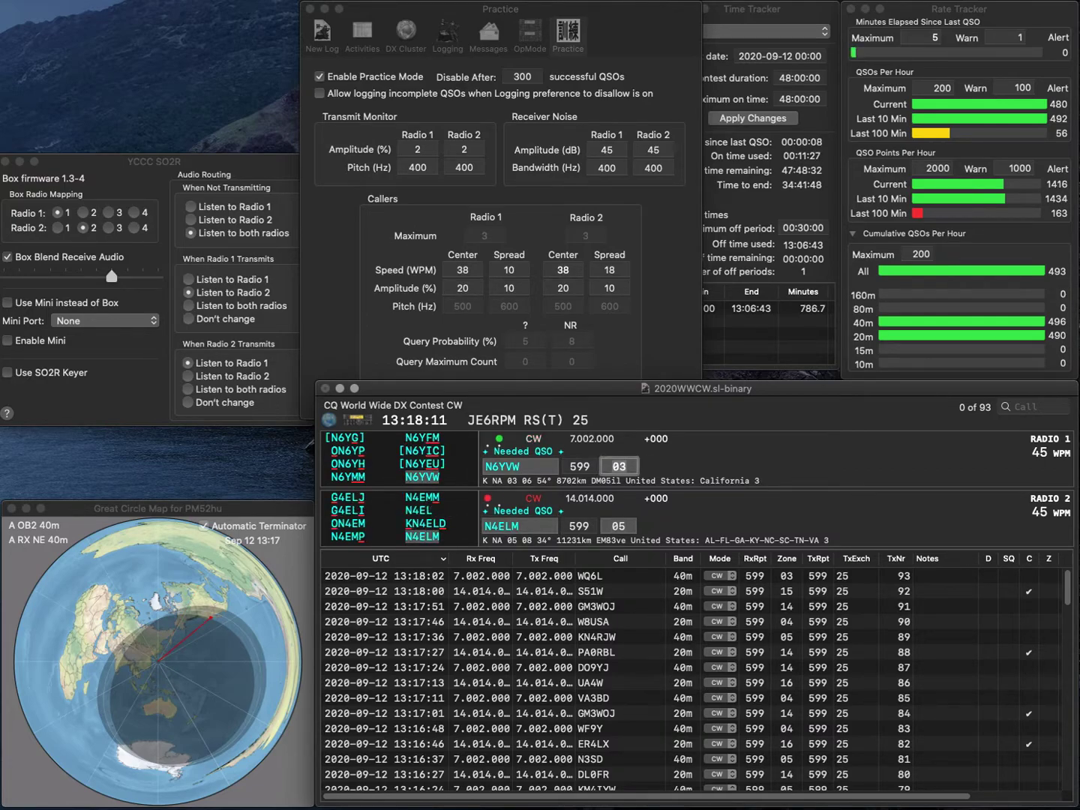
key(Return)
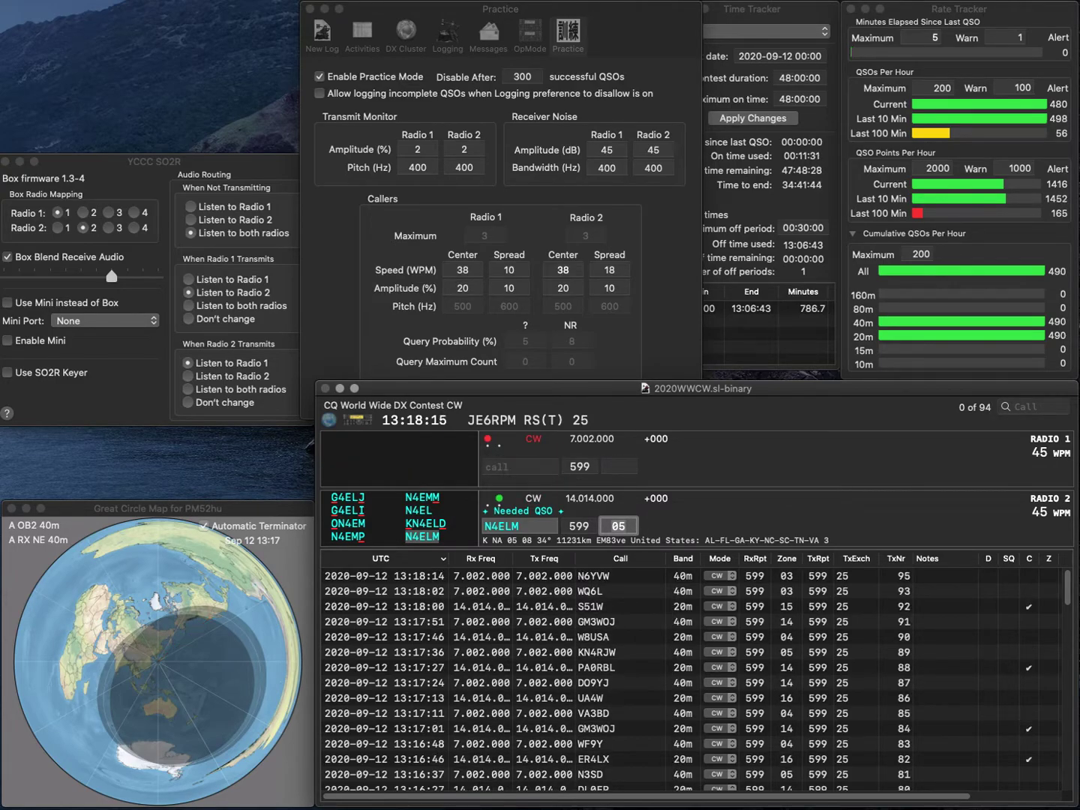
key(Return)
text(W5ZPA)
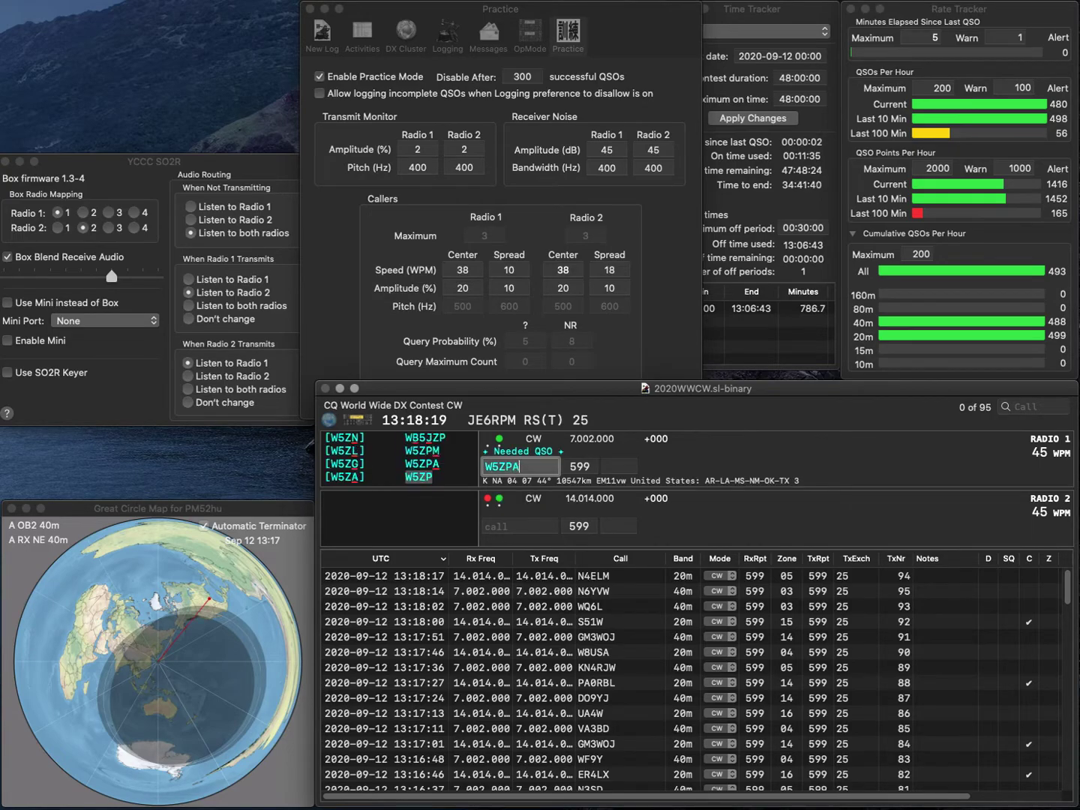
key(Return)
text(IU2BEE)
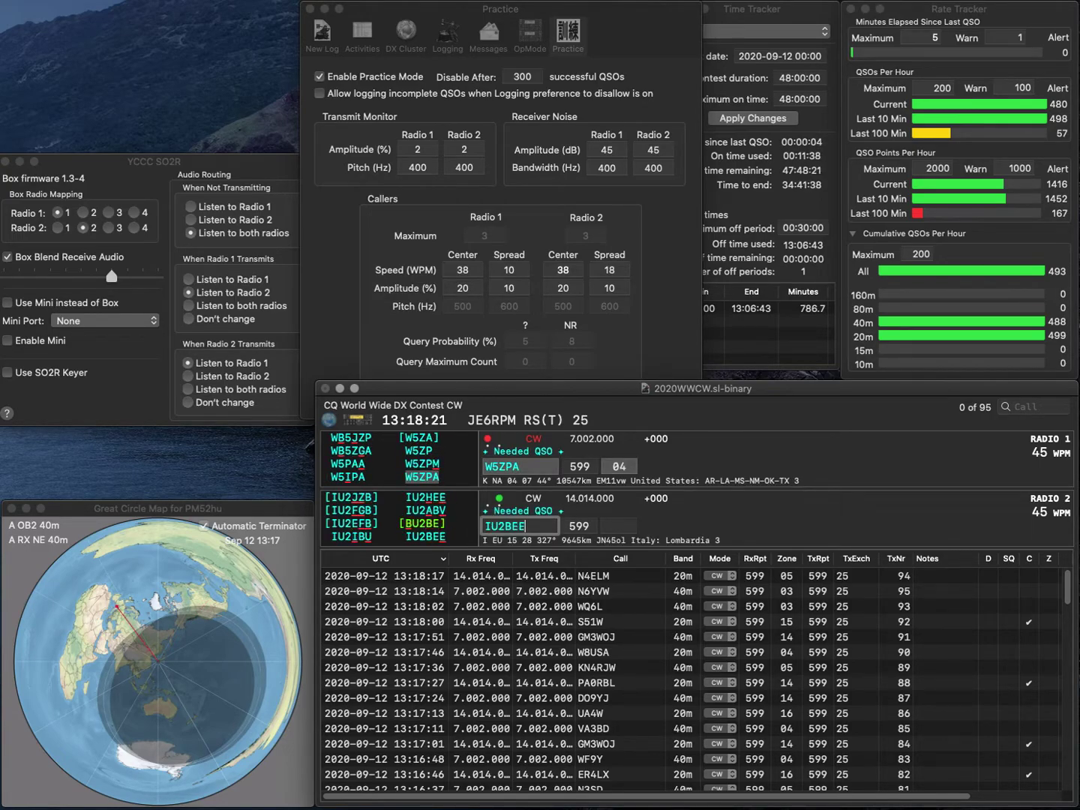
key(Return)
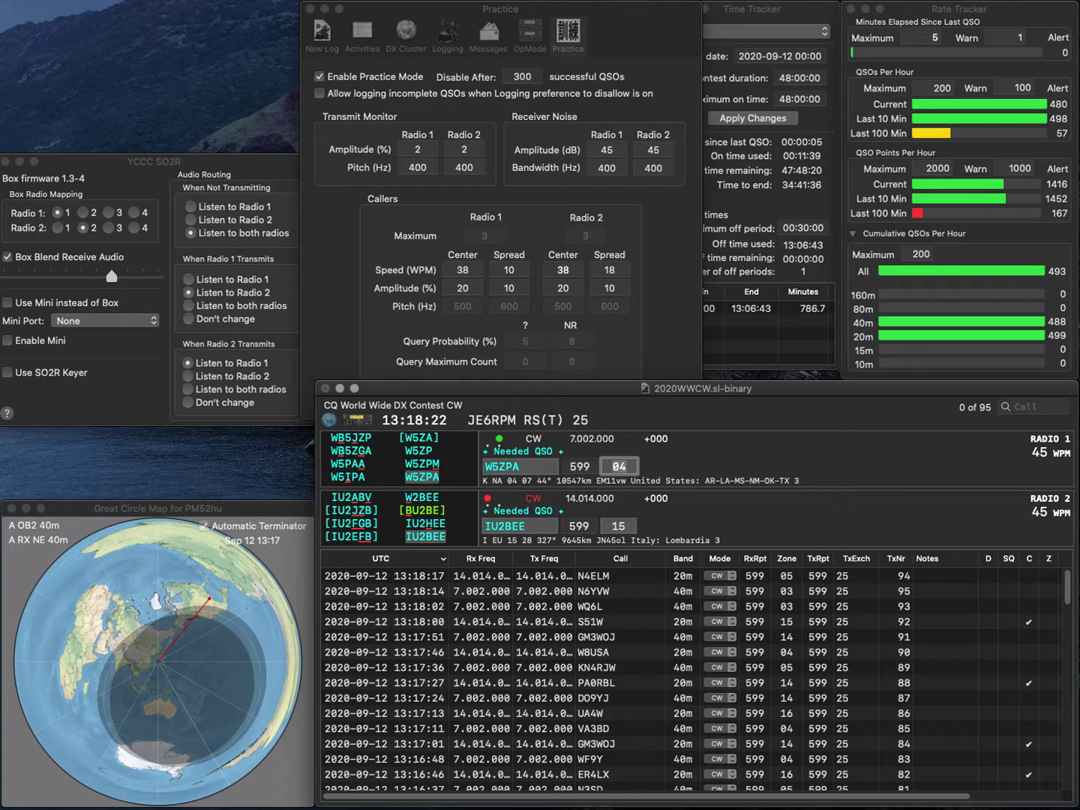
key(Return)
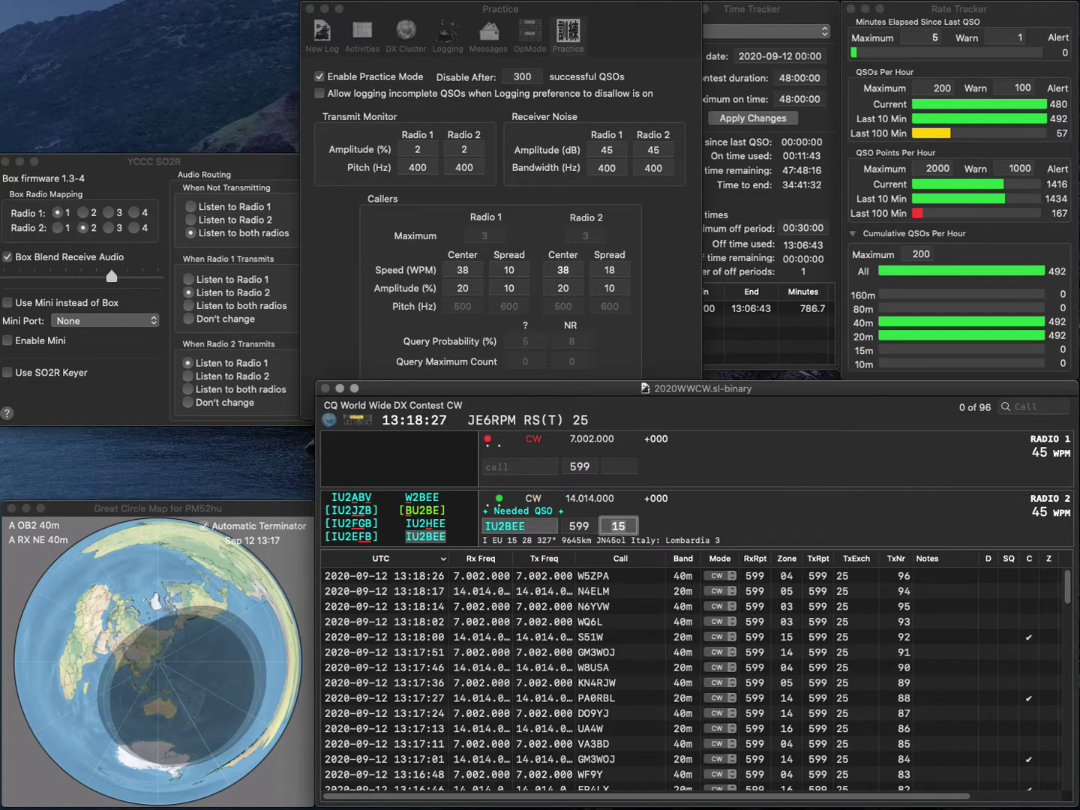
key(Return)
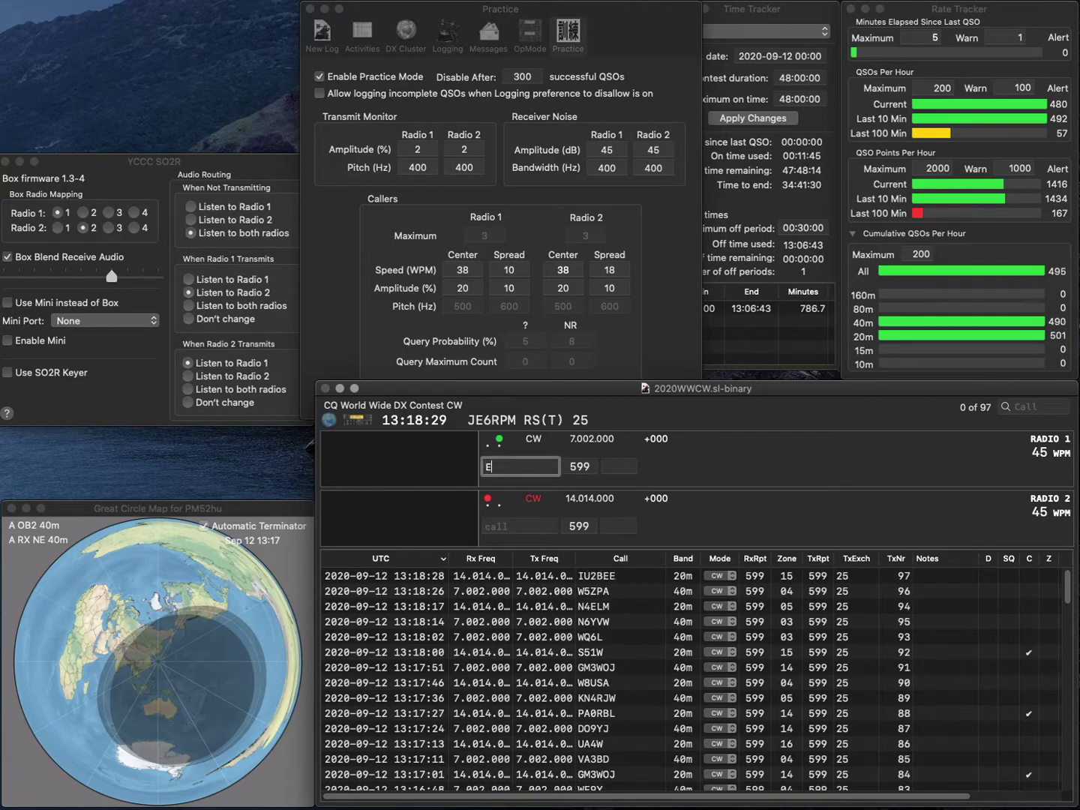
Send the partial call EI on Radio 1, and enter BG2WRJ on Radio 2 with its exchange sent.
key(Return)
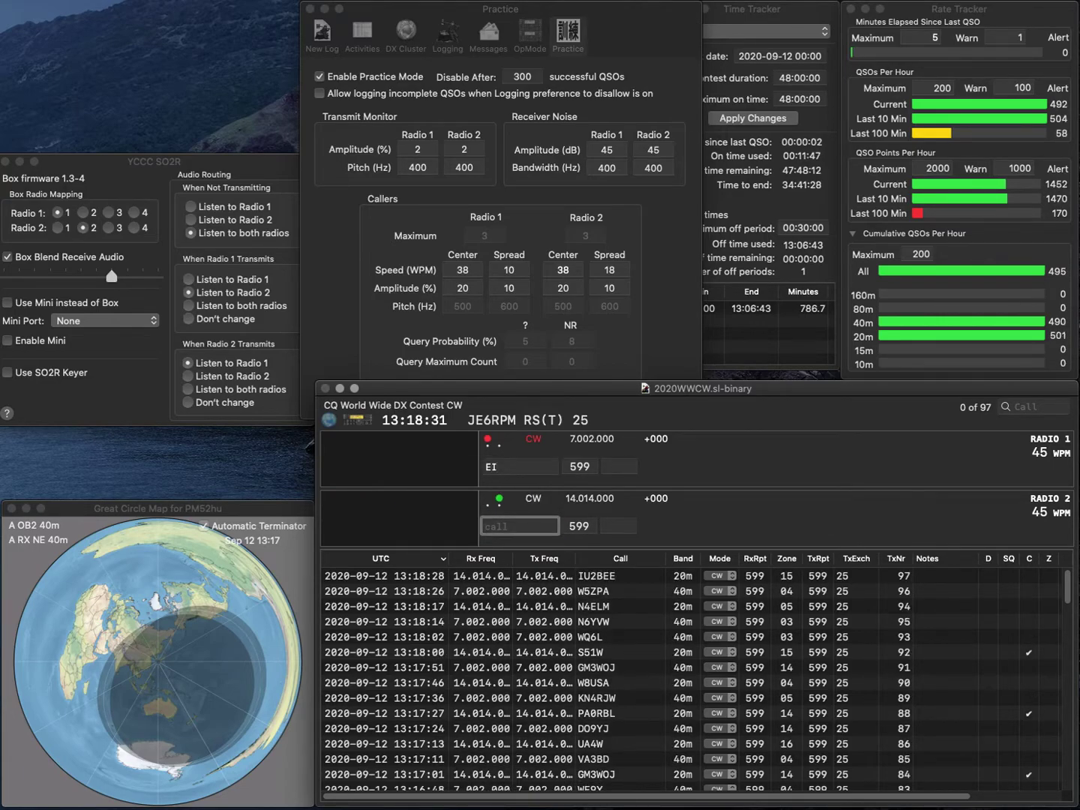
text(G2WRJ)
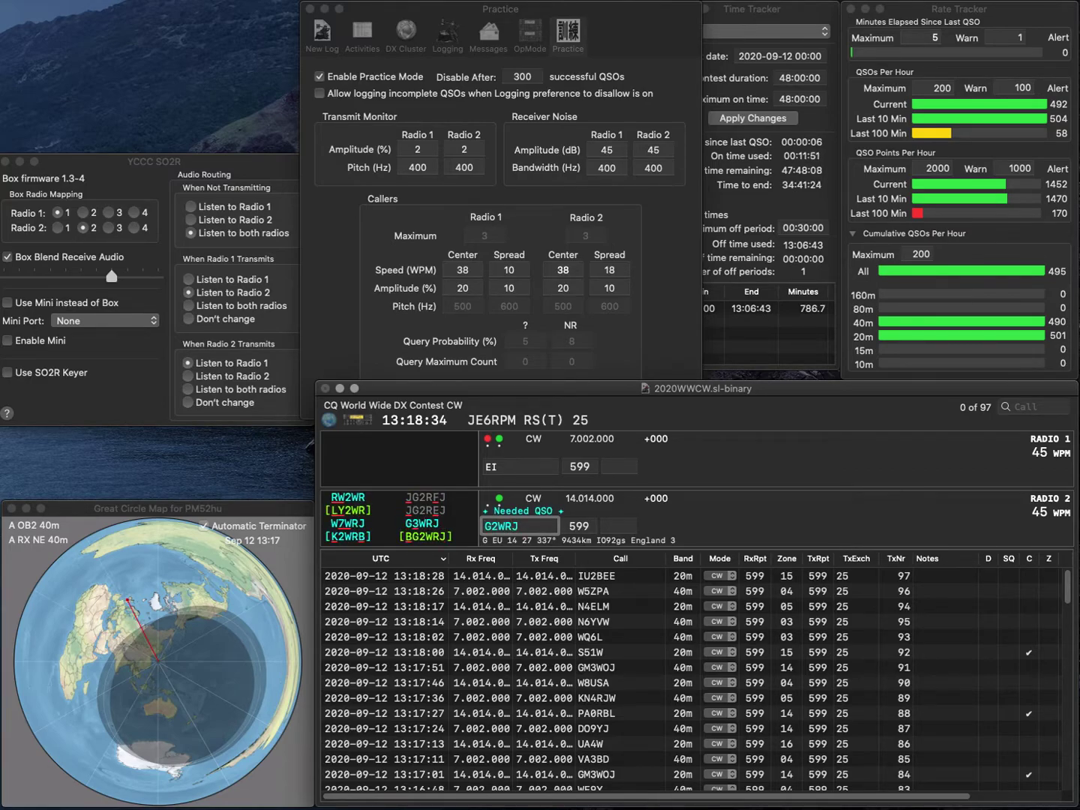
key(Home)
text(B)
key(Return)
text(/W5GN)
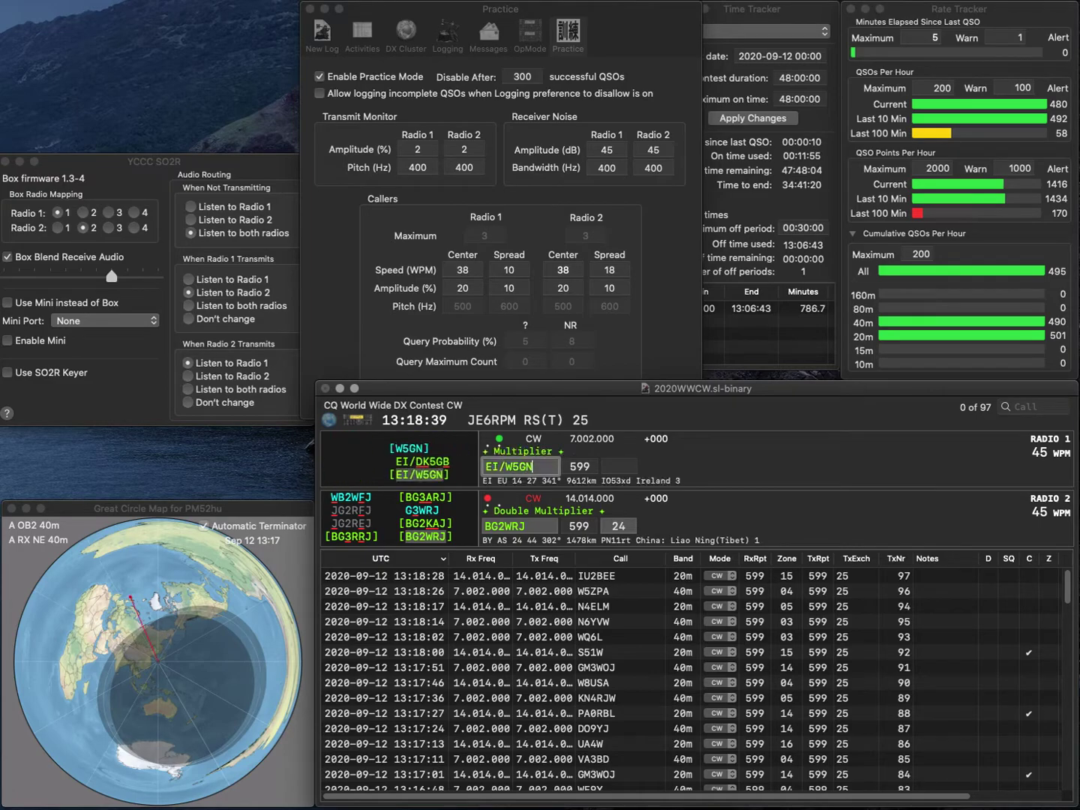
key(Return)
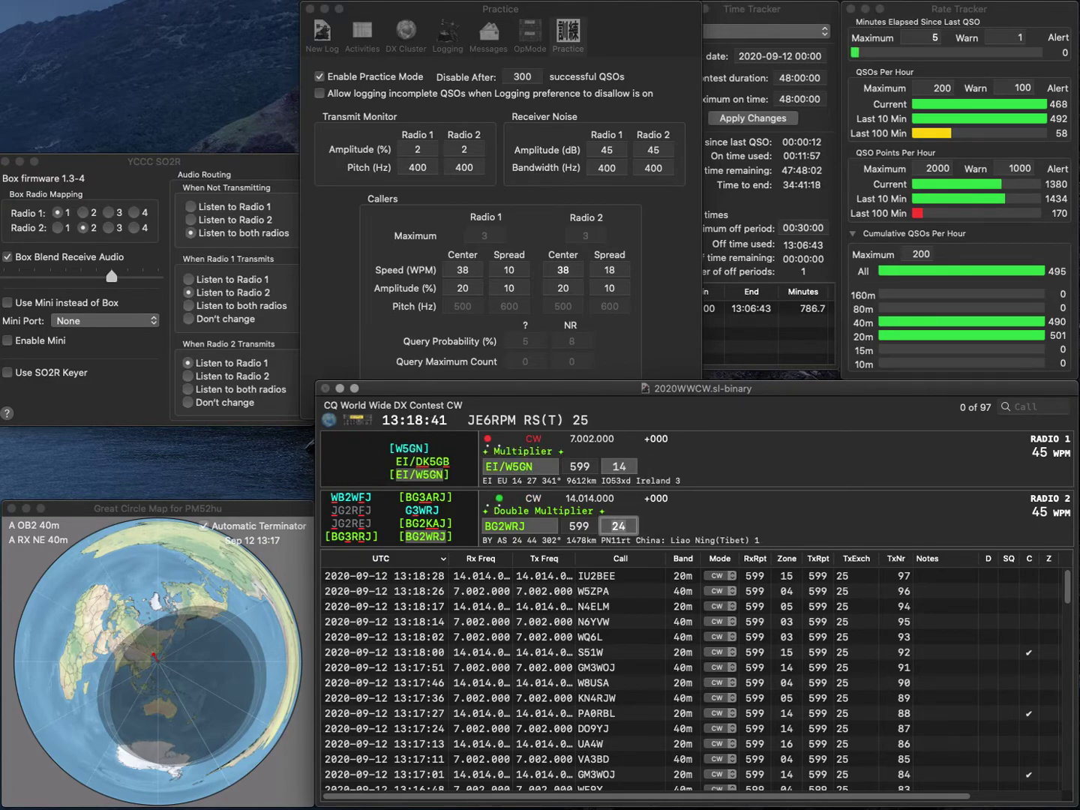
key(Return)
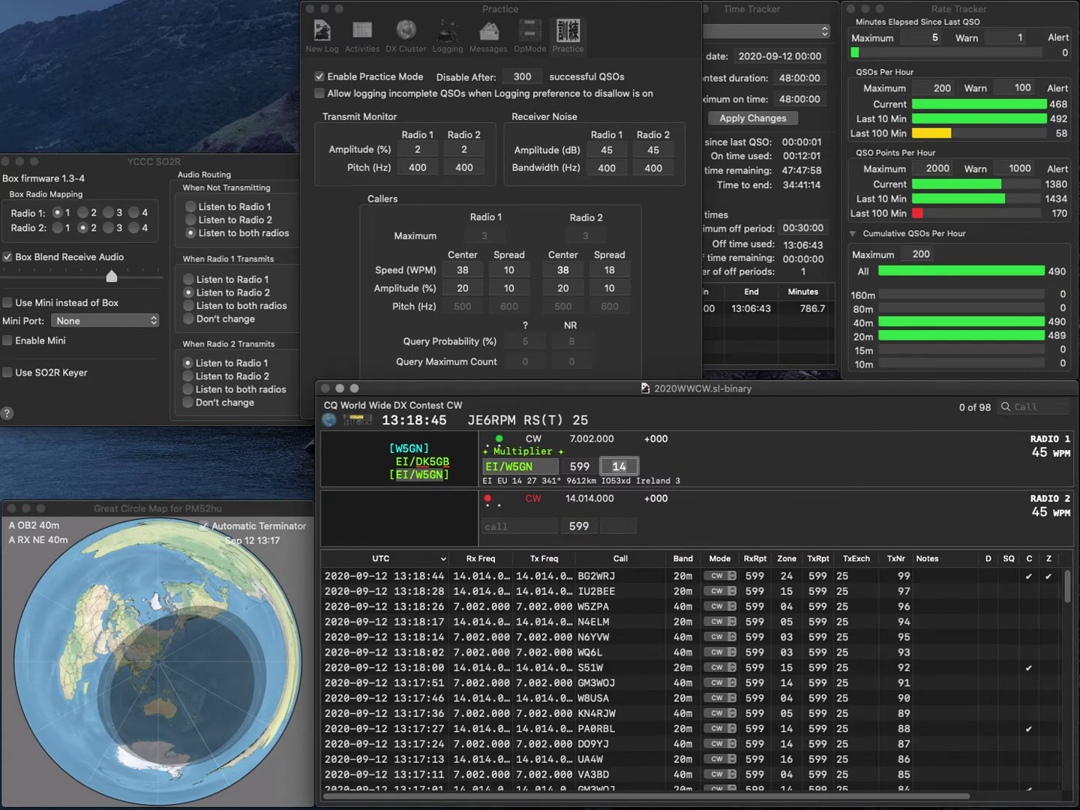
key(Return)
text(K4YYM)
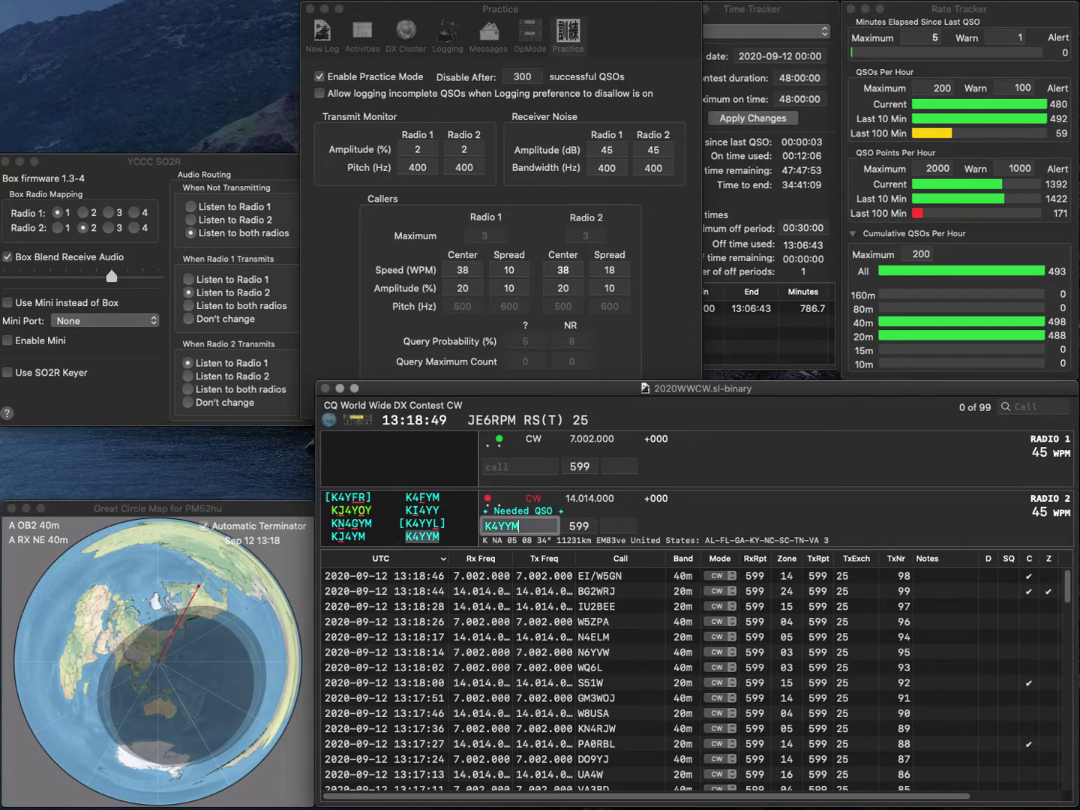
key(Return)
Enter M9N on Radio 1 with its exchange sent, and log the K4YYM and M9N contacts.
text(M0)
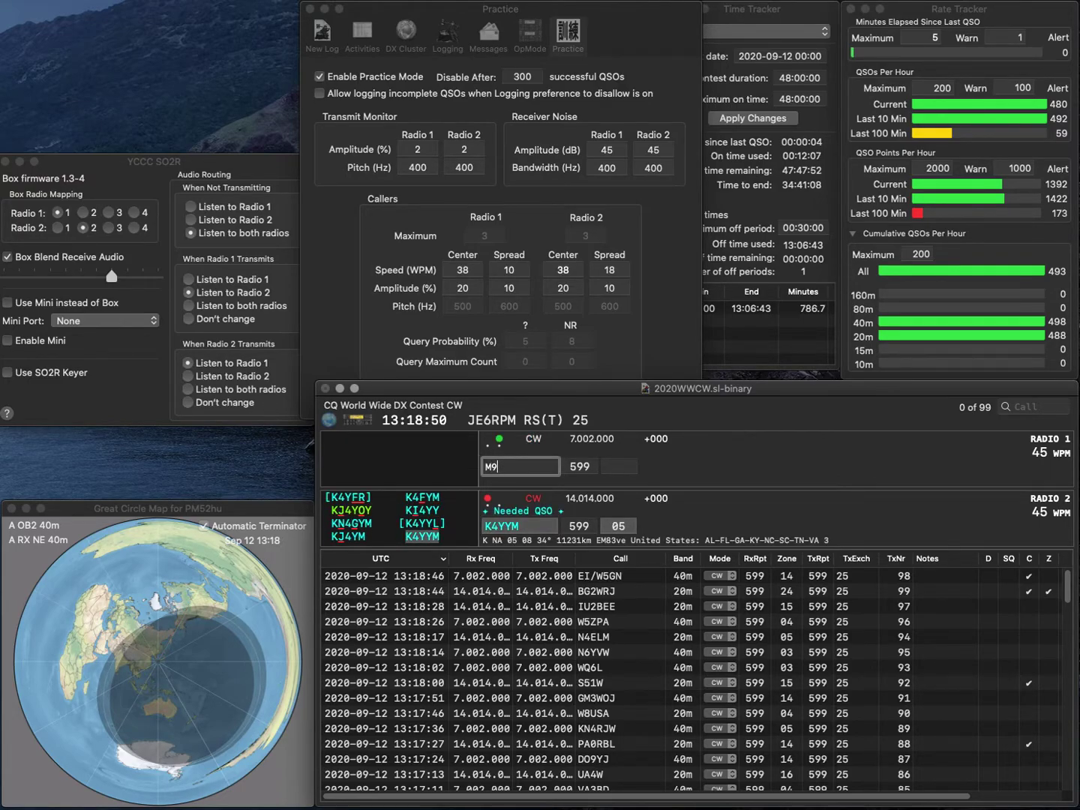
text(9N)
key(Return)
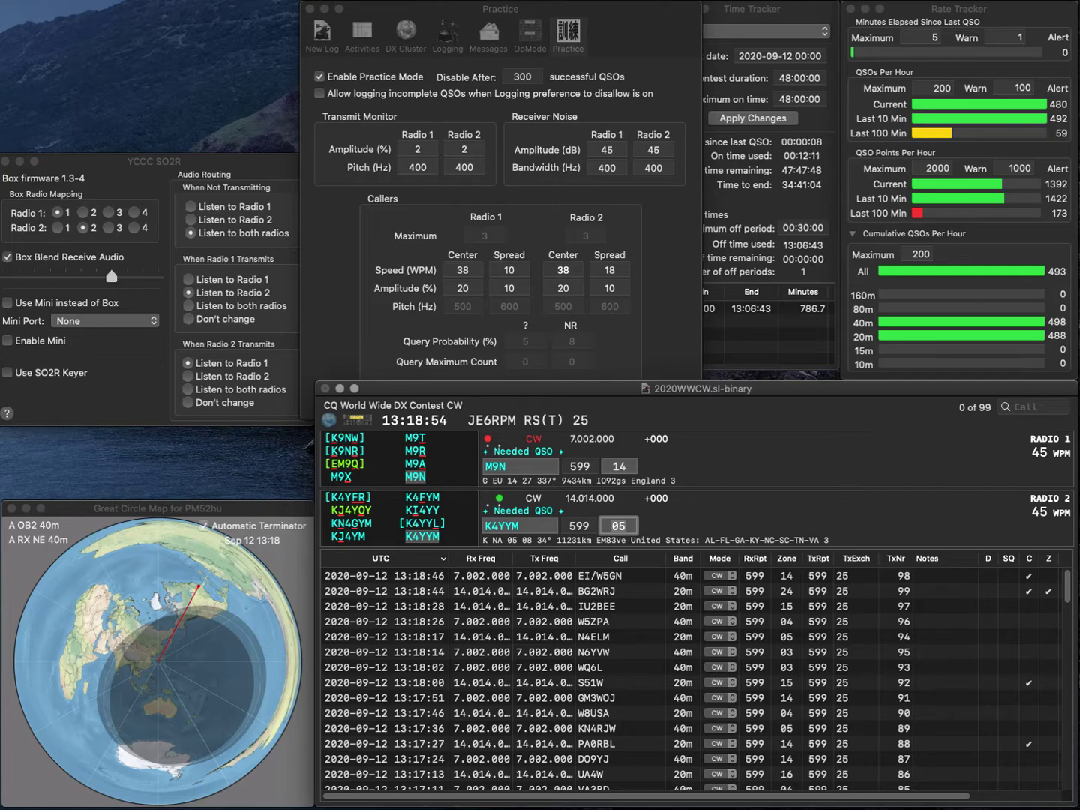
key(Return)
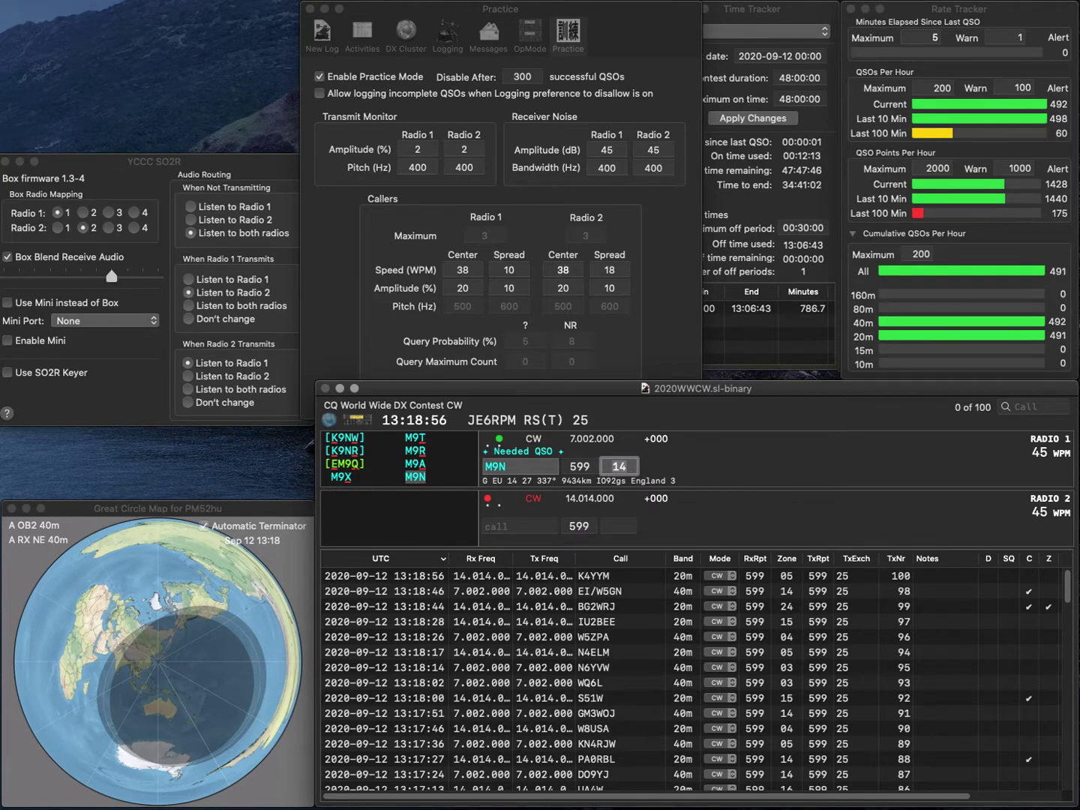
key(Return)
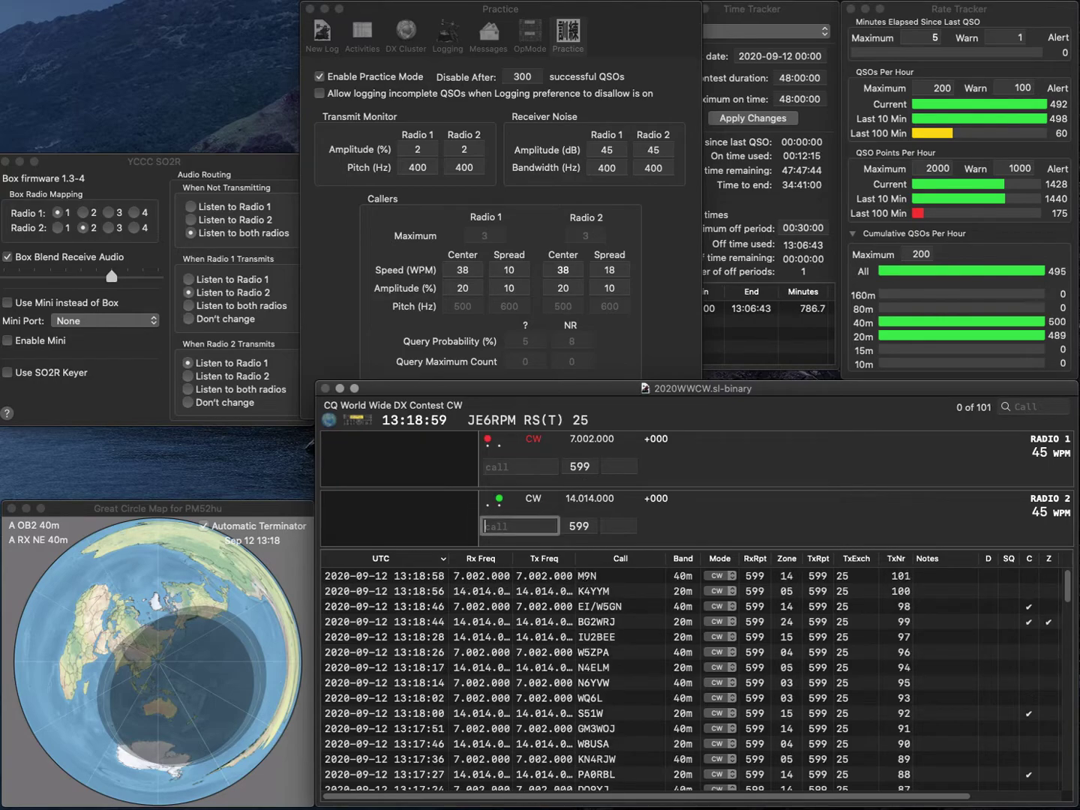
Enter F8DUP on Radio 2 and VA1MC on Radio 1, sending the exchange for each call.
text(F8D)
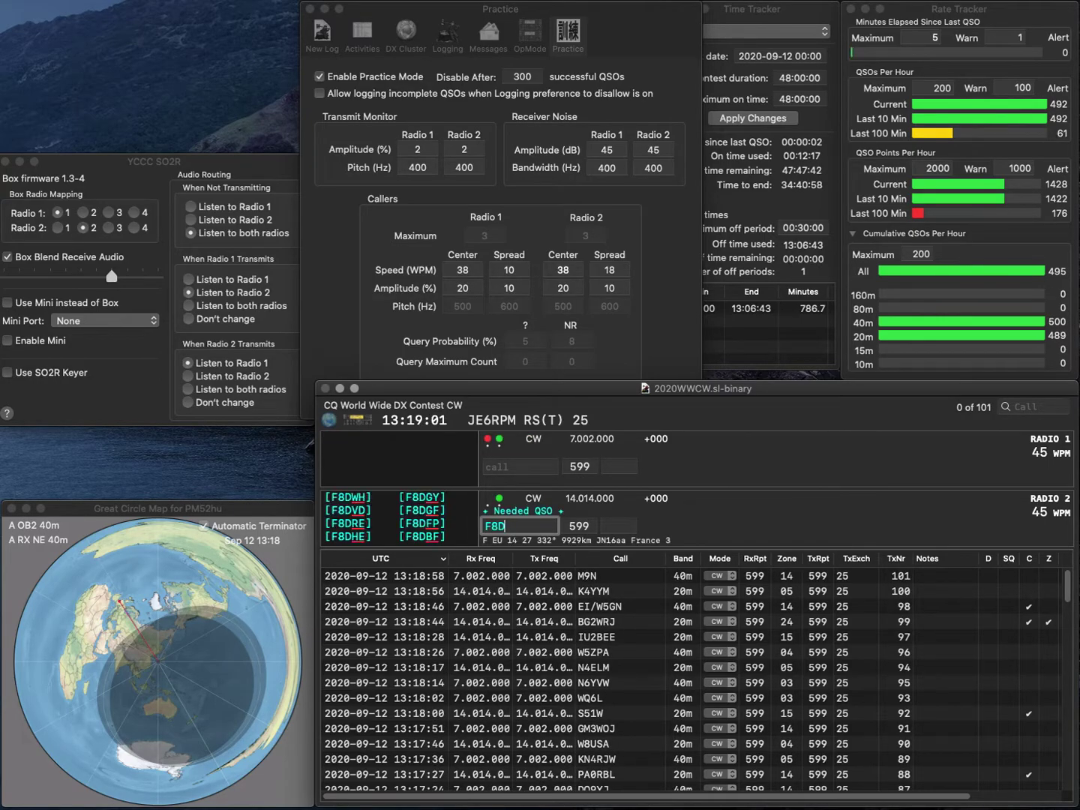
text(UP)
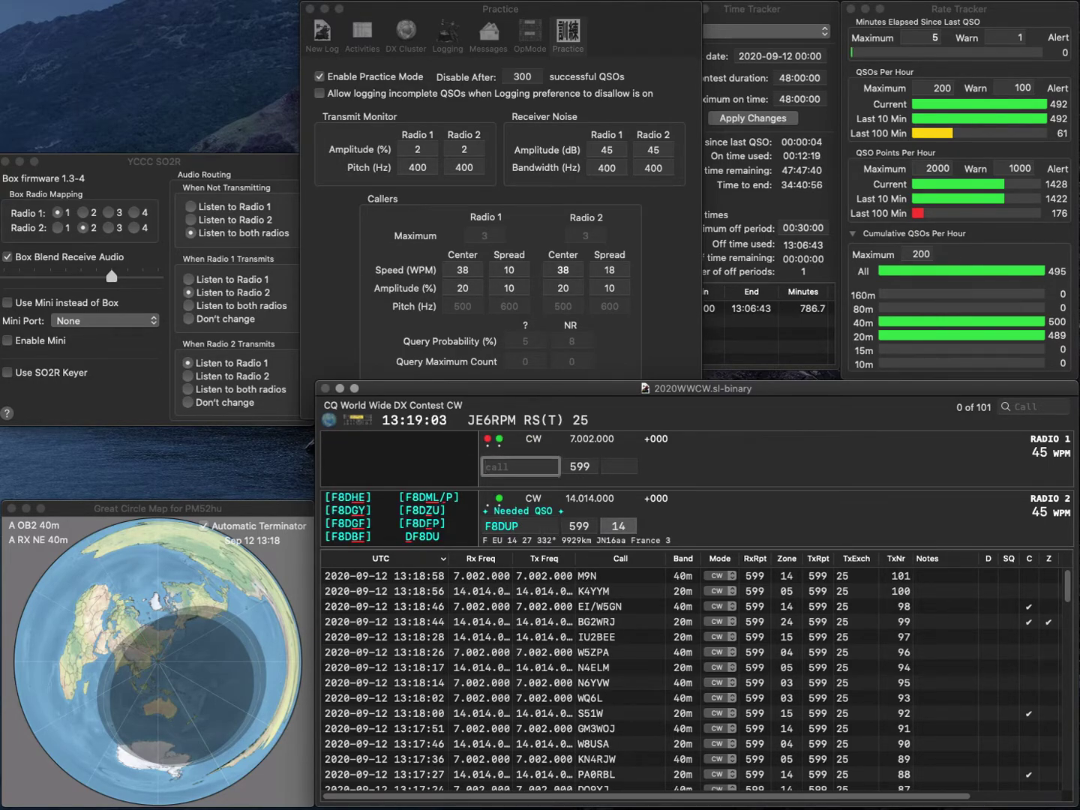
key(Return)
text(VA1MC)
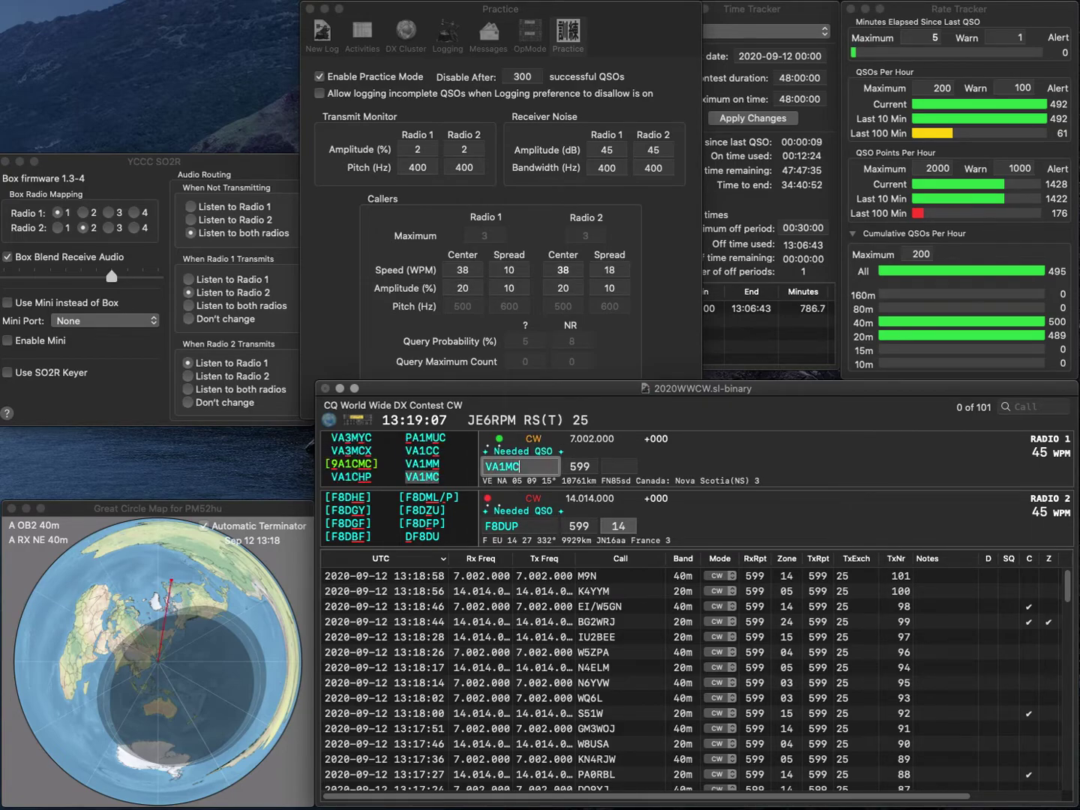
key(Return)
key(Delete)
key(Delete)
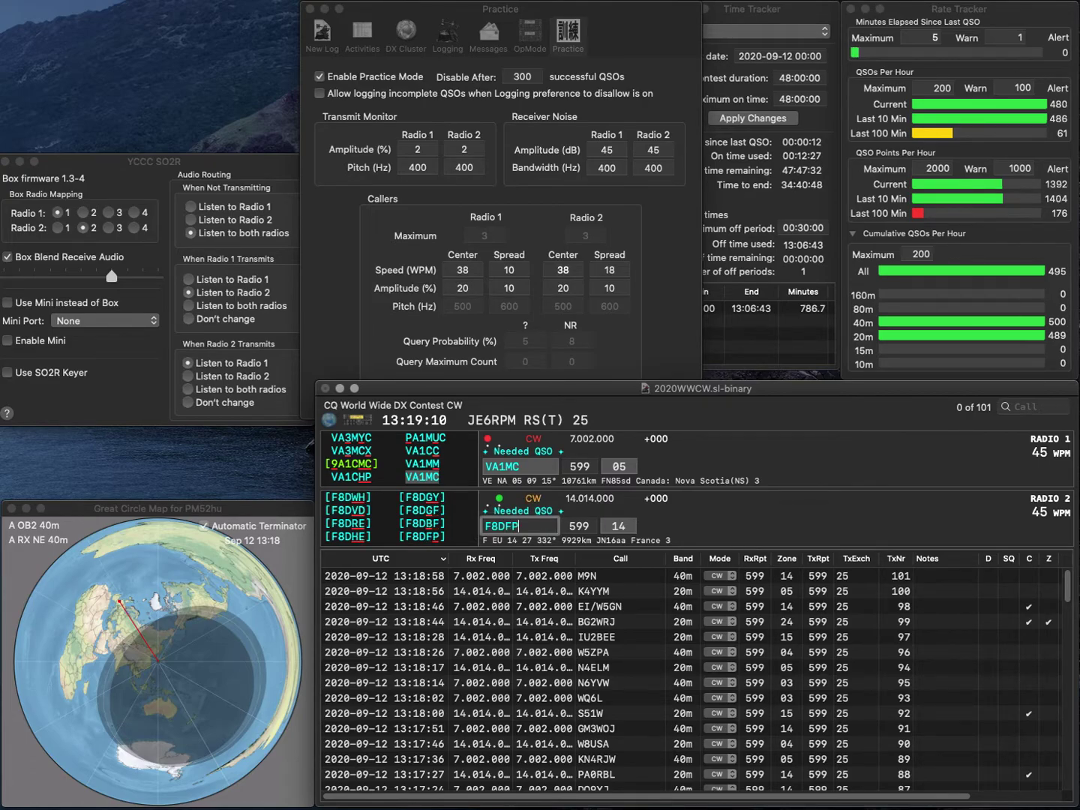
text(FP)
key(Return)
key(Return)
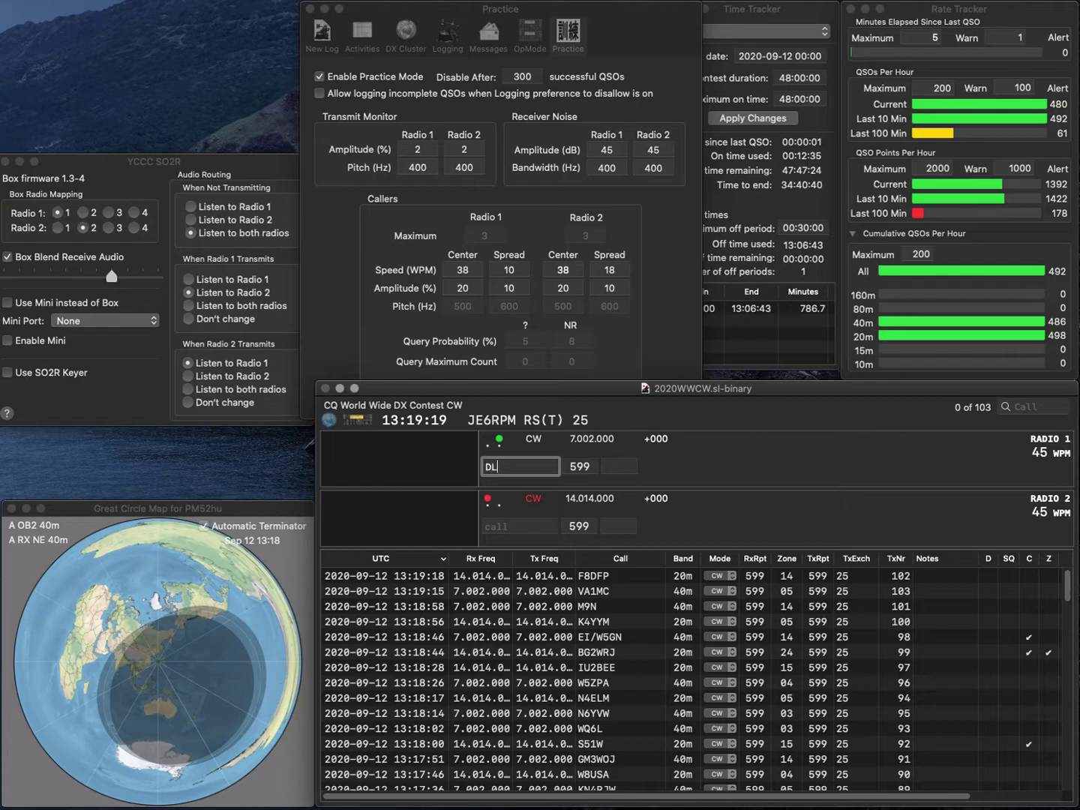
Enter DL6ON on Radio 1 and HI3EE on Radio 2, and log the DL6ON contact.
text(L6ONHI3EE)
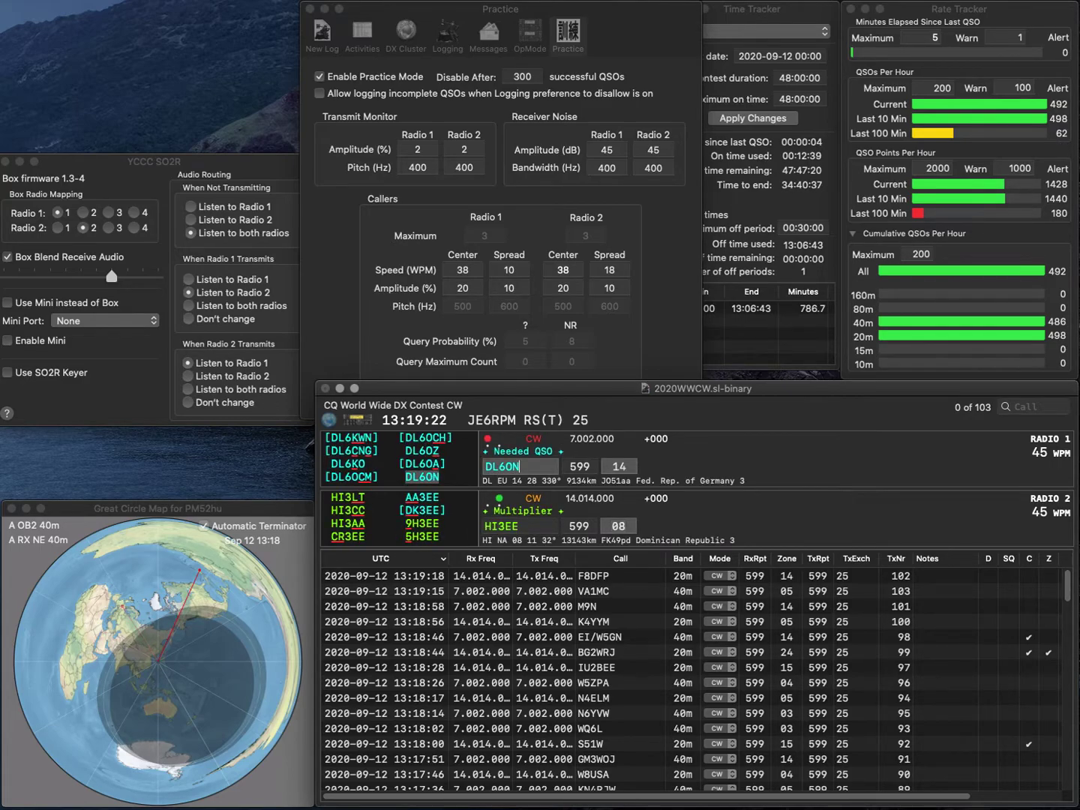
key(Tab)
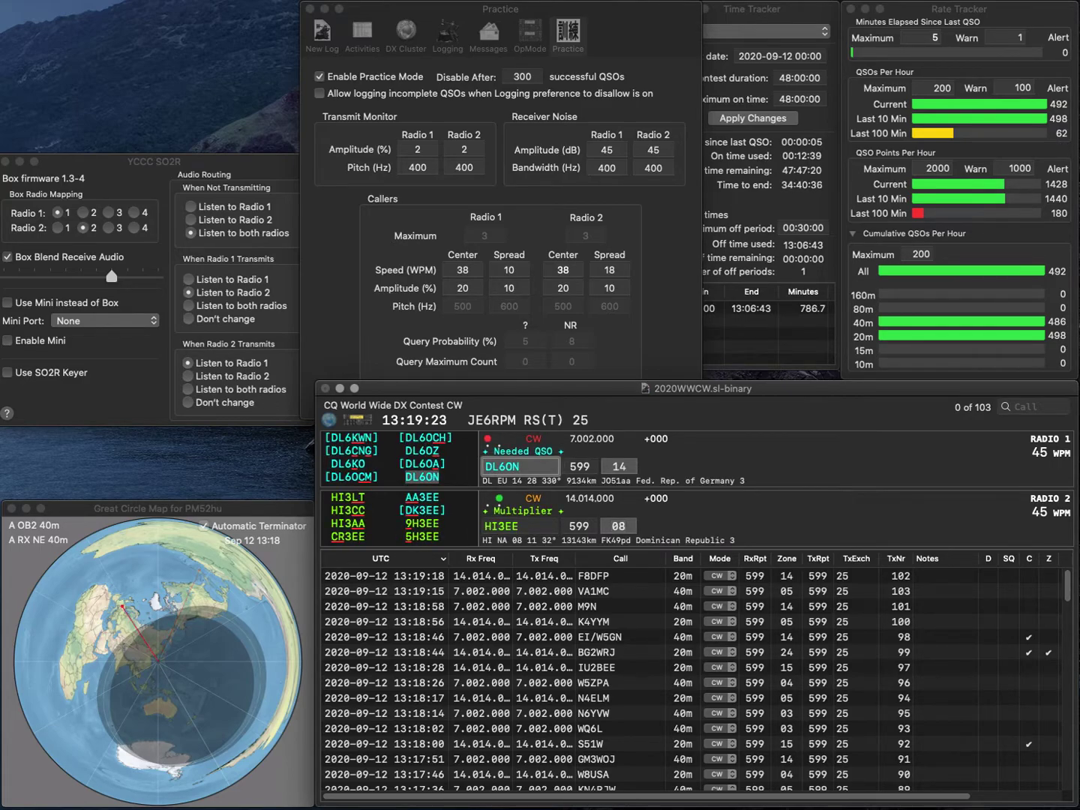
key(Tab)
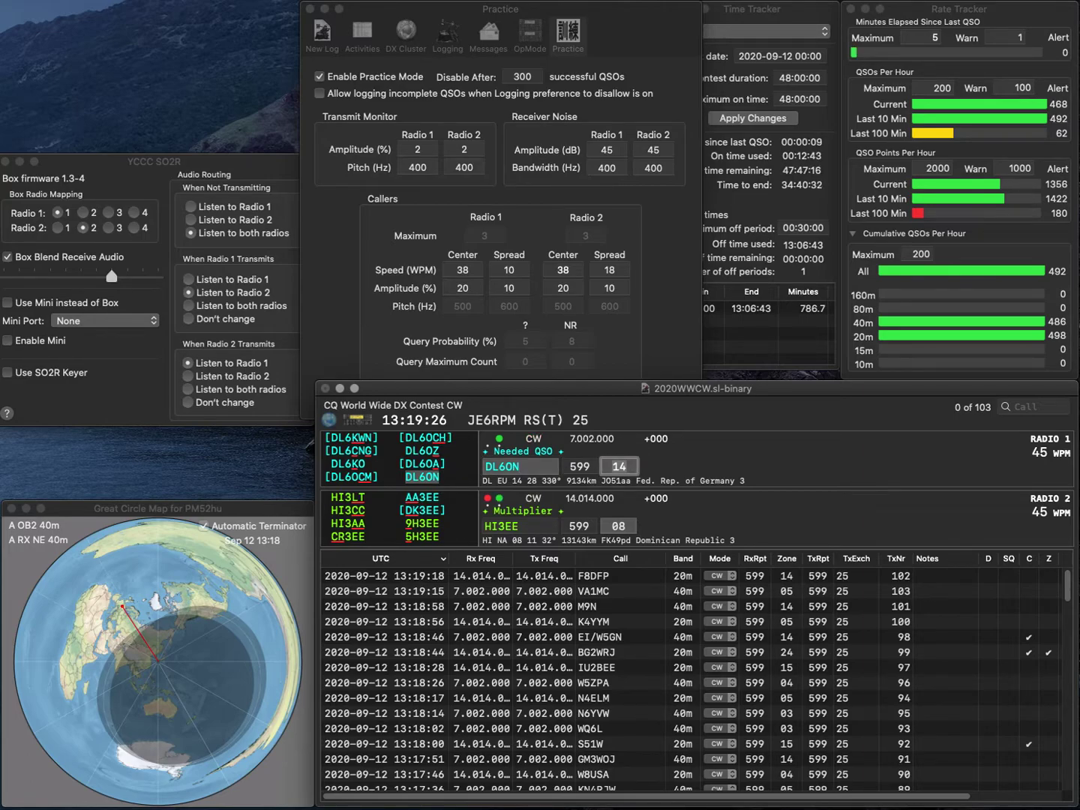
key(Return)
Correct the Radio 2 call to 5H3EE and send its exchange with zone 37 filled in.
key(Delete)
text(5H)
key(Delete)
key(Return)
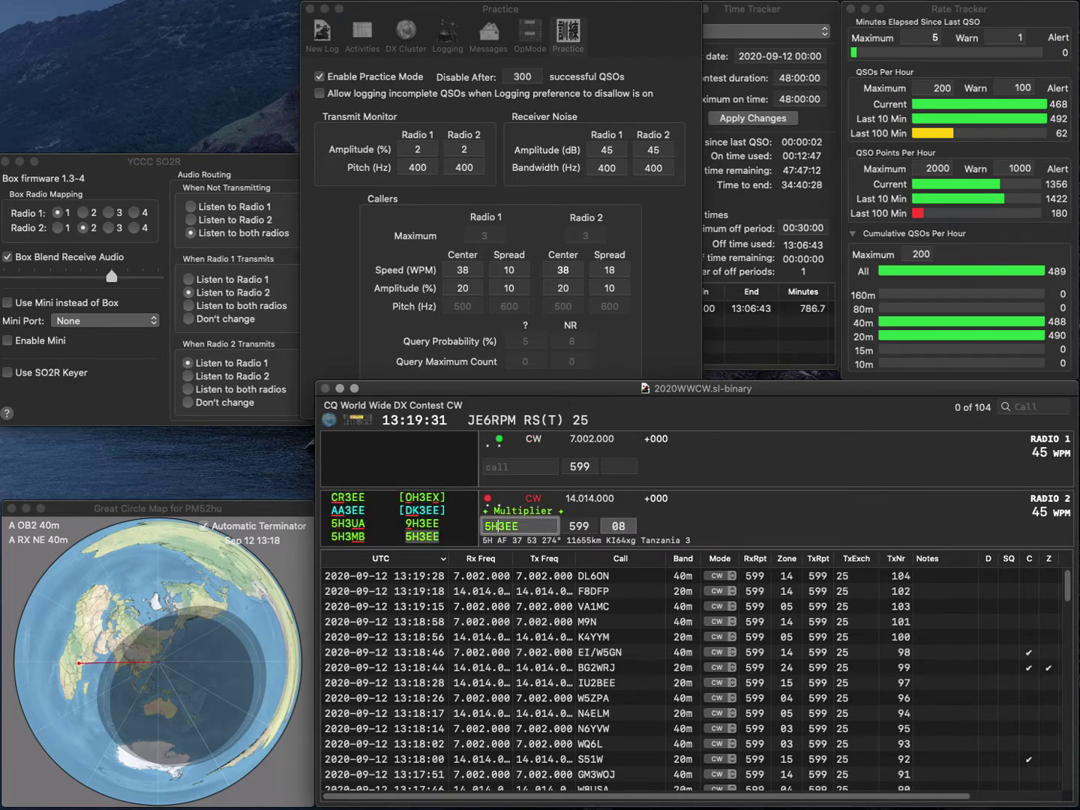
Enter LC9X on Radio 1 with its exchange sent, and log the 5H3EE and LC9X contacts.
text(LC9X)
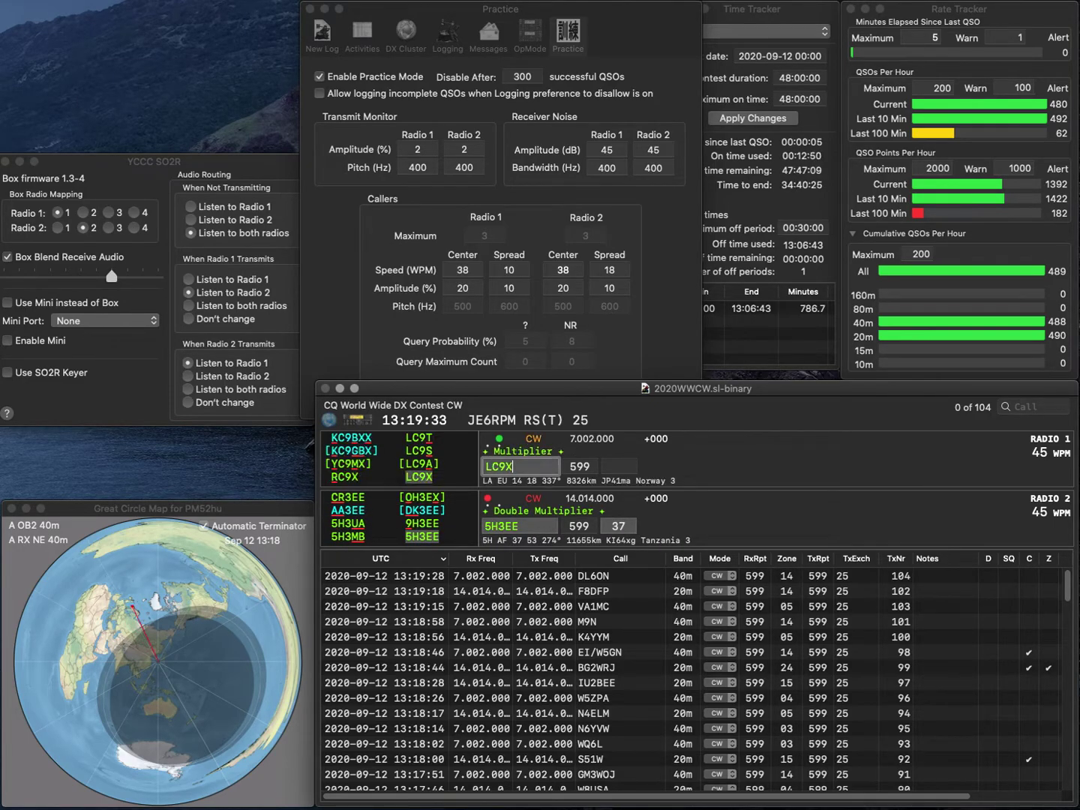
key(Return)
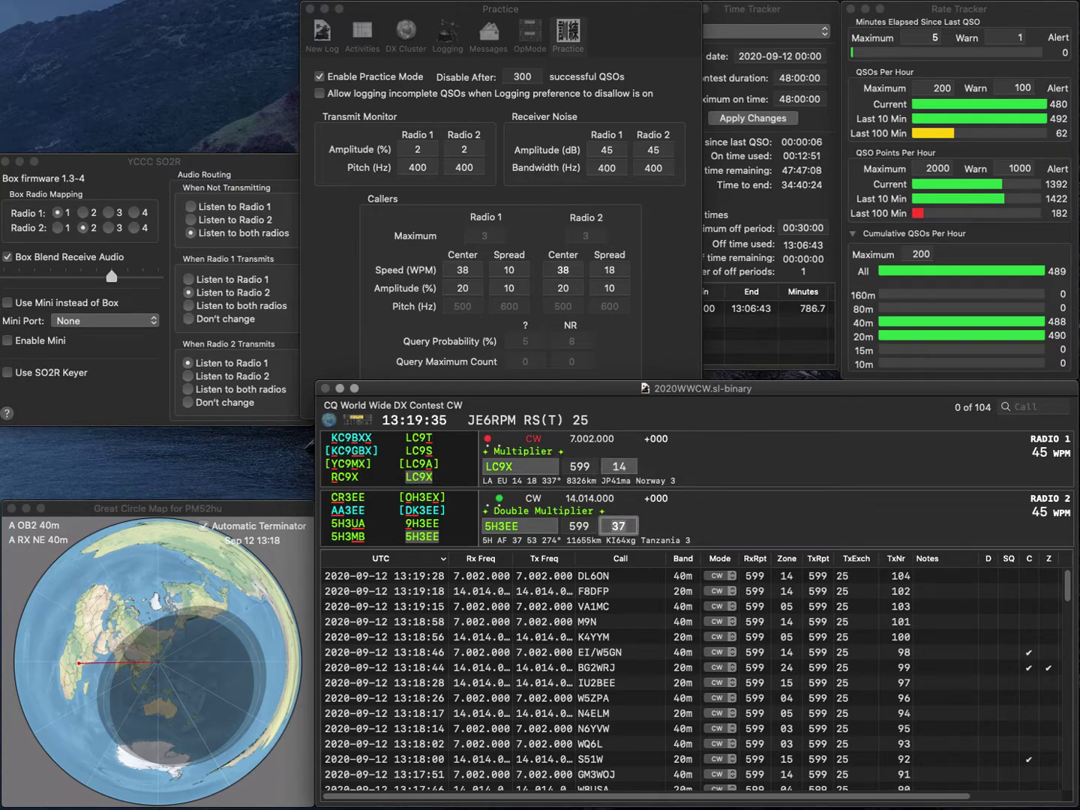
key(Return)
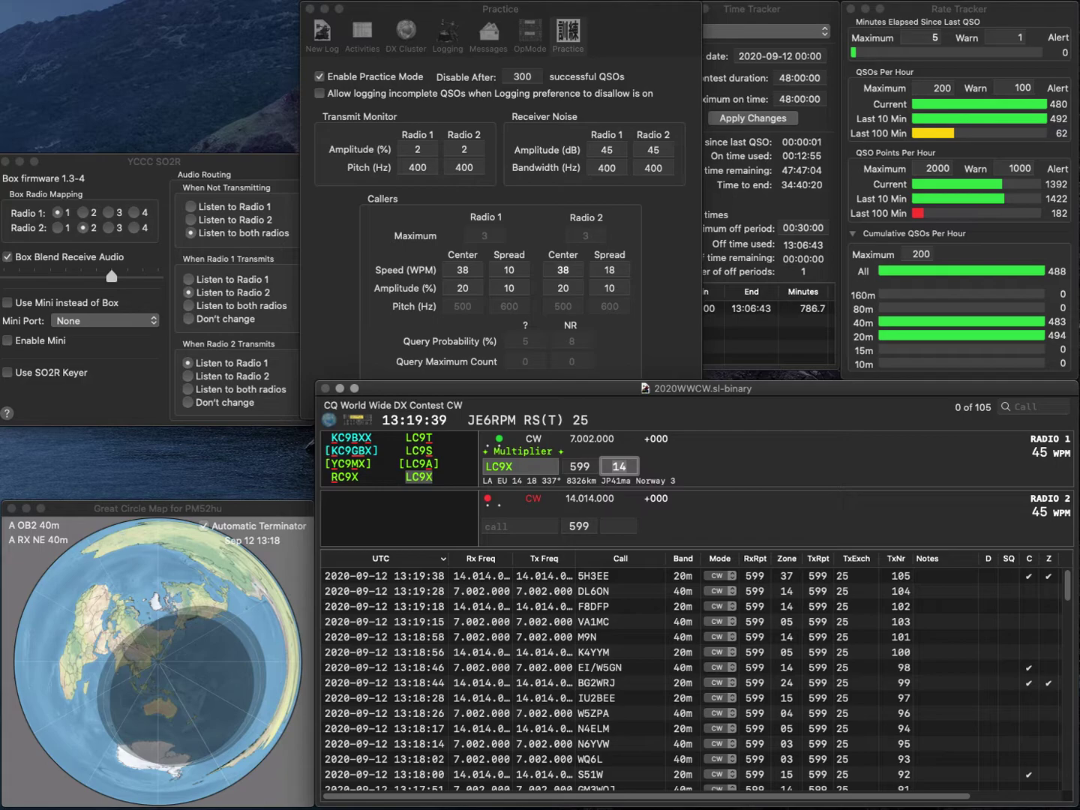
key(Return)
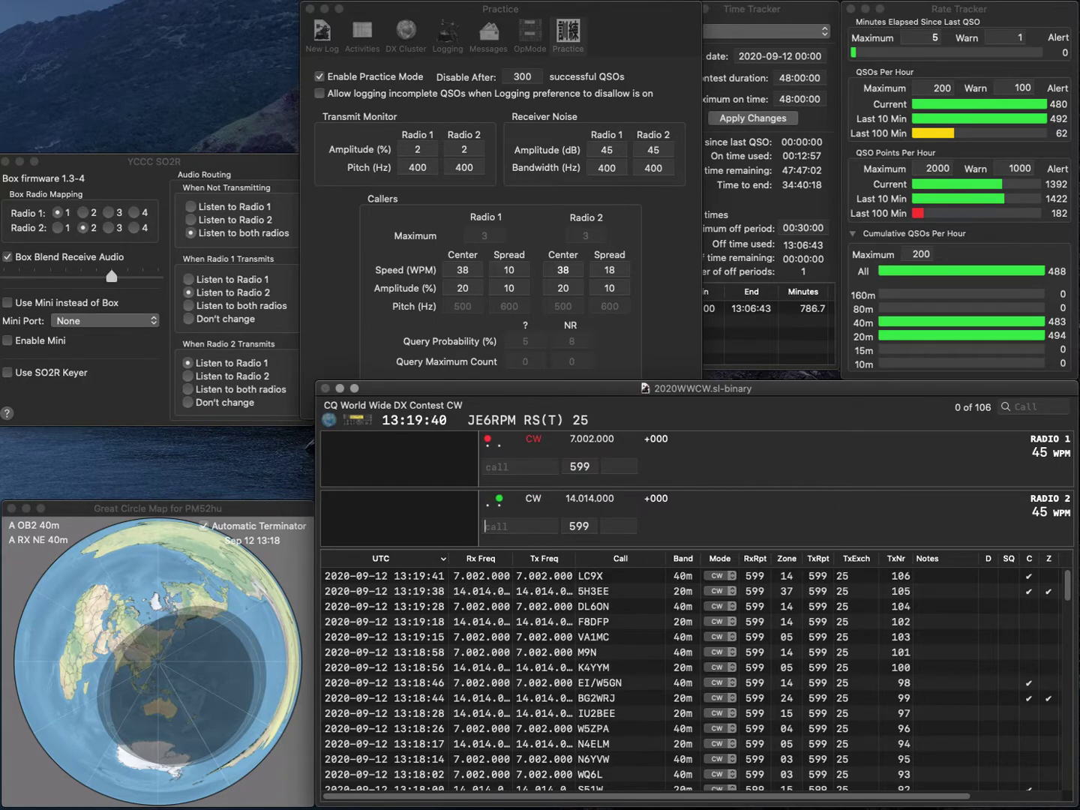
text(RA4AA)
key(BackSpace)
text(WJ)
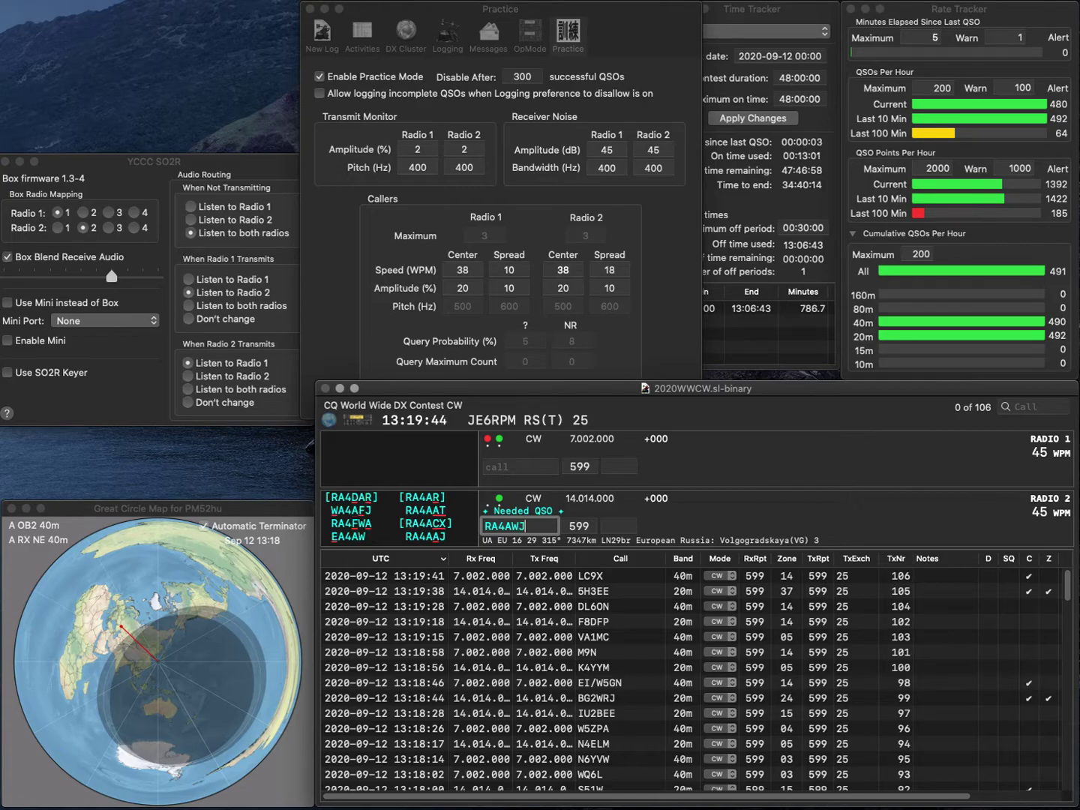
key(BackSpace)
text(A)
key(Return)
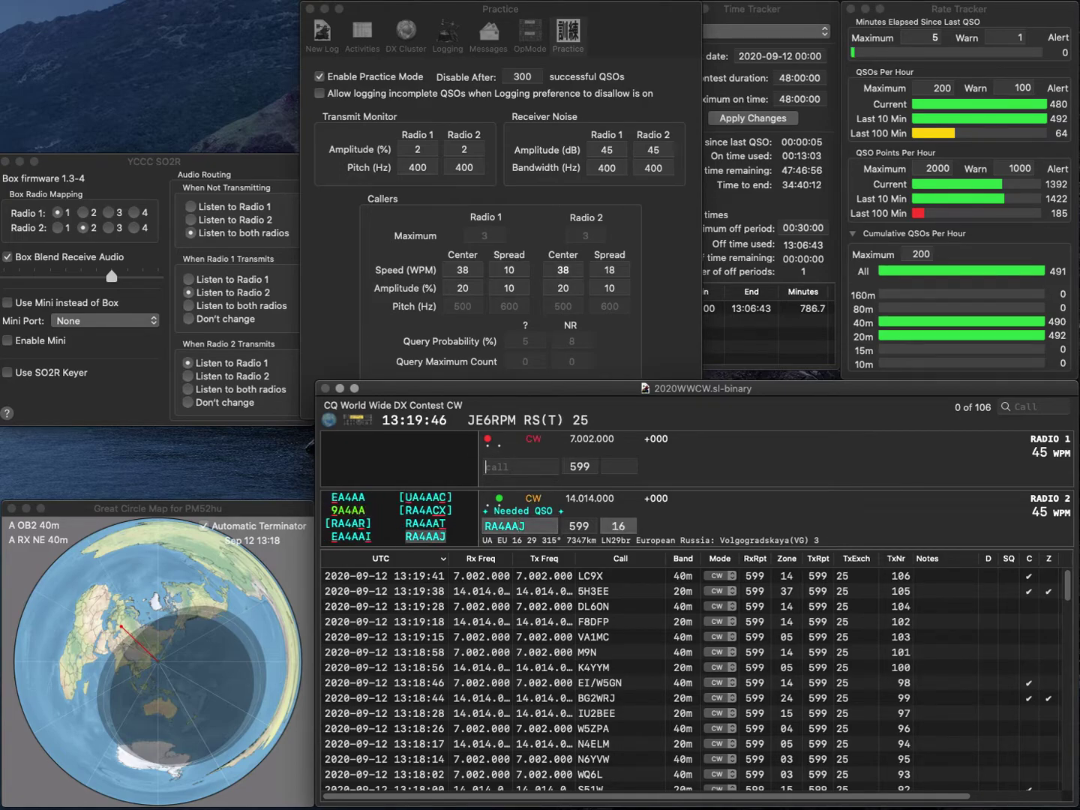
text(AD)
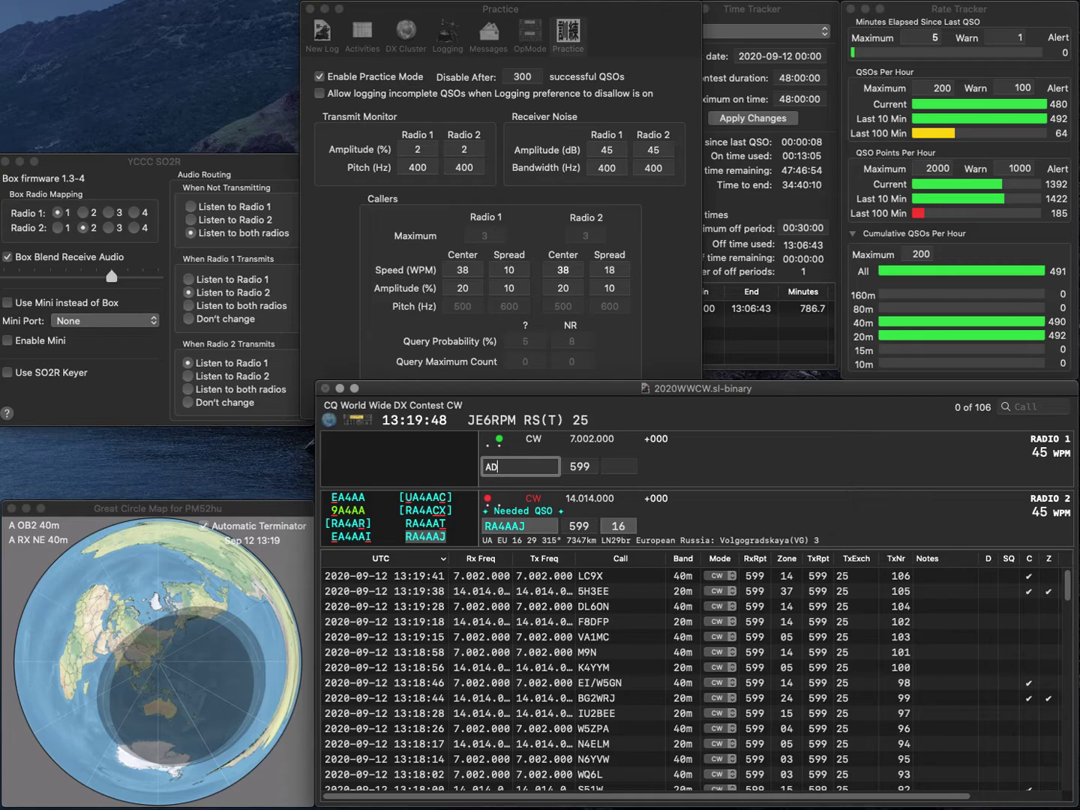
text(EB6EB)
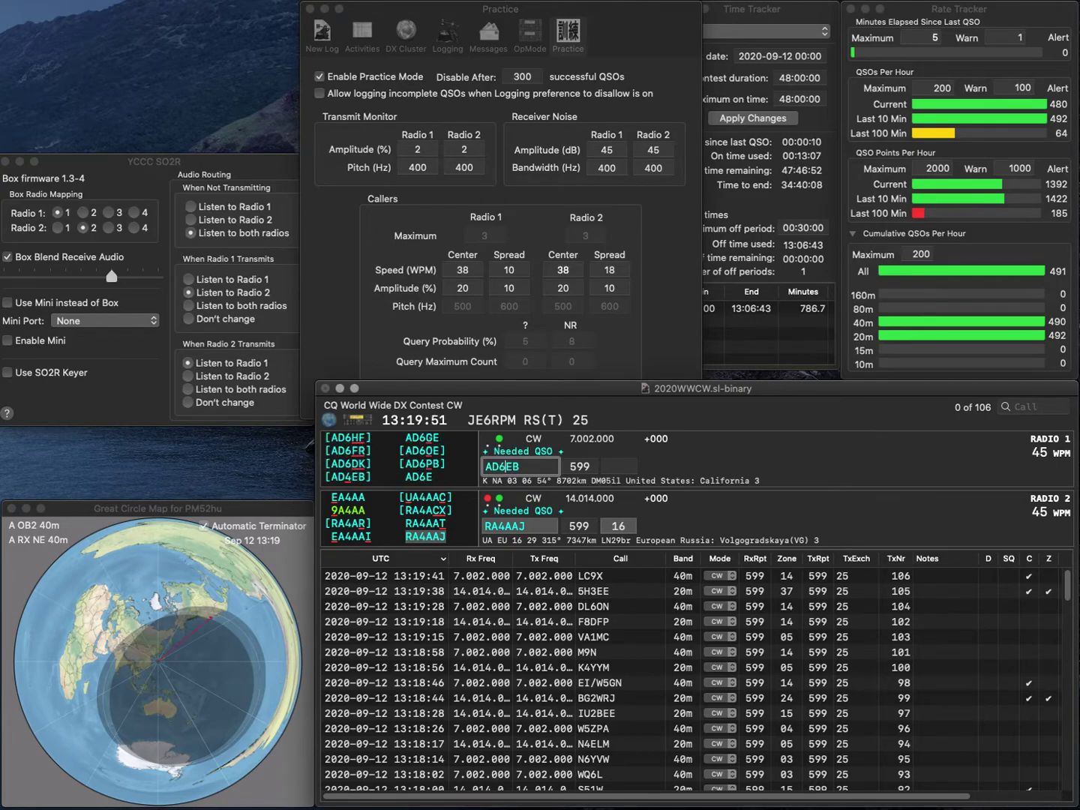
key(Return)
key(Return)
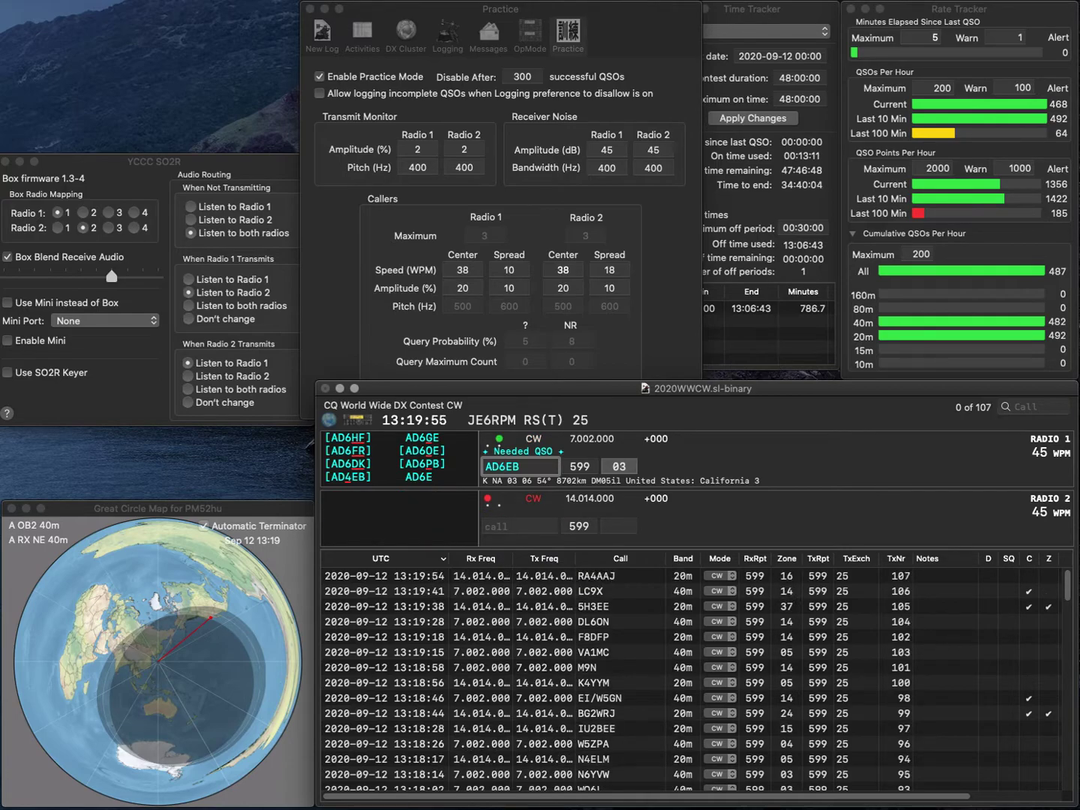
key(BackSpace)
text(4)
key(Return)
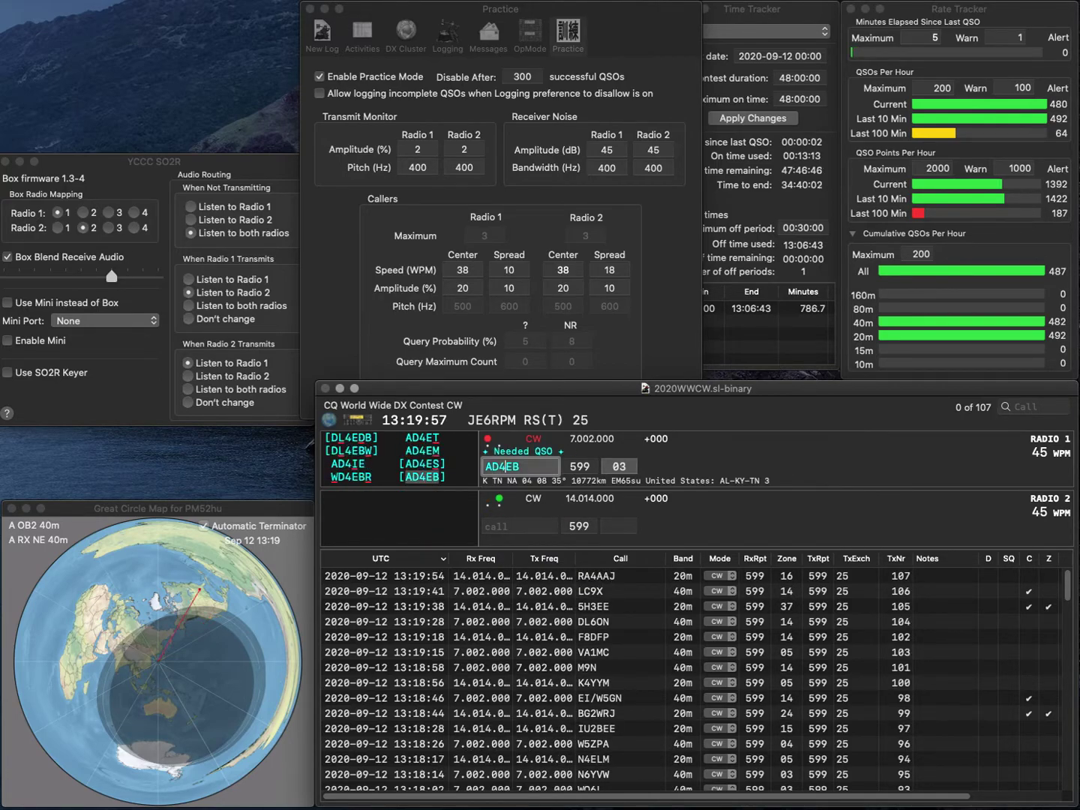
text(2CX)
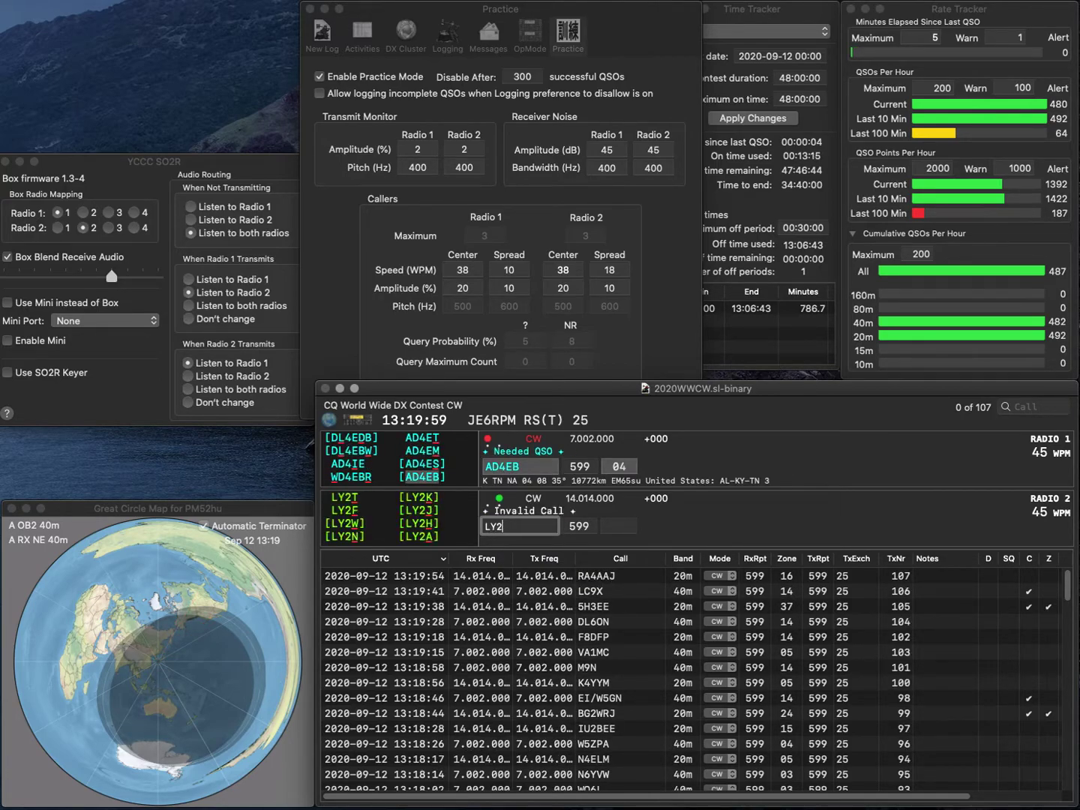
key(Return)
key(Return)
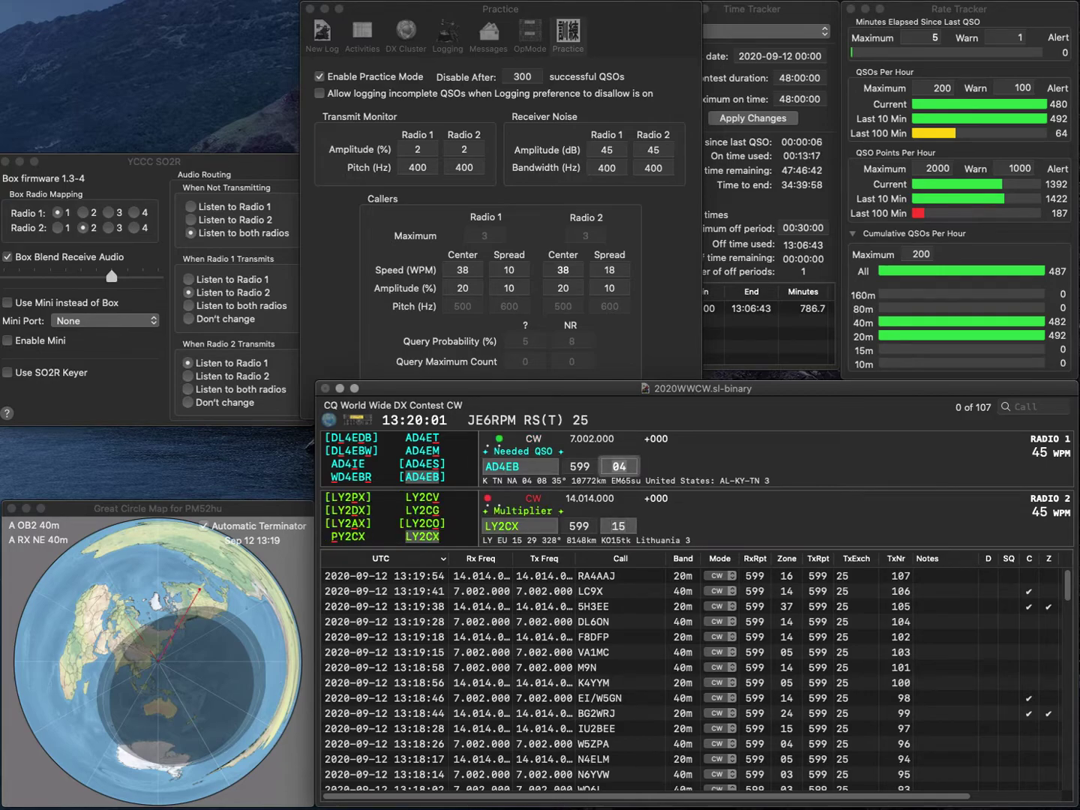
key(Down)
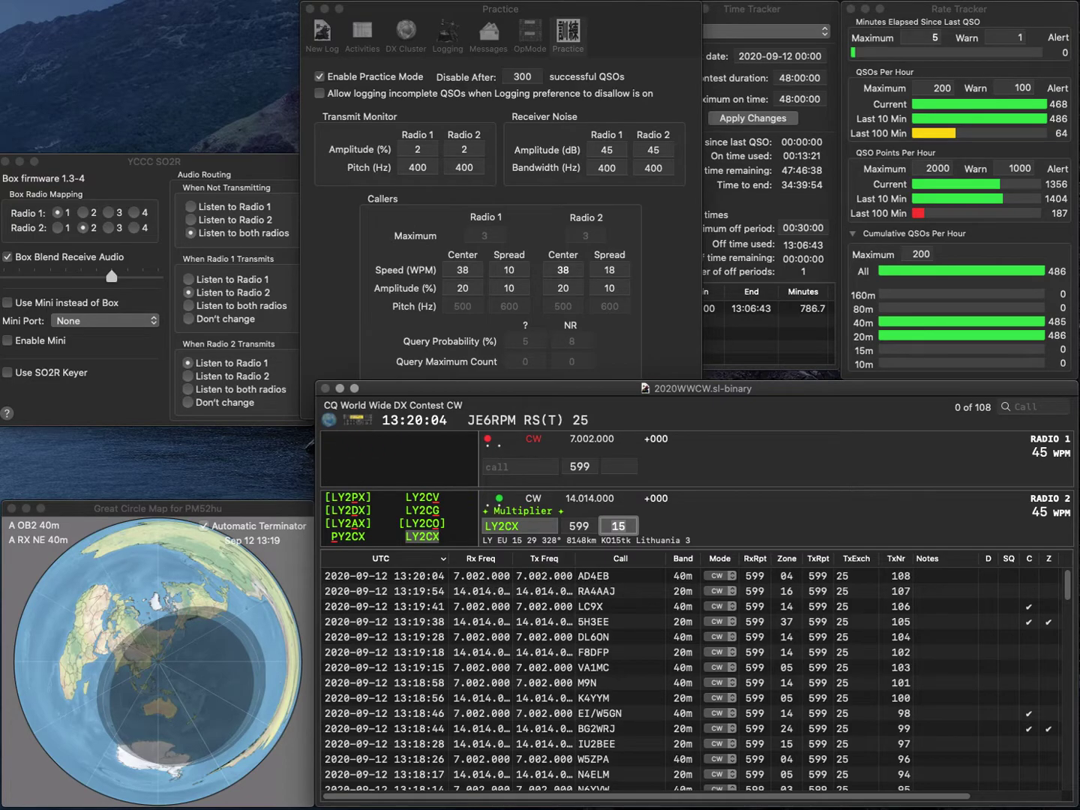
key(Return)
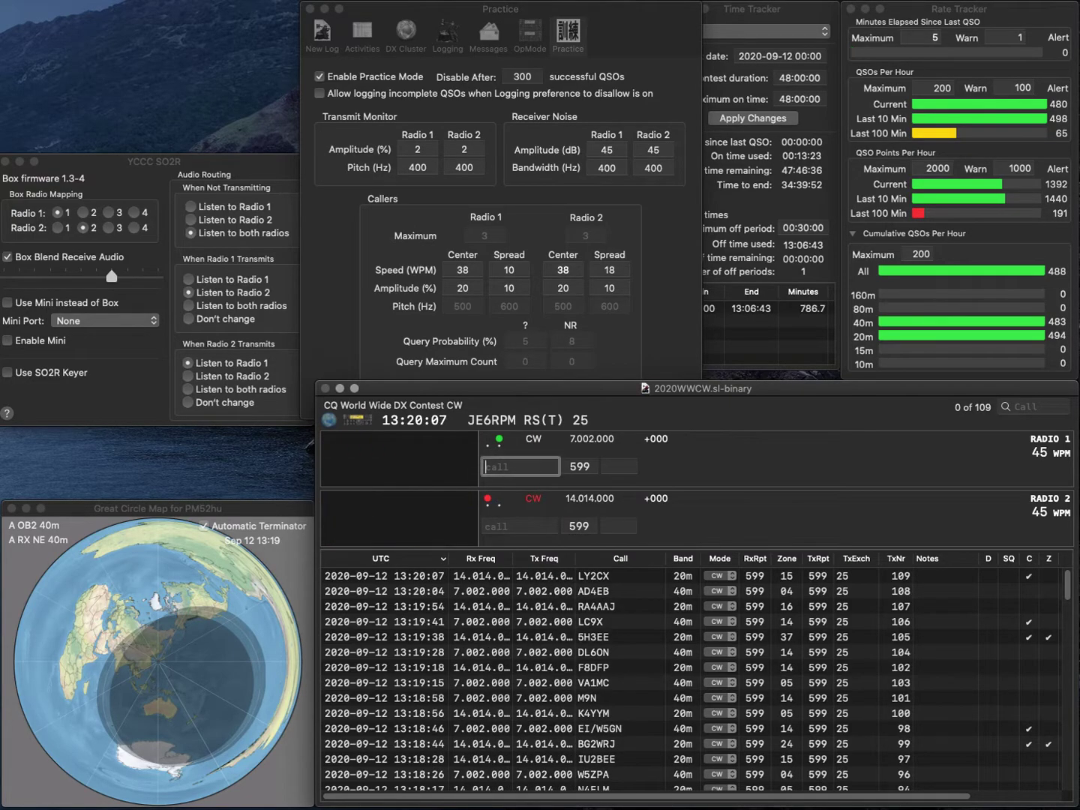
text(JE1CKA)
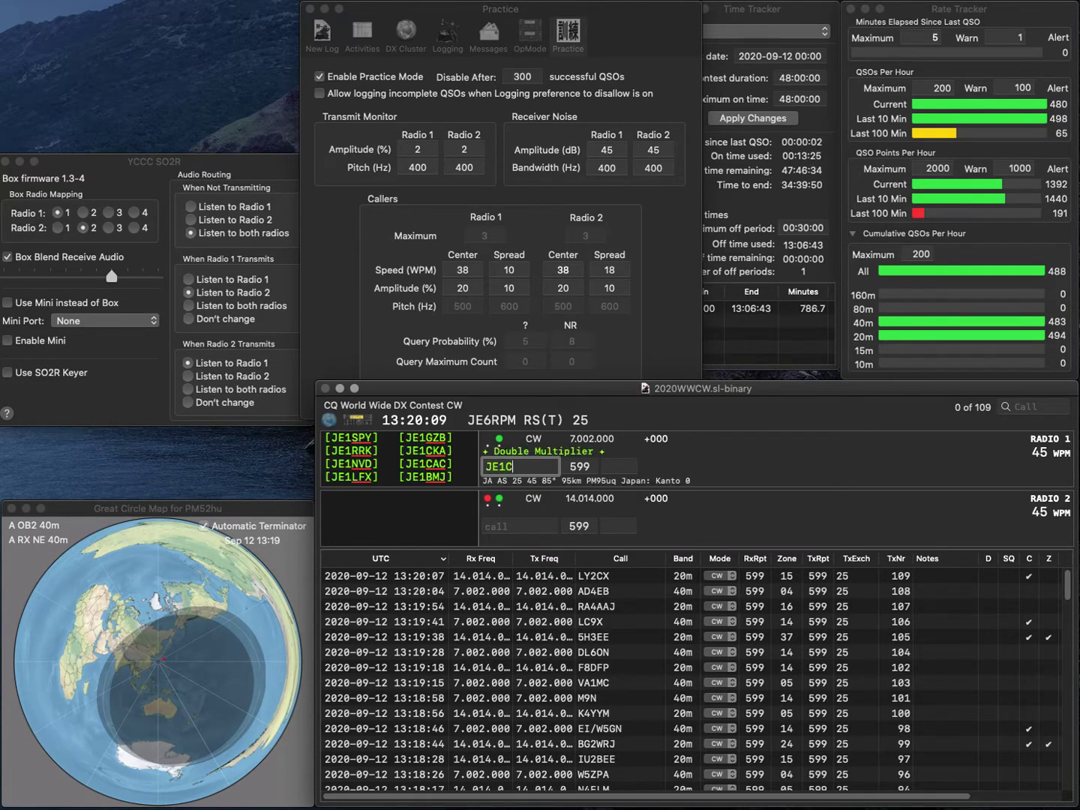
key(Return)
text(RCT)
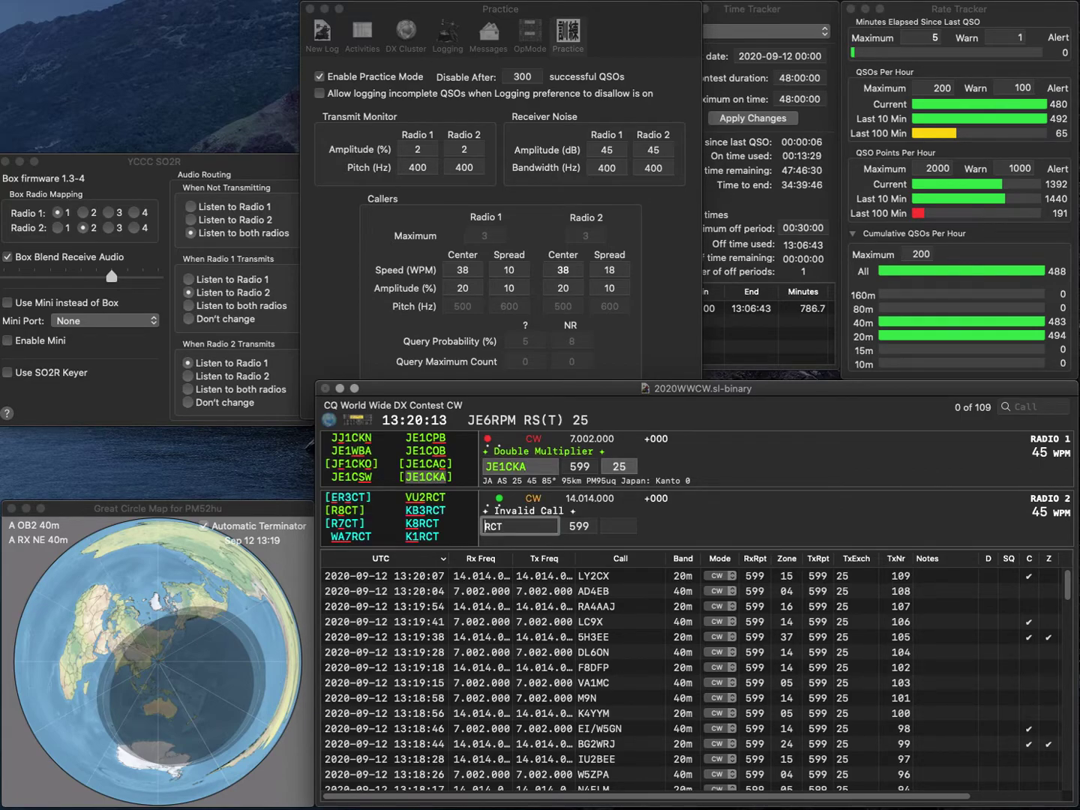
key(Return)
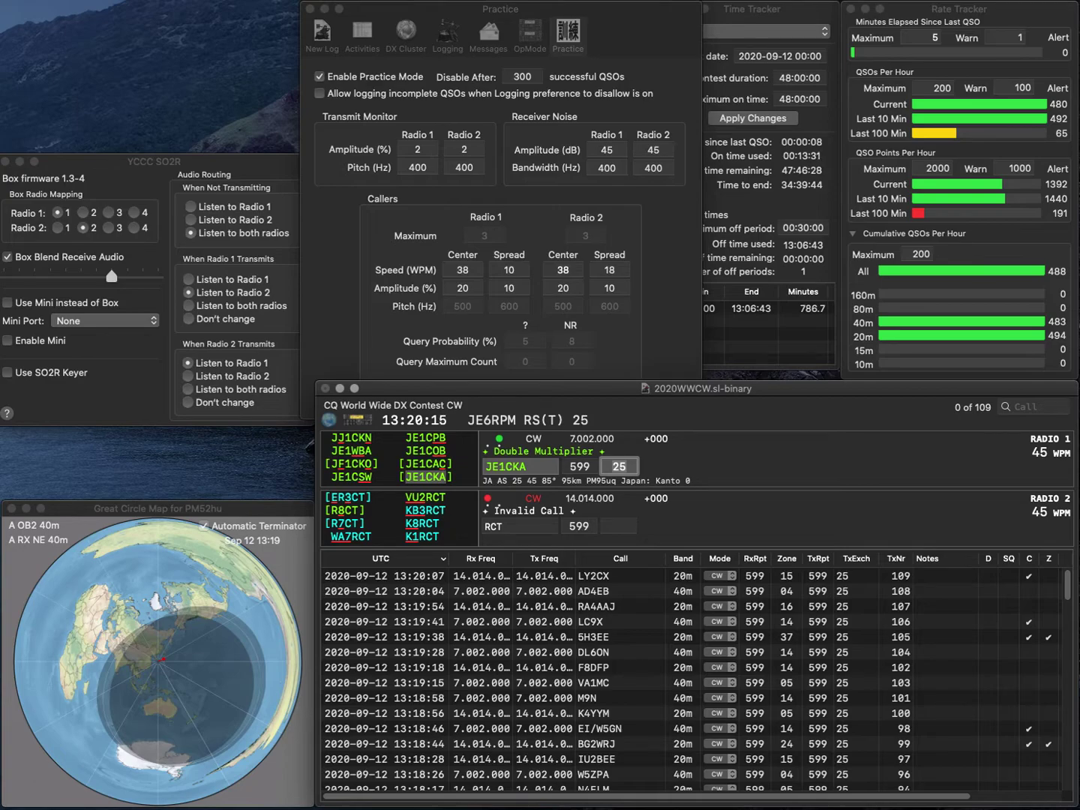
key(Return)
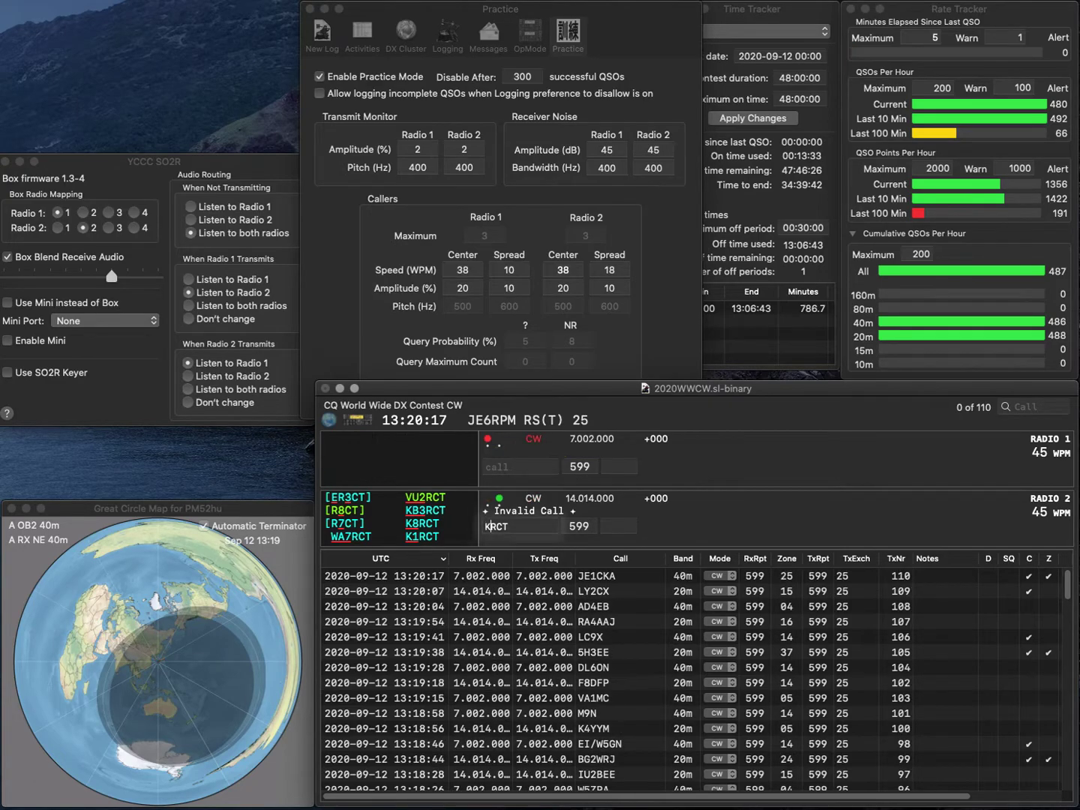
text(KB3)
key(Return)
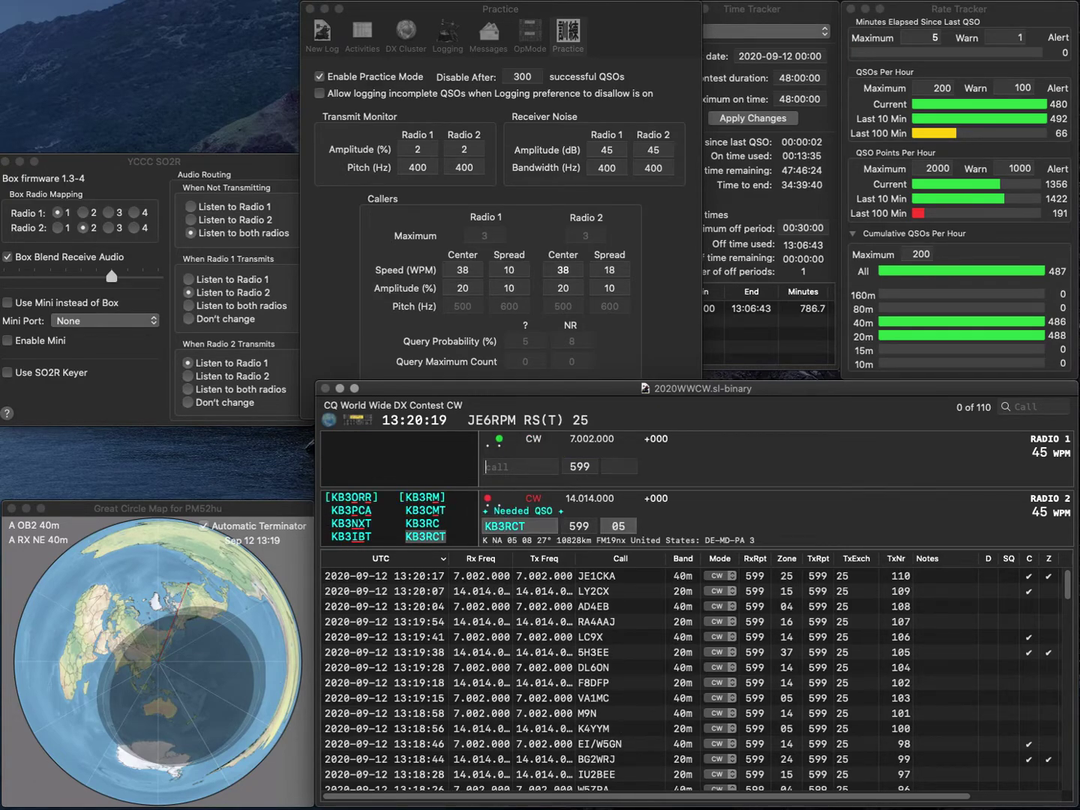
text(SP7AH)
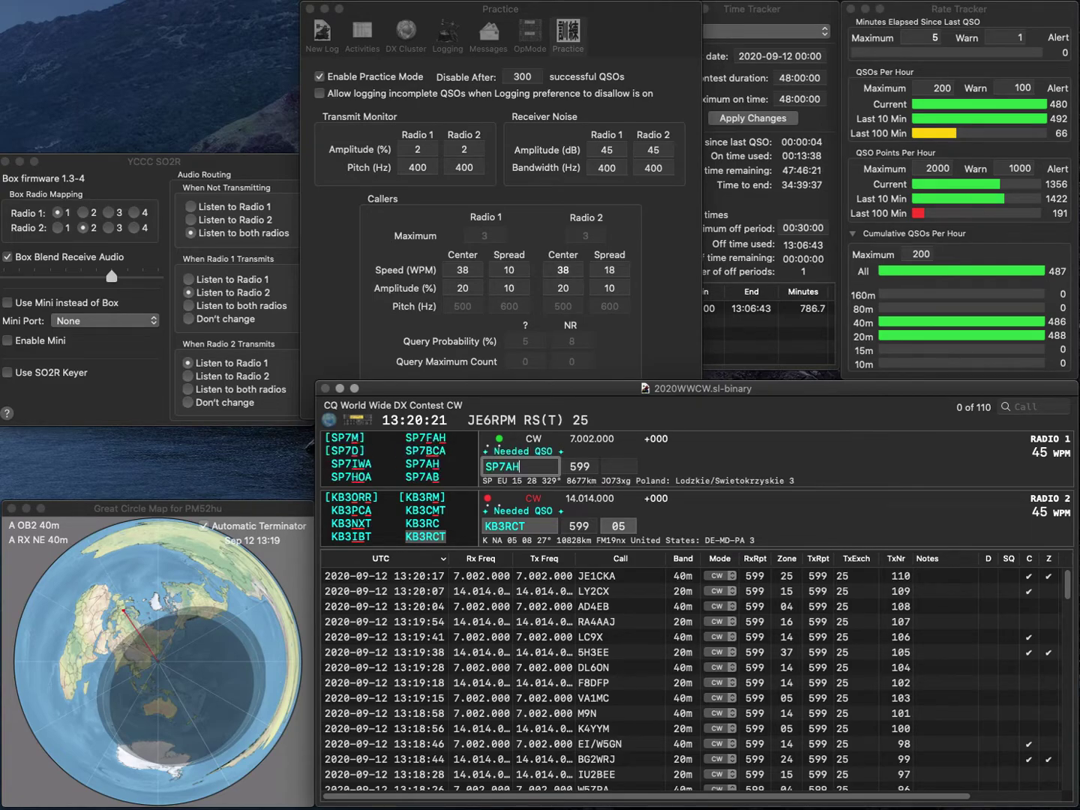
key(Return)
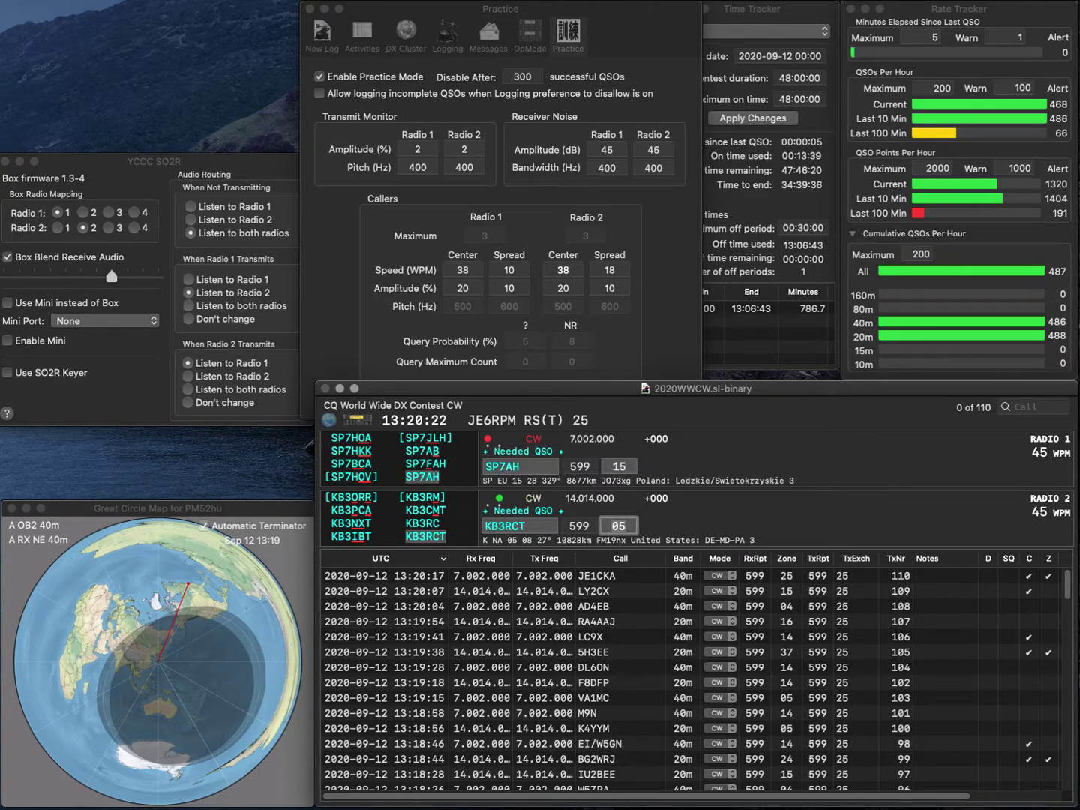
key(Return)
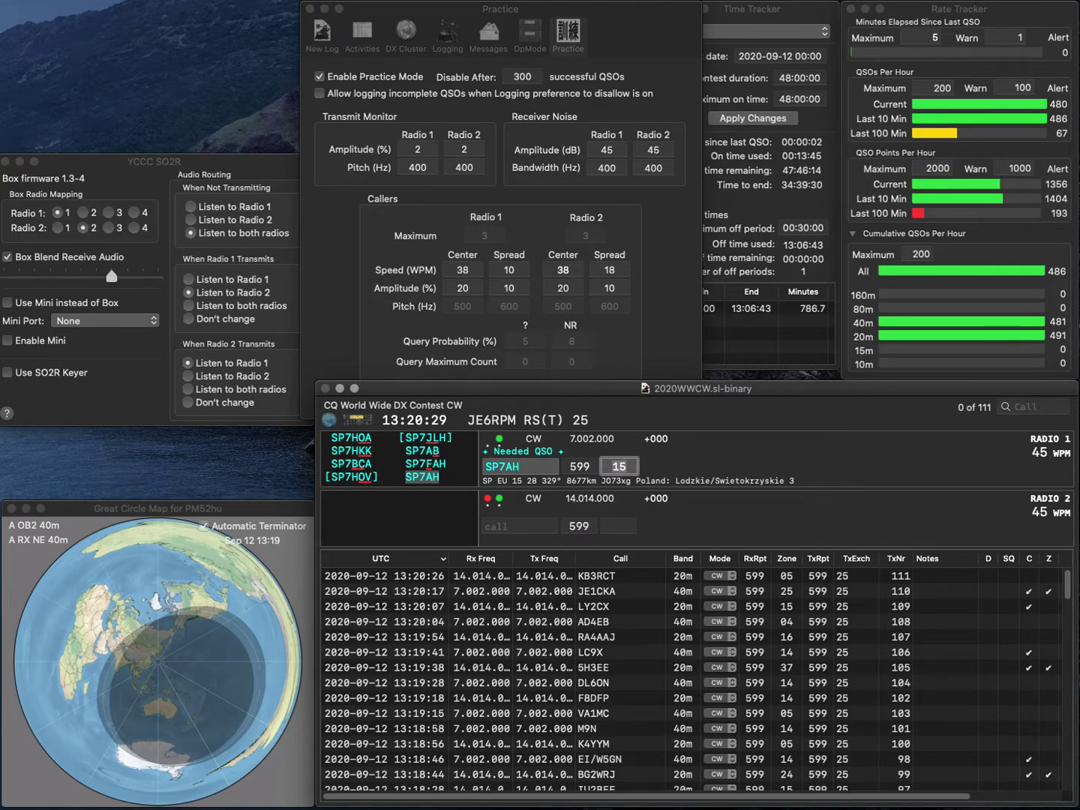
key(Return)
text(N)
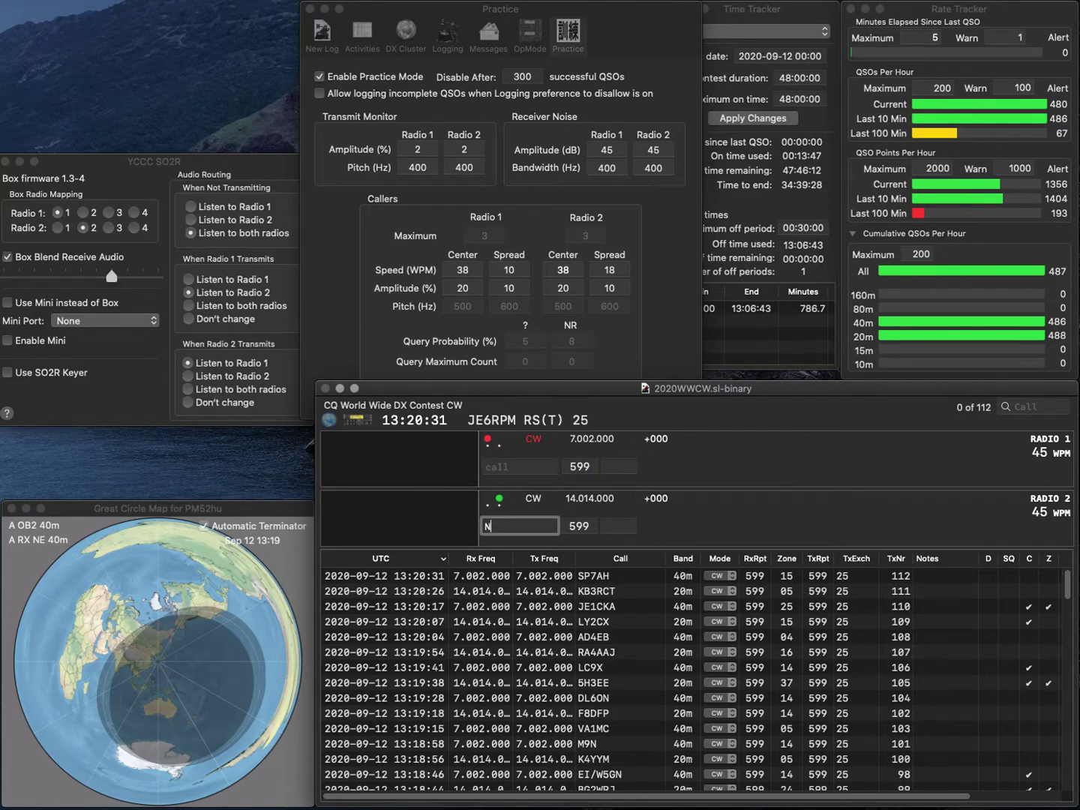
text(C9P)
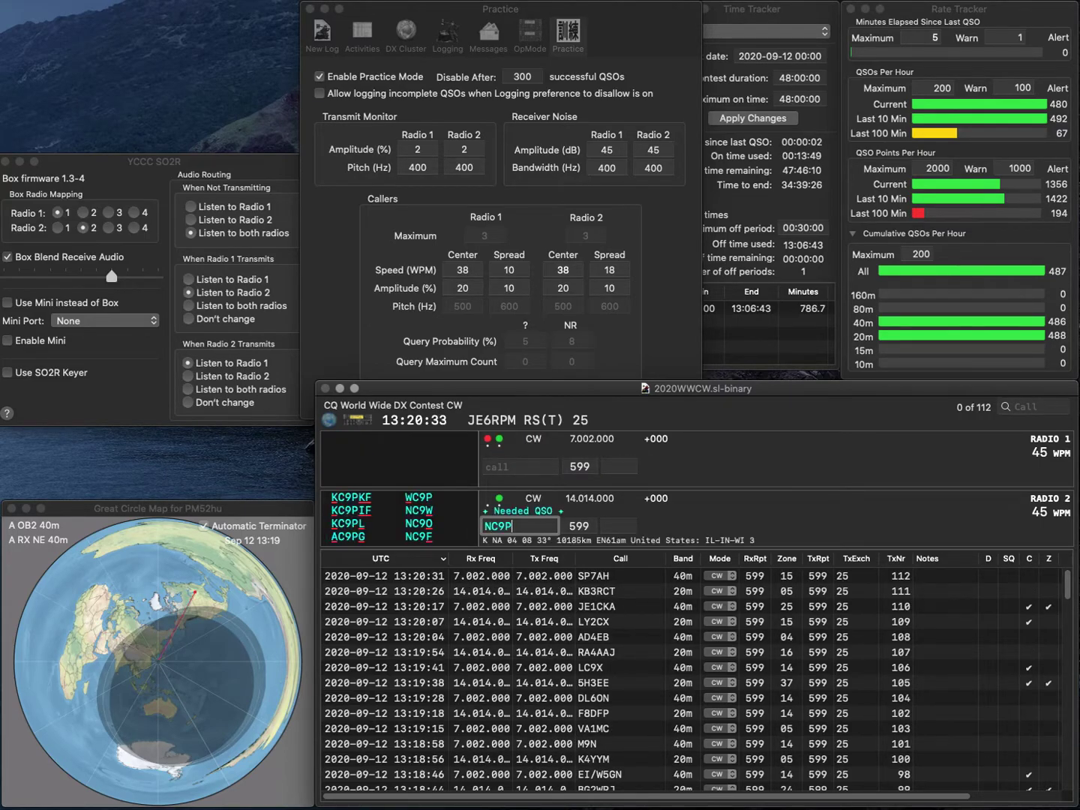
text(IB)
key(Return)
Enter LZ2DF on Radio 1 and send its exchange with zone 20 filled in.
text(LZ)
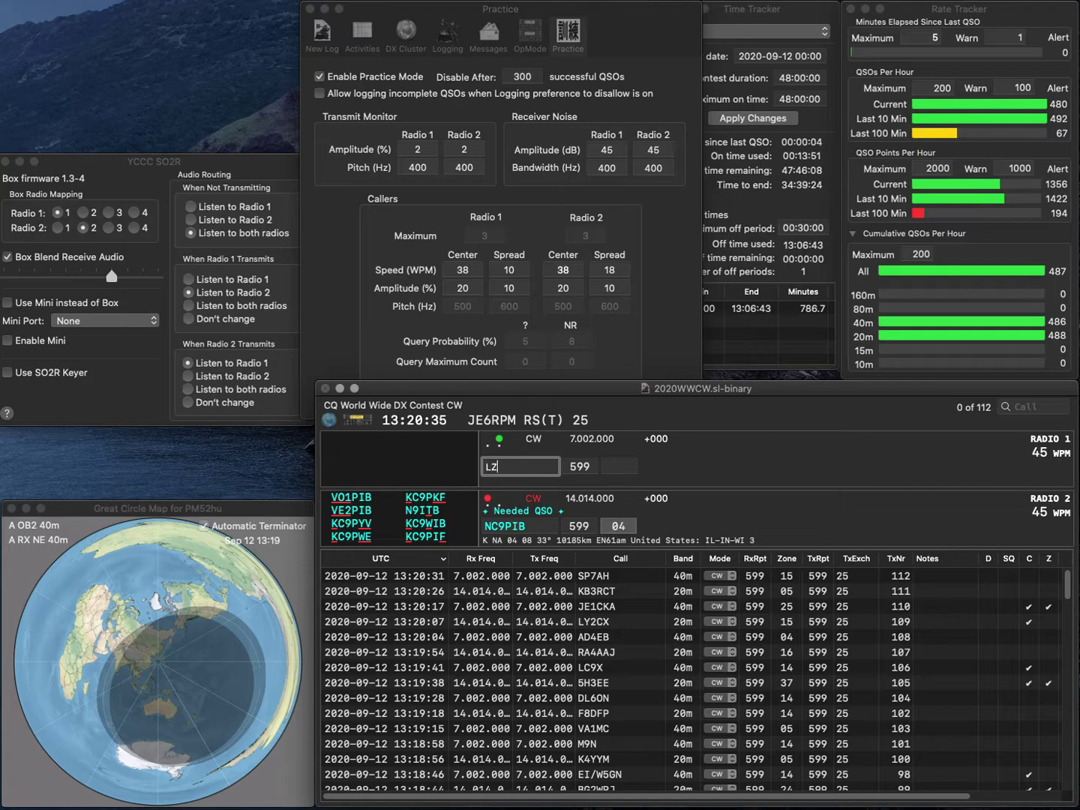
text(2DF)
key(Return)
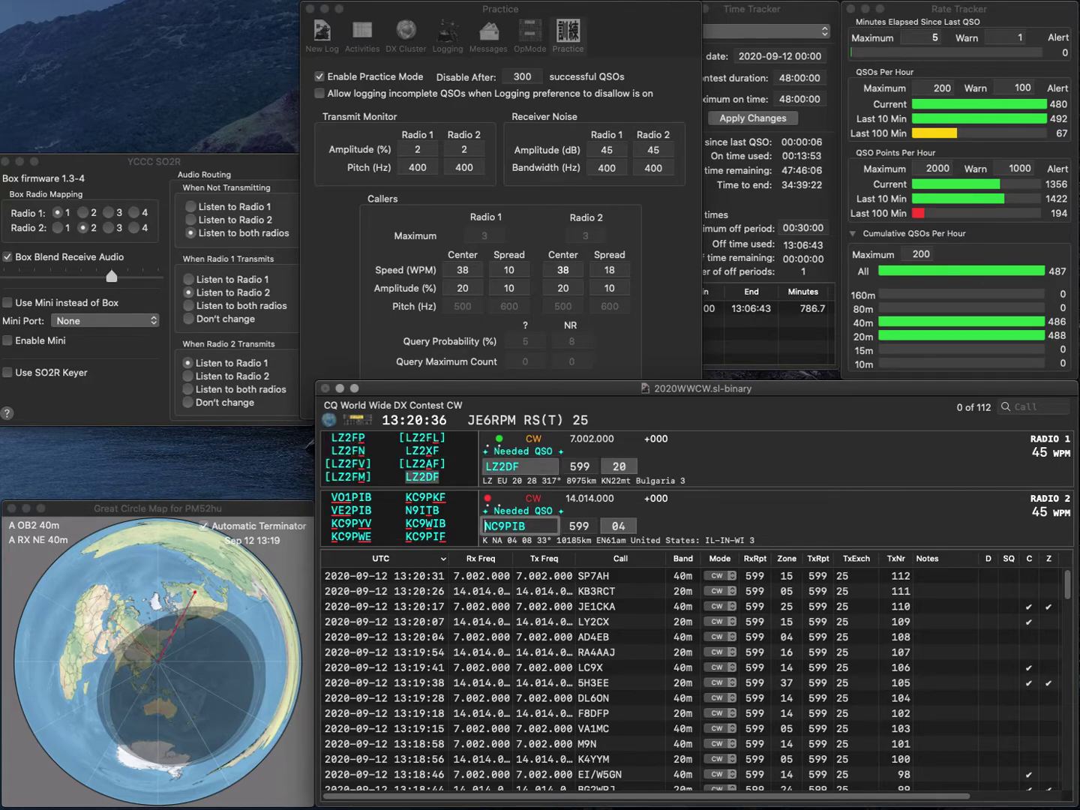
key(Escape)
text(KC9WIB)
key(Return)
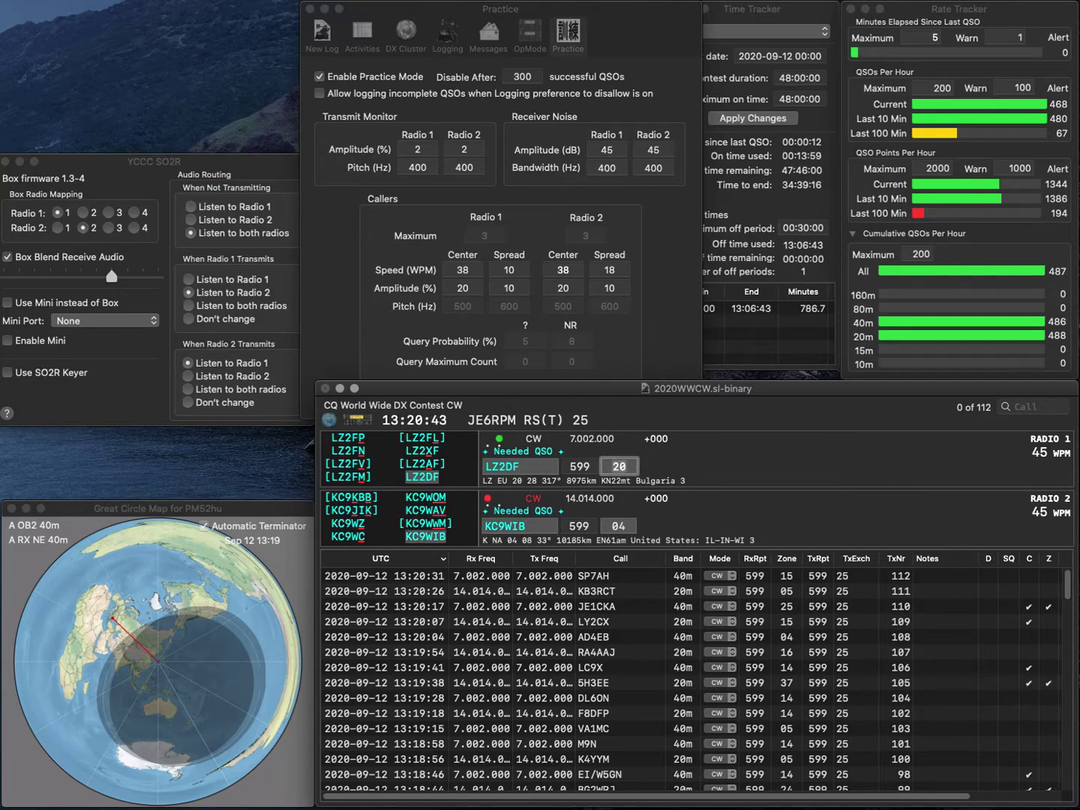
key(Return)
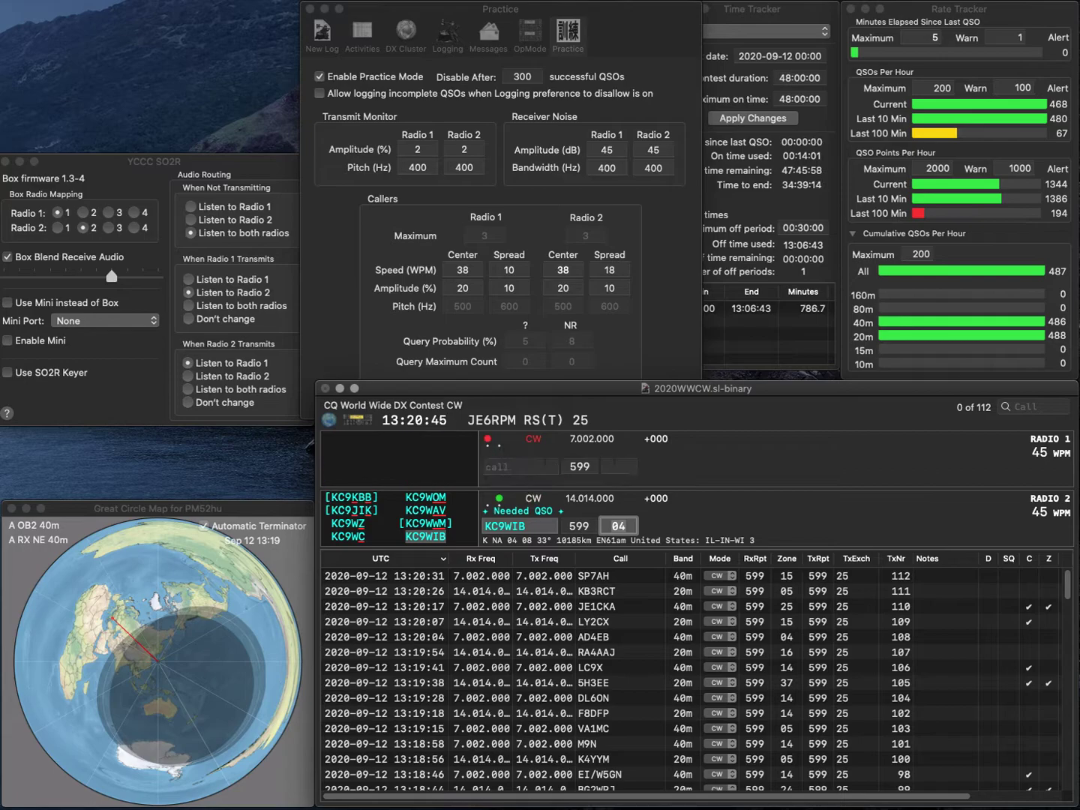
key(Return)
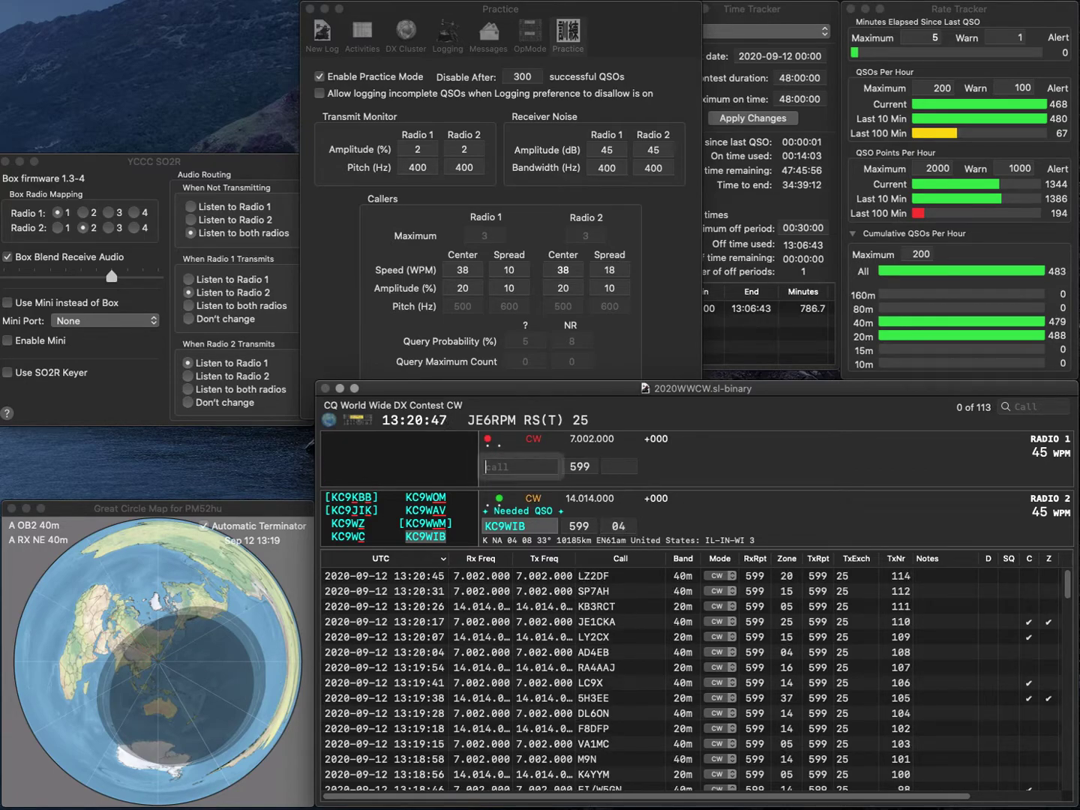
Work TC4A on Radio 1 and YO9WF on Radio 2, sending the exchange for each and logging both contacts.
text(TC)
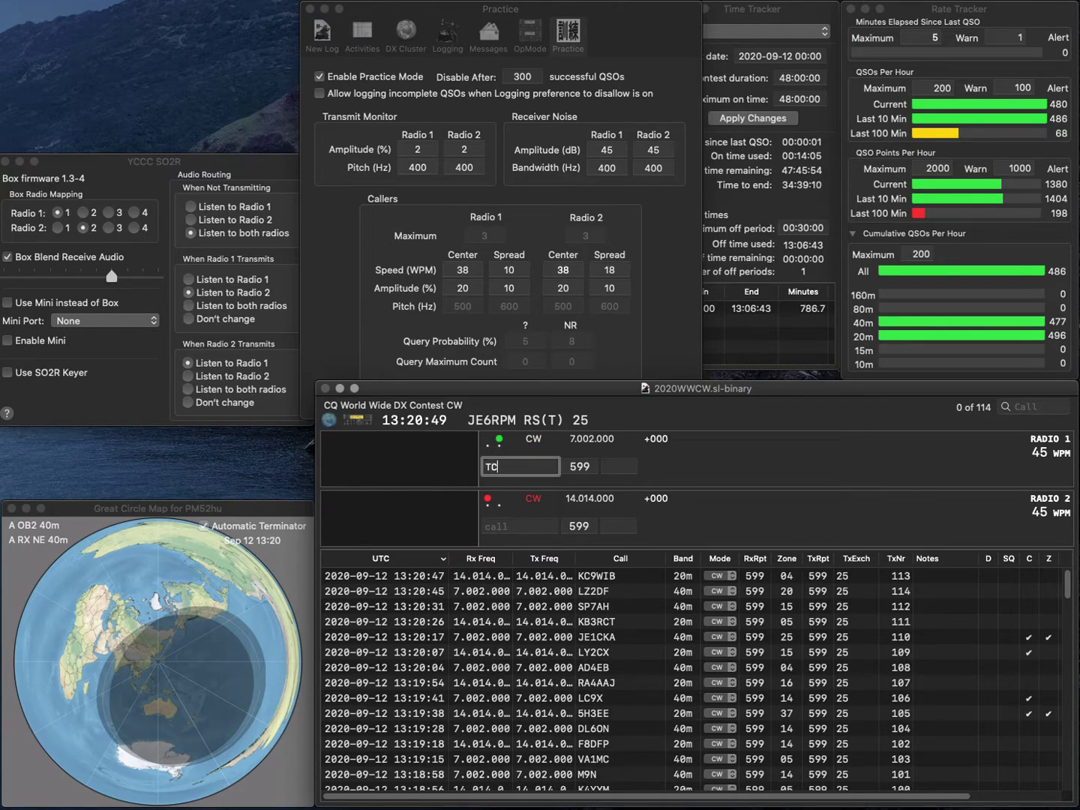
text(4A)
key(Return)
text(YO9WF)
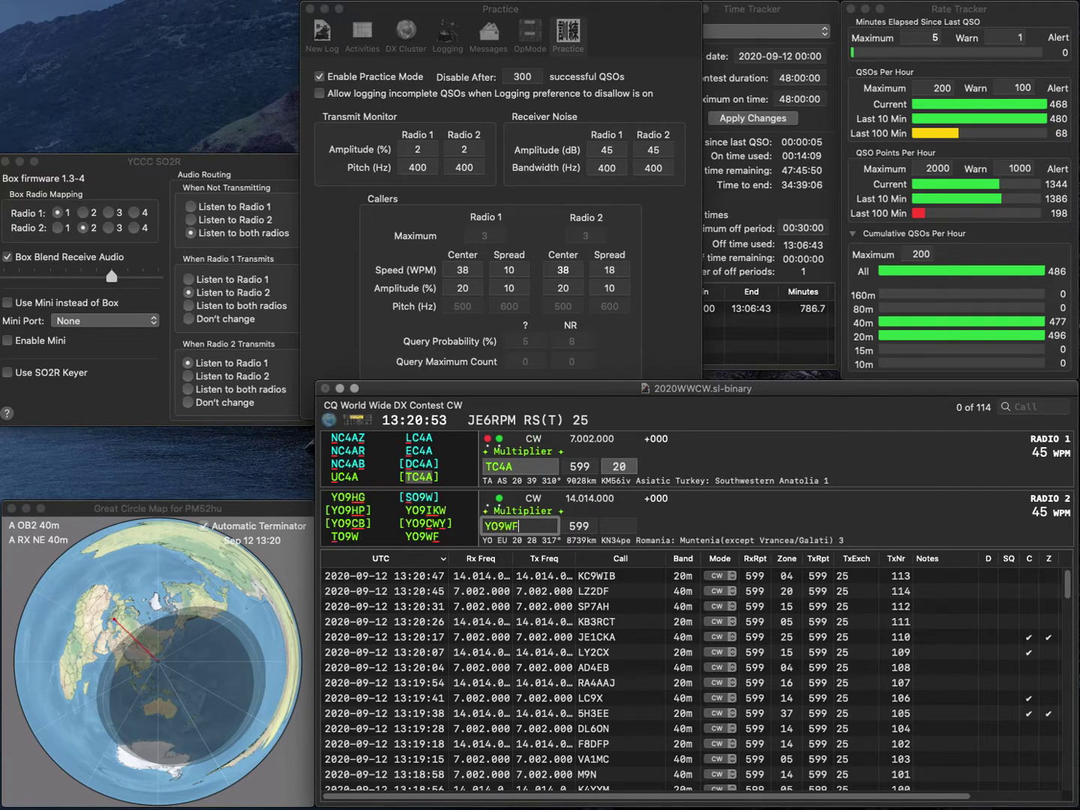
key(Return)
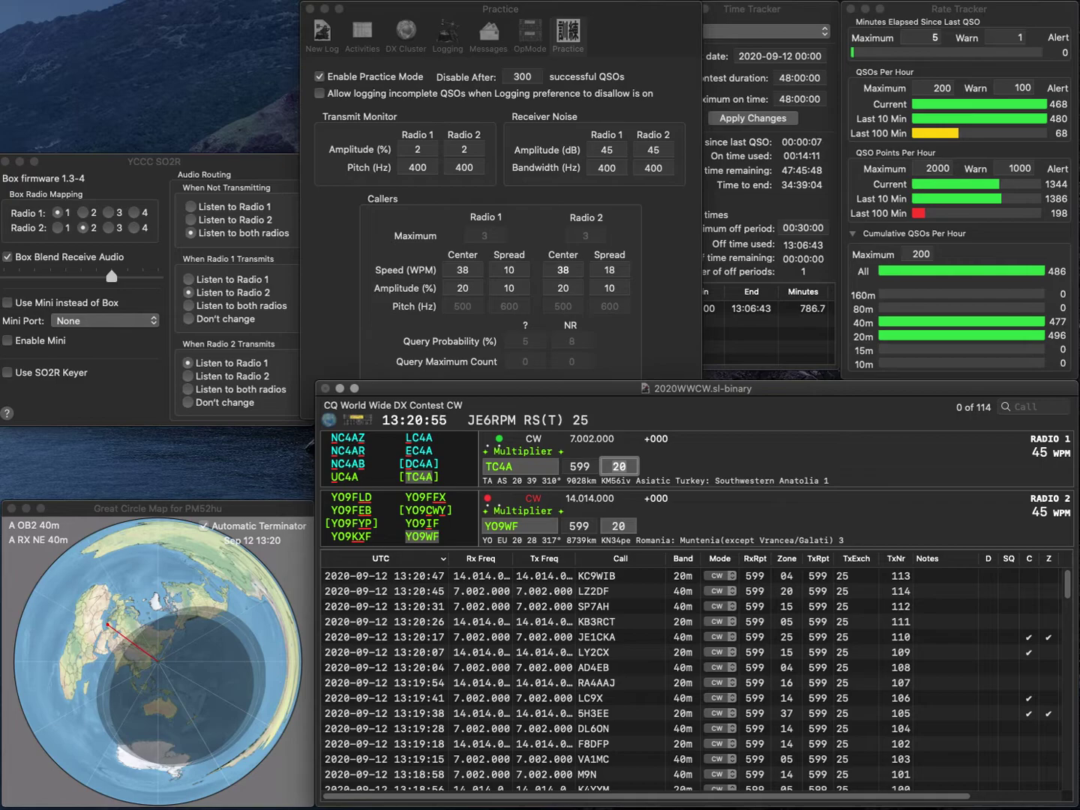
key(Return)
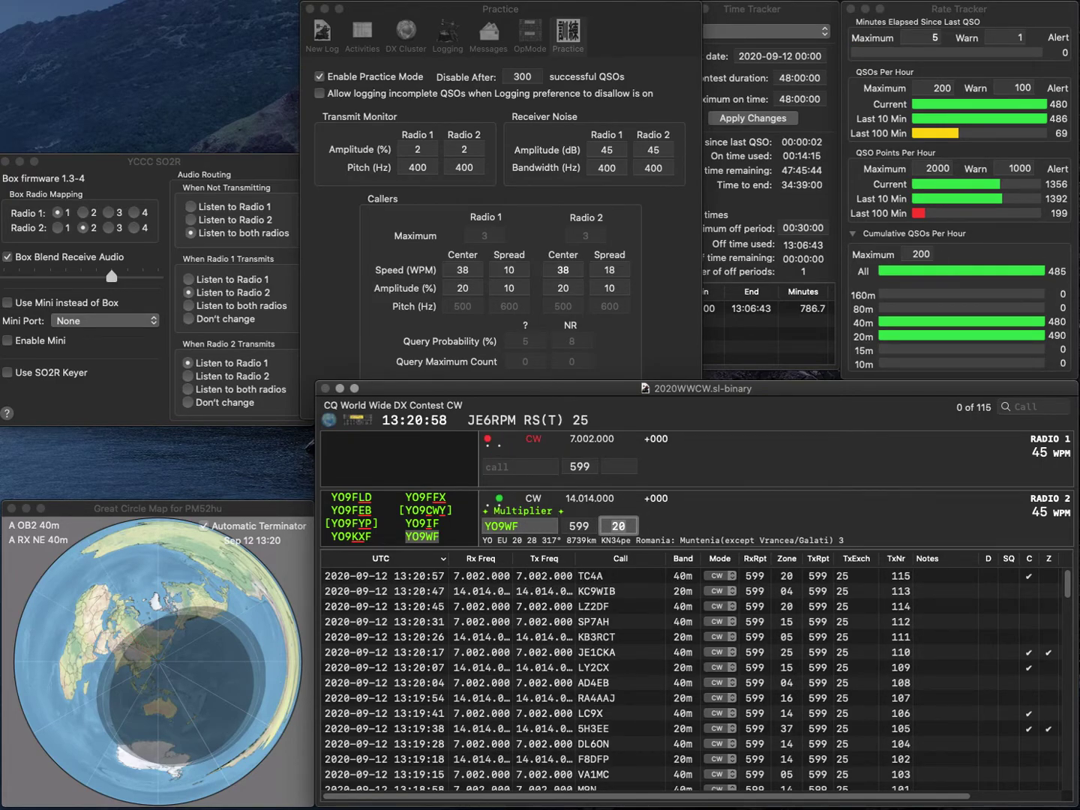
key(Return)
text(WA)
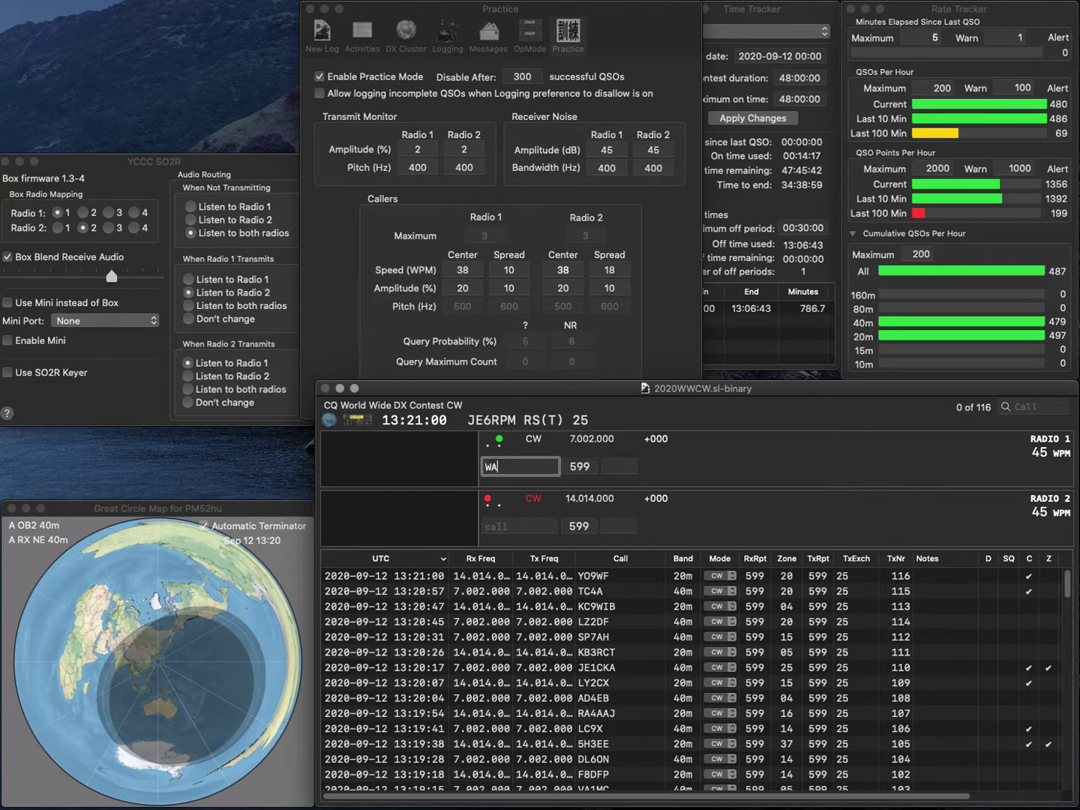
text(8KHP)
key(Return)
Enter PUHFN on Radio 2, correct the call to GU3HFN, and send its exchange with zone 14 filled in.
text(PUHFN)
key(Left)
key(Left)
text(H)
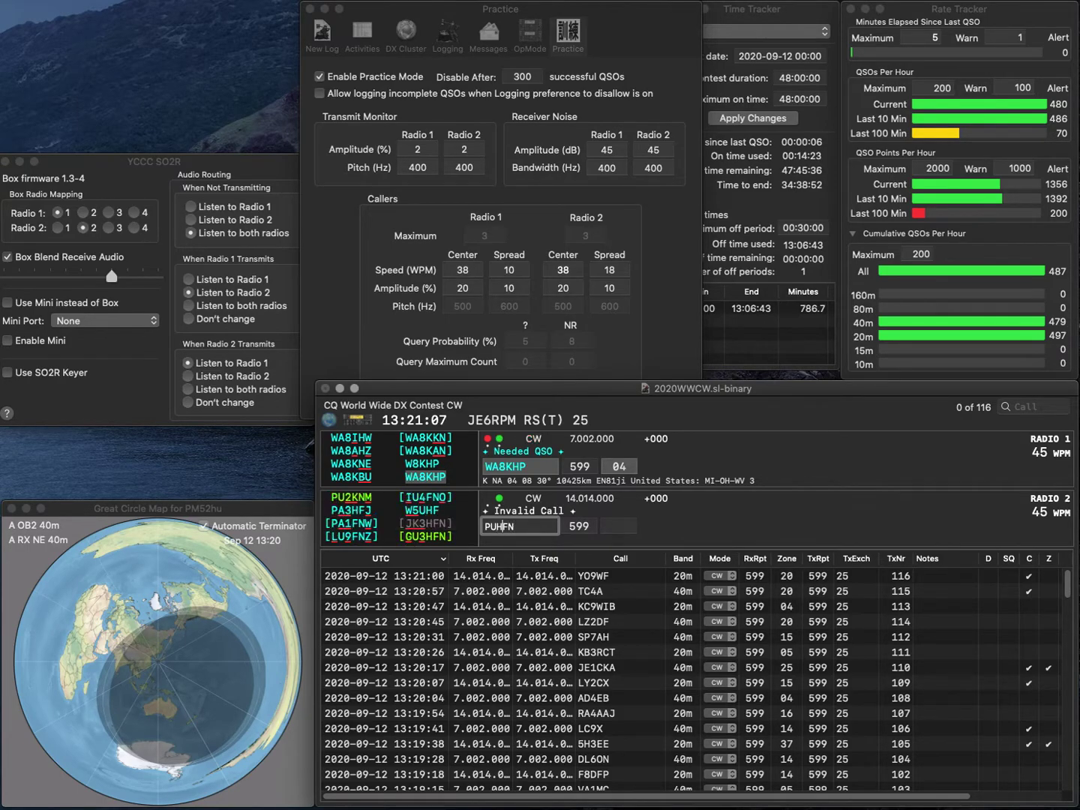
text(3)
key(Left)
key(Left)
key(BackSpace)
text(G)
key(Return)
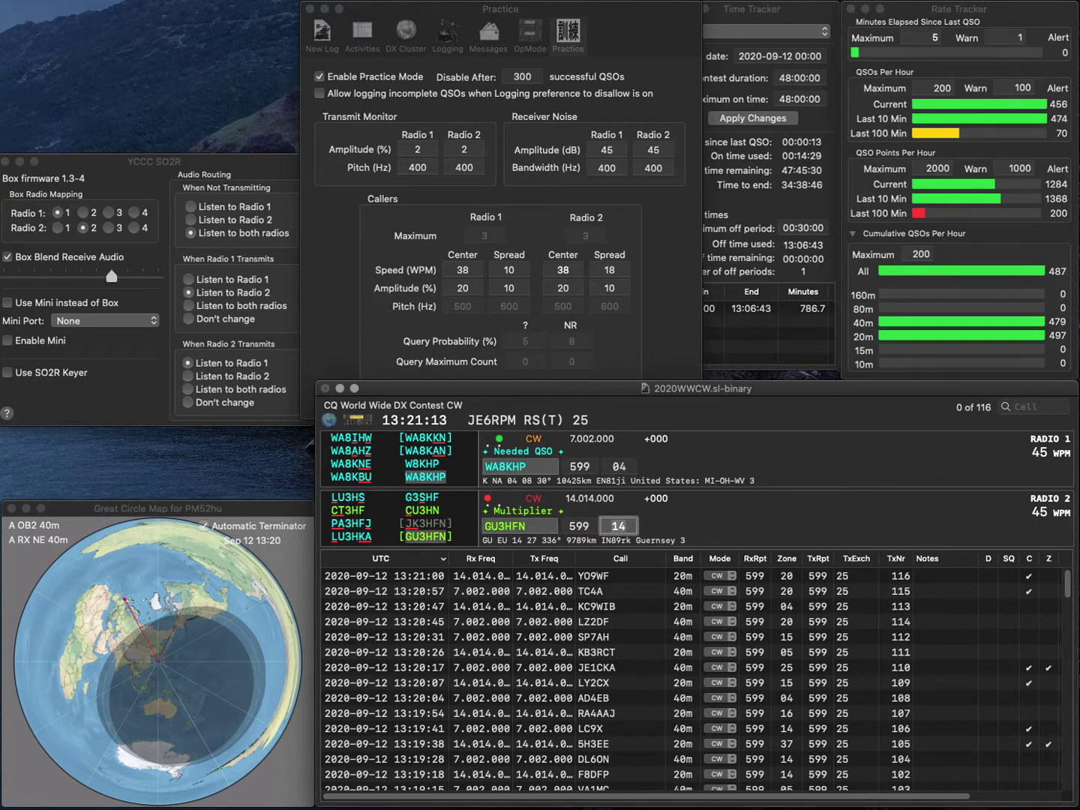
key(Return)
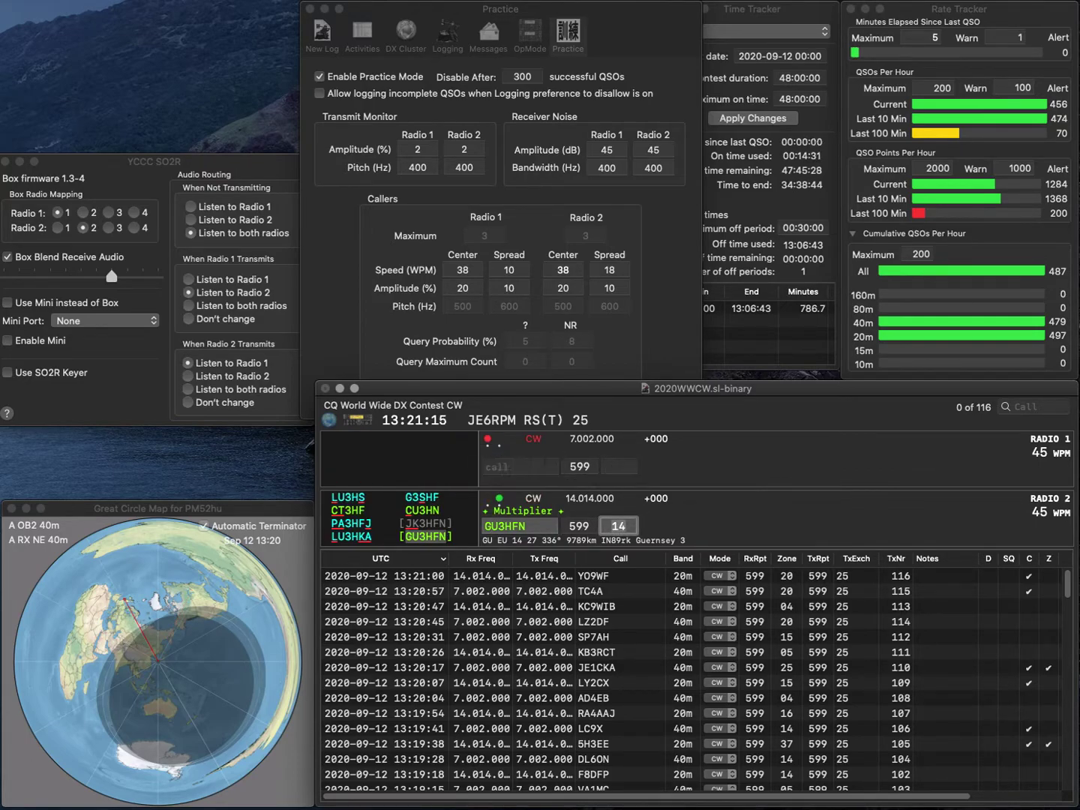
key(space)
key(space)
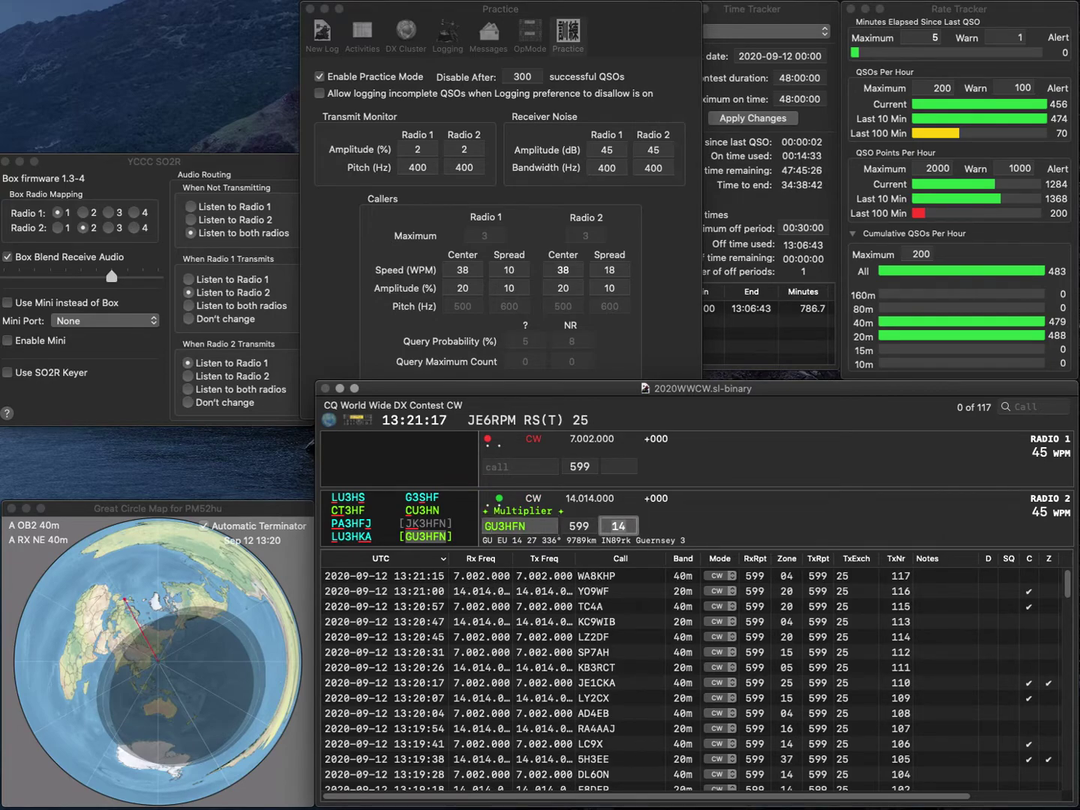
key(Return)
text(PR)
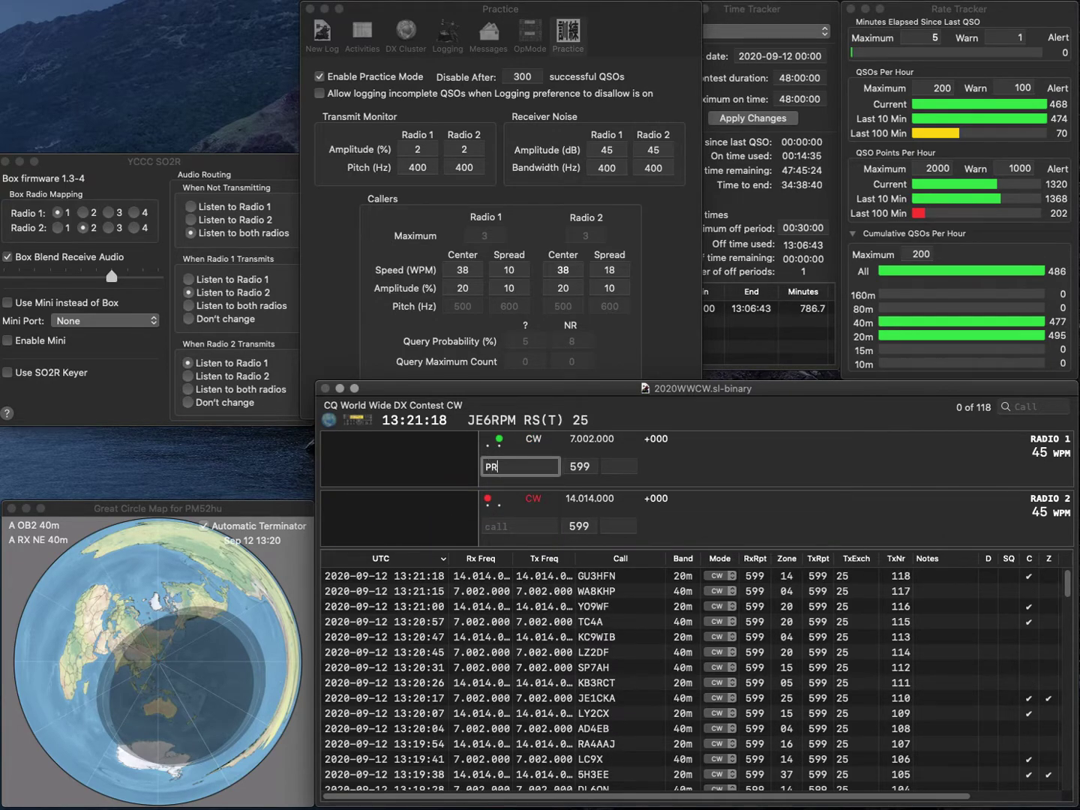
text(50)
key(Return)
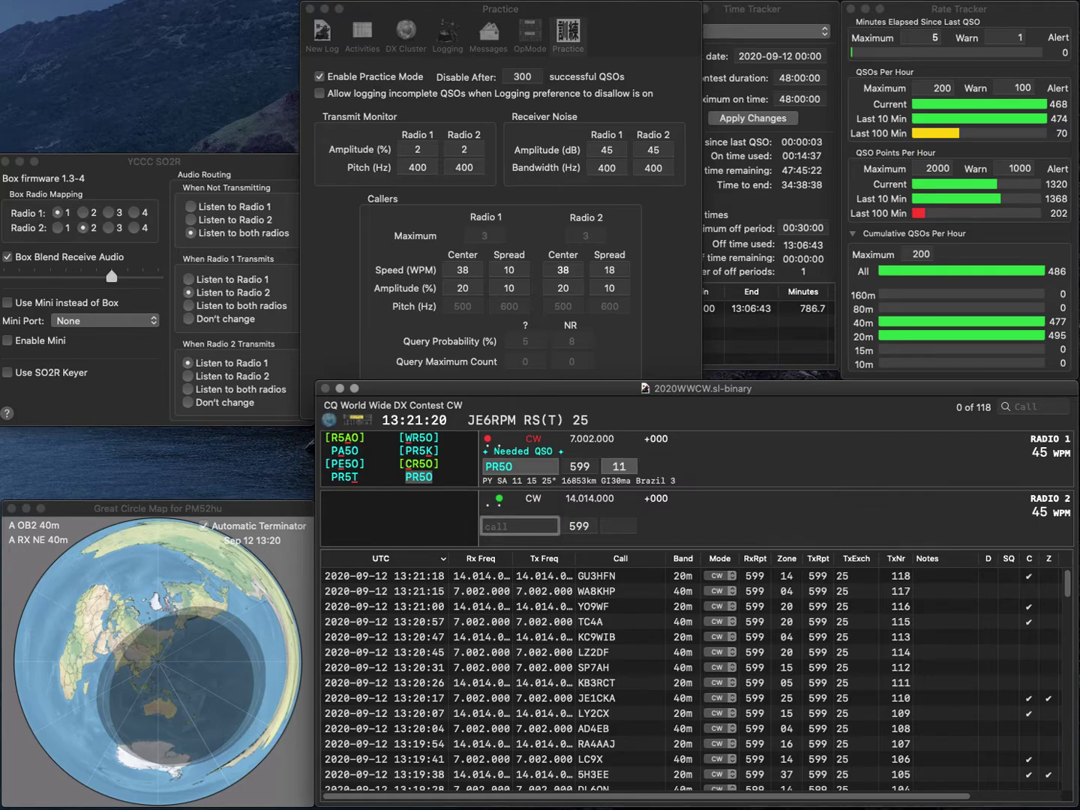
text(RML)
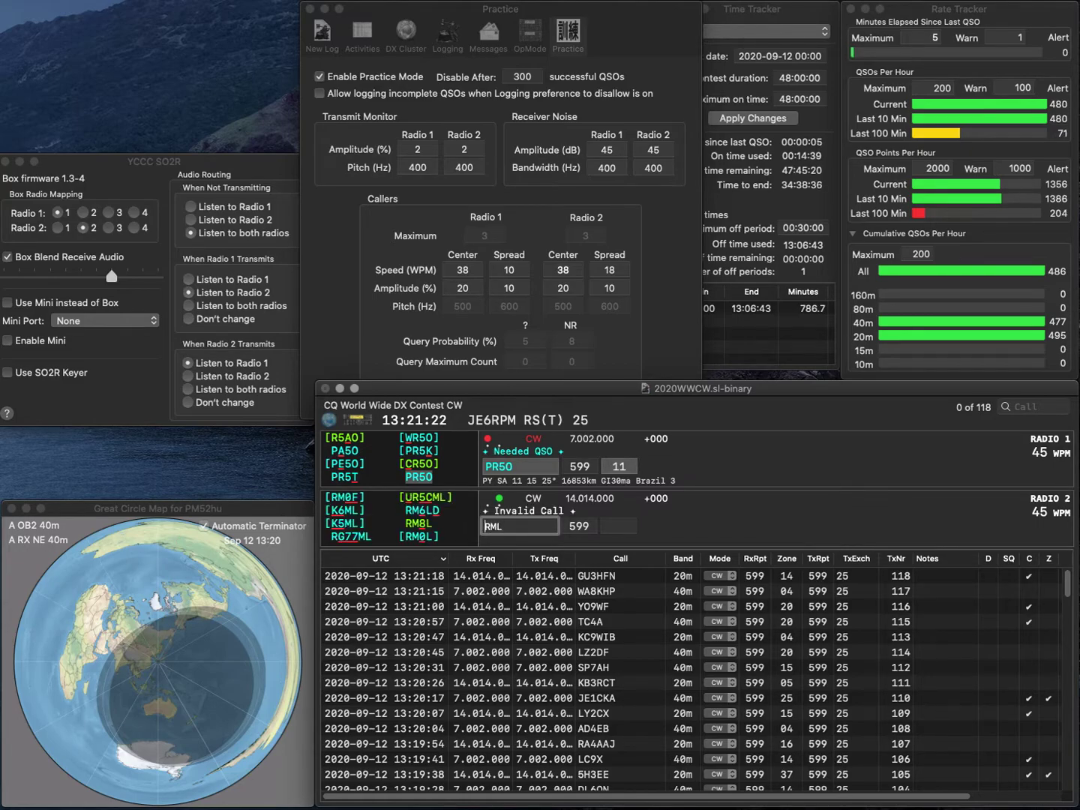
key(Return)
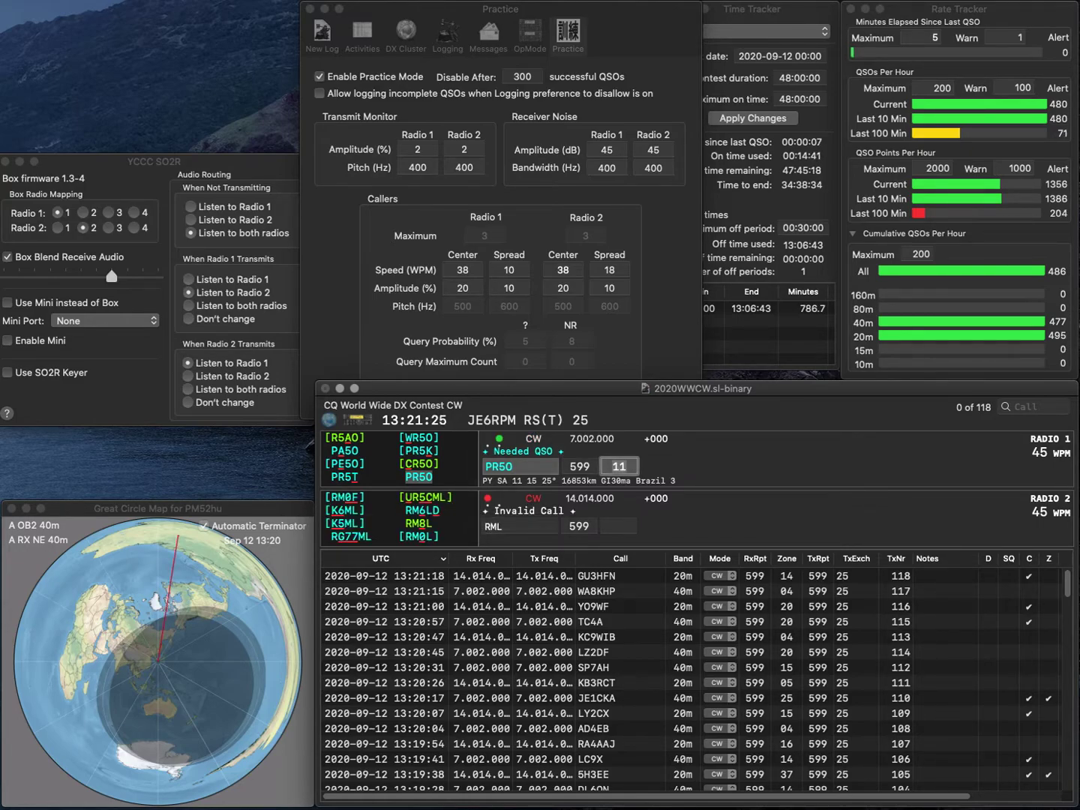
key(Return)
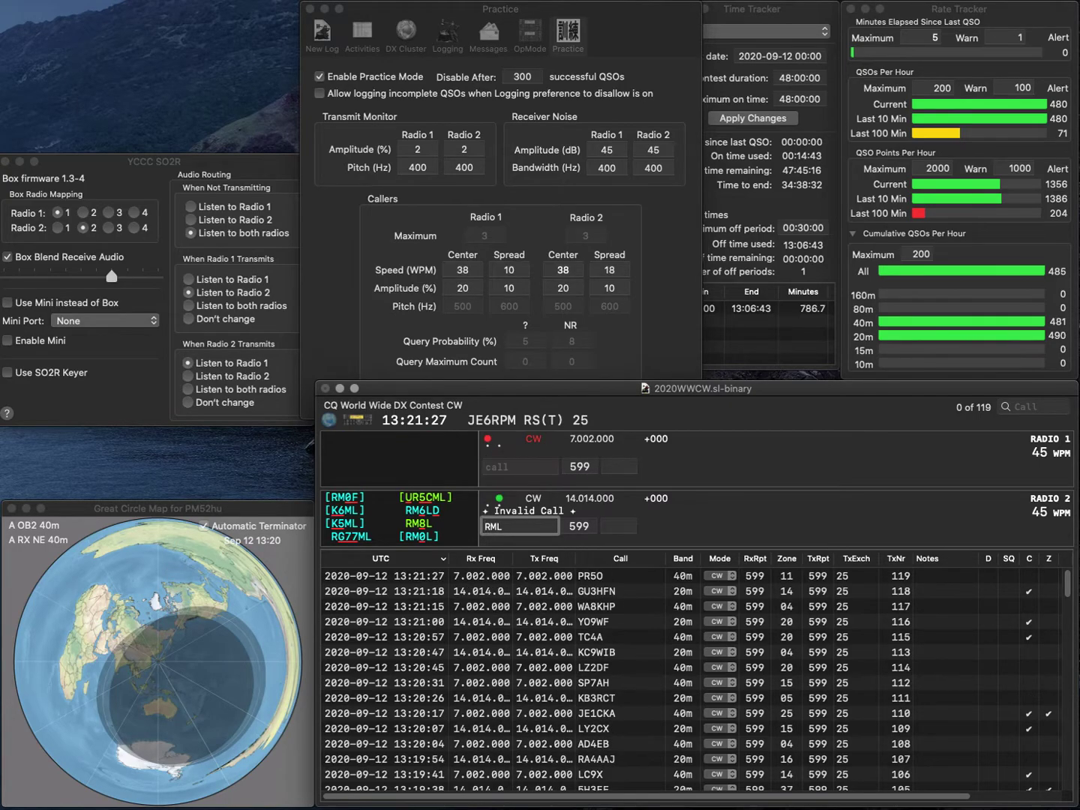
Change the Radio 2 call to W5ML with its exchange sent, and enter the partial call BU on Radio 1.
text(W5)
key(Delete)
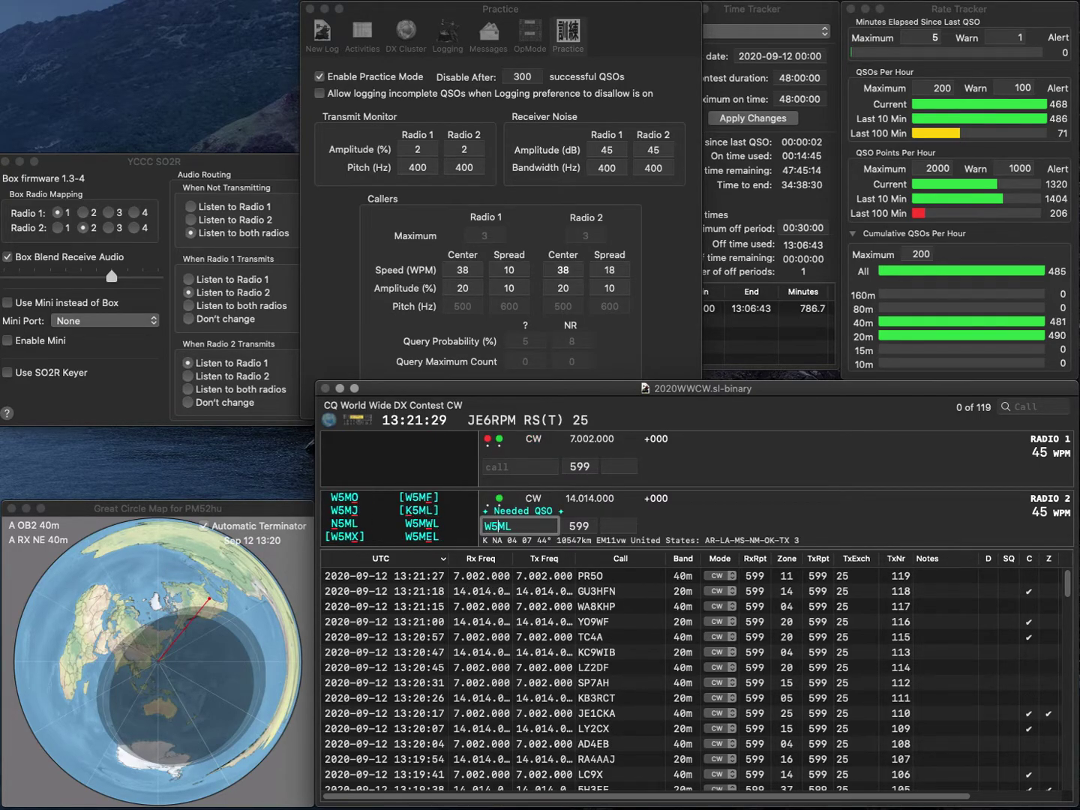
key(Return)
text(BU)
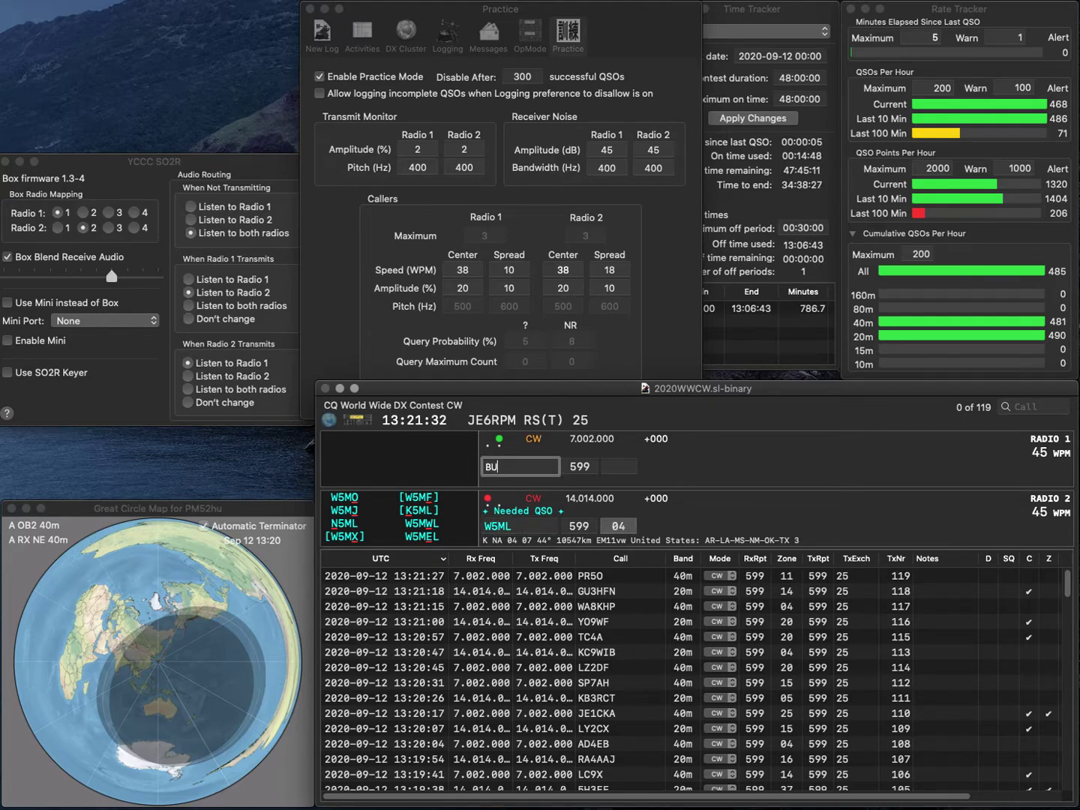
Send the partial call BU on Radio 1 and correct the Radio 2 call to W5AWL, sending its exchange.
key(Down)
key(Left)
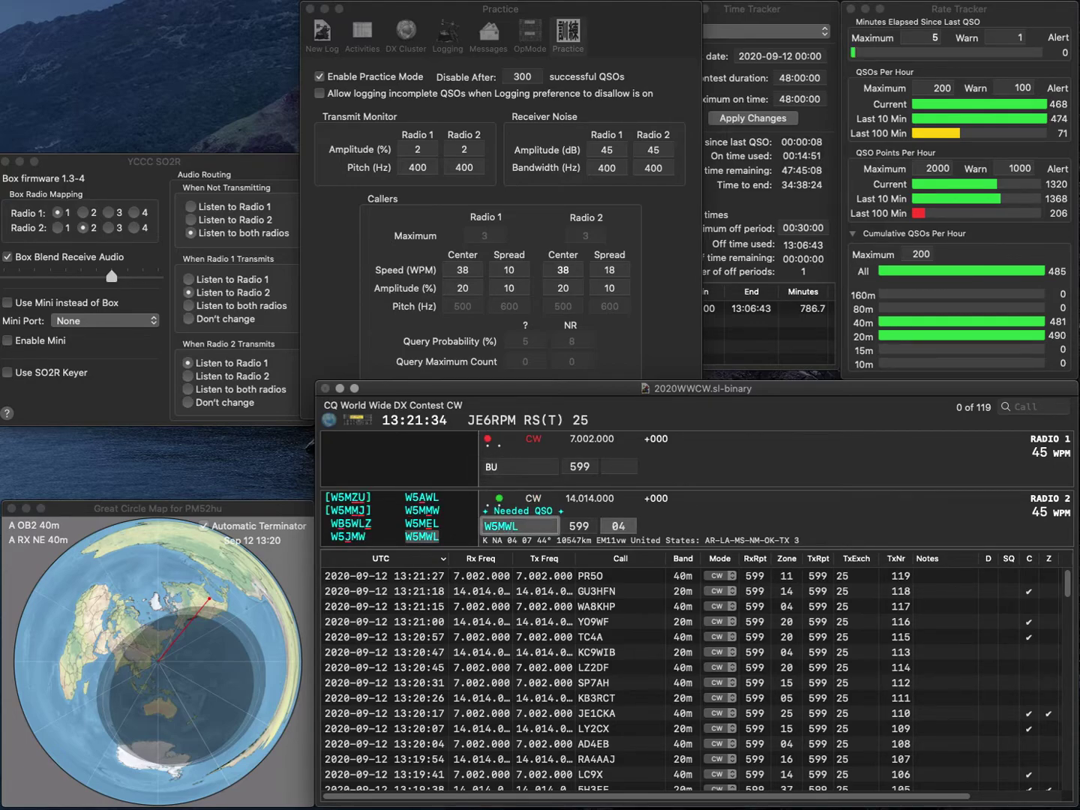
text(AW)
key(Return)
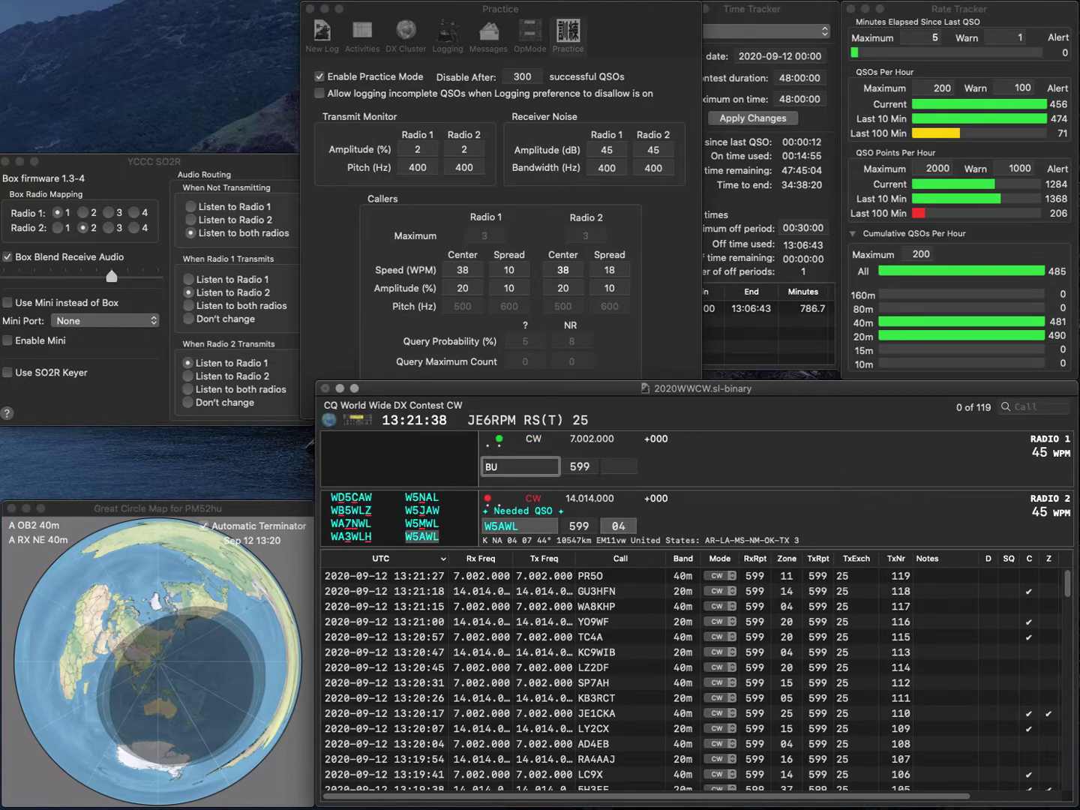
text(4)
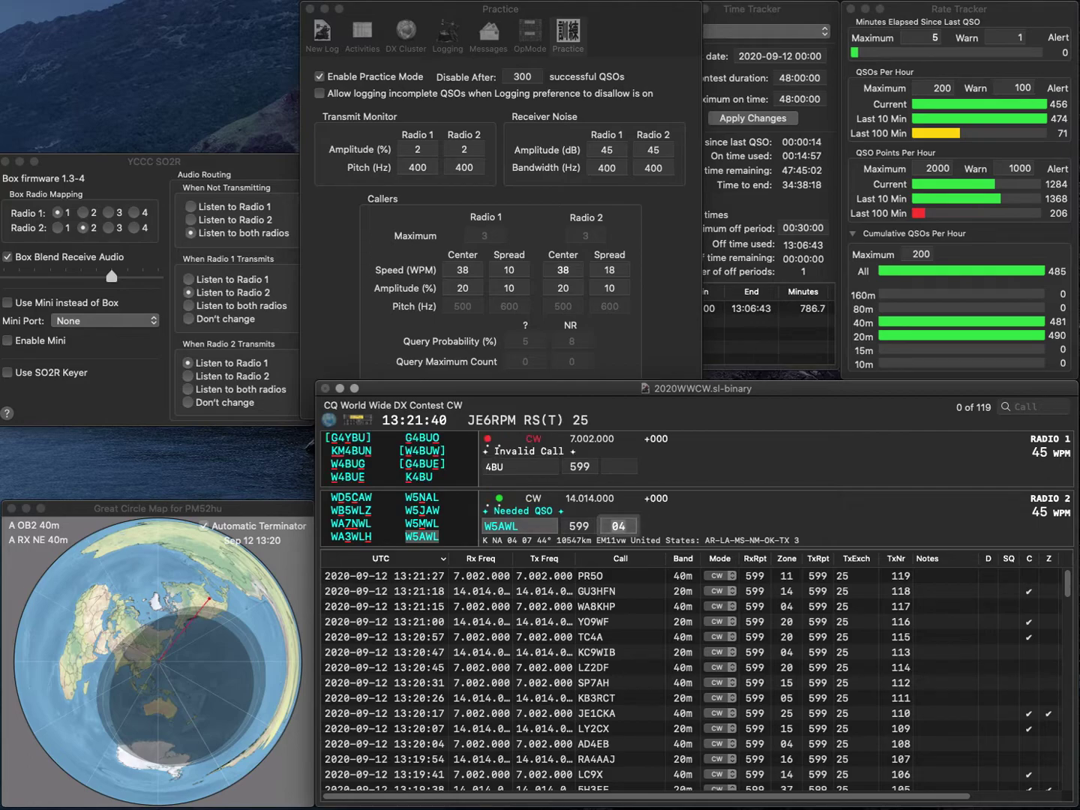
key(Return)
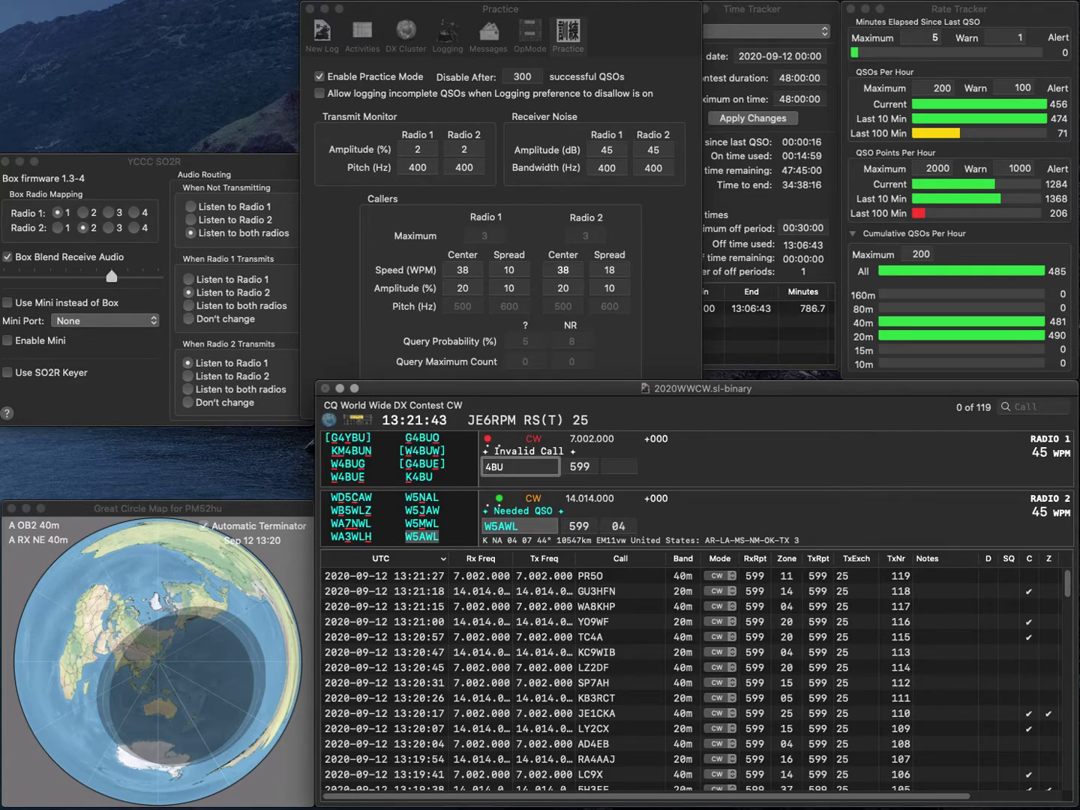
key(BackSpace)
text(DK2)
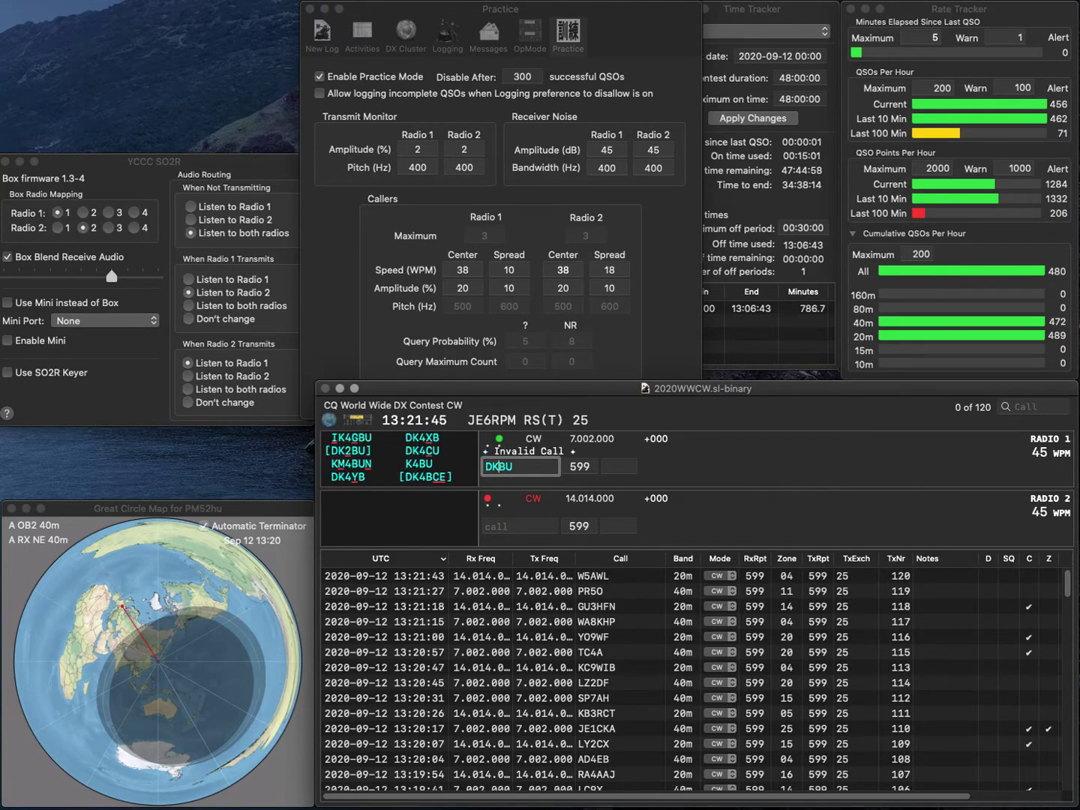
key(Return)
text(KB0BRO)
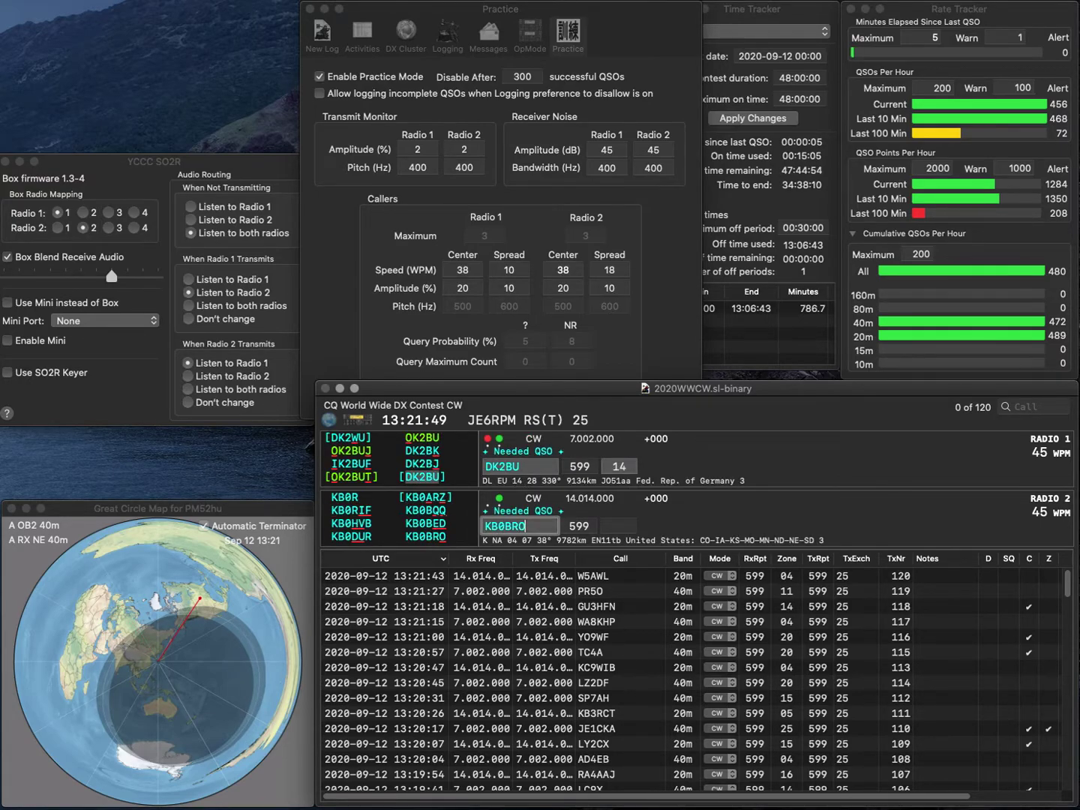
key(Return)
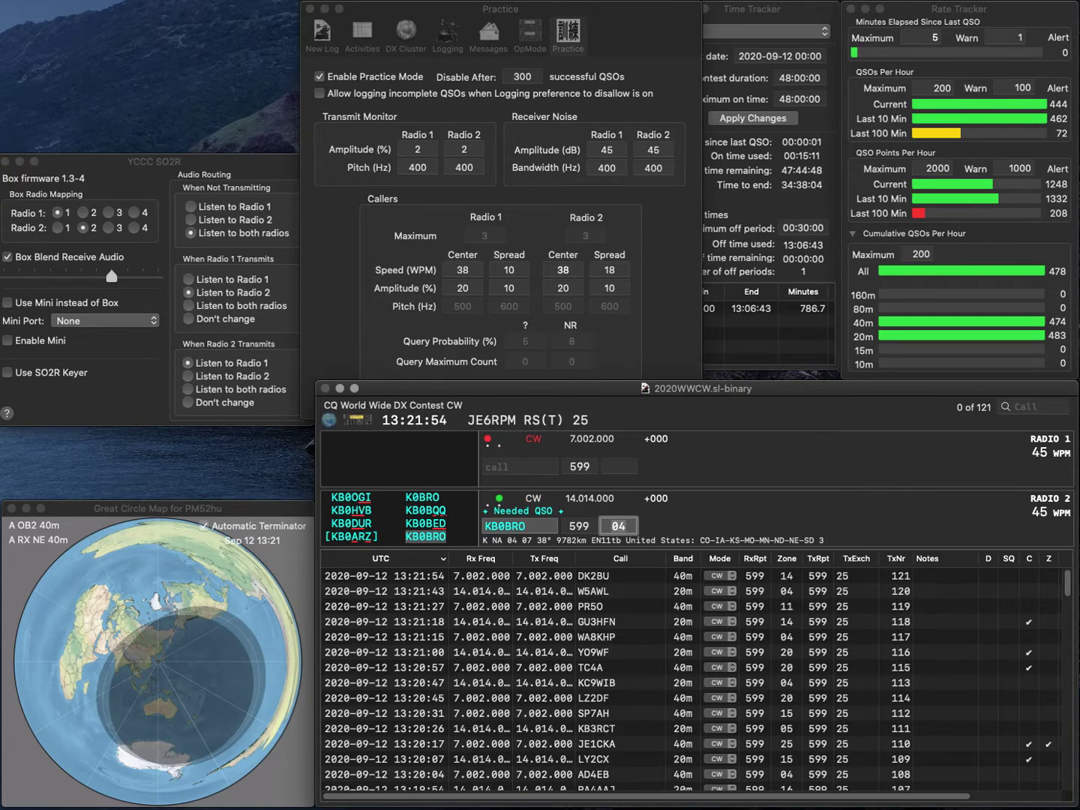
key(Return)
text(KG4W)
key(Return)
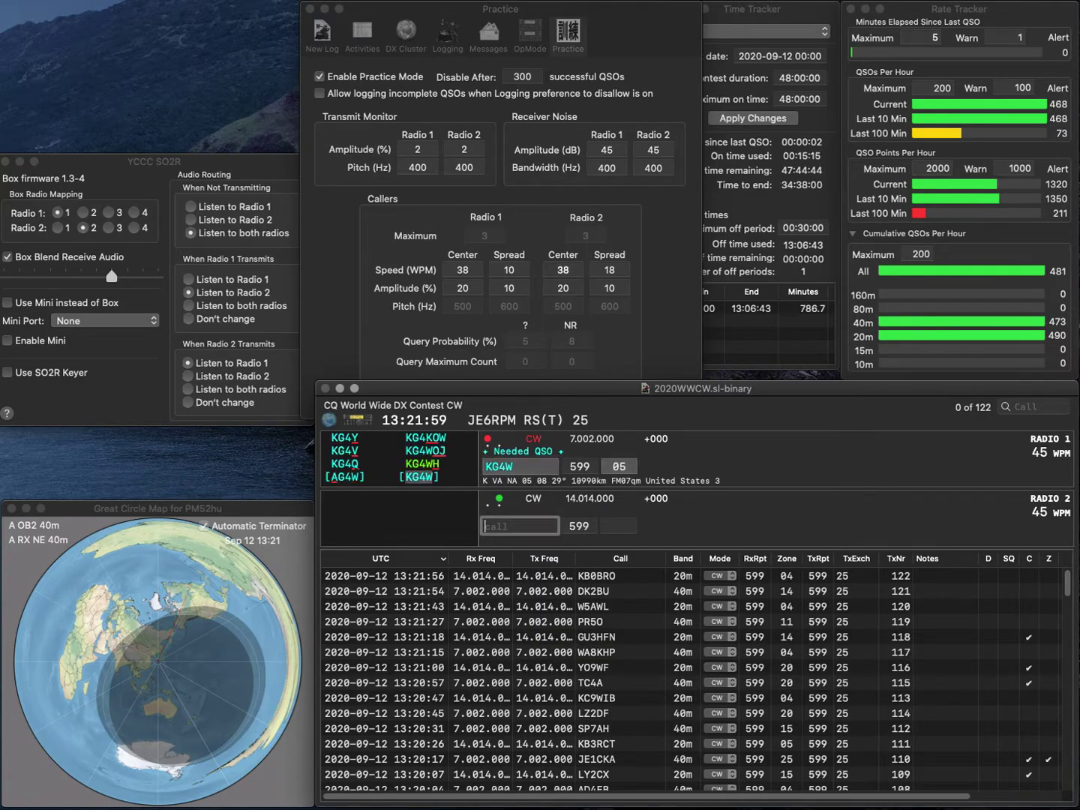
text(DJ1SR)
key(BackSpace)
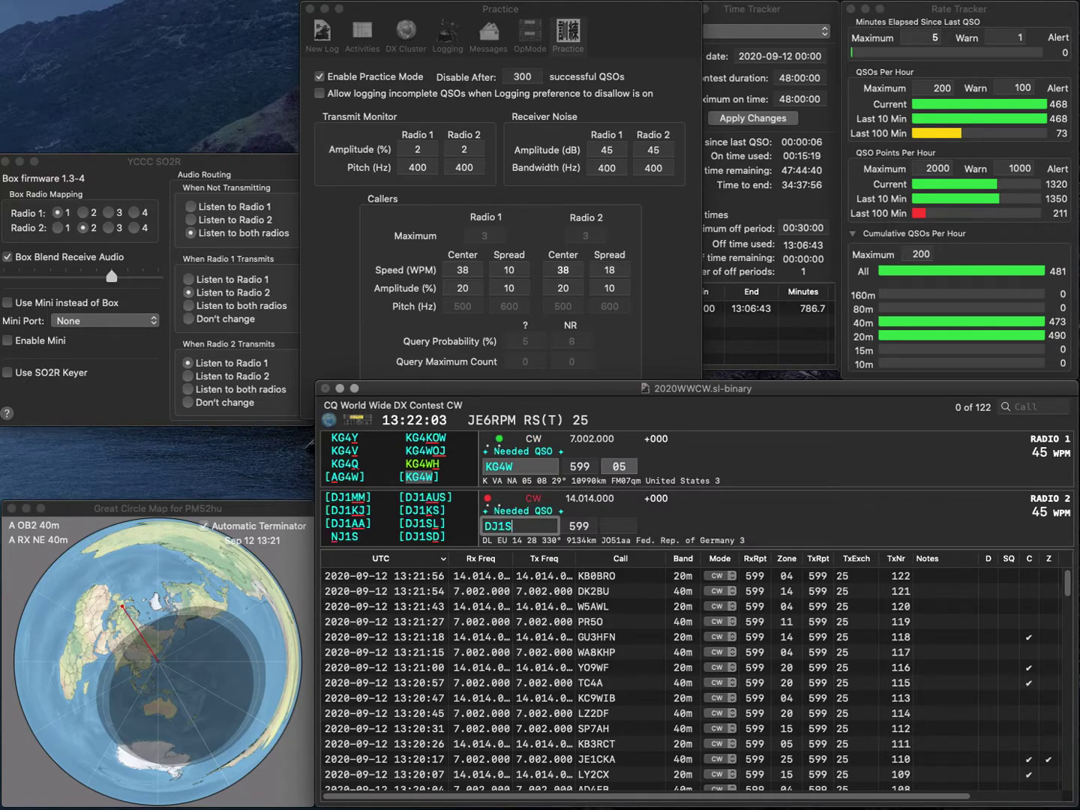
text(L)
key(Return)
click(519, 526)
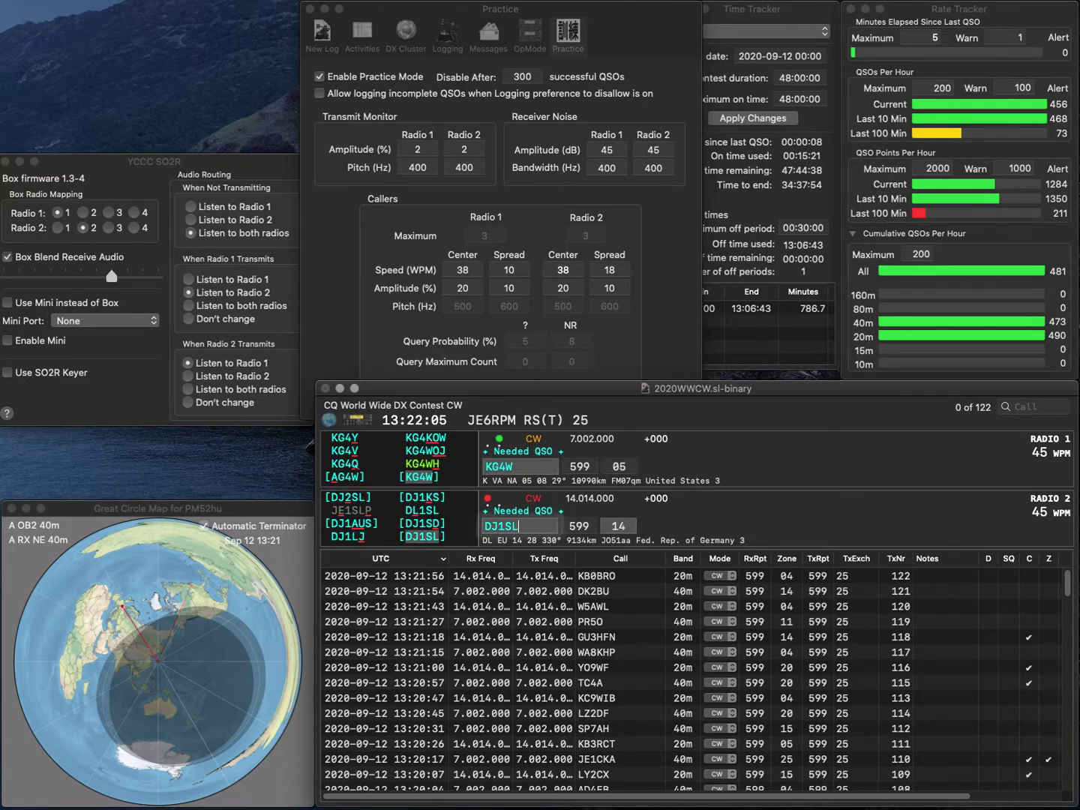
key(Tab)
key(Return)
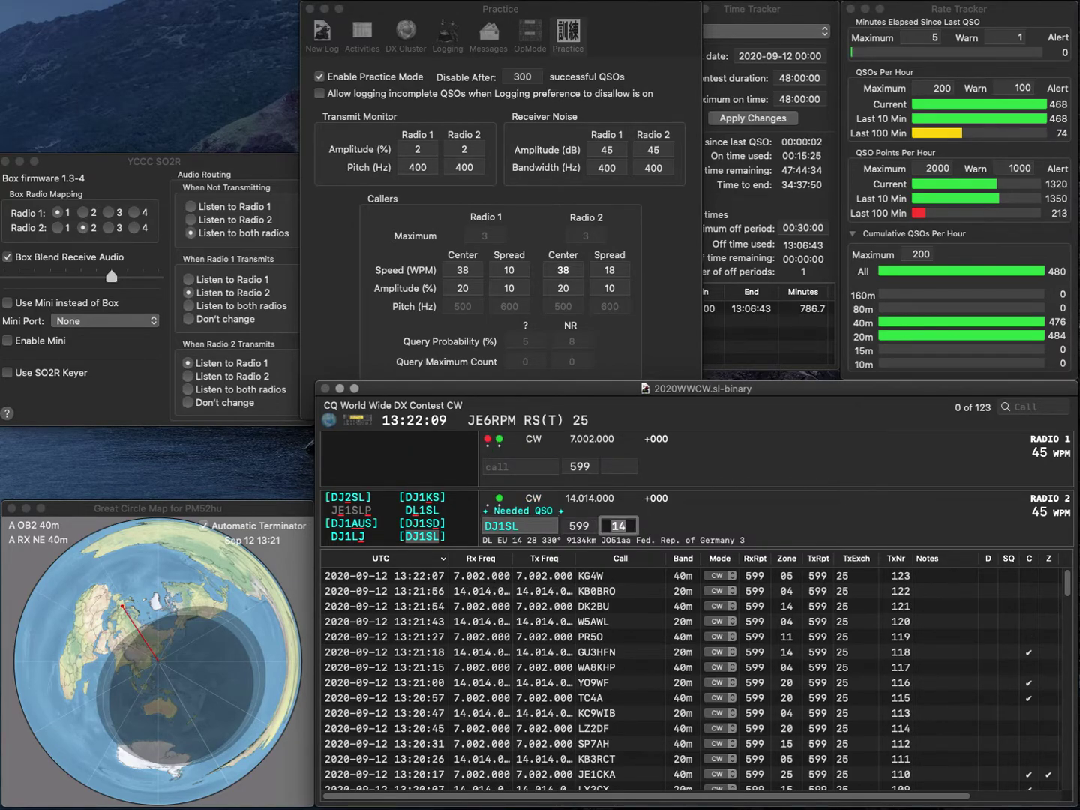
text(RO4A)
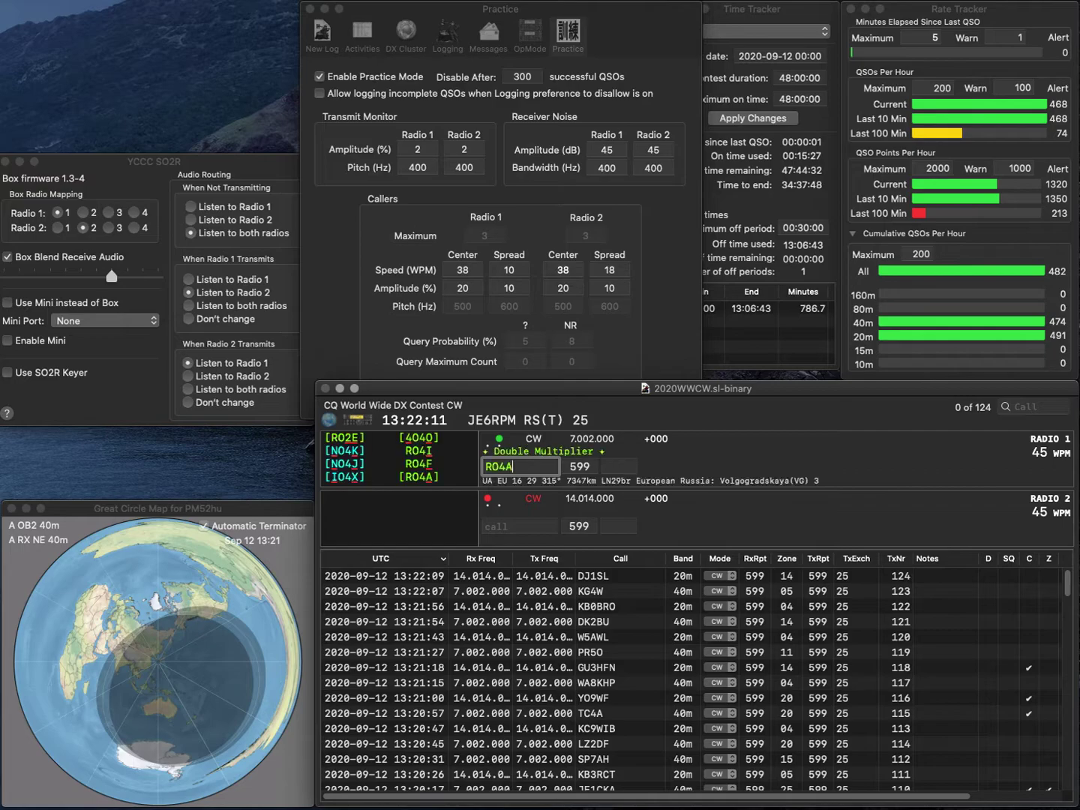
key(Return)
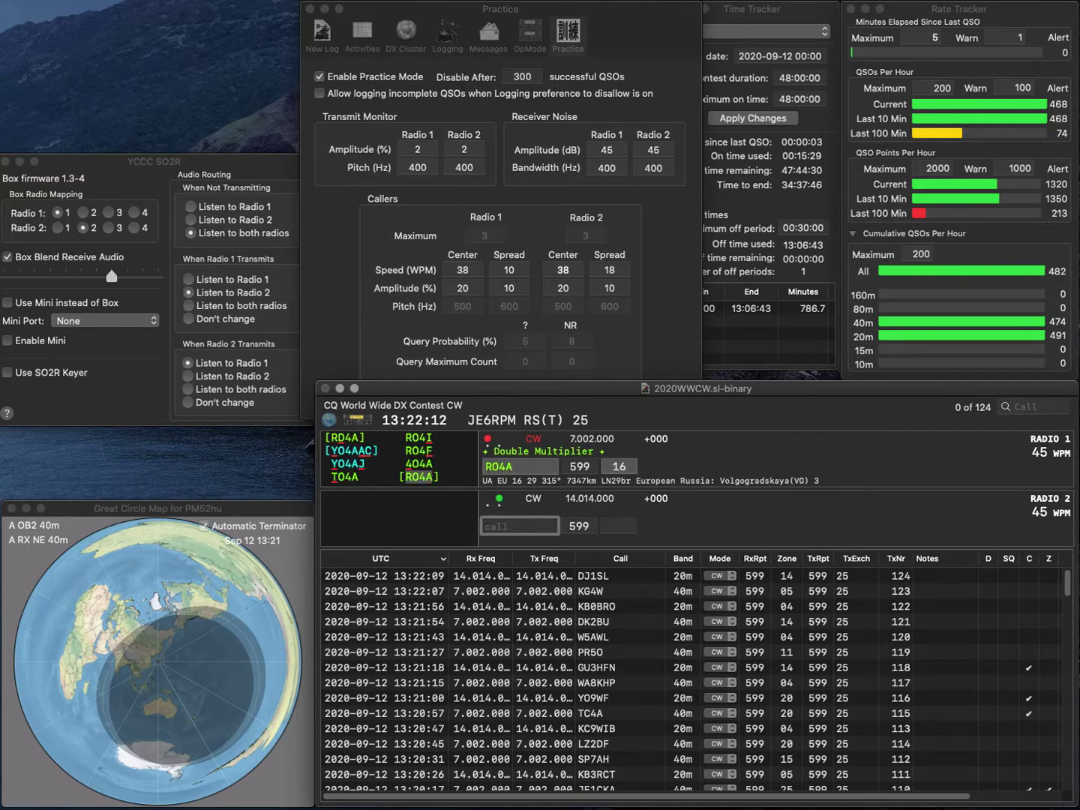
text(1E)
key(Return)
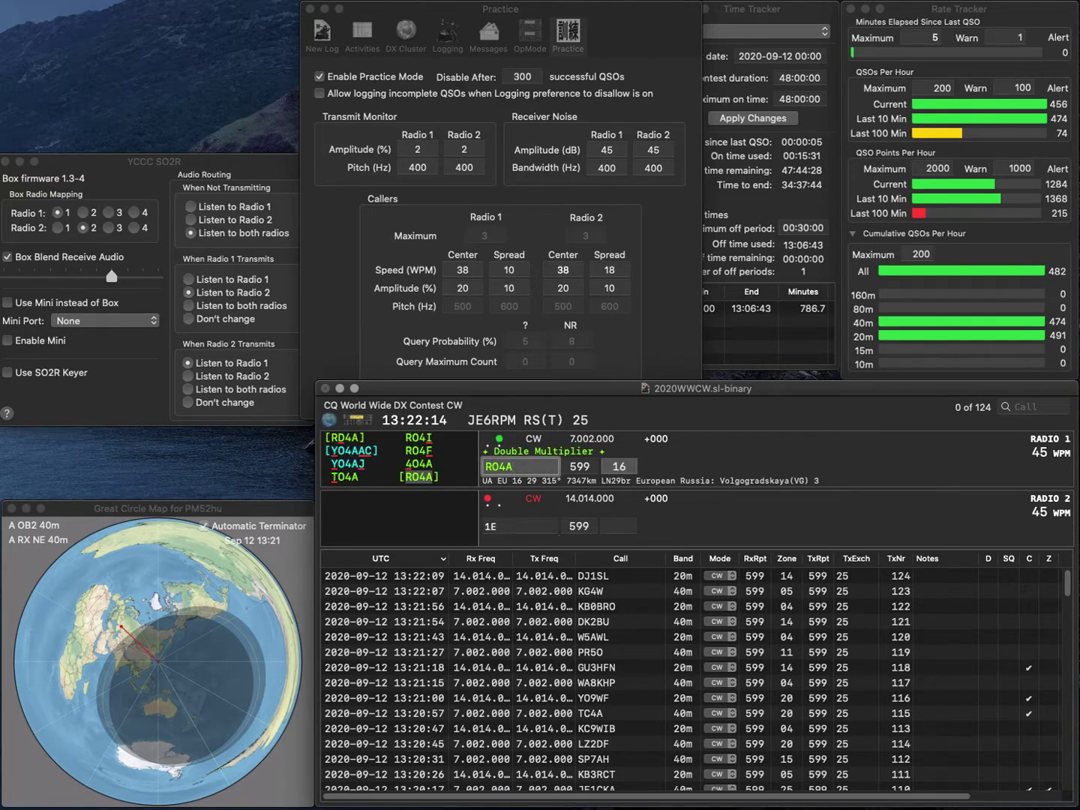
key(Return)
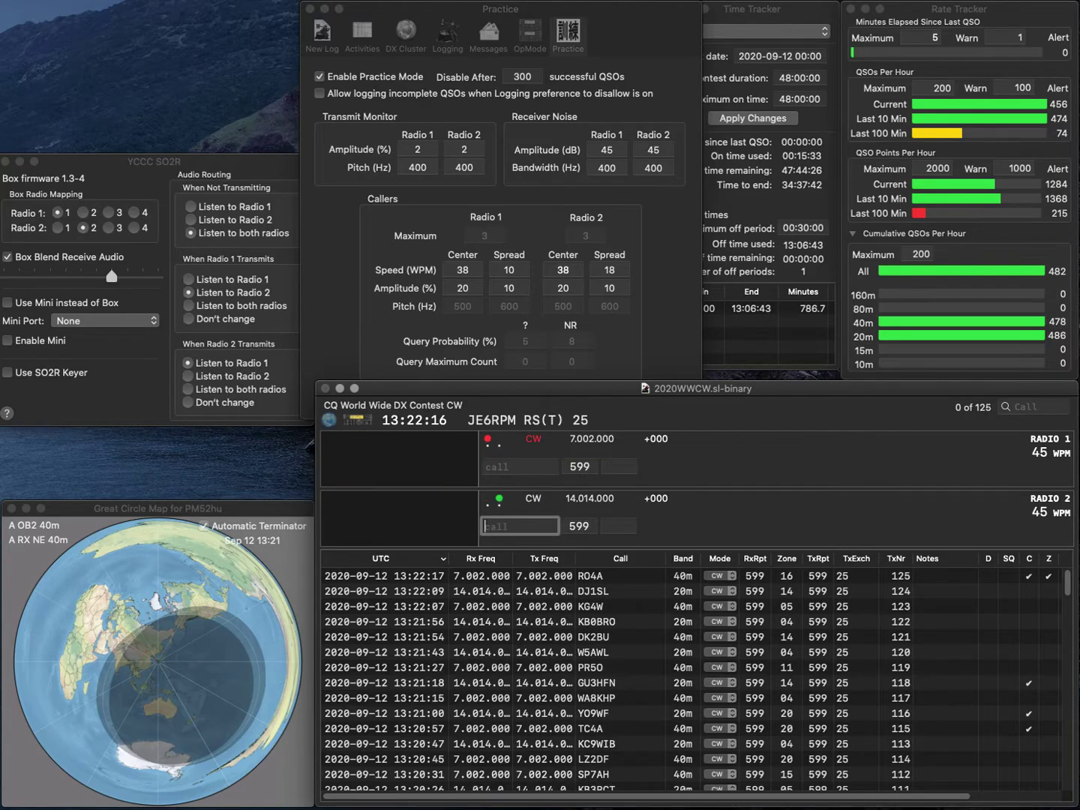
Enter I4TJE as the full call on Radio 2 and send its exchange.
text(I4ET)
key(BackSpace)
key(BackSpace)
text(TE)
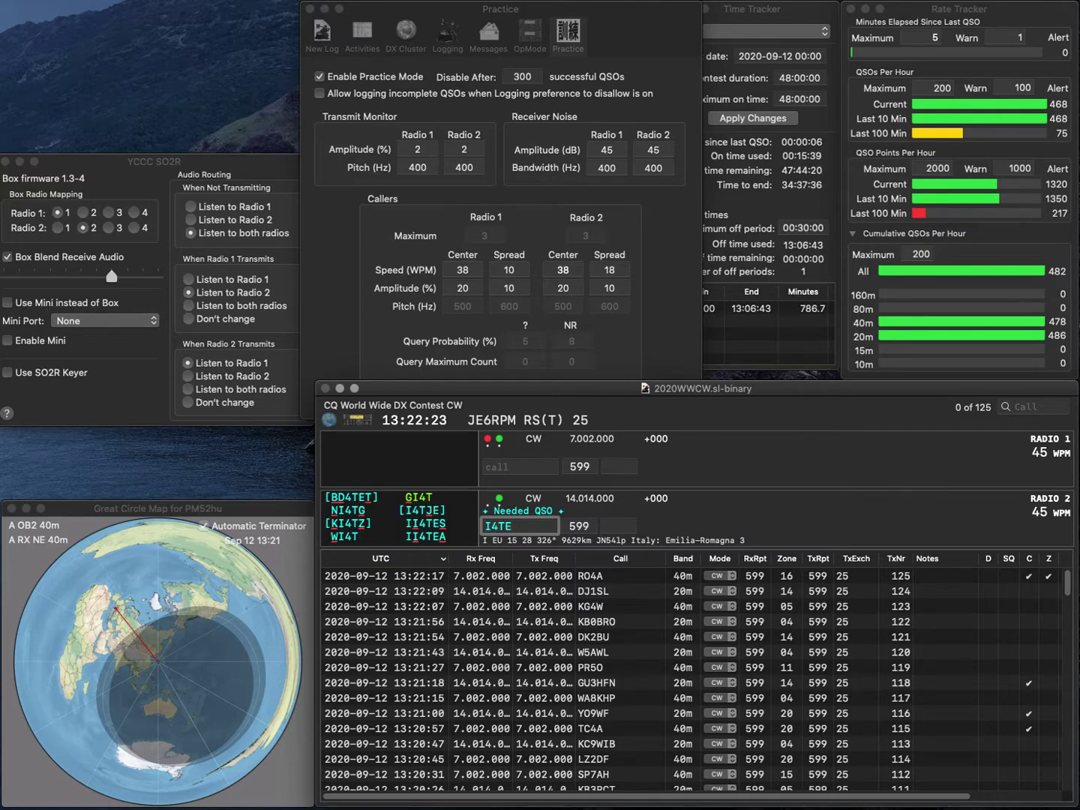
key(BackSpace)
text(JE)
key(Return)
text(W4CWL)
key(Return)
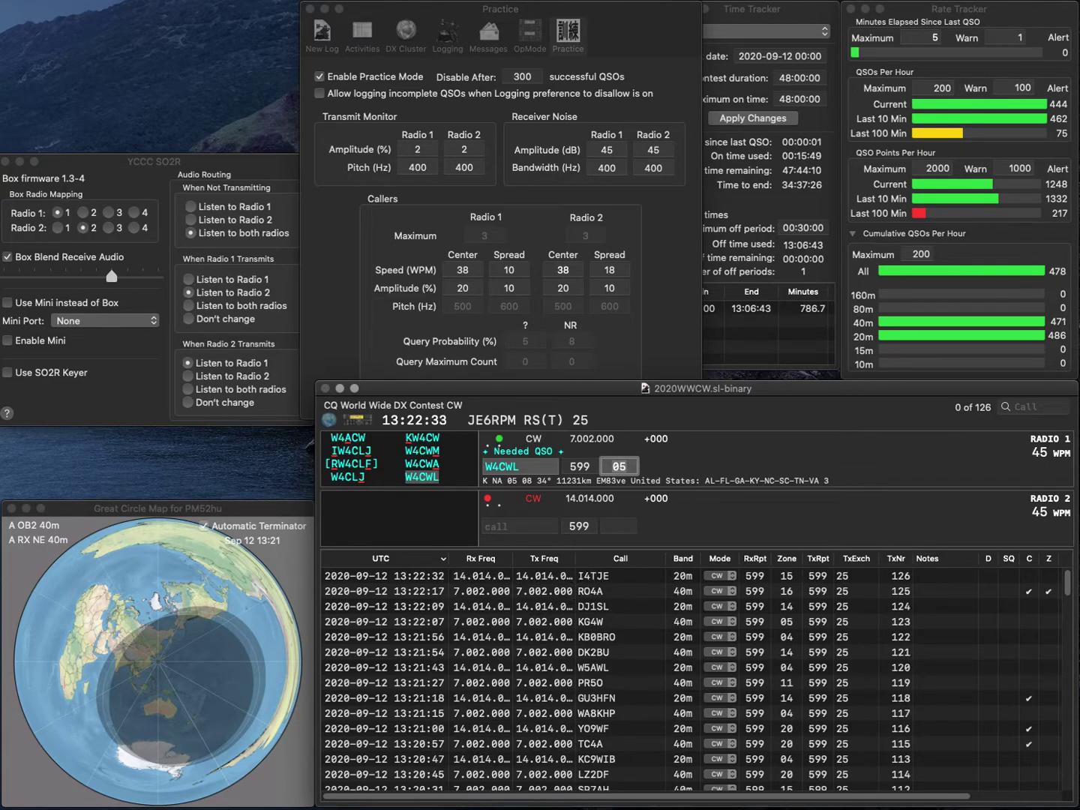
key(Return)
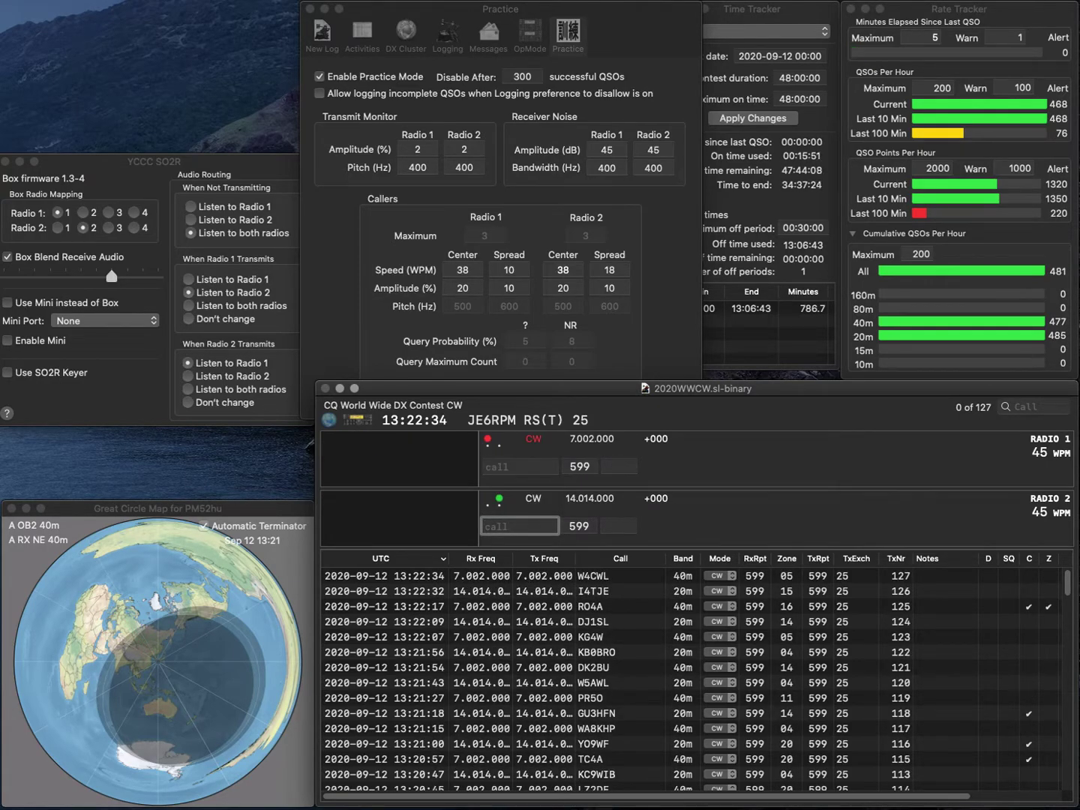
Enter SO3AK on Radio 2 and G4WUG on Radio 1, sending the exchange for each.
text(SO3A)
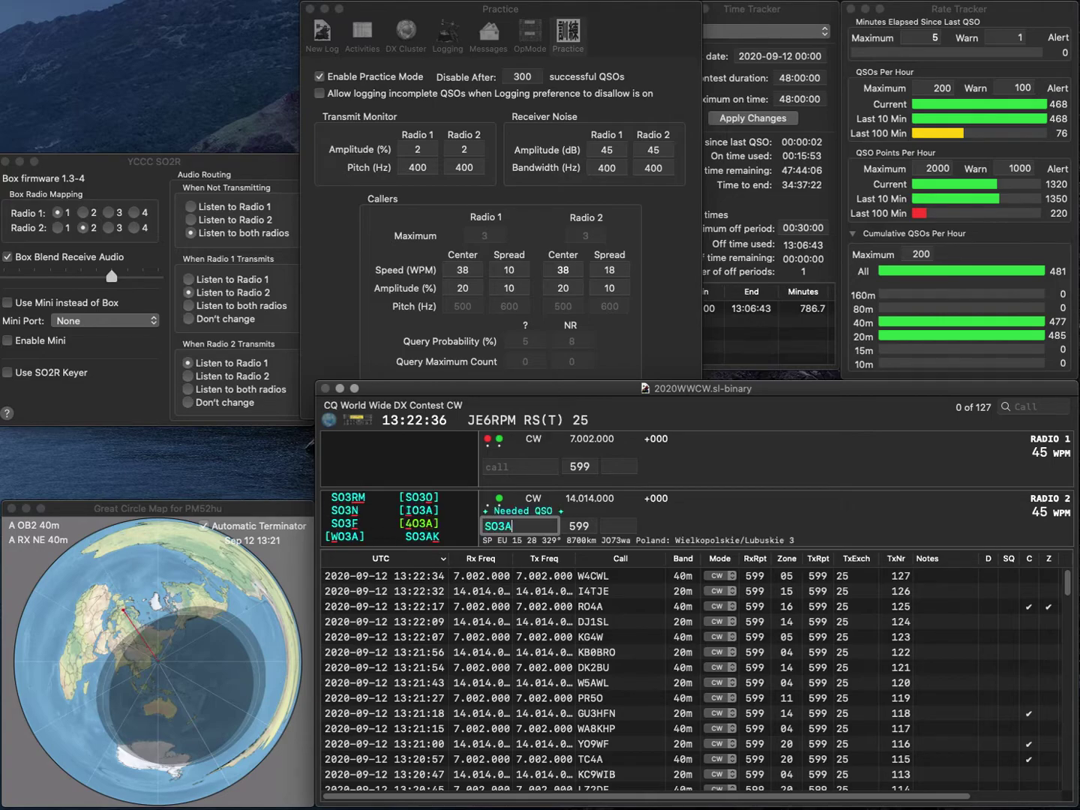
text(K)
key(Return)
text(WU)
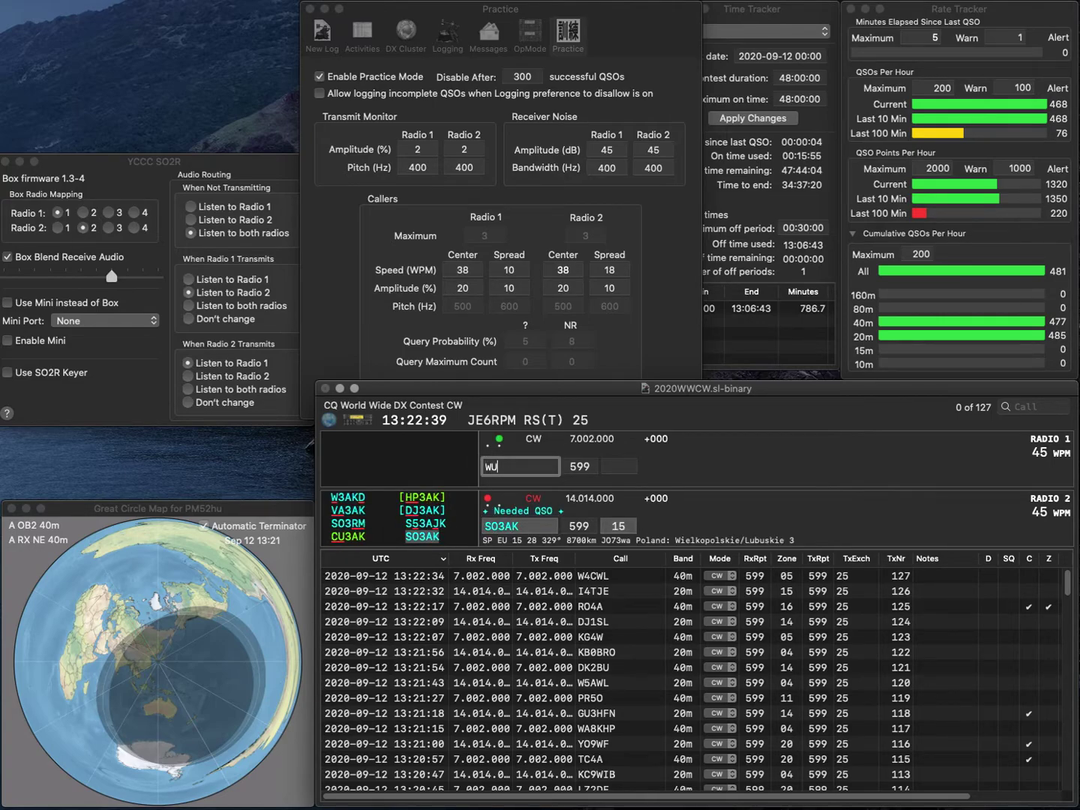
text(G4WUG4)
key(Return)
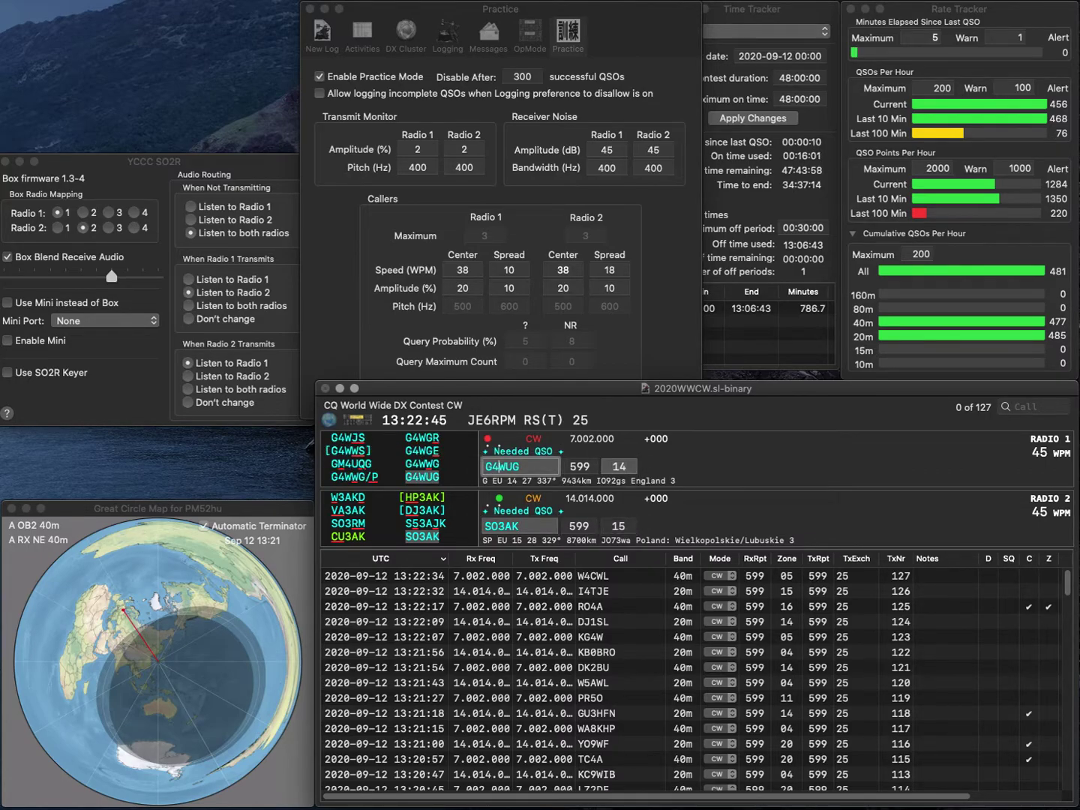
Correct the Radio 1 call to RA3WUG with its exchange sent, and log the SO3AK contact on Radio 2.
key(BackSpace)
key(BackSpace)
text(RA3)
key(Return)
text(A)
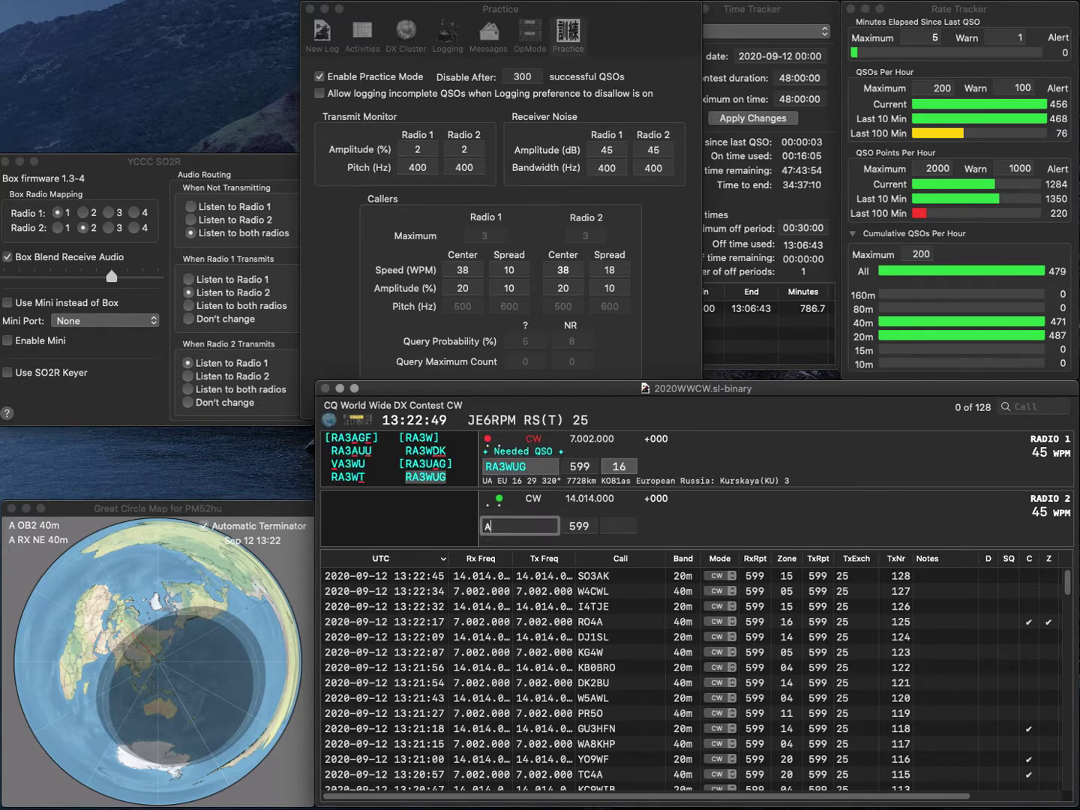
text(F5MR)
key(Return)
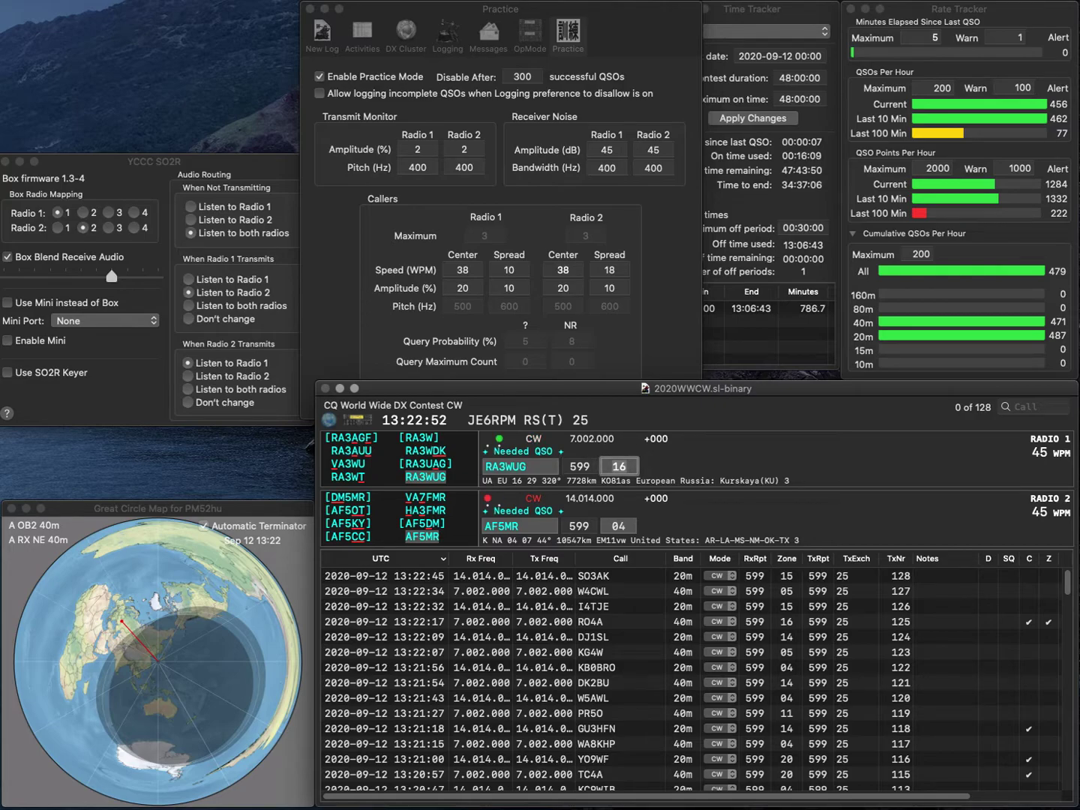
key(Return)
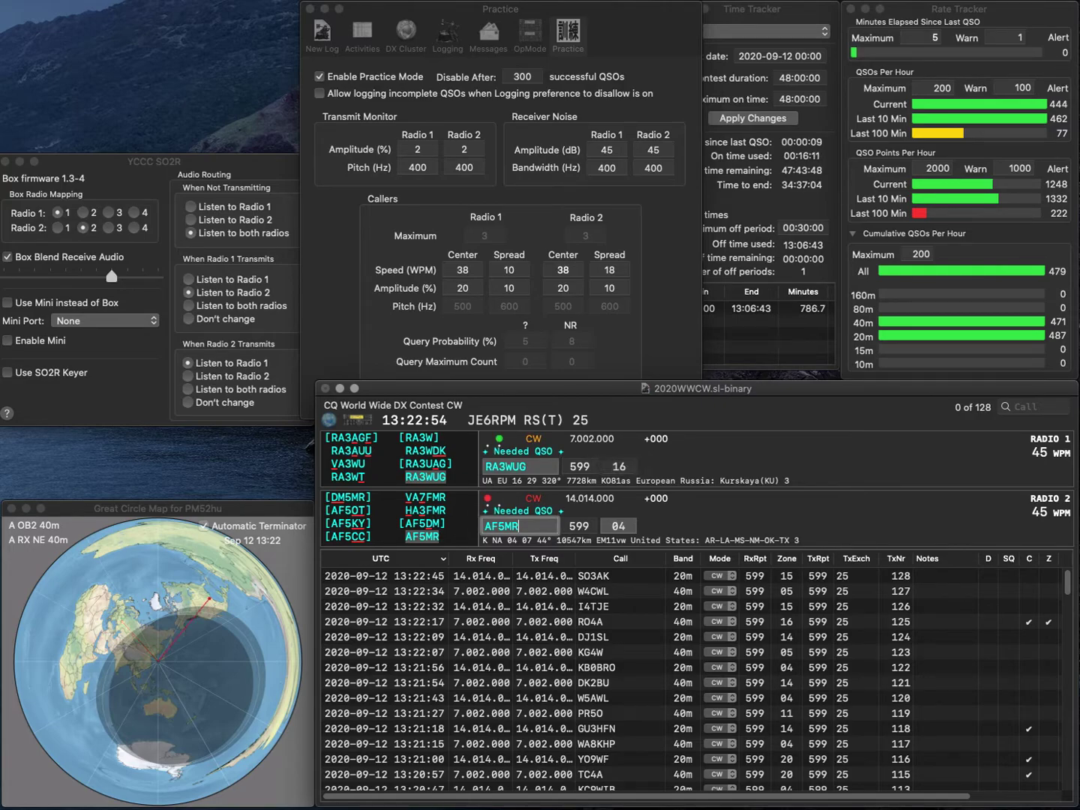
key(Return)
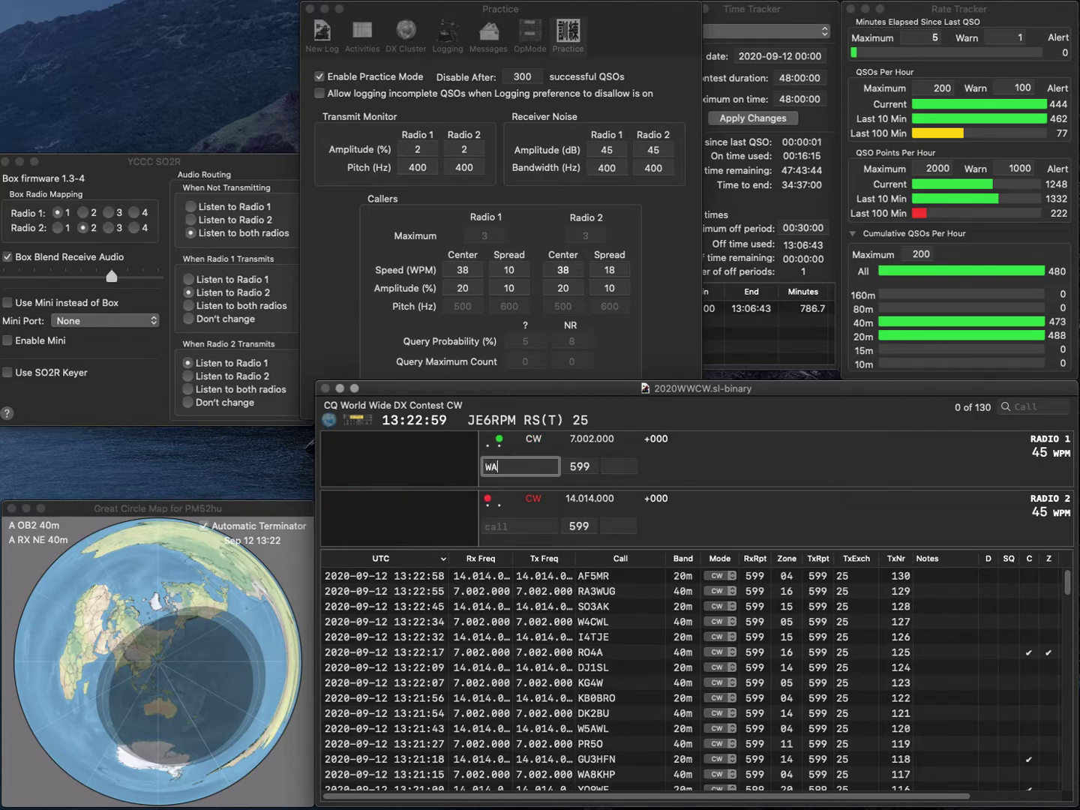
Send the partial call WA on Radio 1 and enter EA8AXT on Radio 2 with its exchange sent.
key(Return)
text(EA8AXT)
key(Return)
text(6NF)
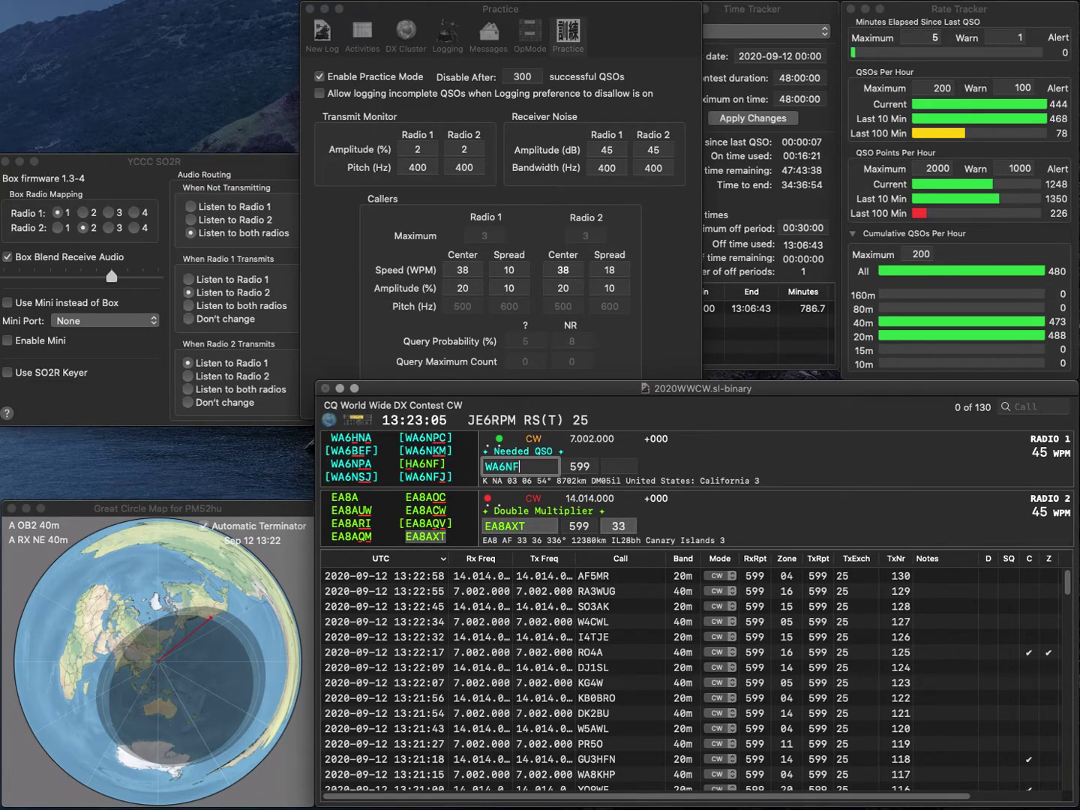
text(J)
key(Return)
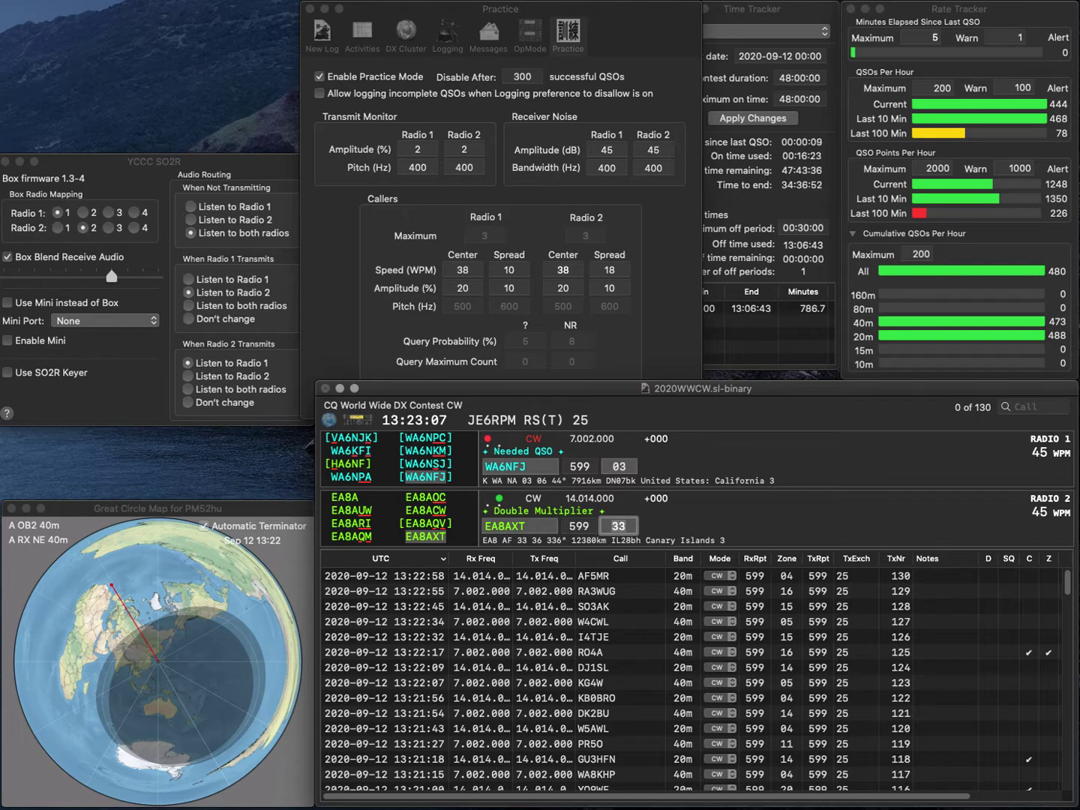
key(Return)
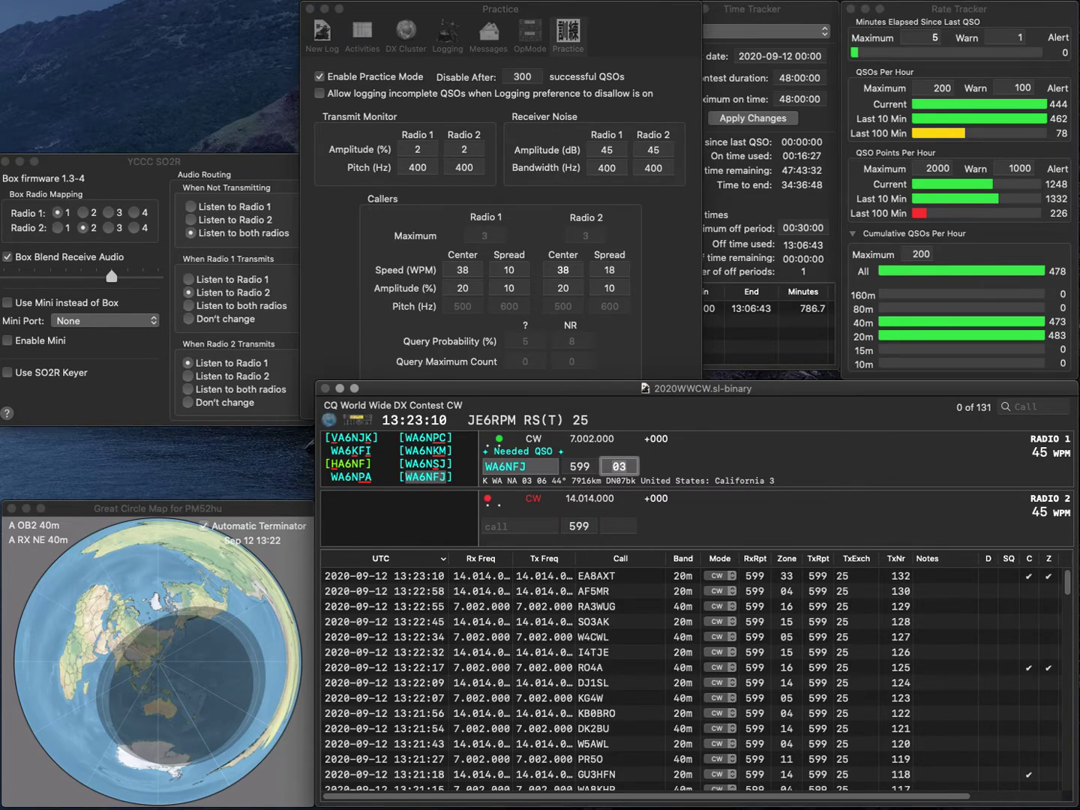
key(Return)
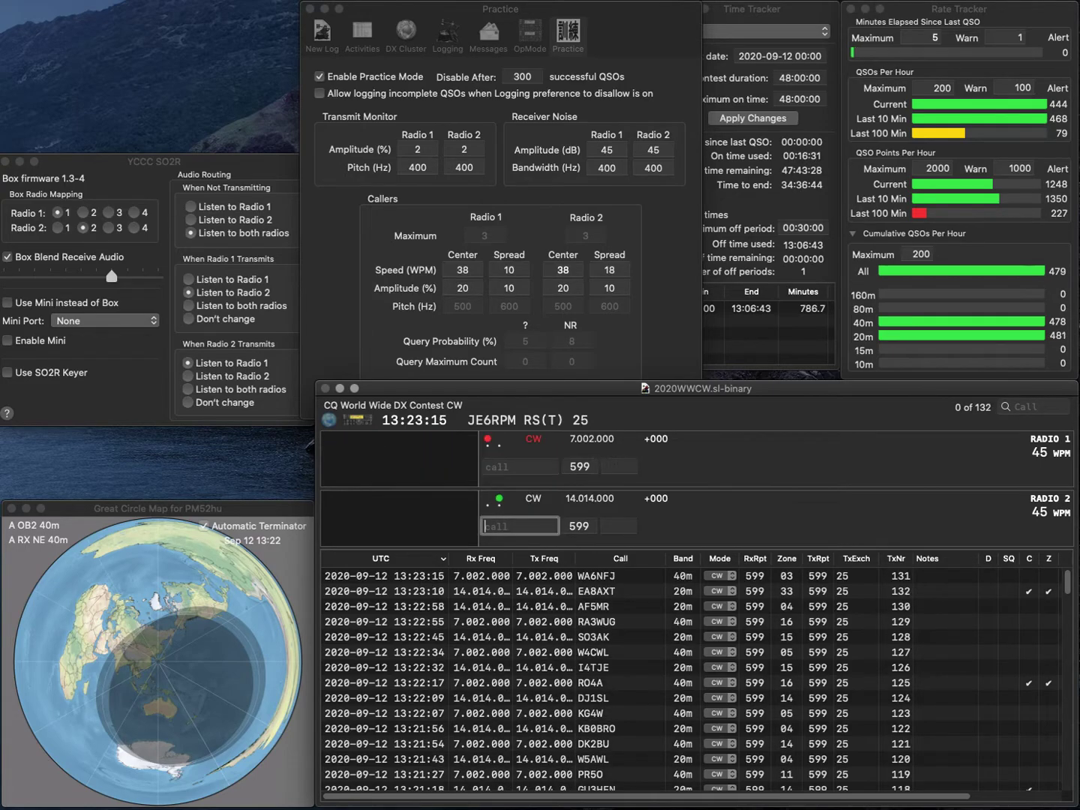
Enter K0IDX as the call on Radio 2 and send its exchange.
text(K0IBX)
key(BackSpace)
key(BackSpace)
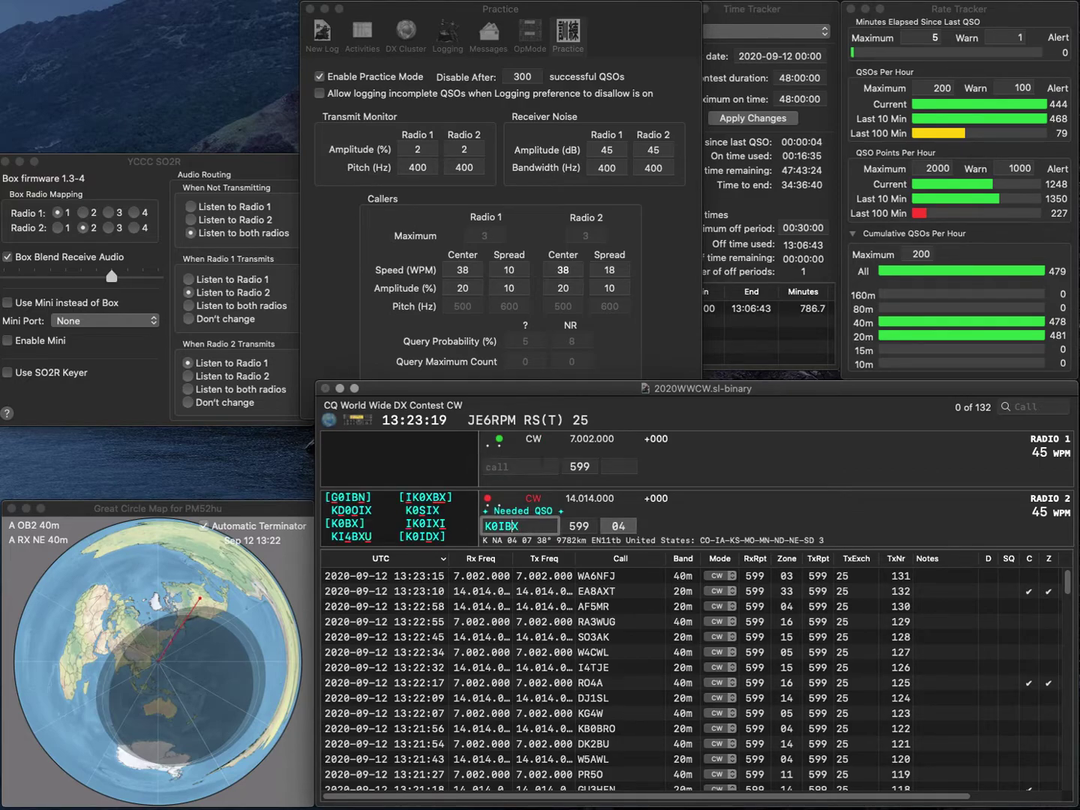
text(DX)
key(Return)
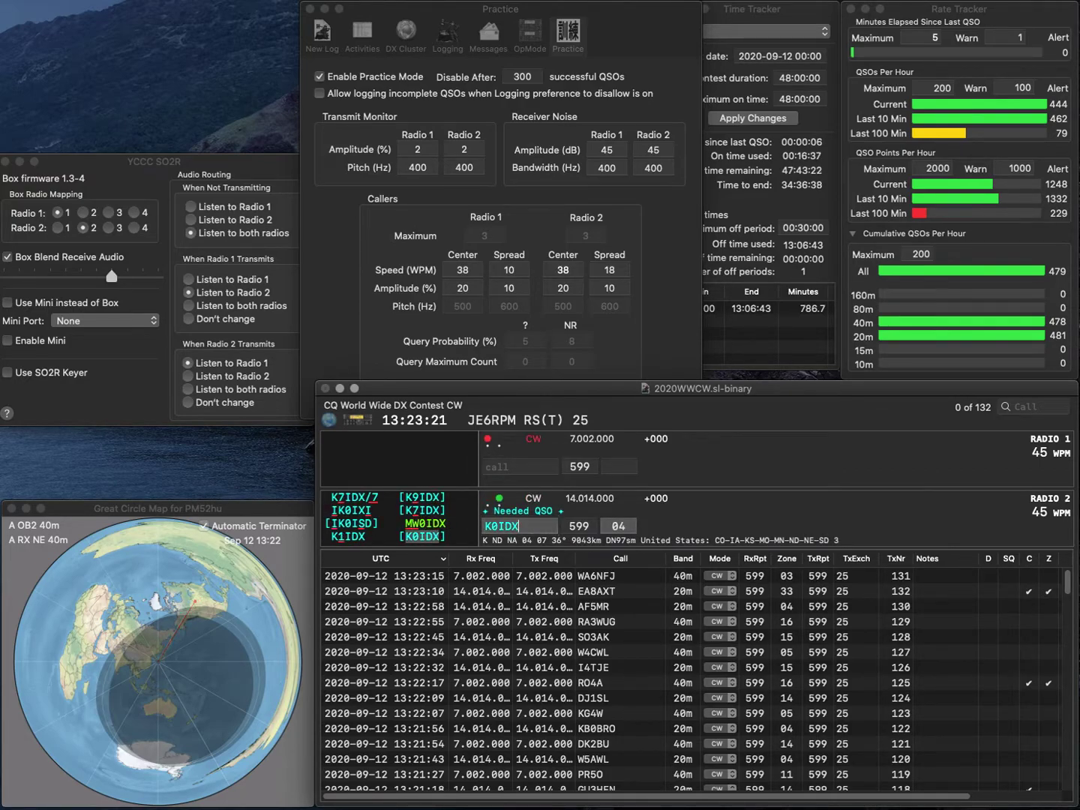
Enter KS3O on Radio 1 with its exchange sent, and log the K0IDX and KS3O contacts.
text(K)
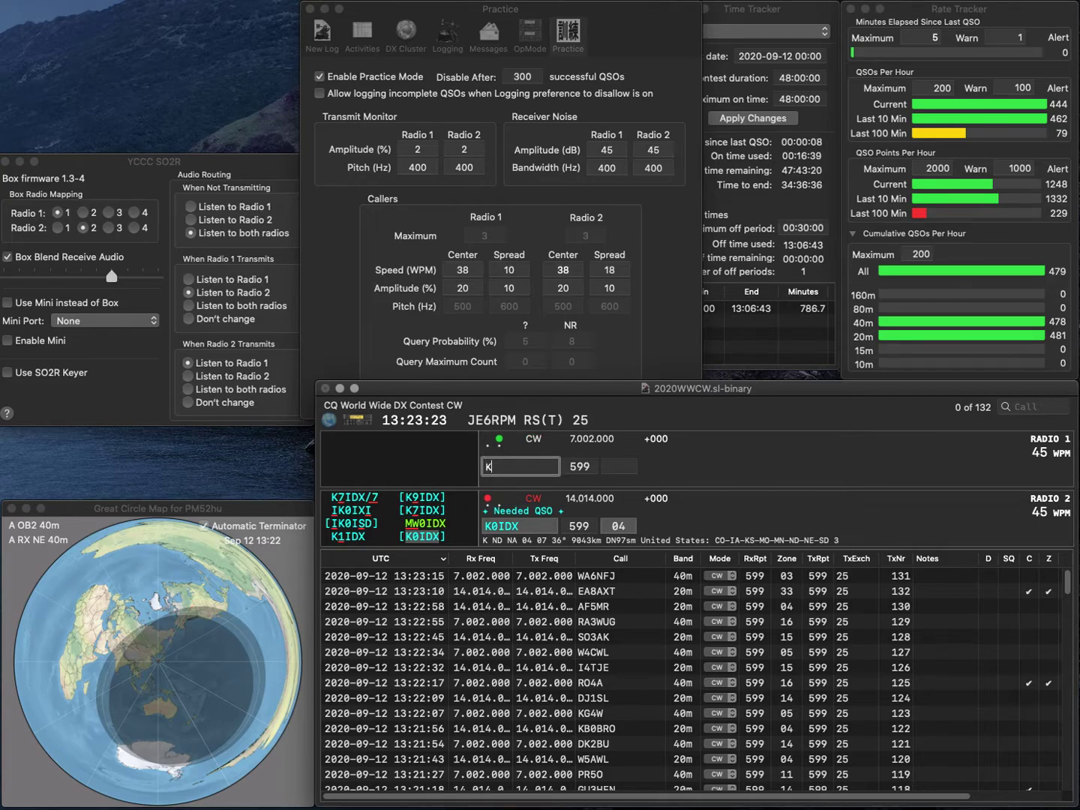
text(H30)
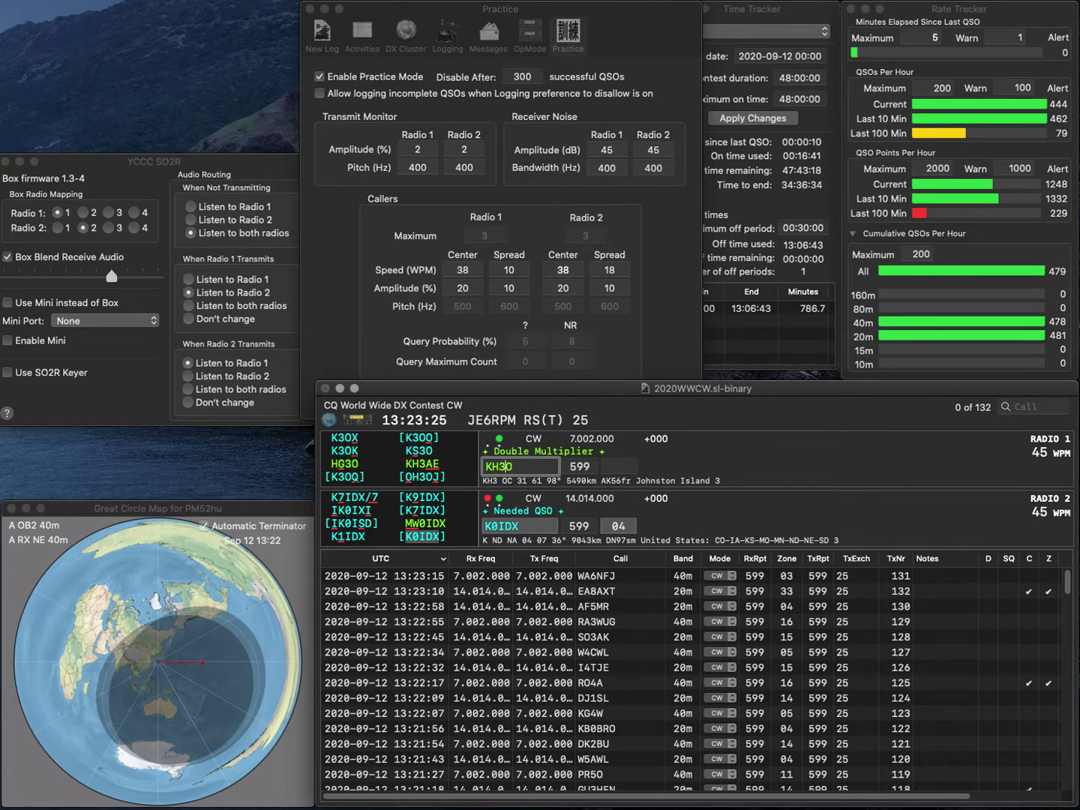
key(Left)
key(BackSpace)
text(S)
key(Return)
key(space)
key(Return)
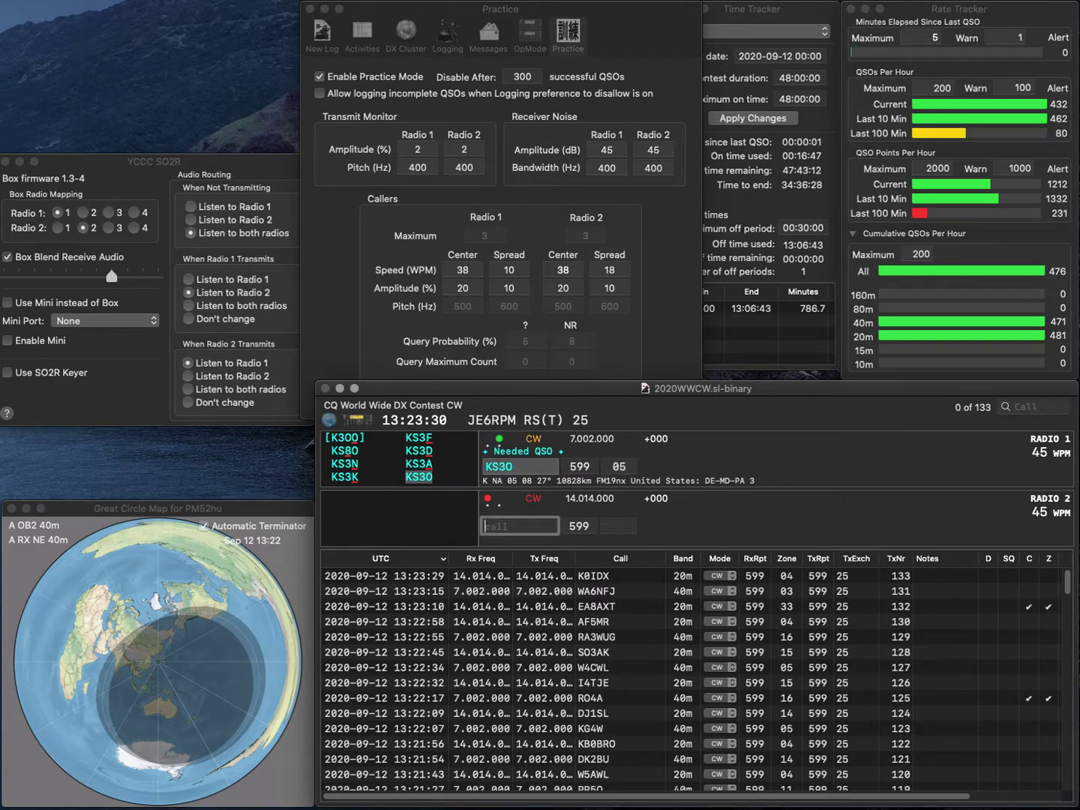
Enter WC0N on Radio 2 and US0IY on Radio 1, sending the exchange for each.
text(WC)
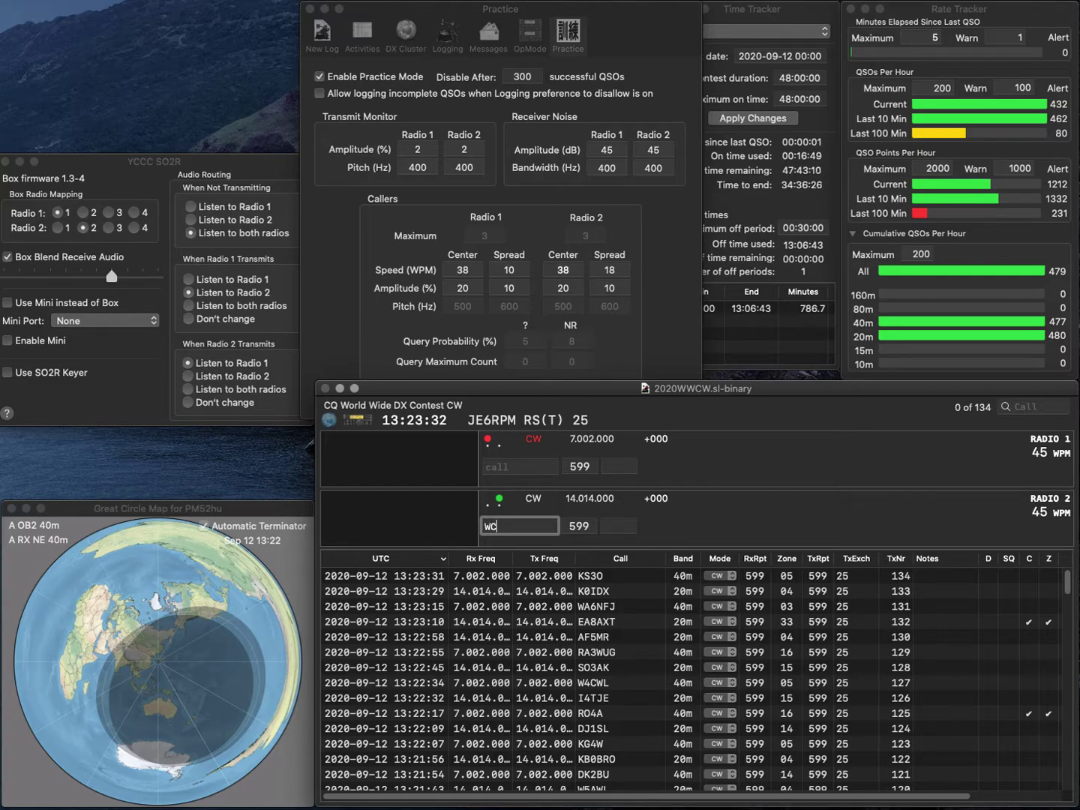
text(0N)
key(Return)
text(US)
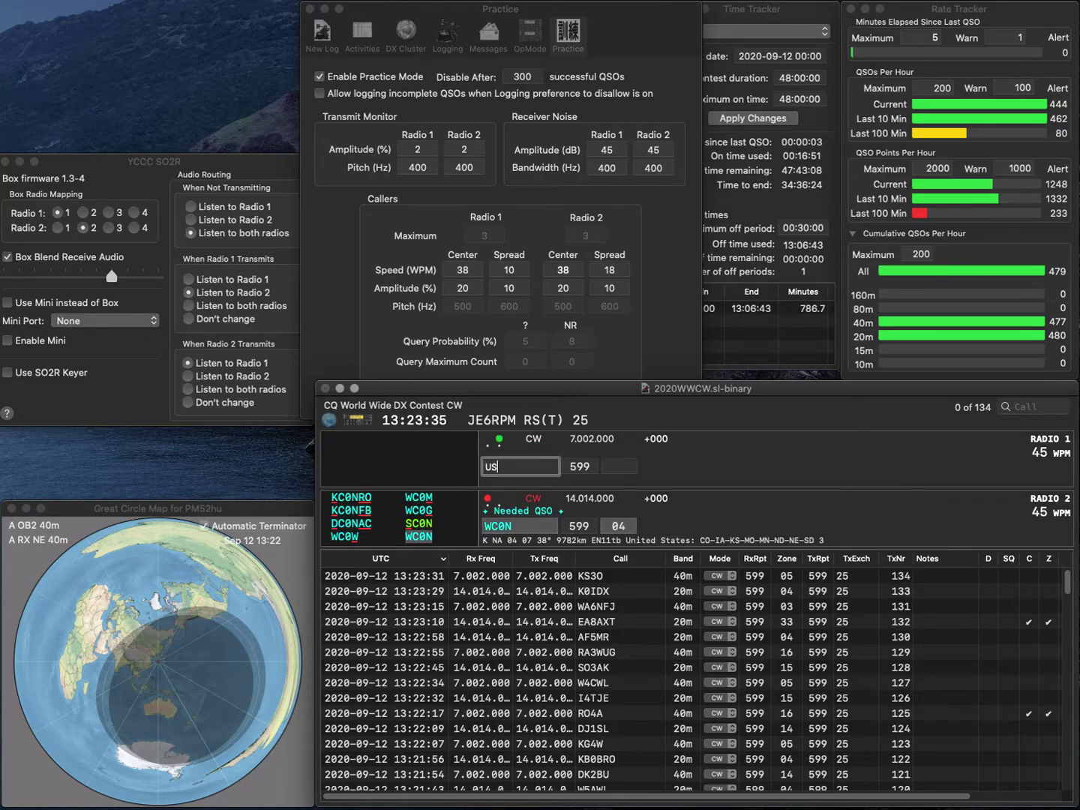
text(0IY)
key(Return)
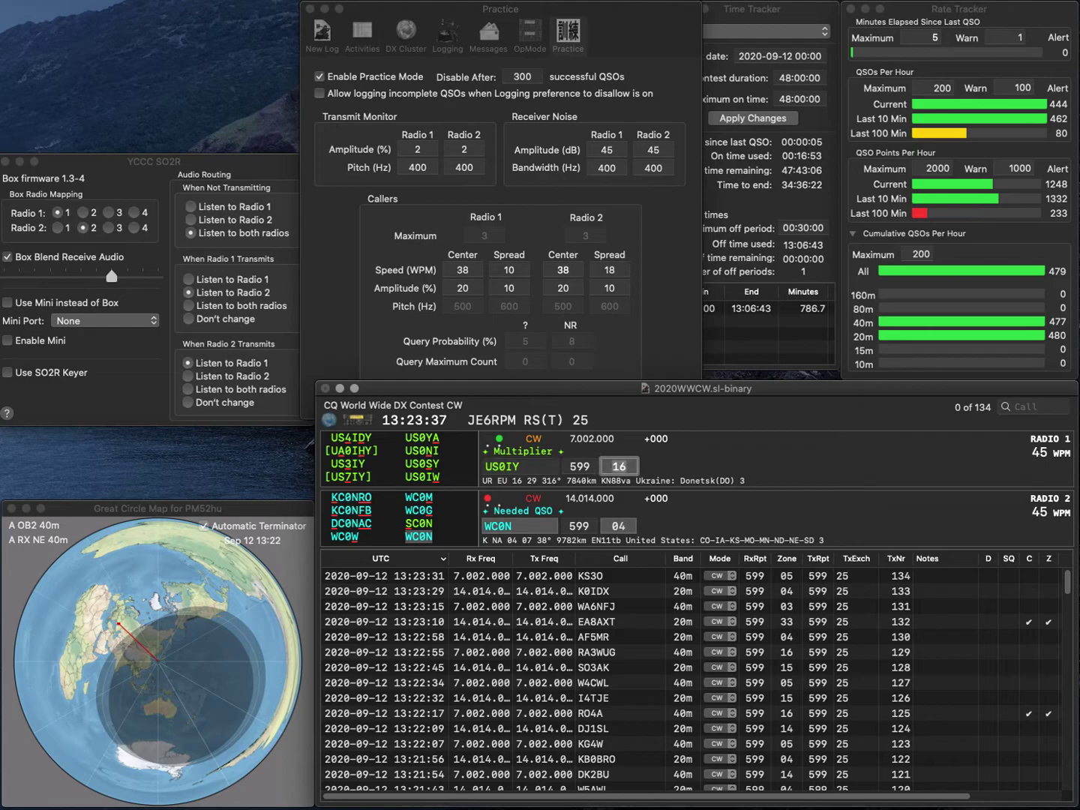
Log the WC0N contact on Radio 2 and correct the Radio 1 call to US7IY, sending its exchange.
key(backslash)
key(Tab)
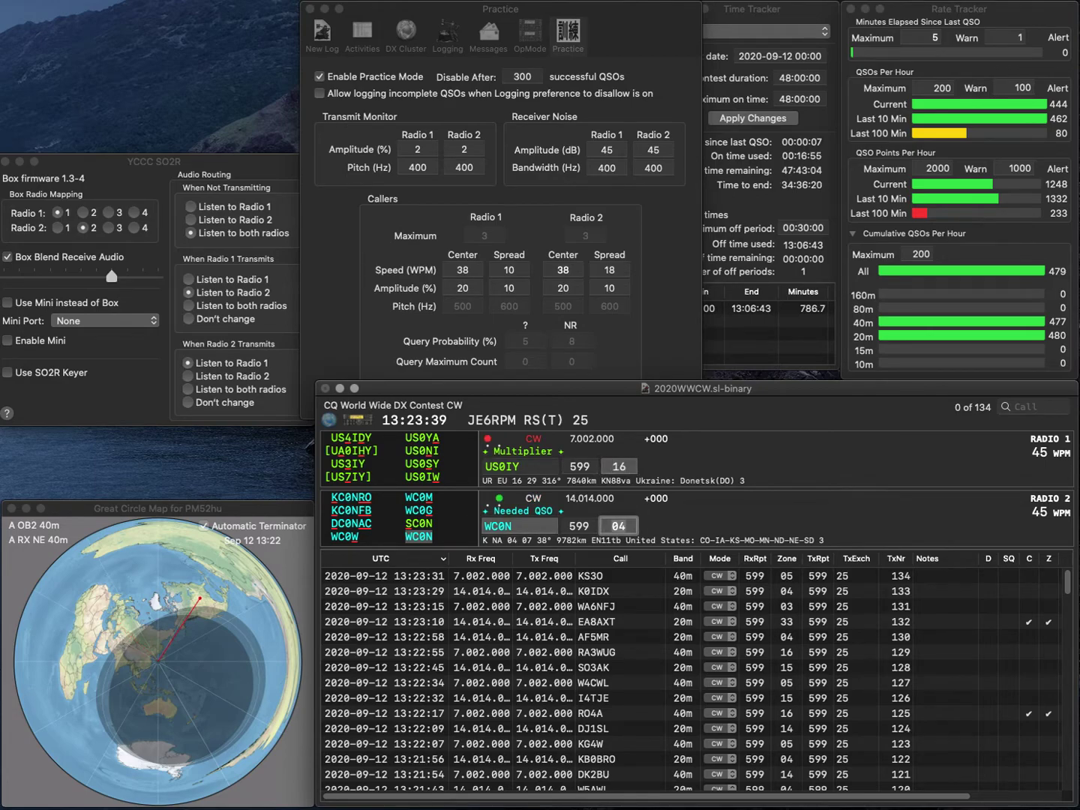
key(Return)
key(Tab)
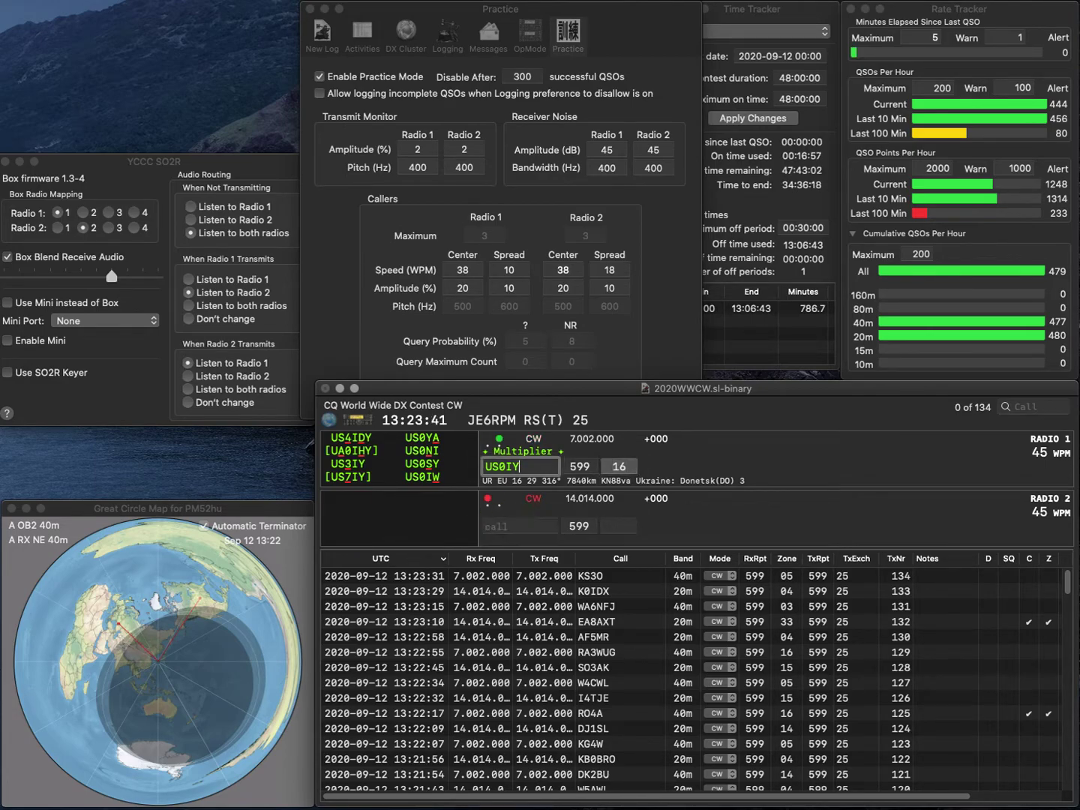
key(BackSpace)
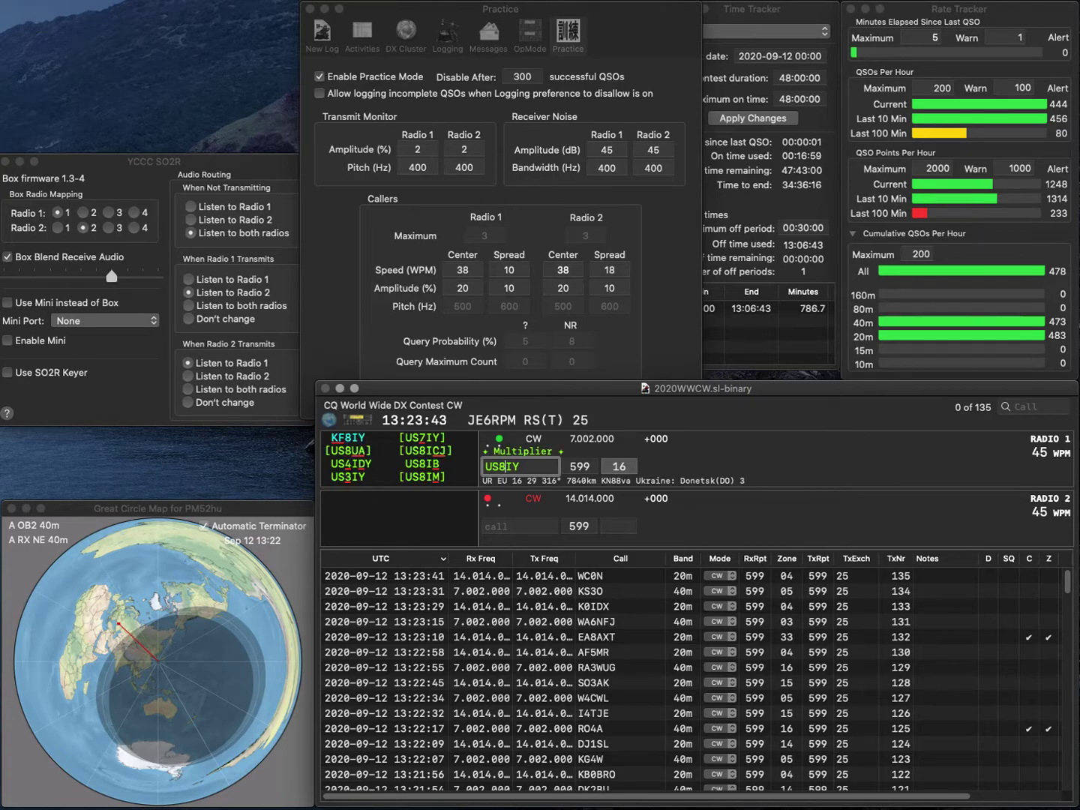
text(7)
key(Return)
key(backslash)
text(N)
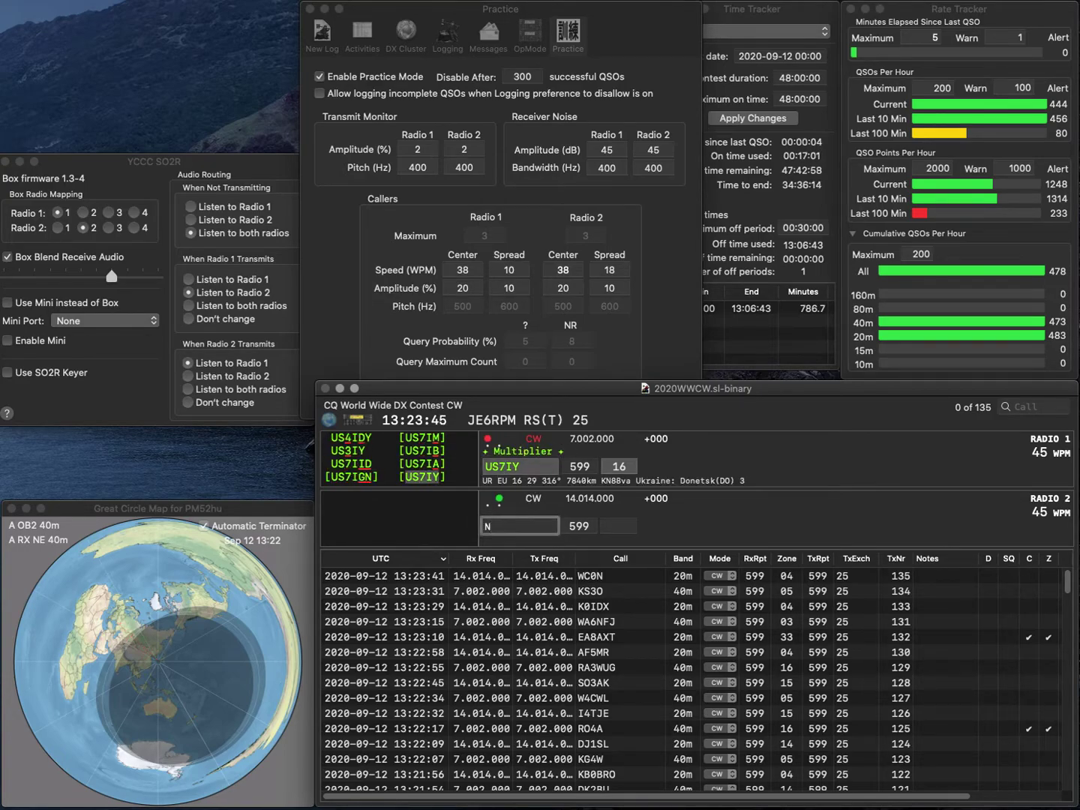
text(6MU)
key(Return)
key(backslash)
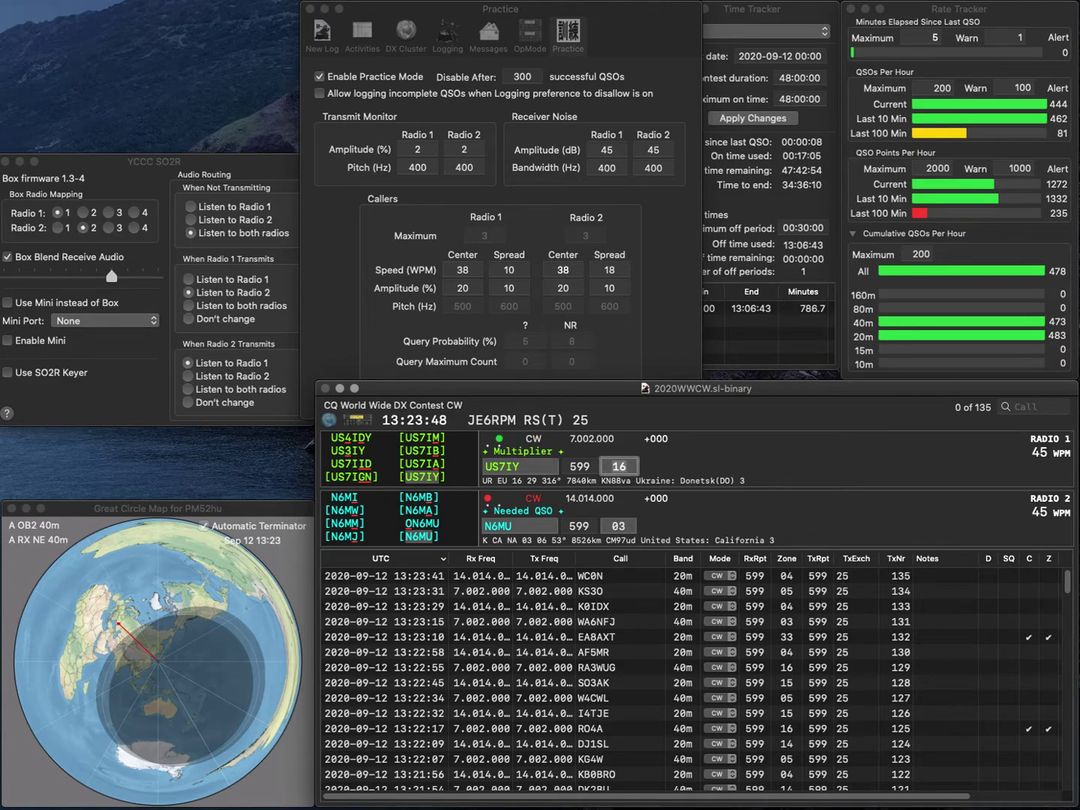
key(Return)
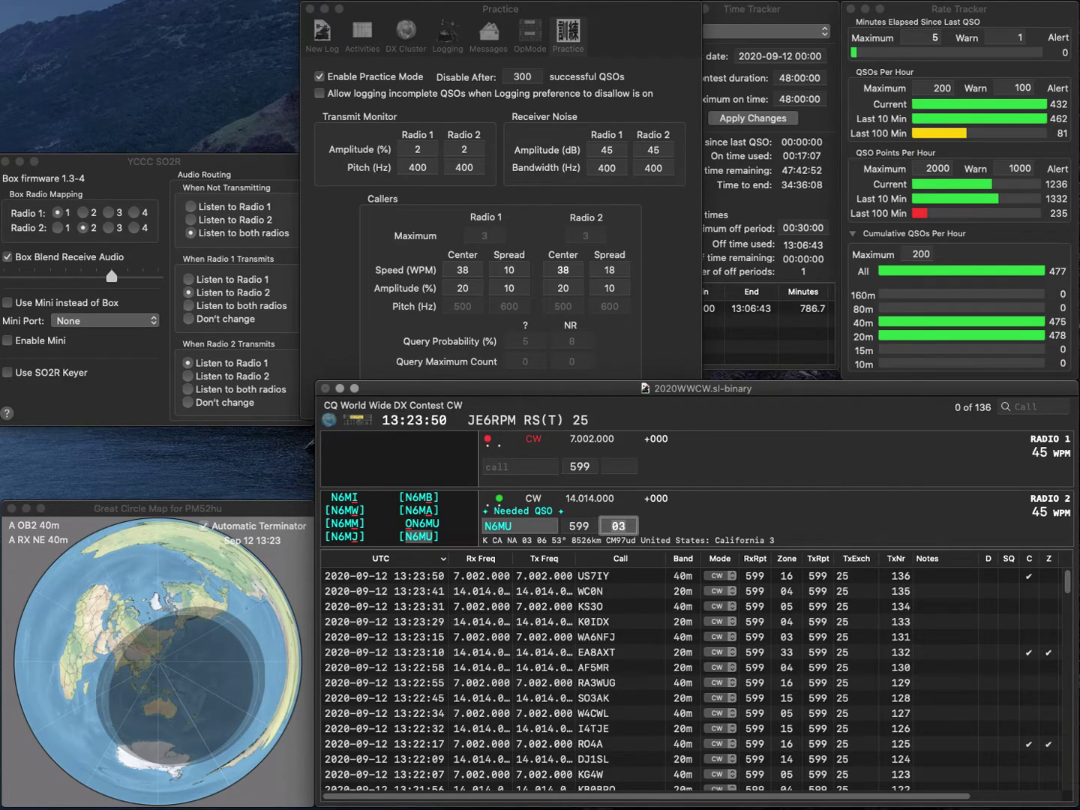
key(Return)
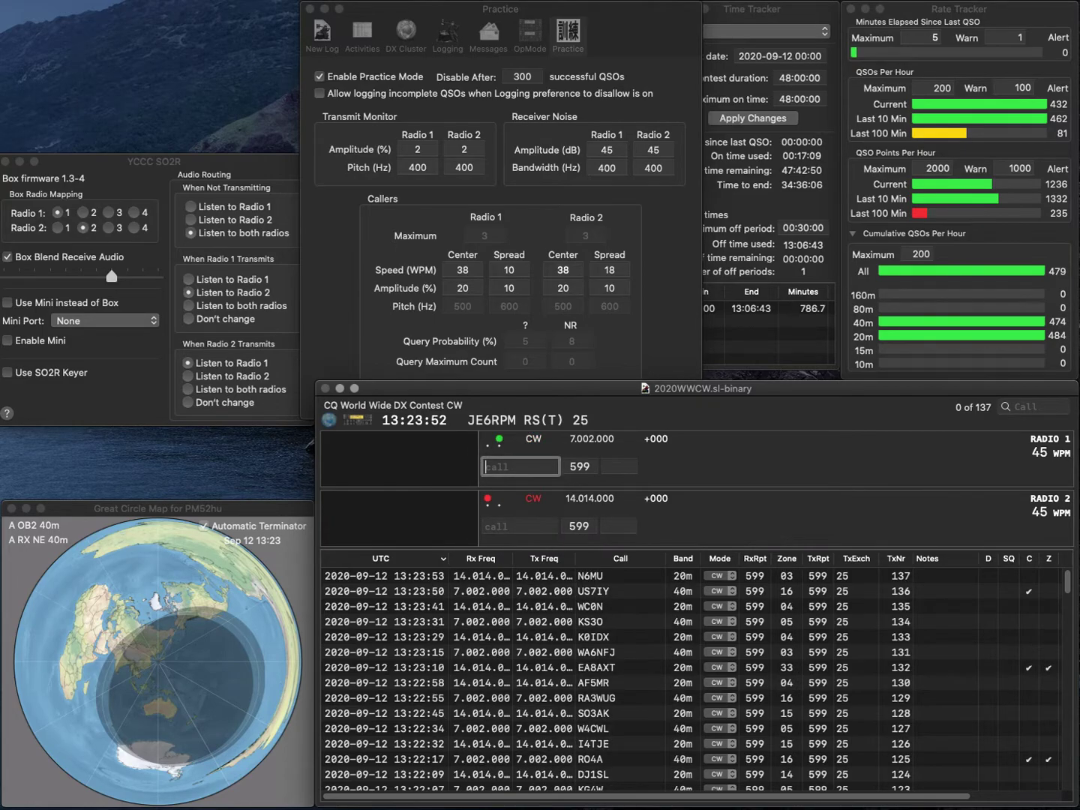
Enter IN3EYI on Radio 1 and N4VUG on Radio 2, sending the exchange for each.
text(IN3EYI)
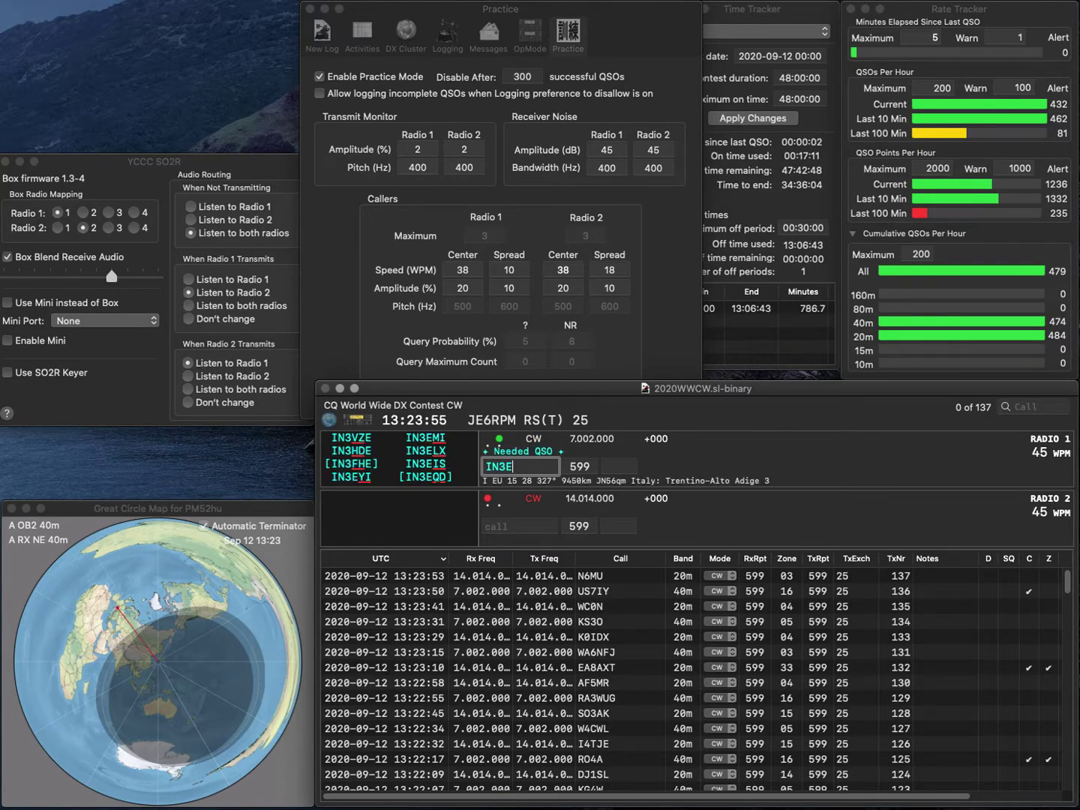
key(Return)
text(N4VUG)
key(Return)
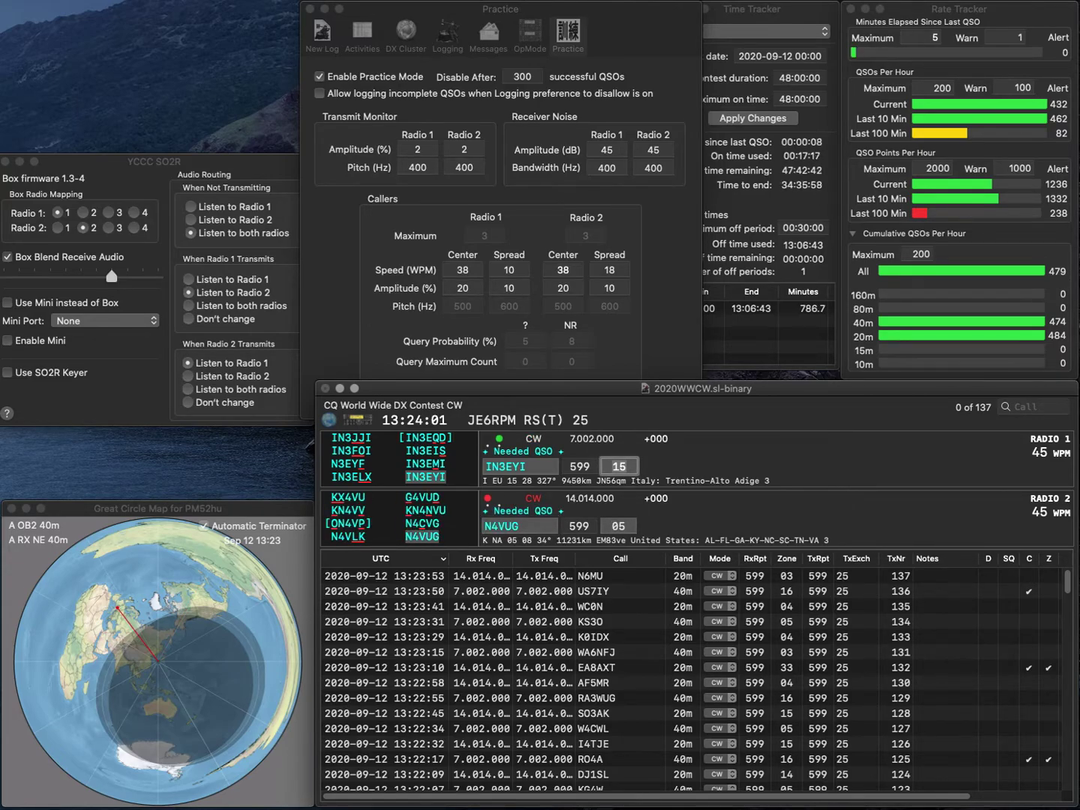
key(Return)
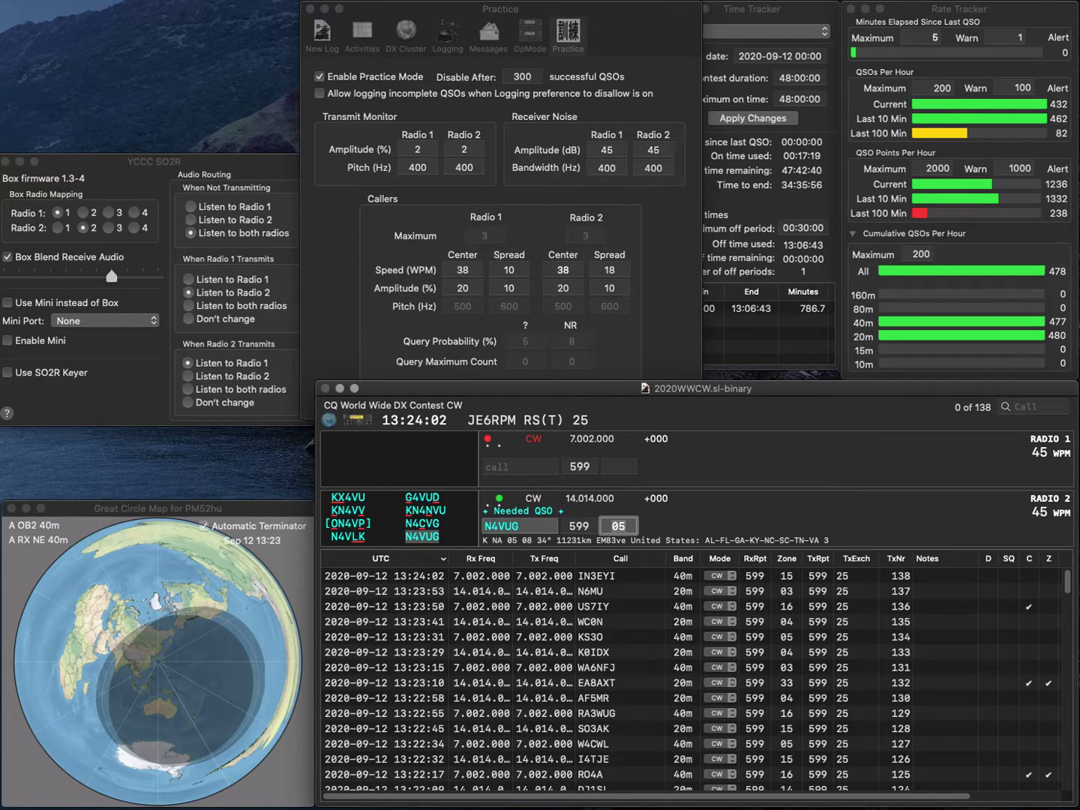
key(Return)
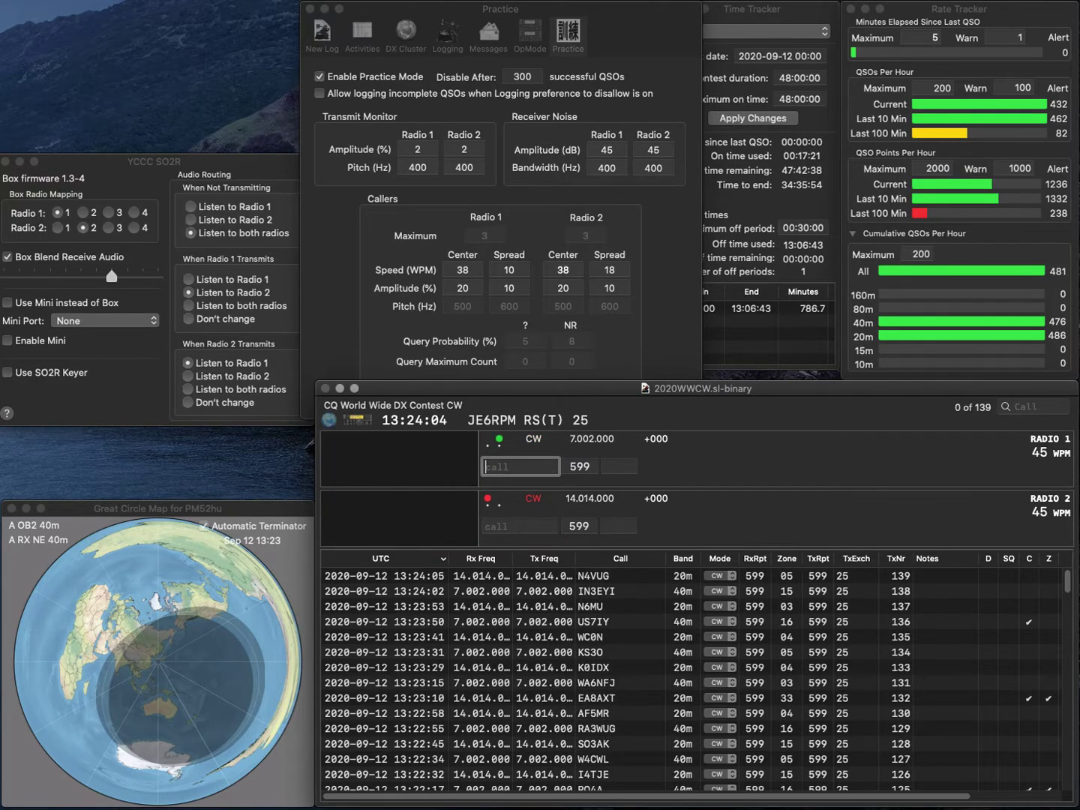
text(F8CDM)
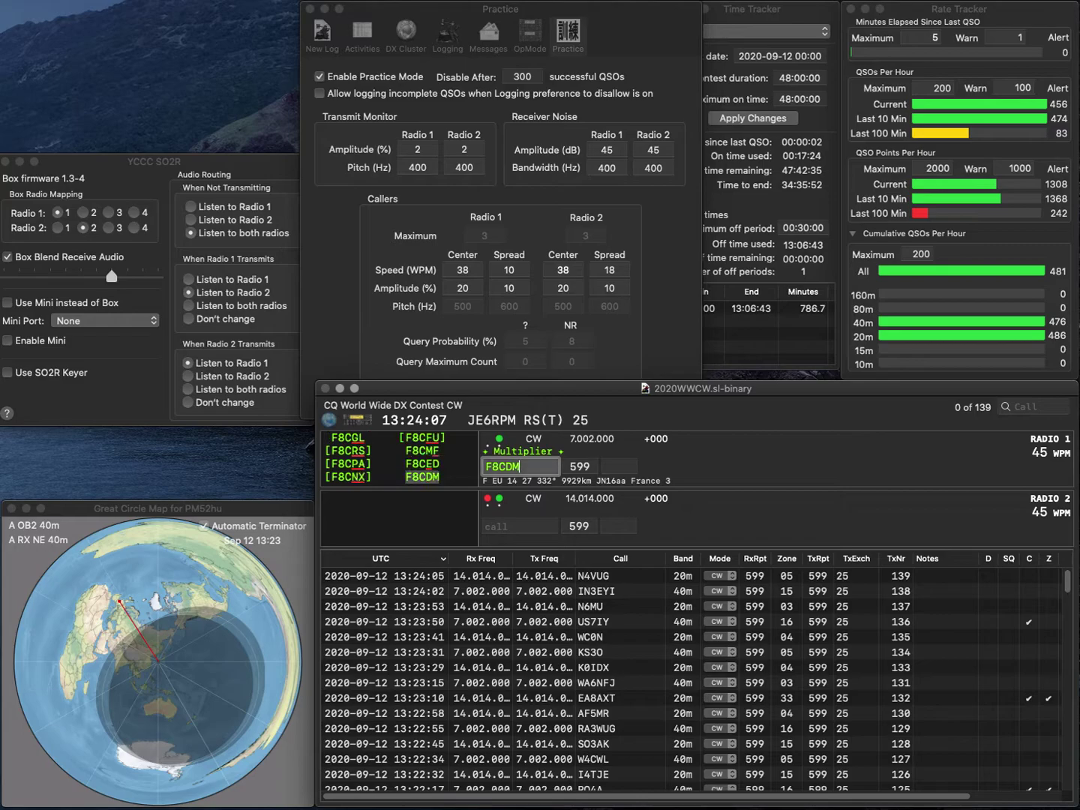
key(Return)
Log the F8CDM contact on Radio 1 and complete the partial call 5KS on Radio 2 as VE5KS, sending its exchange.
text(5KS)
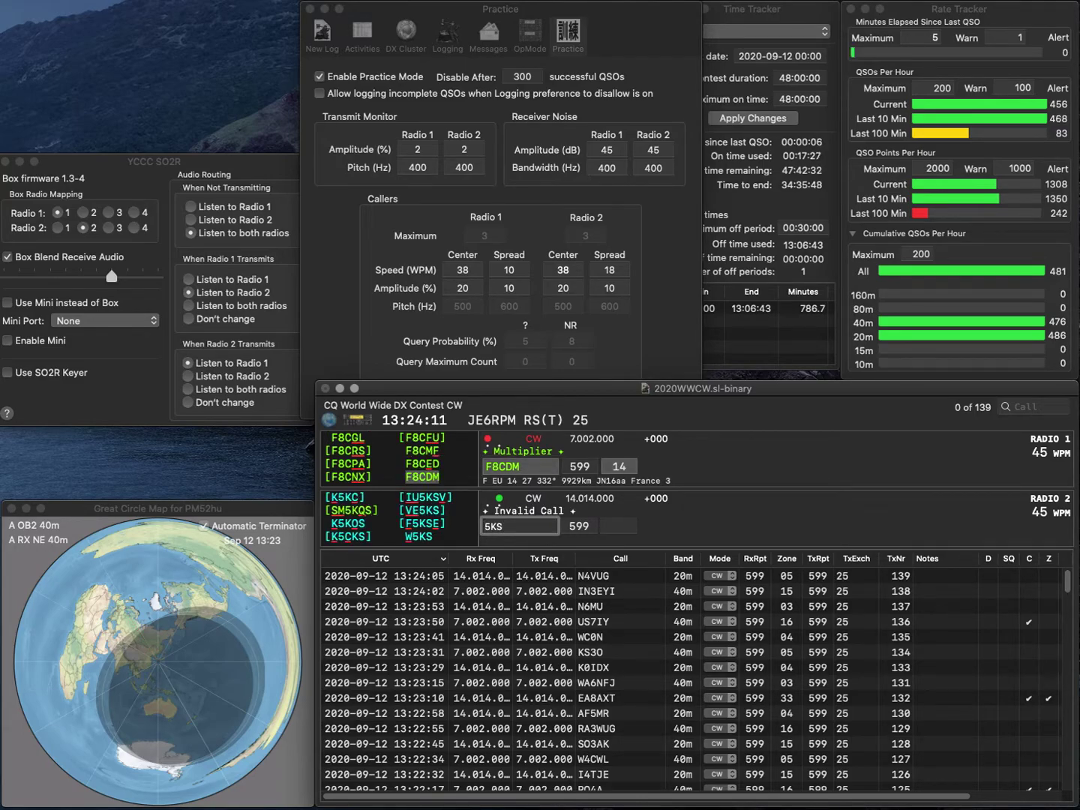
key(Return)
key(space)
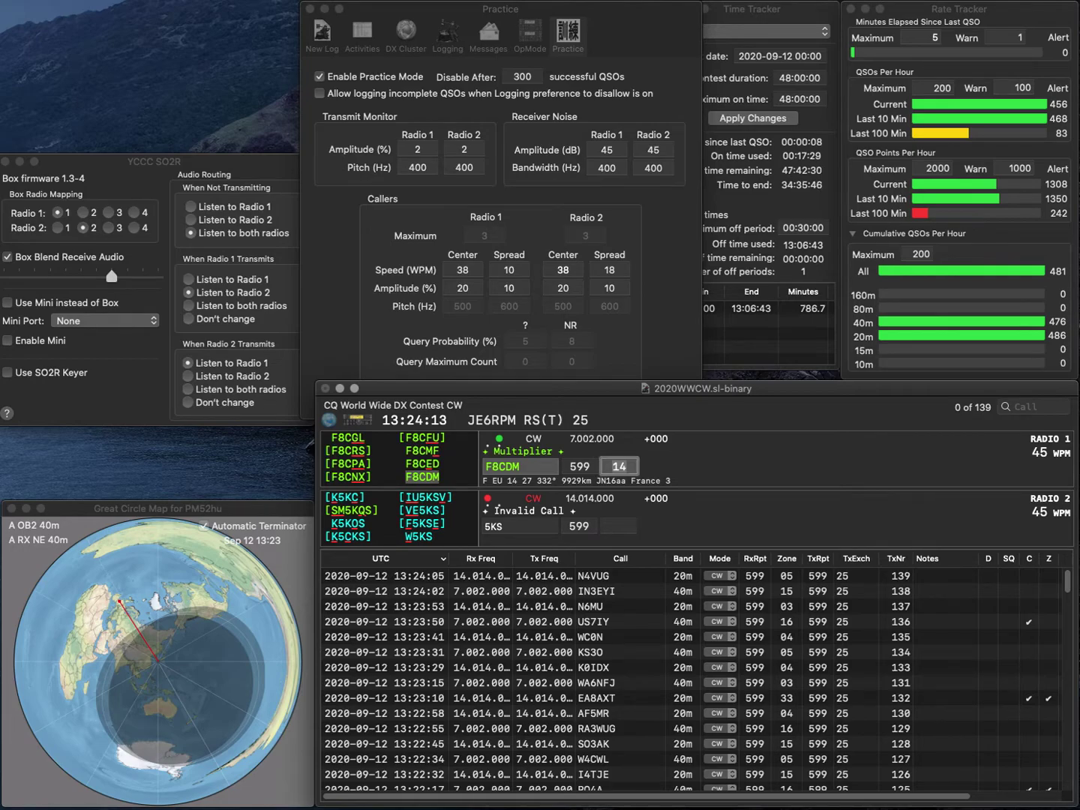
key(Return)
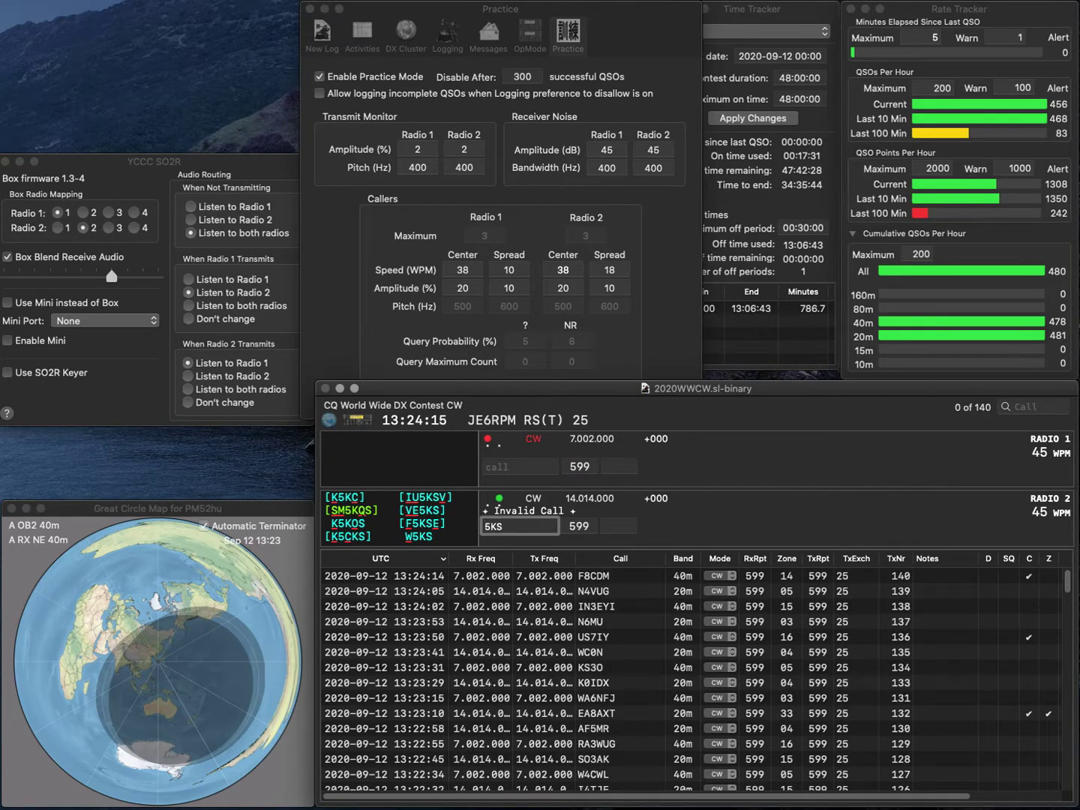
text(VE)
key(Return)
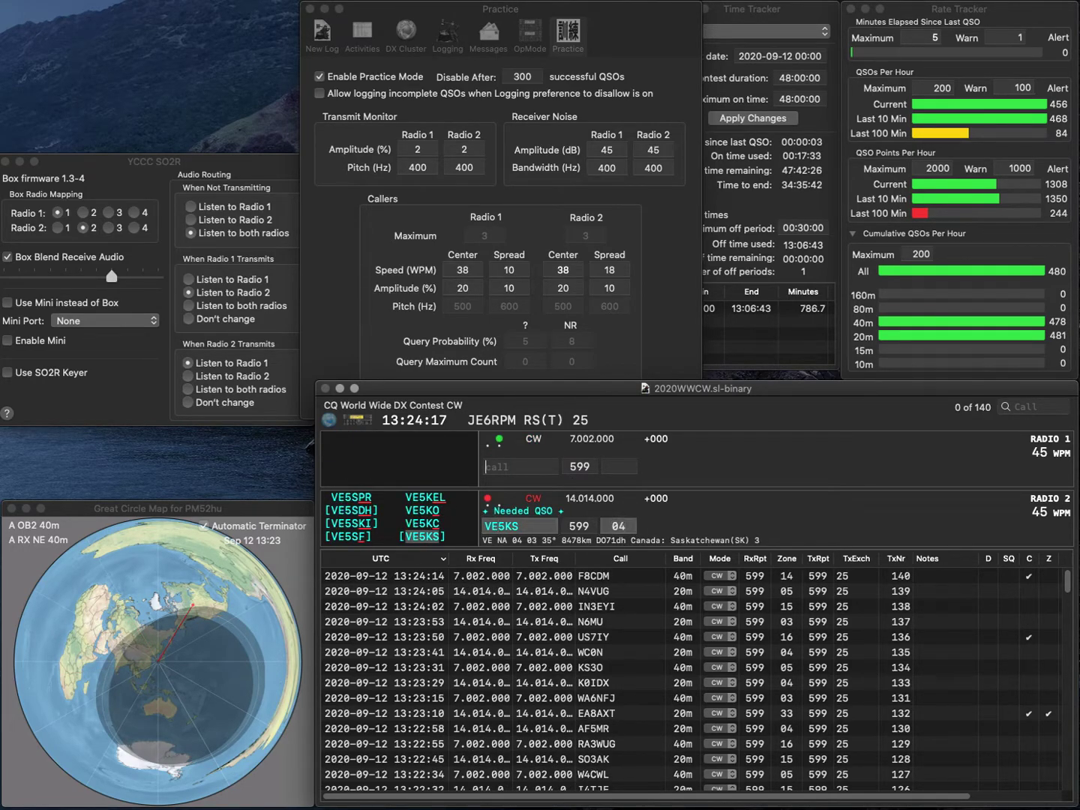
text(LA)
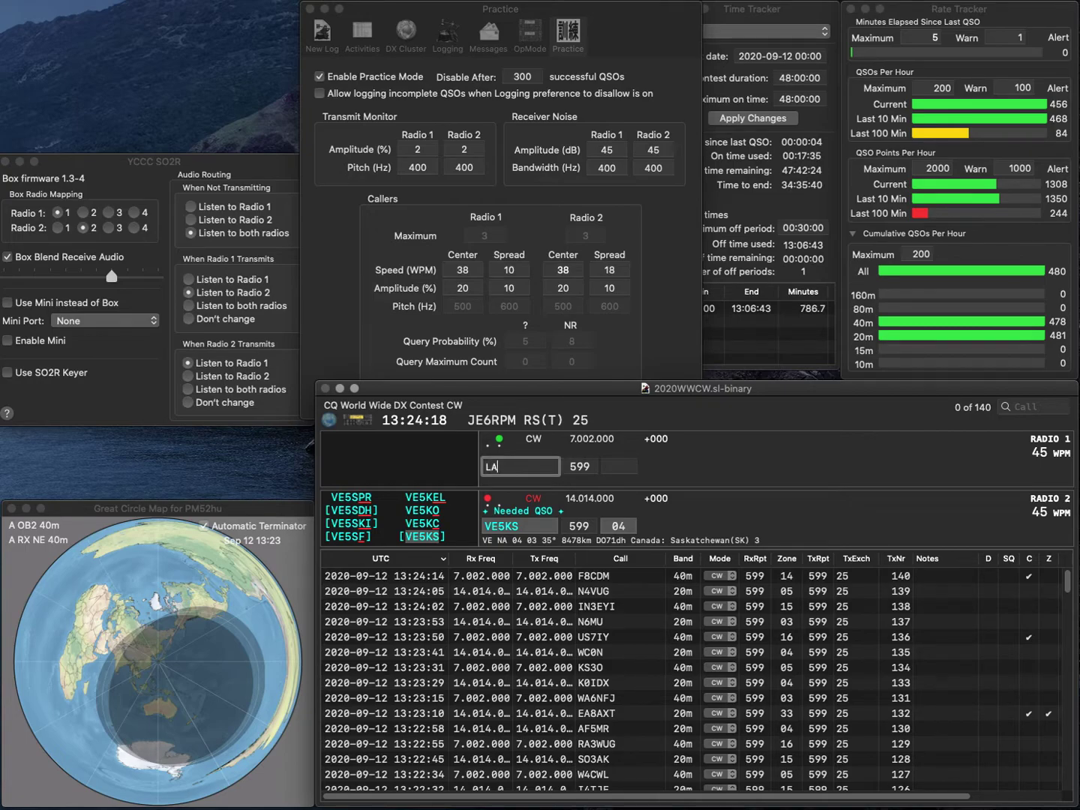
text(LA)
key(Right)
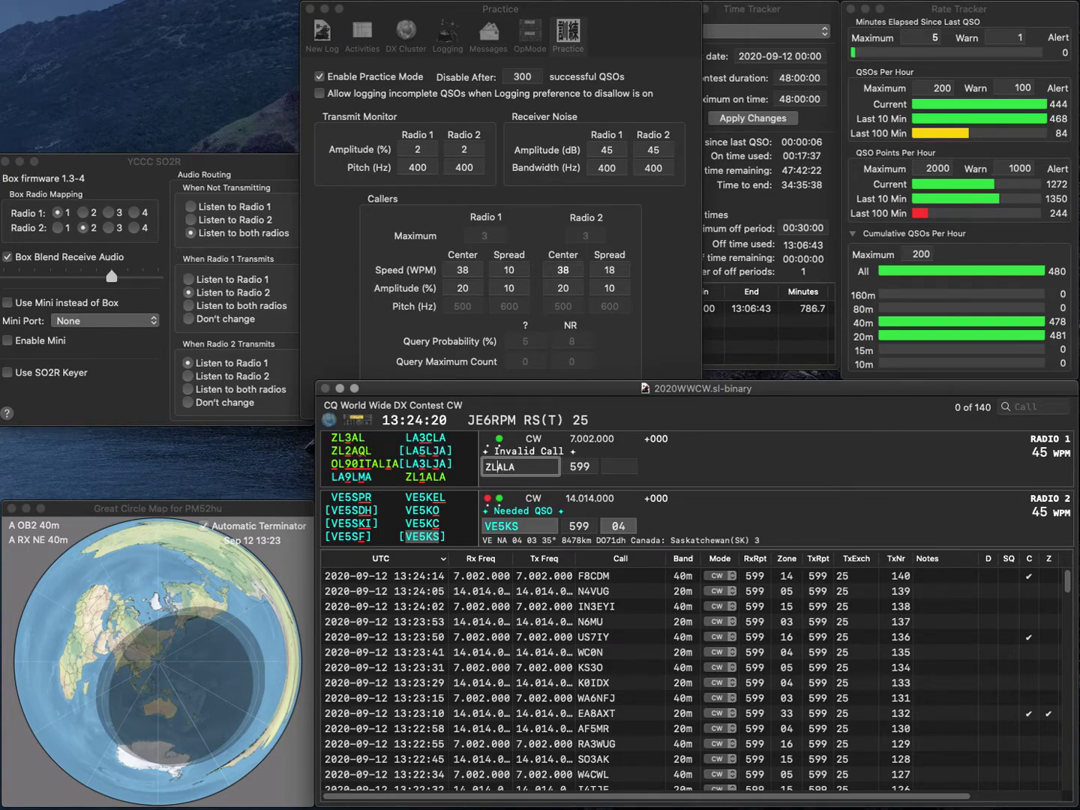
text(2)
key(BackSpace)
text(1)
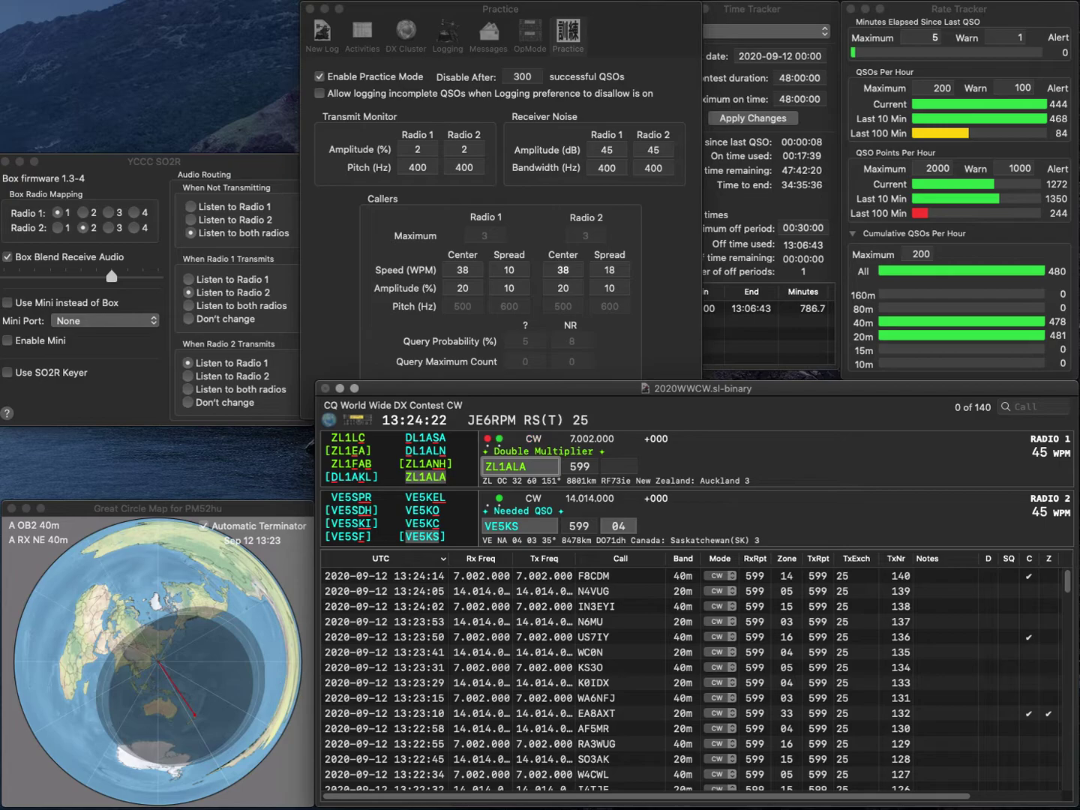
key(Return)
key(Return)
key(Return)
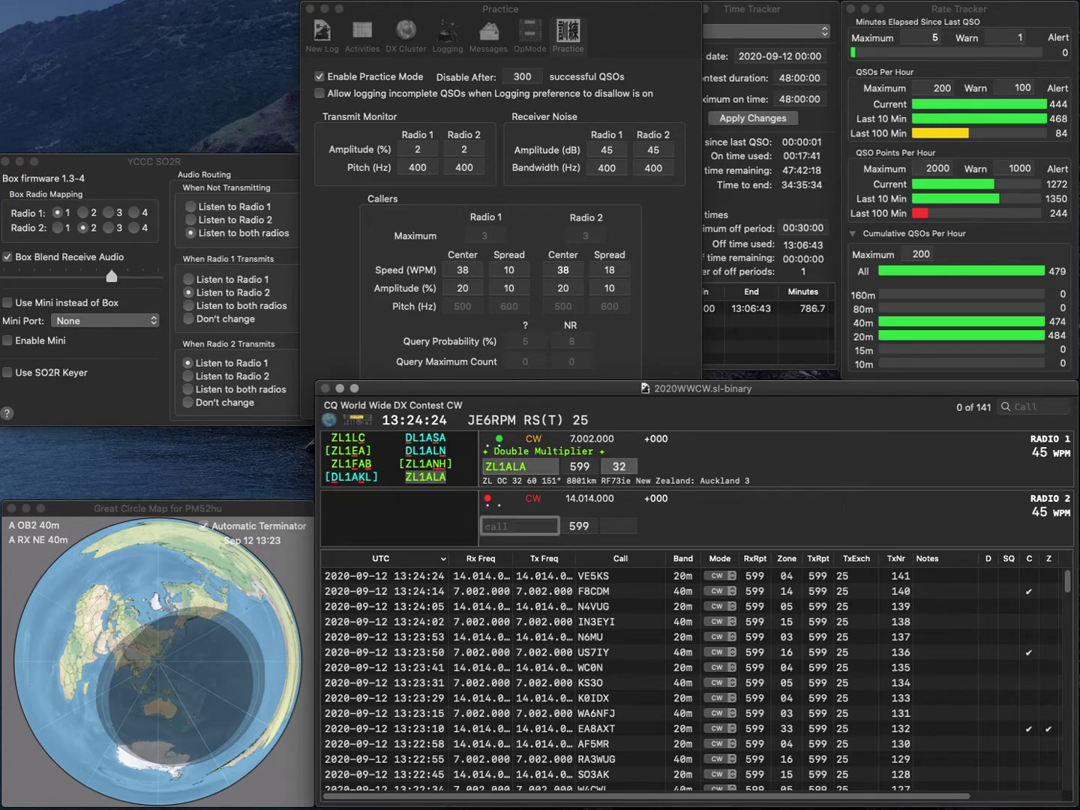
Enter SP4D on Radio 2 with its exchange sent, and log the ZL1ALA and SP4D contacts.
text(SP4D)
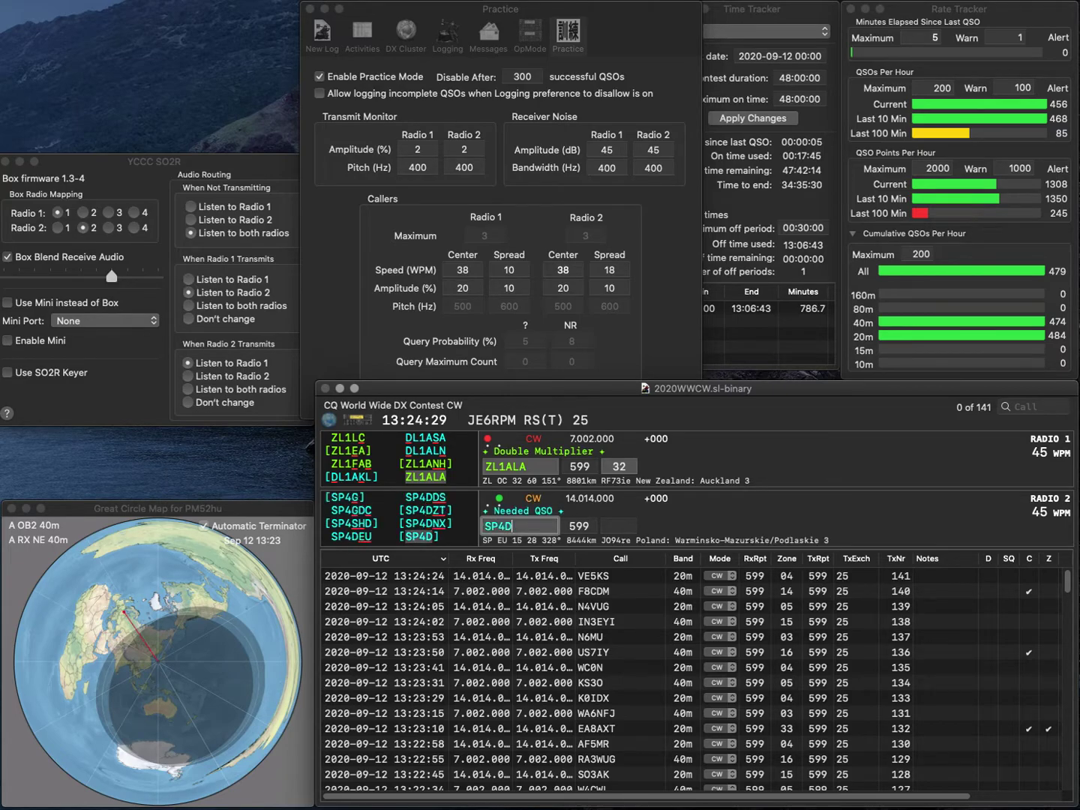
key(Return)
key(Tab)
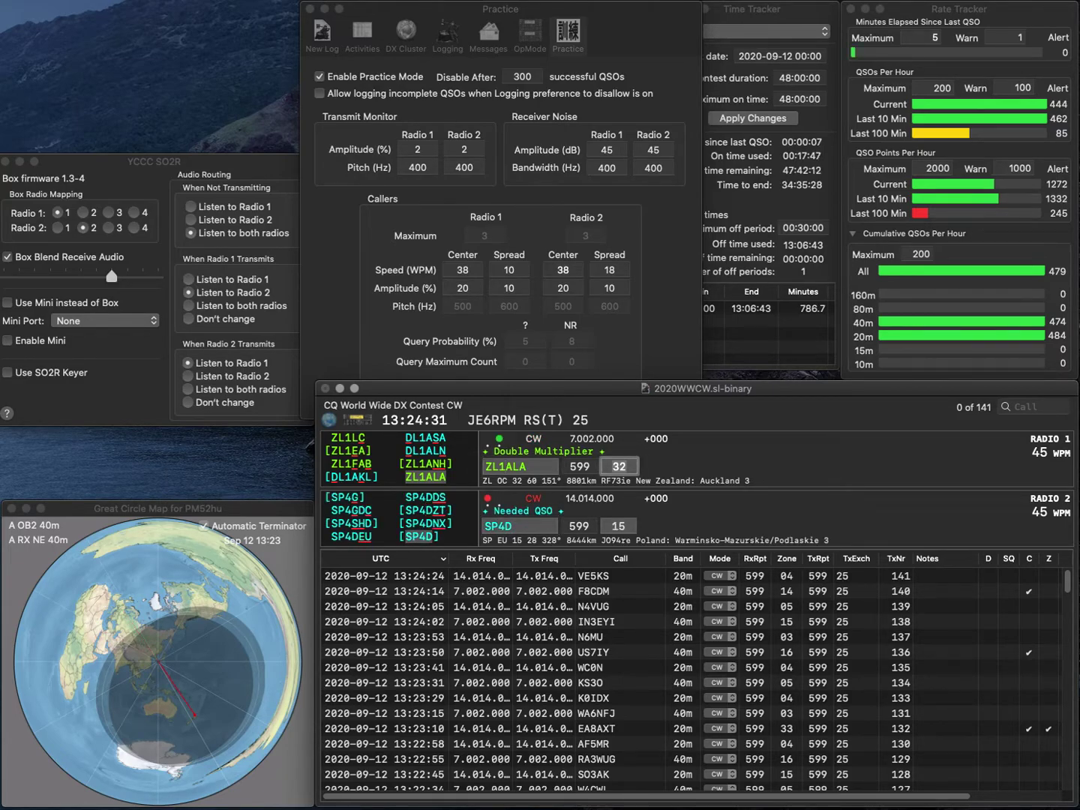
key(Return)
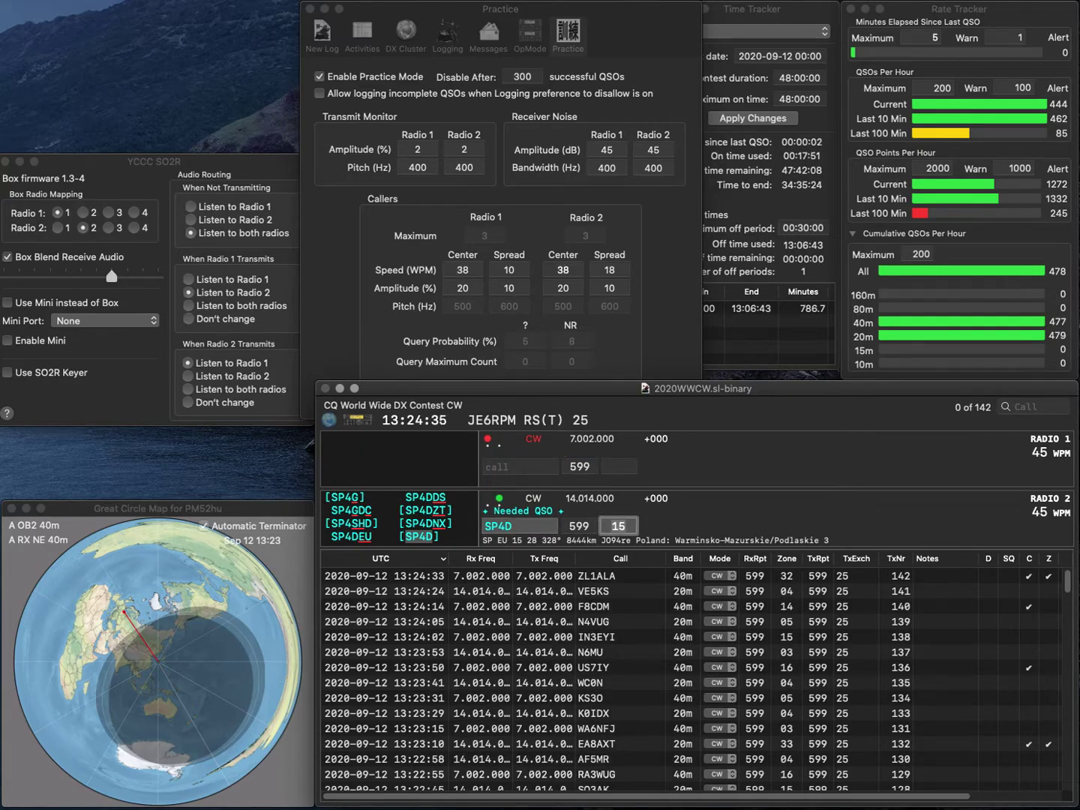
key(Return)
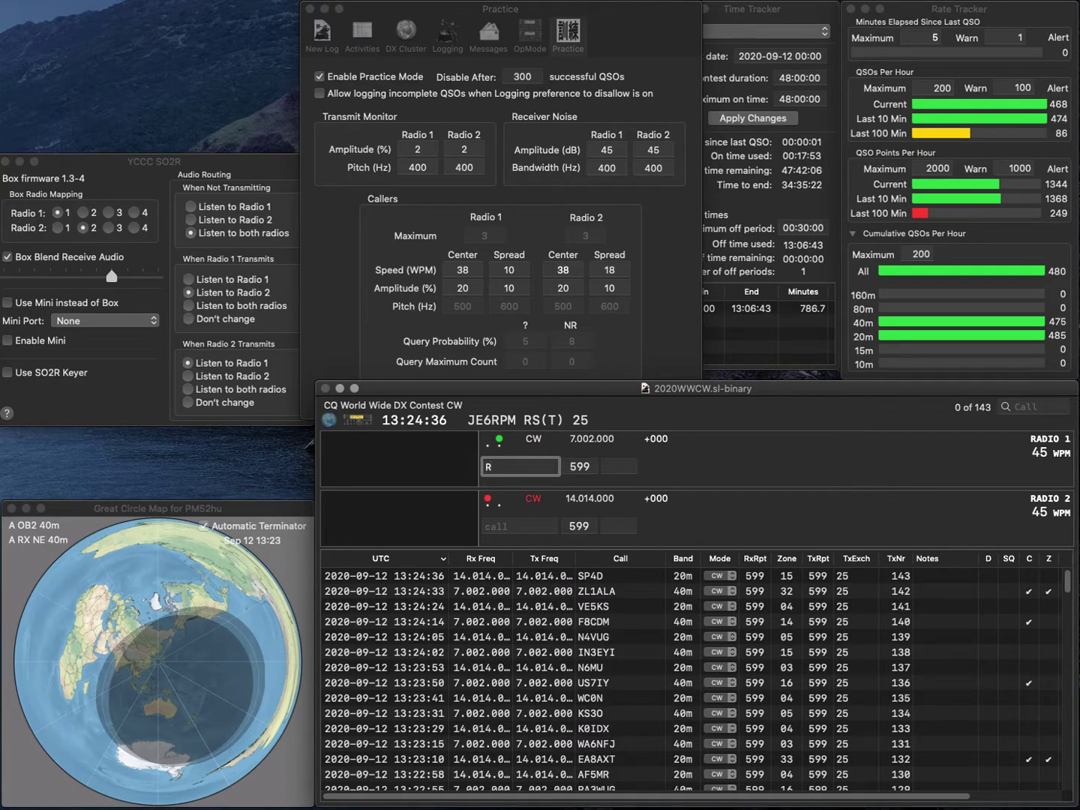
Enter K6ORJ on Radio 2 and RU4CK on Radio 1 with the exchange sent for each, and log both contacts.
text(RK)
key(Return)
text(K6ORJ)
key(Return)
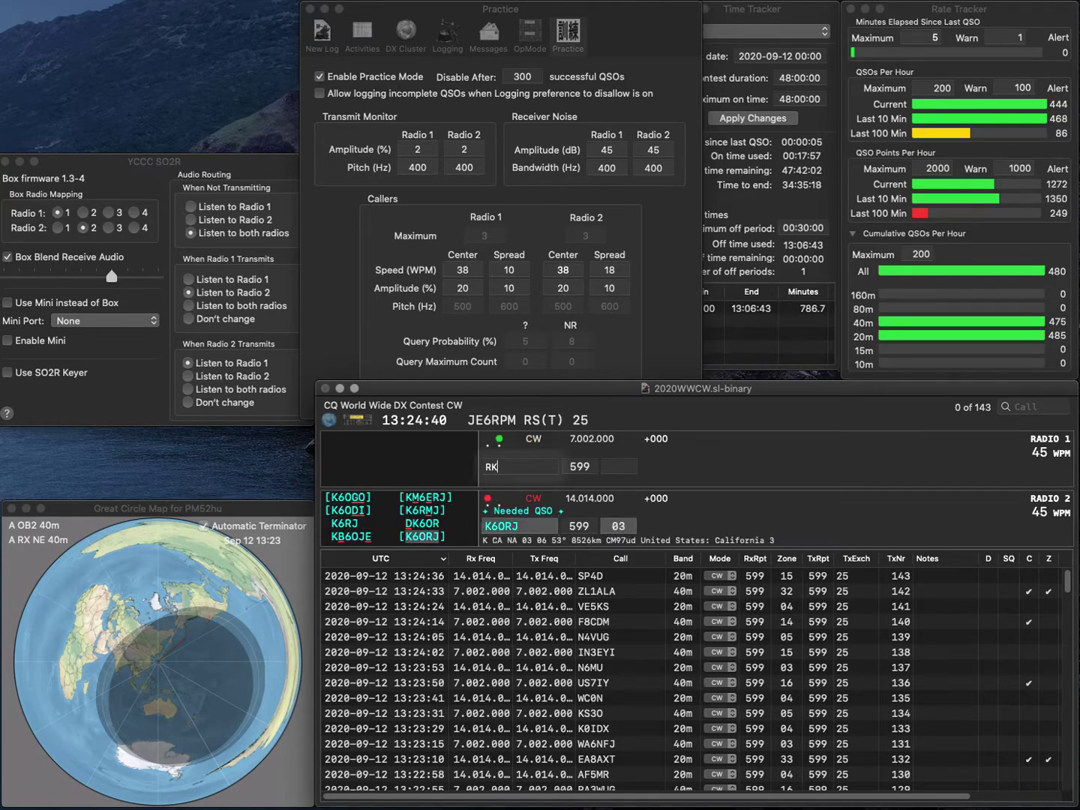
text(U4)
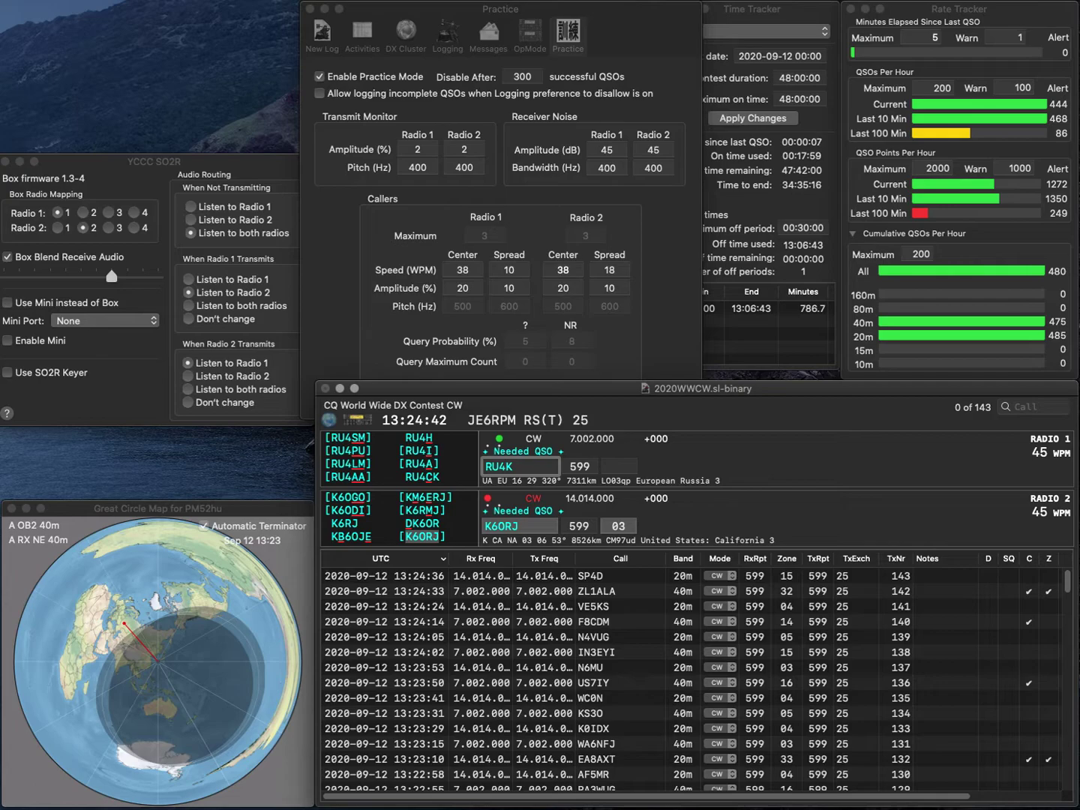
text(C)
key(Return)
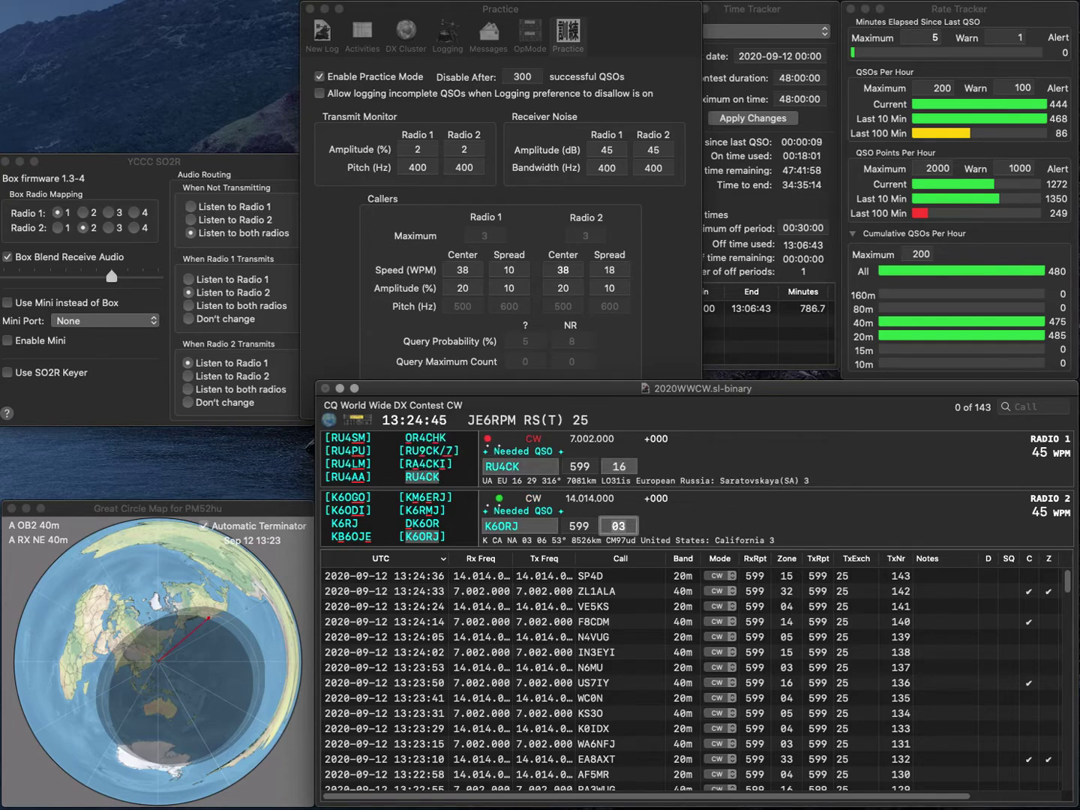
key(Return)
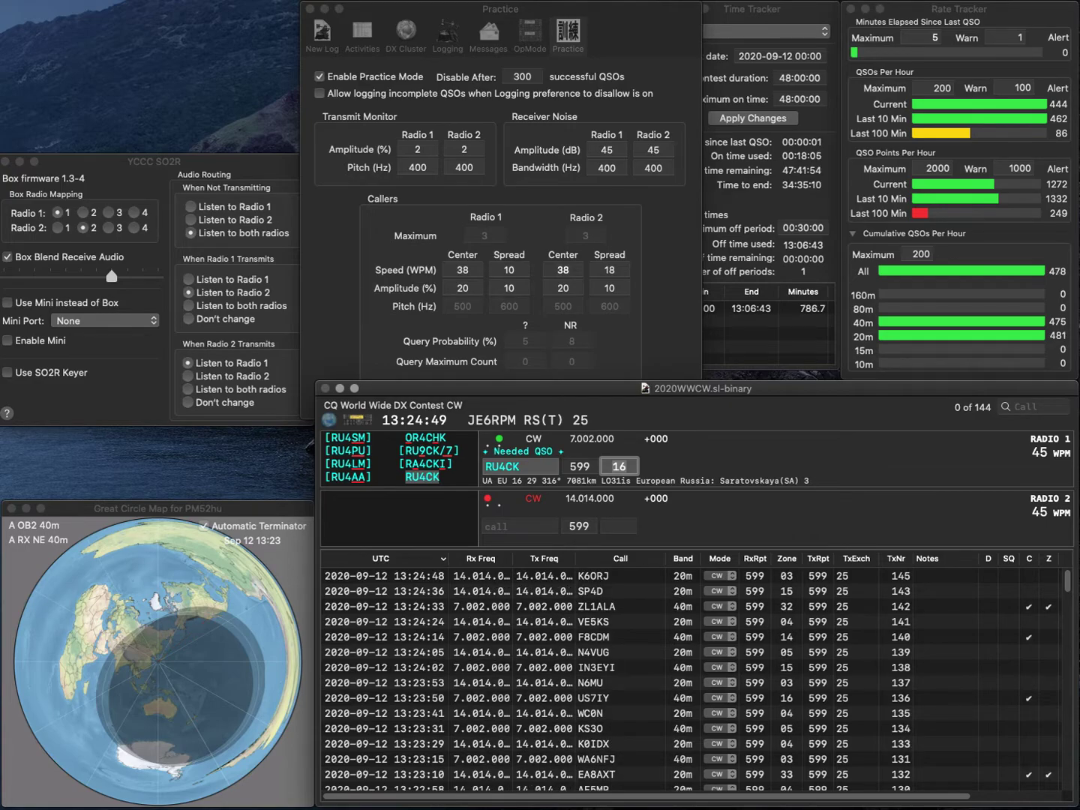
key(Return)
Enter IO5HQ on Radio 2 and B7HQ on Radio 1 with the exchange sent for each, and log both contacts.
text(IZ)
key(Return)
text(Q)
key(Return)
text(5HQ)
key(Return)
text(B7HQ)
key(Return)
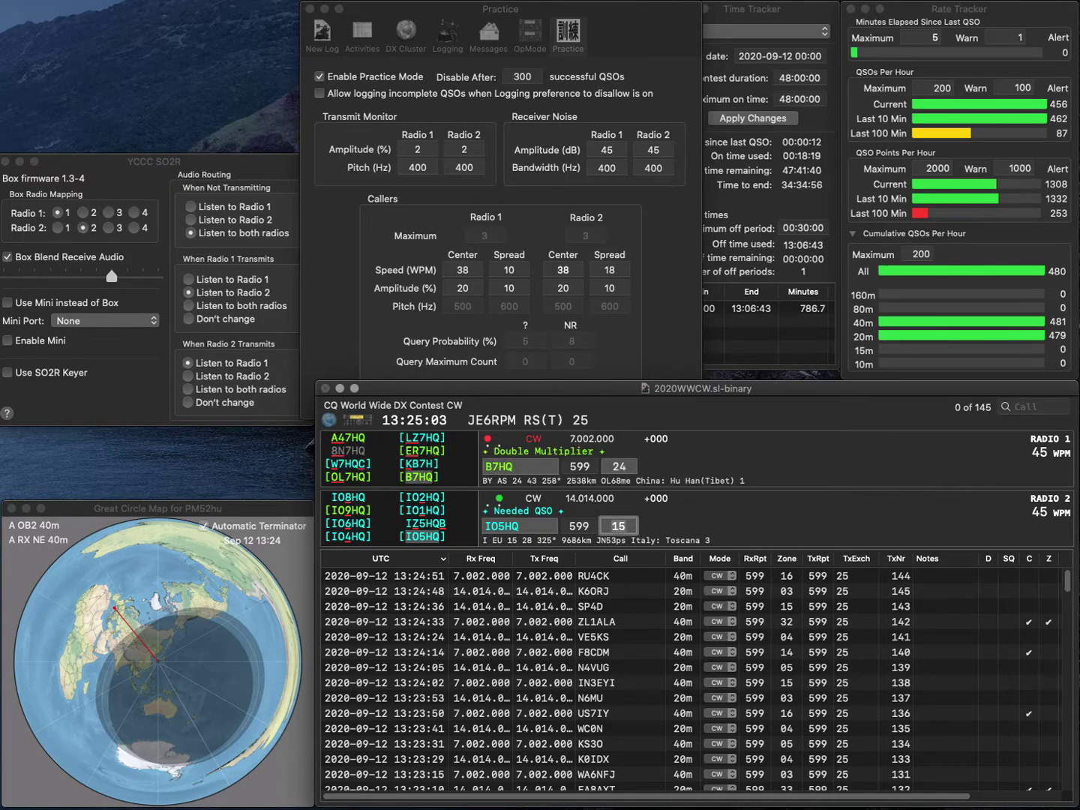
key(Return)
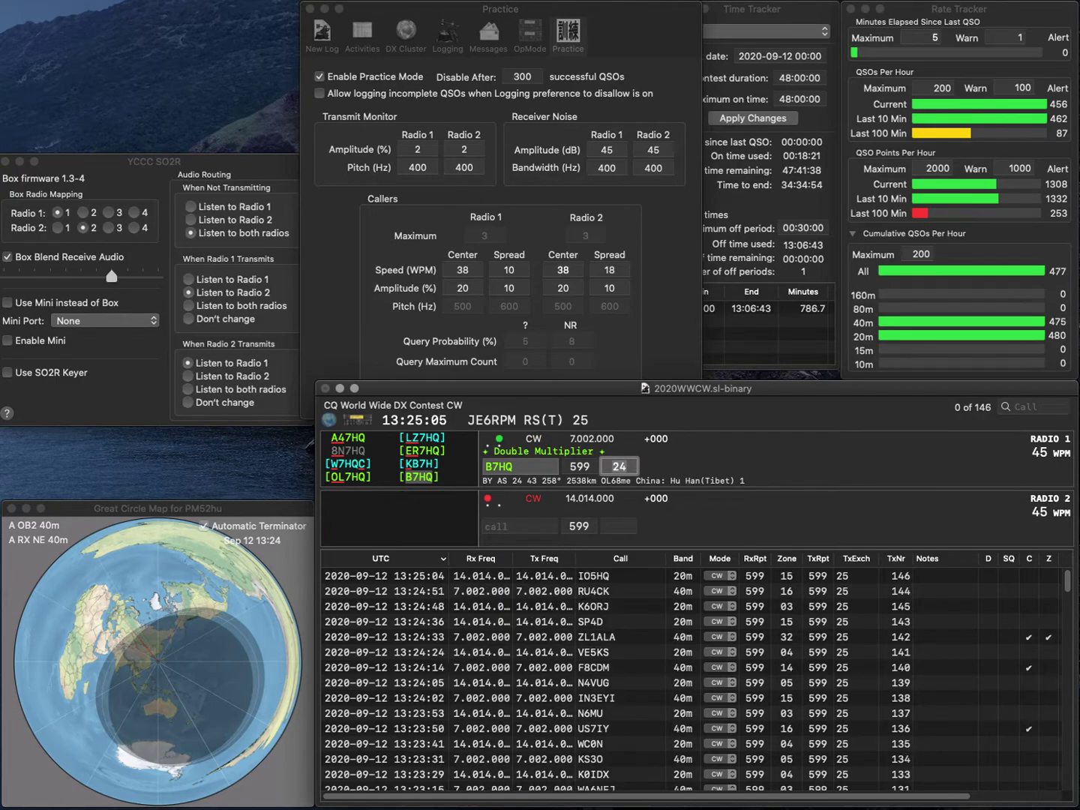
key(Return)
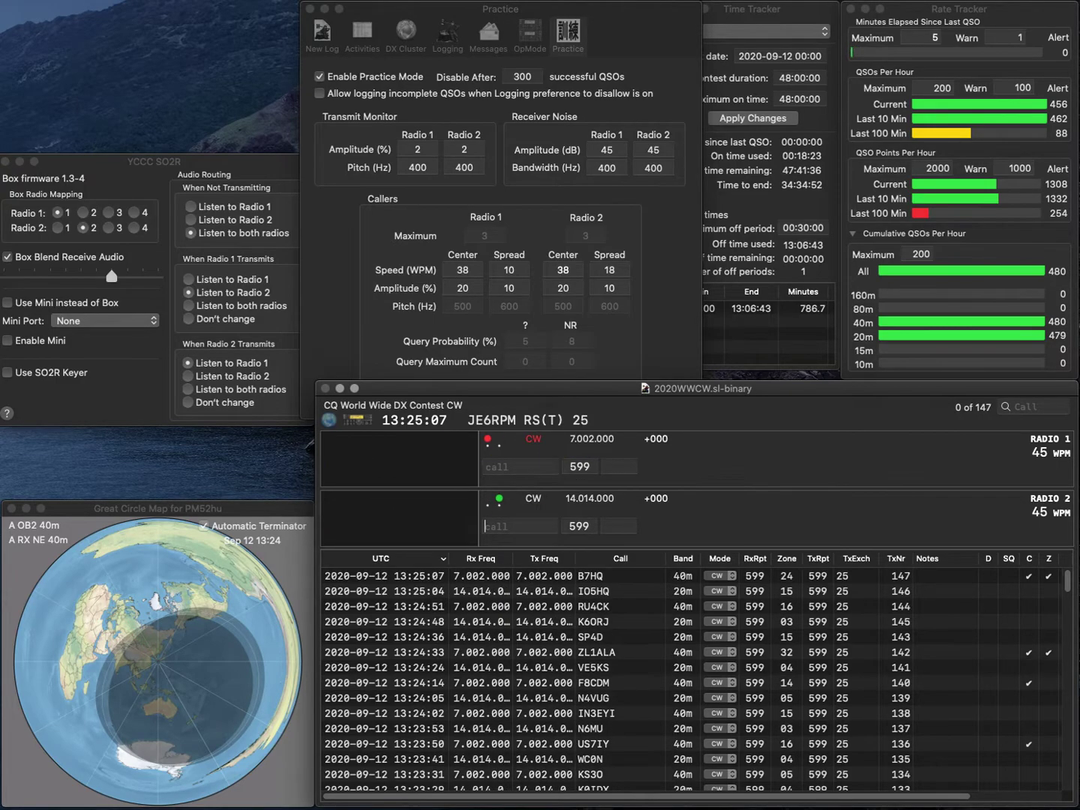
Enter W6XK on Radio 2 and W2OV on Radio 1, sending the exchange for each.
text(W6XK)
key(Return)
text(2)
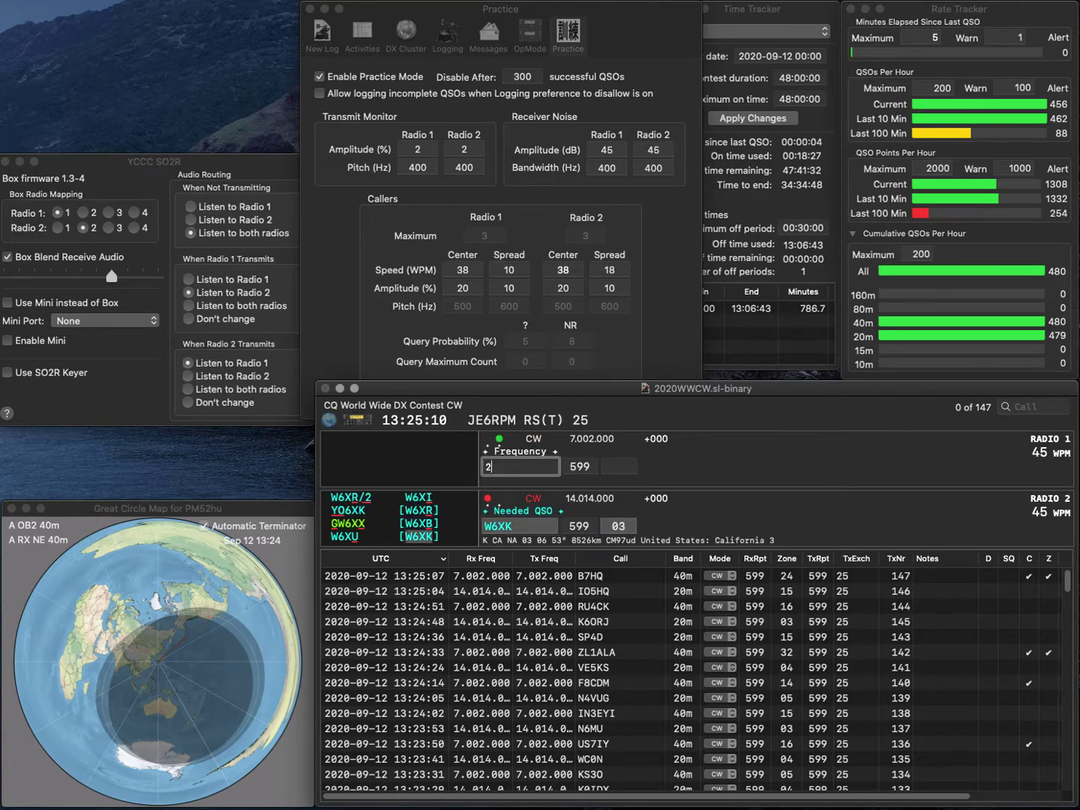
text(0V)
key(Home)
text(W)
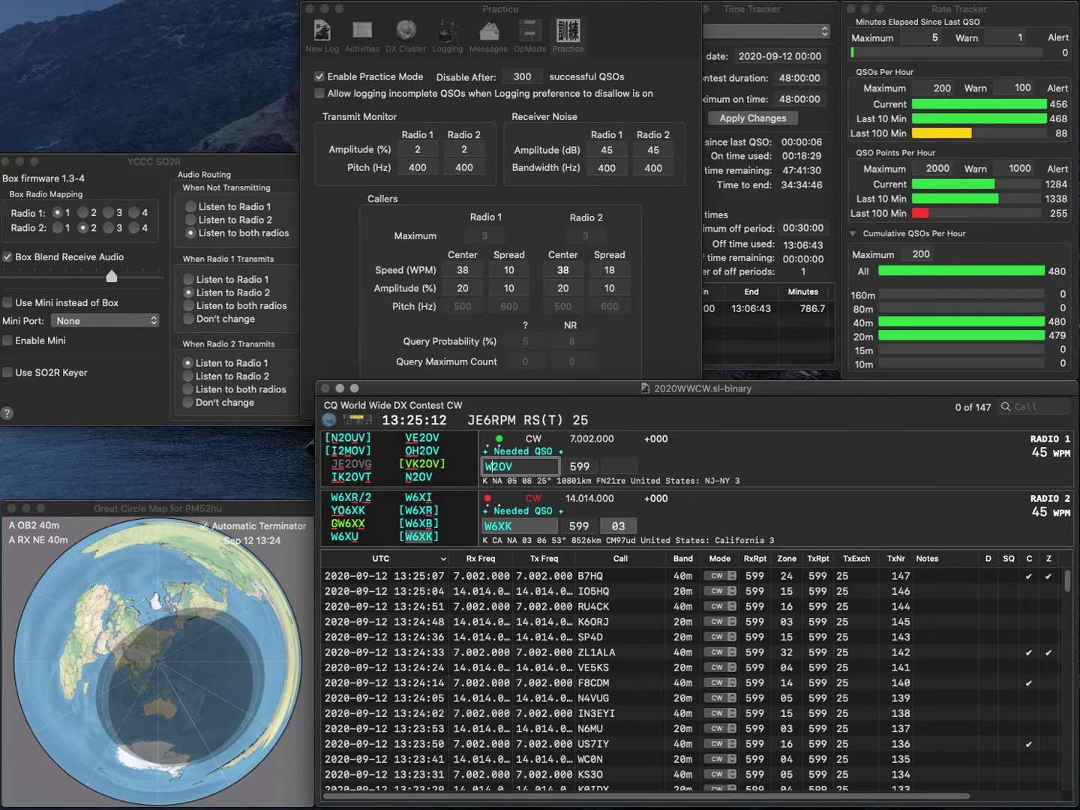
key(Return)
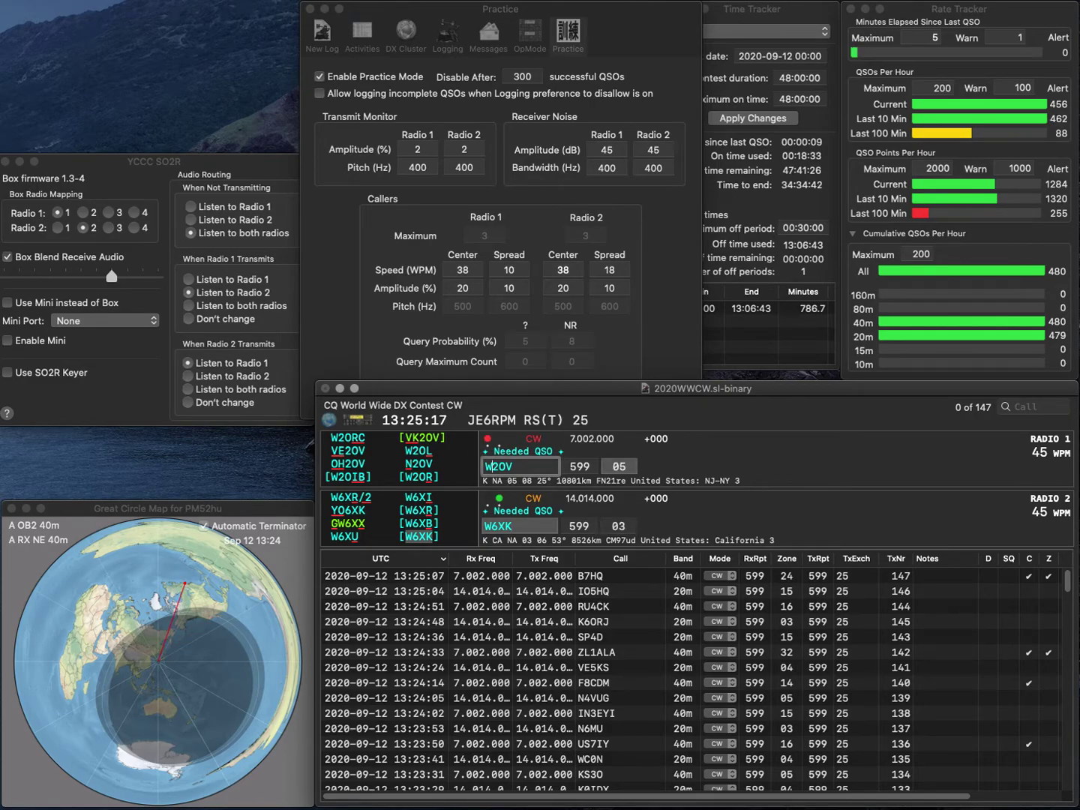
key(Left)
key(Left)
key(Left)
key(BackSpace)
text(VE)
key(Return)
Enter G3UML on Radio 2 with its exchange sent, and log the VE2OV and G3UML contacts.
text(G3UML)
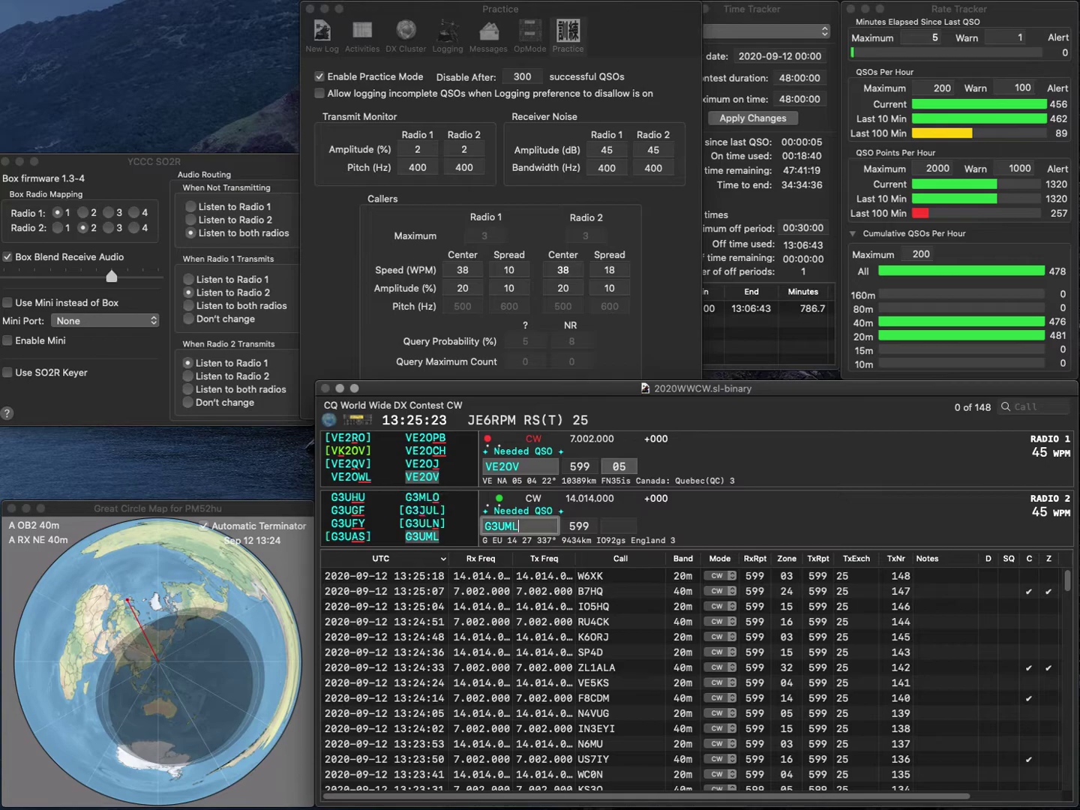
key(Return)
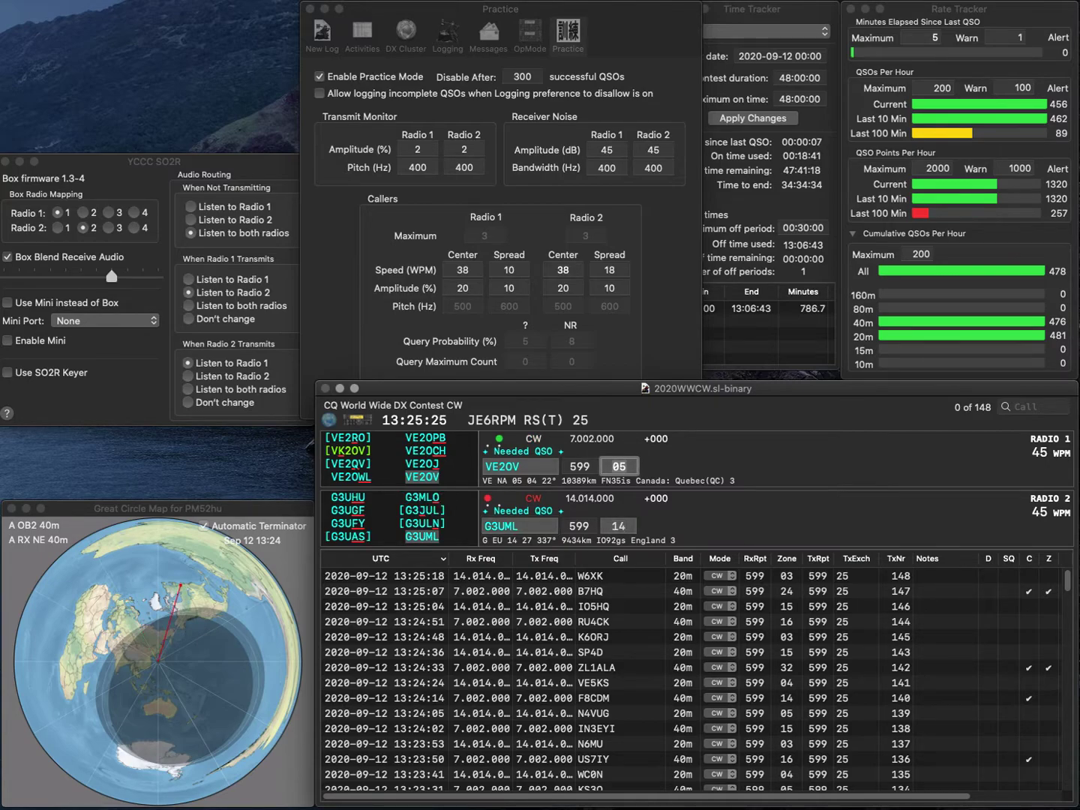
key(Return)
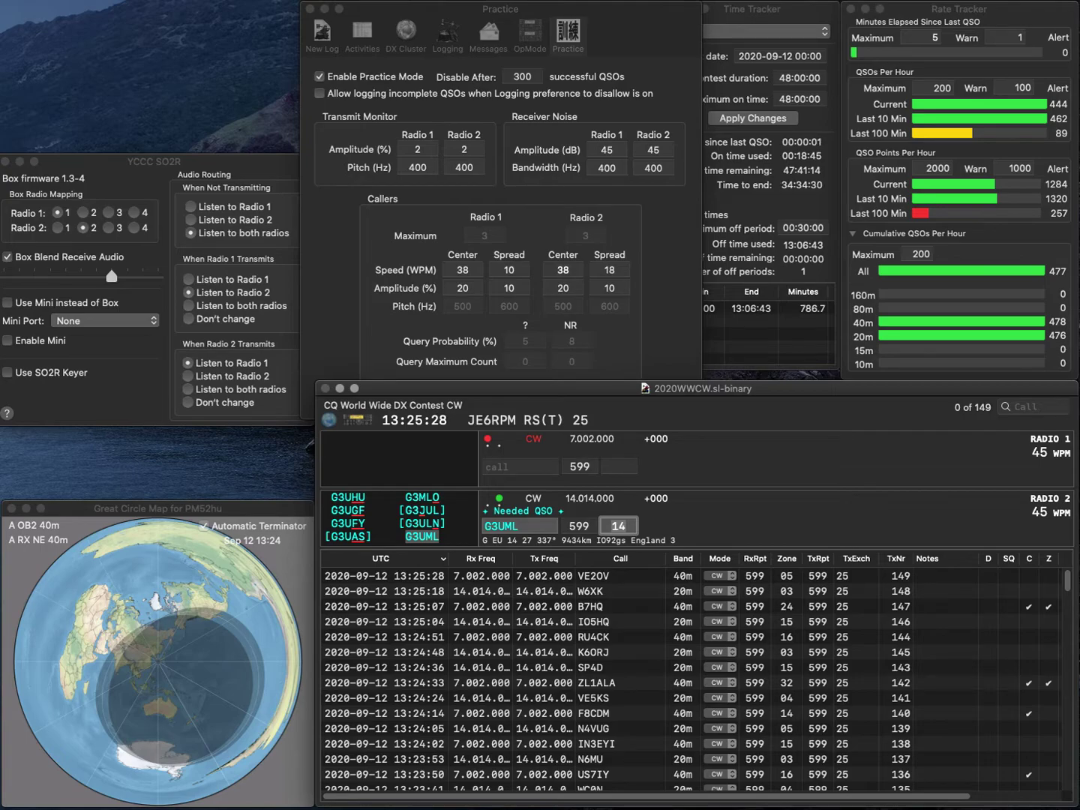
key(Return)
Enter VA3LGQ on Radio 2 and UT3UY on Radio 1, sending the exchange for each.
text(U)
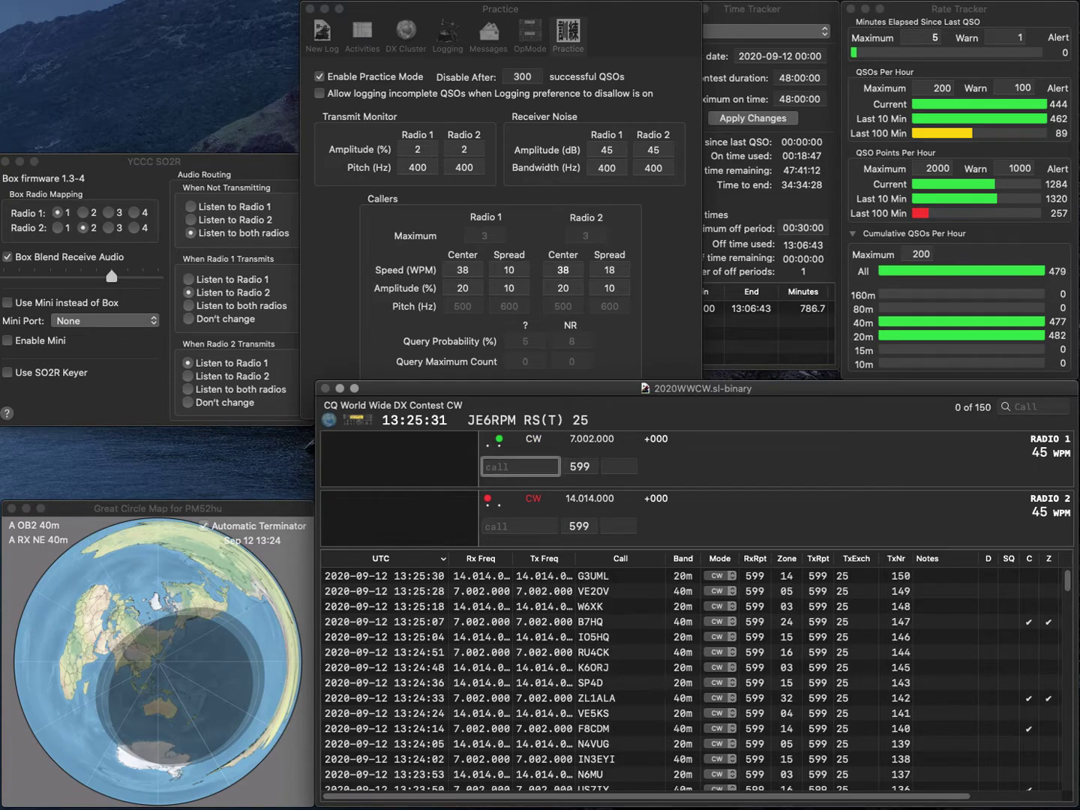
text(UY)
key(Return)
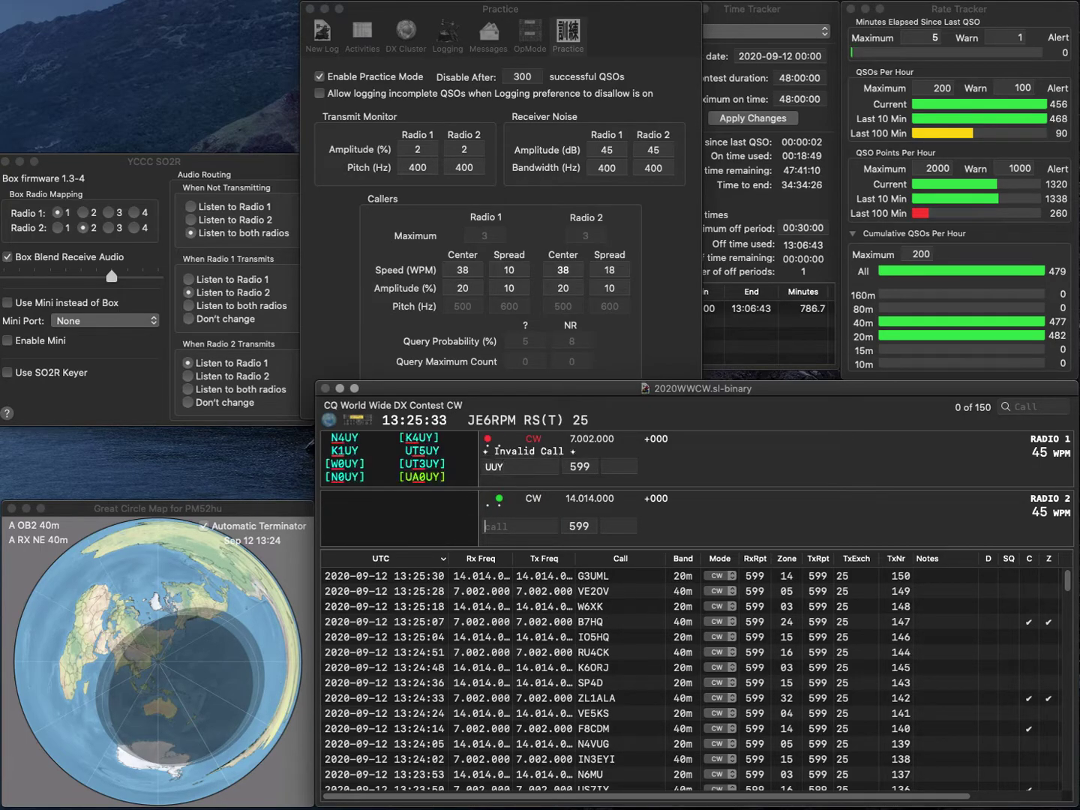
text(VA3LGQ)
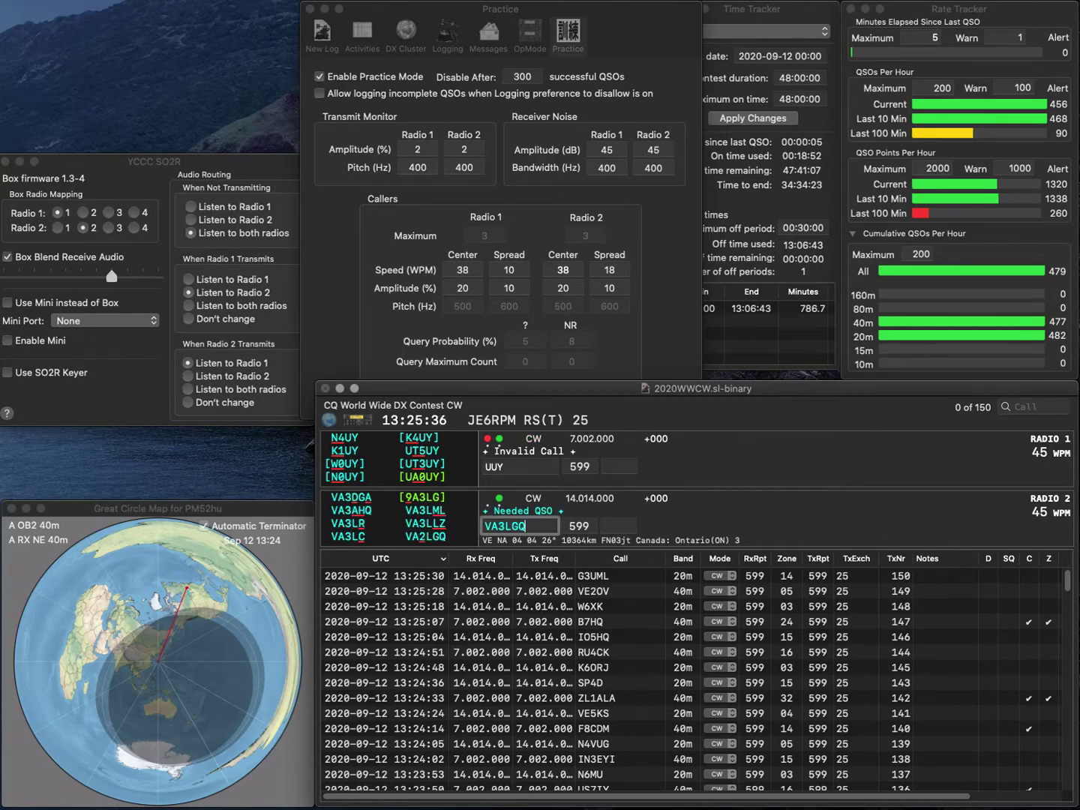
key(Return)
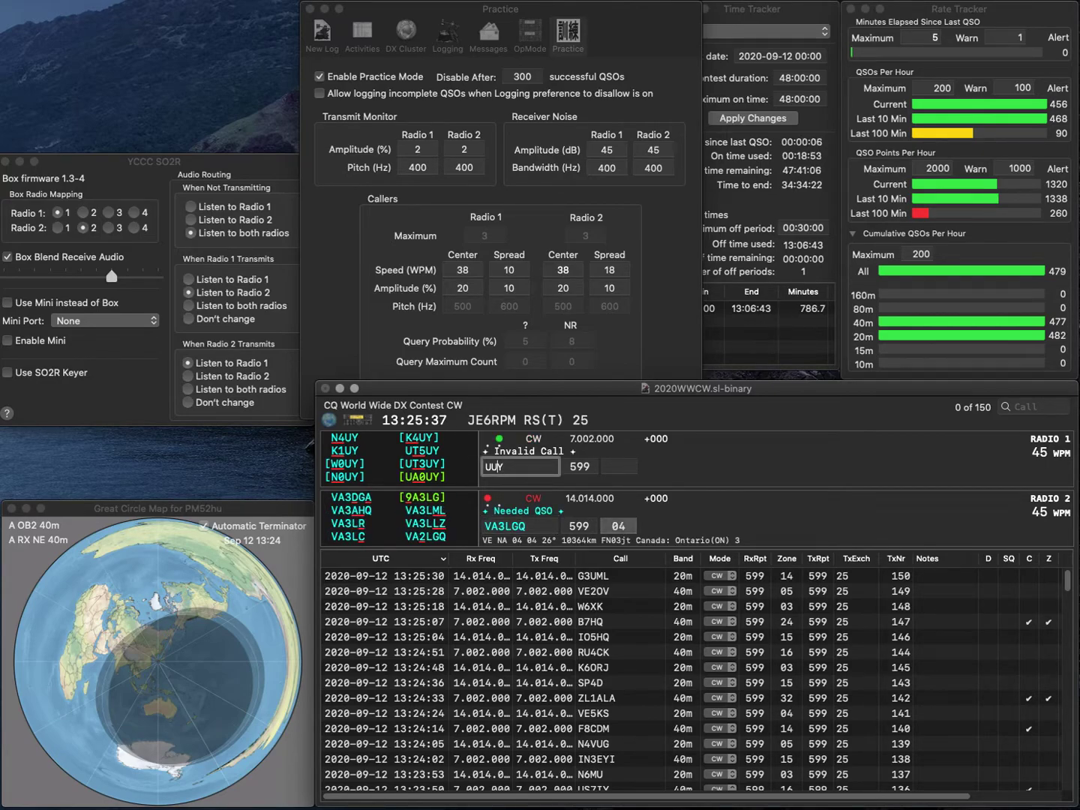
text(T3)
key(Return)
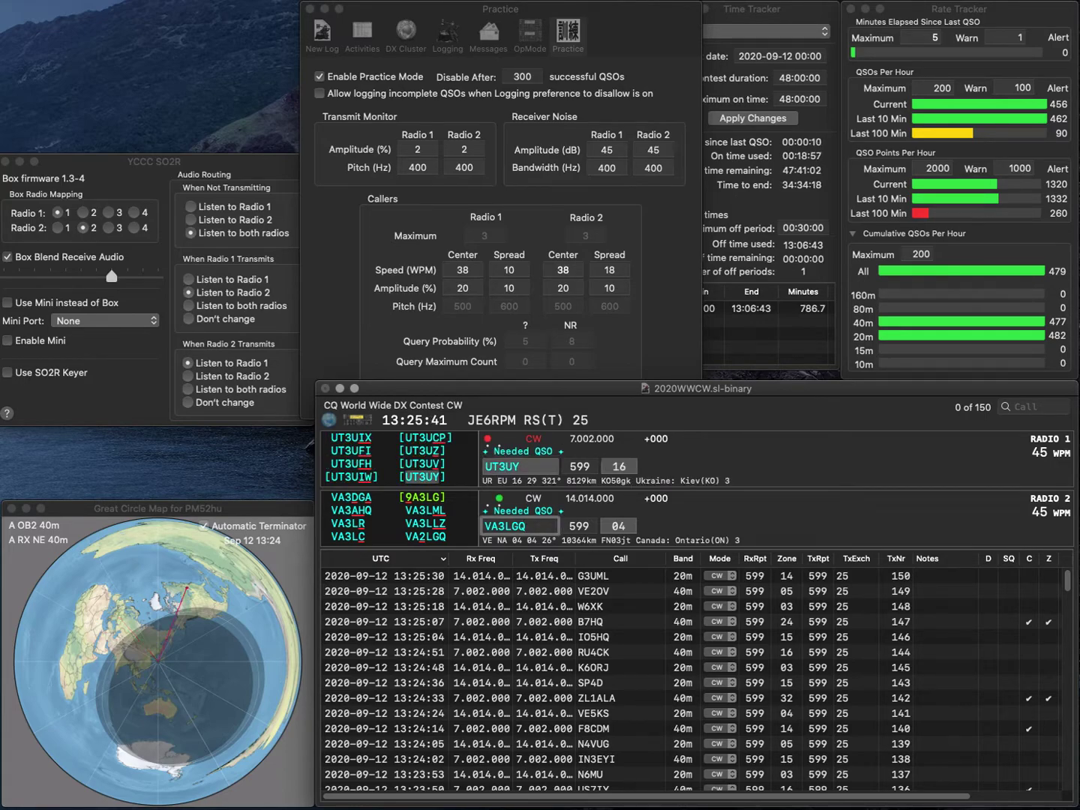
Change the Radio 2 call to VE3LGQ and then VE2LGQ, and log the UT3UY contact on Radio 1.
text(E)
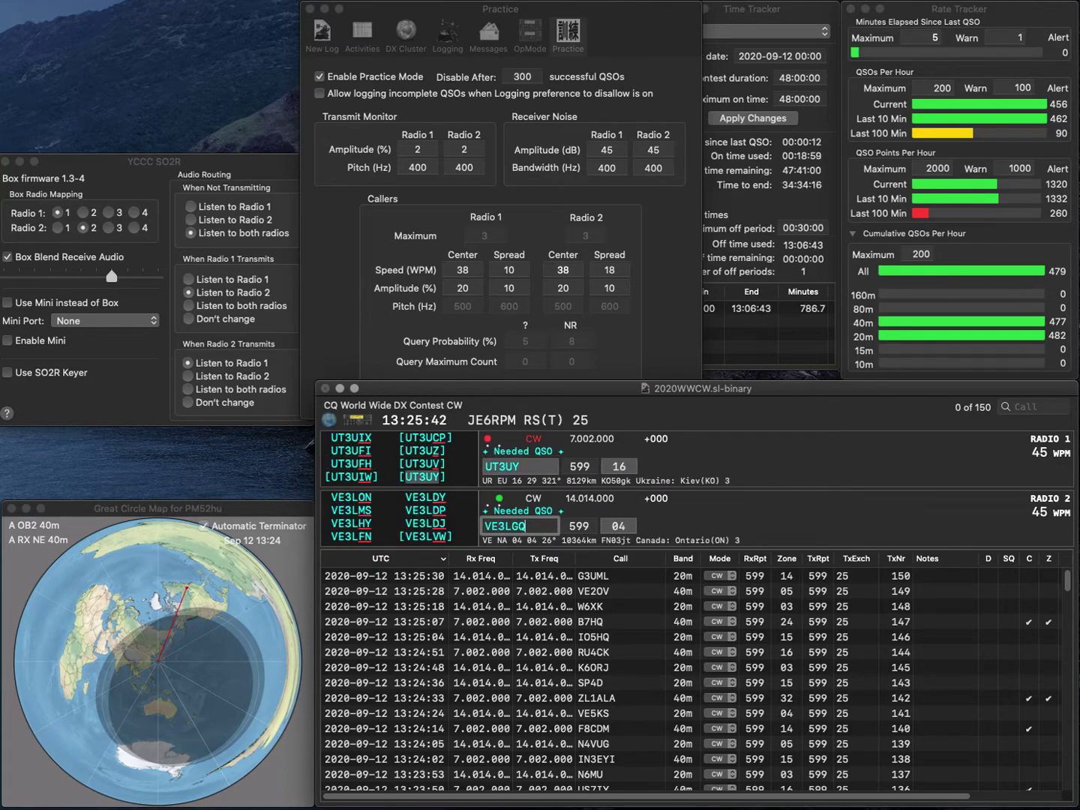
key(Return)
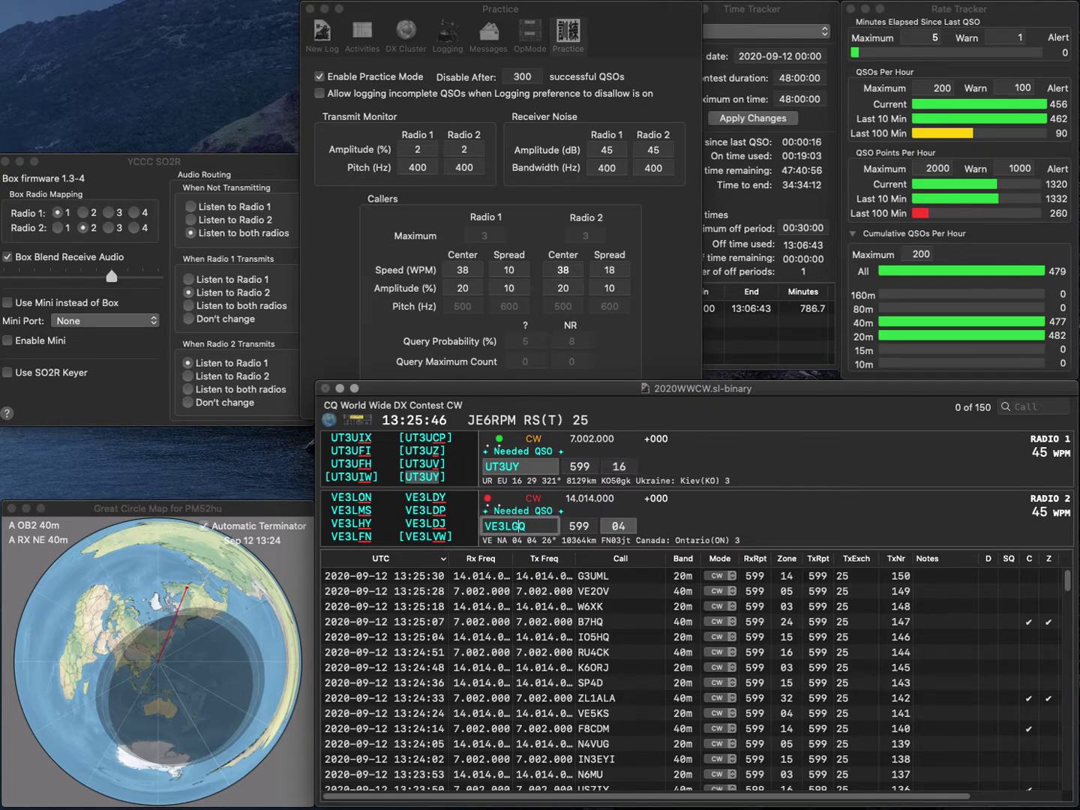
click(501, 525)
text(2)
key(Return)
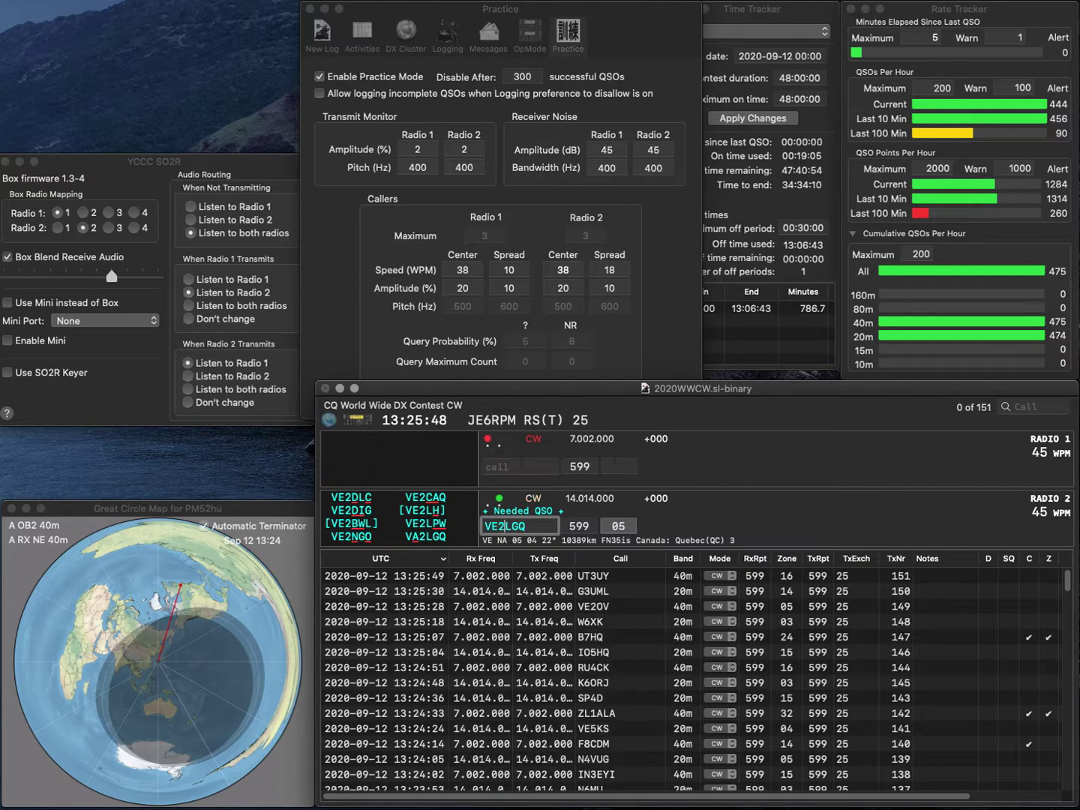
Correct the Radio 2 call's prefix to make it VA2LGQ, sending its exchange.
key(Left)
key(BackSpace)
text(A)
key(Return)
text(EW)
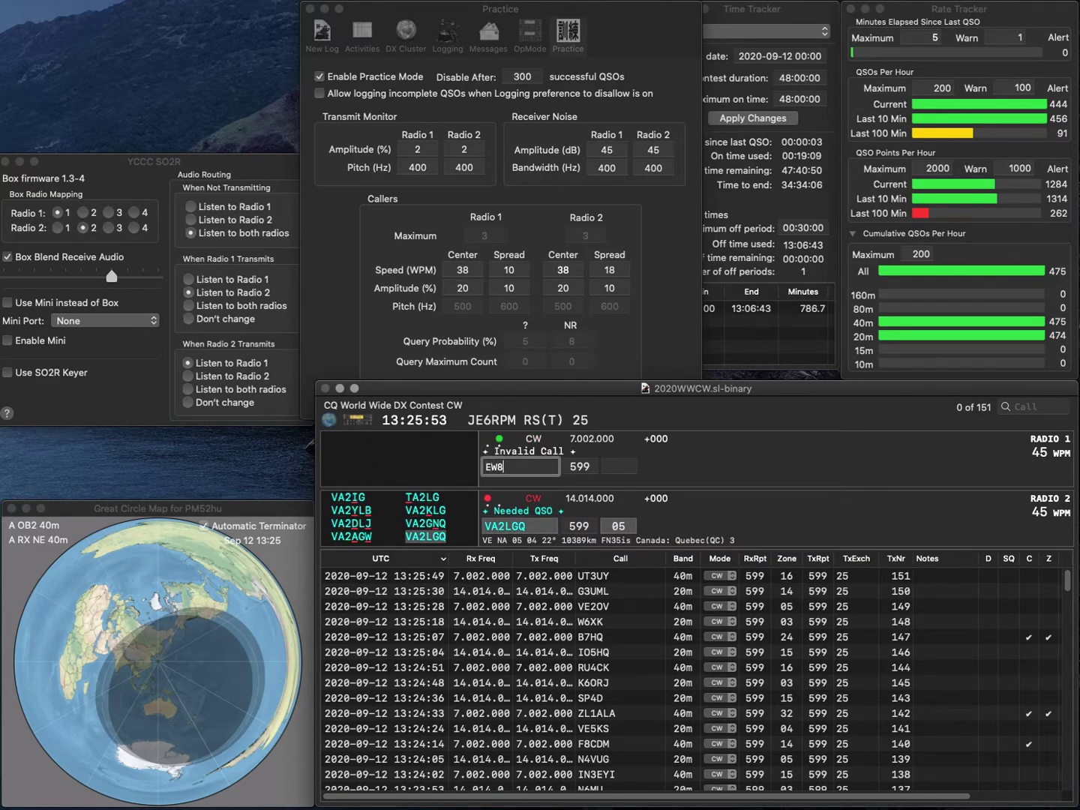
text(8Y)
key(Return)
key(Return)
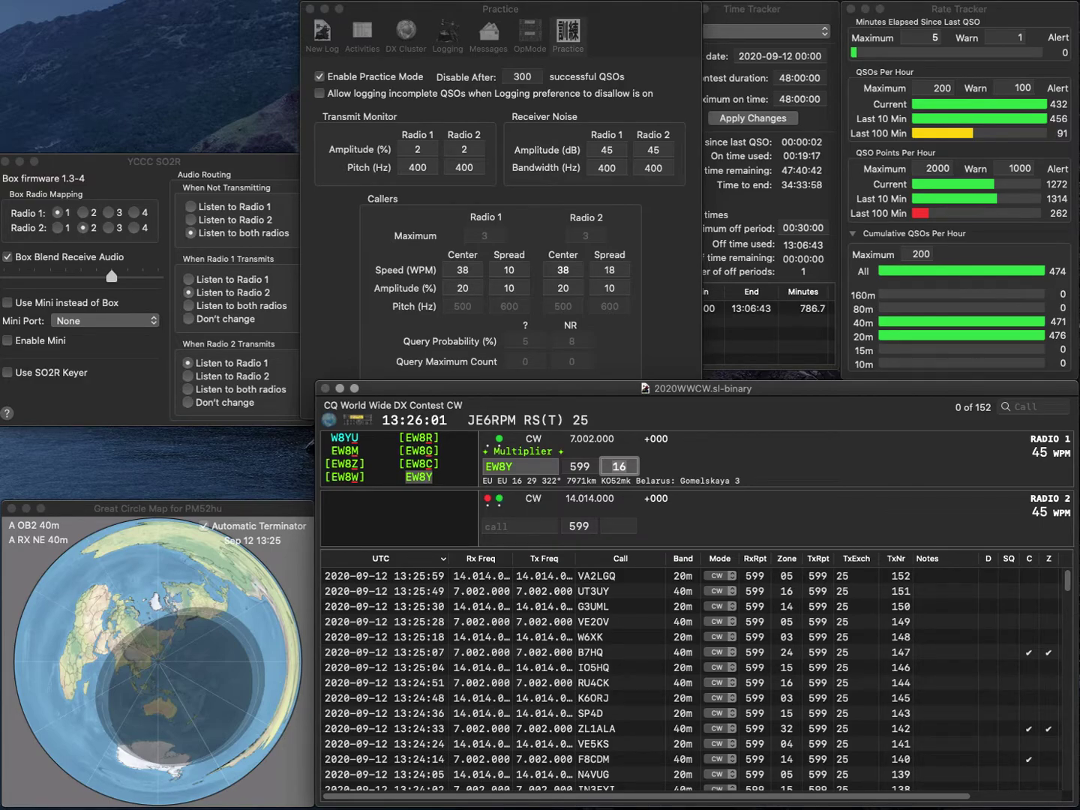
key(Return)
text(KH)
key(Return)
text(G3PND)
key(Return)
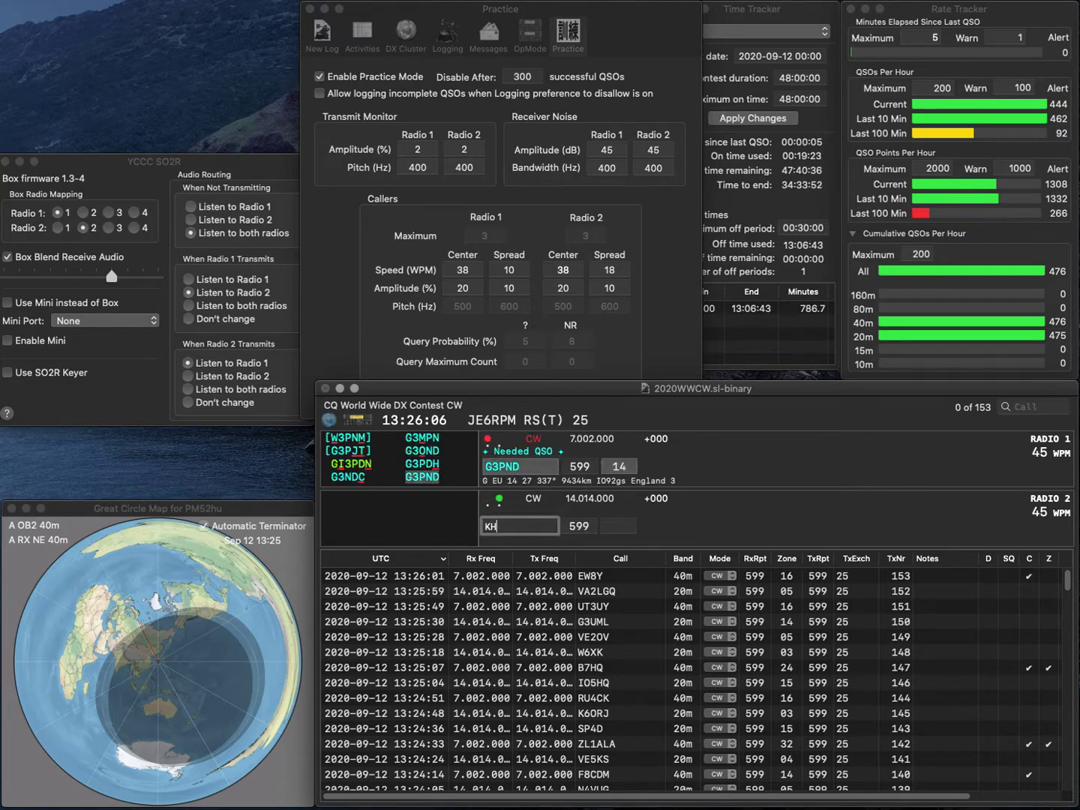
Complete the Radio 2 call as KH6XS, send its exchange, and log the G3PND and KH6XS contacts.
text(6XS)
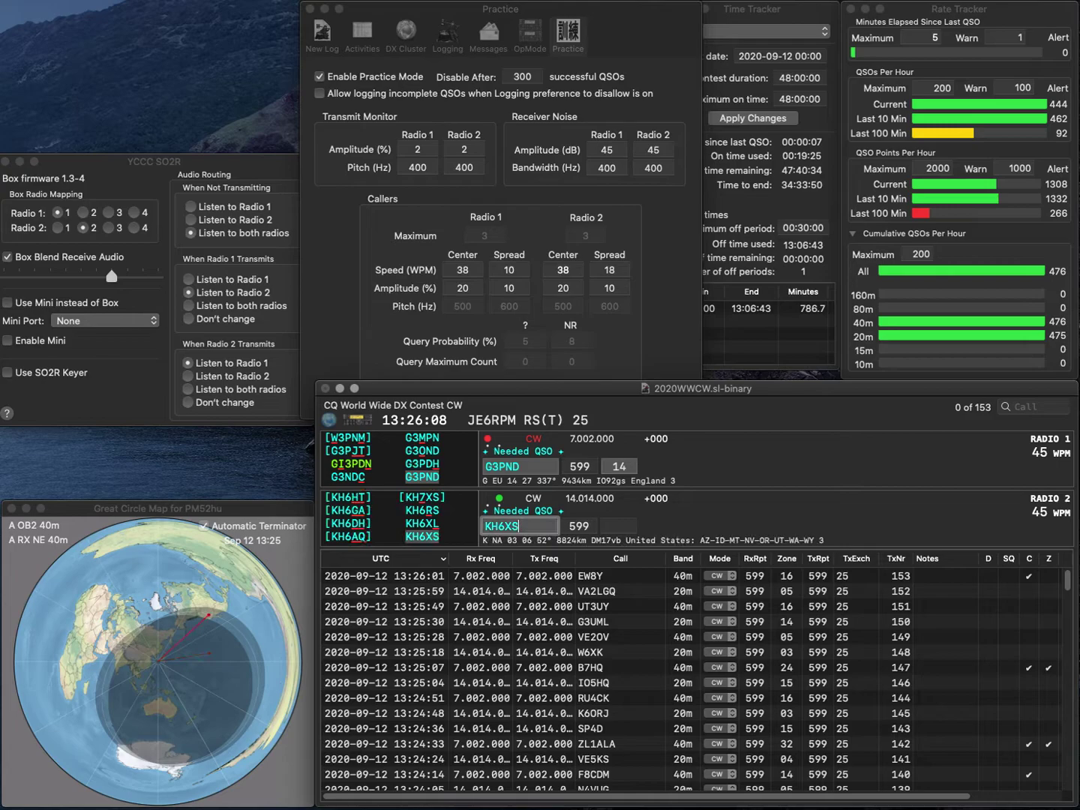
key(Return)
key(space)
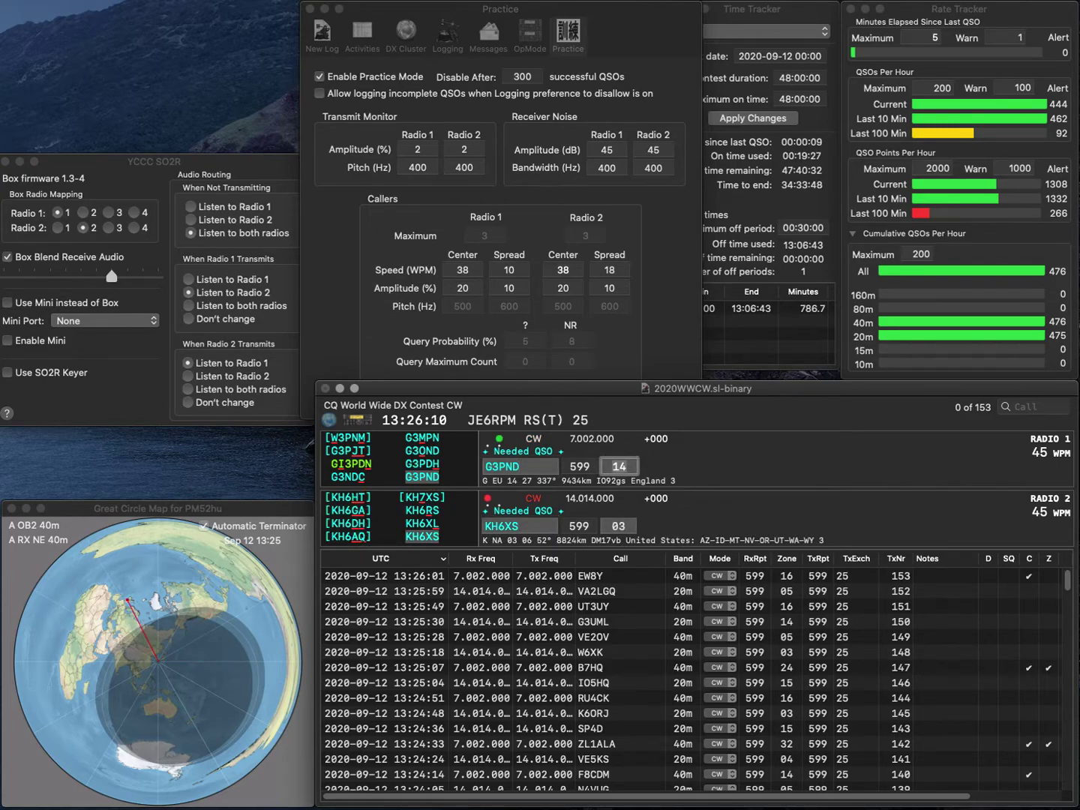
key(Return)
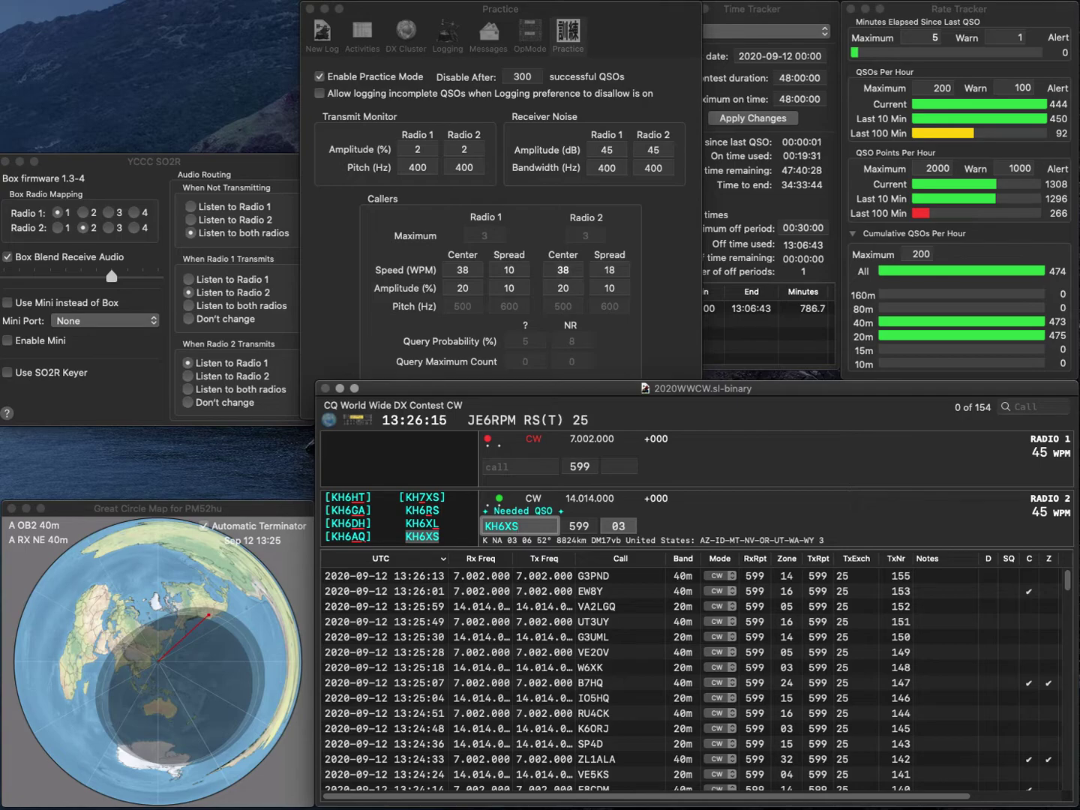
key(Return)
Enter the calls EA7L on Radio 1 and SP8K on Radio 2 and send each station its exchange.
text(EA7L)
key(Return)
text(SP8K)
key(Return)
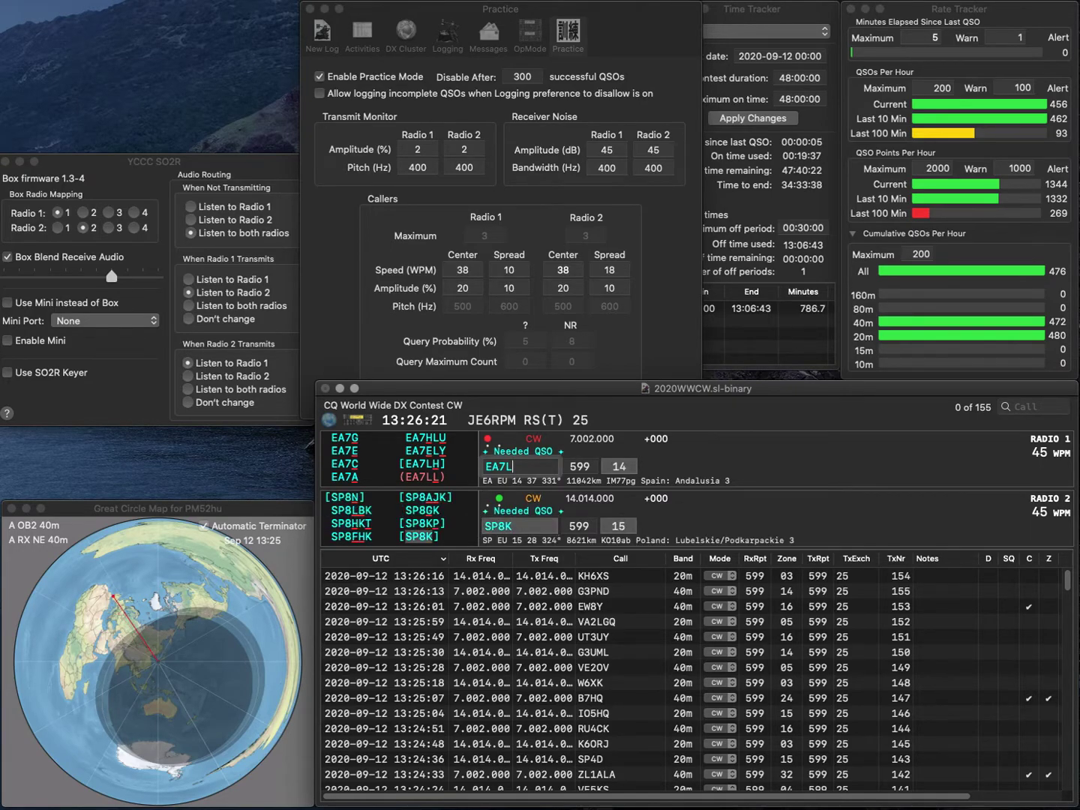
key(Delete)
text(8)
key(Return)
key(Tab)
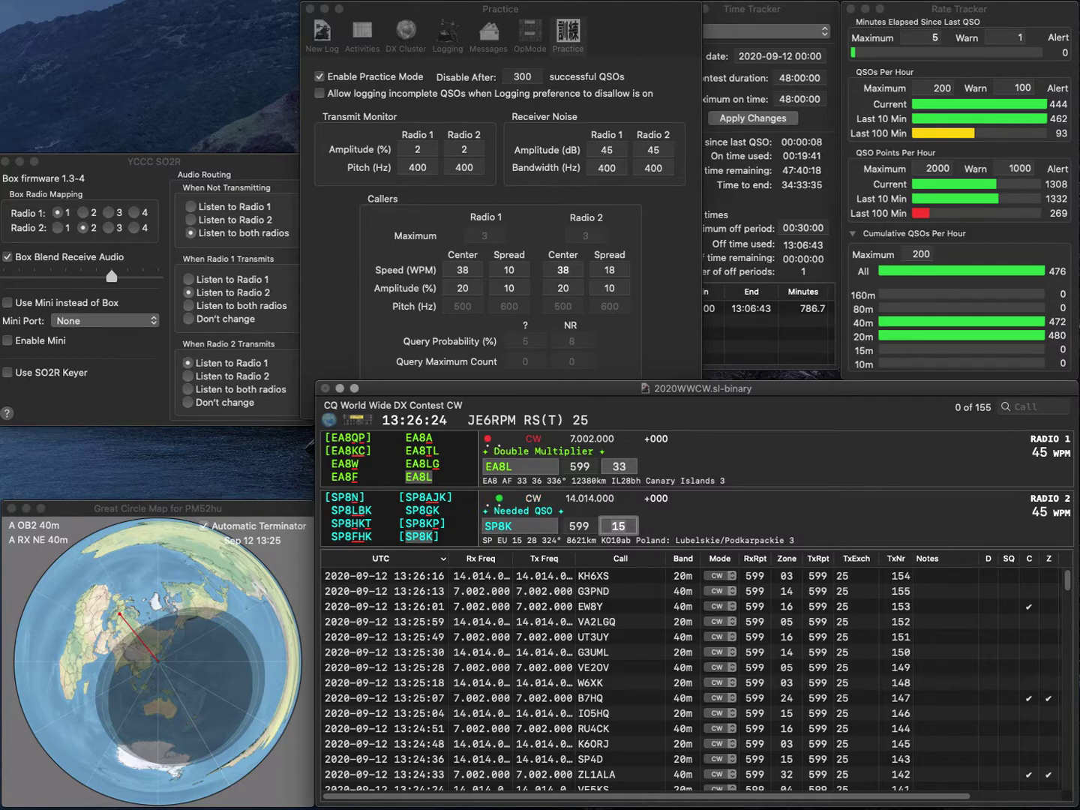
key(Return)
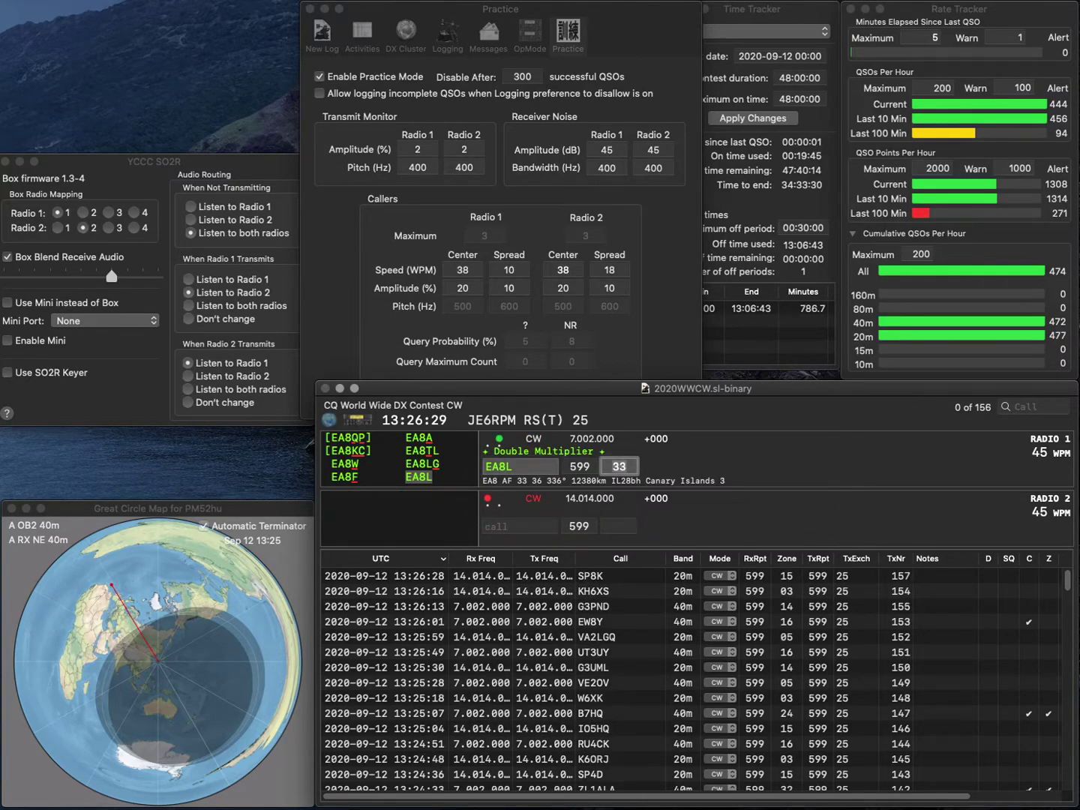
key(Return)
text(S59DCD)
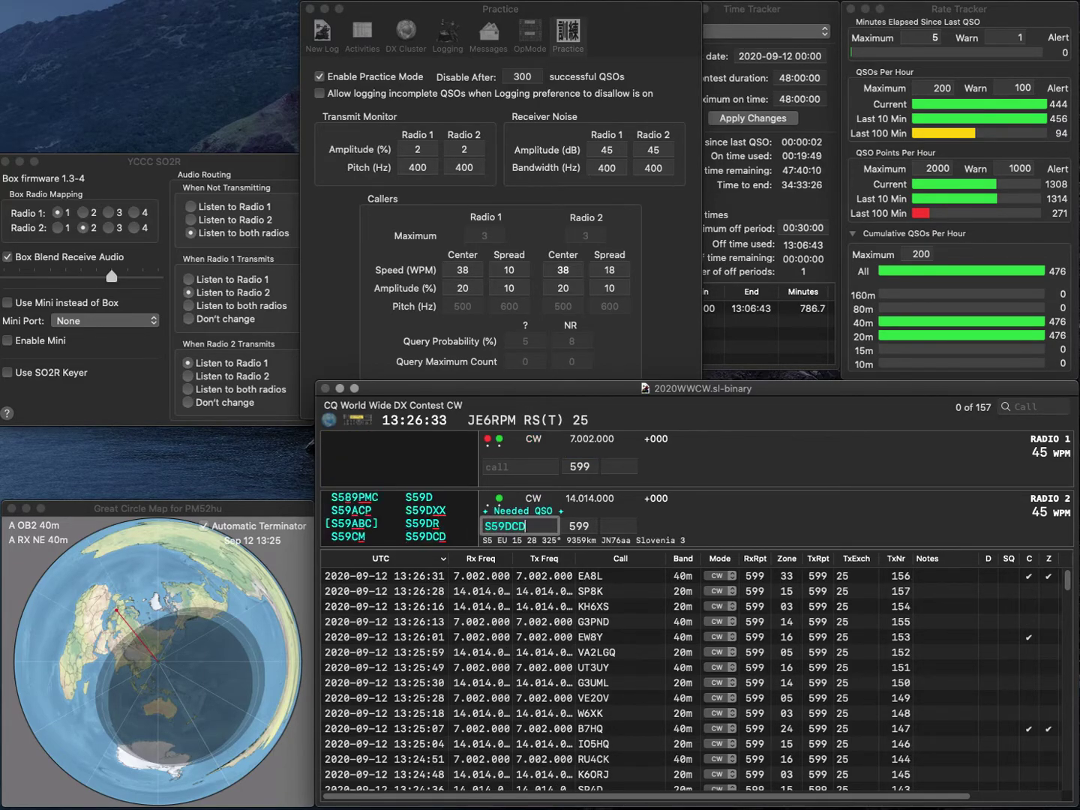
key(Return)
text(W9WR)
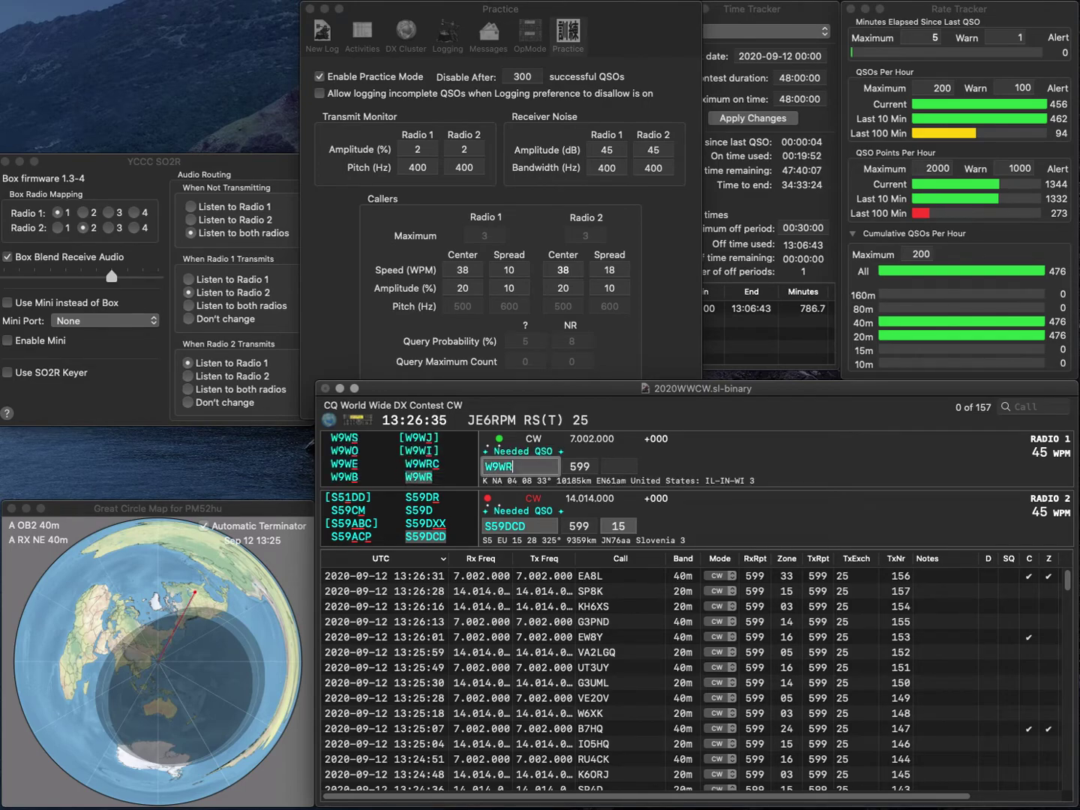
key(Return)
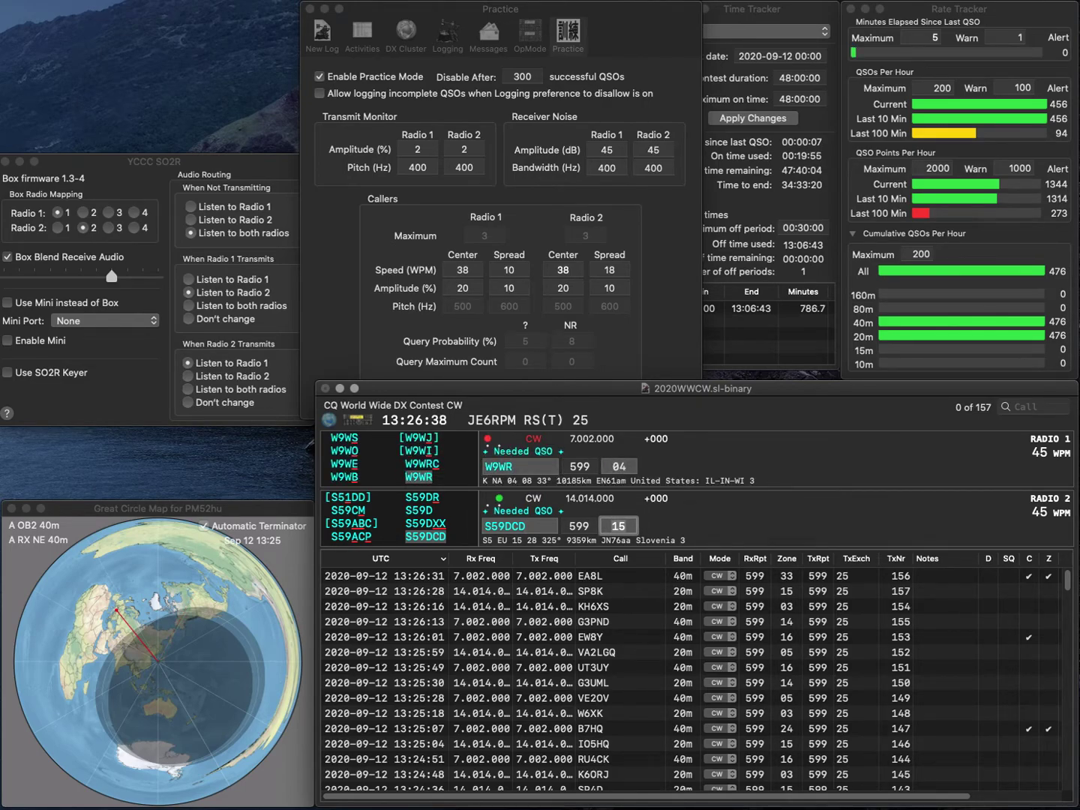
key(Return)
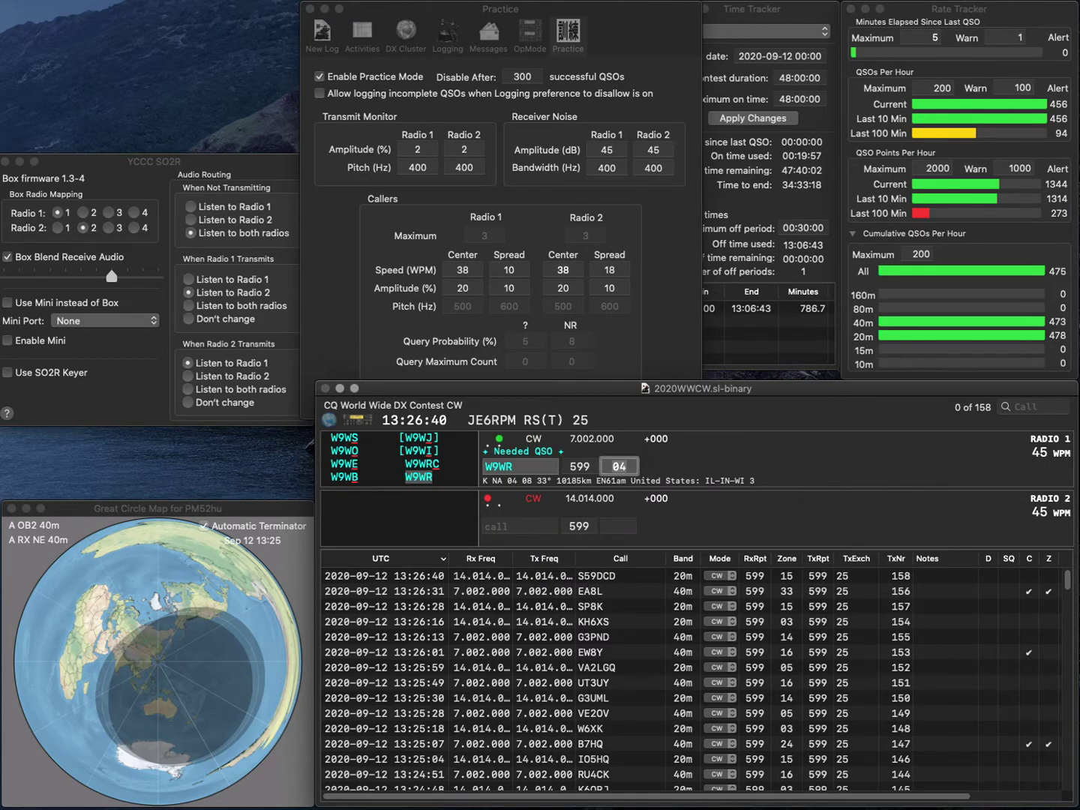
key(Return)
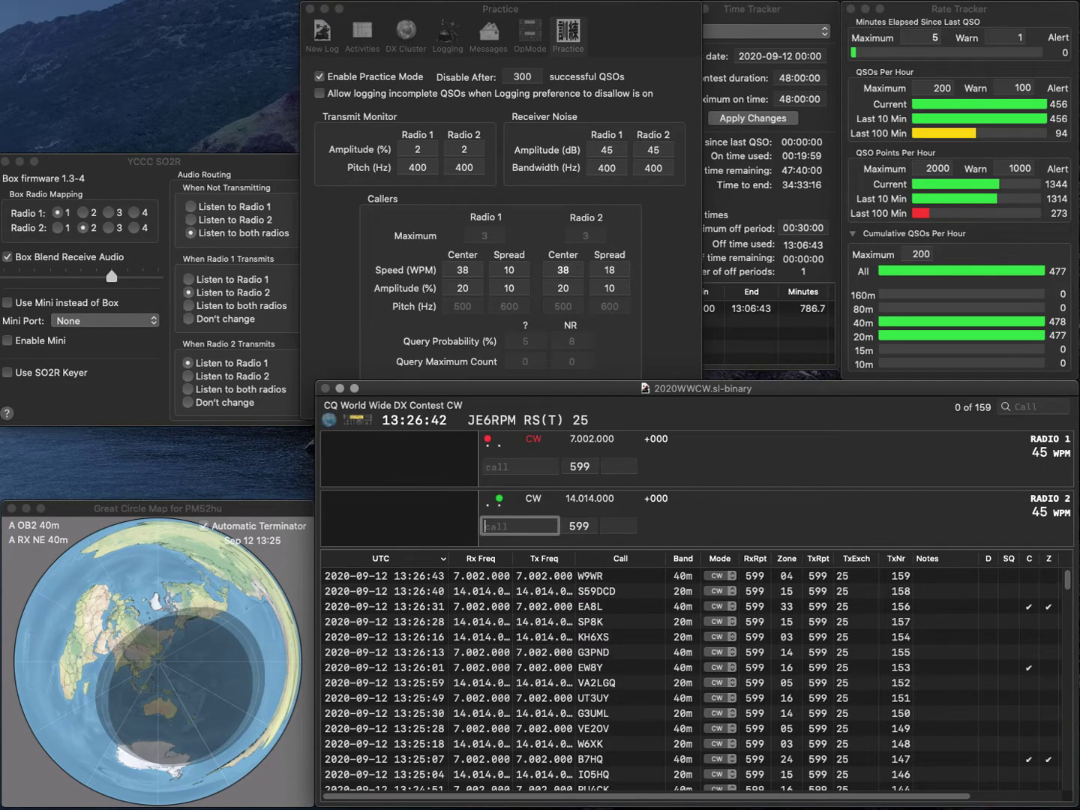
Answer N2CS on Radio 2 and enter the call NR4C on Radio 1.
text(N2)
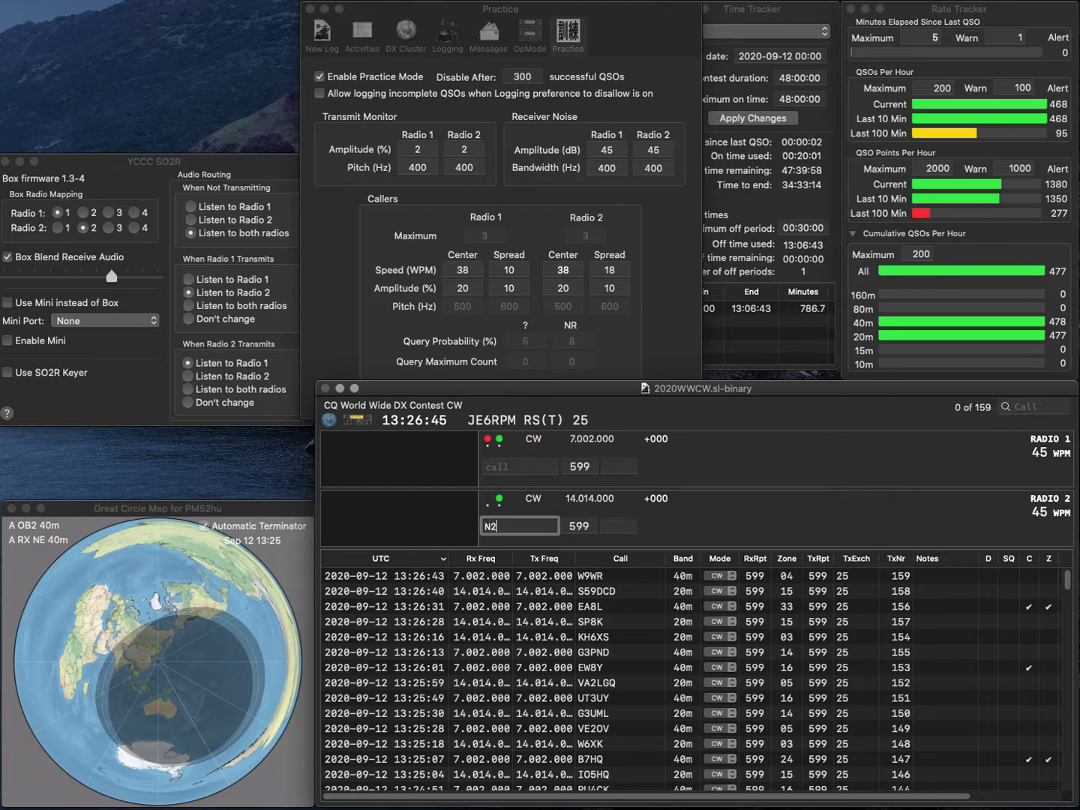
text(CS)
key(Return)
text(4C)
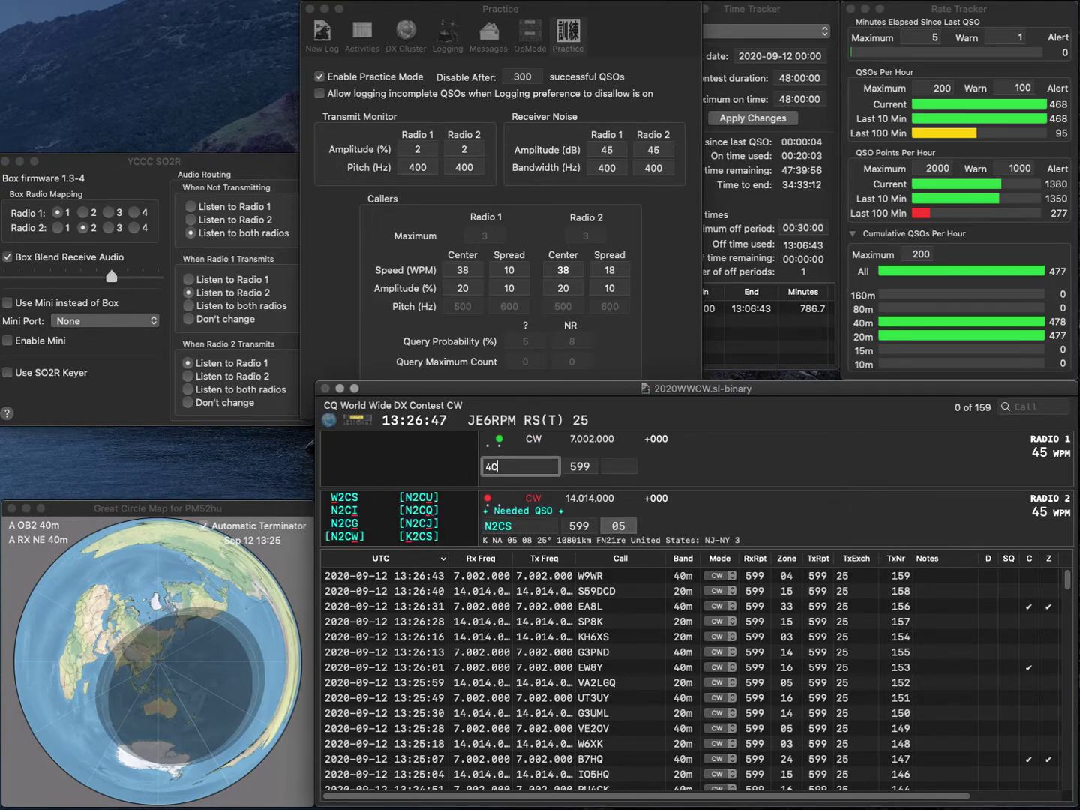
text(NR)
key(grave)
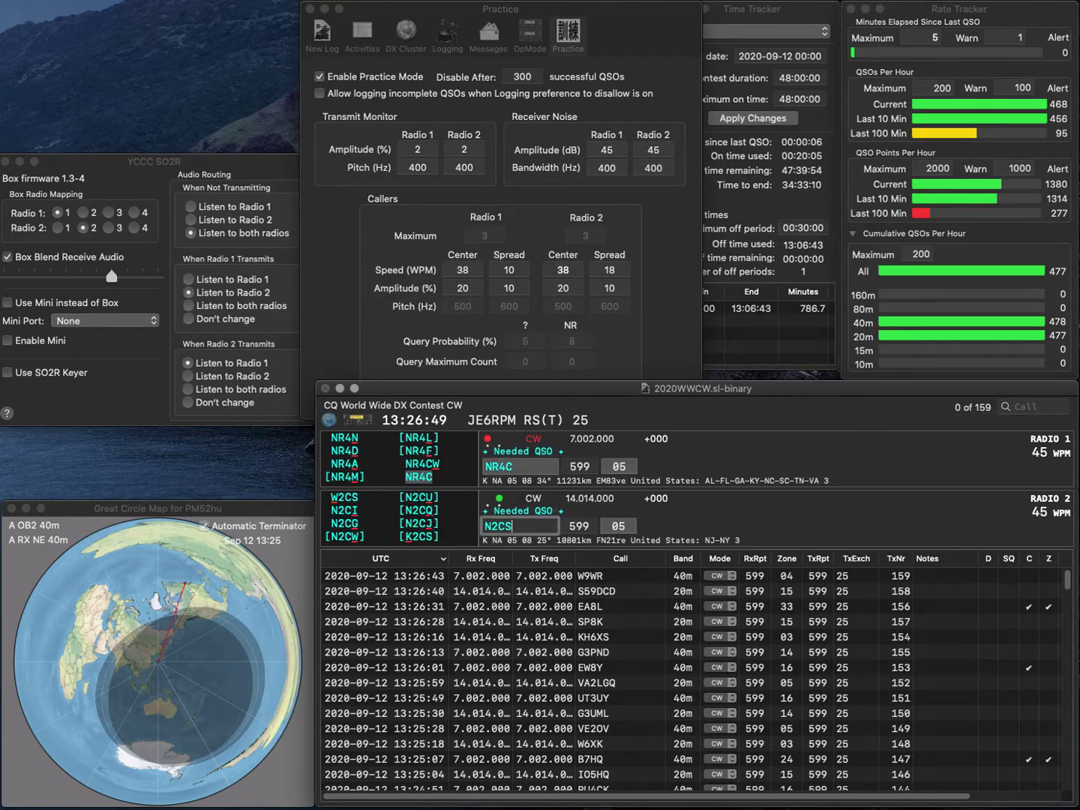
key(BackSpace)
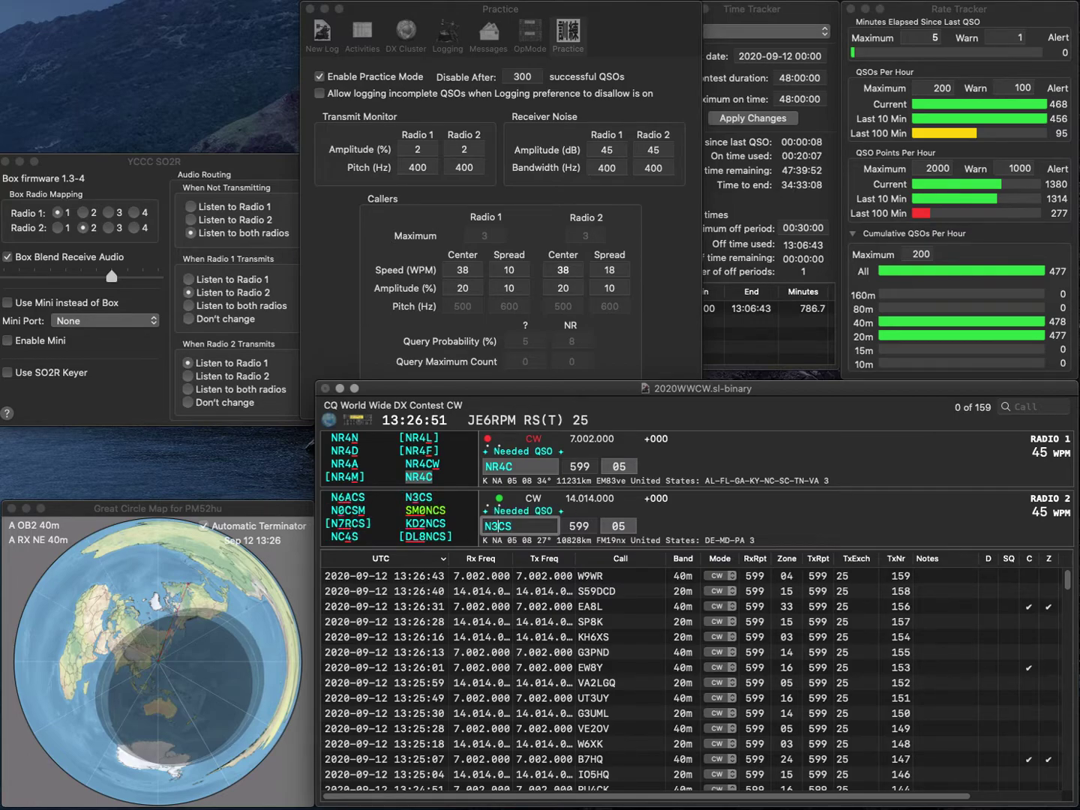
text(3)
key(Return)
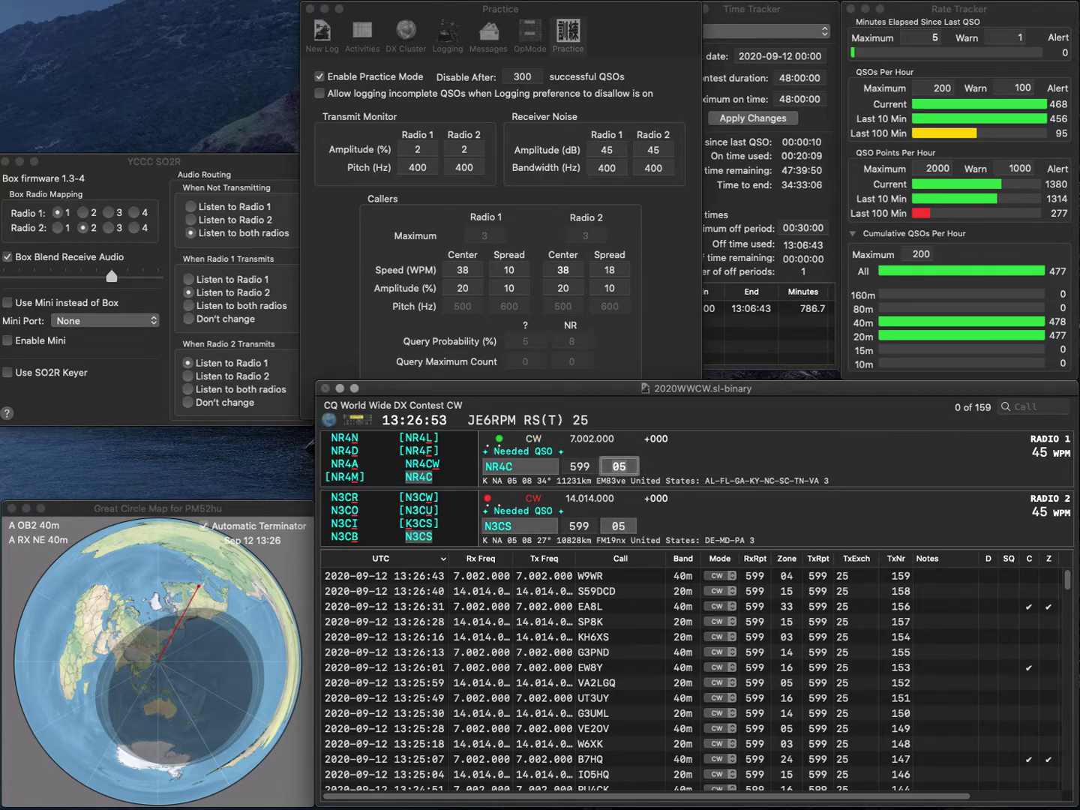
key(Return)
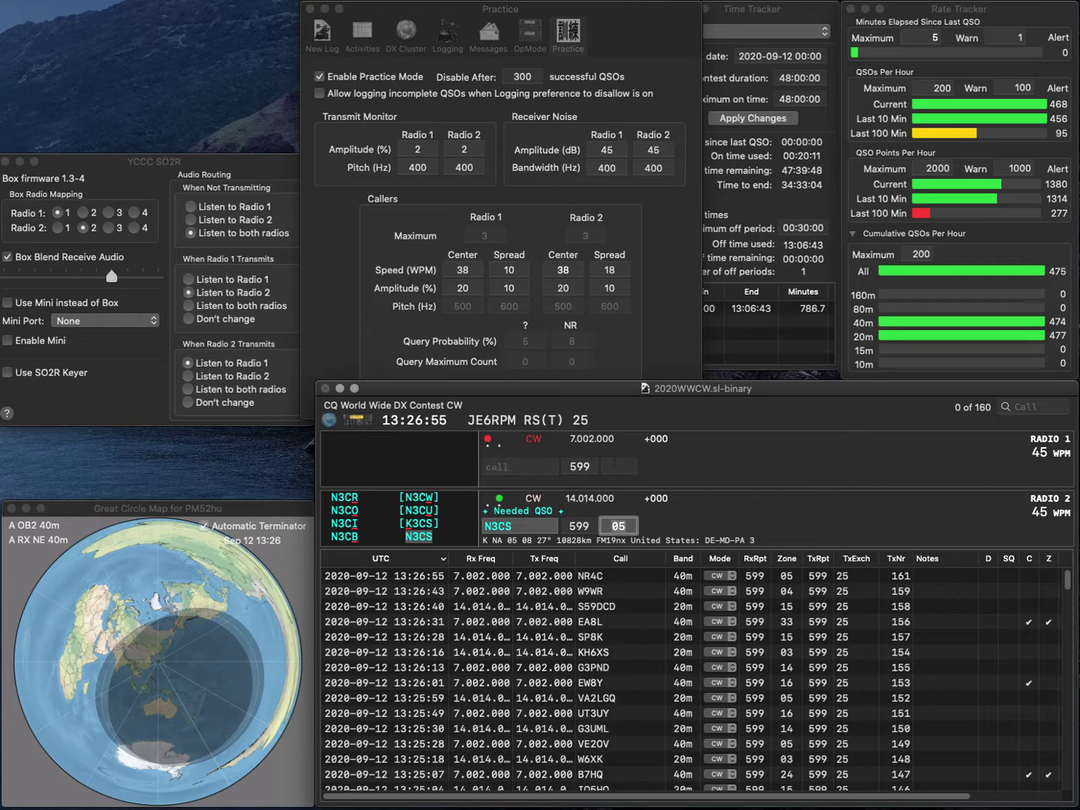
key(Return)
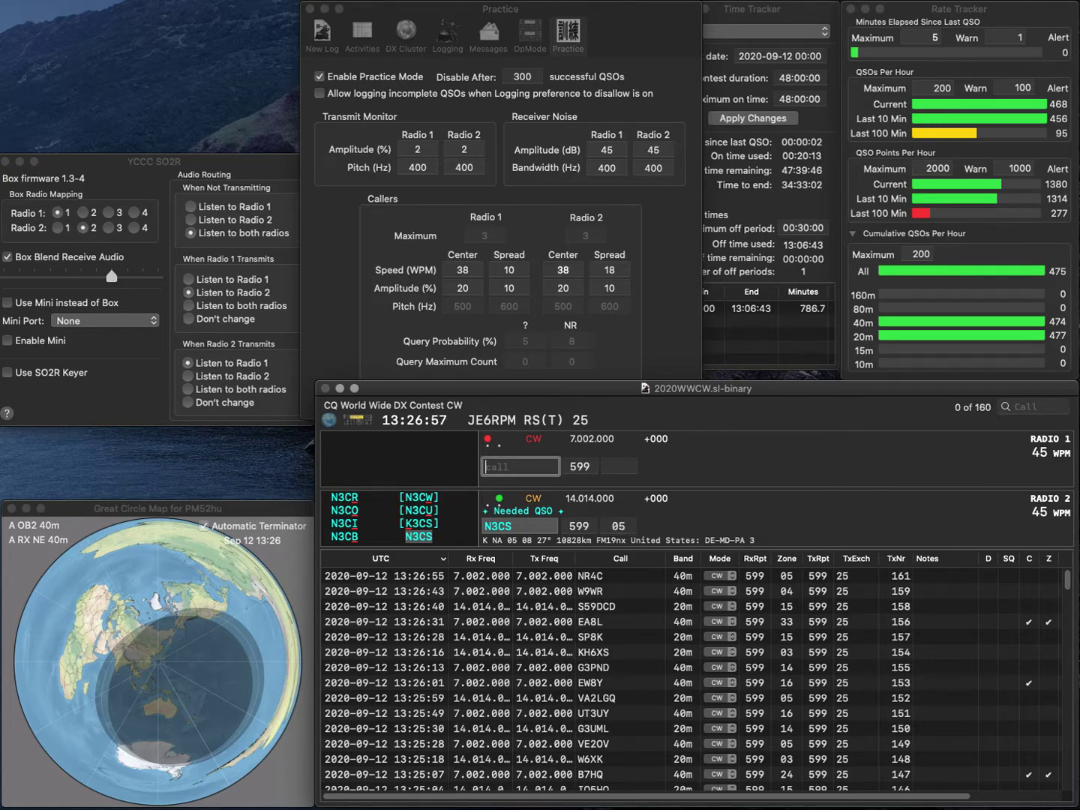
text(VE)
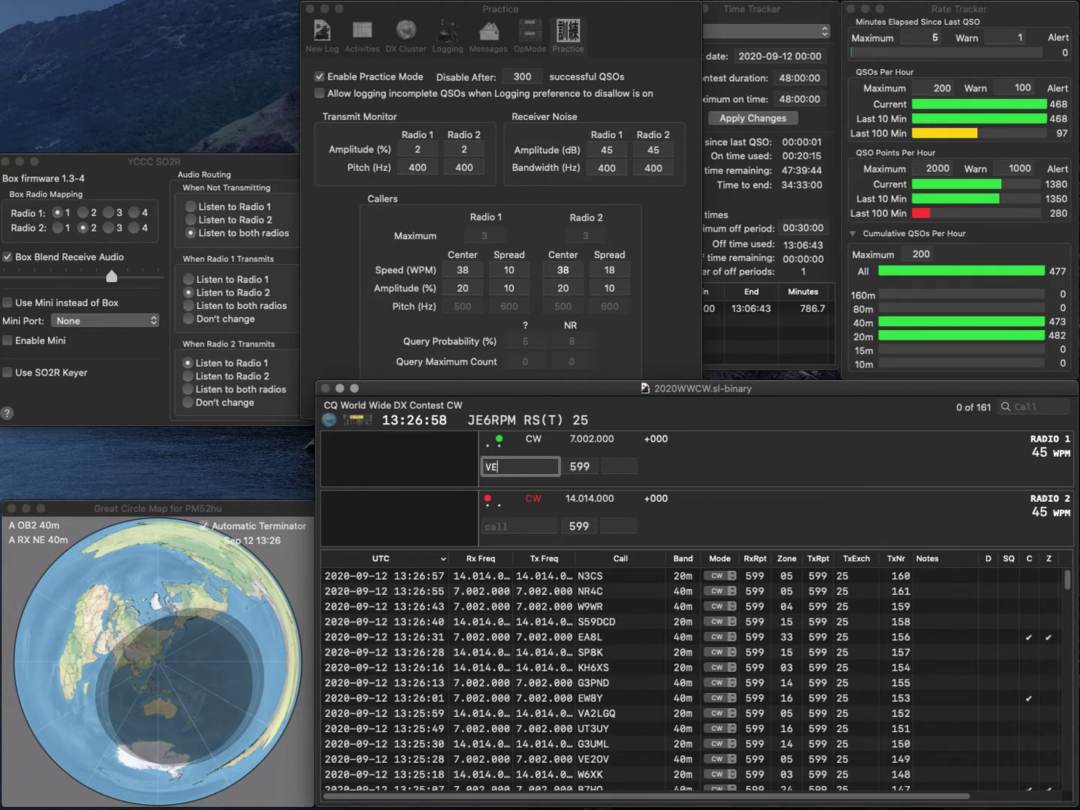
text(2HLS)
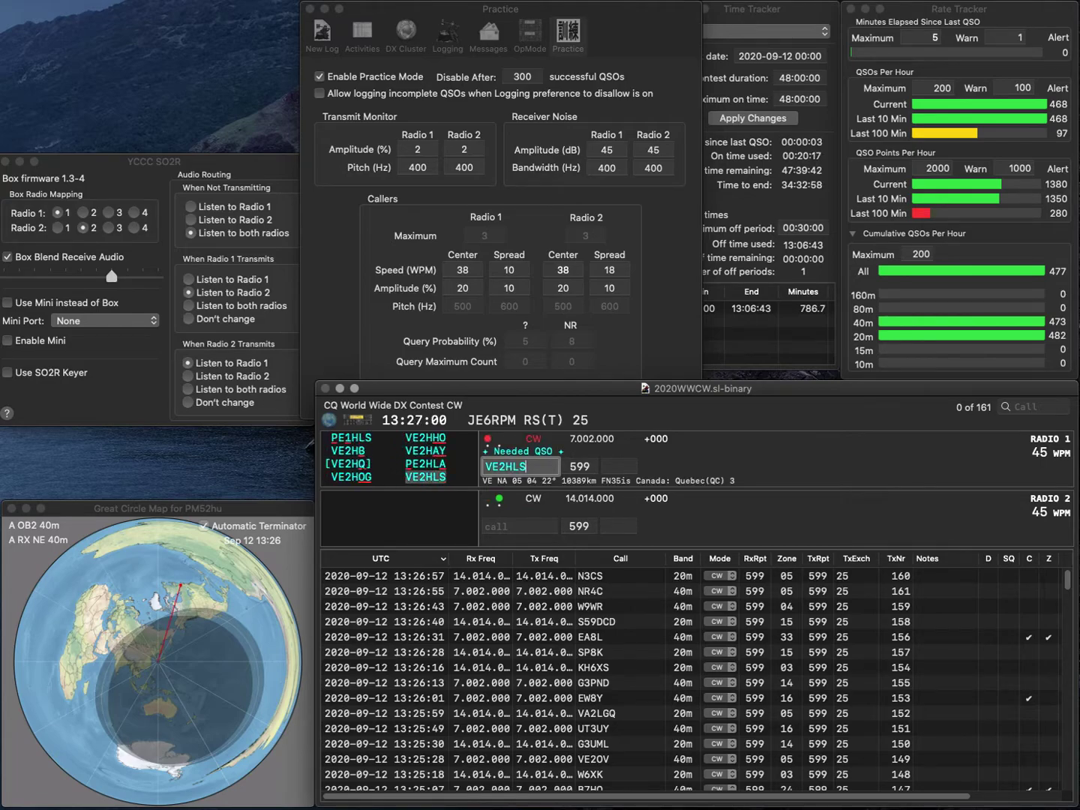
key(Return)
text(CCQ)
text(G4)
key(Return)
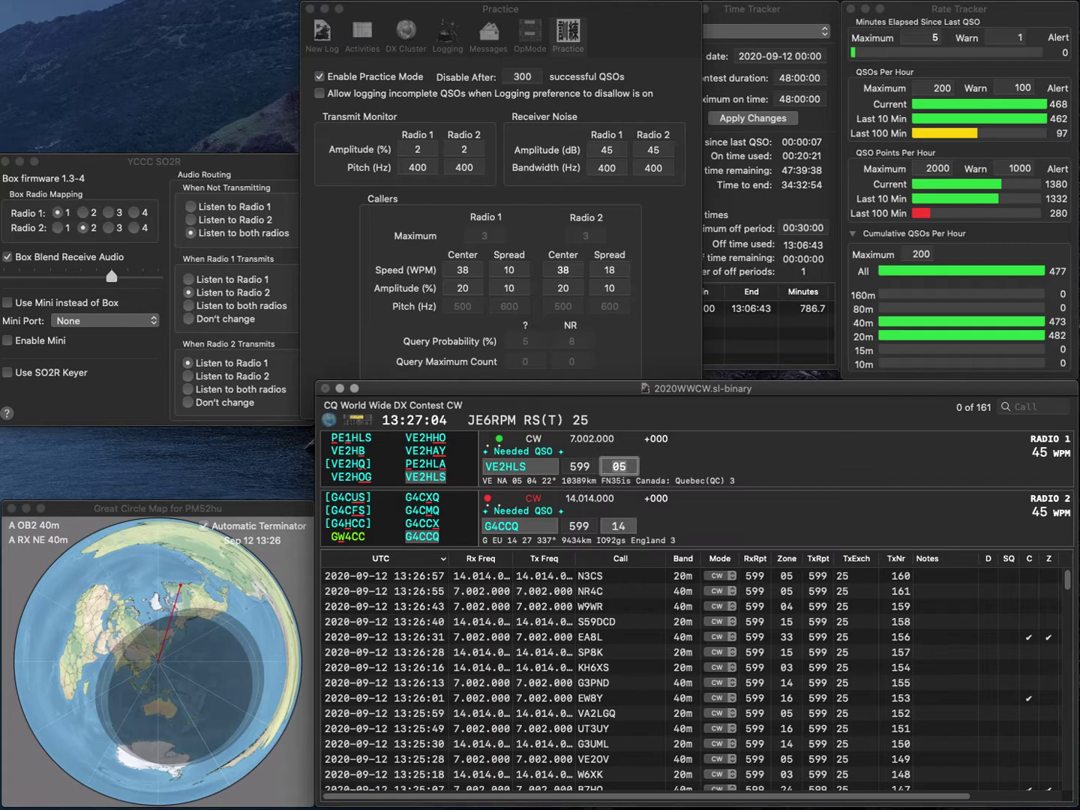
key(Return)
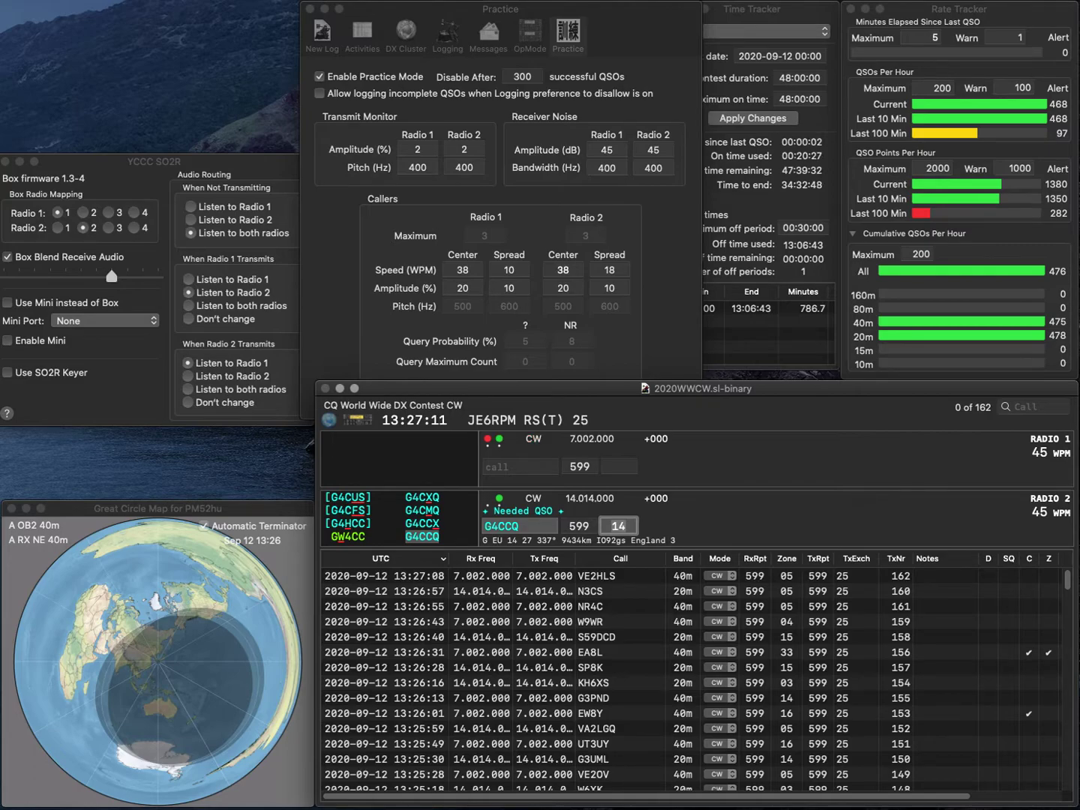
key(Return)
text(EA7KHB)
key(Return)
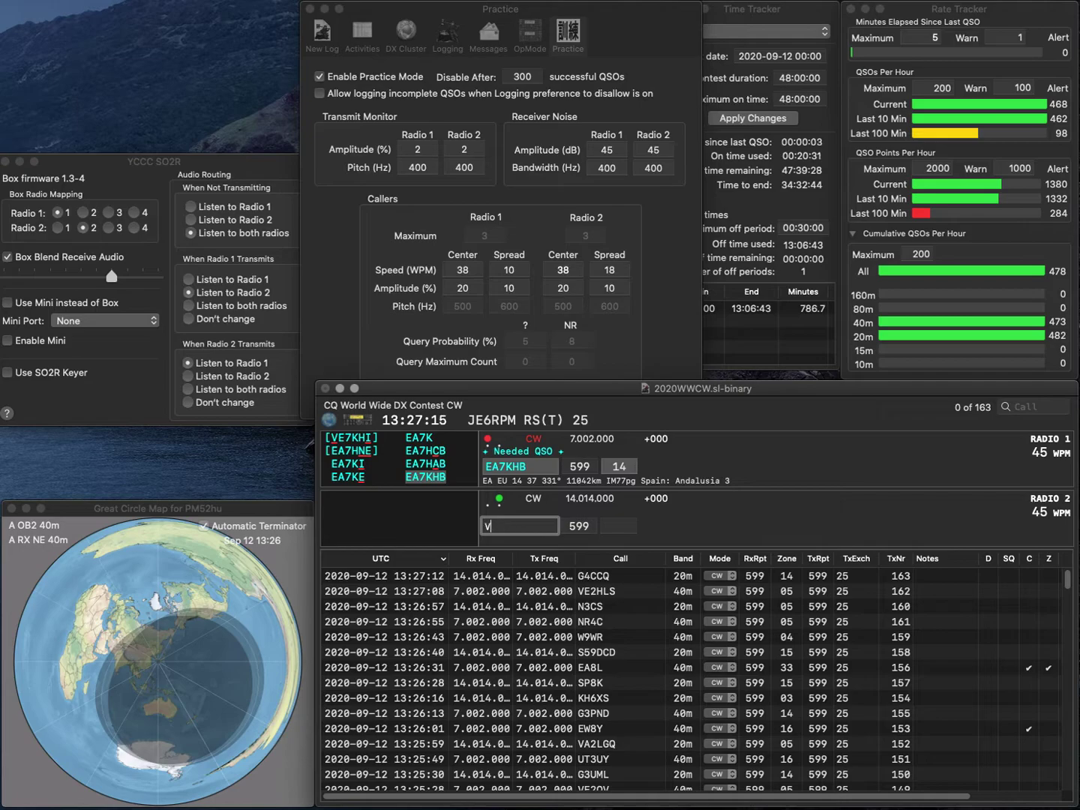
text(V)
key(BackSpace)
text(VK0EK)
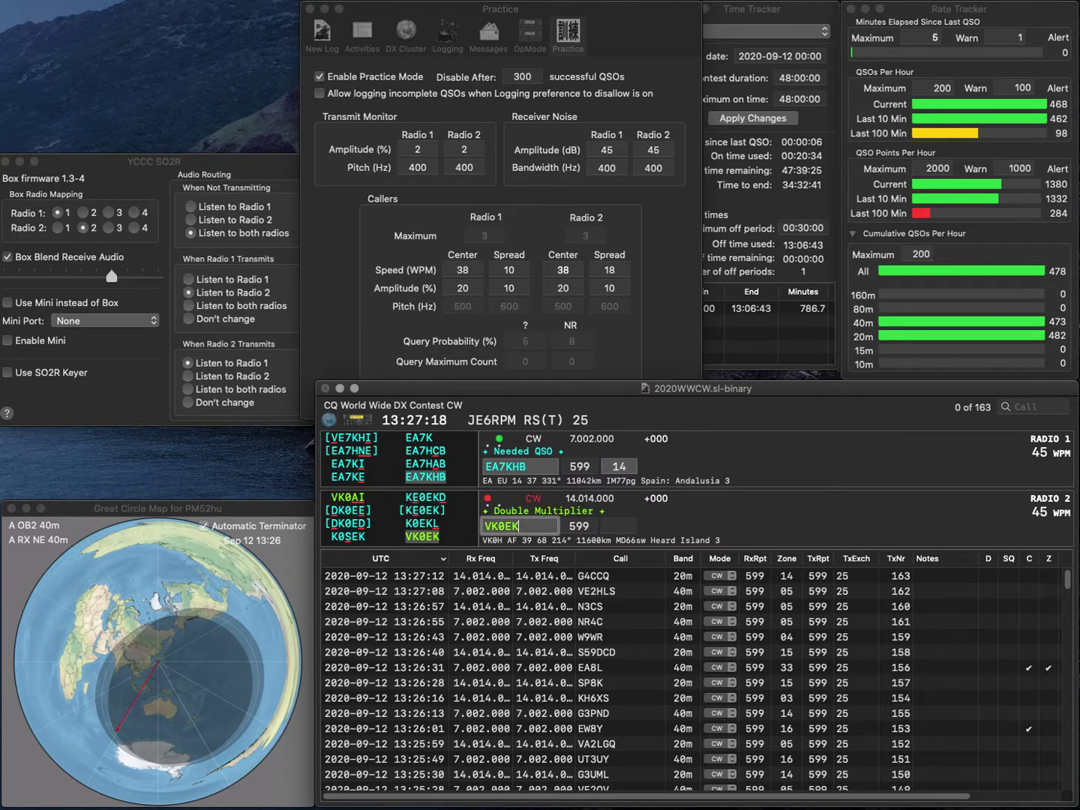
key(Return)
key(Return)
key(space)
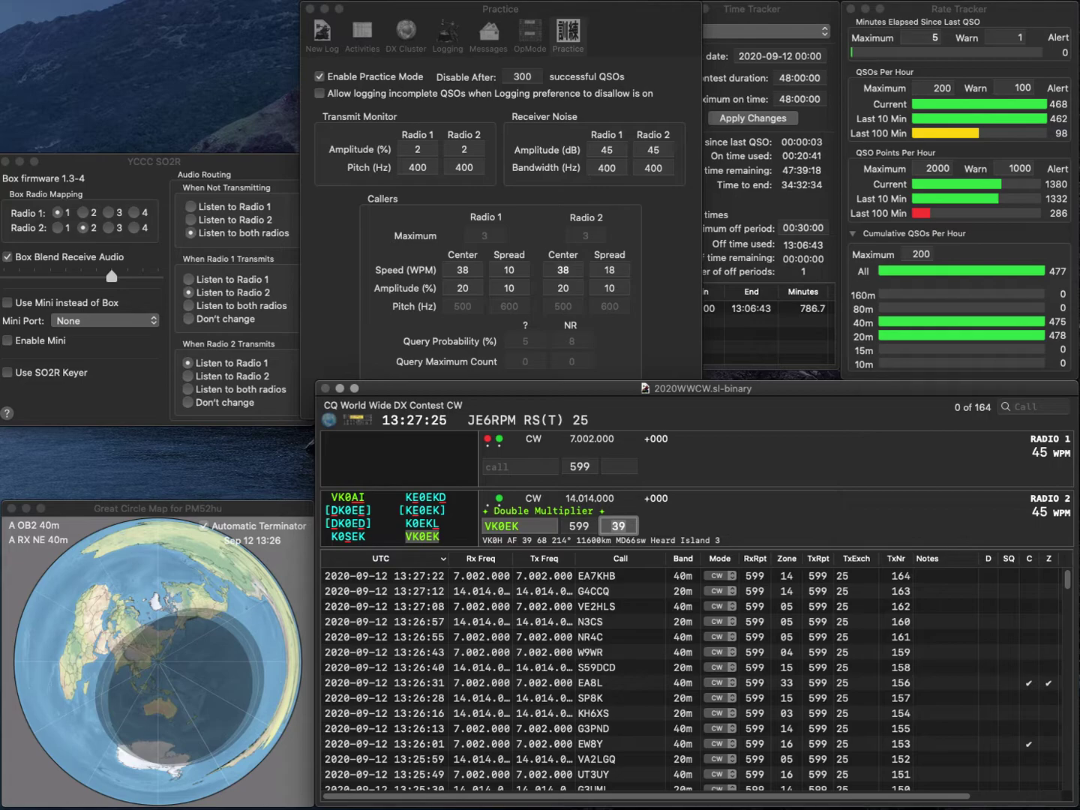
text(U)
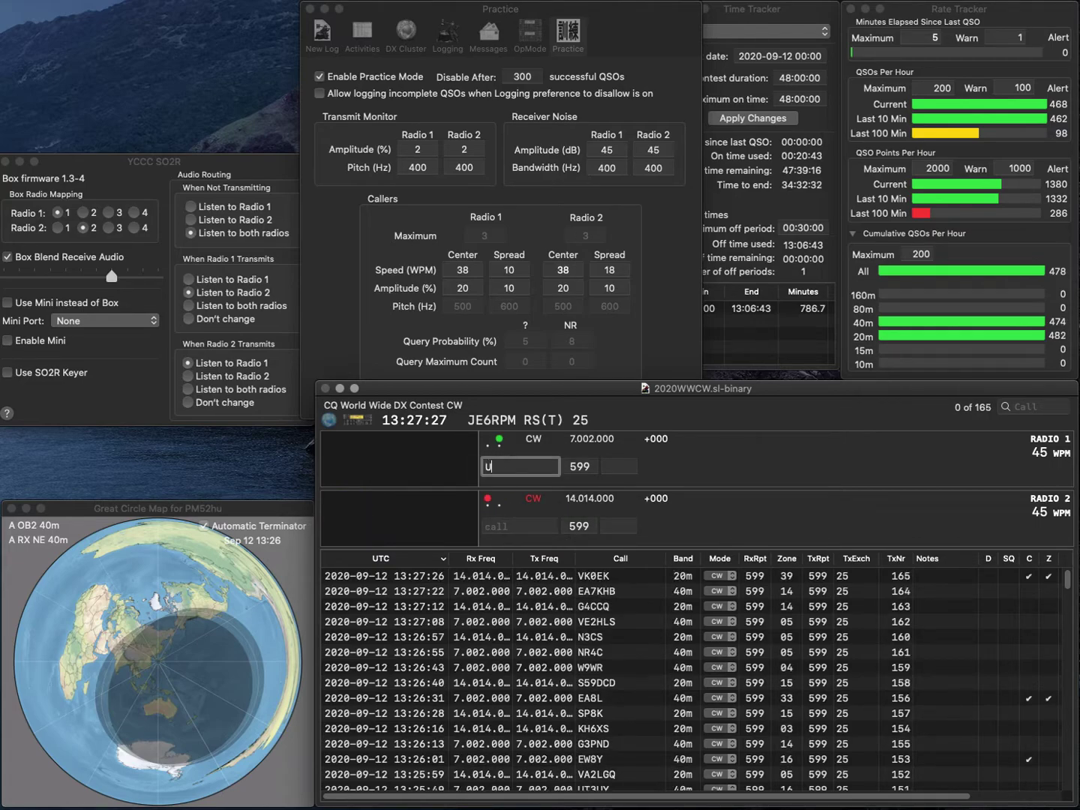
text(T5UZR)
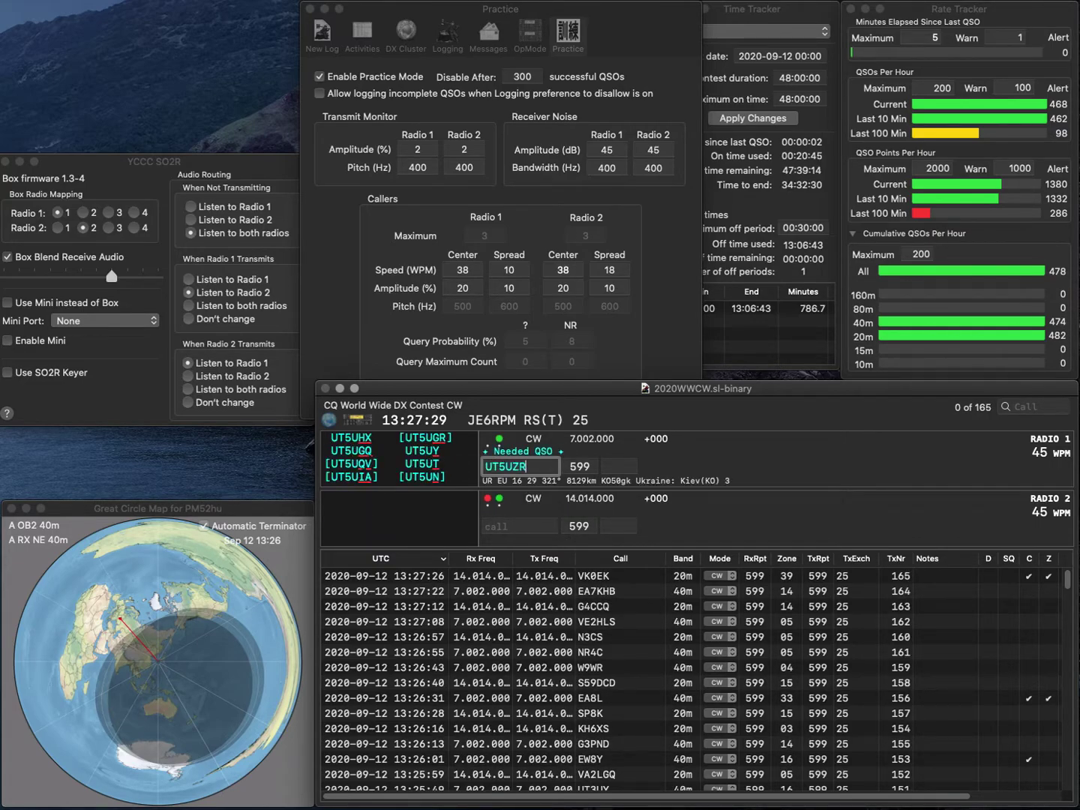
key(Return)
text(V1TP)
key(Return)
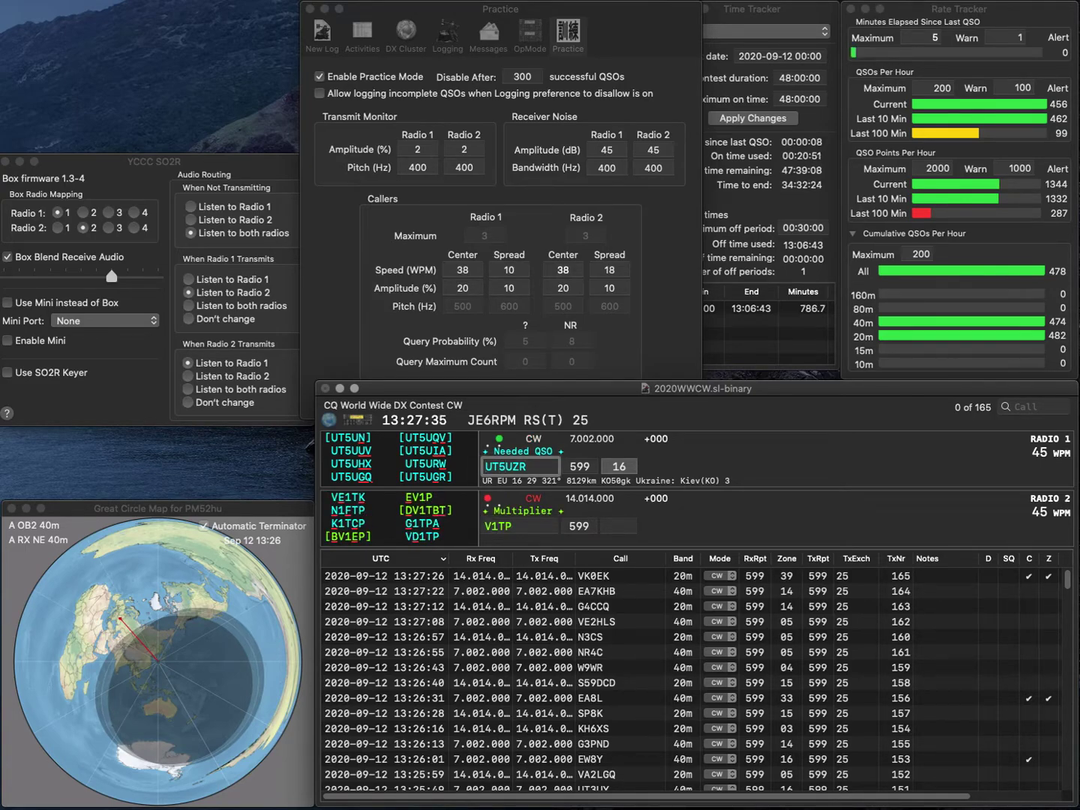
text(G)
key(Return)
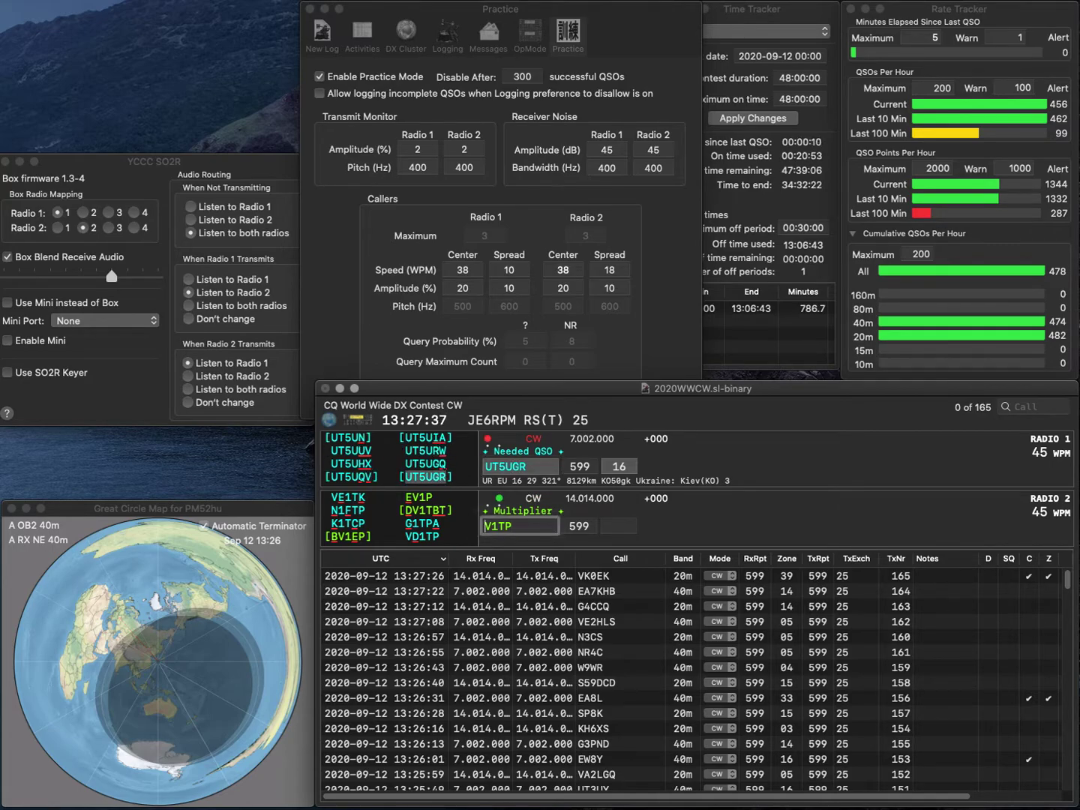
text(B)
key(BackSpace)
text(D)
key(Return)
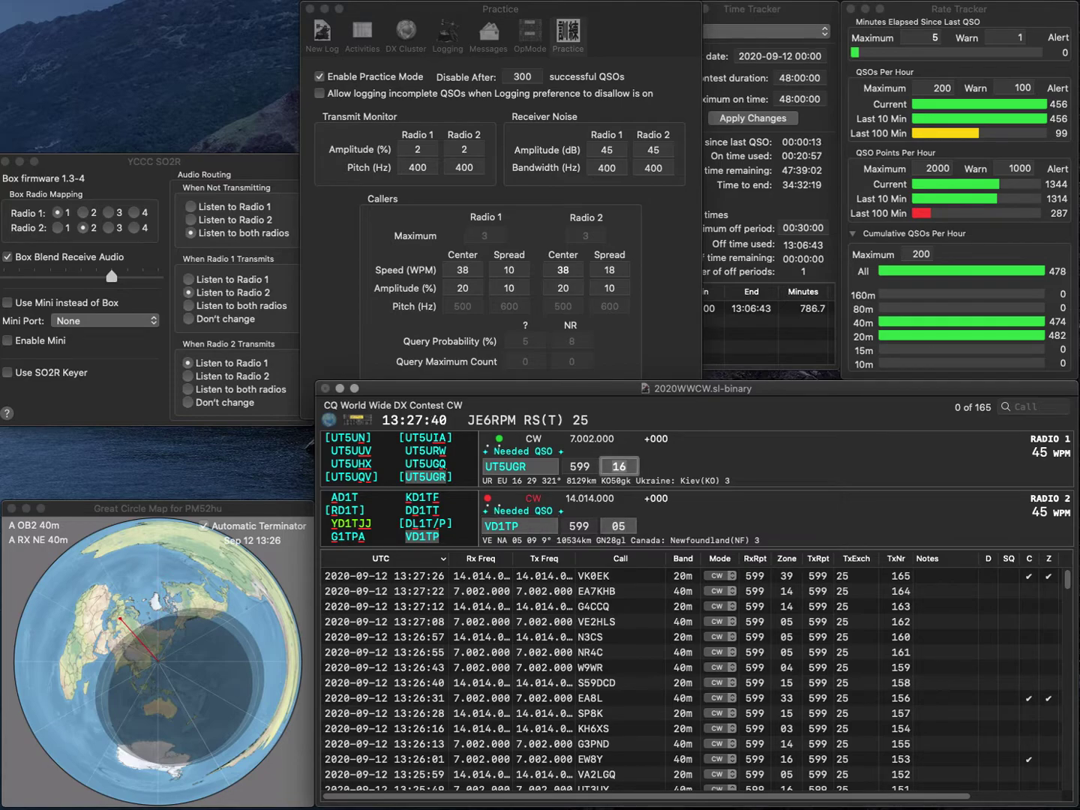
key(Return)
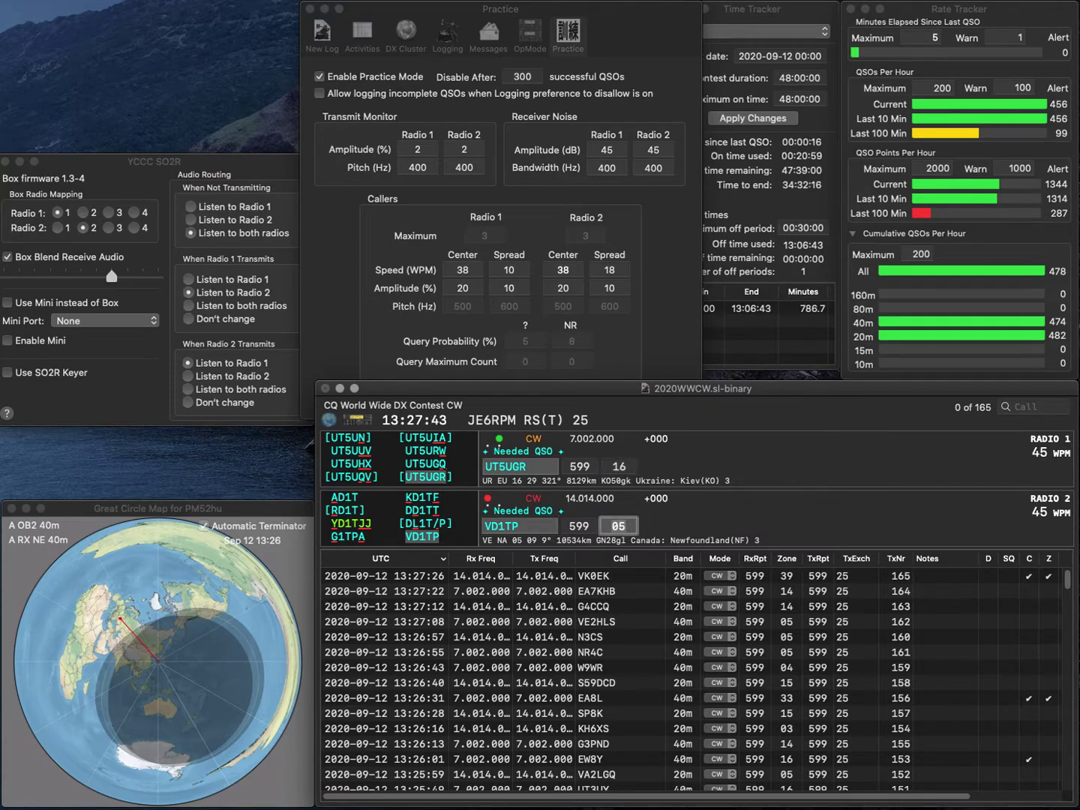
key(Return)
Answer RG5A/6 on Radio 1 and W7YAQ/6 on Radio 2, and log both contacts.
text(RG)
key(Return)
text(W7YA)
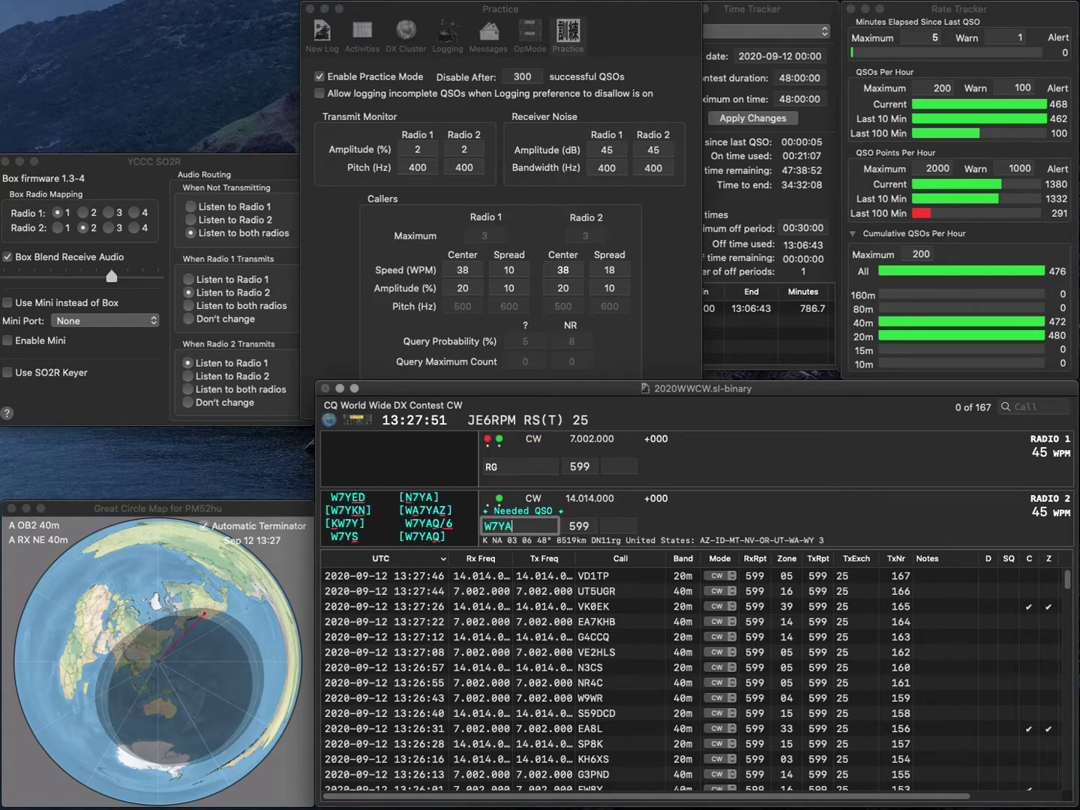
text(Q/6)
key(Return)
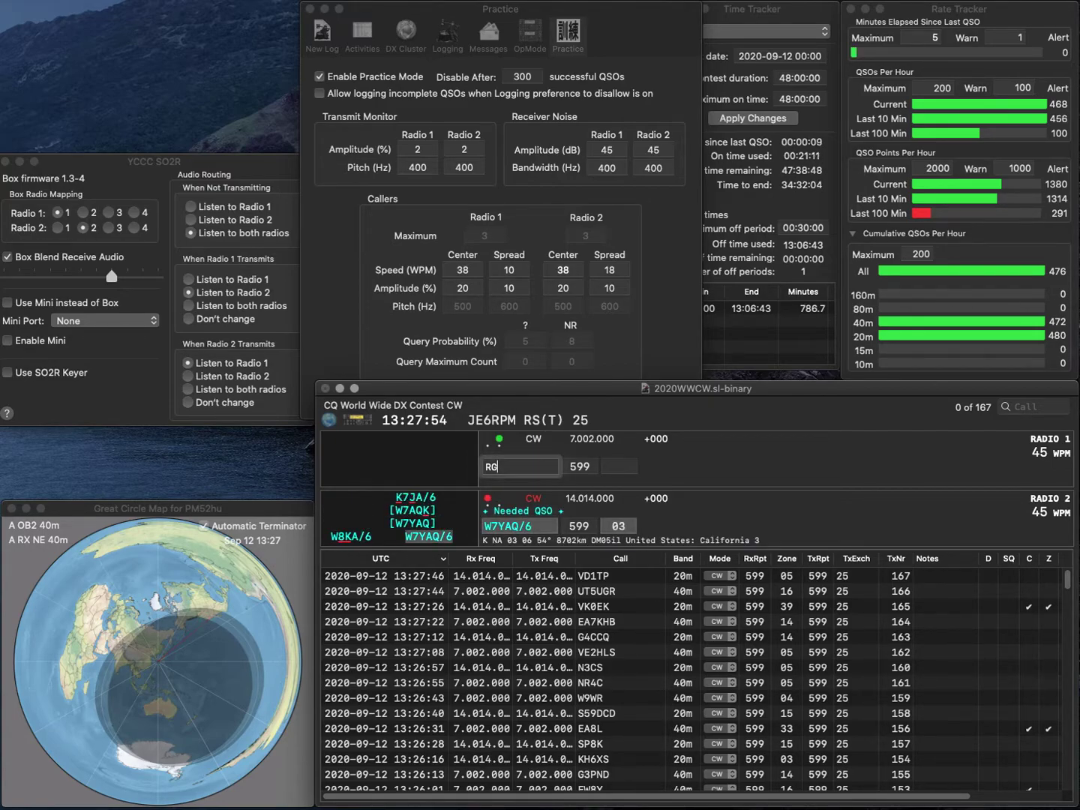
text(5A/6)
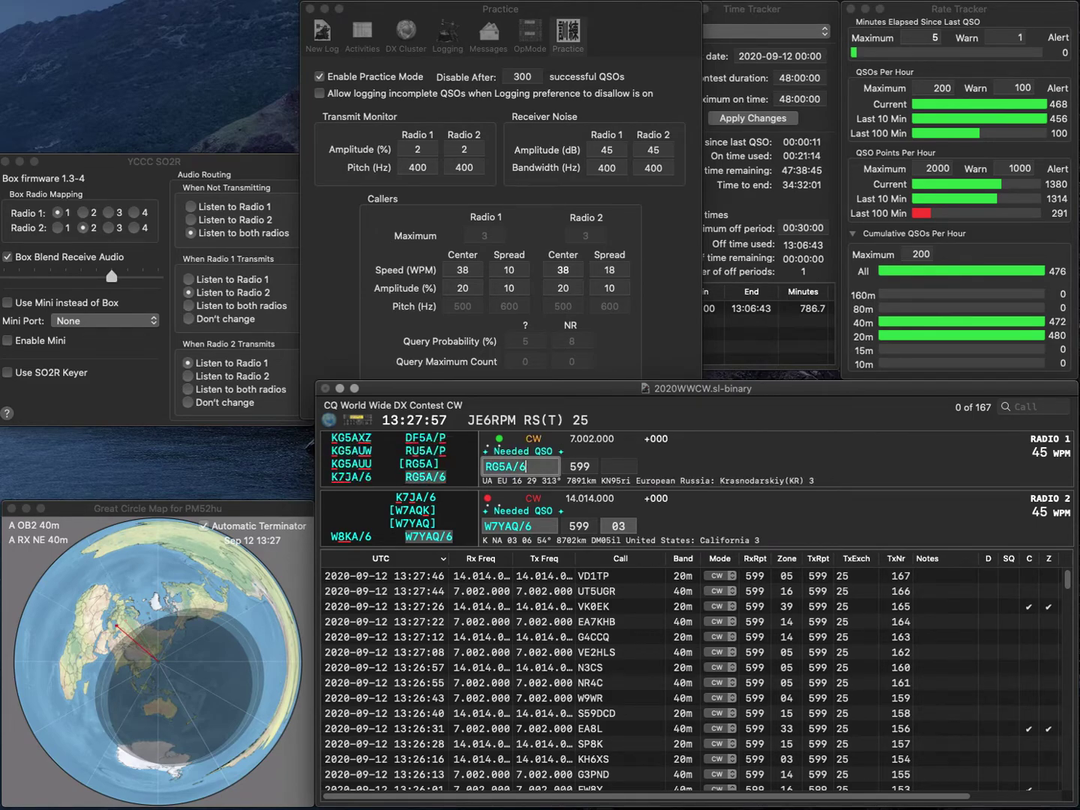
key(Return)
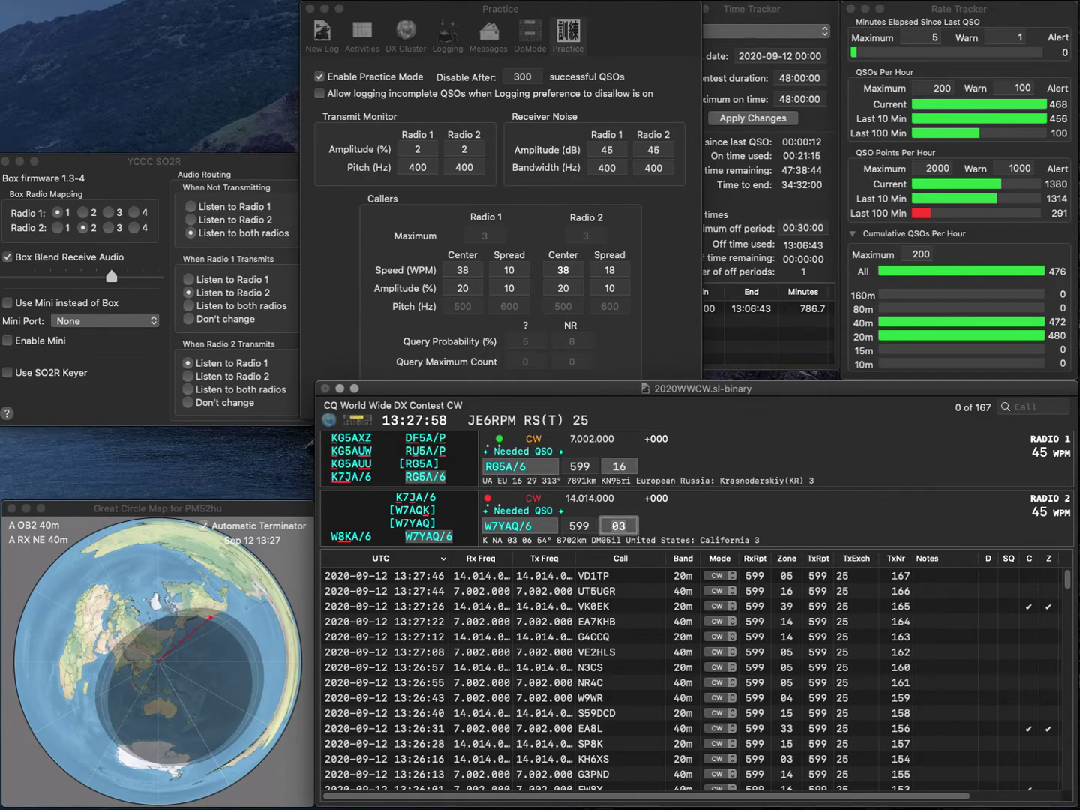
key(Return)
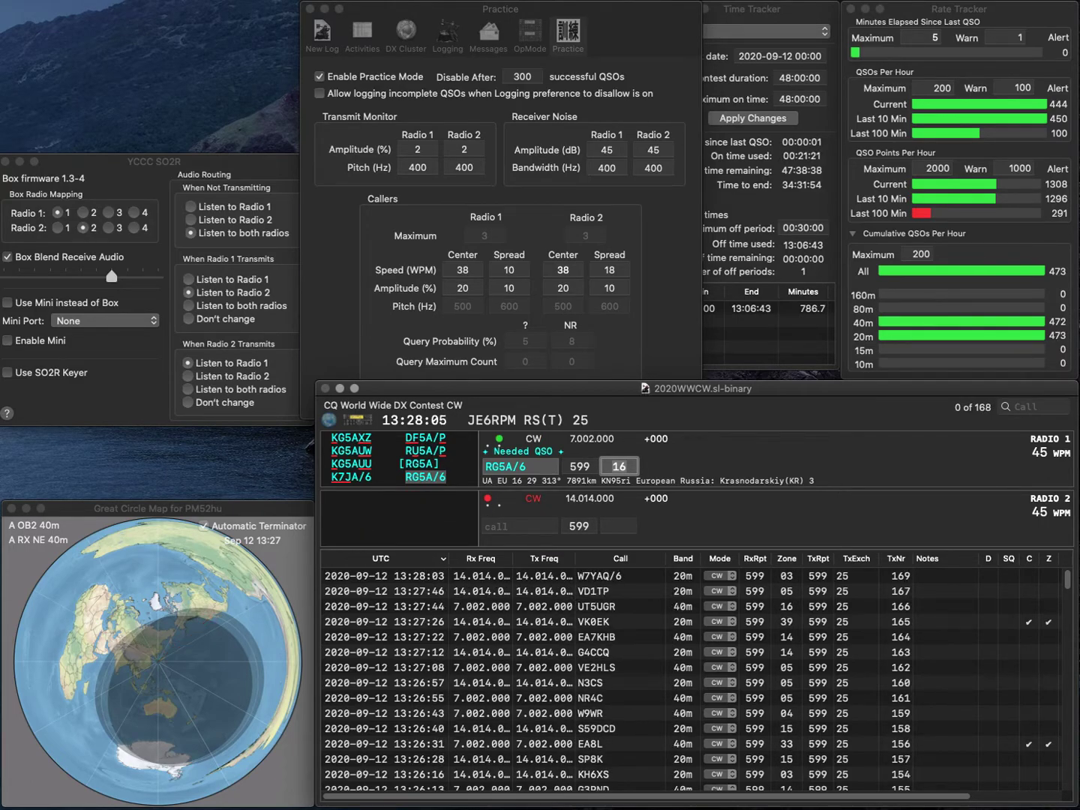
key(Return)
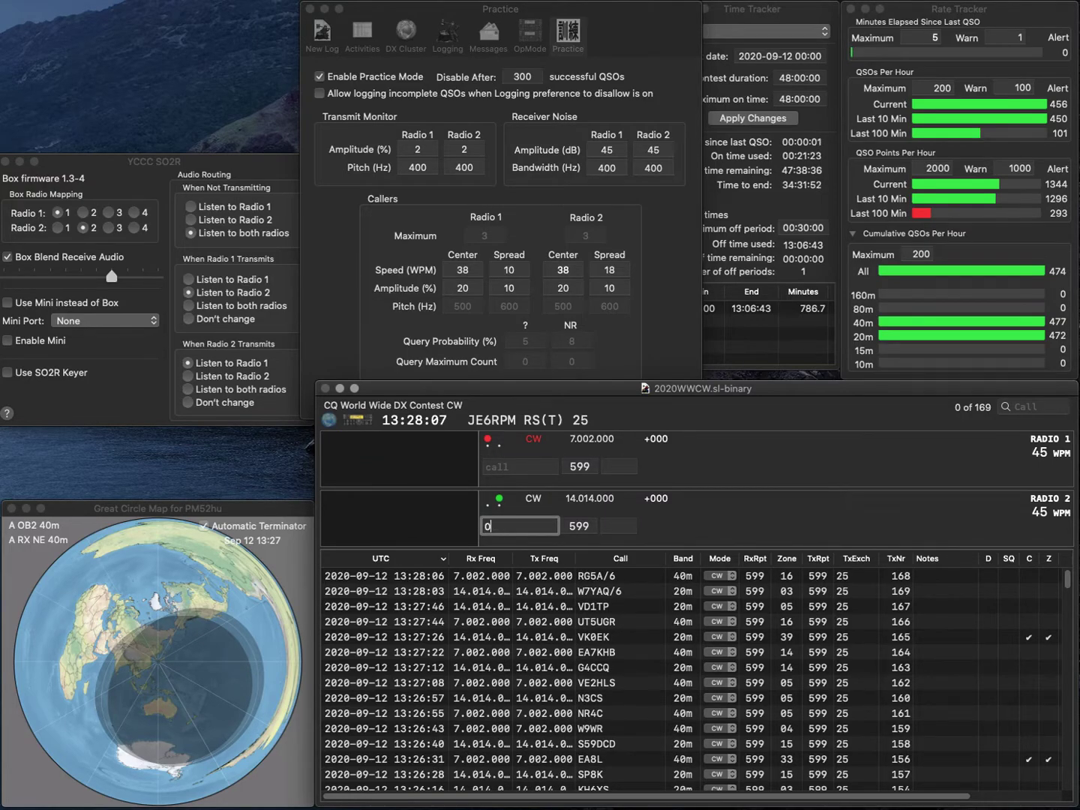
key(Return)
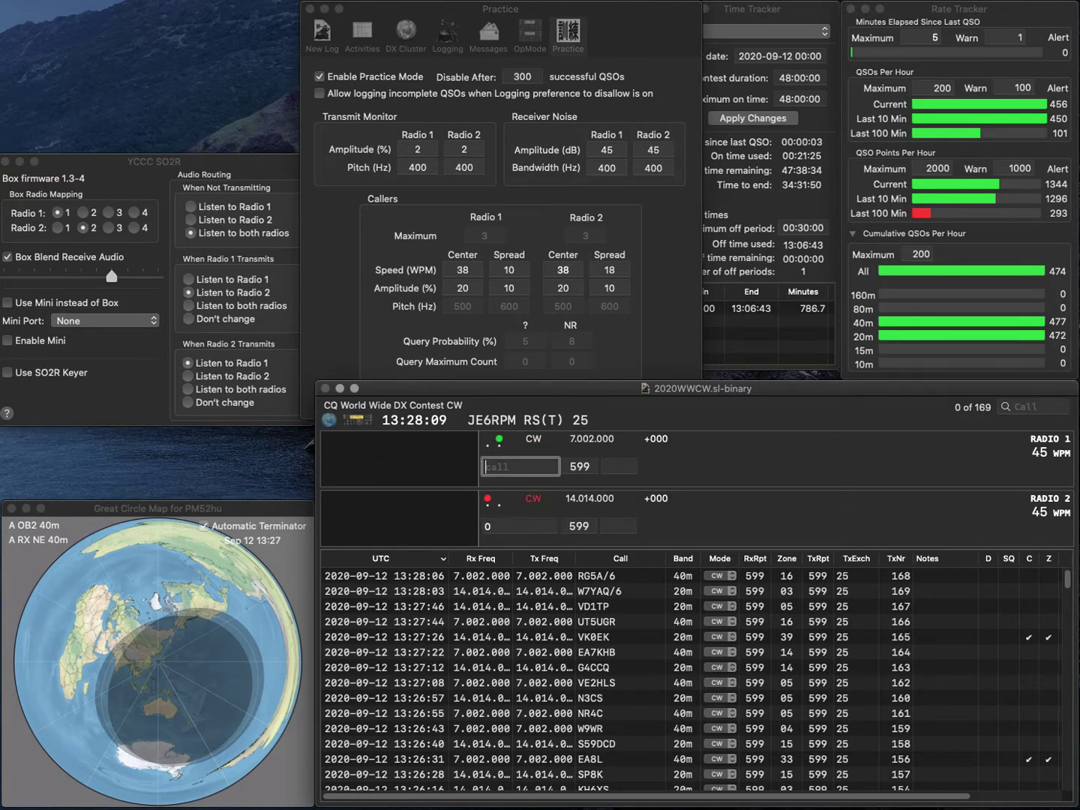
text(9CEN)
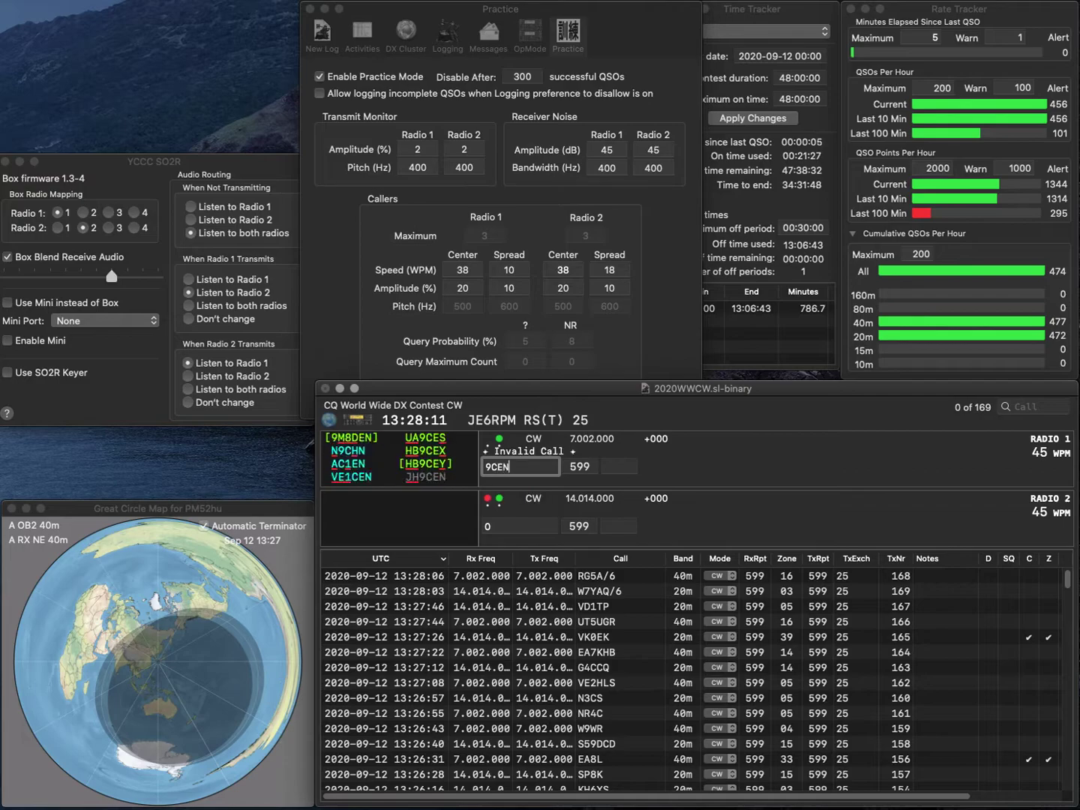
key(BackSpace)
text(YO5BXI)
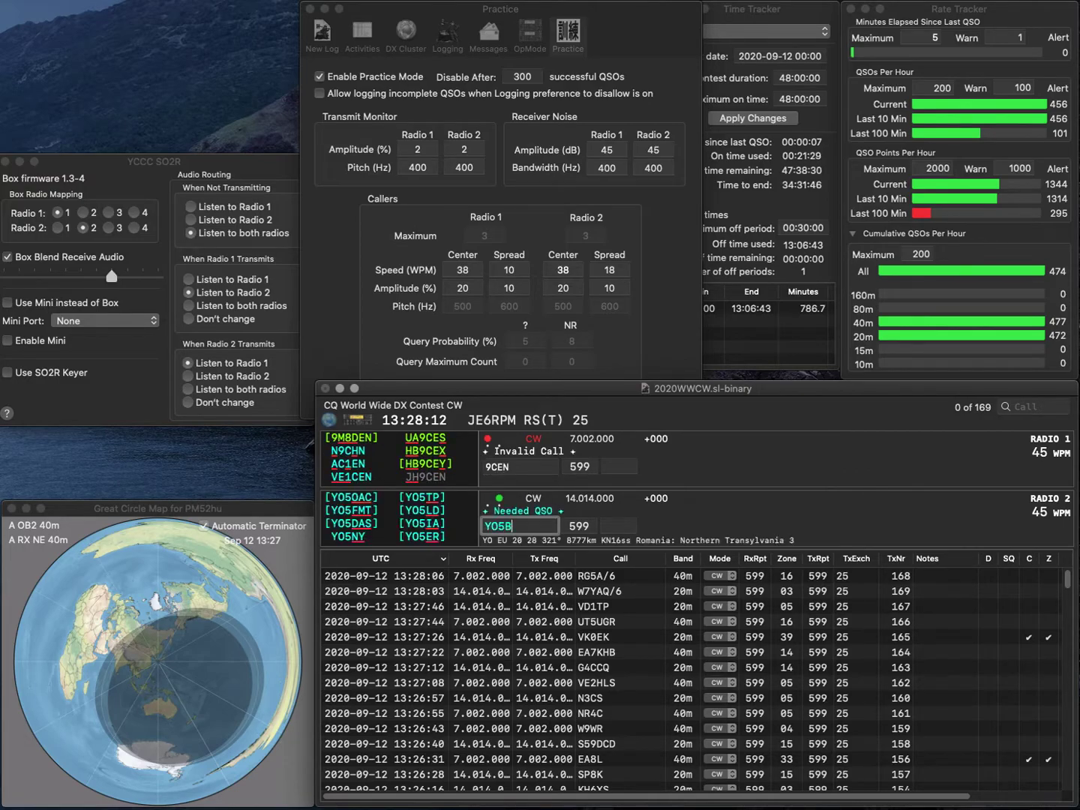
key(Return)
click(486, 467)
text(JH)
key(Return)
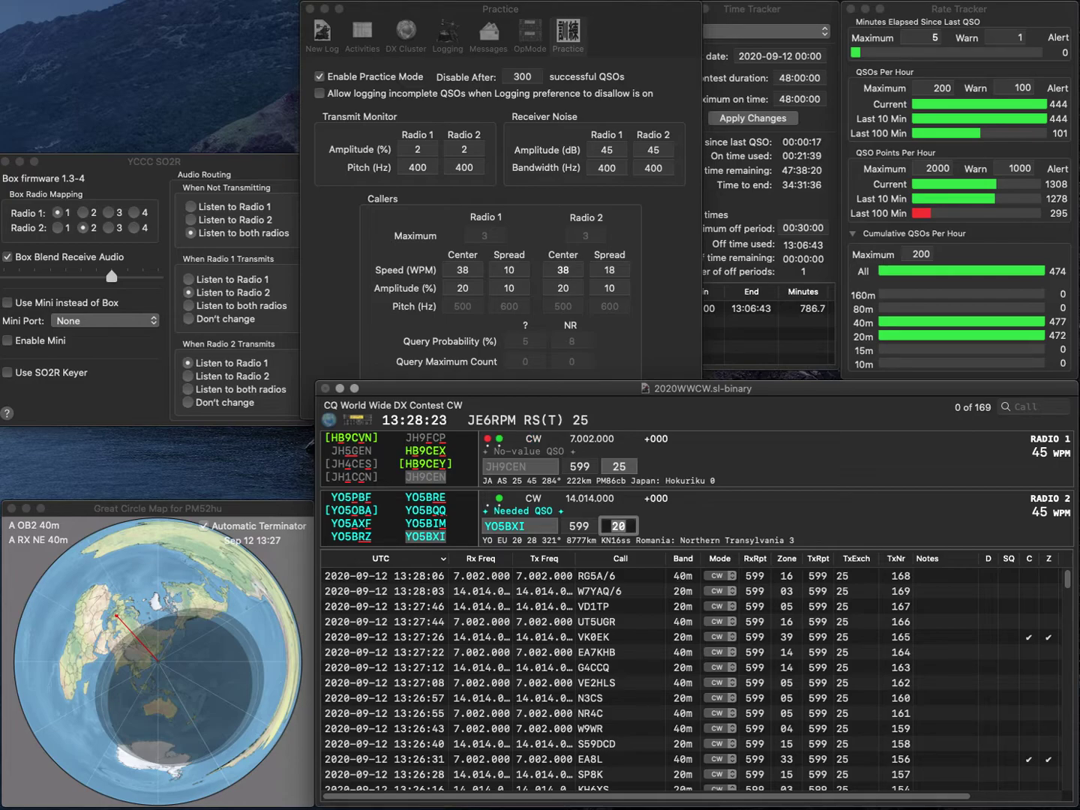
key(Return)
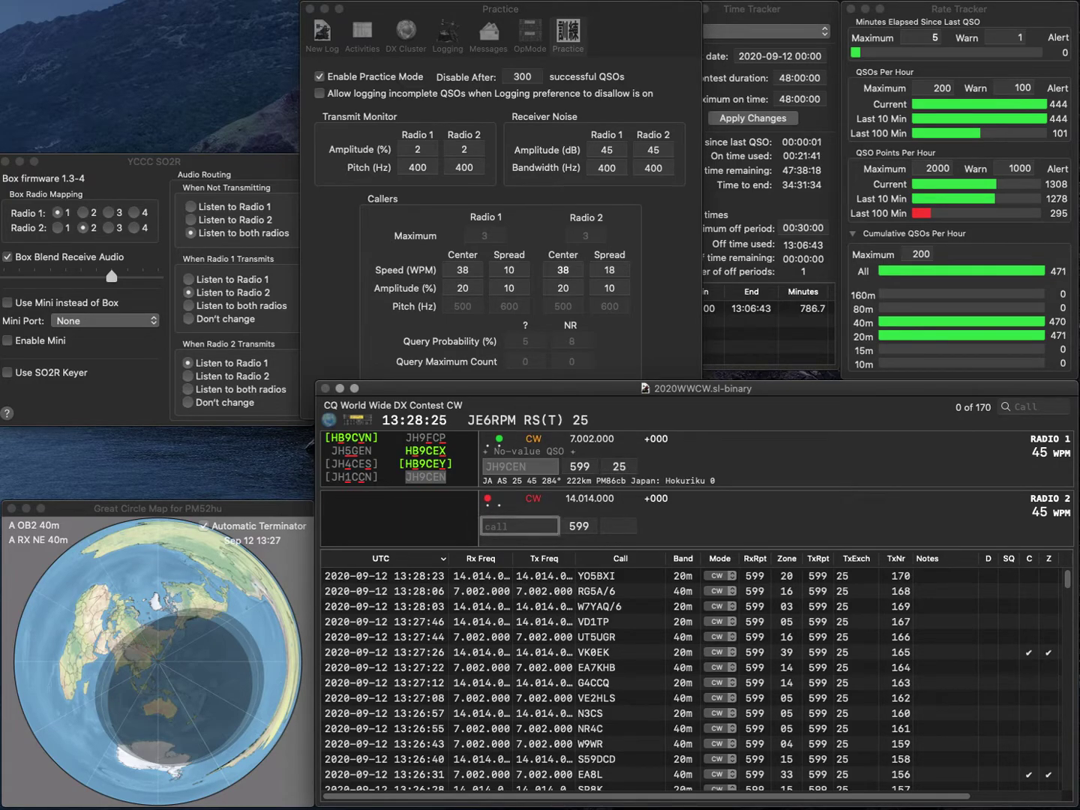
key(Return)
text(OM)
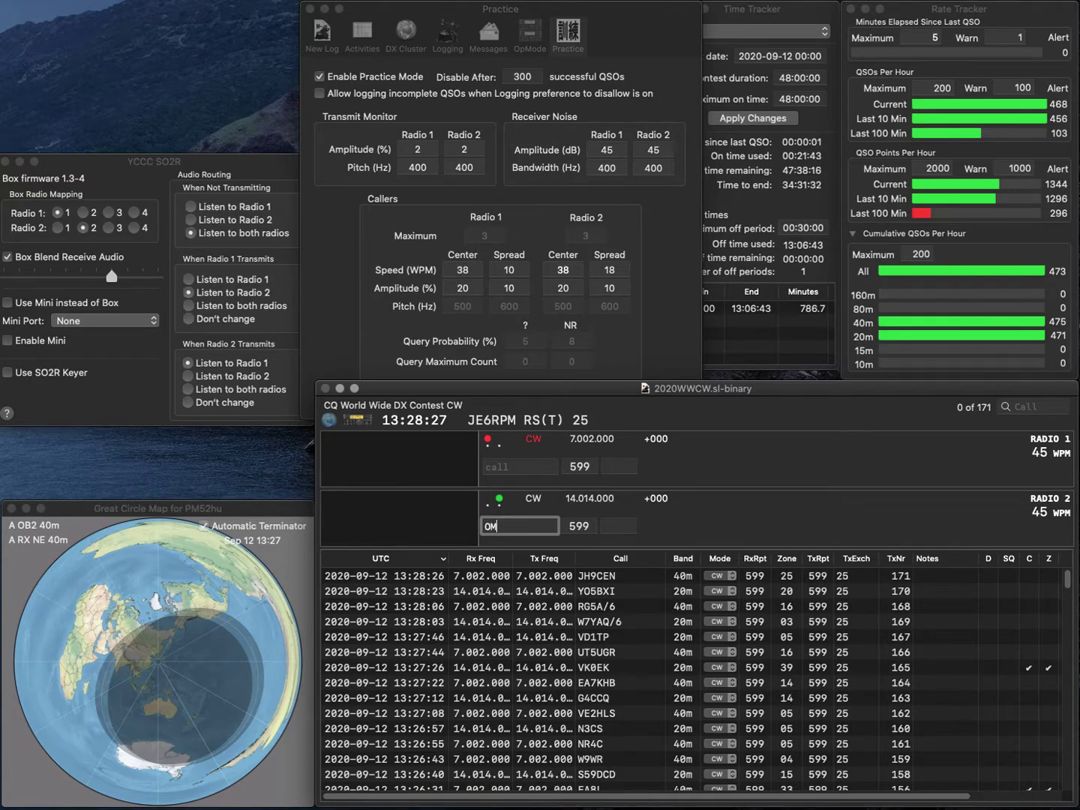
text(7VL)
key(Return)
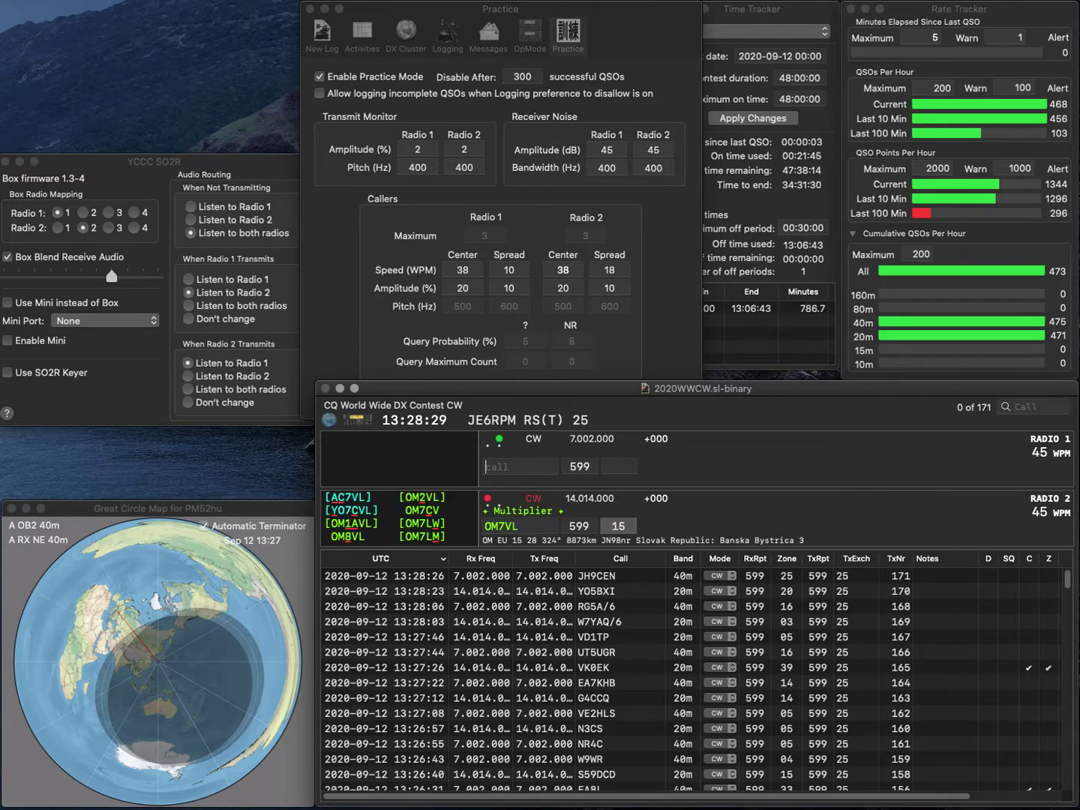
key(Down)
key(BackSpace)
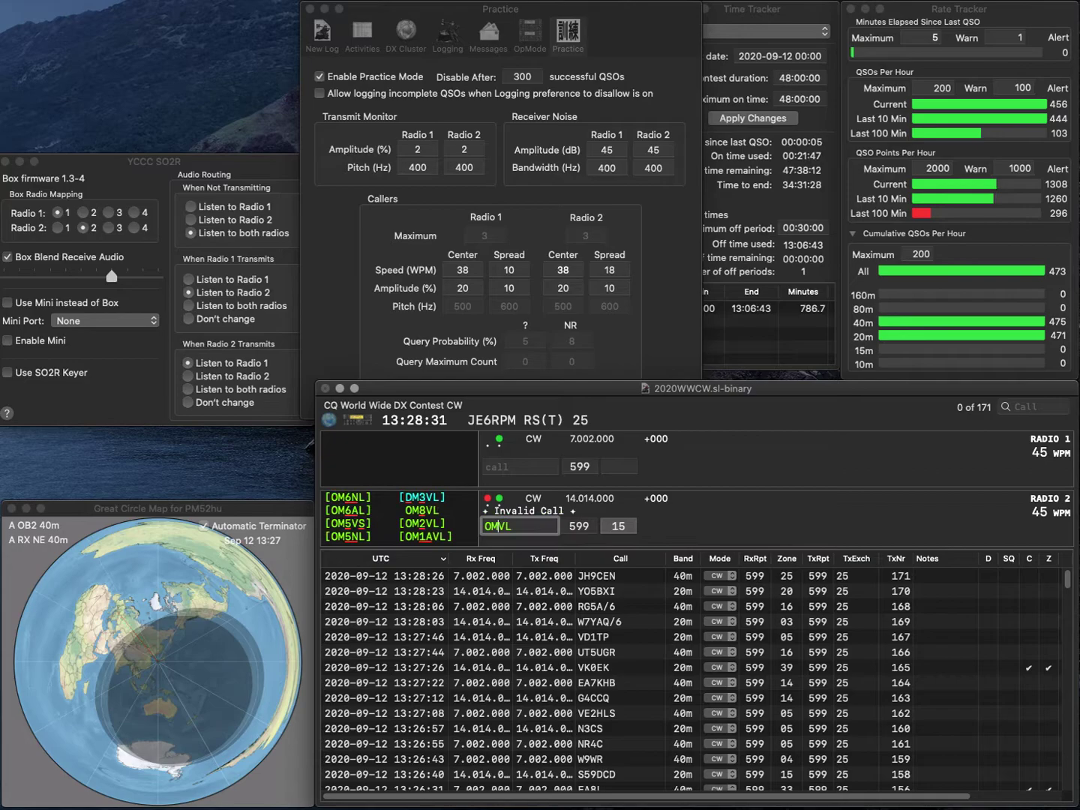
text(8)
key(Return)
text(R3ARF/P)
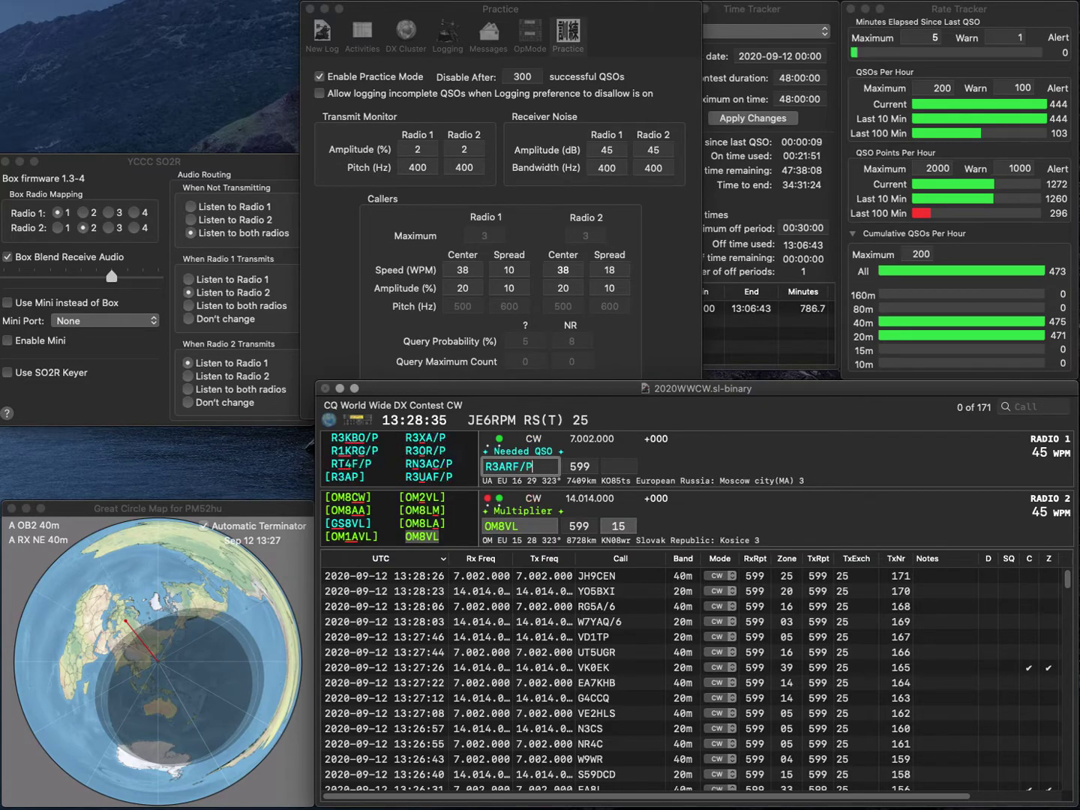
key(Left)
key(Left)
key(BackSpace)
text(U)
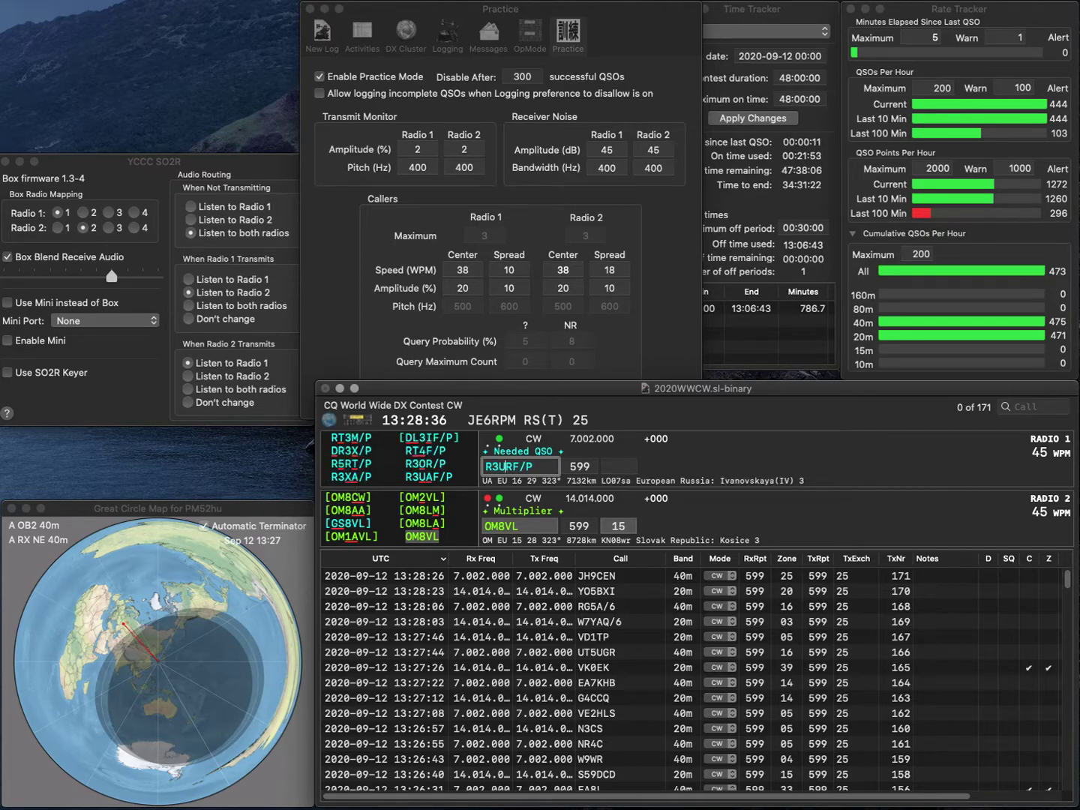
key(Return)
key(Tab)
key(Tab)
key(Up)
key(Tab)
text(A)
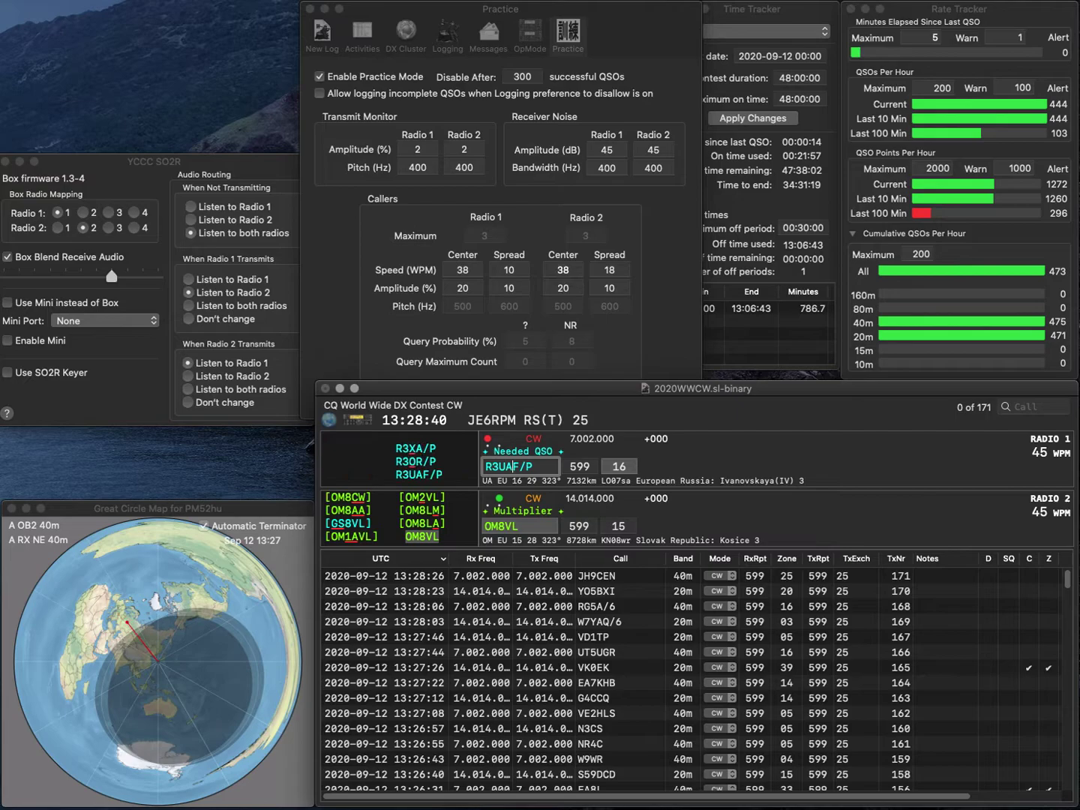
key(Delete)
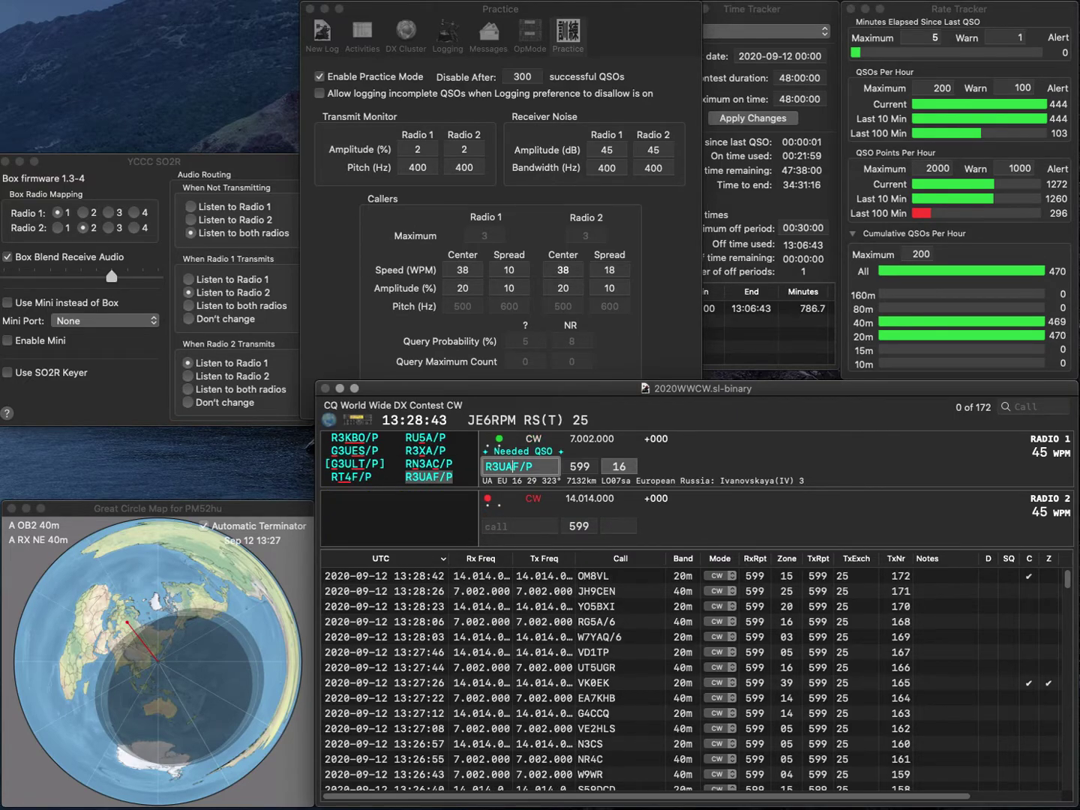
Answer HK3C on Radio 2, and log both R3UAF/P on Radio 1 and HK3C.
key(Return)
text(HK3C)
key(Return)
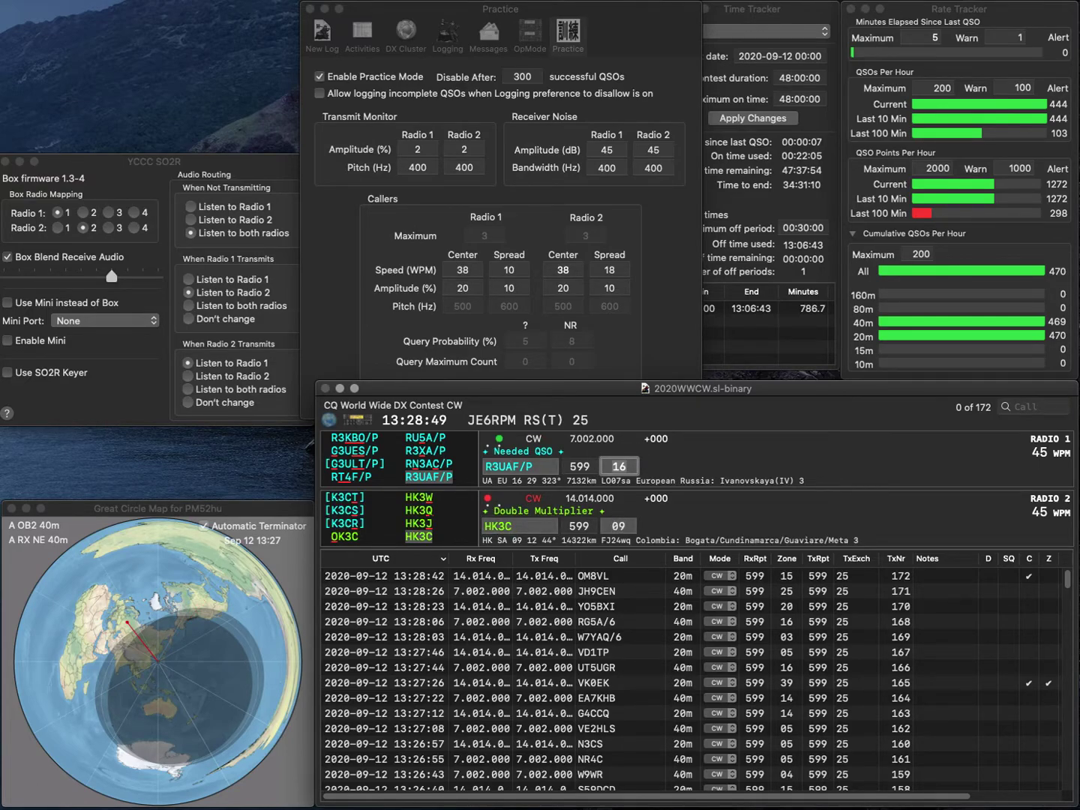
key(Return)
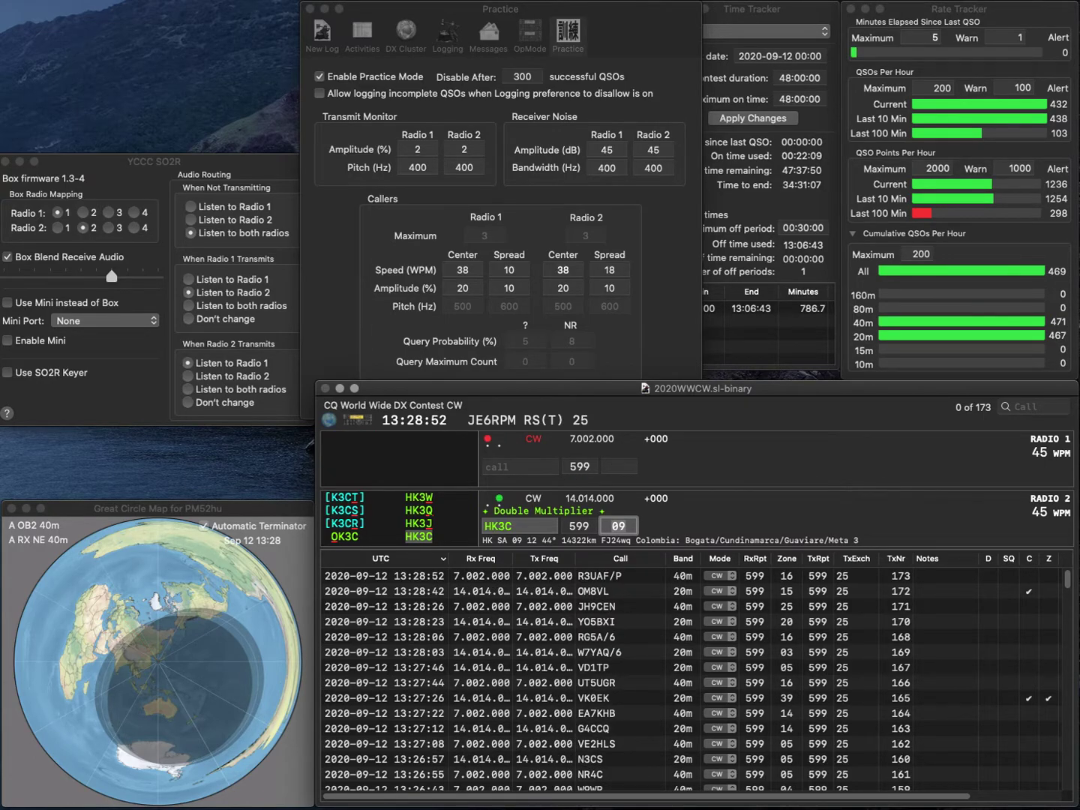
key(Return)
Enter the partial calls TG on Radio 1 and G0D on Radio 2, and send each one.
text(H)
key(BackSpace)
text(TG)
key(Return)
text(G0D)
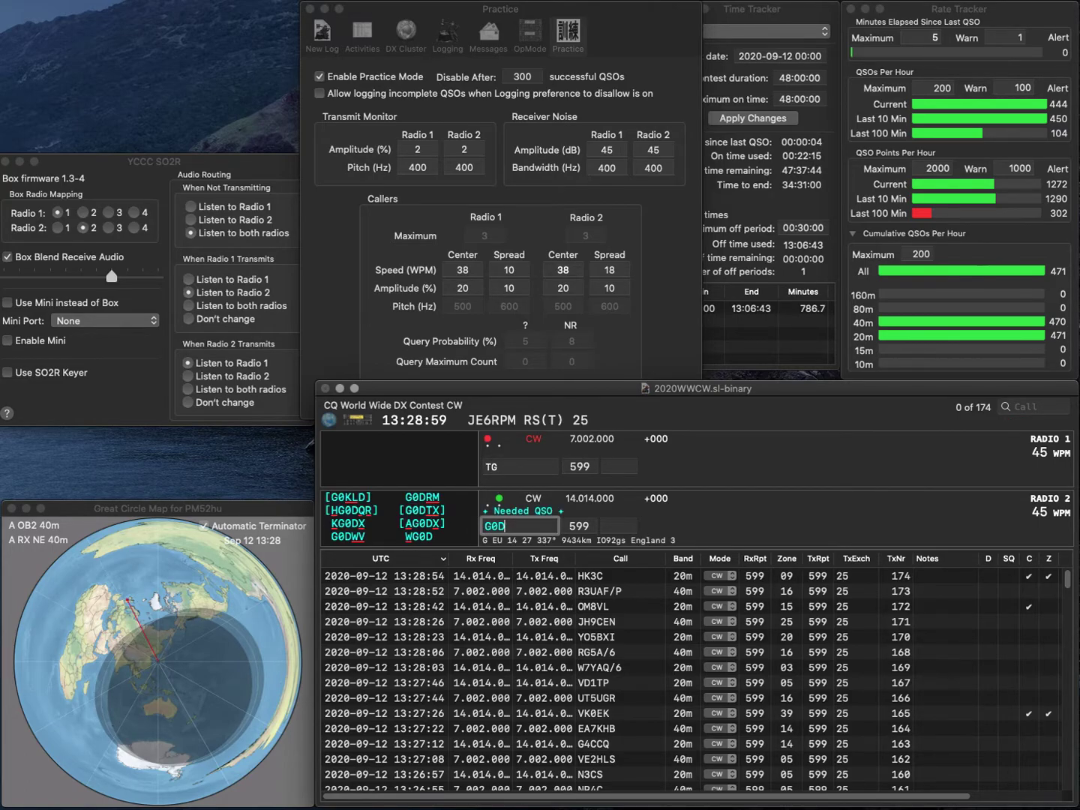
key(Return)
text(2F)
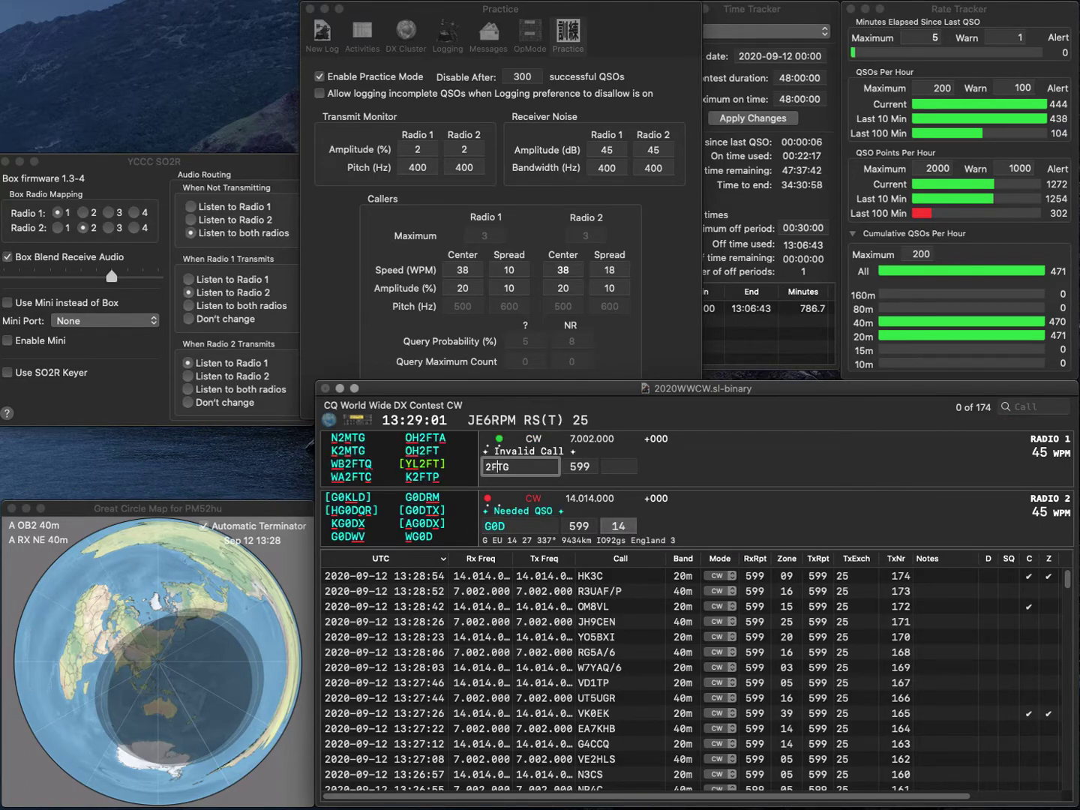
key(Delete)
key(Delete)
text(U)
key(Home)
text(W)
key(Return)
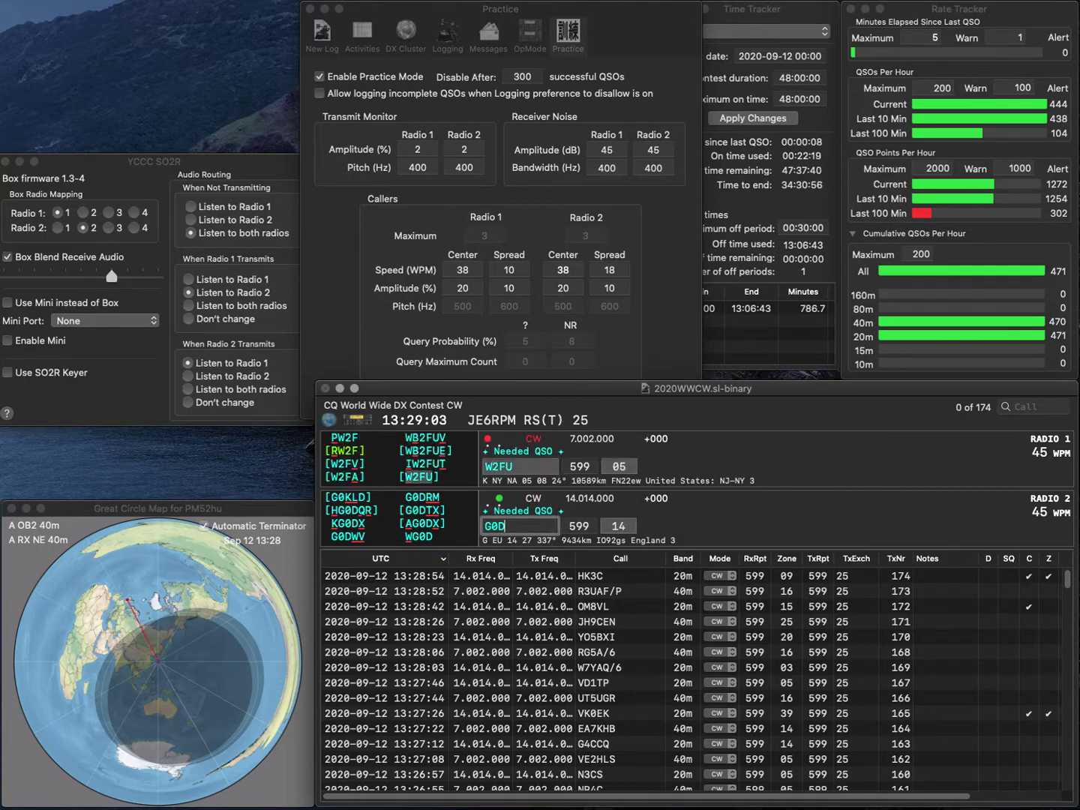
key(BackSpace)
text(BBO)
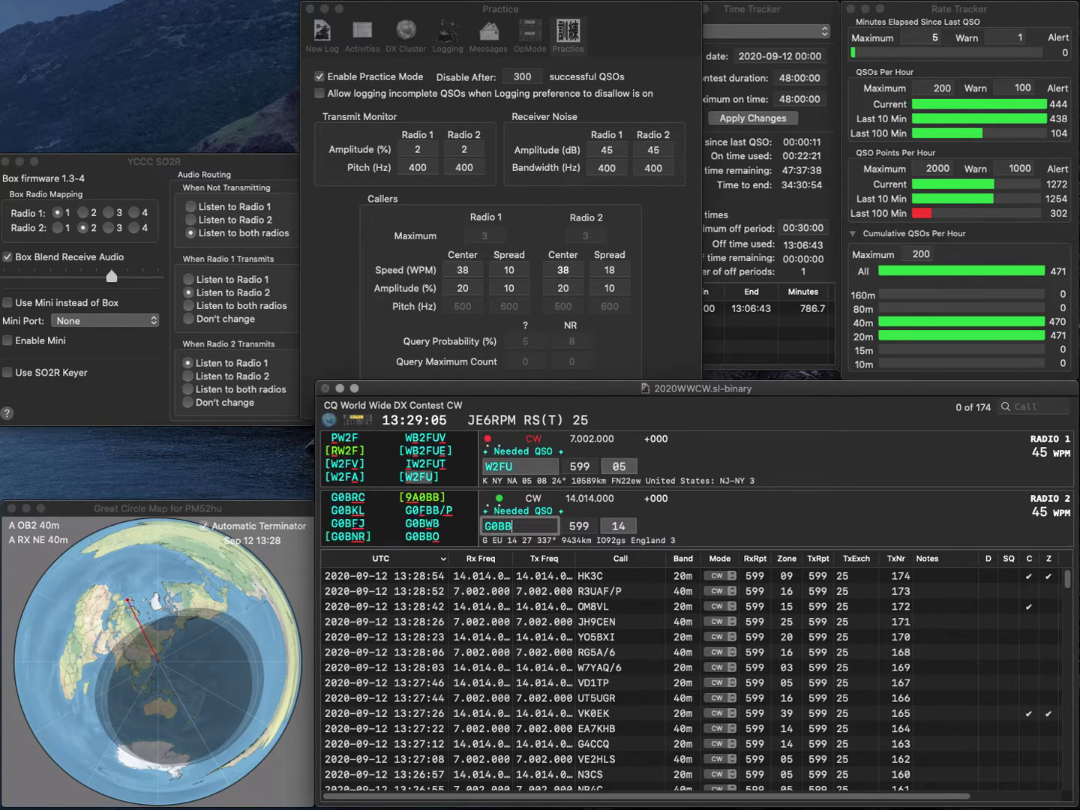
key(Return)
key(Tab)
key(Tab)
key(Return)
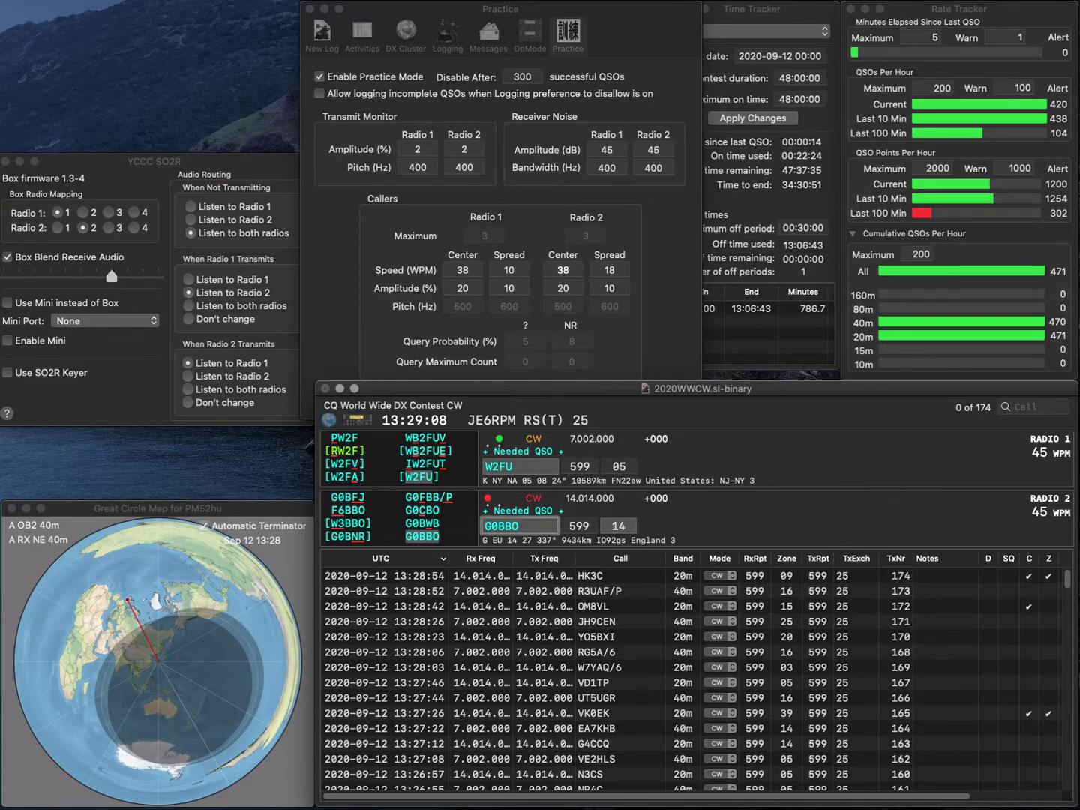
key(Tab)
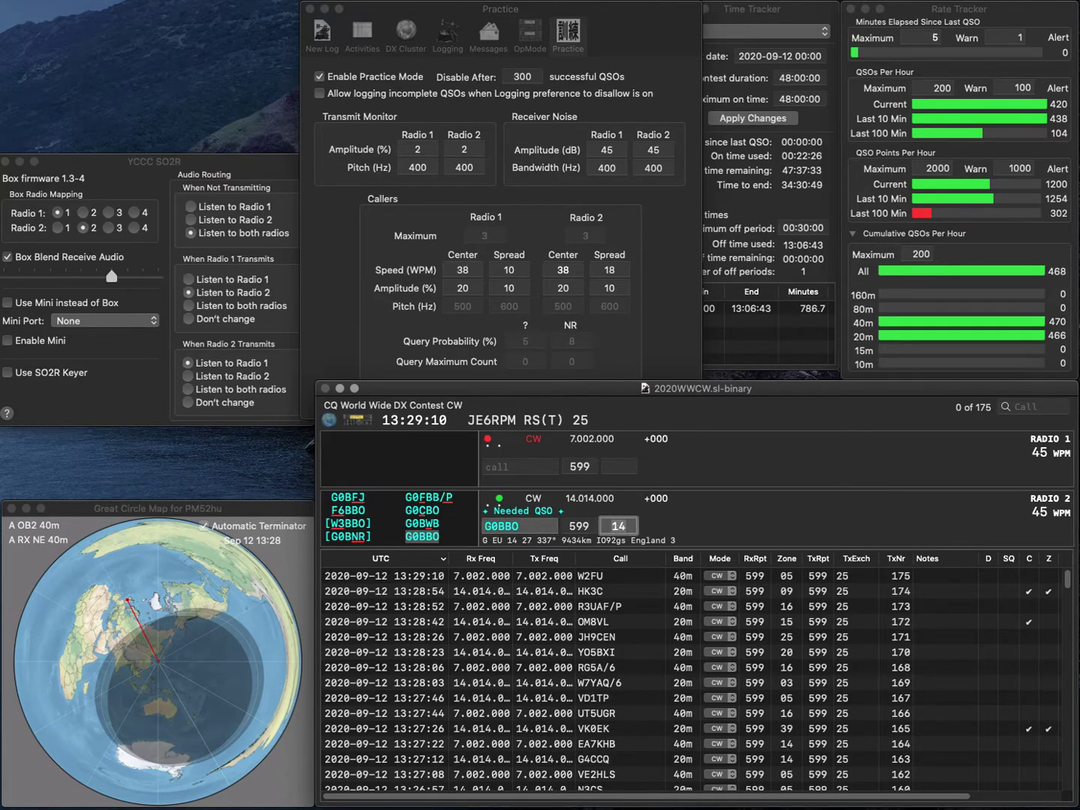
key(Return)
key(BackSpace)
text(SP2TQQ)
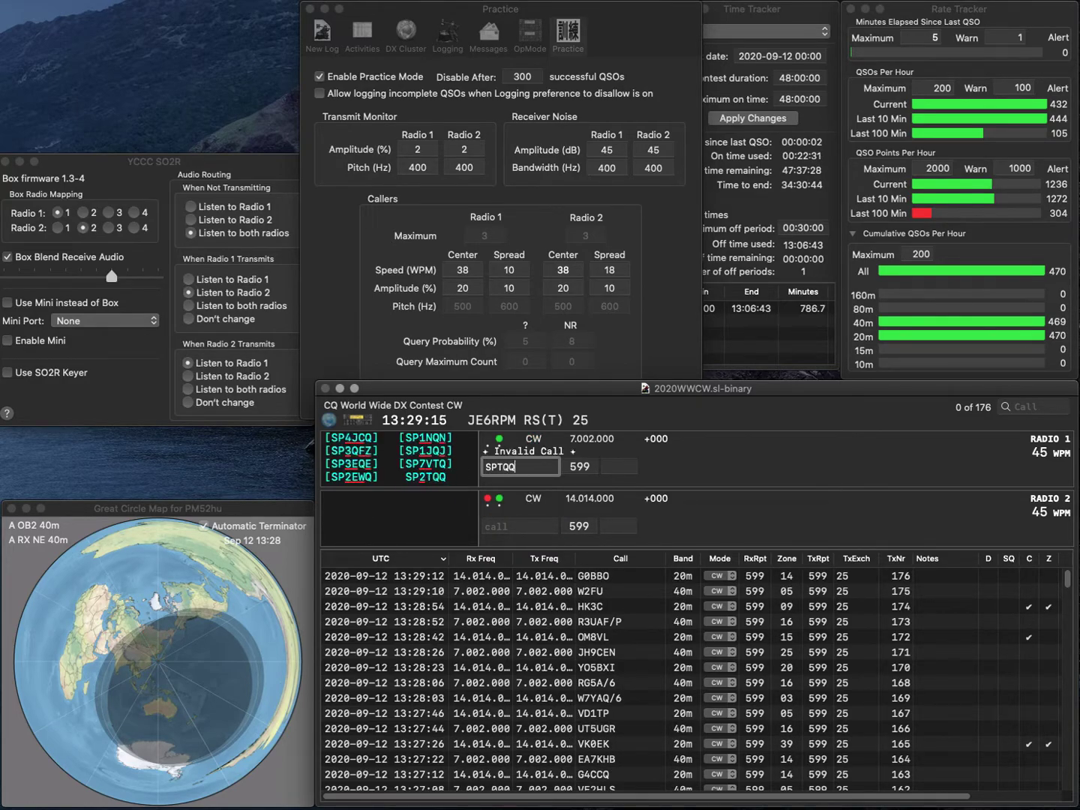
key(Left)
key(Left)
key(Left)
text(2)
key(Return)
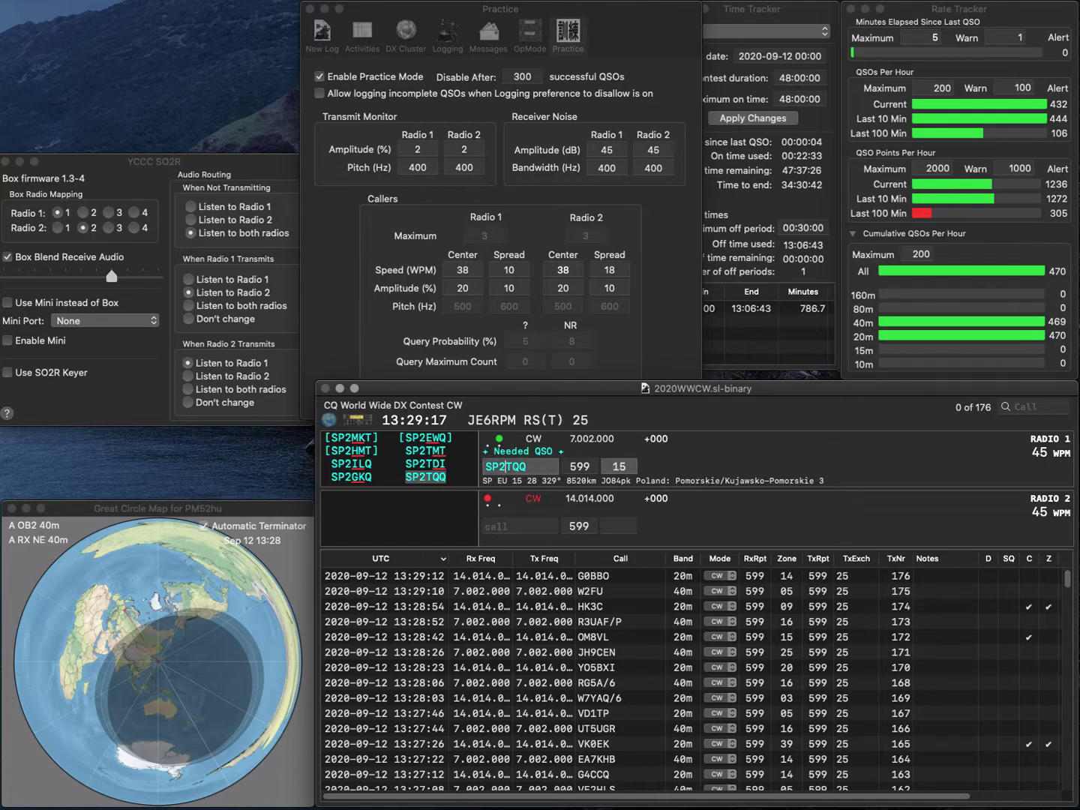
text(WA)
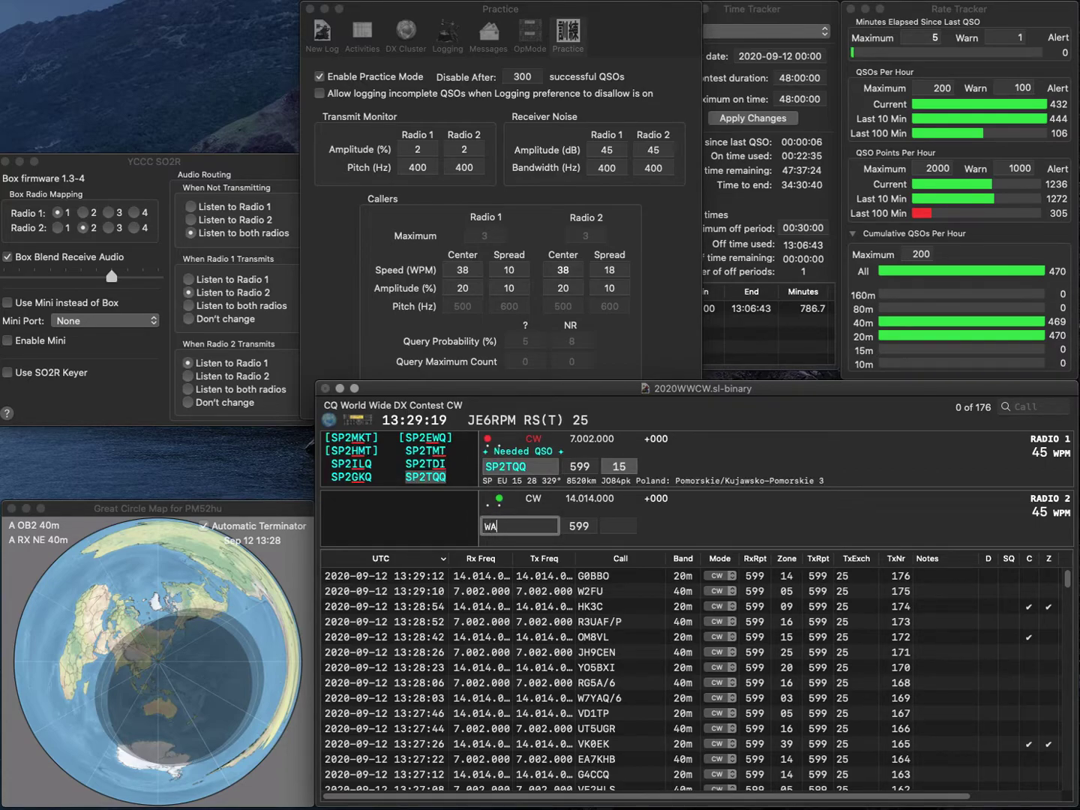
text(3YYL)
key(Return)
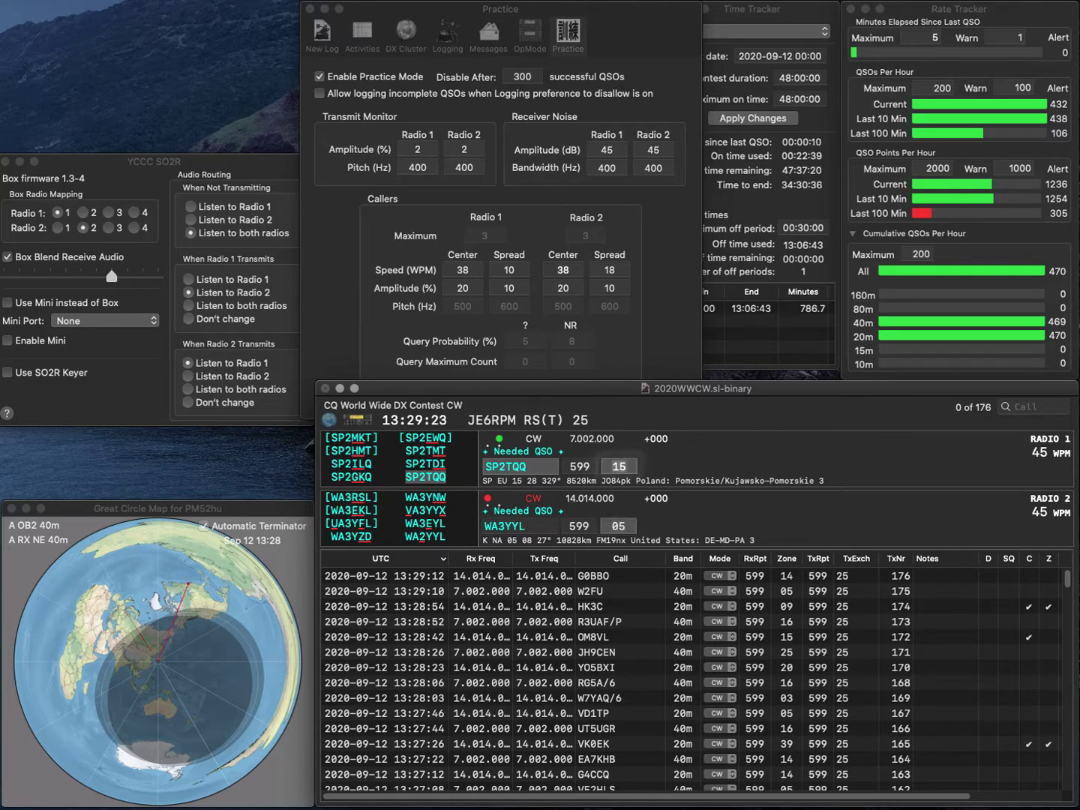
key(Return)
key(Right)
key(Right)
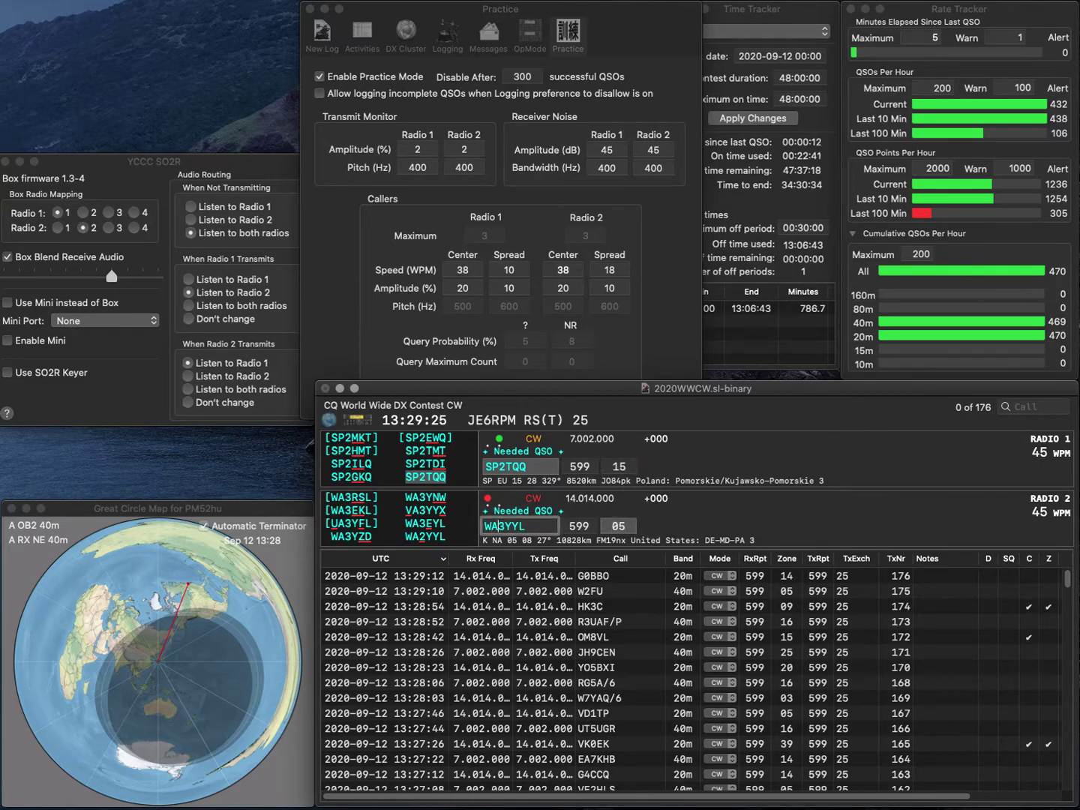
key(BackSpace)
text(2)
key(Return)
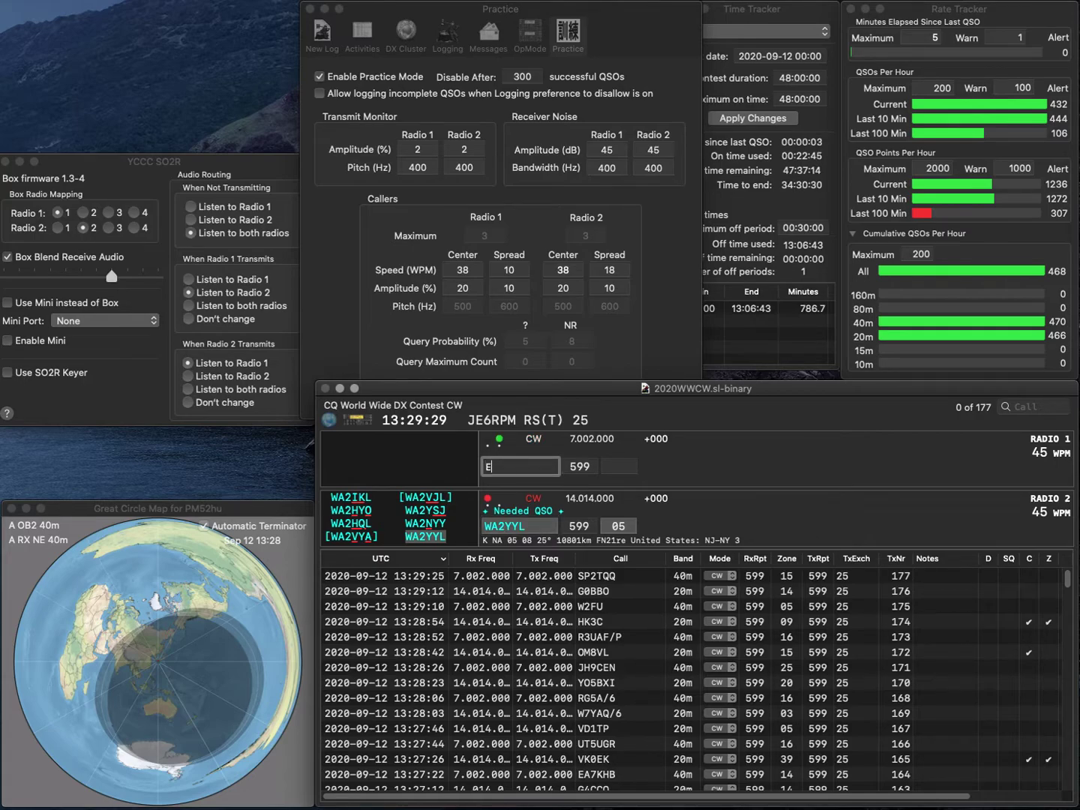
Replace the Radio 1 entry with the partial call VE6 and send it, and log WA2YYL on Radio 2.
key(BackSpace)
key(BackSpace)
text(V6)
key(BackSpace)
text(E6)
key(Return)
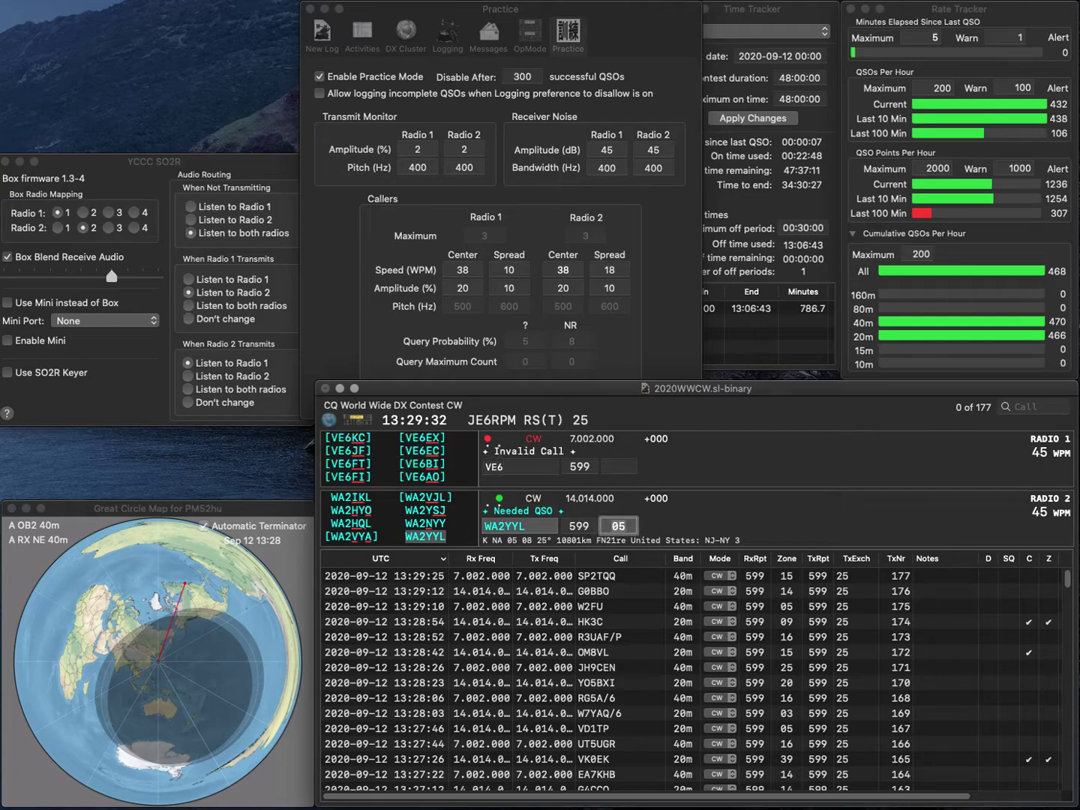
key(Return)
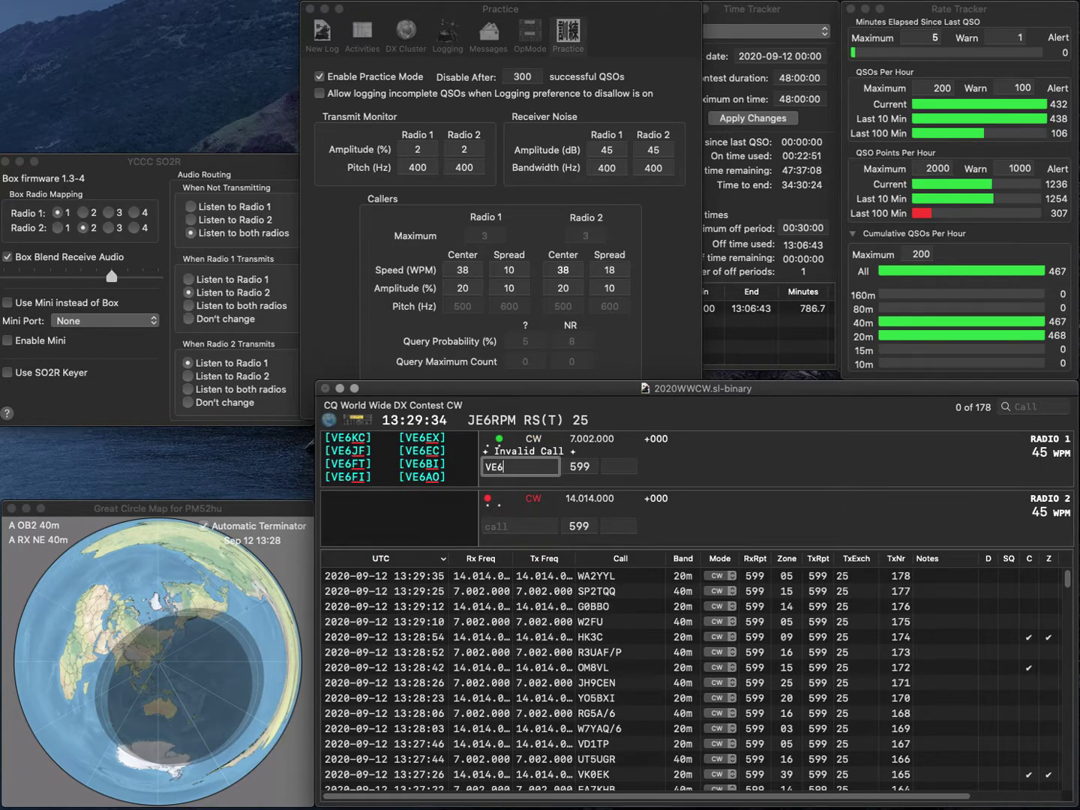
text(RF)
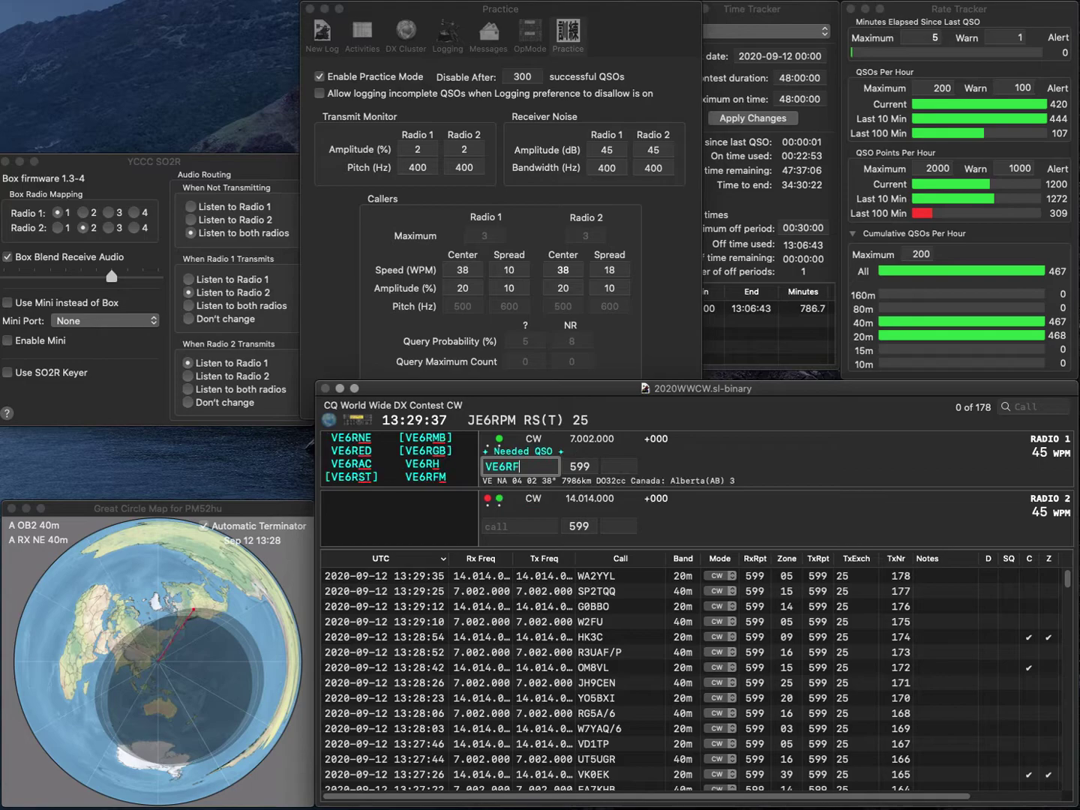
text(M)
key(Return)
text(YB1IM)
key(Return)
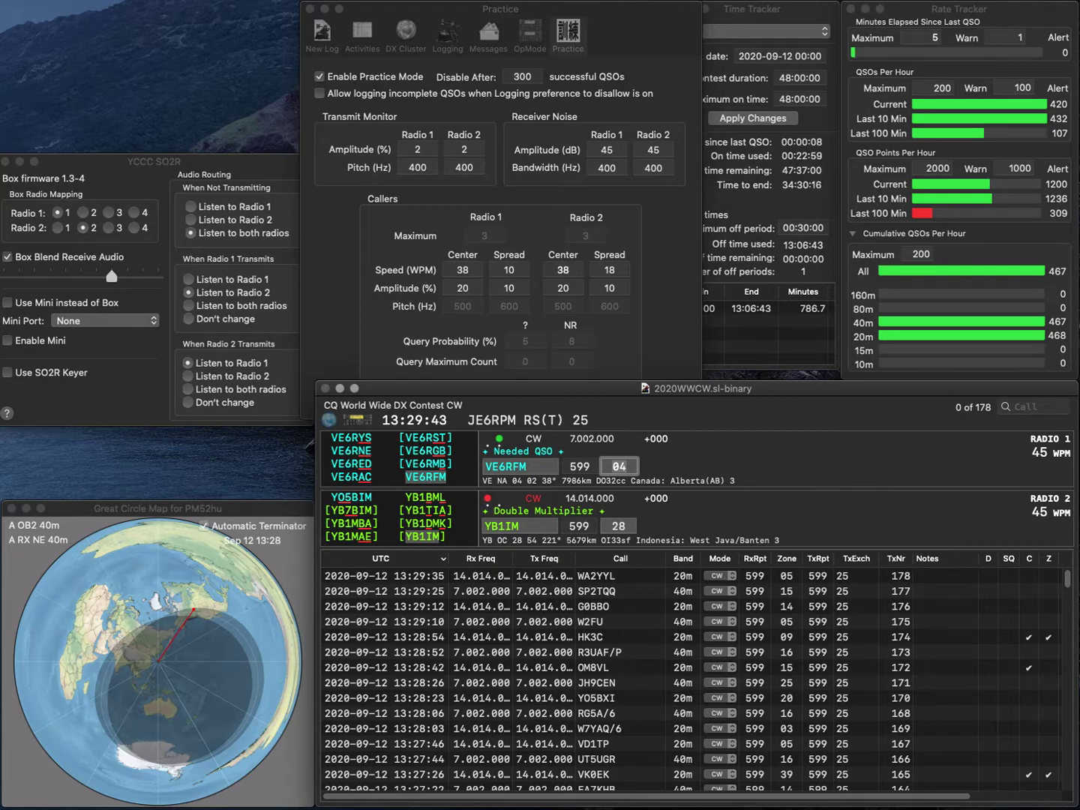
key(Return)
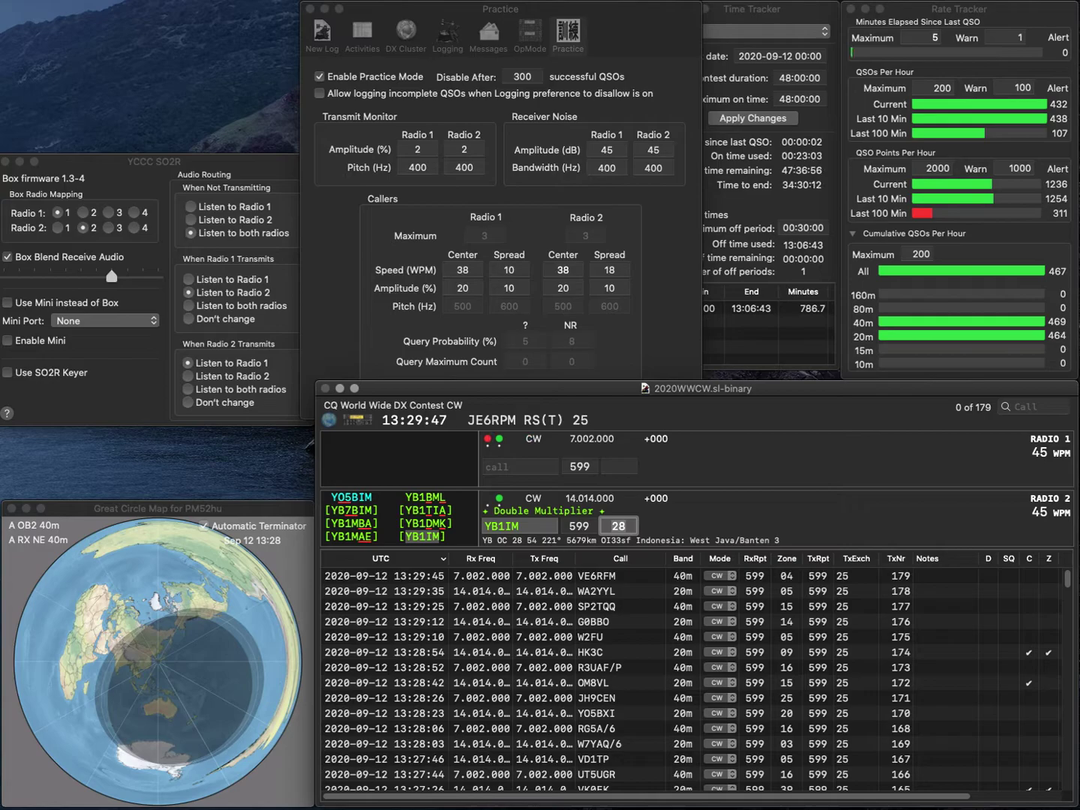
key(Return)
Answer R6BJR on Radio 1, and send the partial call PA on Radio 2.
text(R6B)
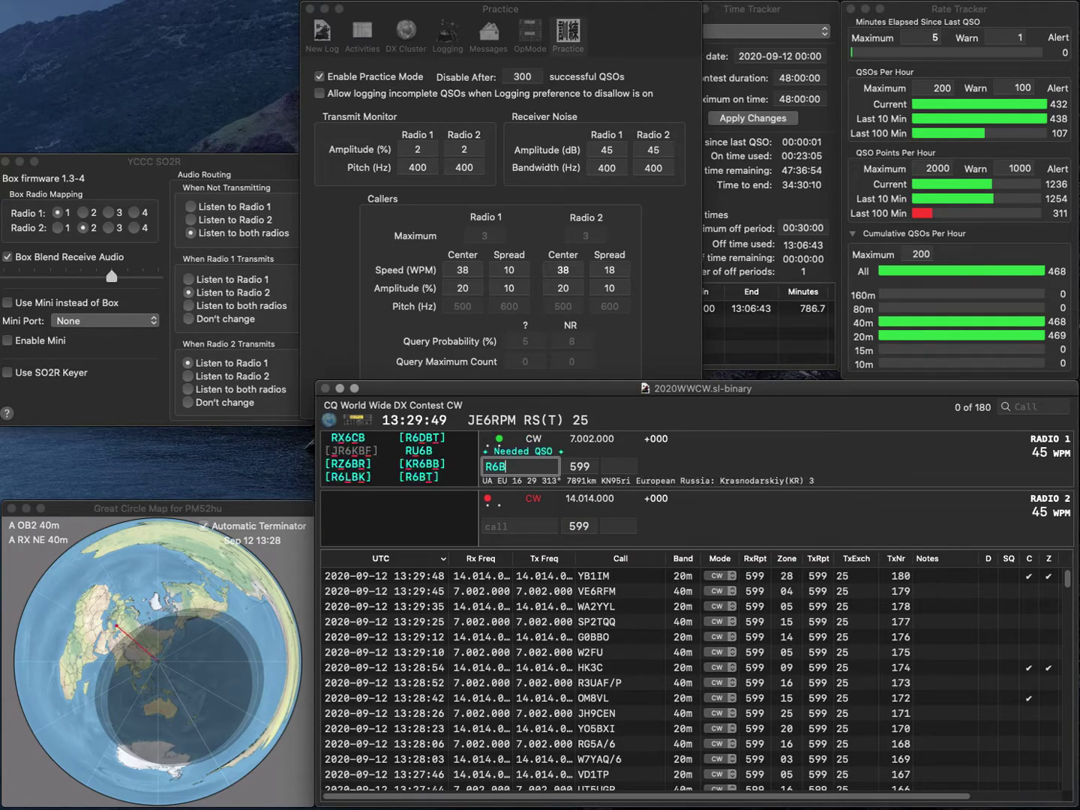
text(JR)
key(Return)
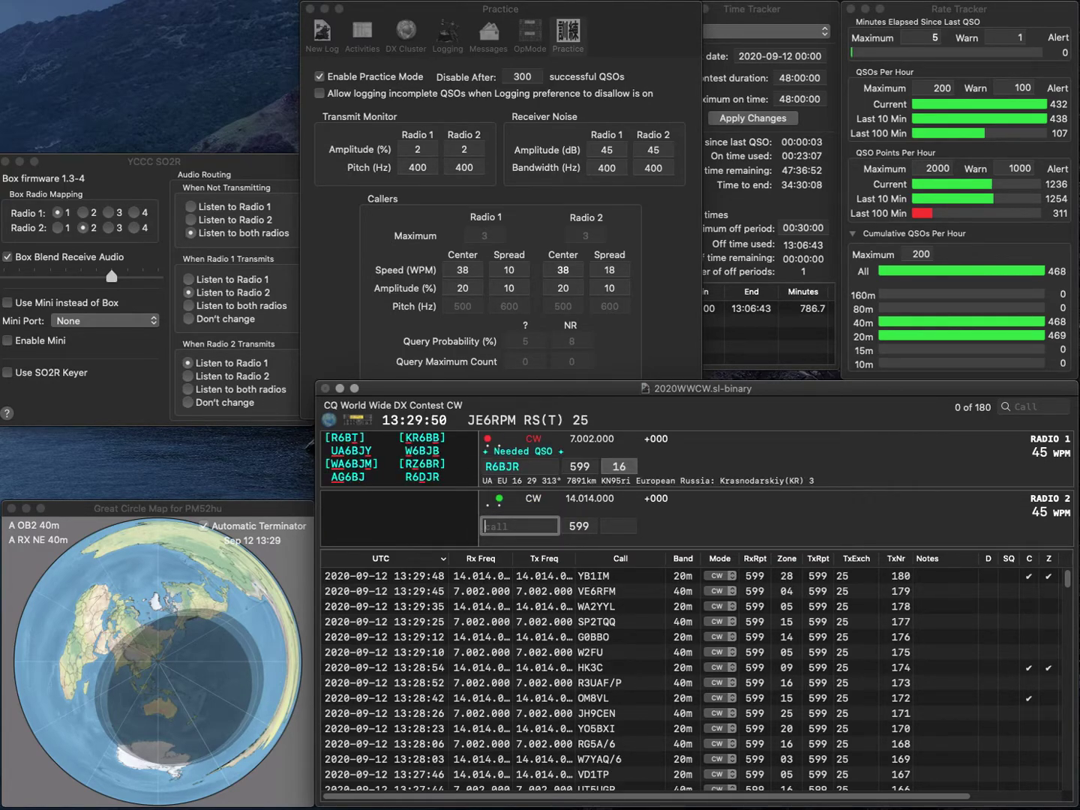
text(PA)
key(Return)
Correct the Radio 1 call to R6DJR and send the reply again.
key(Left)
key(Left)
key(BackSpace)
text(D)
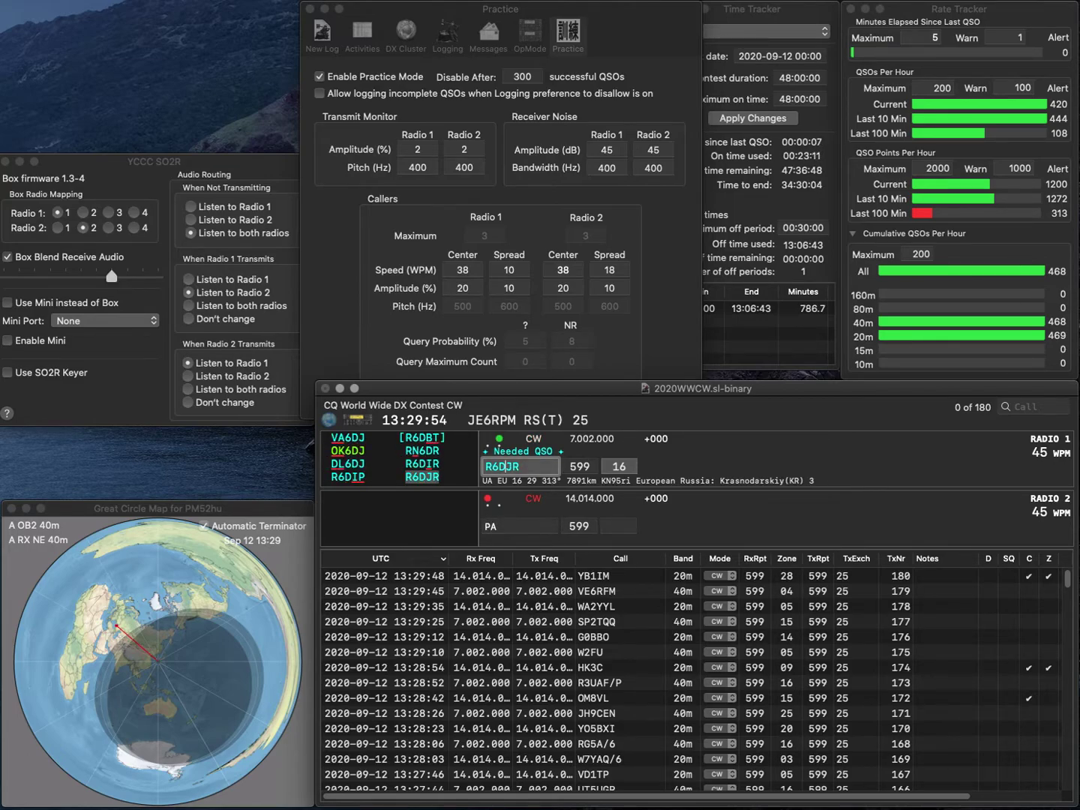
key(Return)
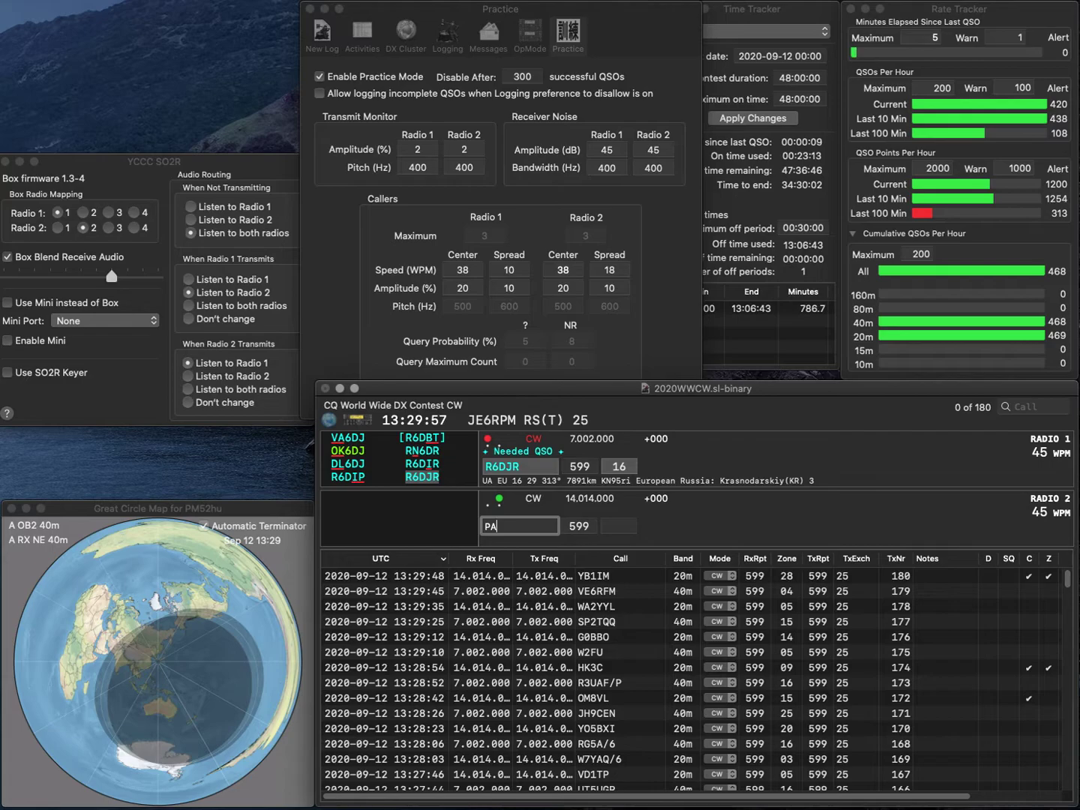
text(5KT)
key(Tab)
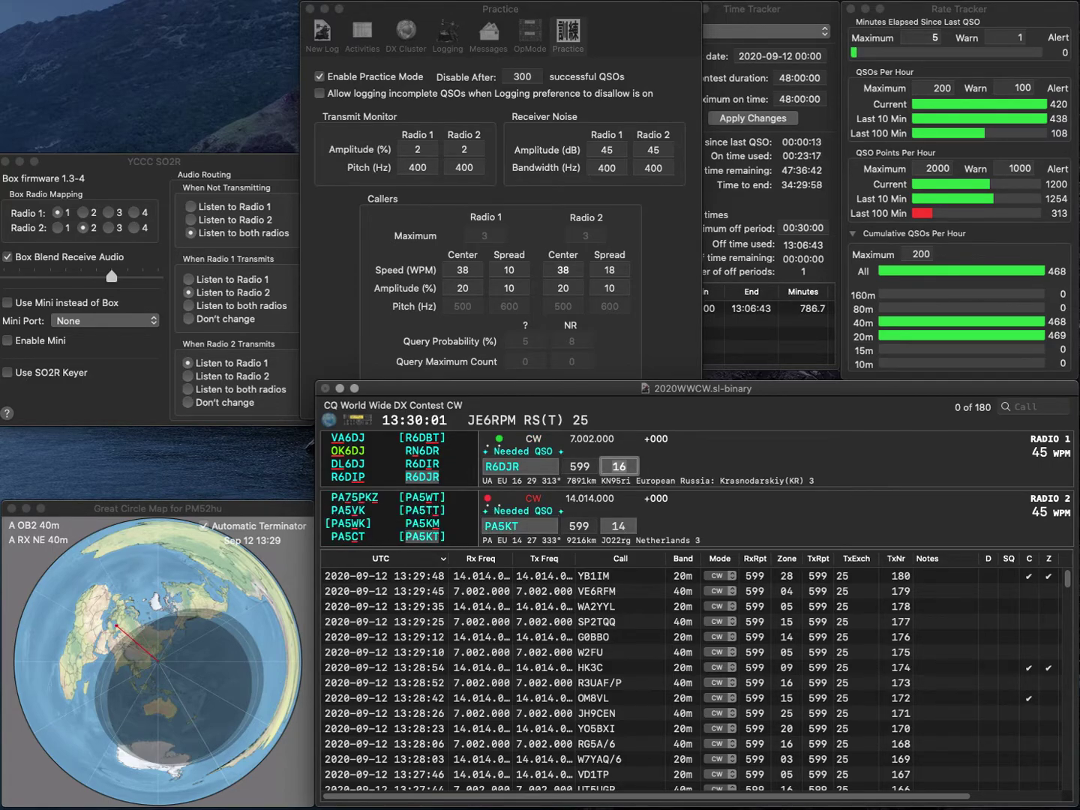
key(Return)
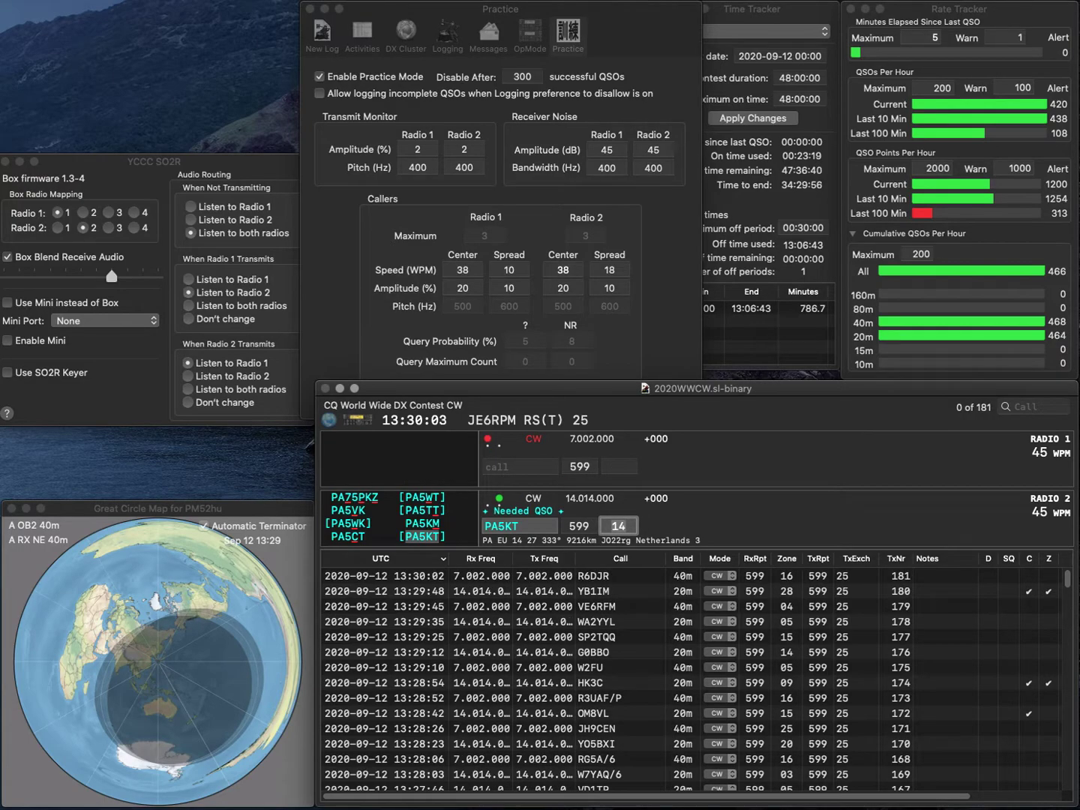
key(Return)
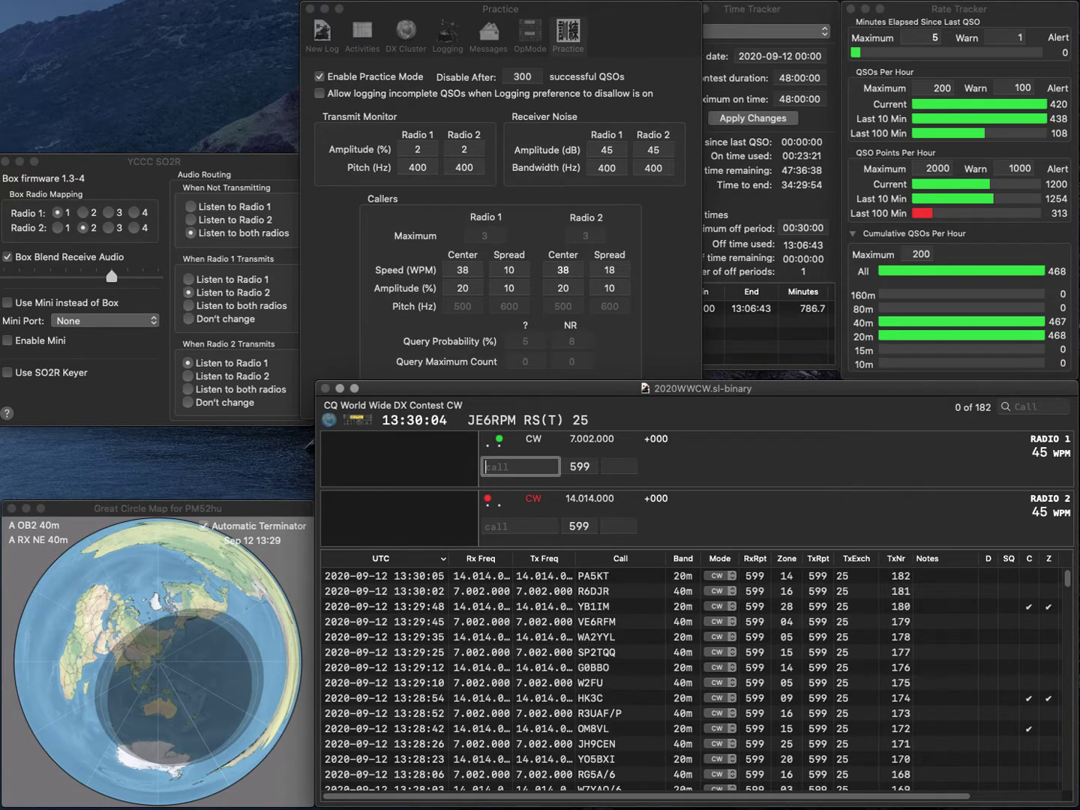
Send the partial calls DL0P on Radio 1 and AT on Radio 2.
text(DL0P)
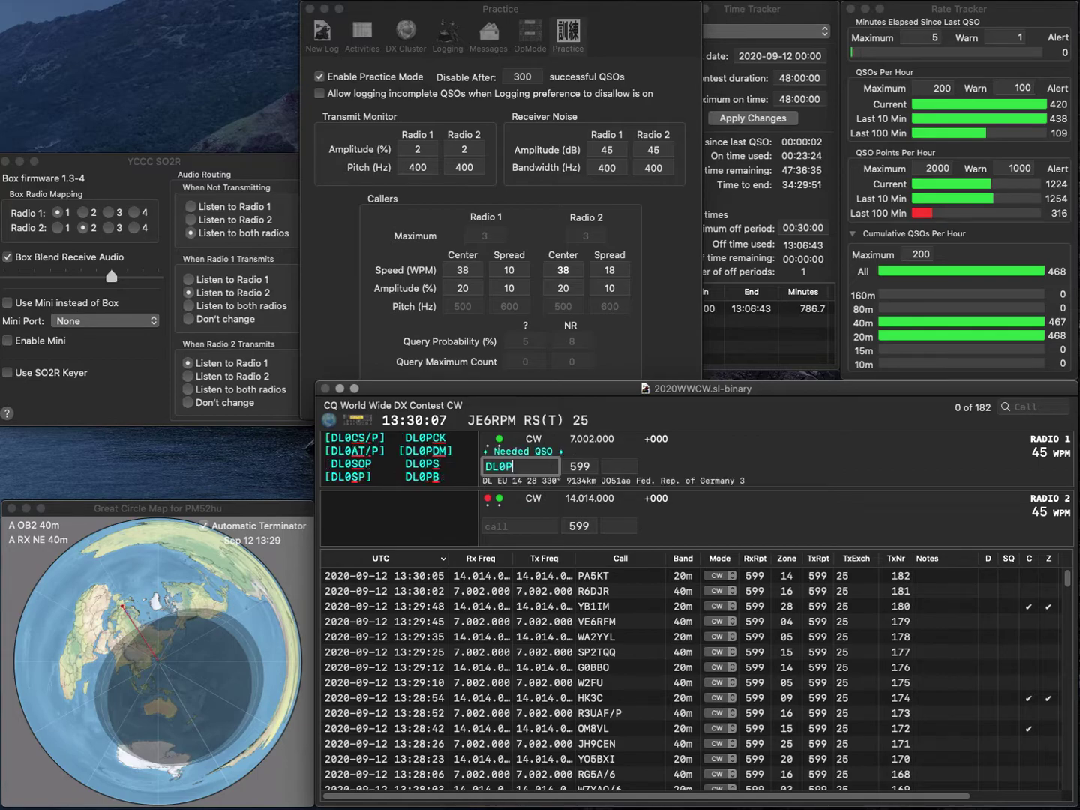
key(Return)
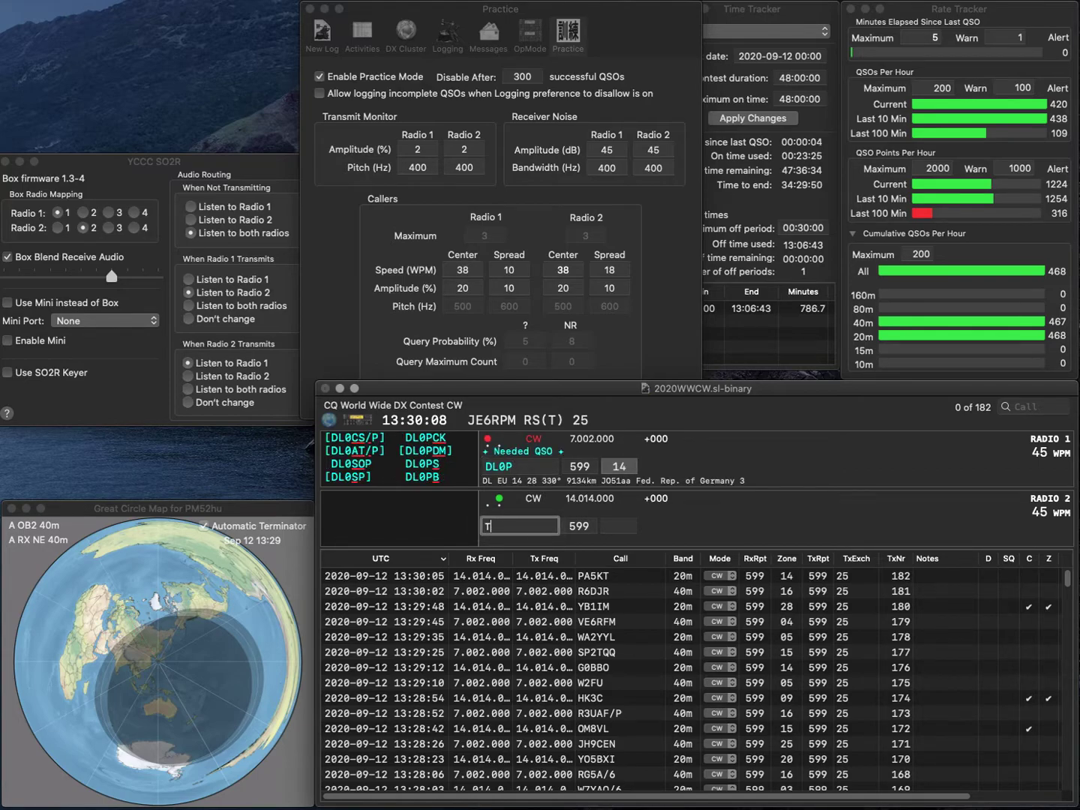
text(T)
key(BackSpace)
text(AT)
key(Return)
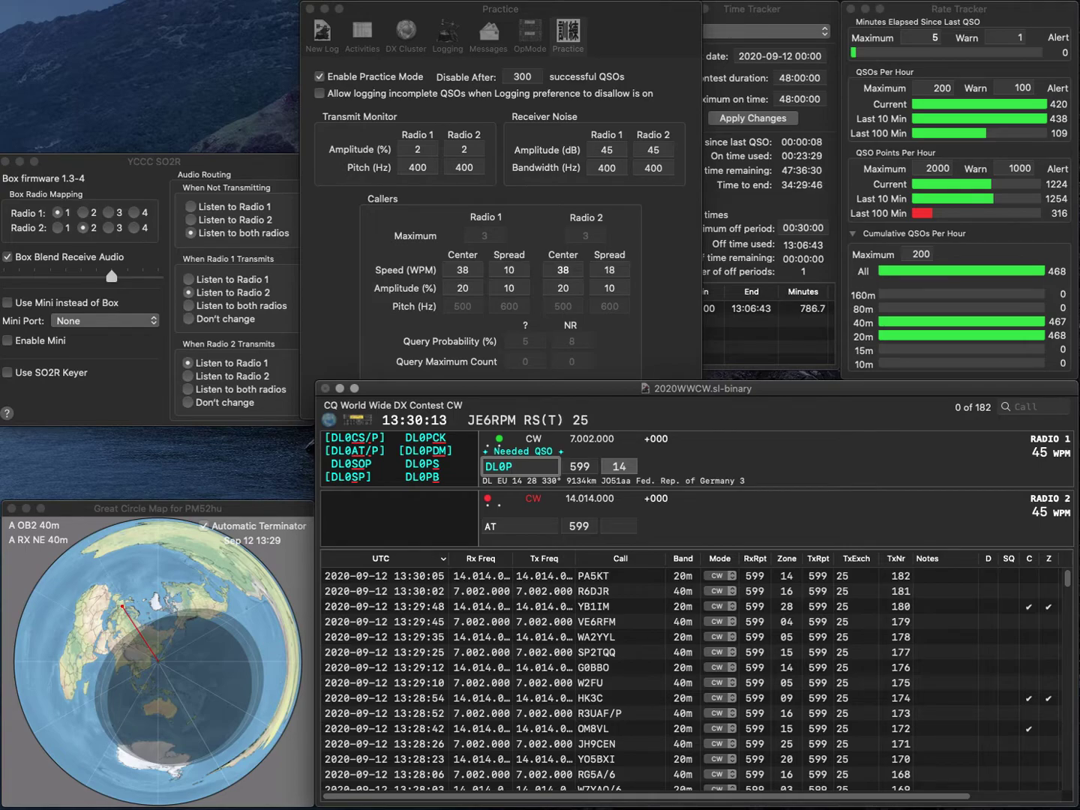
text(Y)
key(BackSpace)
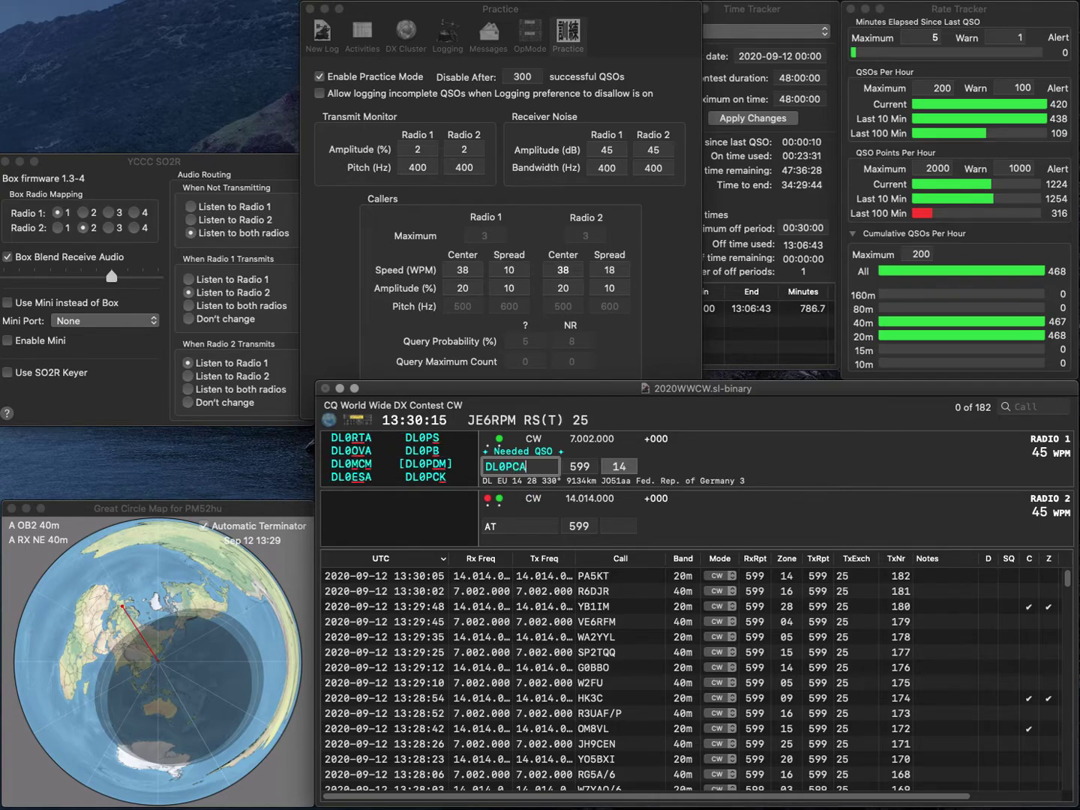
text(KA)
key(Return)
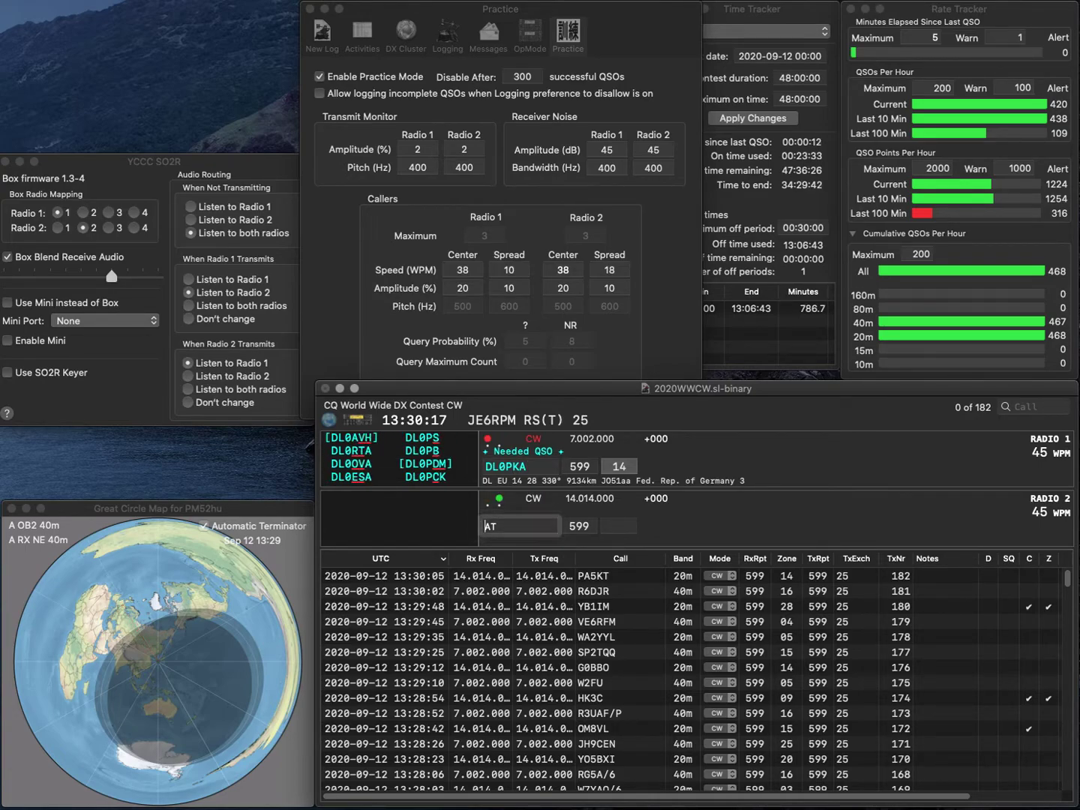
text(JA8E)
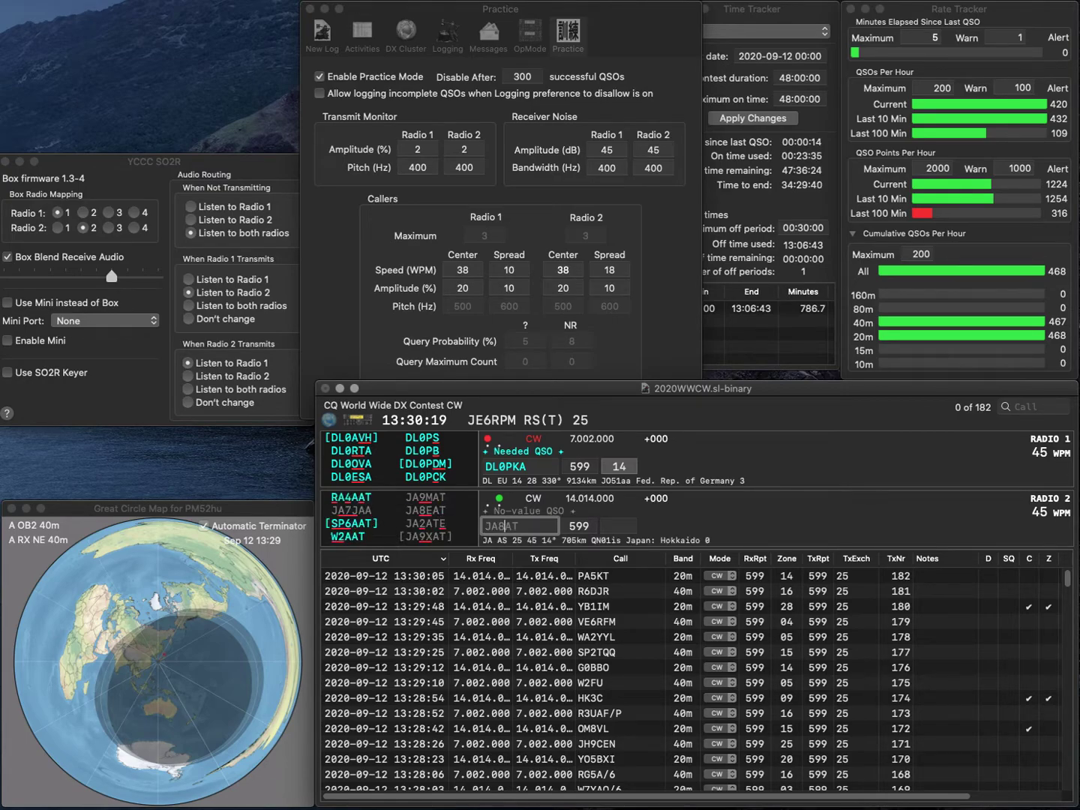
key(Return)
key(BackSpace)
key(BackSpace)
key(BackSpace)
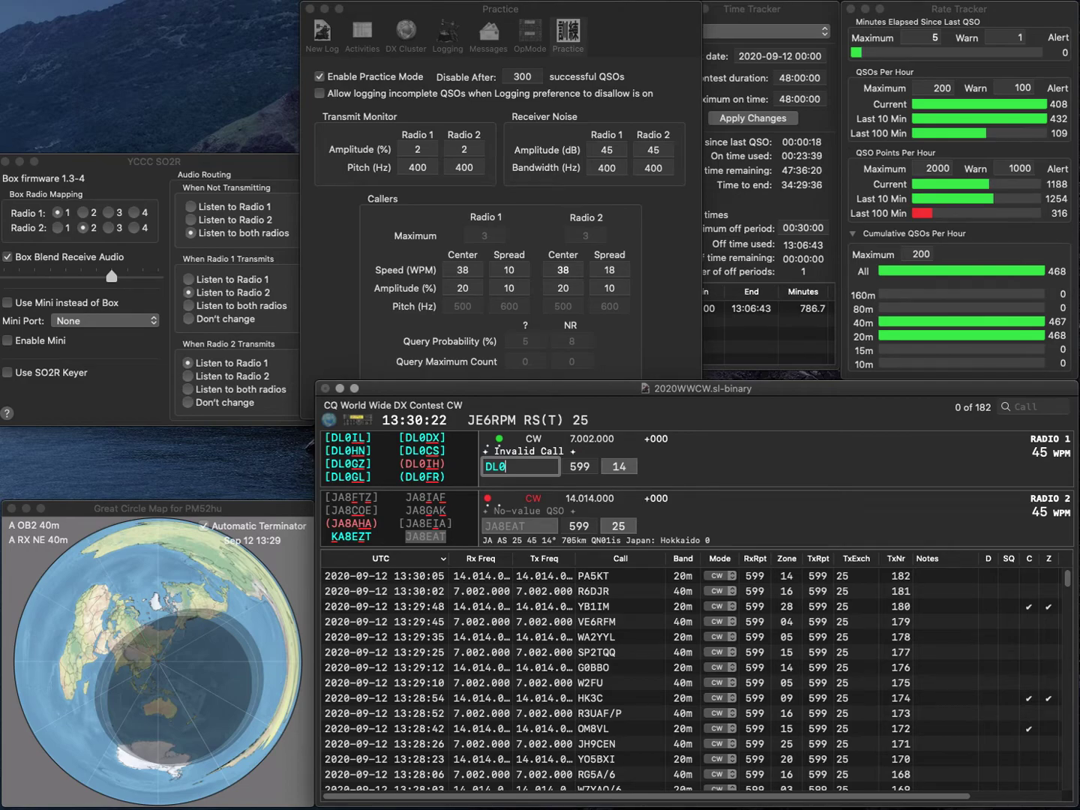
text(PCK)
key(Return)
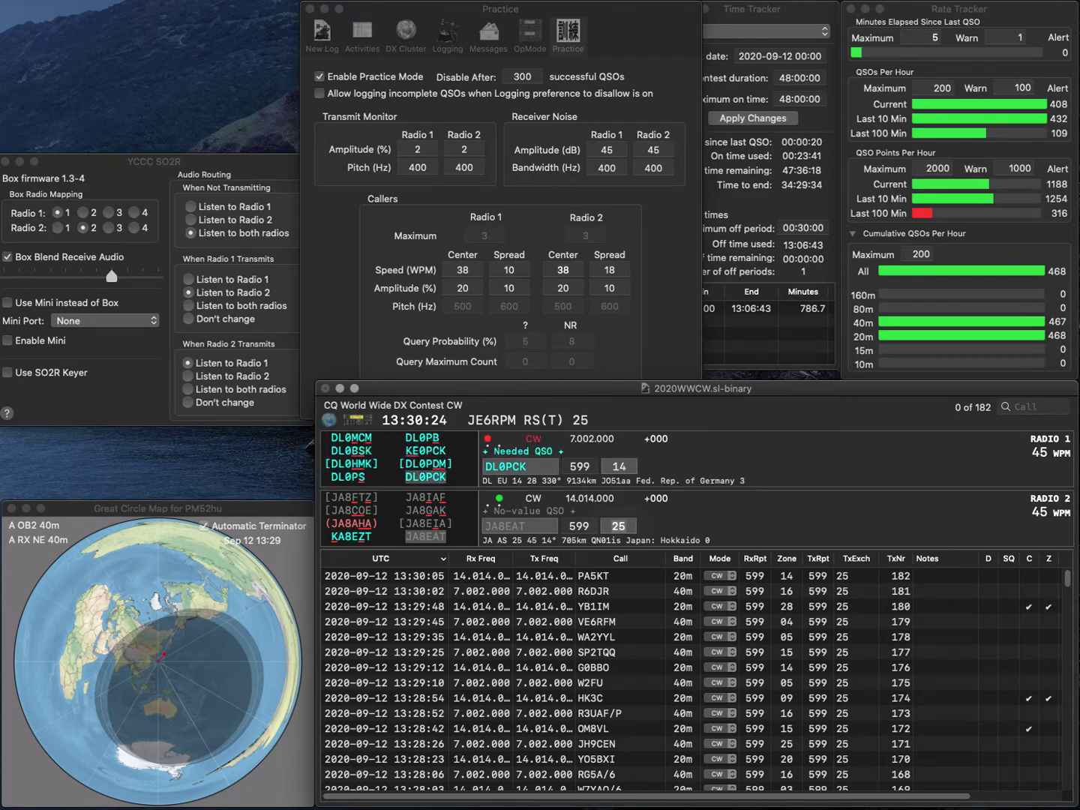
key(Return)
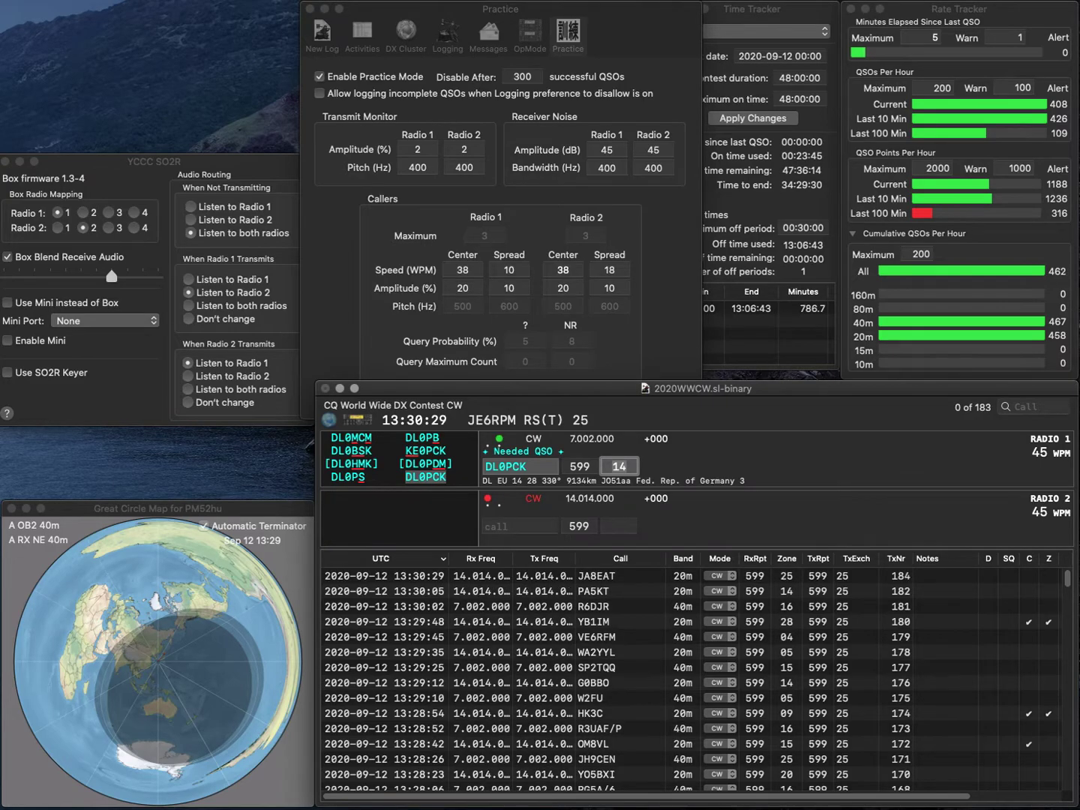
key(Return)
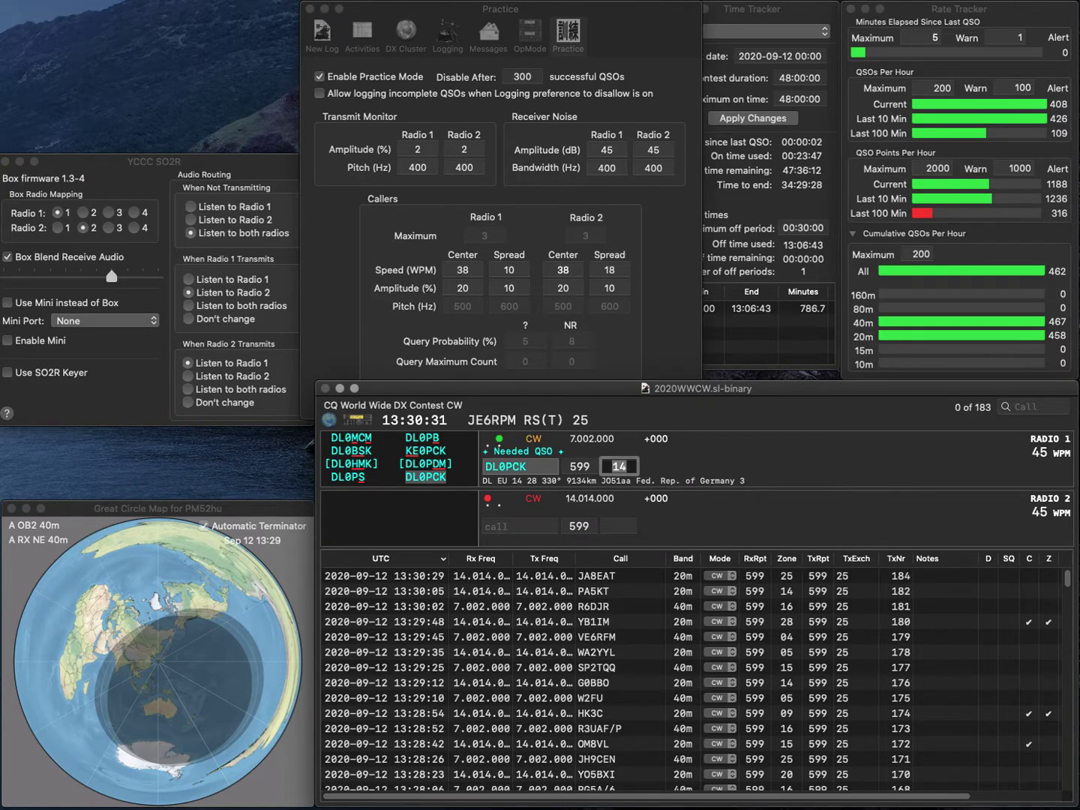
Answer HL3EPH on Radio 2 and SP2LNW on Radio 1, and log both contacts.
text(HL3EPH)
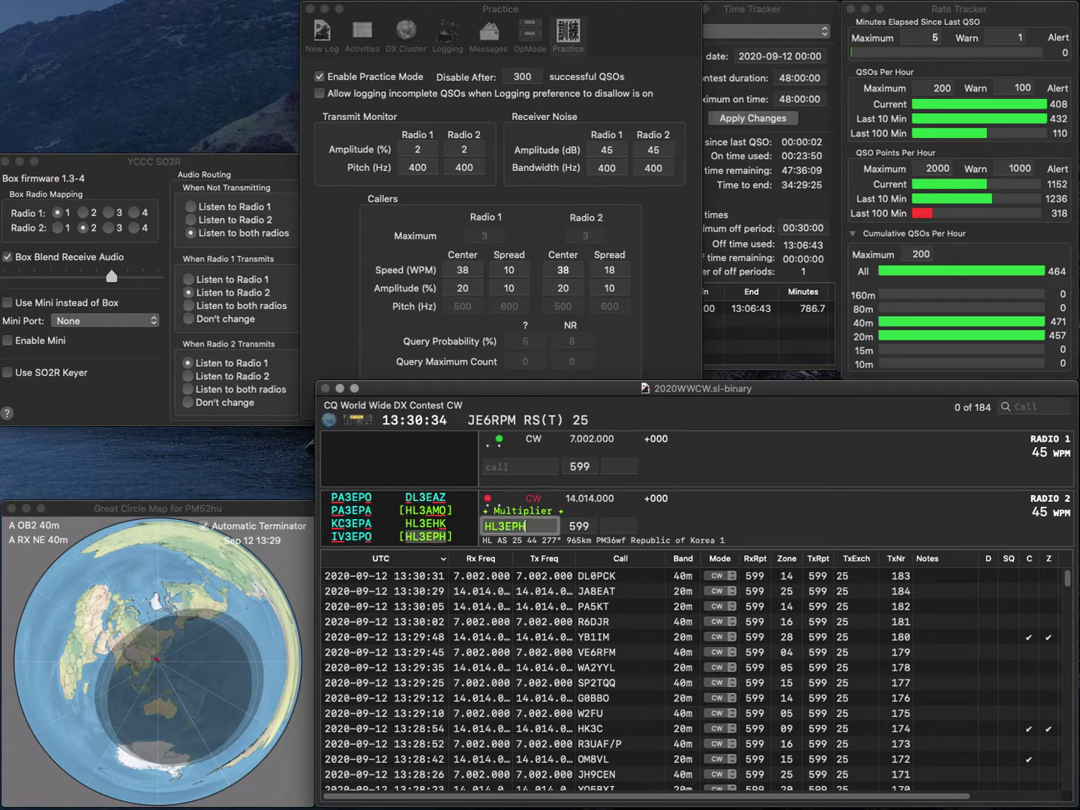
key(Return)
text(SP)
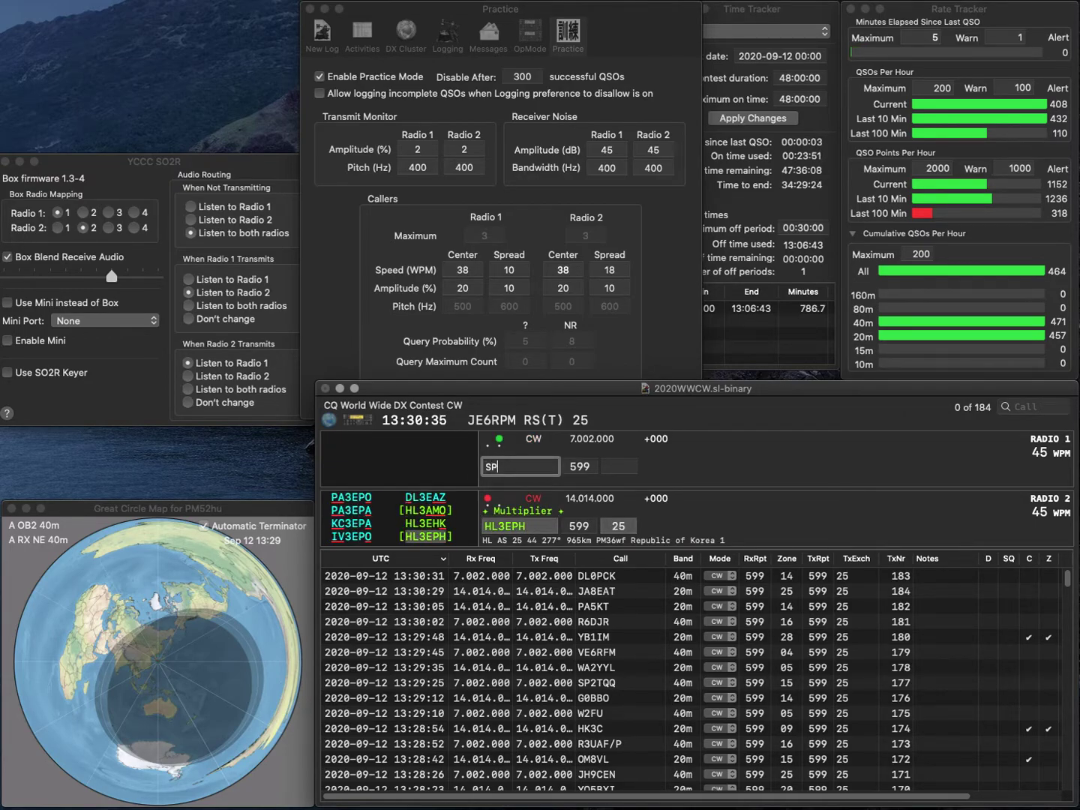
text(2LNW)
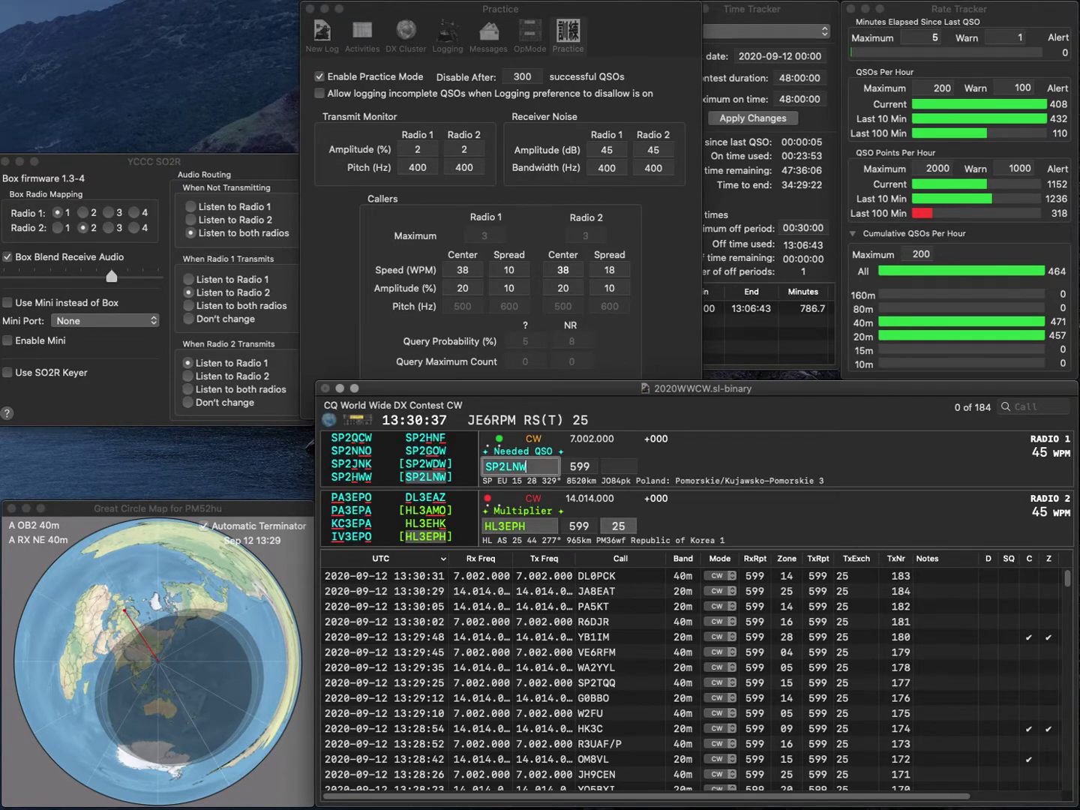
key(Return)
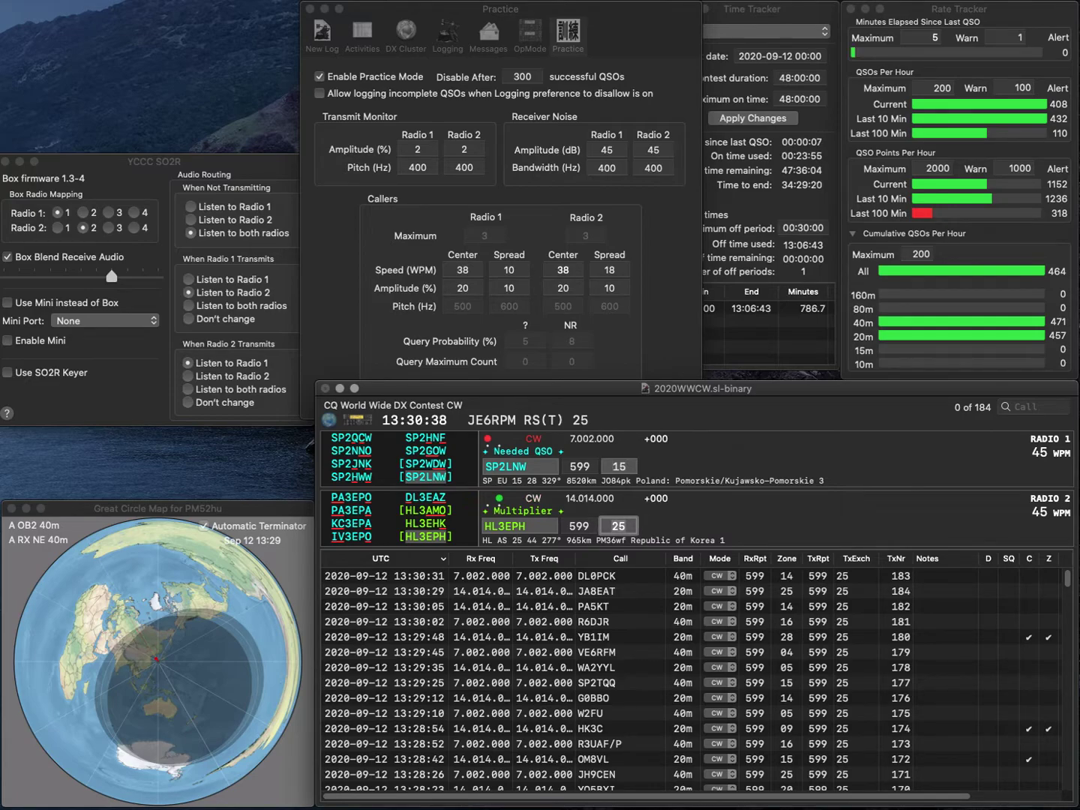
key(Return)
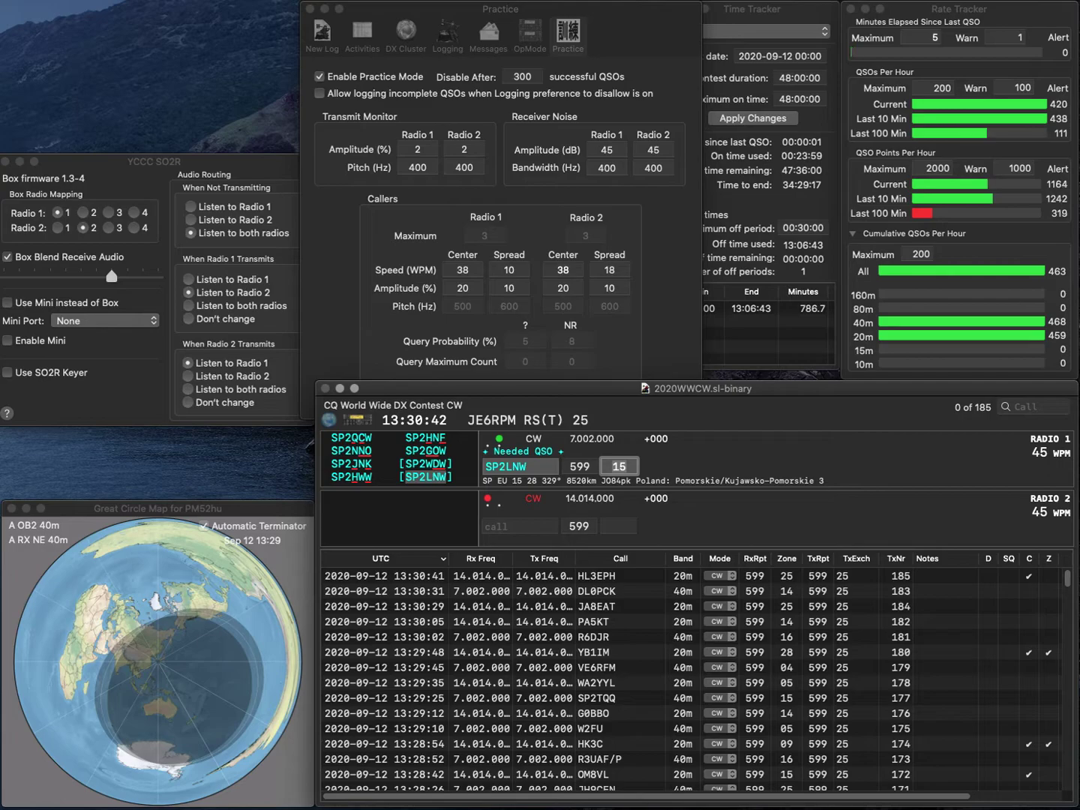
key(Return)
Answer 9A7Z on Radio 2, and send the partial call VR on Radio 1.
click(496, 524)
text(9A)
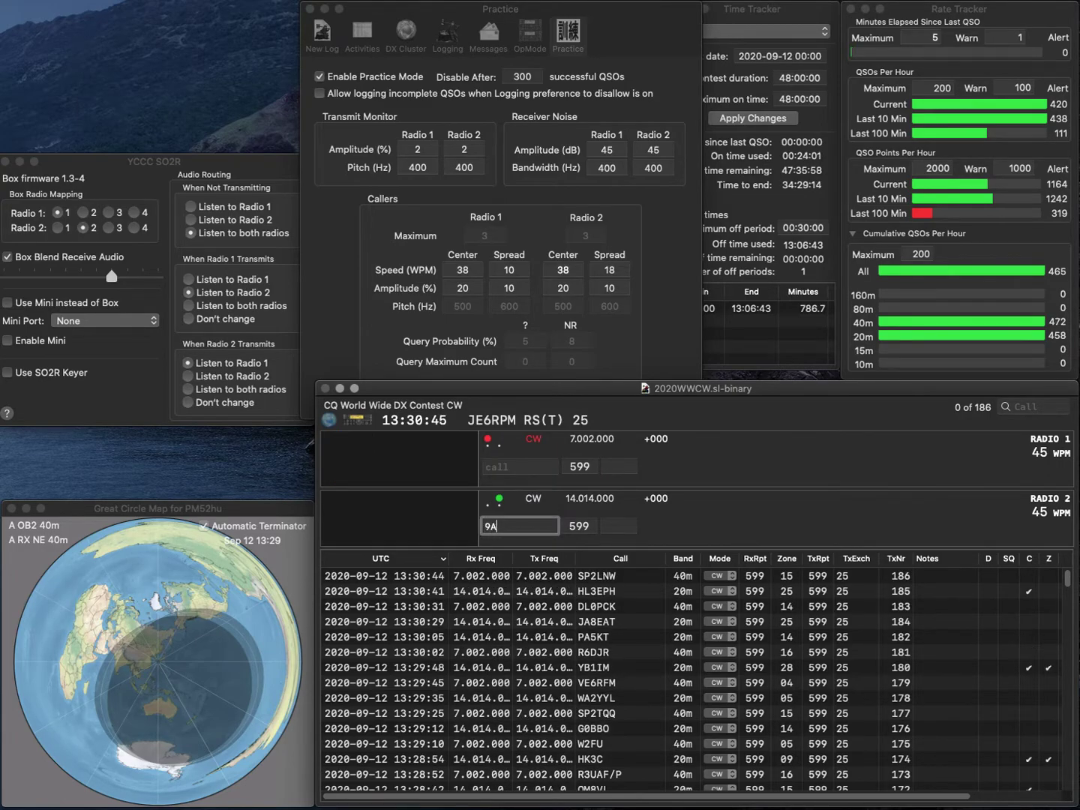
text(7Z)
key(Return)
text(VR)
key(Return)
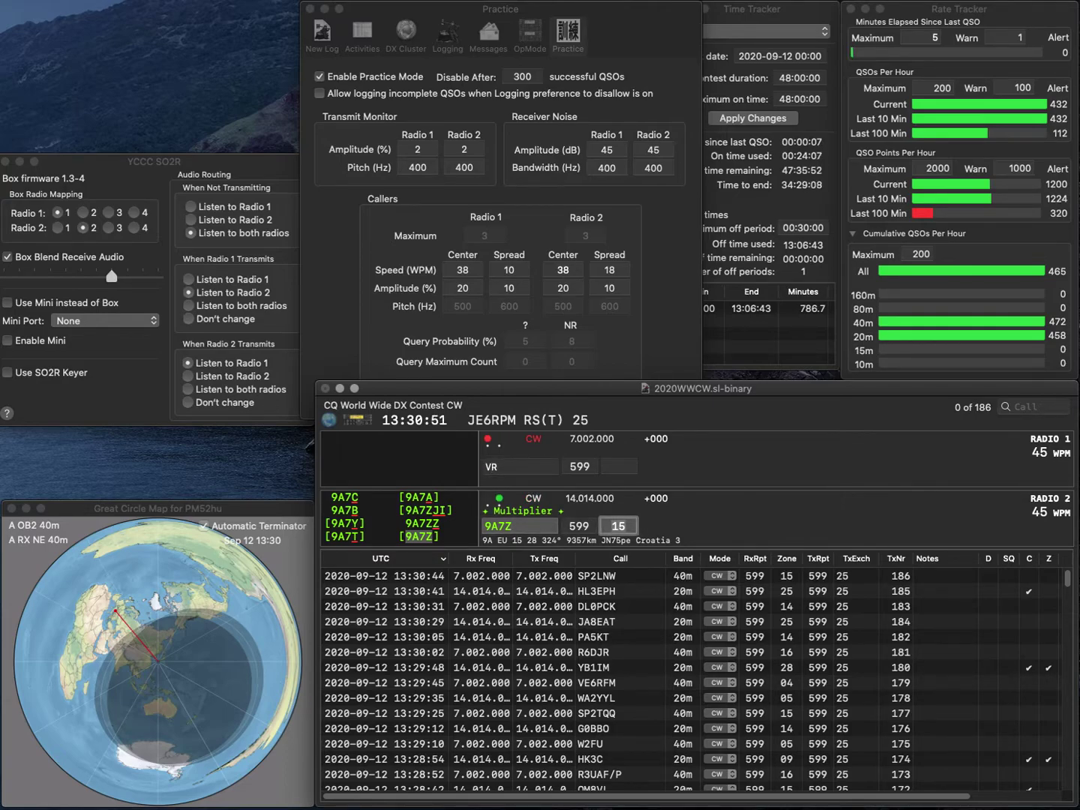
Log 9A7Z on Radio 2, and answer Radio 1 with the completed call VR2XAN.
key(Return)
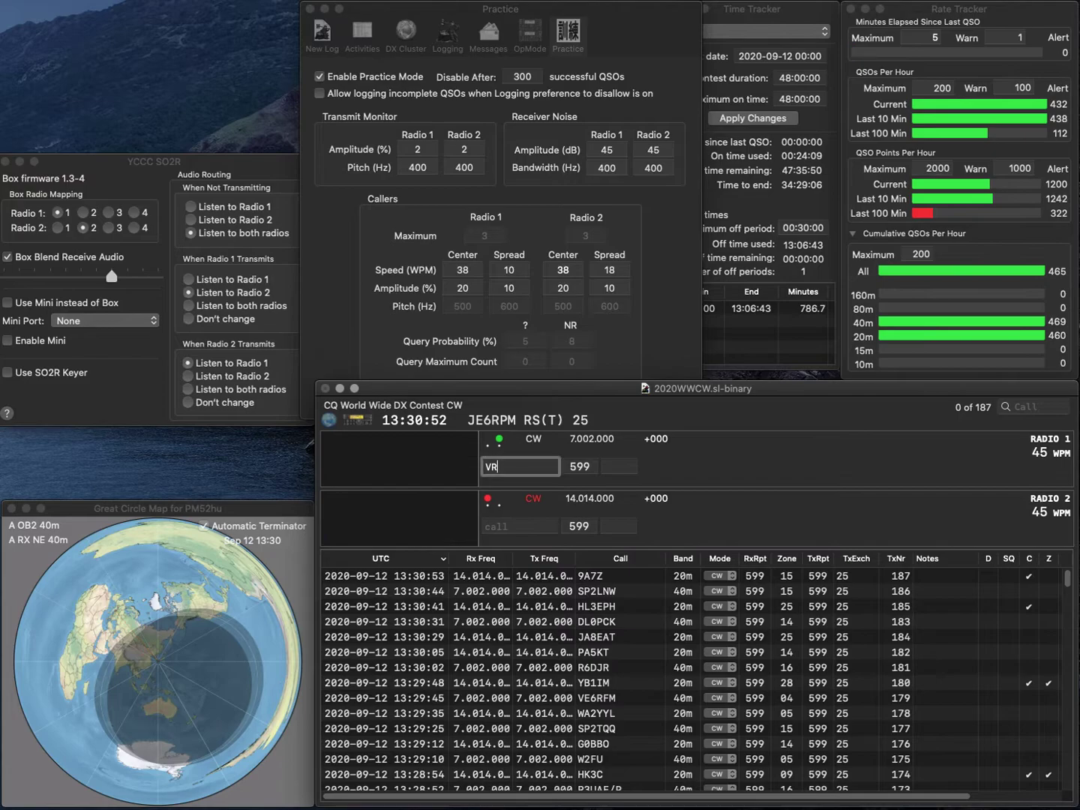
text(2XAN)
key(Return)
text(VE)
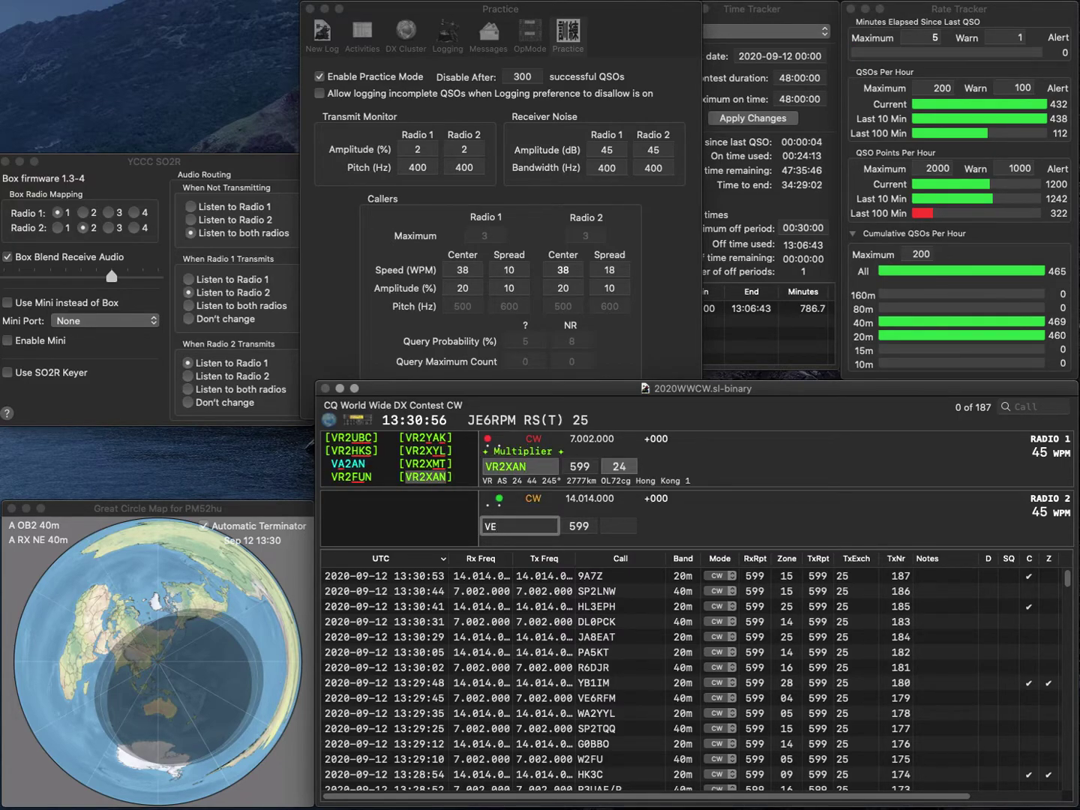
text(W)
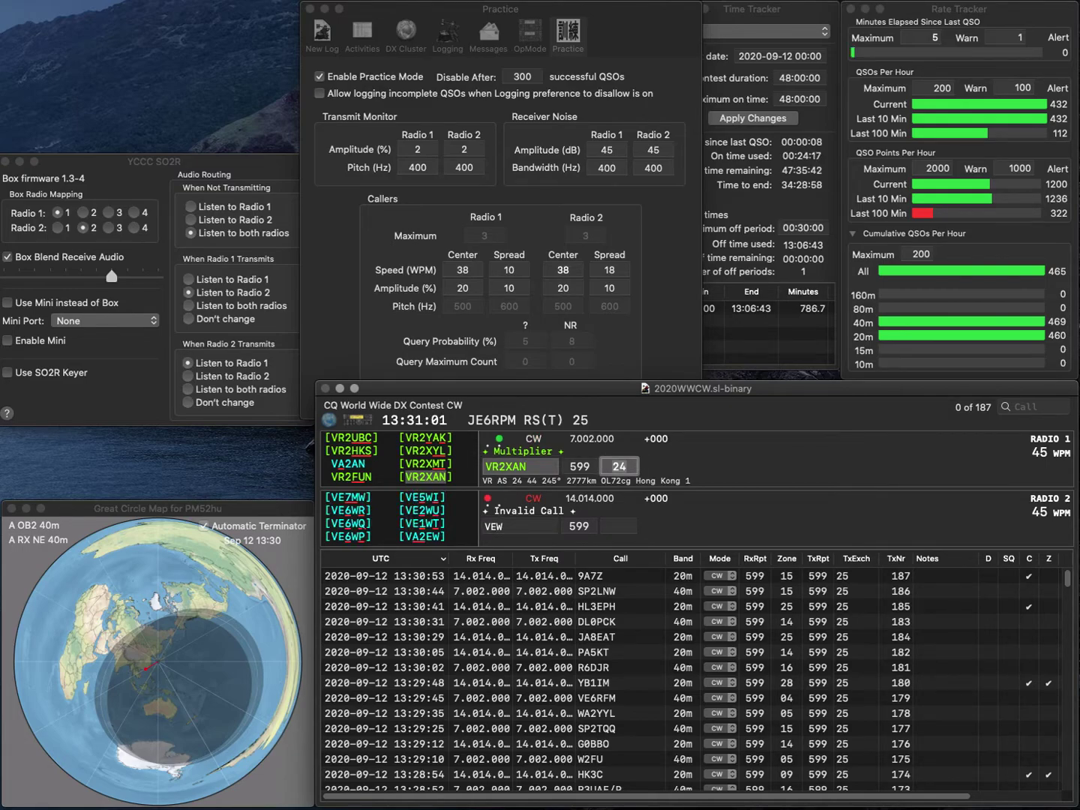
key(Return)
Correct the Radio 2 call to VE2RO and send the reply.
text(2)
key(BackSpace)
text(RO)
key(Return)
text(WA3QNT)
key(Return)
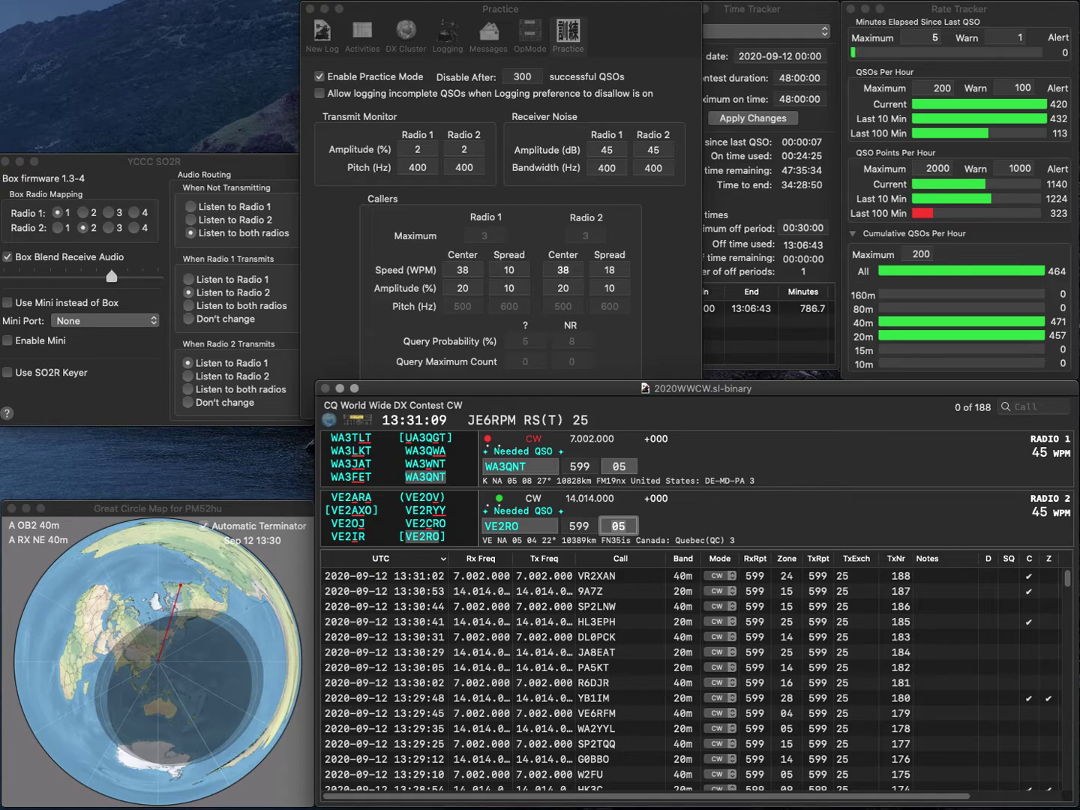
key(Return)
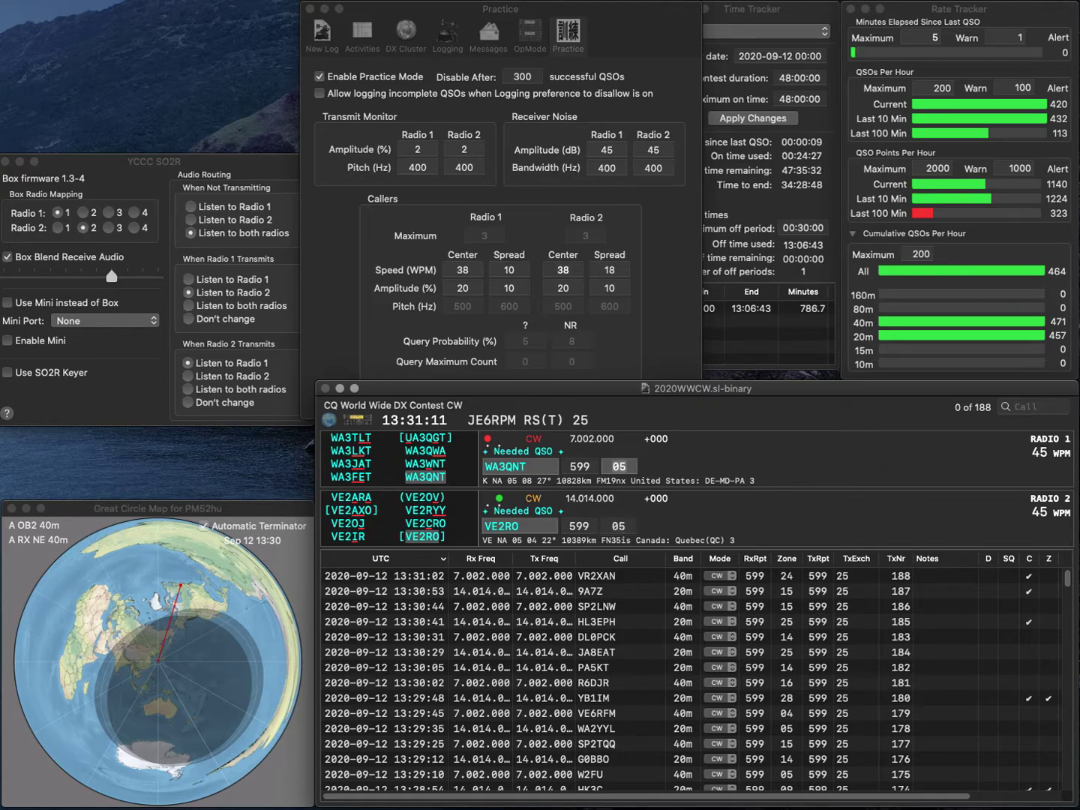
key(Return)
text(W)
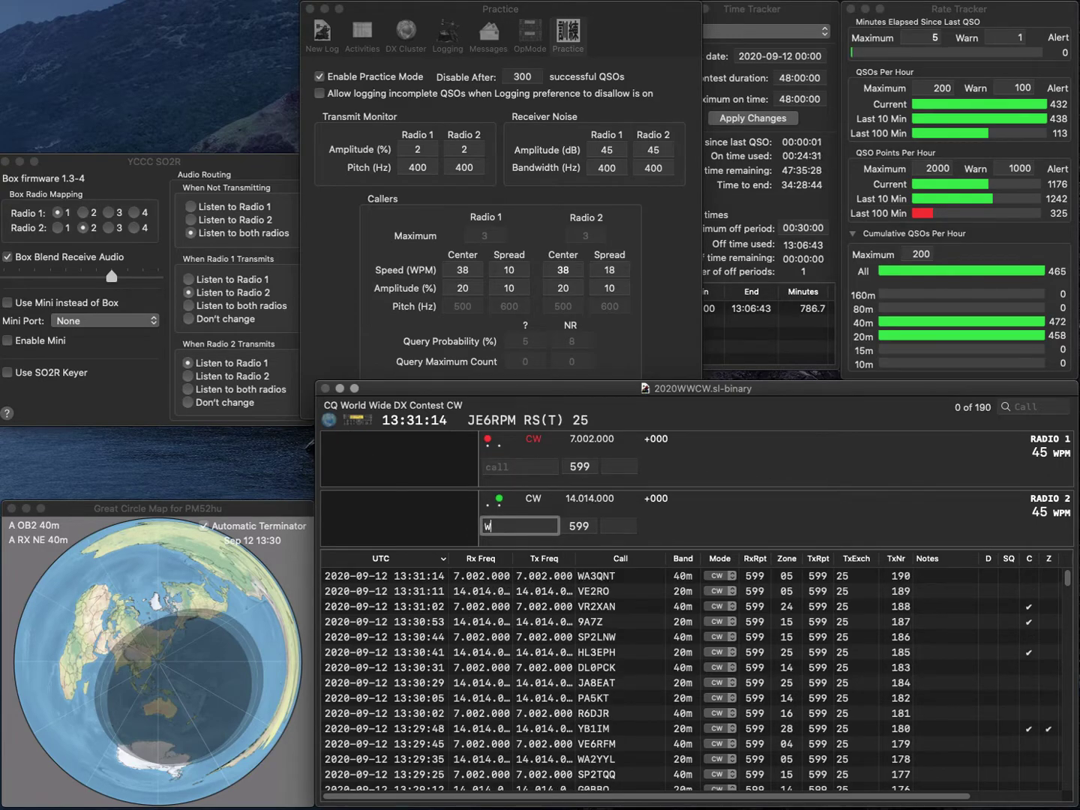
text(B9IRF)
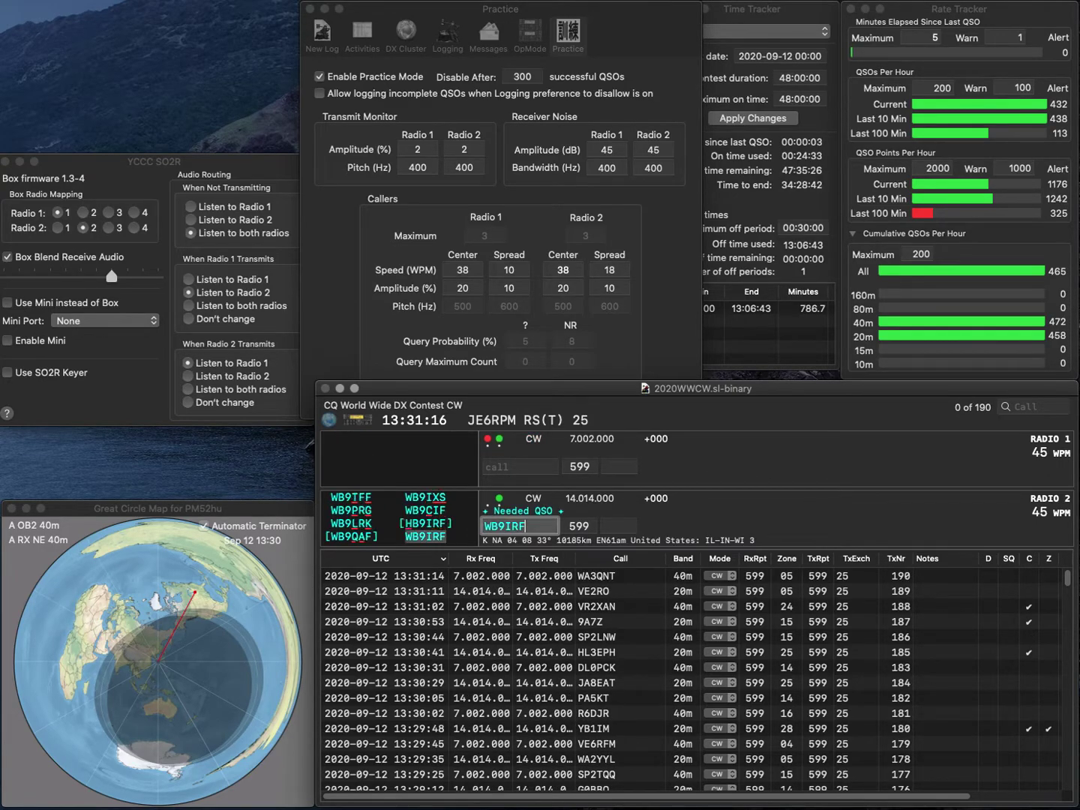
key(Return)
text(7HR/P)
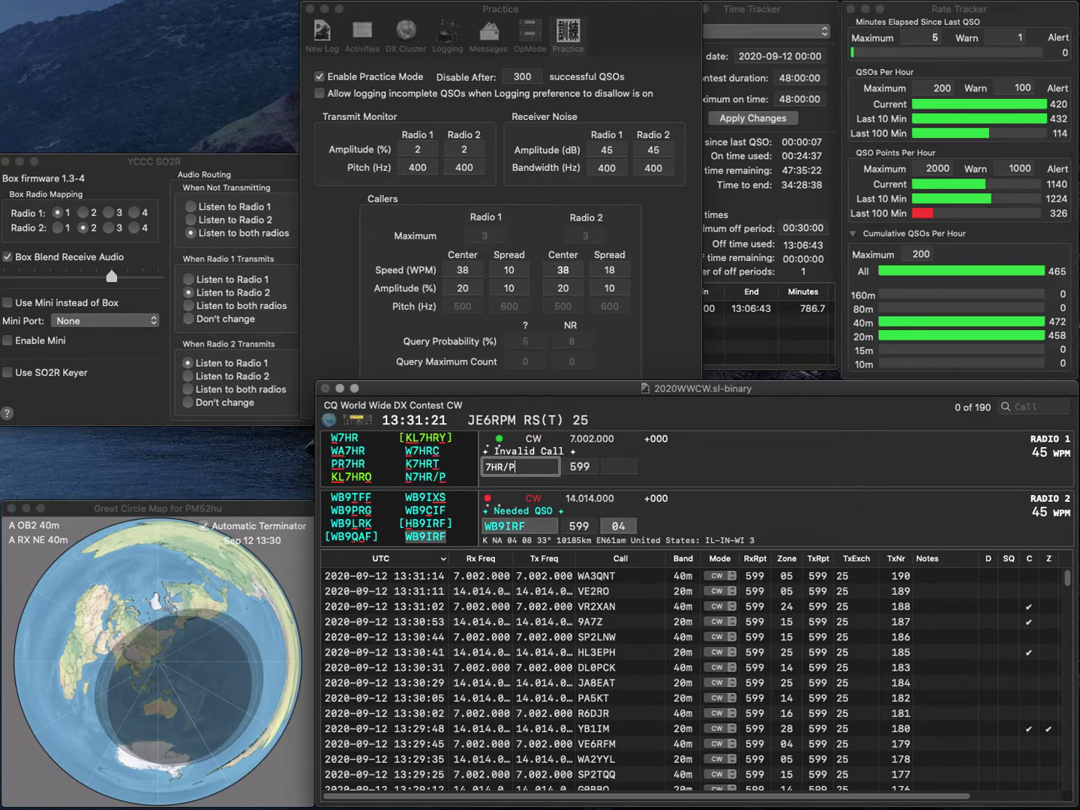
click(485, 467)
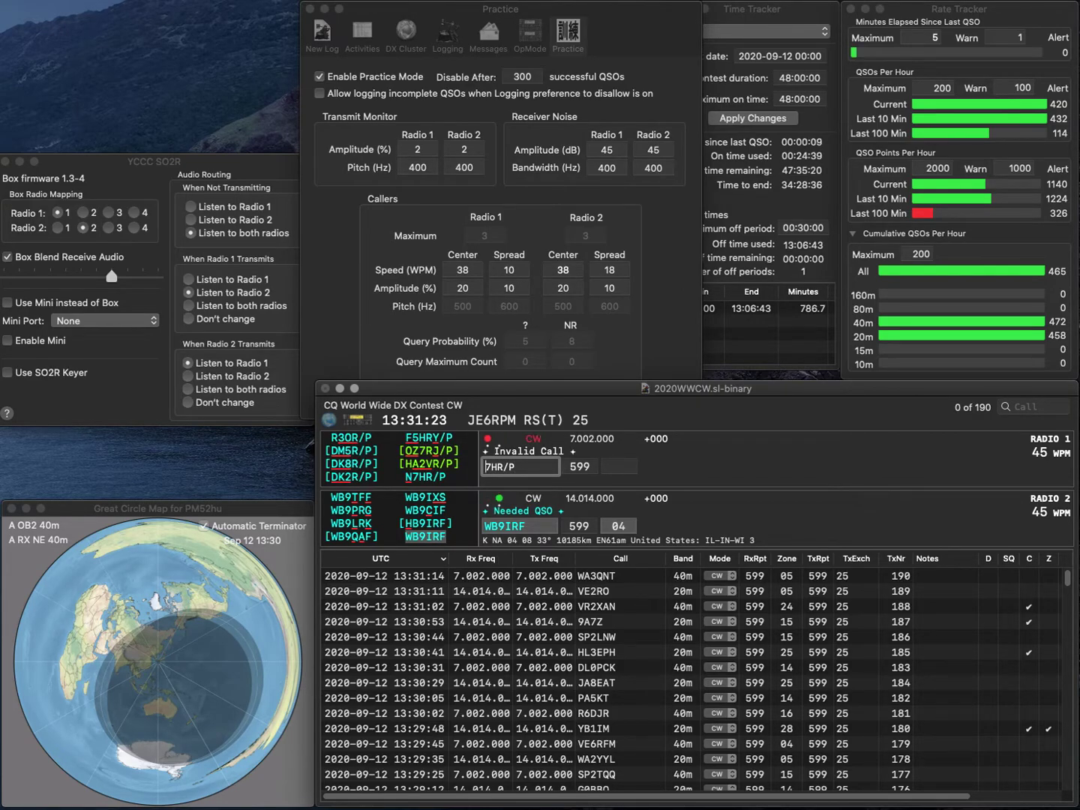
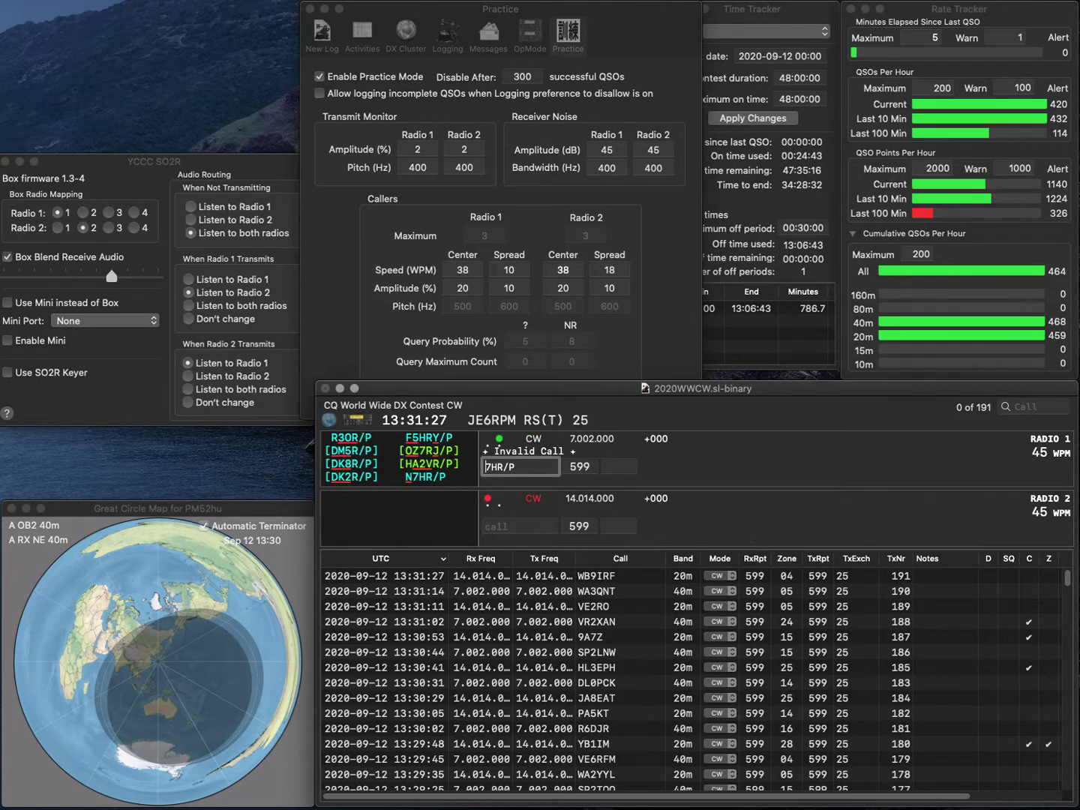
text(N)
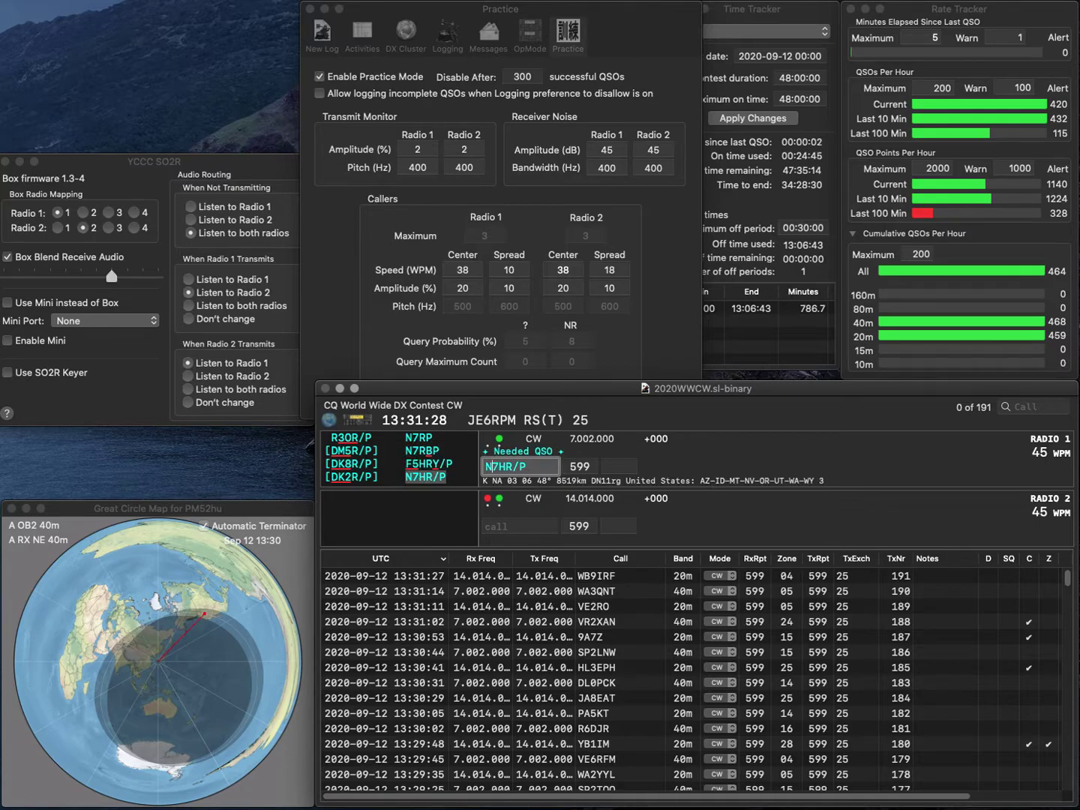
key(Return)
text(N4ELM)
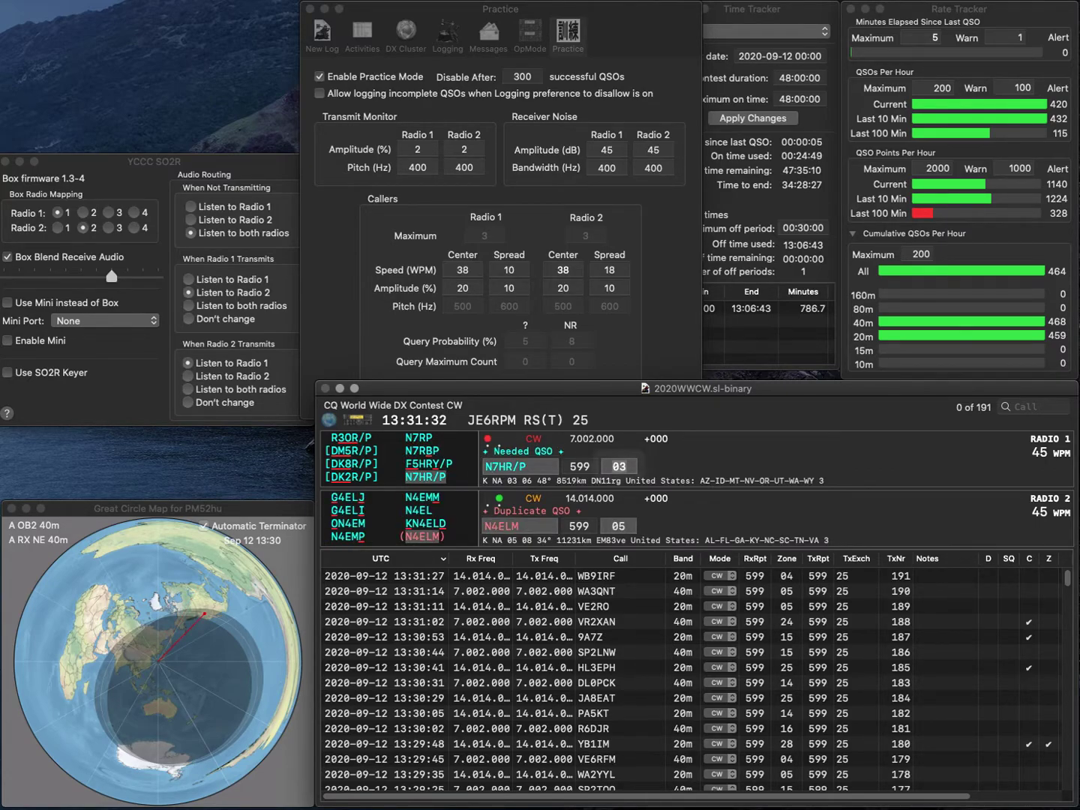
key(Return)
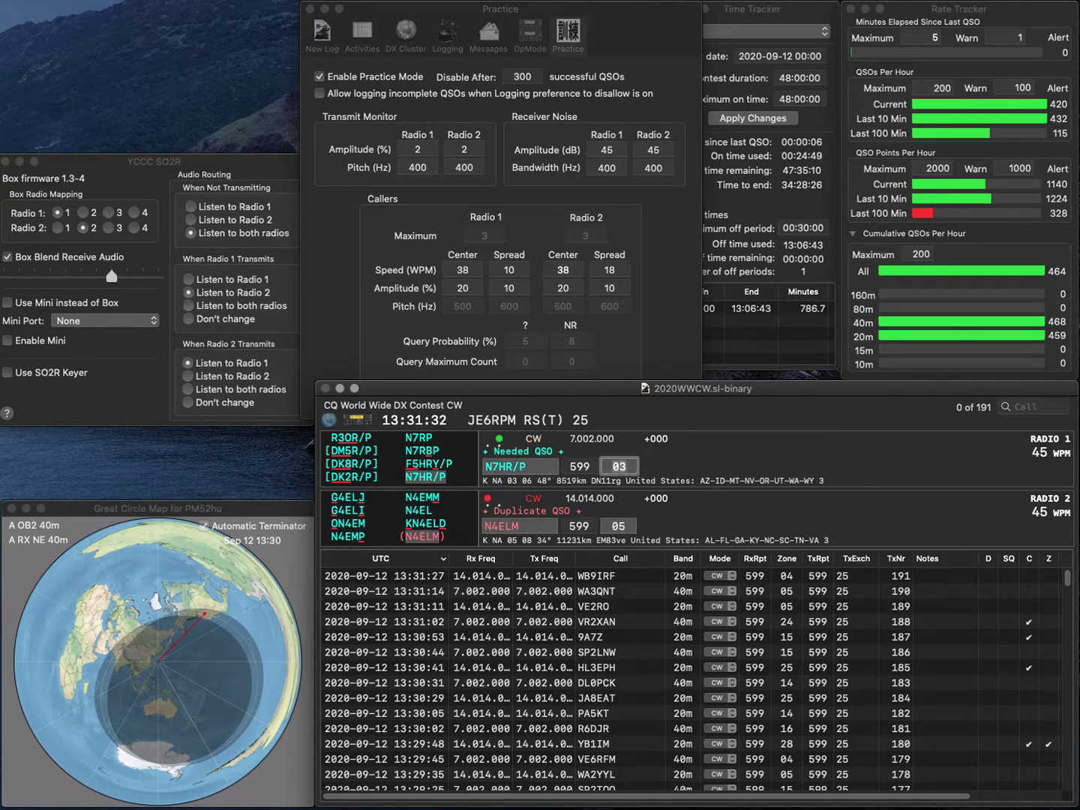
key(Return)
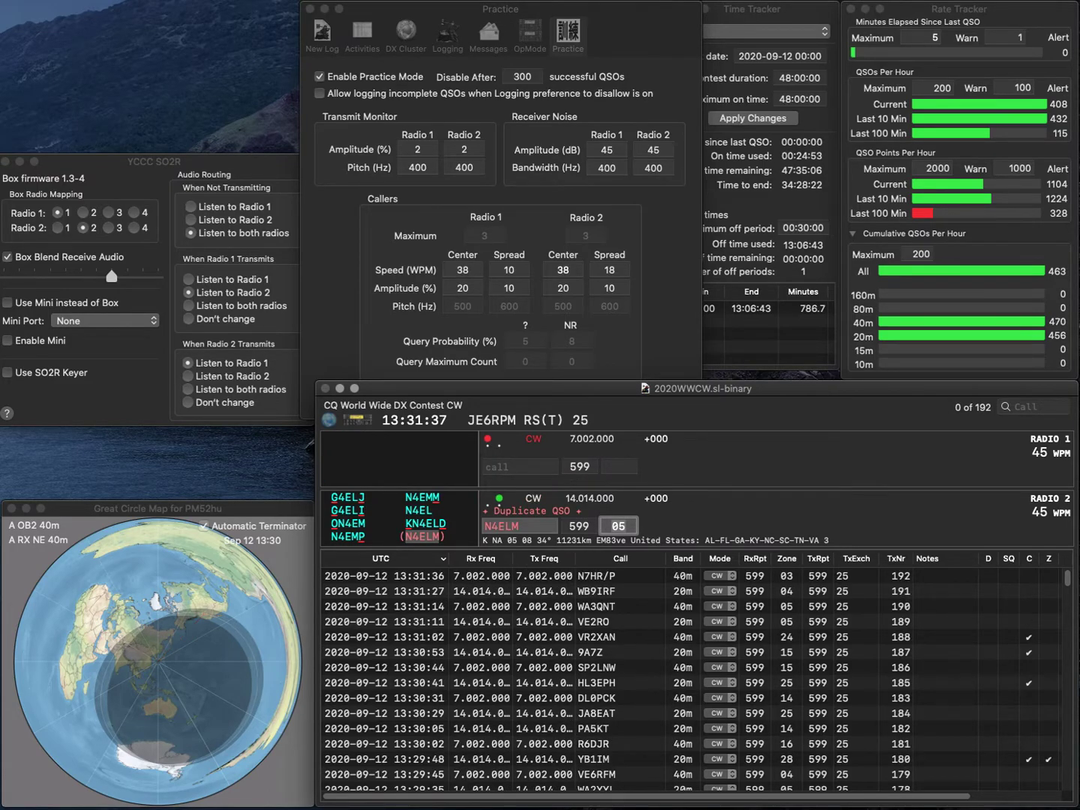
key(Return)
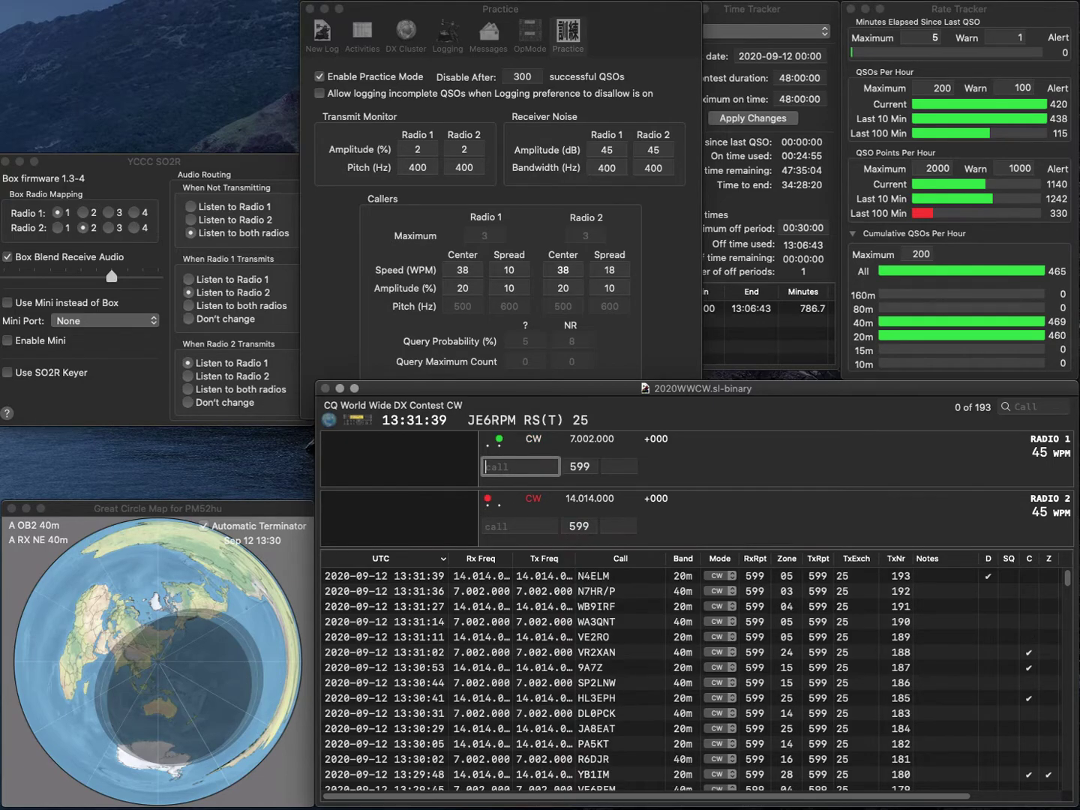
Send the partial call IV on Radio 1, answer KN8ZQZ on Radio 2, and reply to Radio 1 with the completed call IV3CTS.
text(IV)
key(Return)
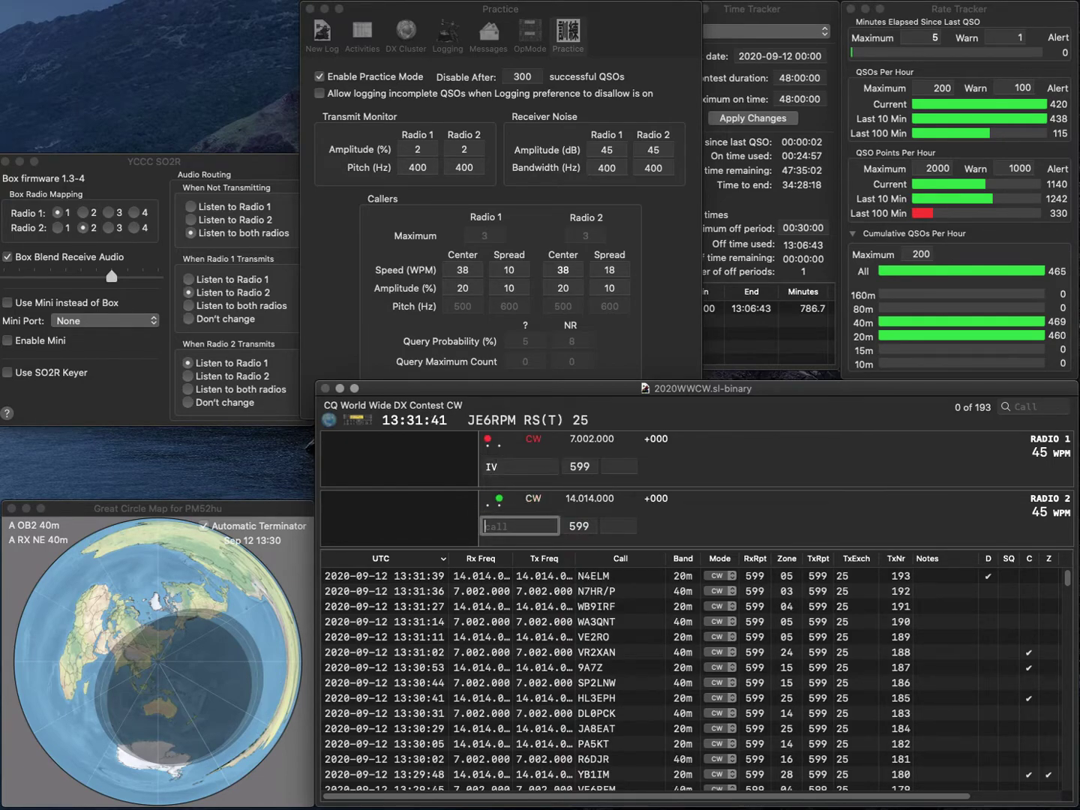
text(KN8ZQZ)
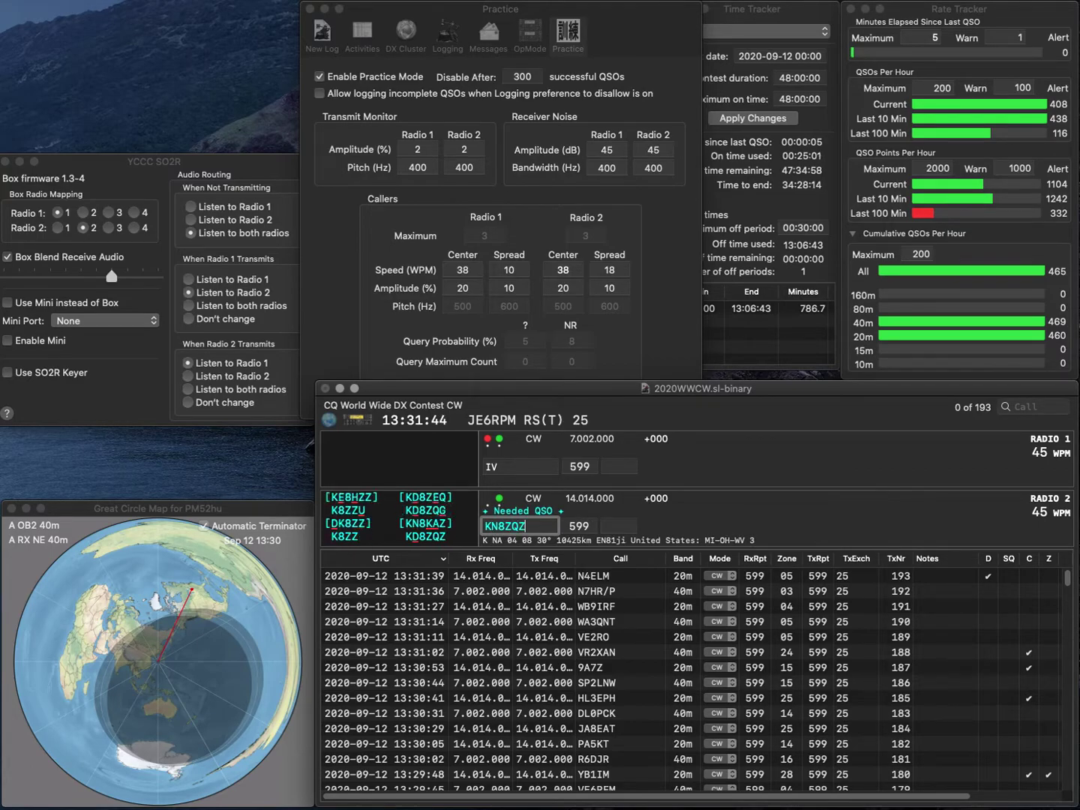
key(Return)
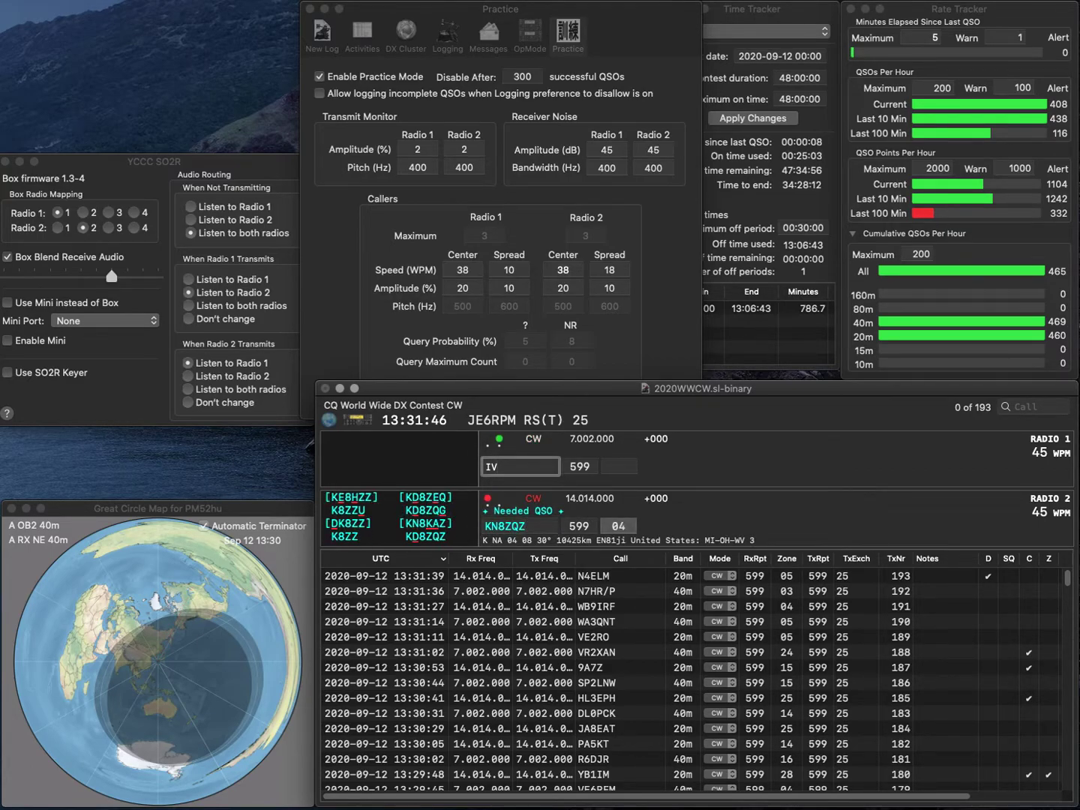
text(3CTS)
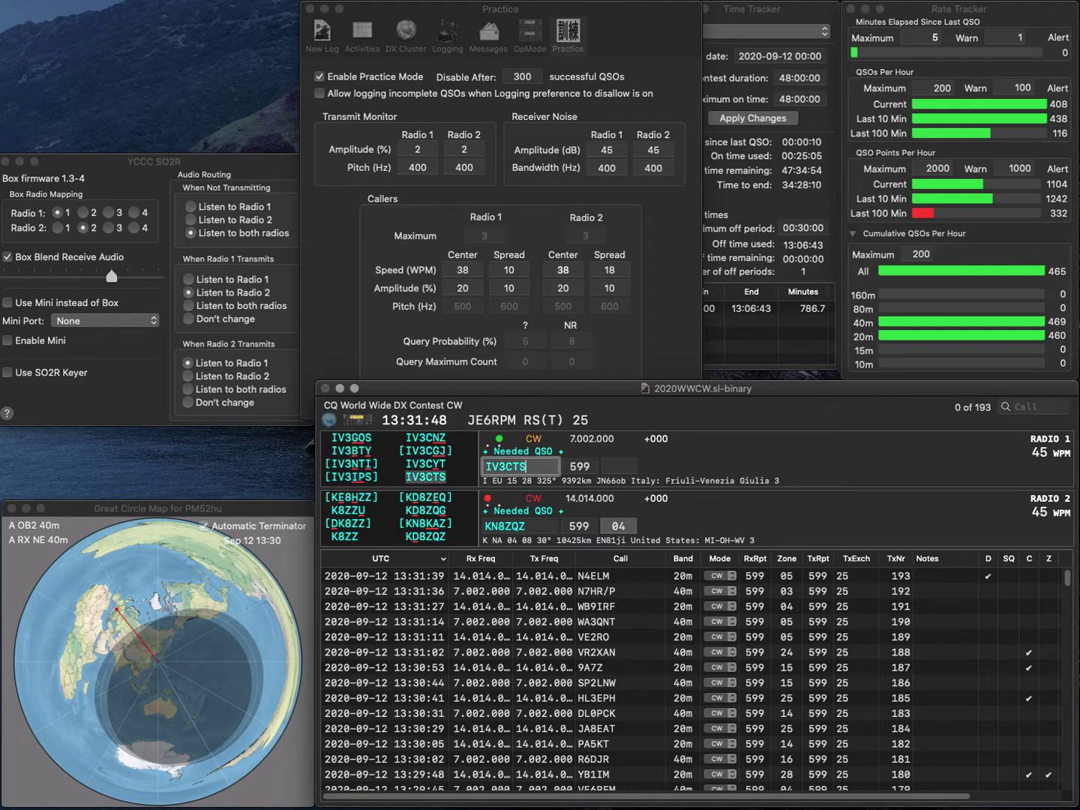
key(Return)
key(Delete)
text(D)
key(Return)
key(Tab)
key(Return)
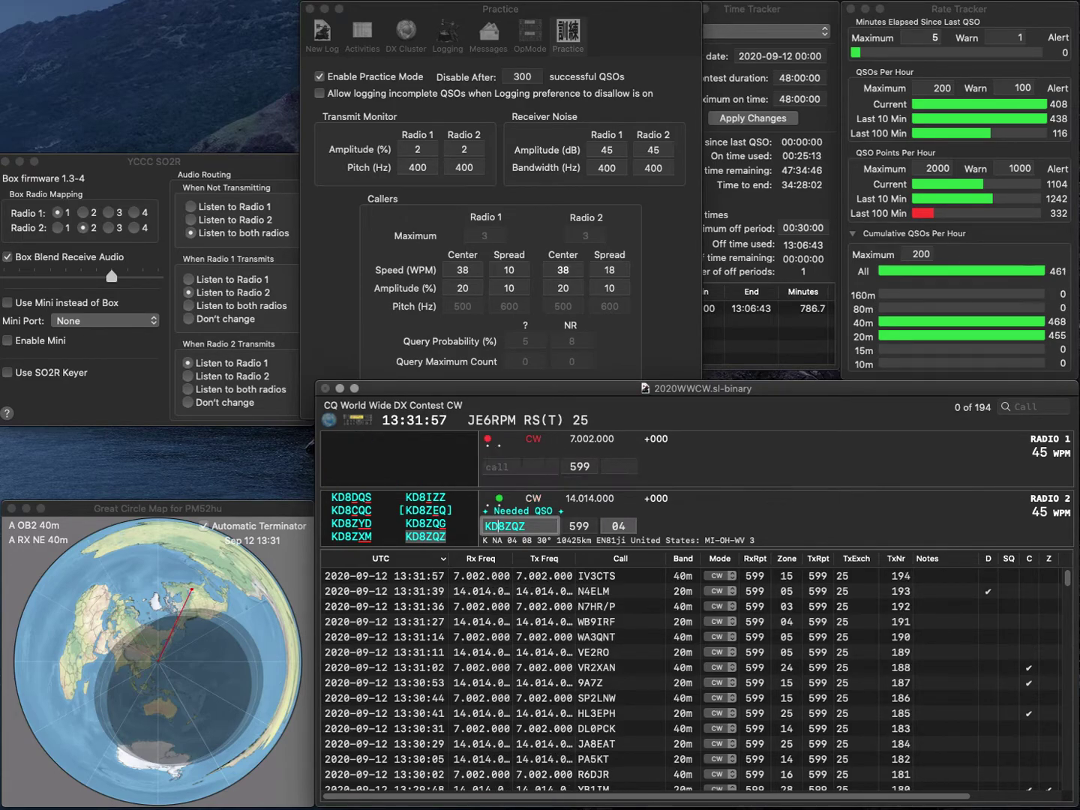
key(Tab)
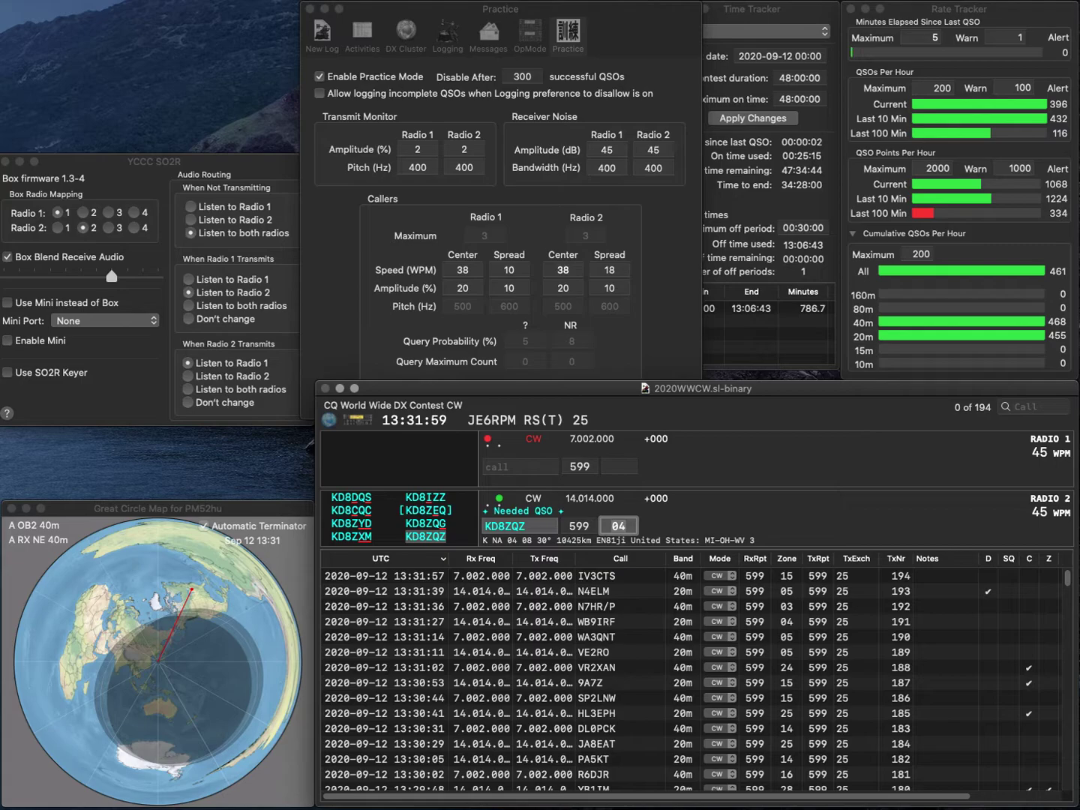
key(Return)
text(K3)
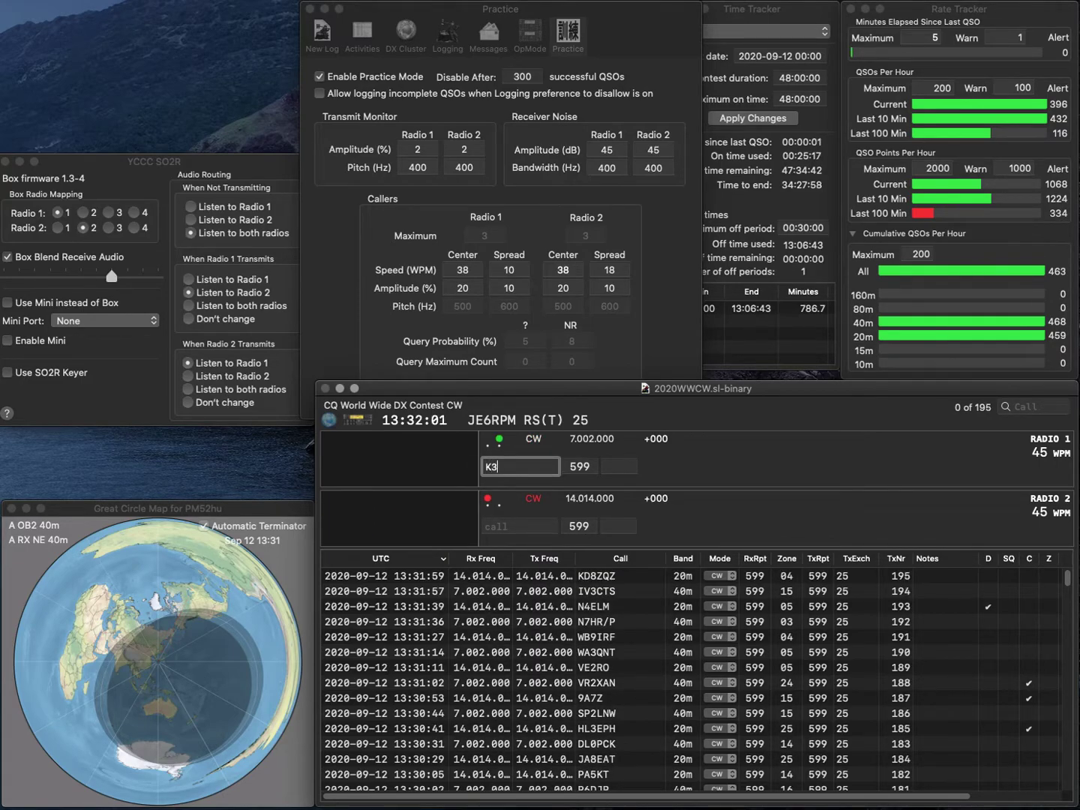
text(SWZ)
key(Return)
text(IW)
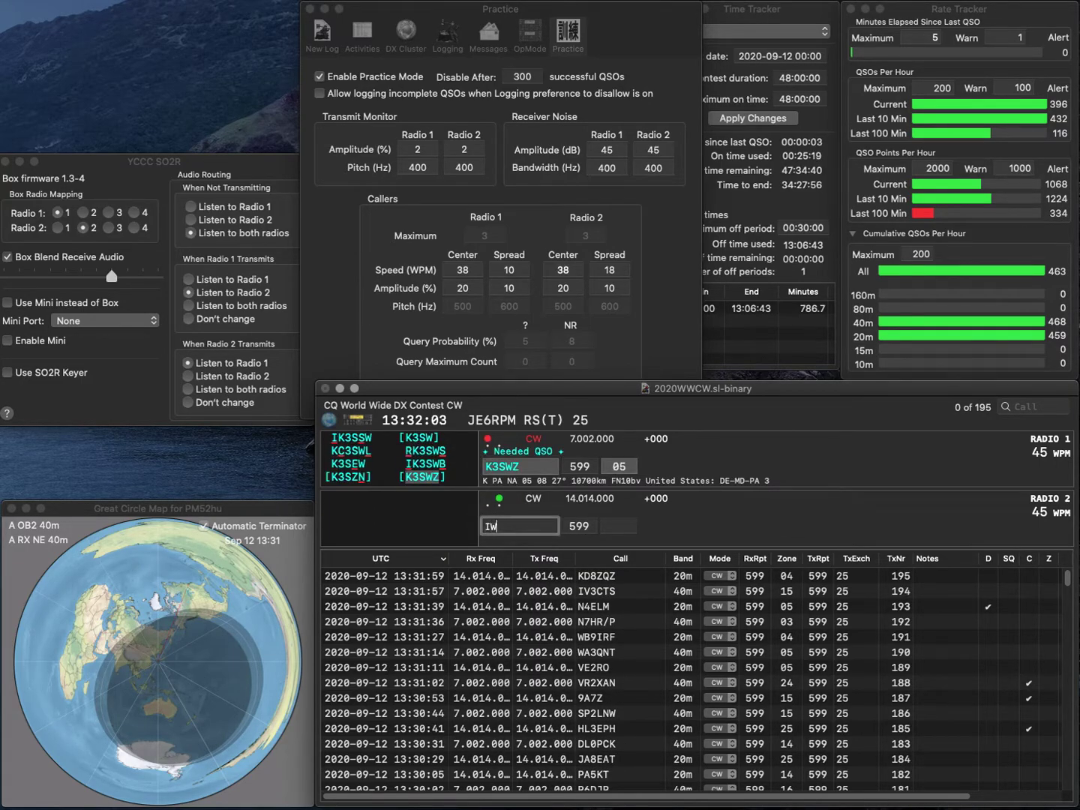
key(BackSpace)
text(RX)
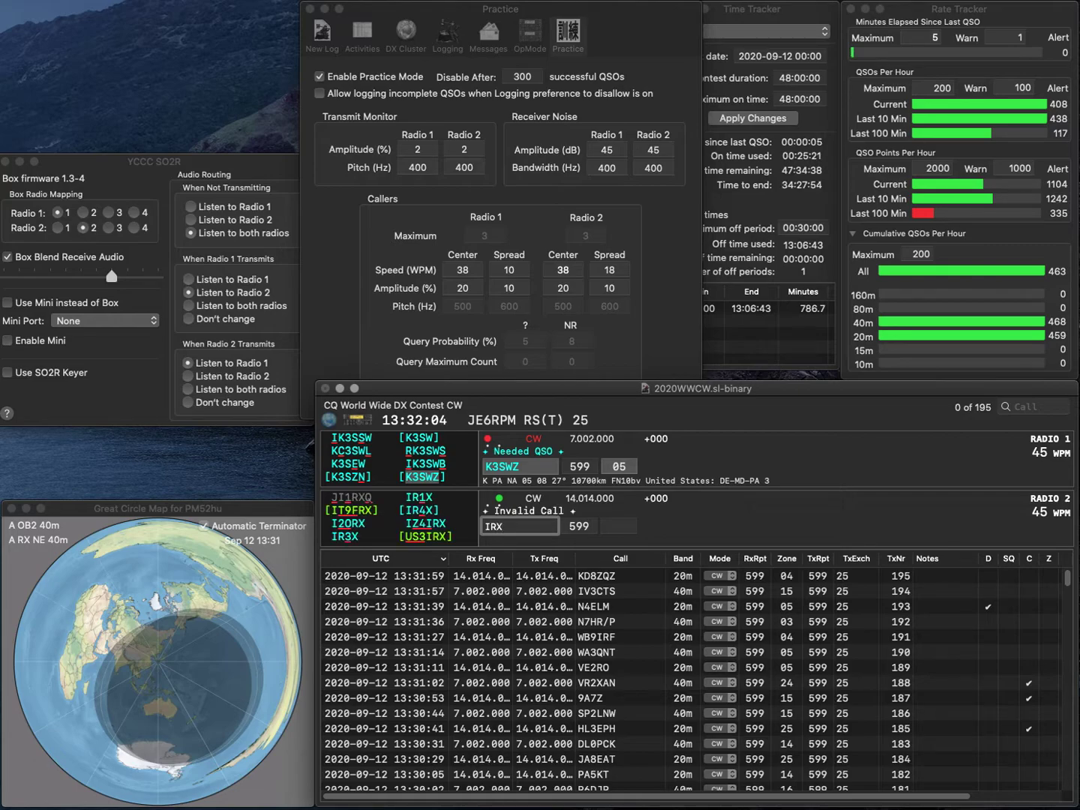
key(BackSpace)
text(1X)
key(Return)
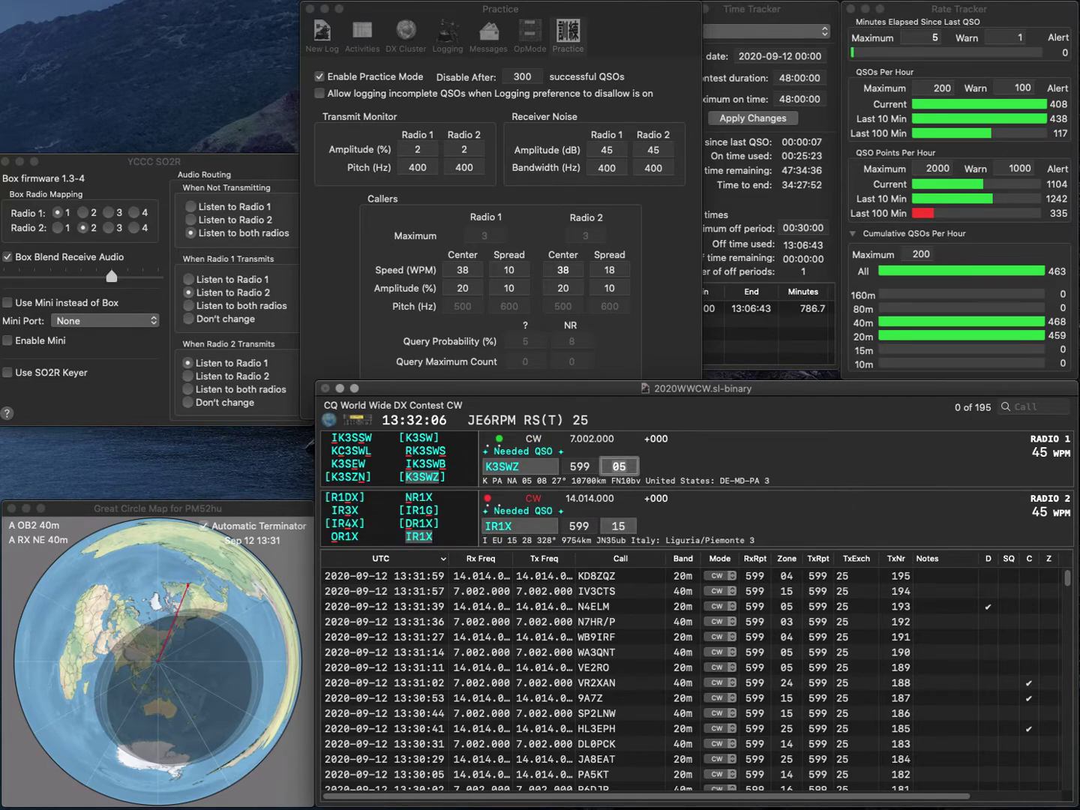
key(Return)
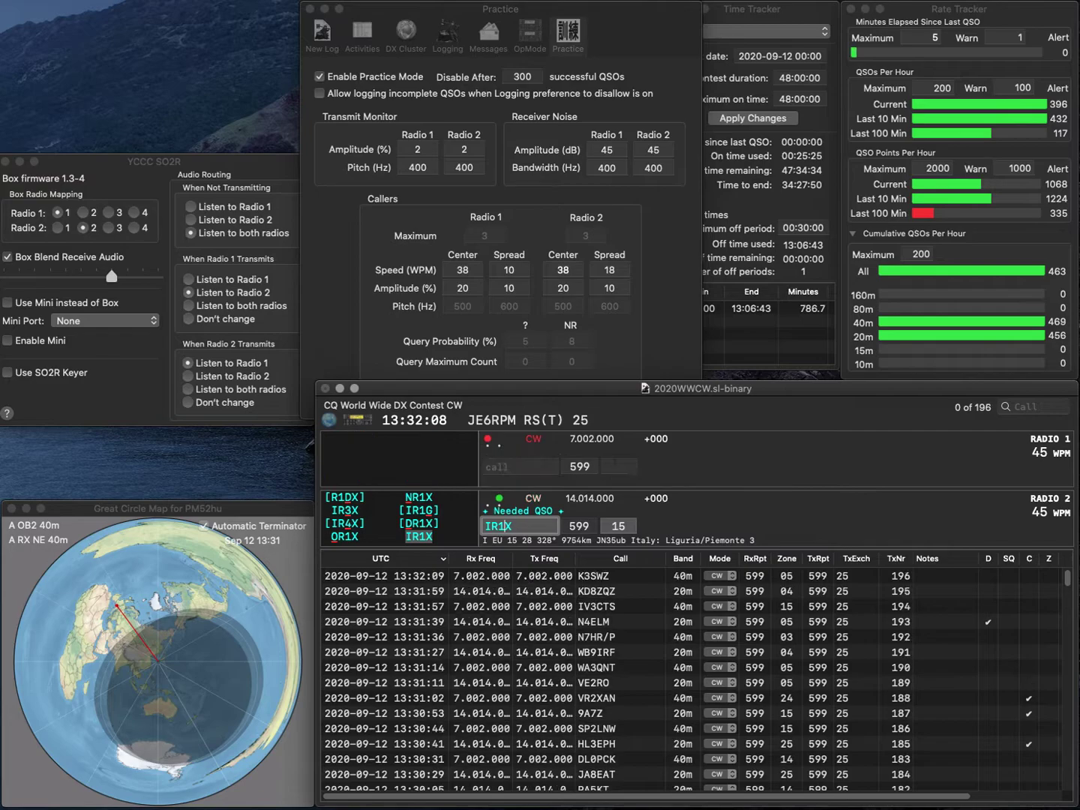
key(Return)
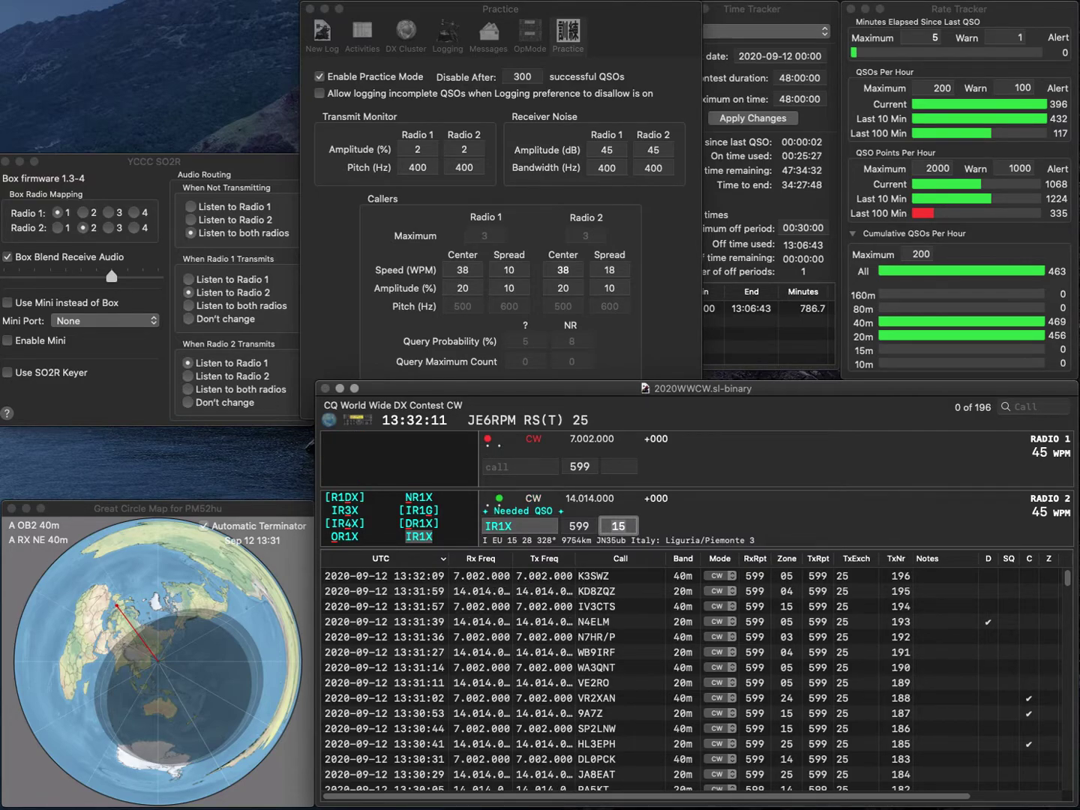
key(Return)
Enter the call PY2QI on Radio 1 and send the reply.
text(PYQI)
key(Left)
key(Left)
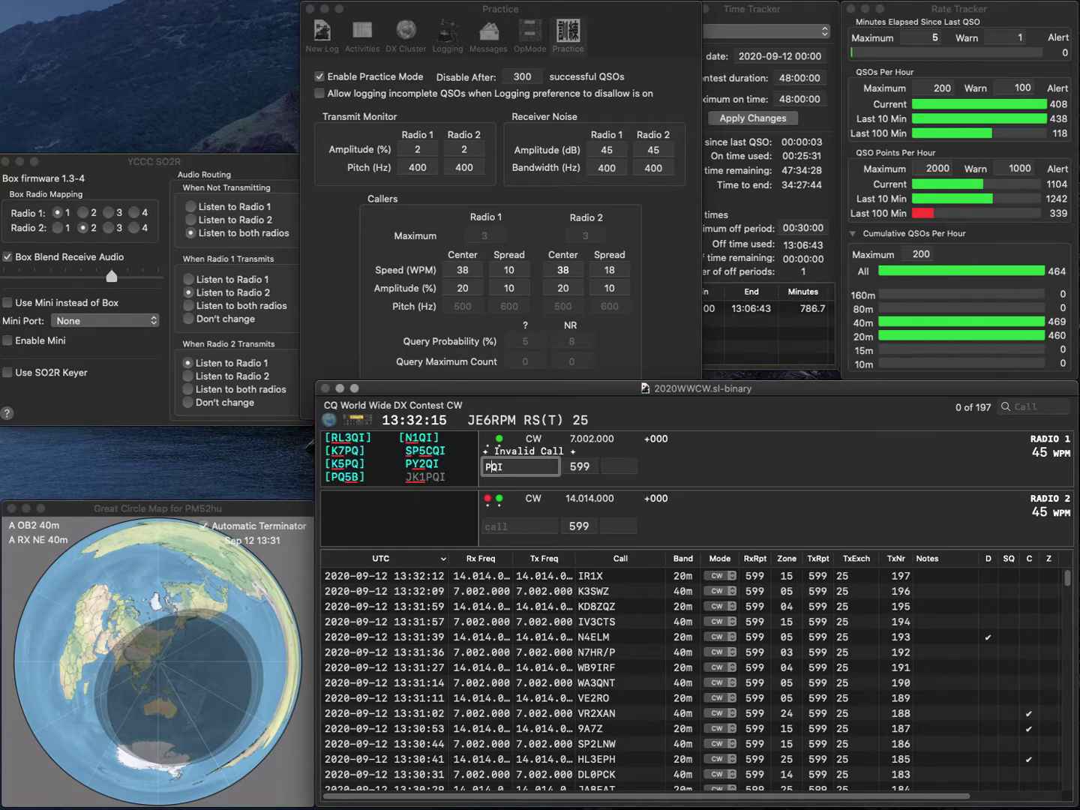
text(Y2)
key(Return)
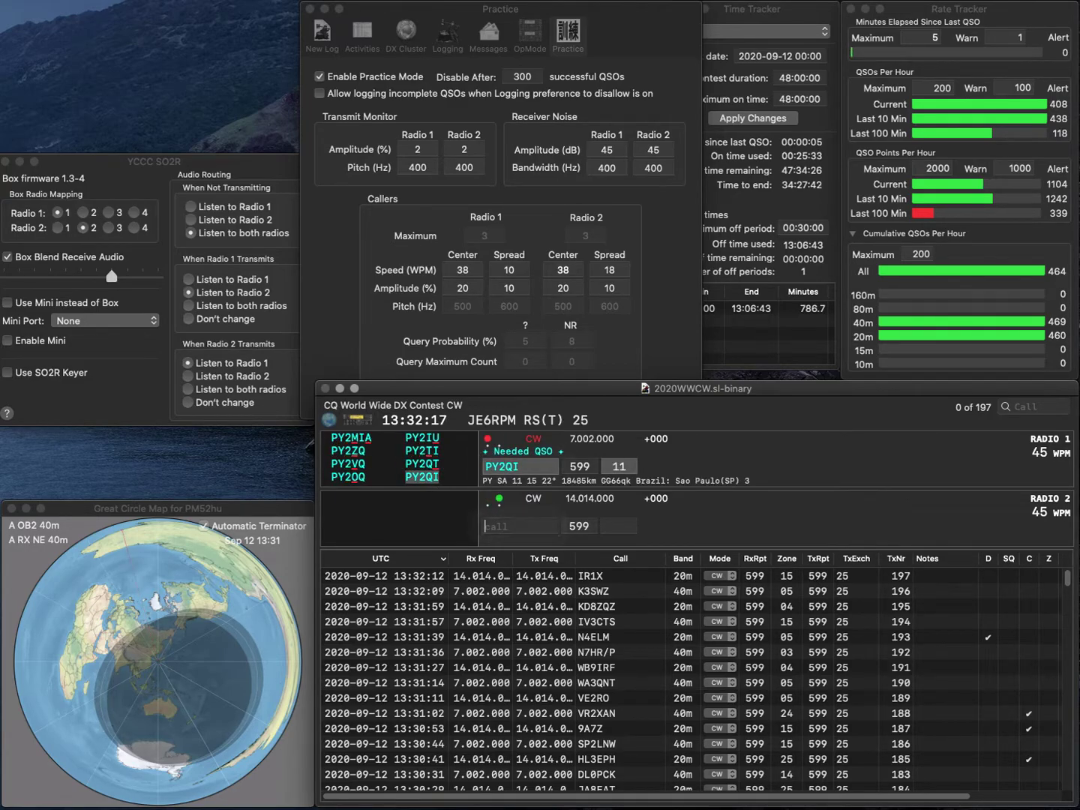
Answer K7RC on Radio 2, and log both PY2QI on Radio 1 and K7RC on Radio 2.
text(K7RC)
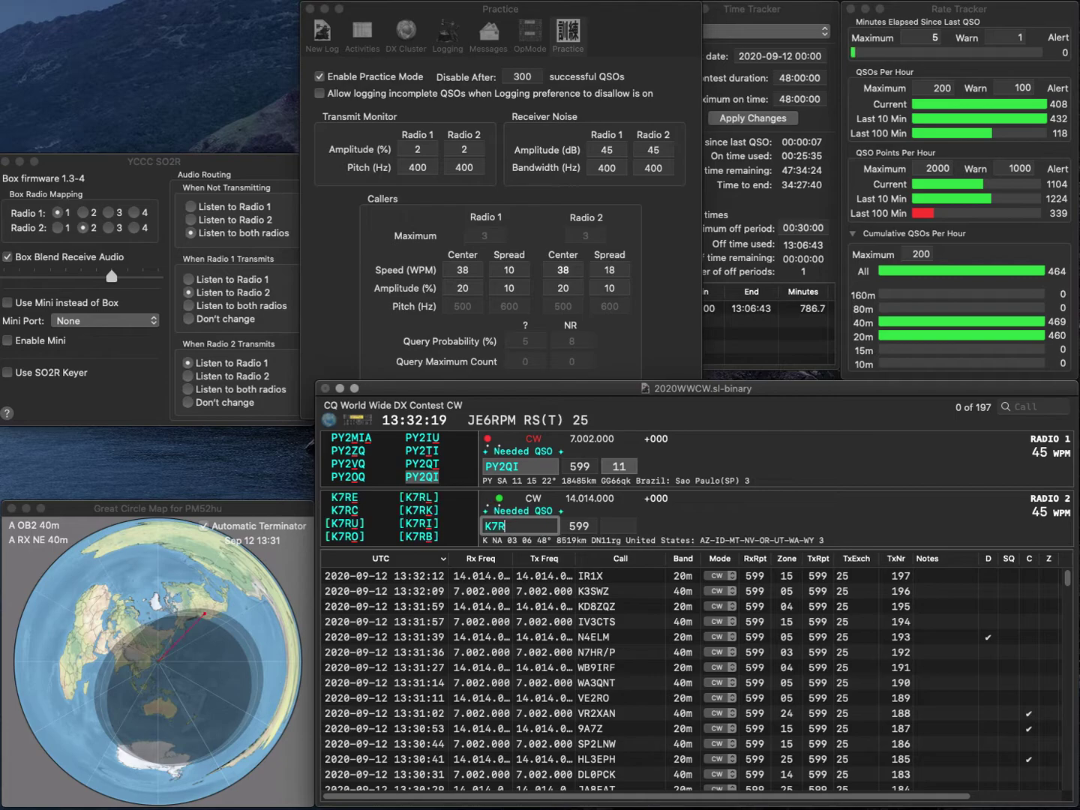
key(Return)
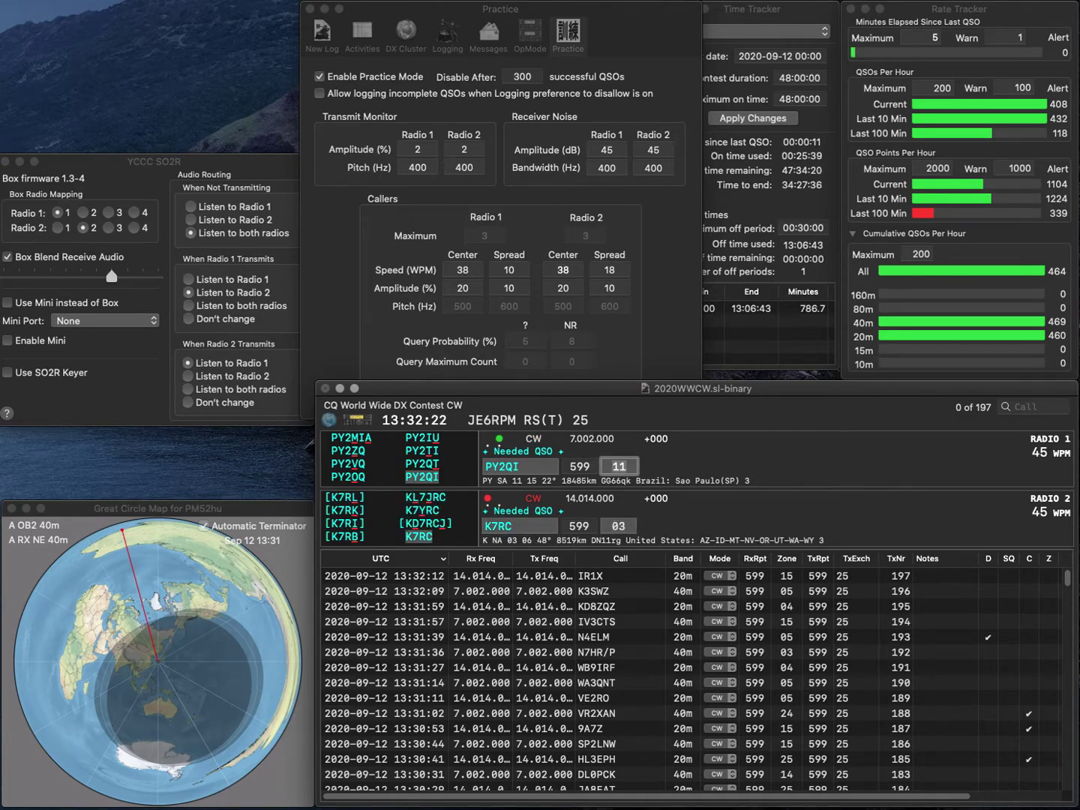
key(Return)
key(Return)
text(EA4FL)
key(Return)
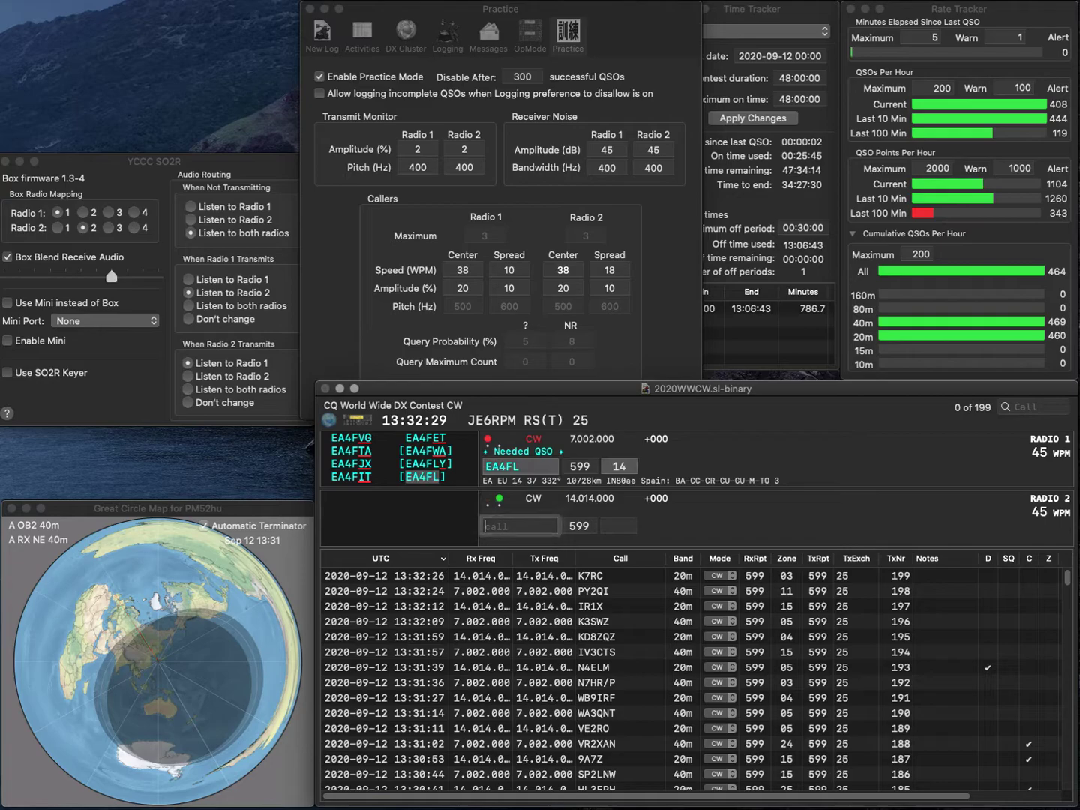
text(R1AL)
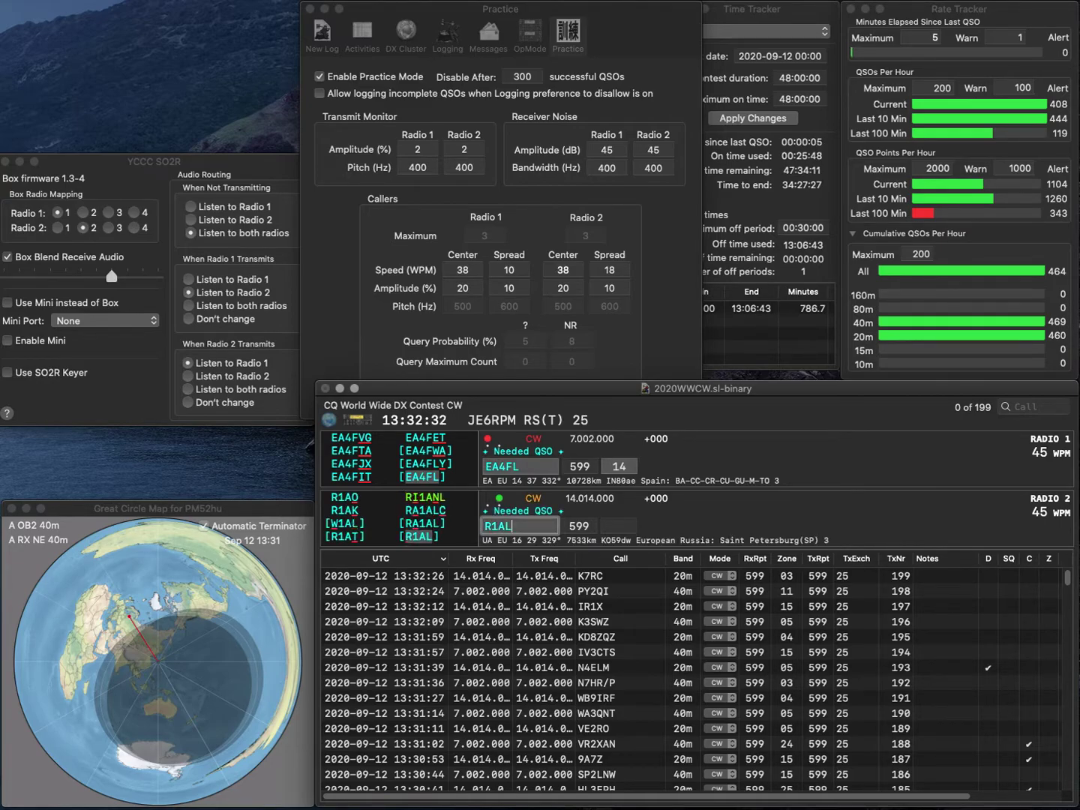
key(Return)
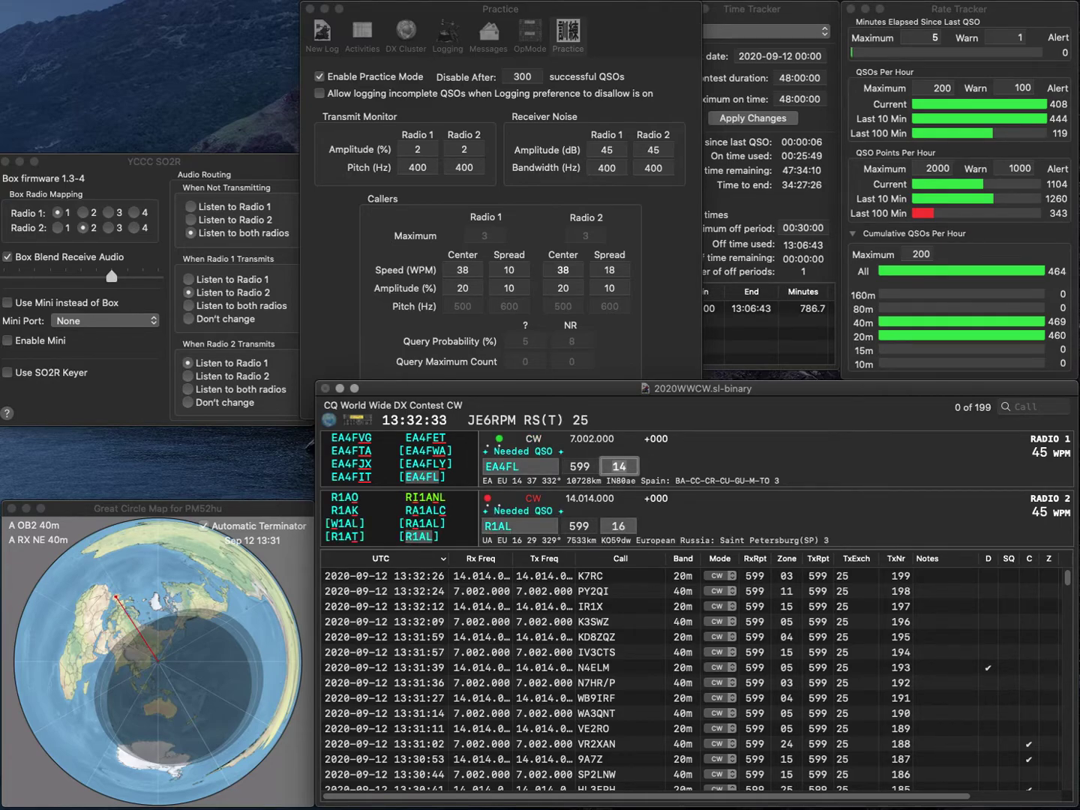
key(Return)
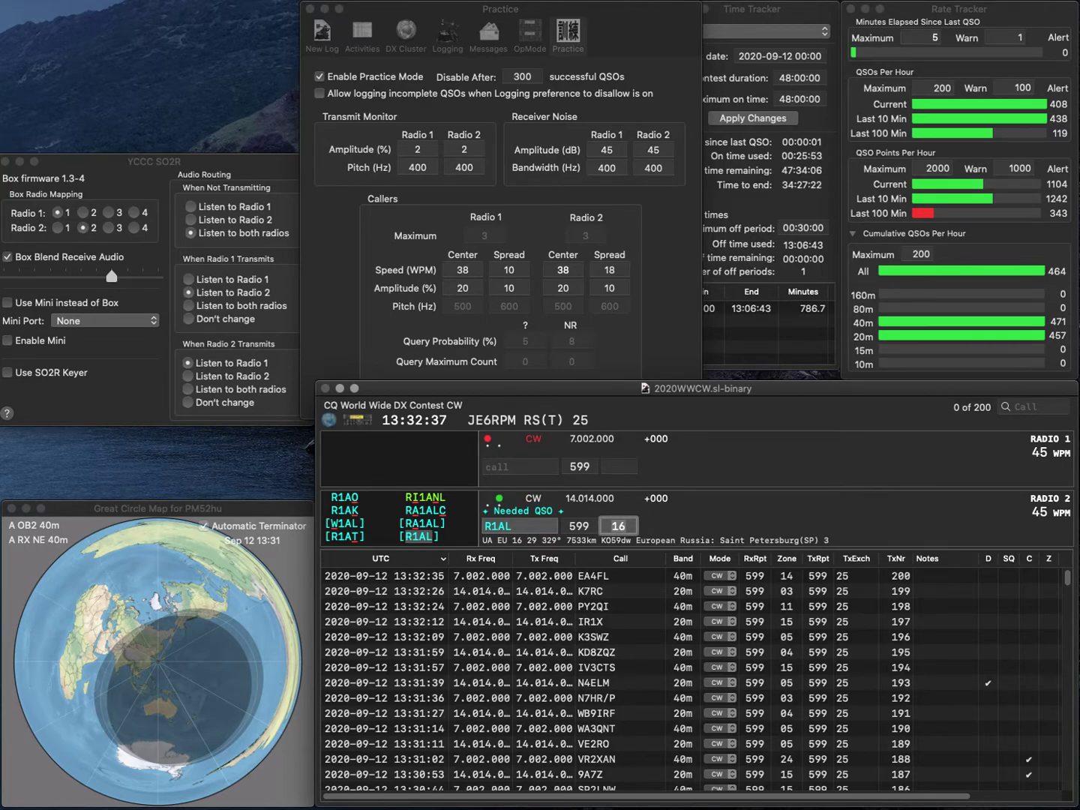
key(Return)
Send the call VEAGN on Radio 1 and the partial call IDS on Radio 2.
text(VE)
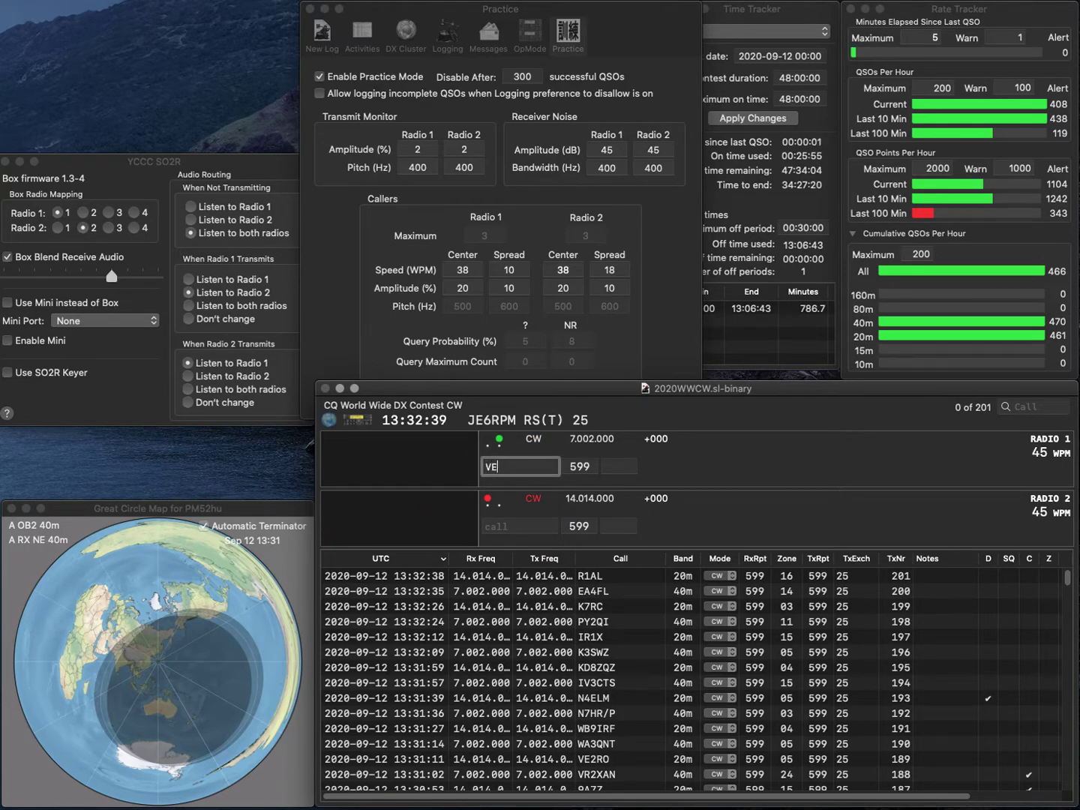
text(AGN)
key(Return)
text(IDS)
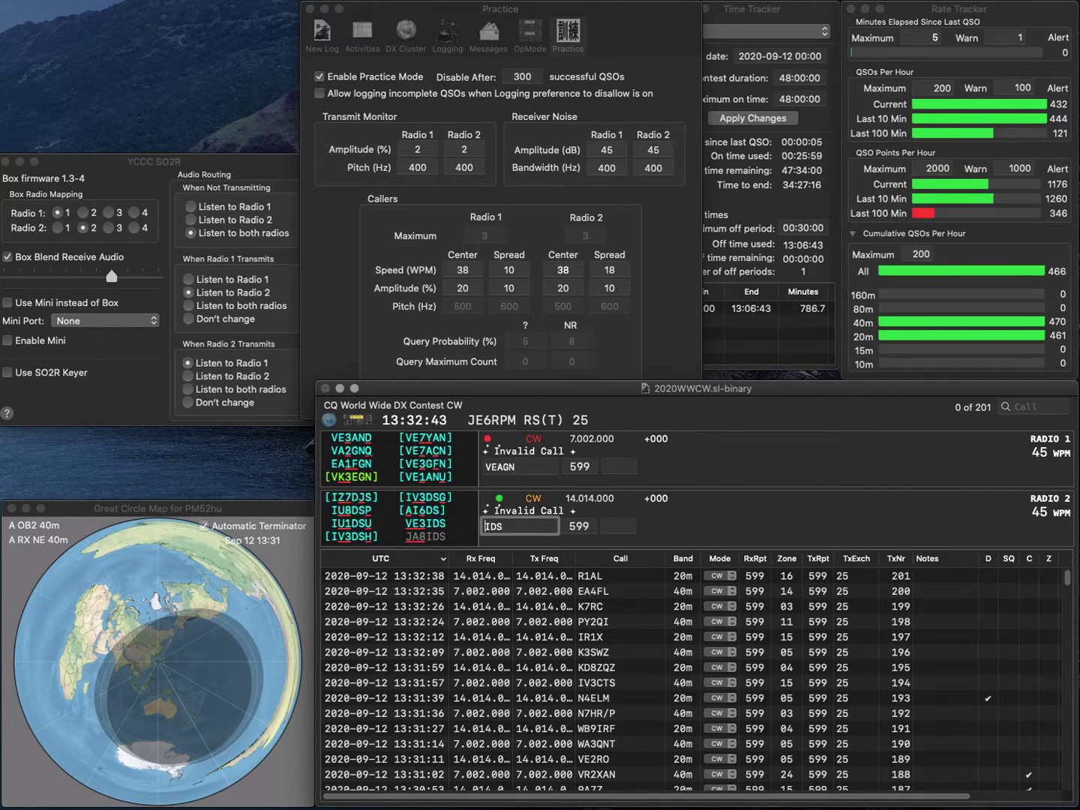
key(Return)
key(Home)
key(Delete)
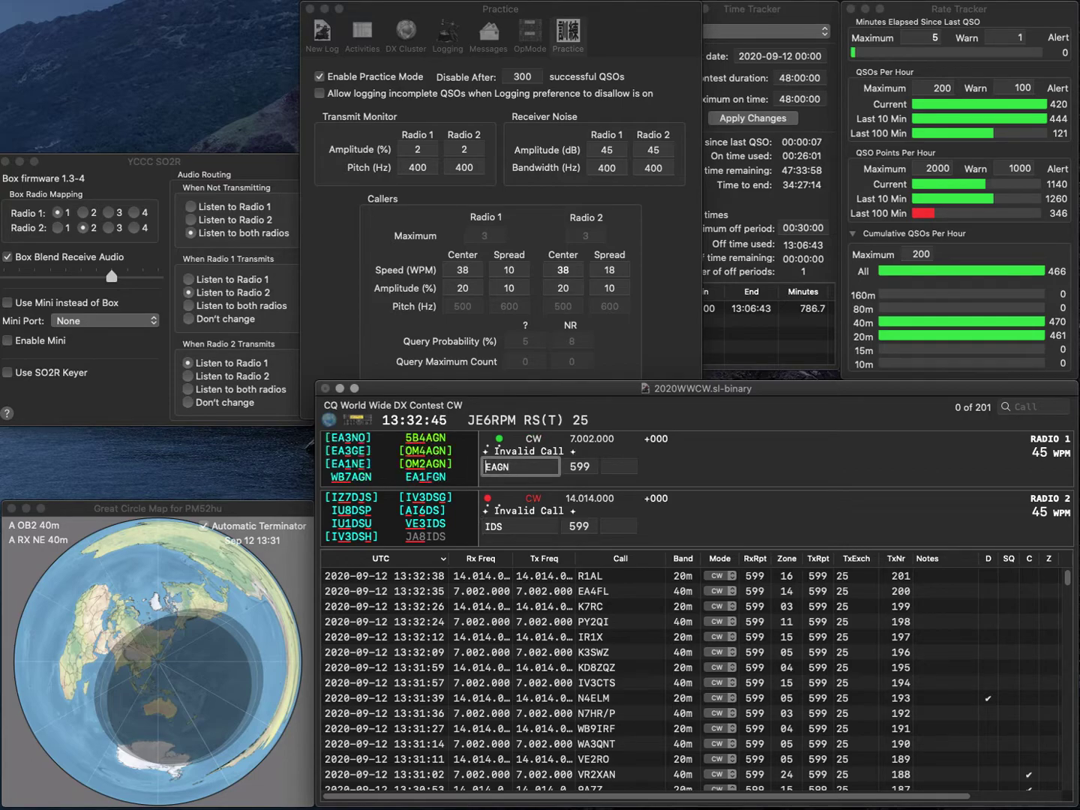
key(Delete)
text(5B4)
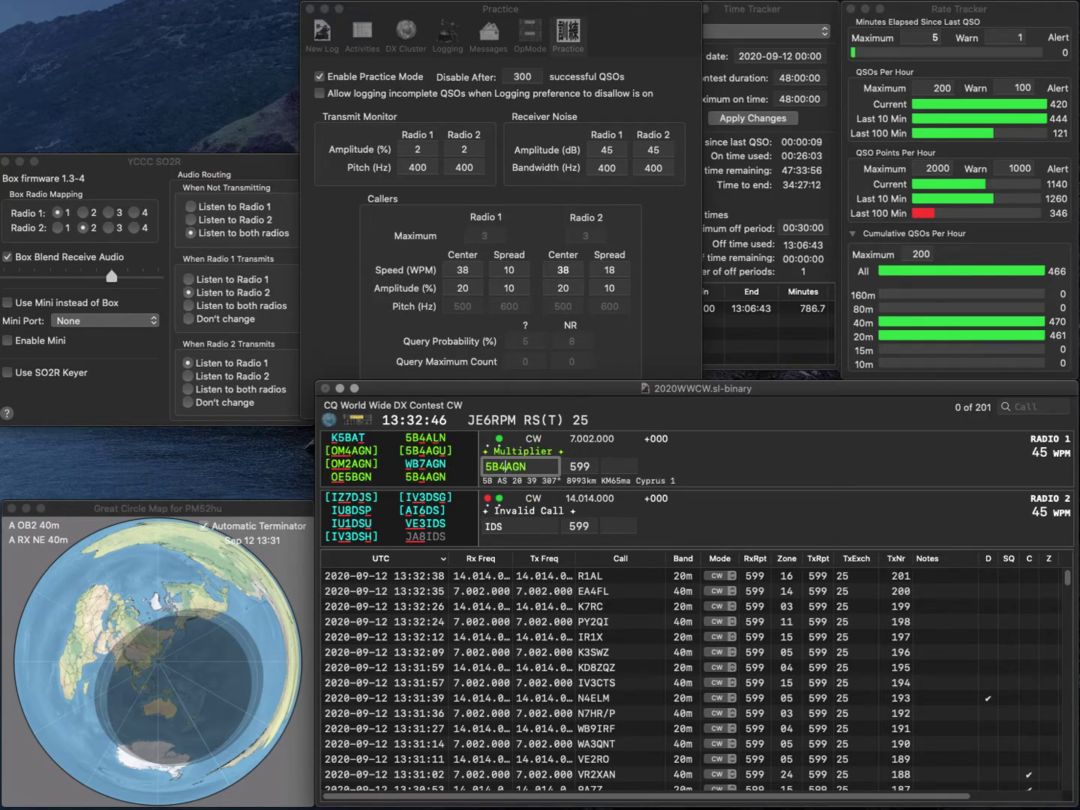
key(Return)
text(VE3)
key(Return)
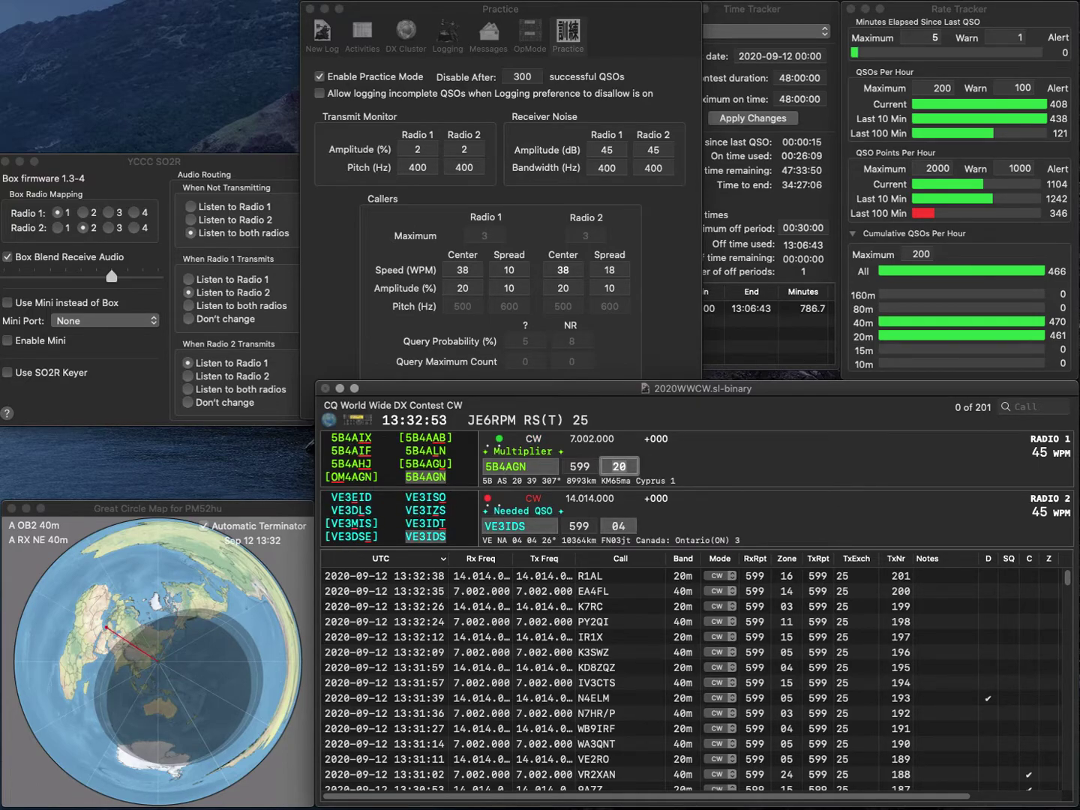
key(Return)
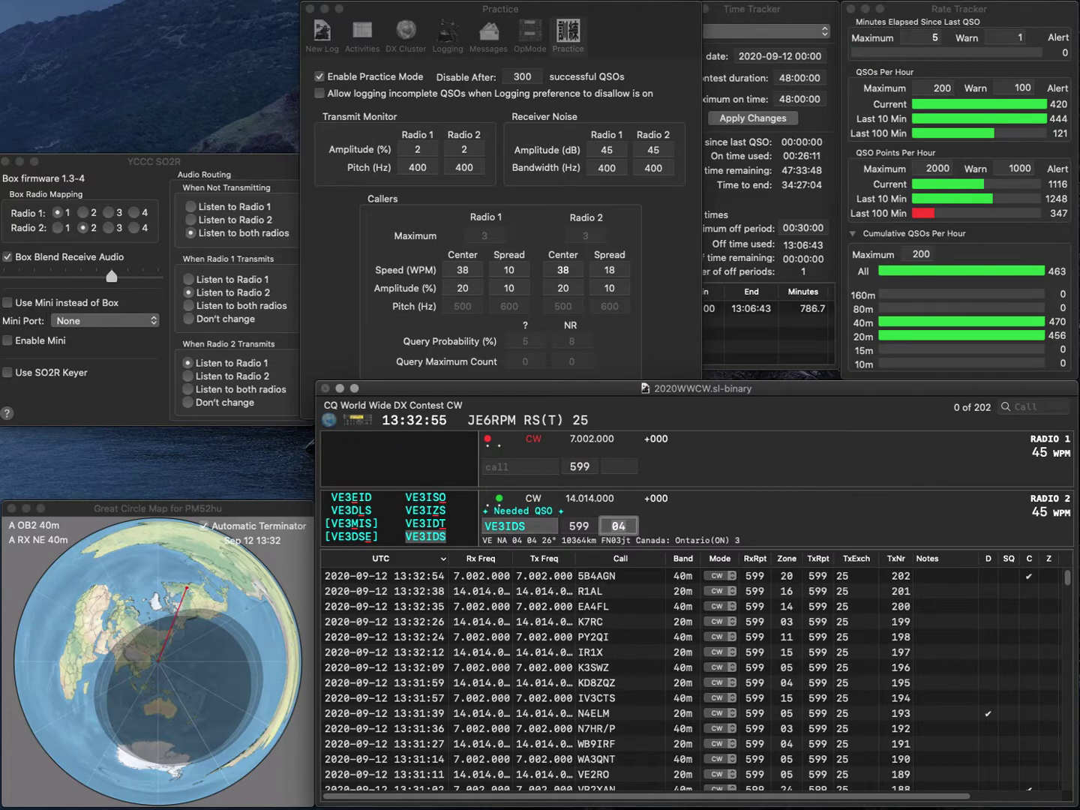
key(Return)
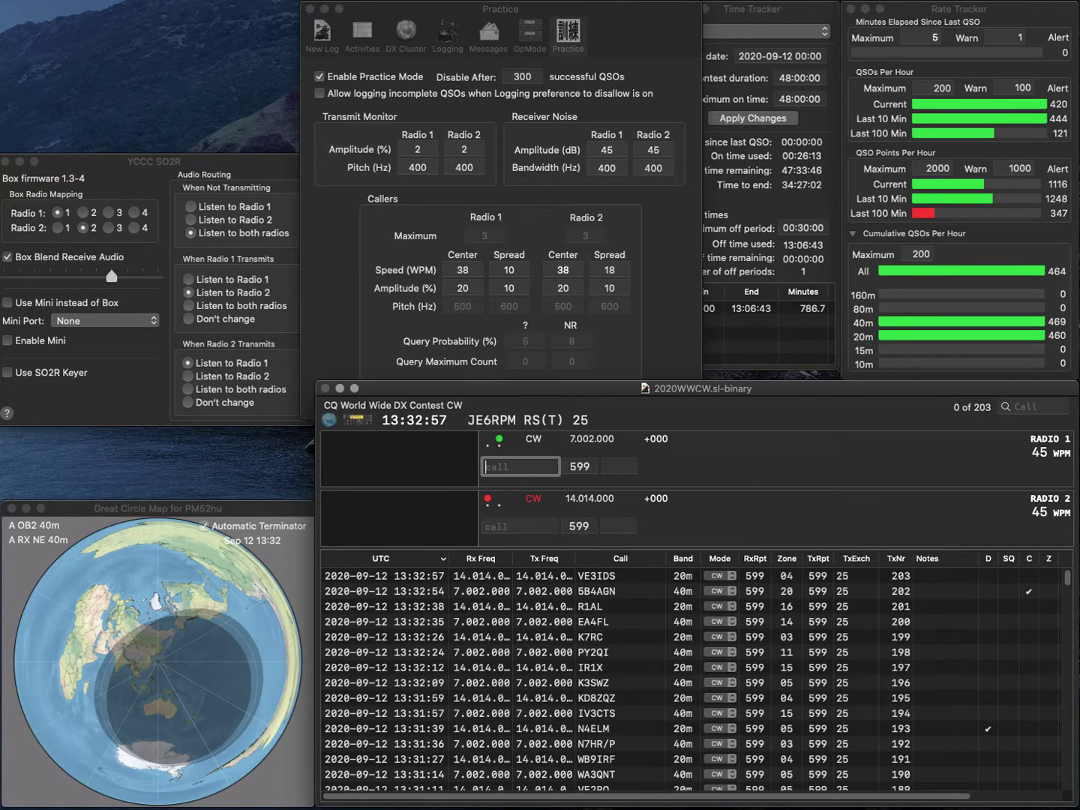
text(K6ELE)
key(Return)
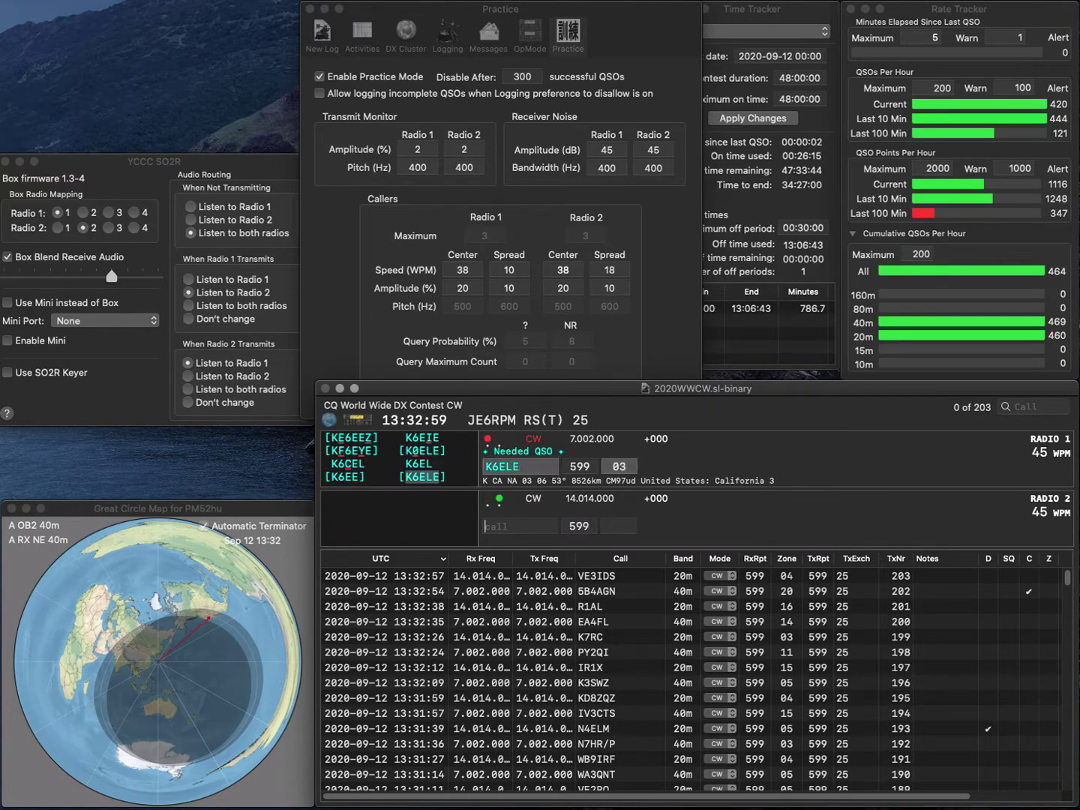
text(K9)
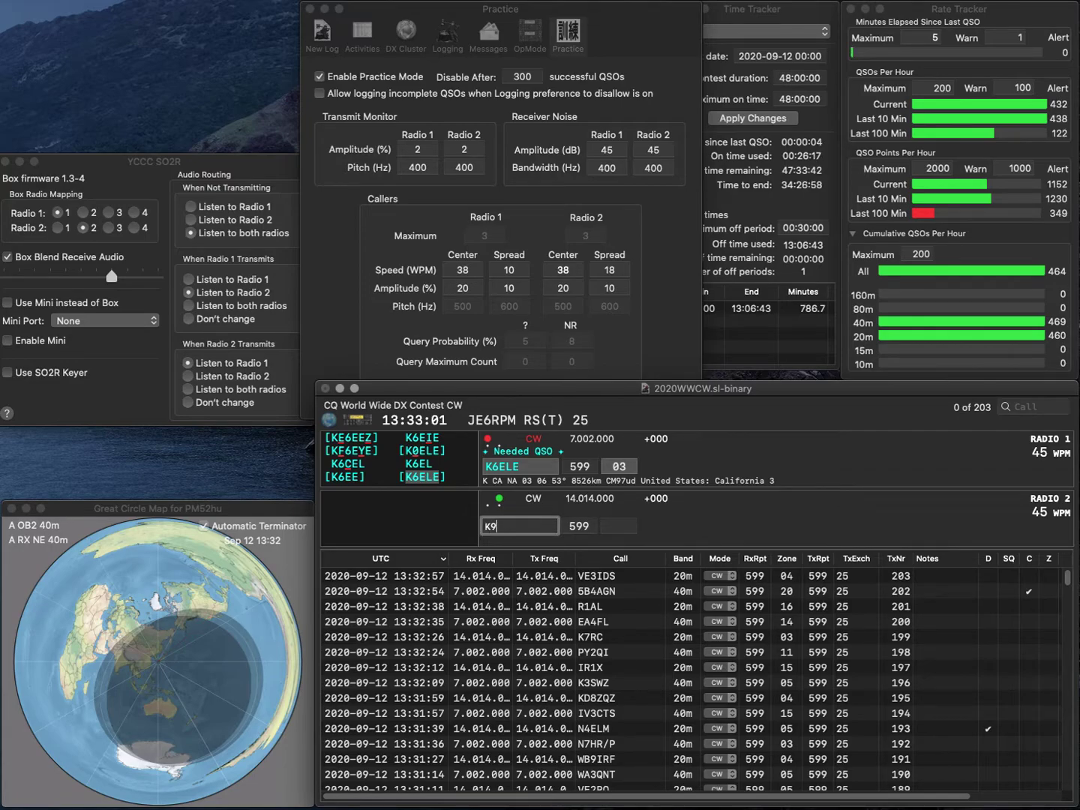
text(EL)
key(Return)
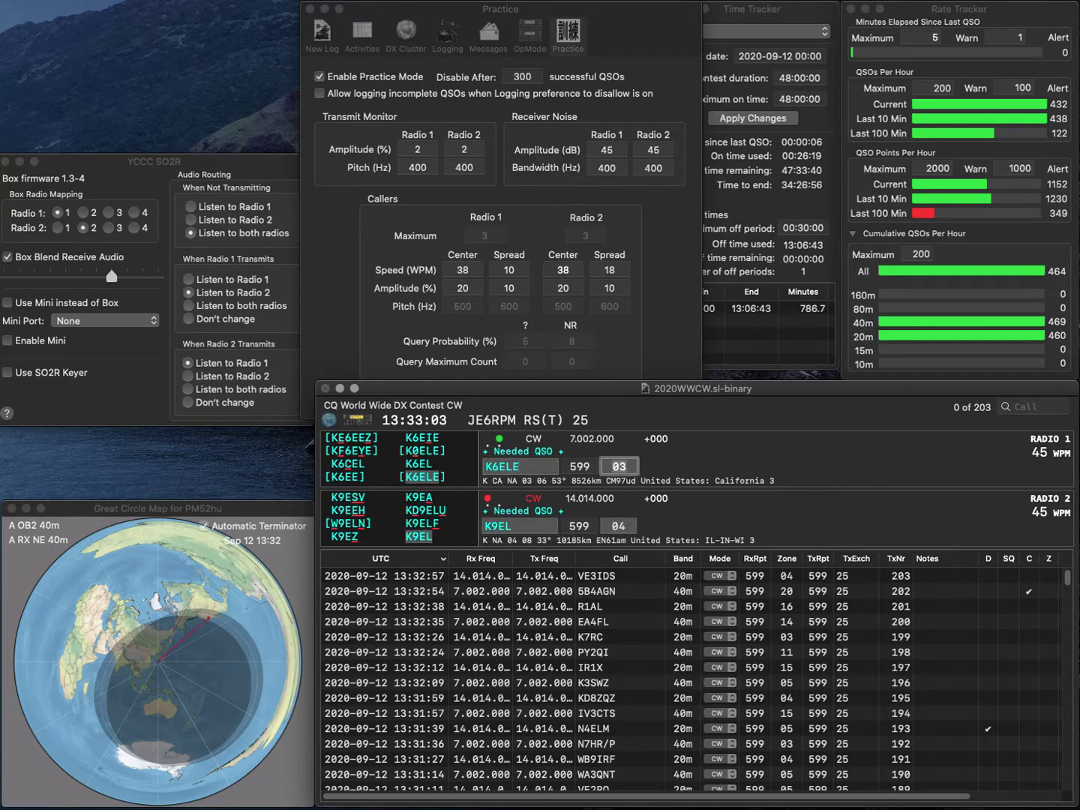
key(Return)
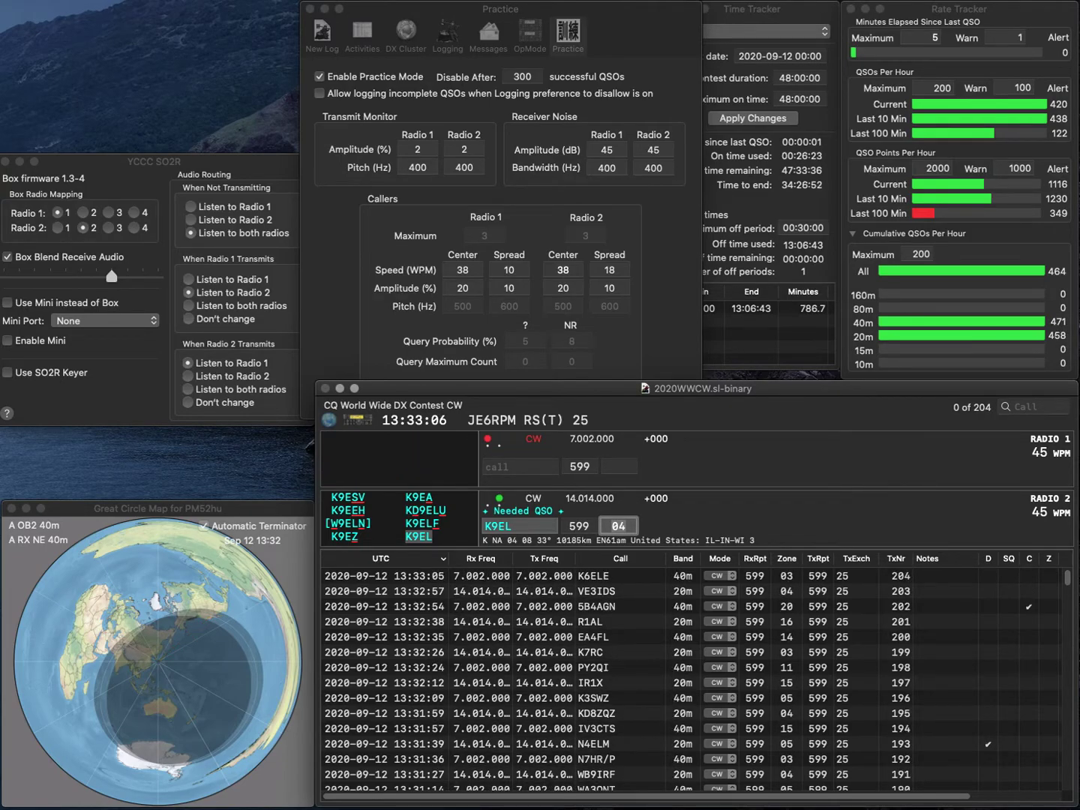
Correct the Radio 2 call to K9IL and send the reply again.
key(Tab)
key(Left)
key(BackSpace)
text(I)
key(Return)
text(VE)
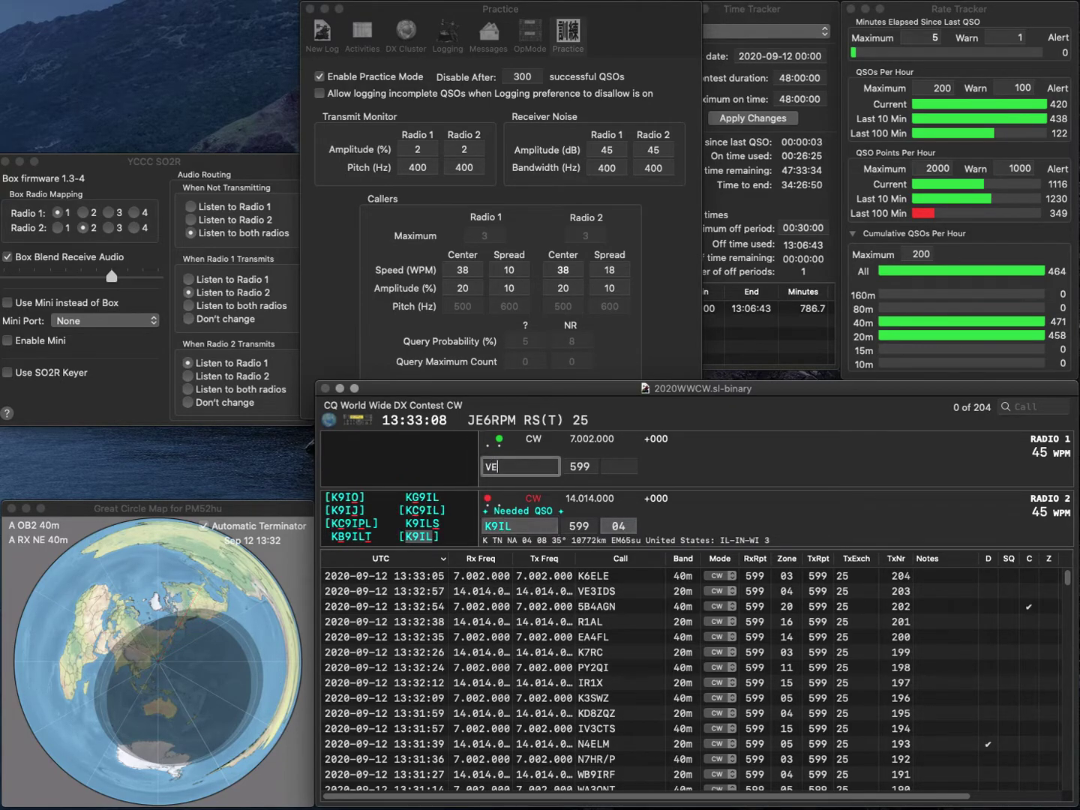
text(3IGN)
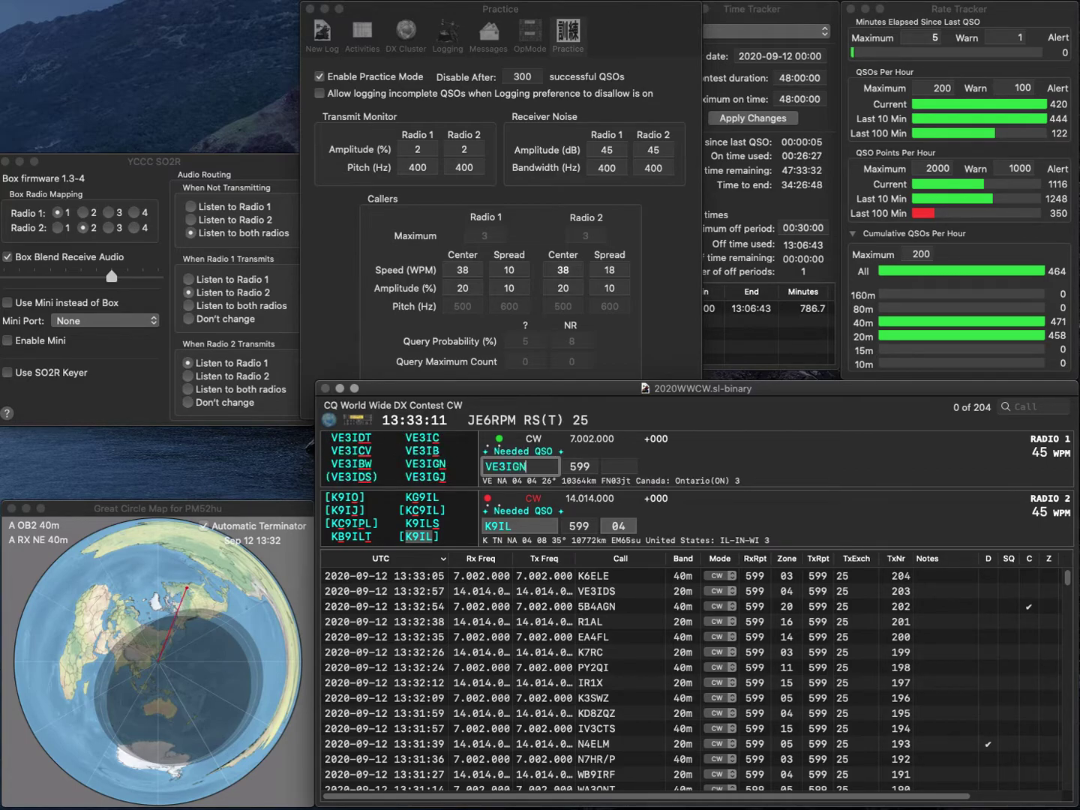
key(Return)
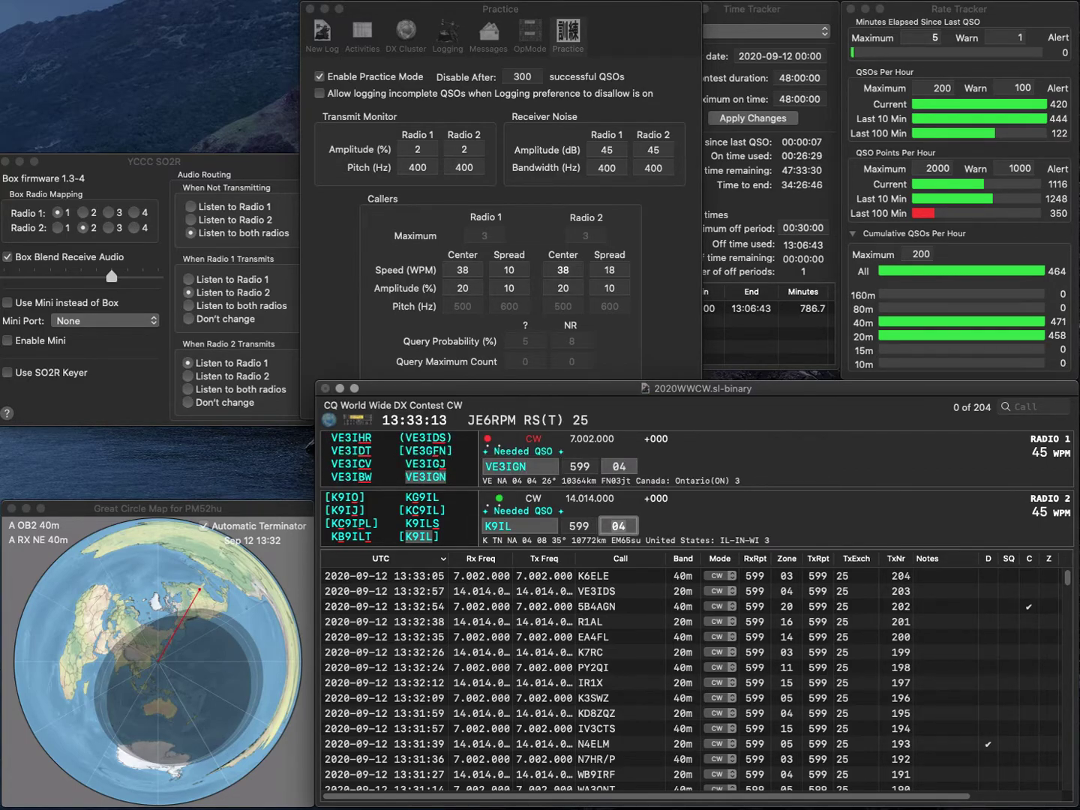
key(Return)
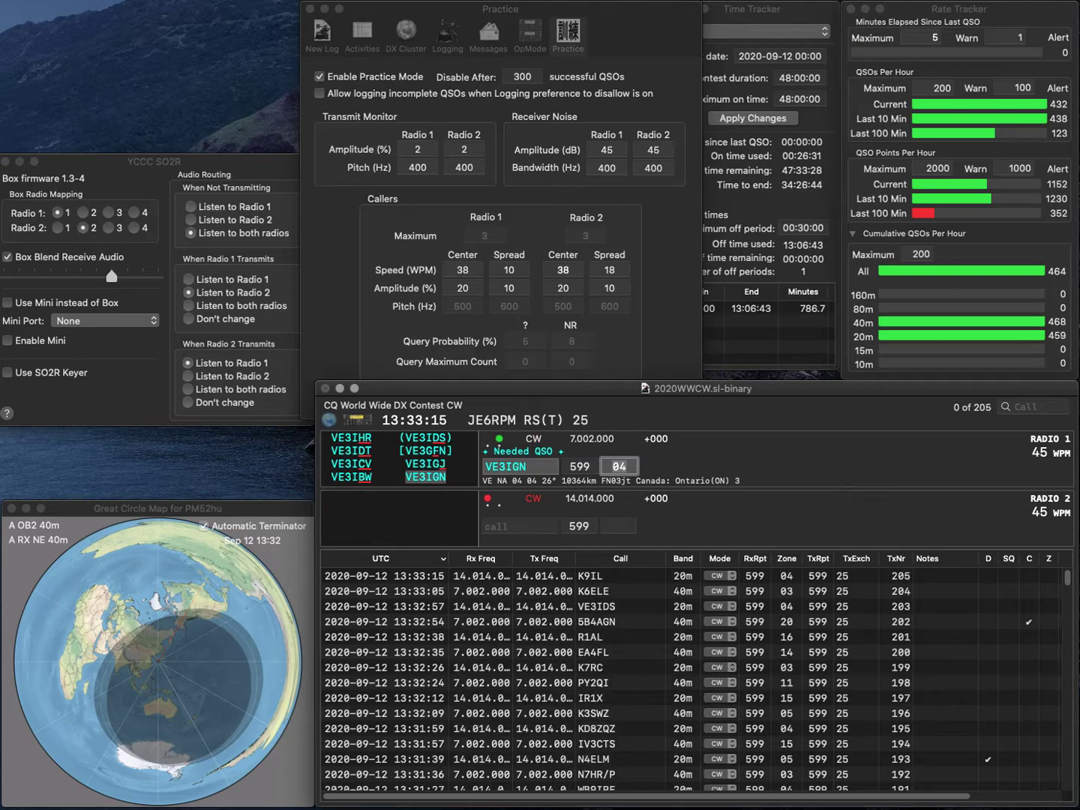
key(Return)
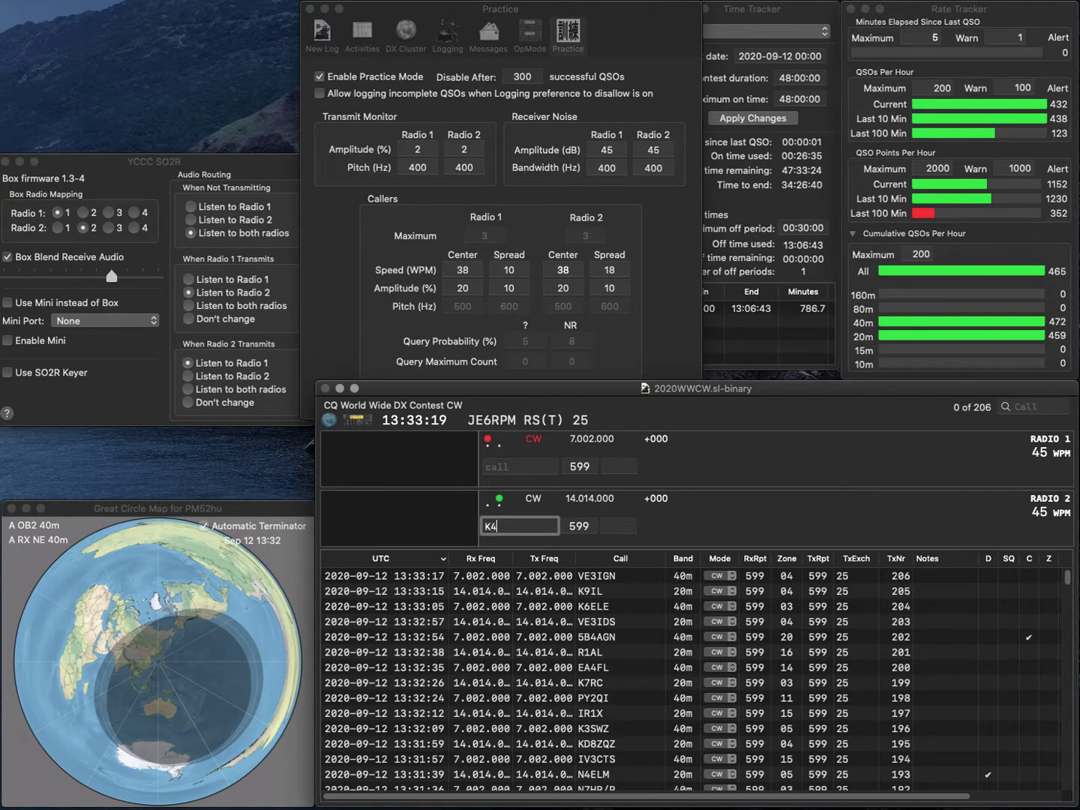
text(4RCA)
key(Return)
text(W2HRY)
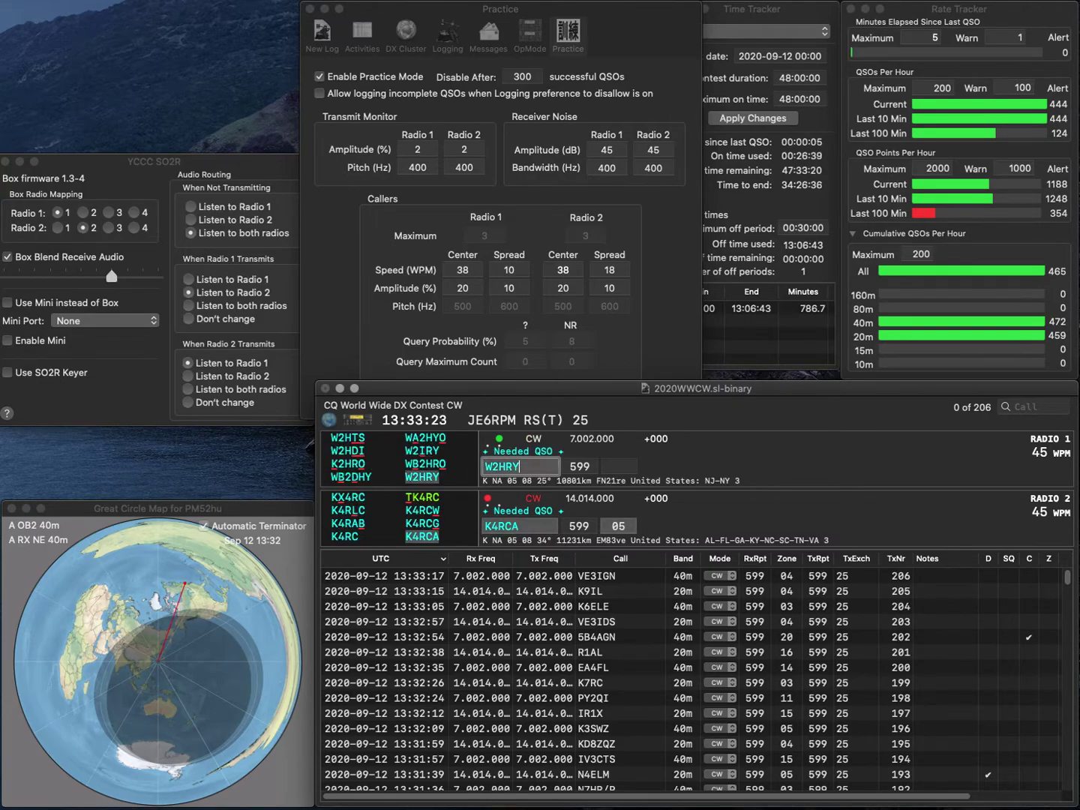
key(Return)
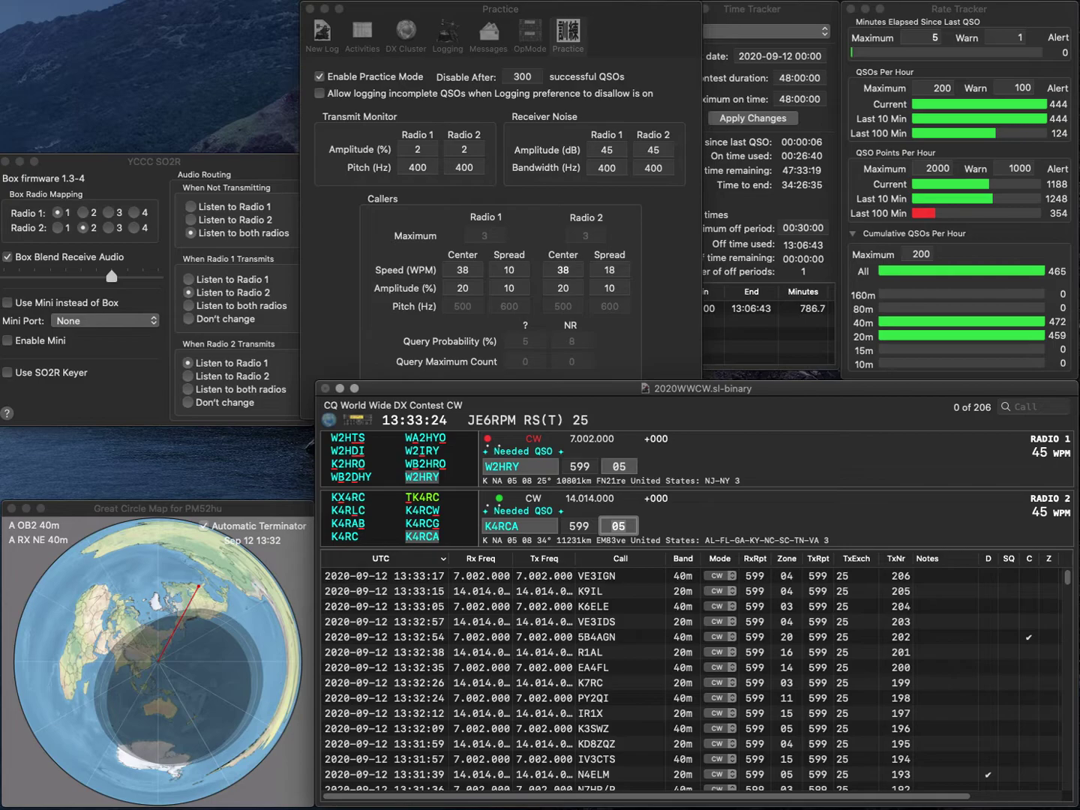
key(Return)
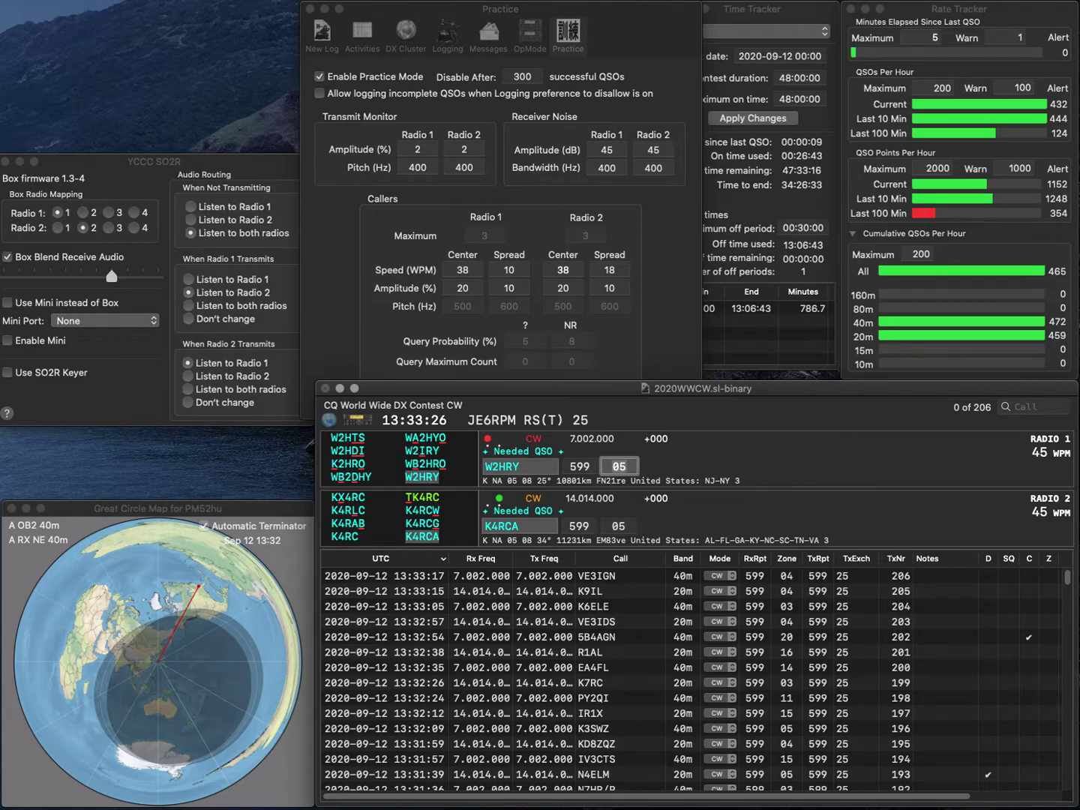
key(Return)
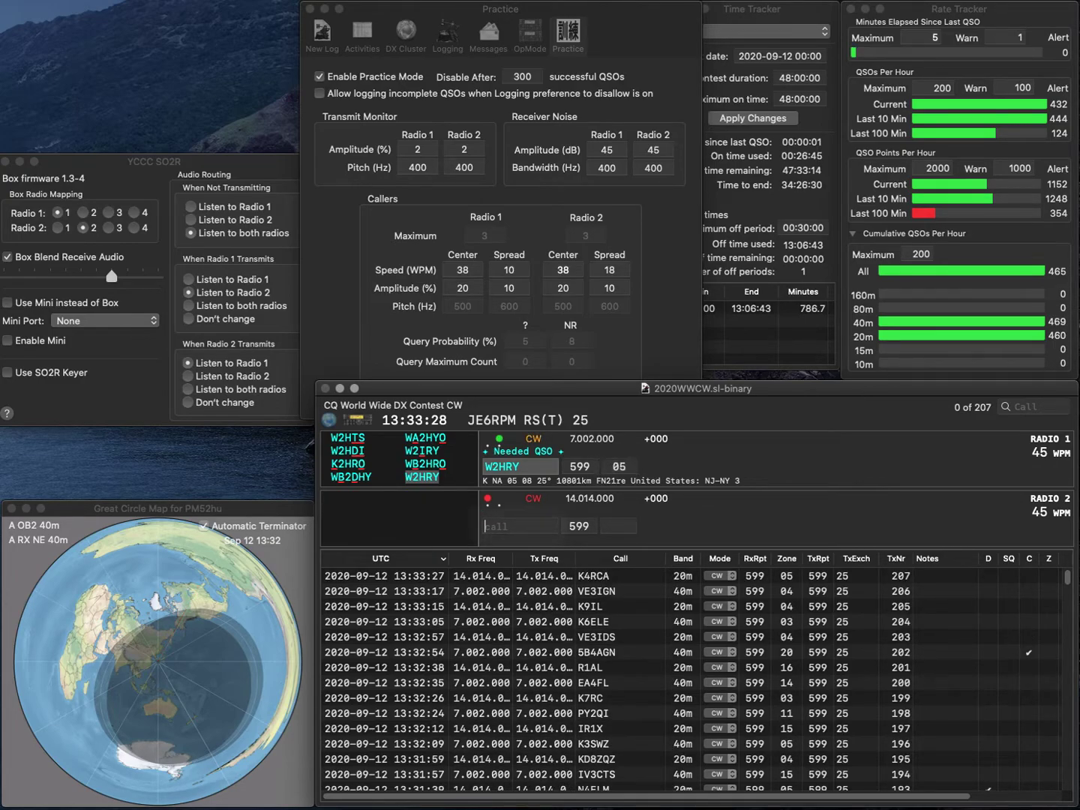
text(OK1MSP)
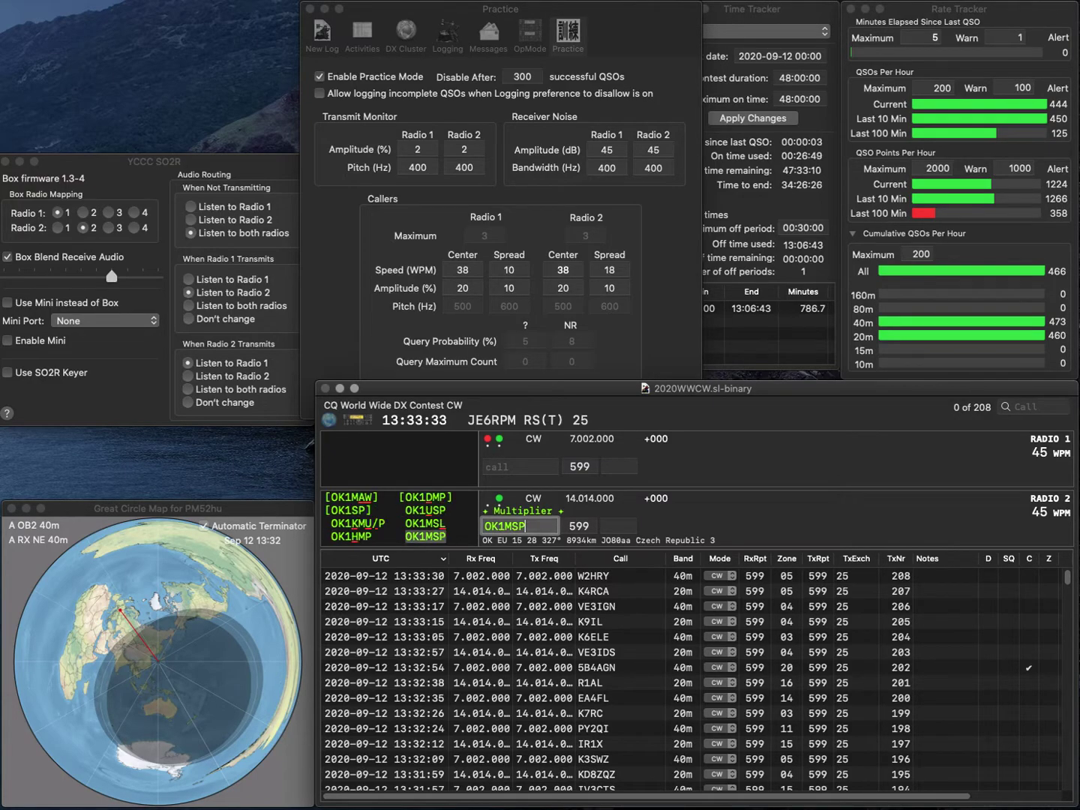
key(Return)
text(N6KHG)
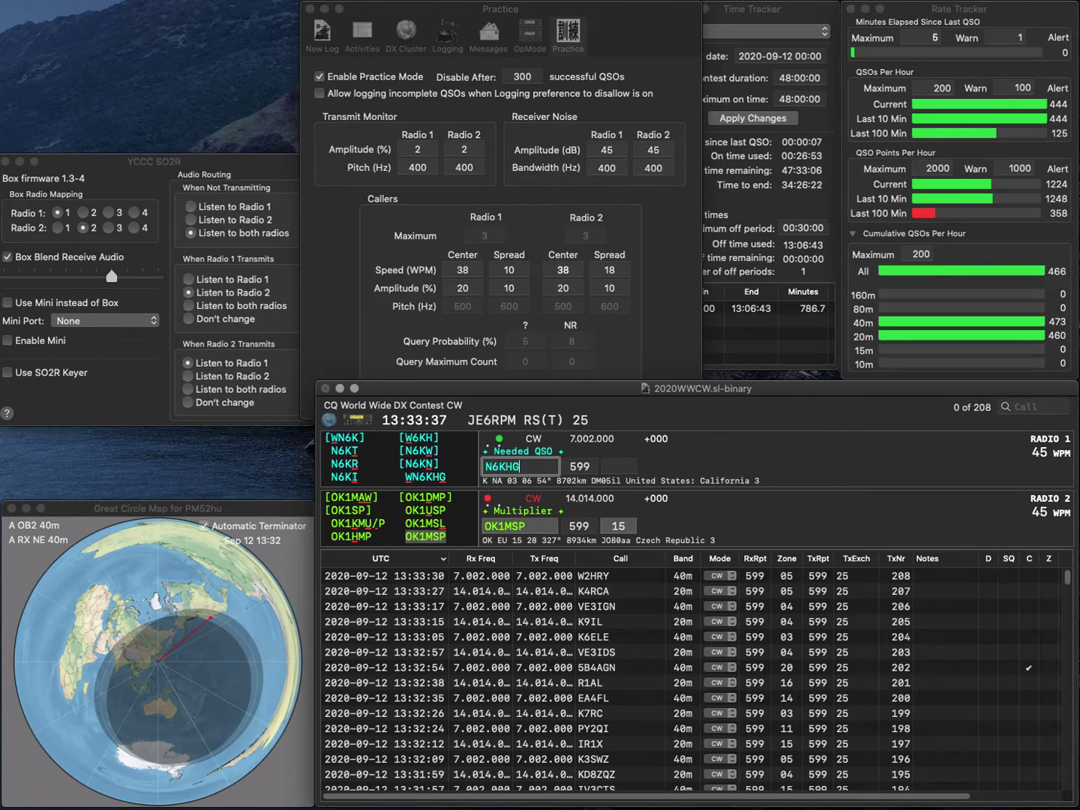
text(W)
key(Return)
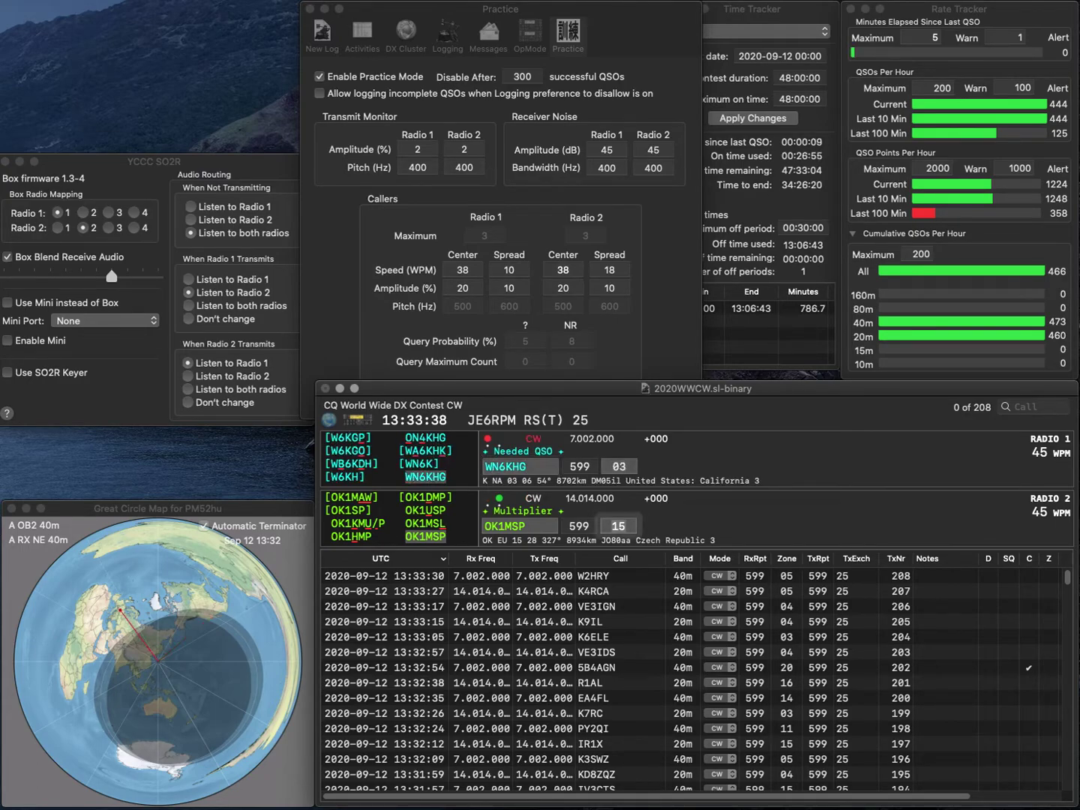
key(Return)
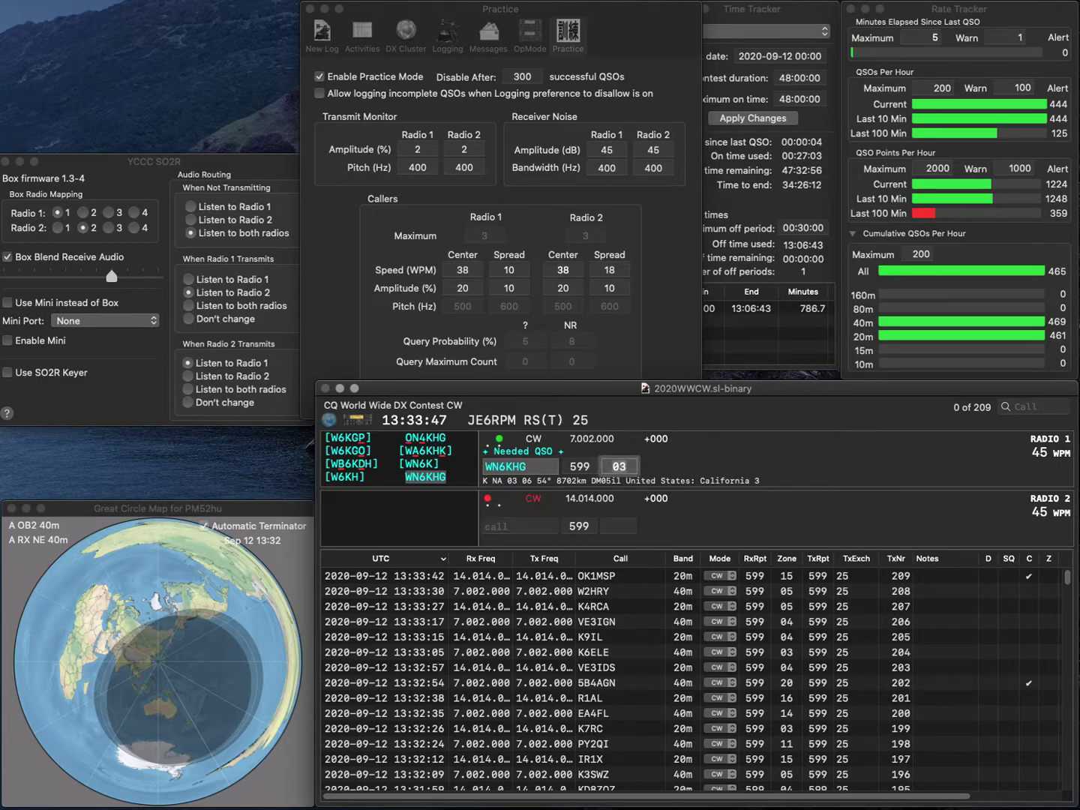
key(Return)
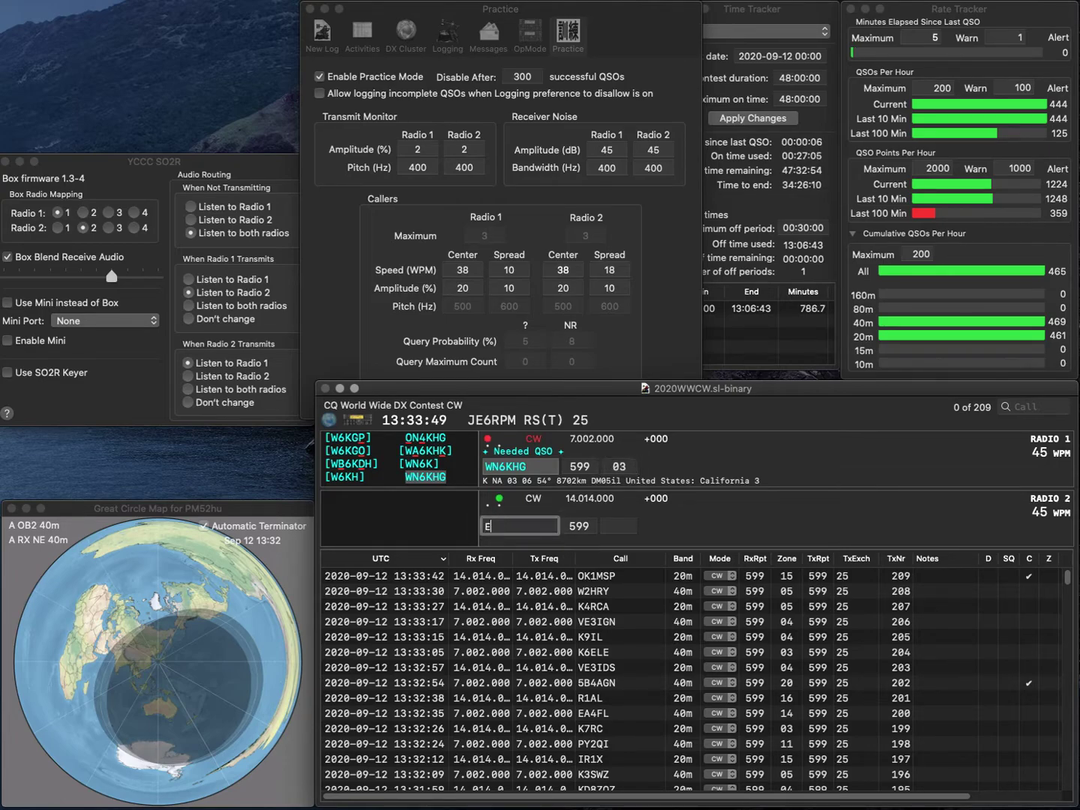
text(ELE)
key(Left)
key(Left)
key(Left)
text(K3)
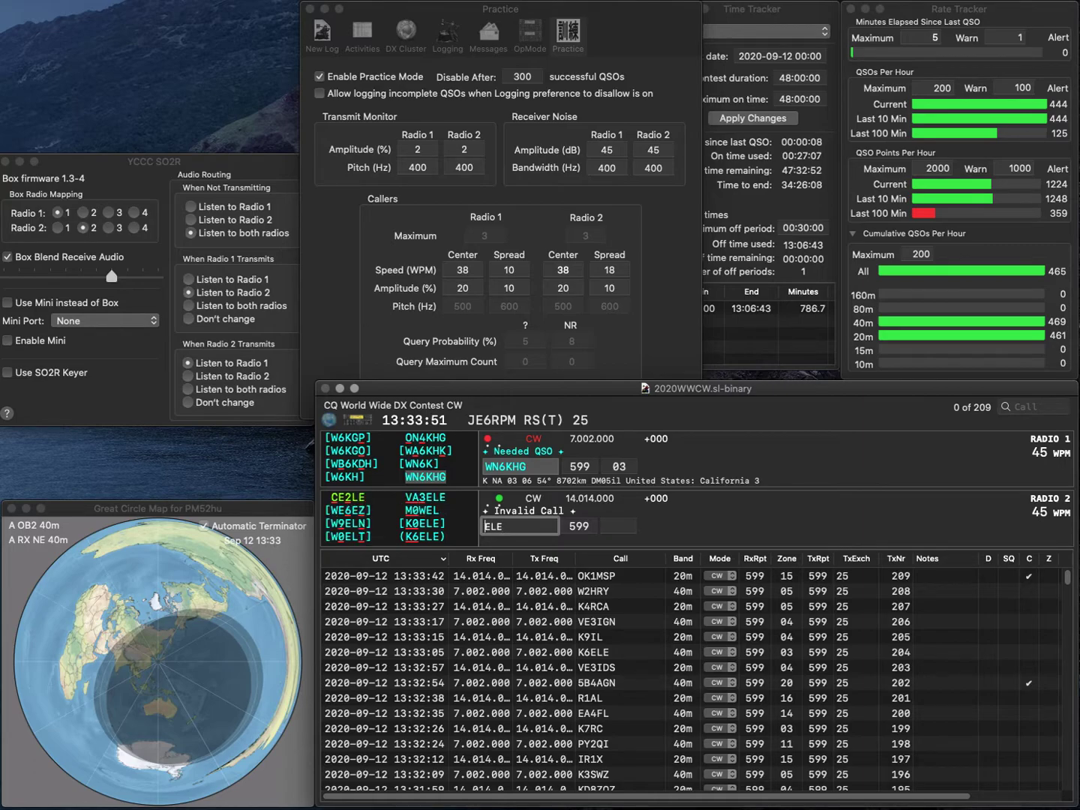
key(Right)
key(Right)
key(Right)
key(BackSpace)
key(Return)
key(Return)
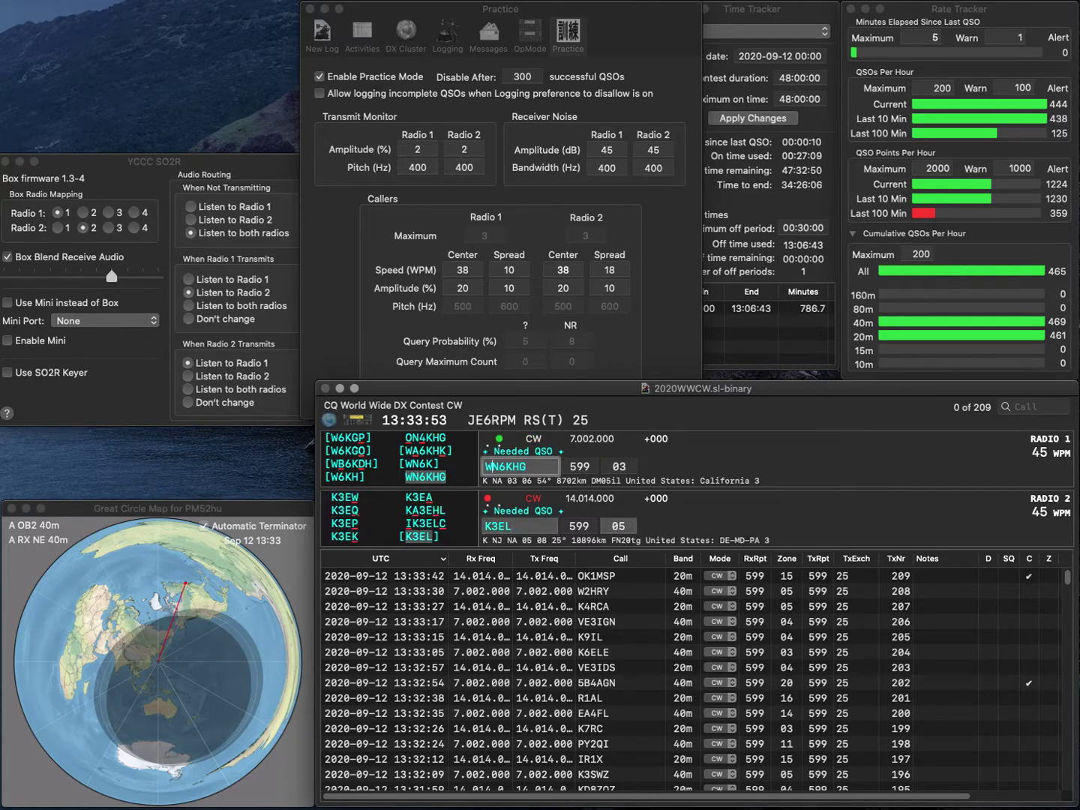
key(space)
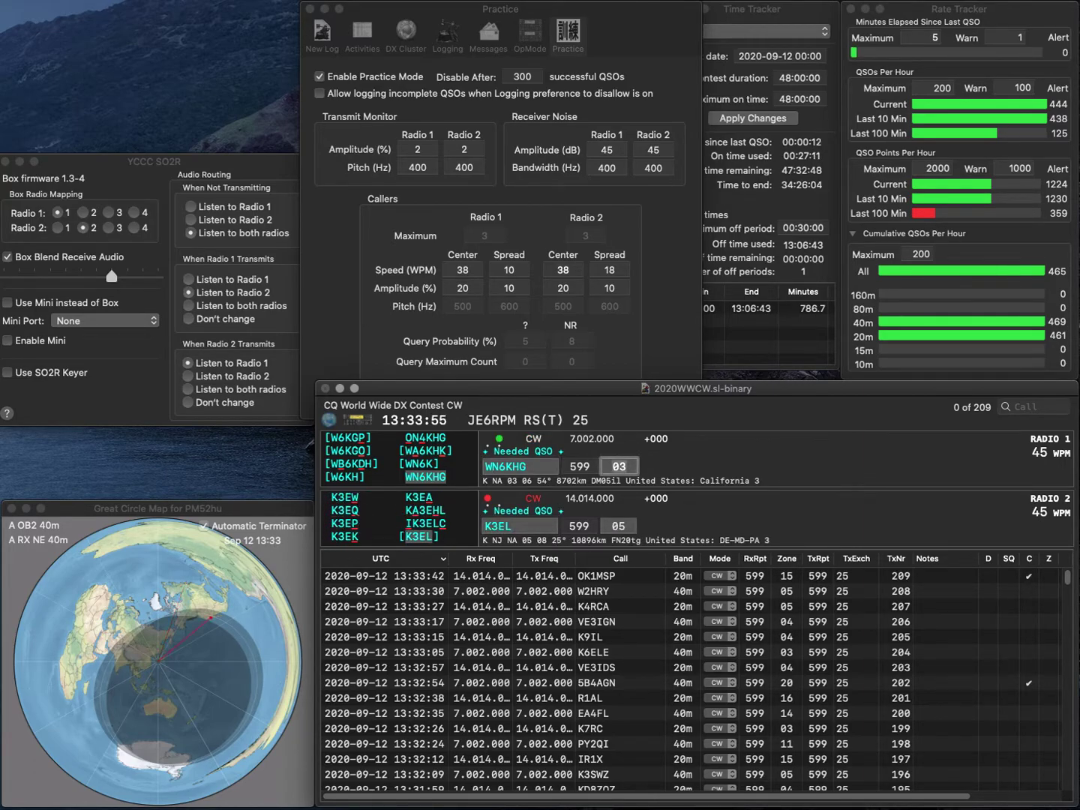
key(Return)
key(space)
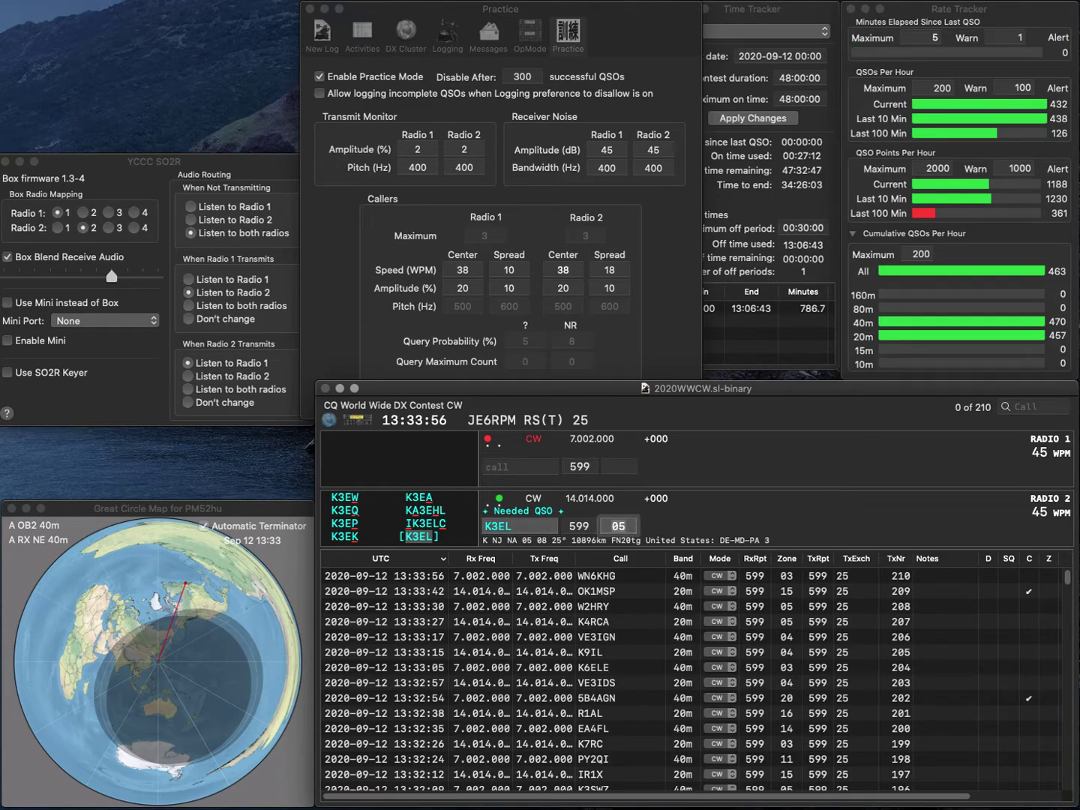
key(Return)
text(P)
text(W3TTT)
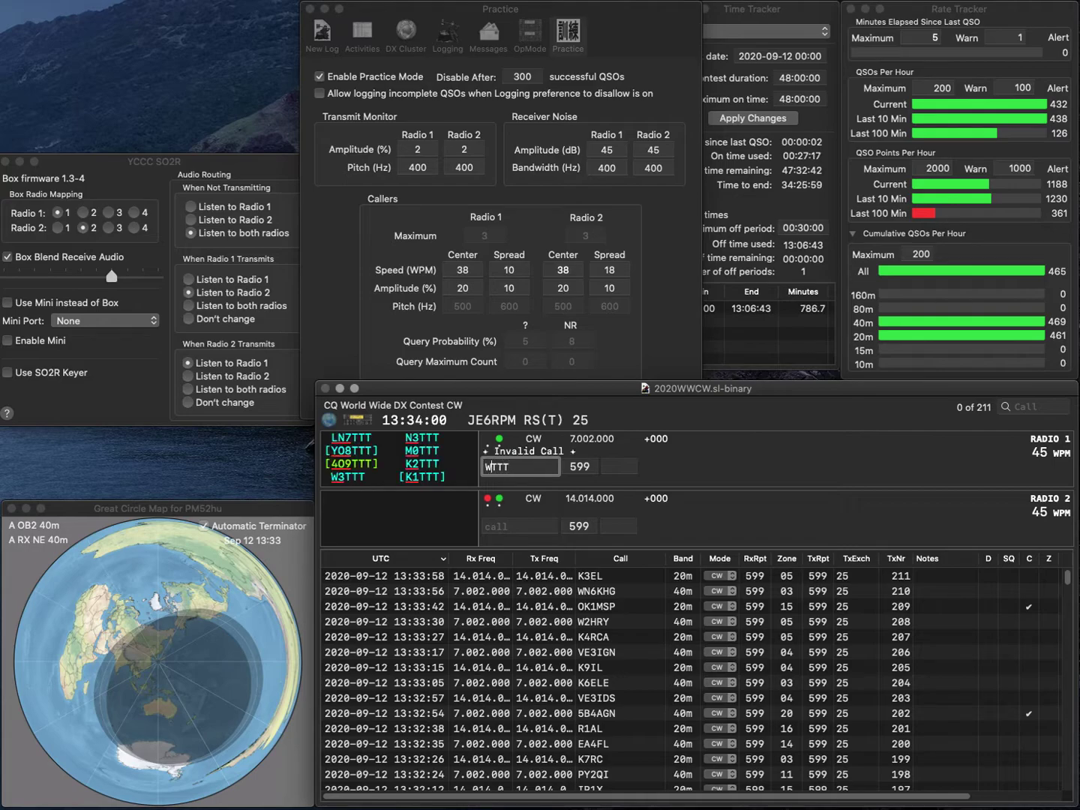
key(Return)
text(E)
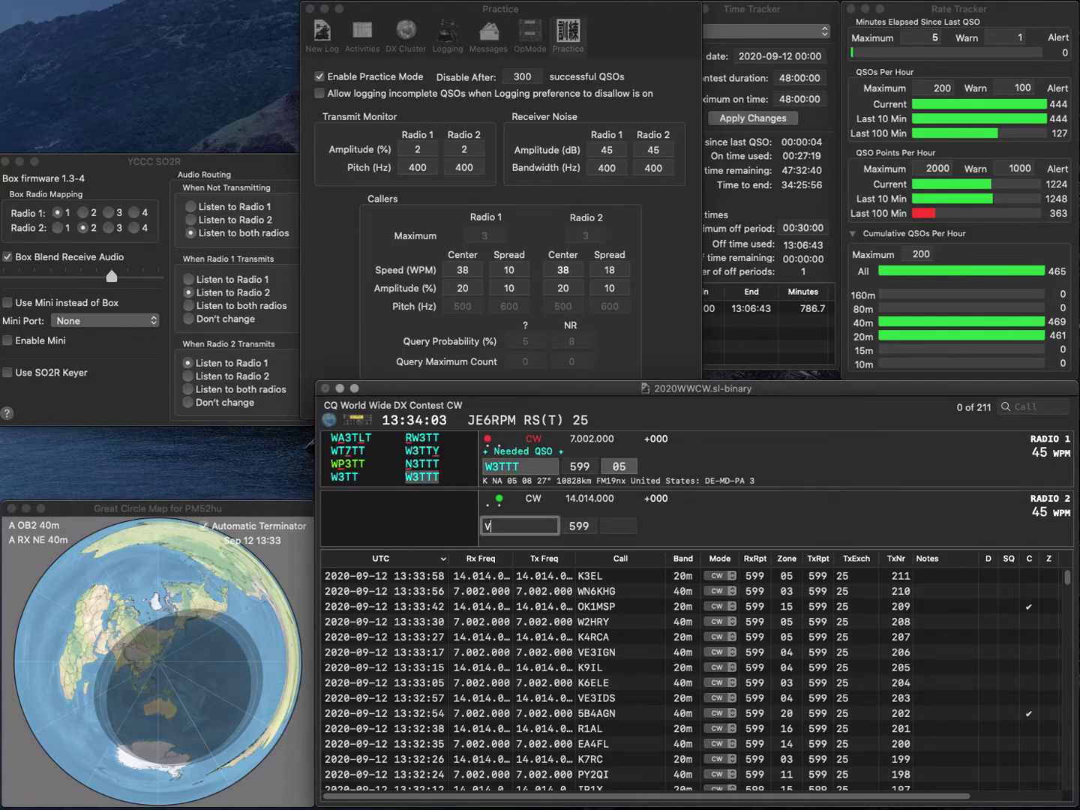
text(GK)
key(super+Left)
text(N5)
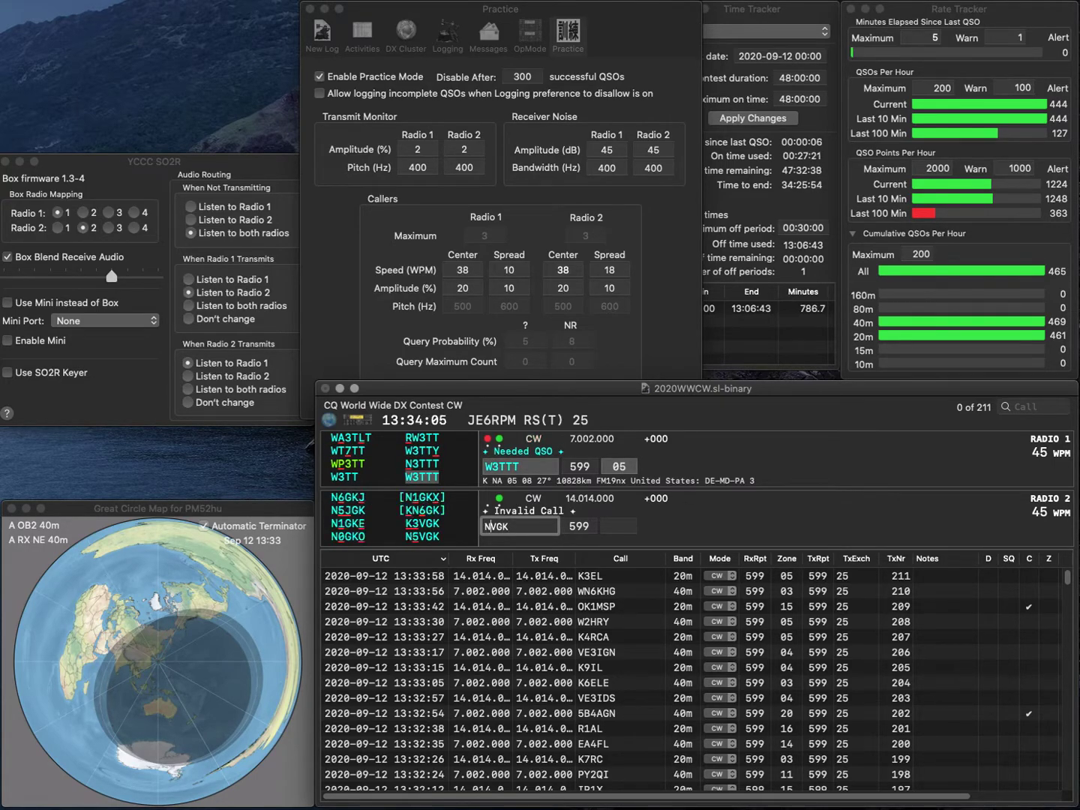
key(Return)
key(Return)
key(space)
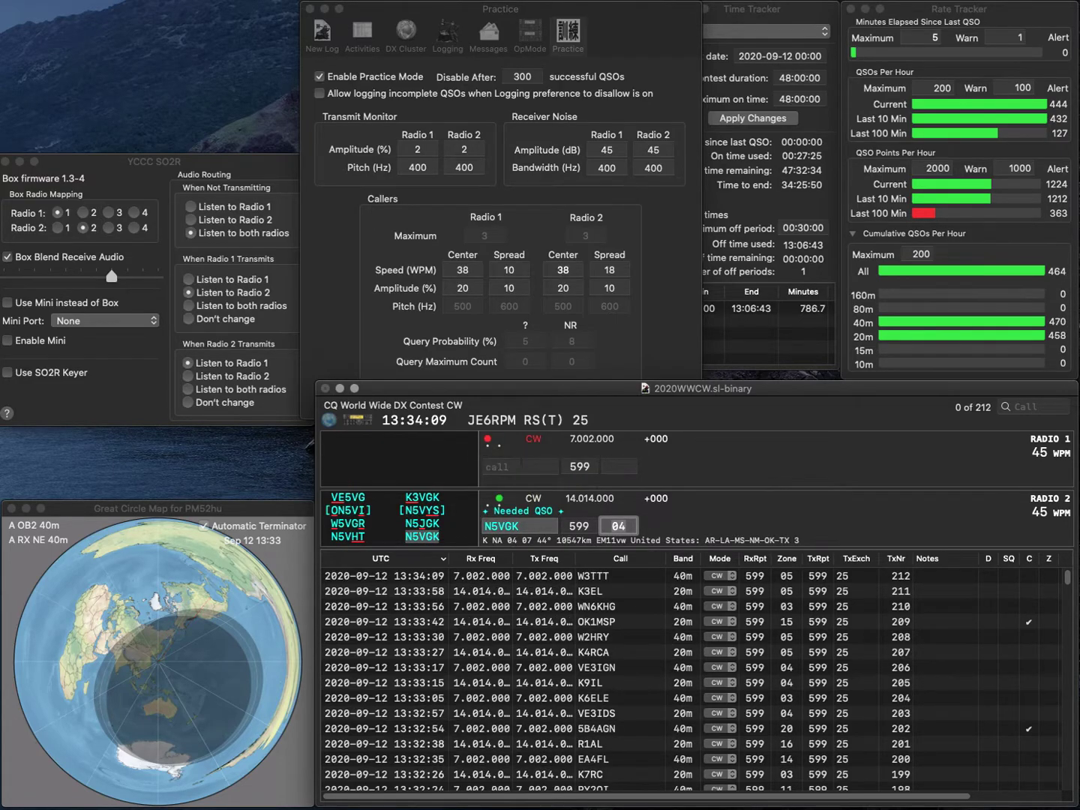
key(Return)
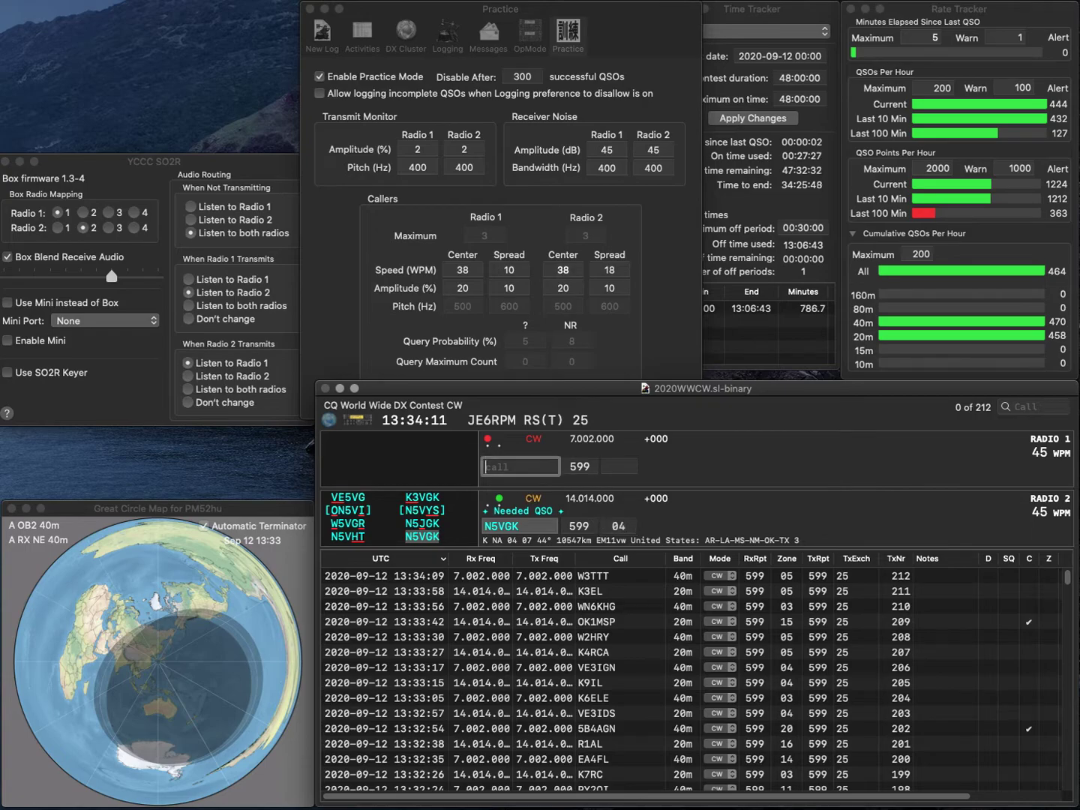
text(K3)
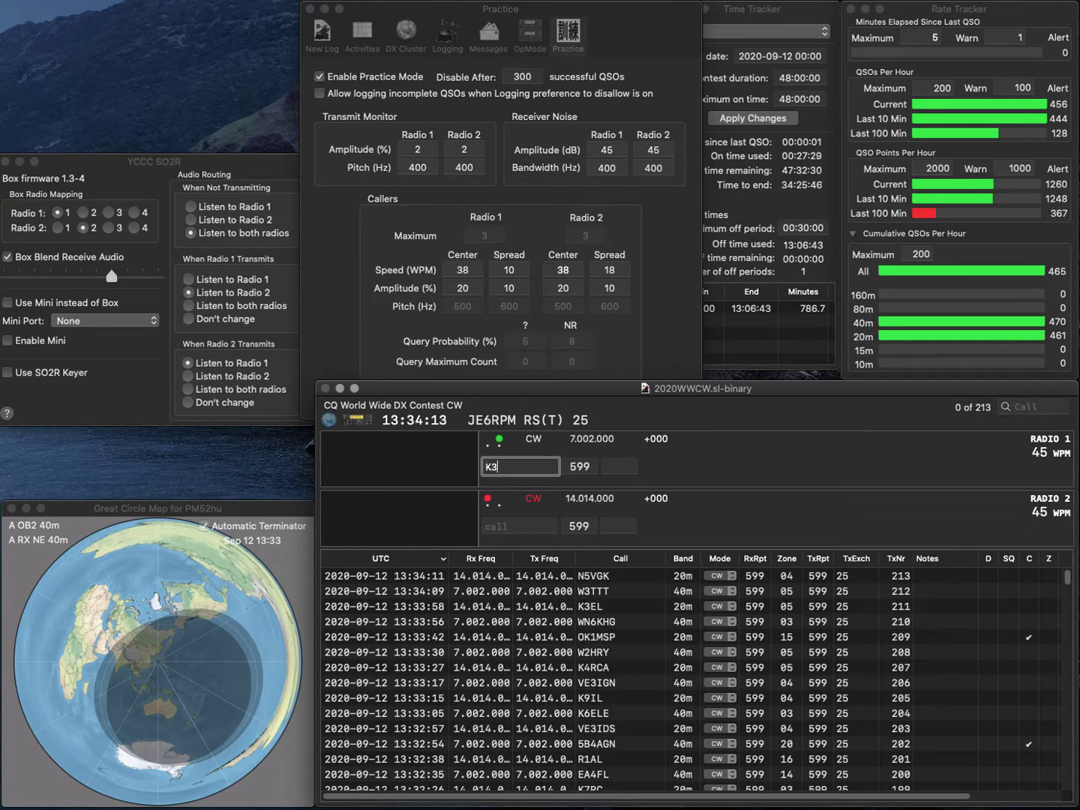
text(RA)
key(Return)
text(UA5L)
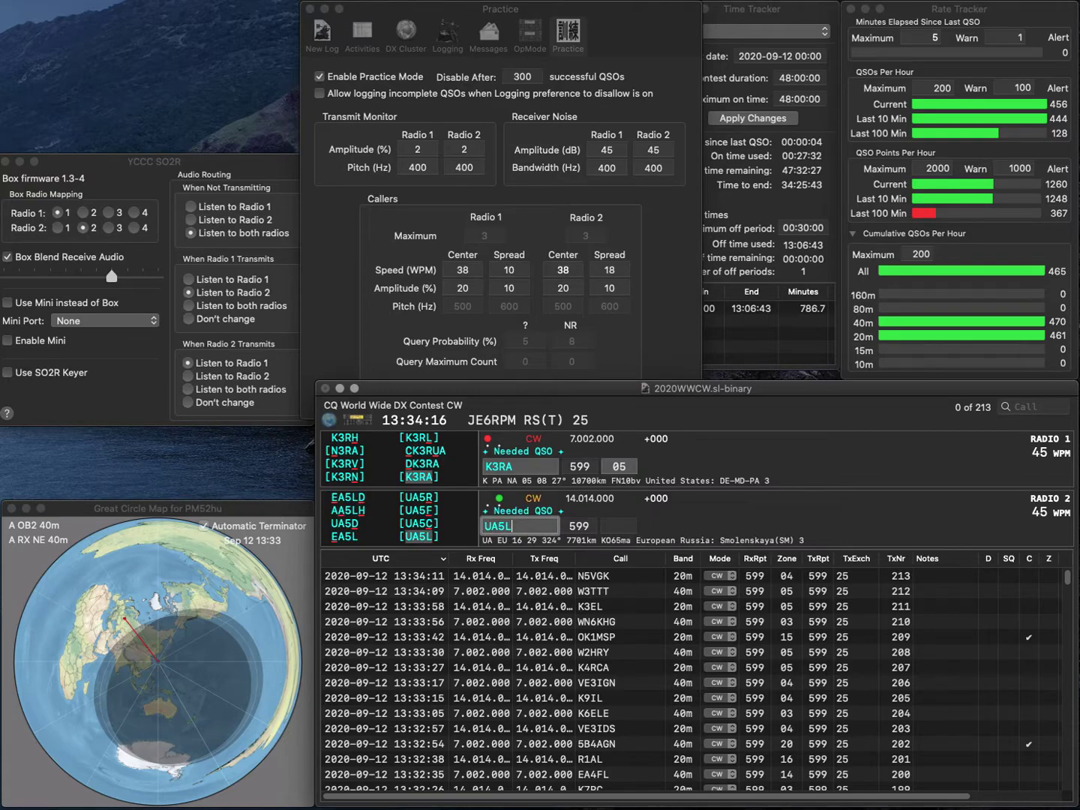
key(Return)
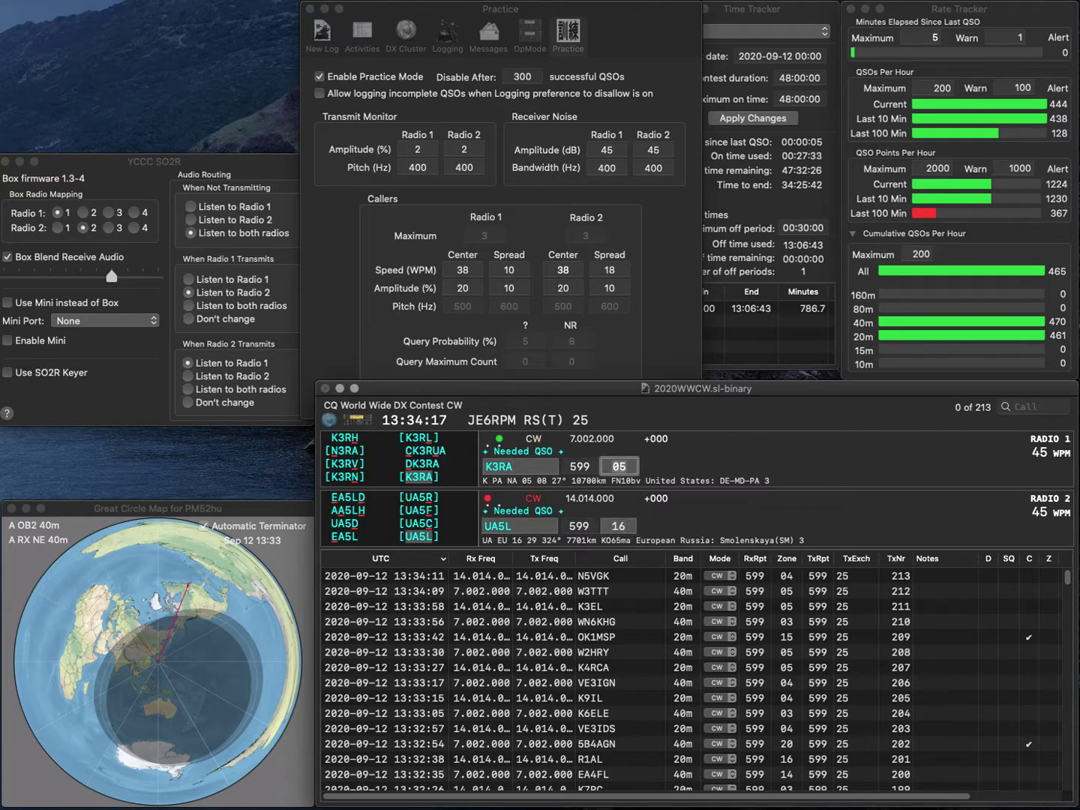
key(Return)
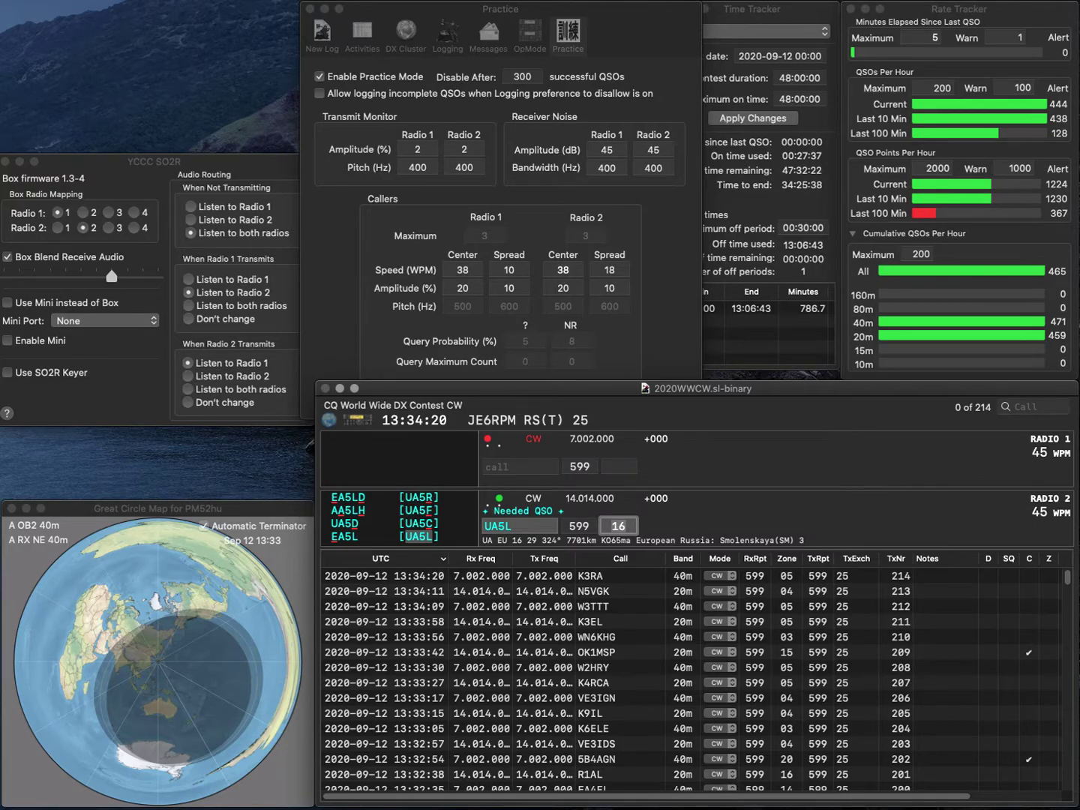
Send the call JA6FCL on Radio 1 and the call WA2EDJ on Radio 2.
text(JA6FC)
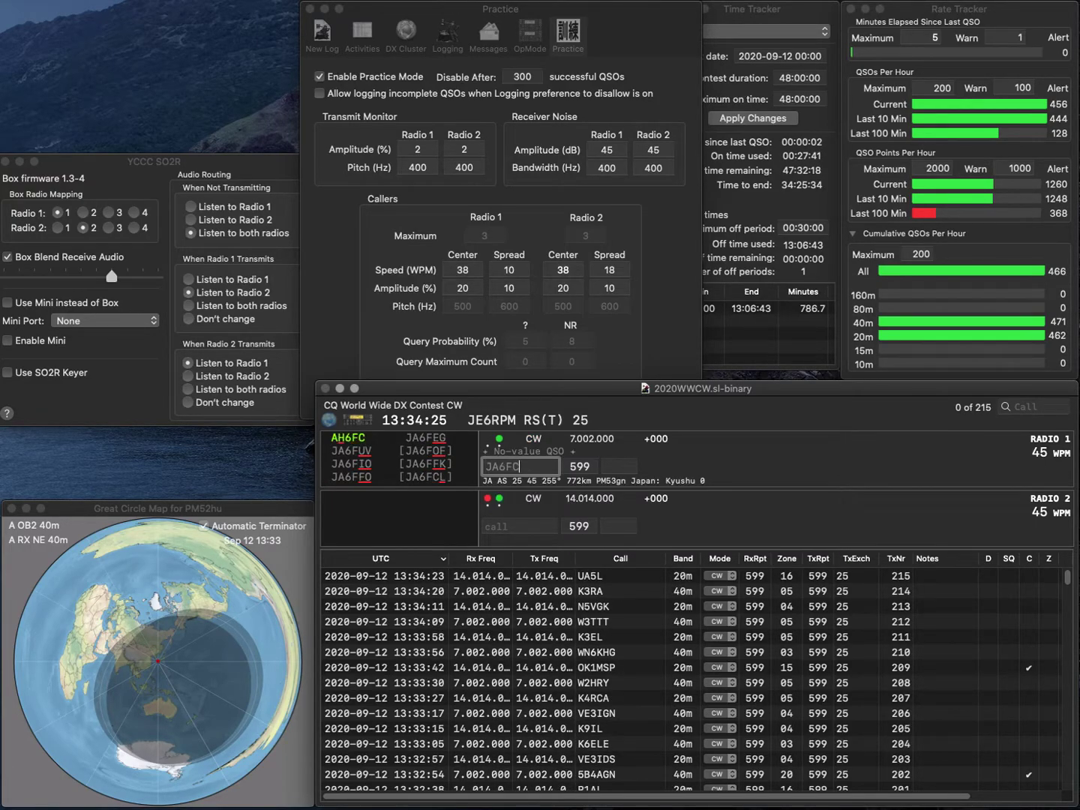
text(L)
key(Return)
text(WWA2EDJ)
key(Home)
key(Delete)
key(Return)
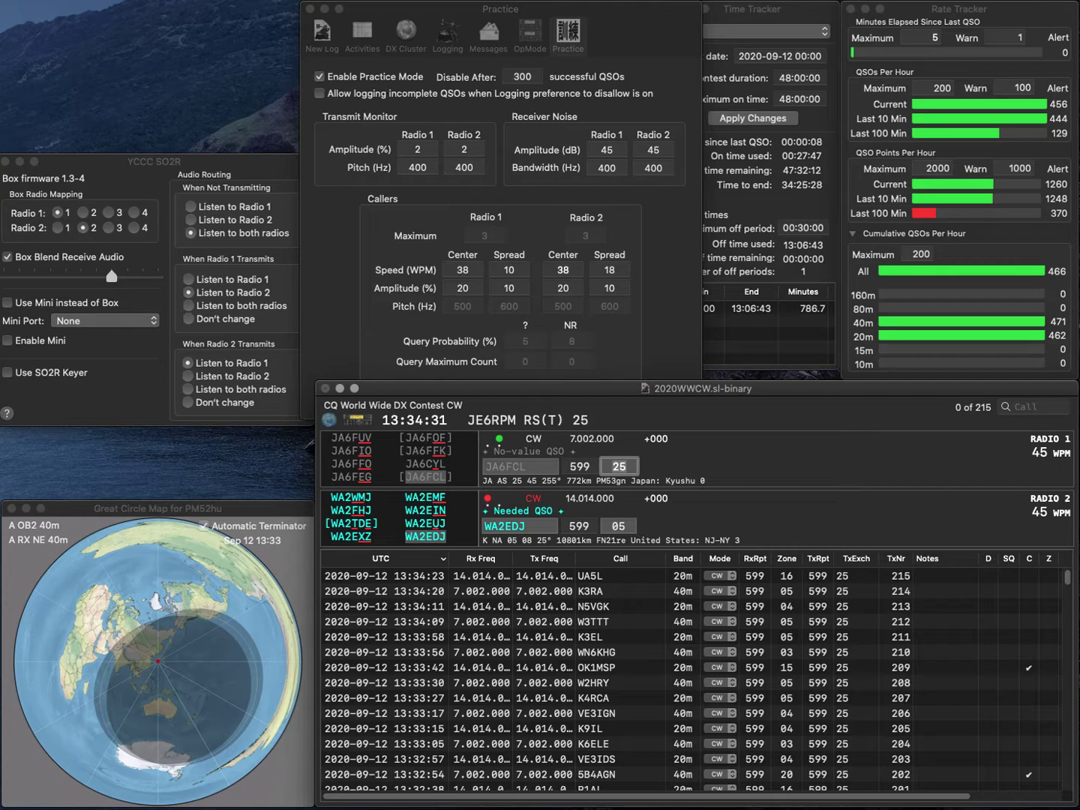
key(Return)
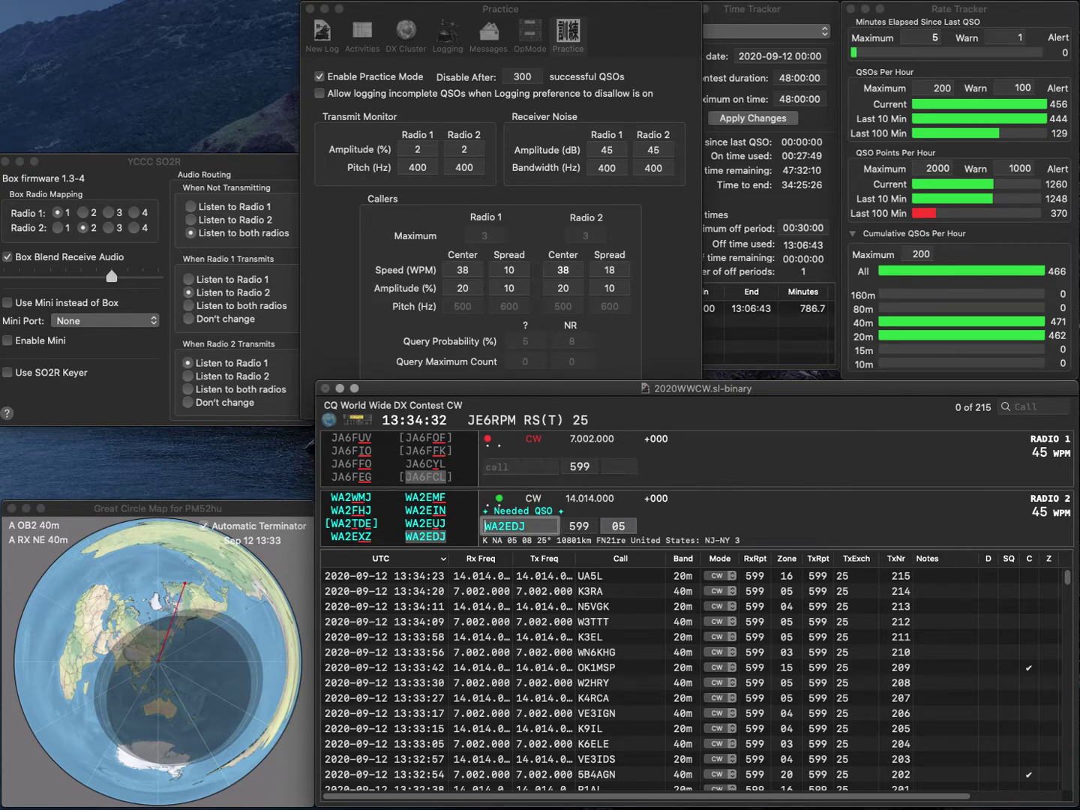
key(Return)
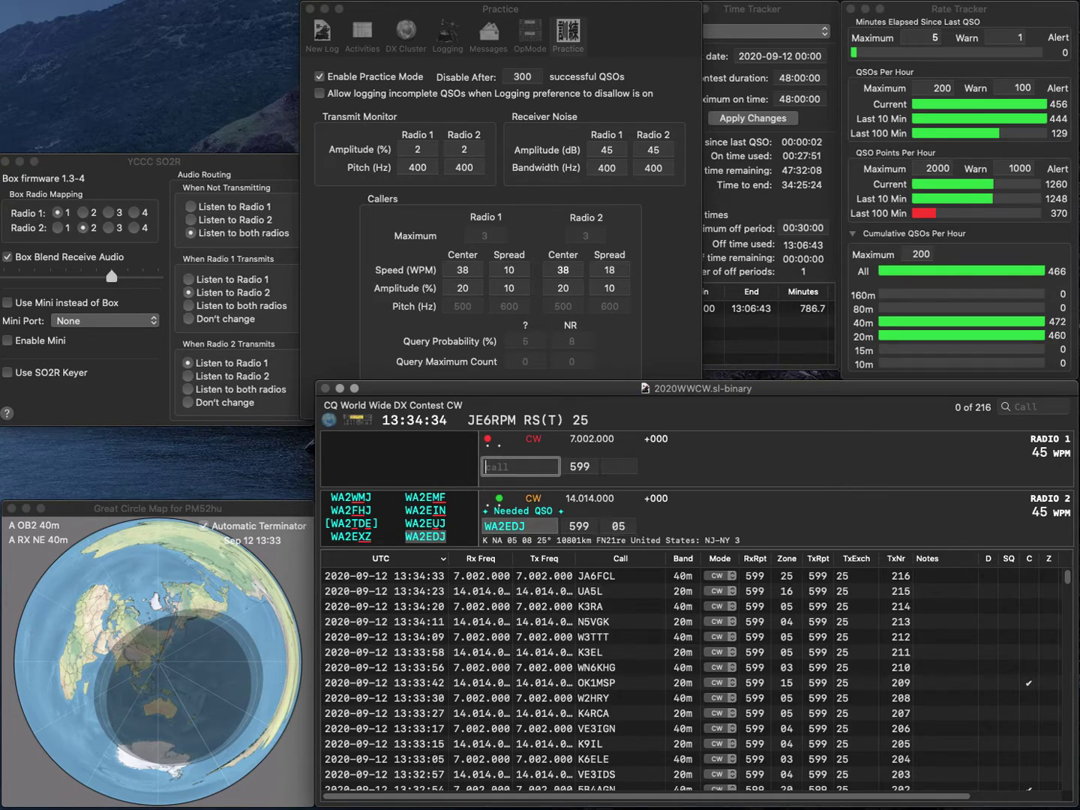
text(SP2TQQ)
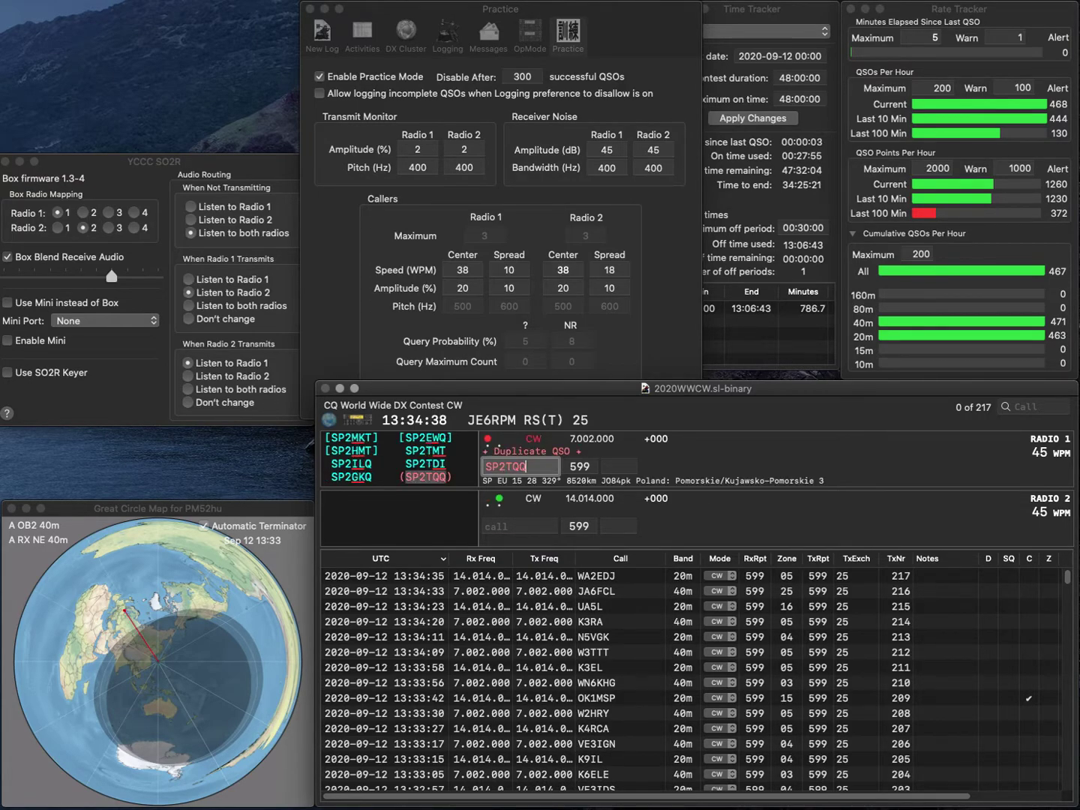
key(Return)
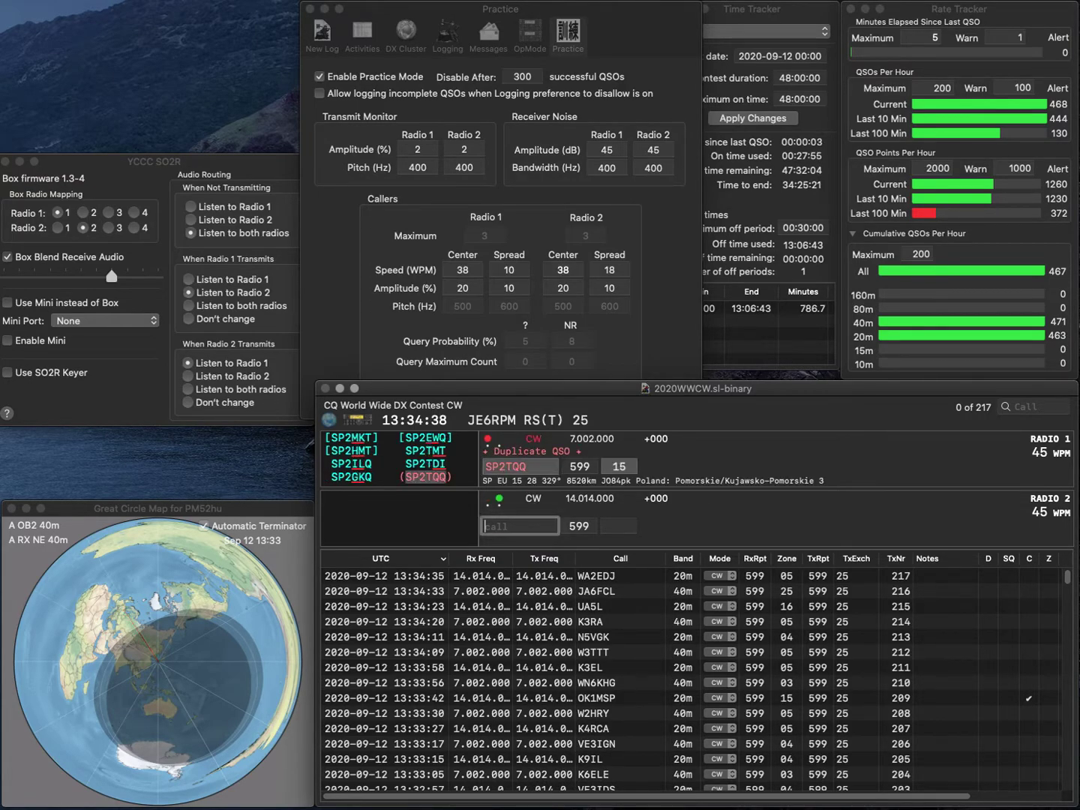
text(7DO)
key(Return)
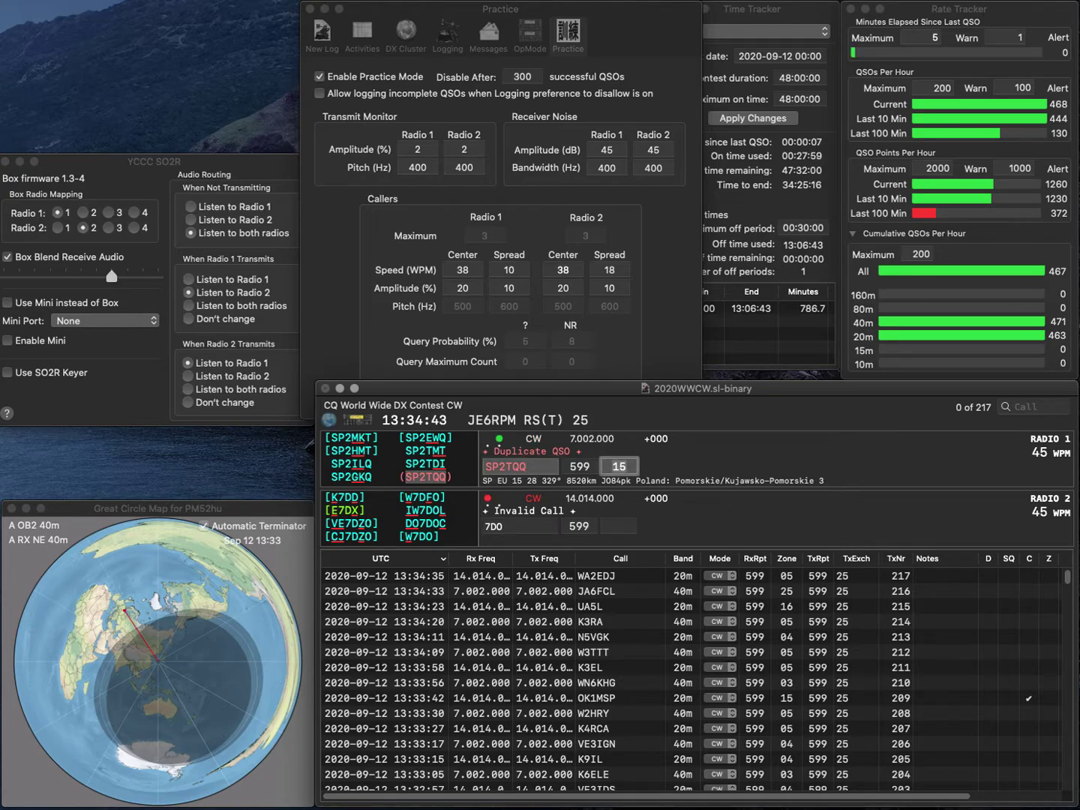
key(Return)
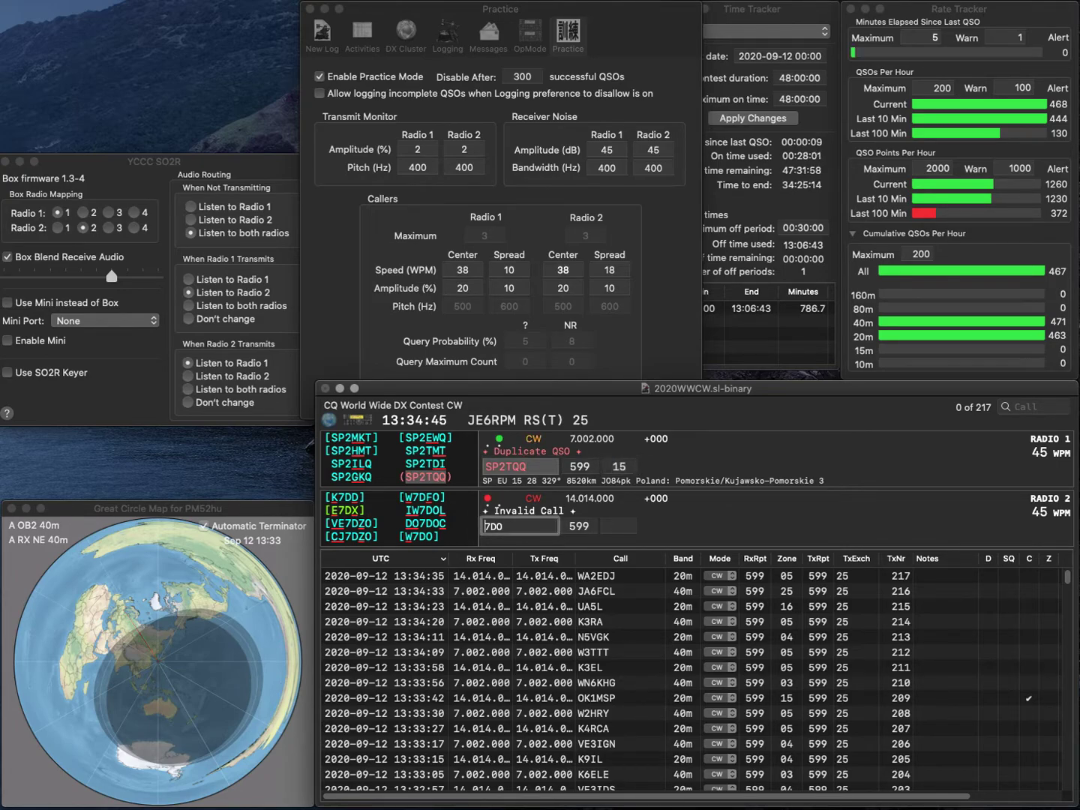
key(BackSpace)
text(F6B)
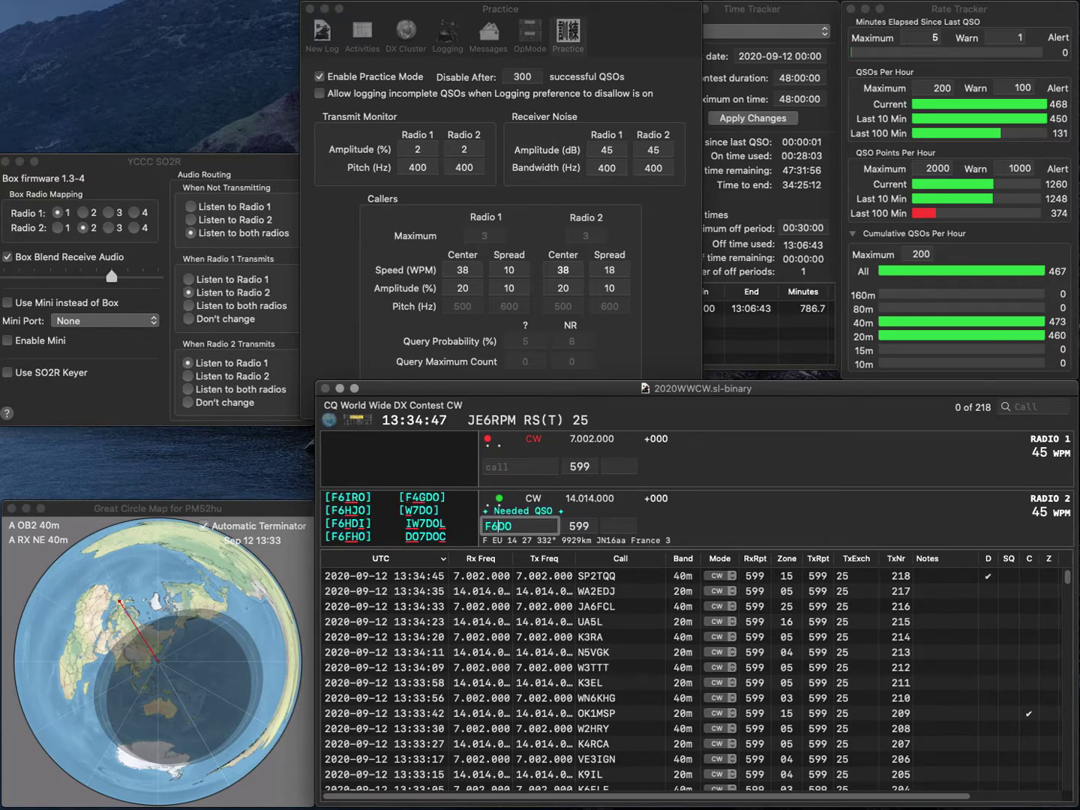
key(Delete)
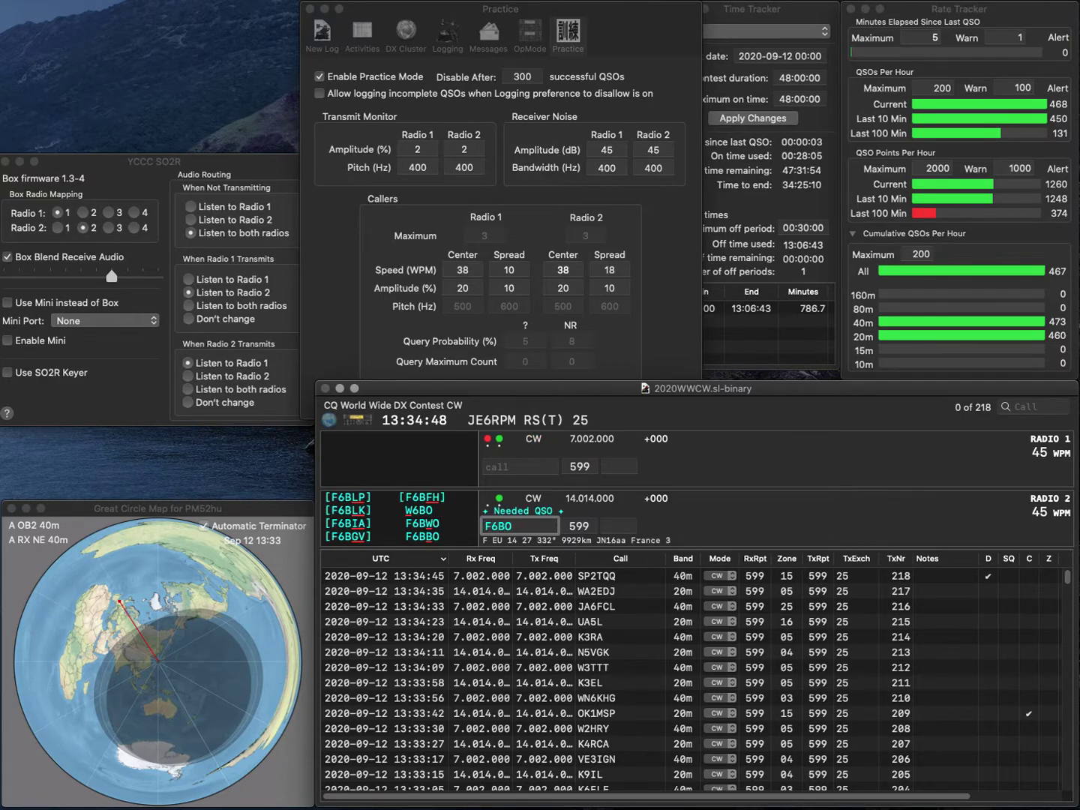
text(B)
key(Return)
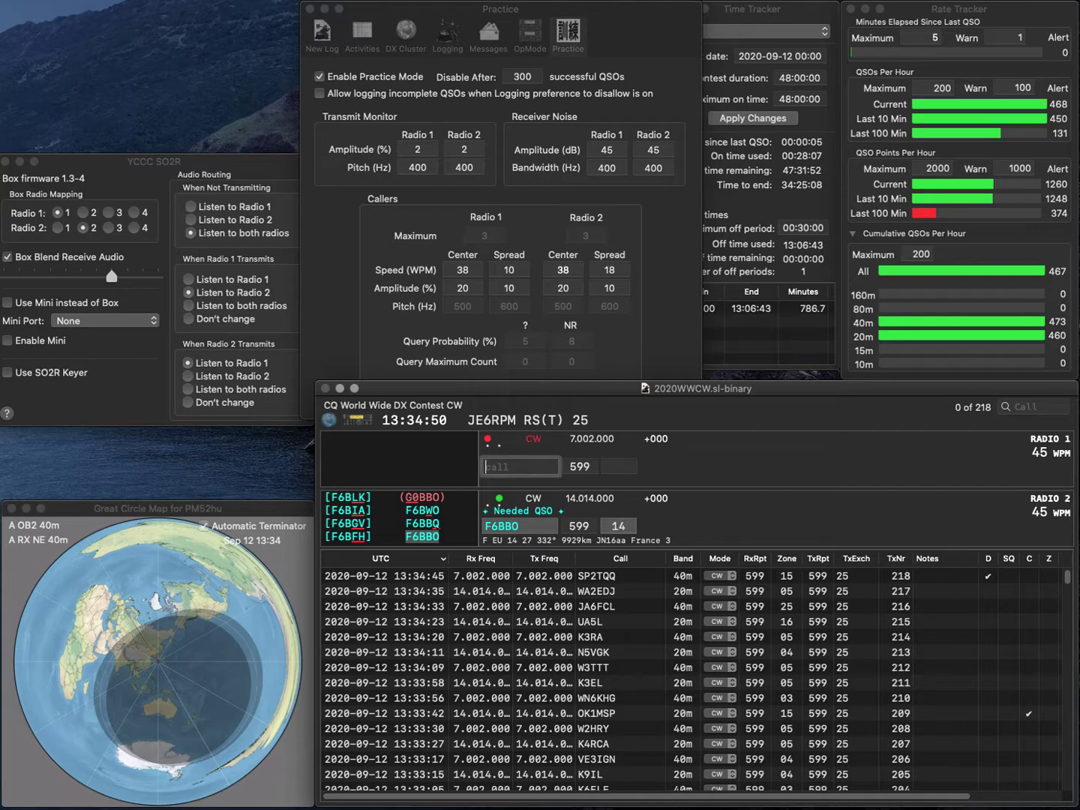
Answer IK2LOL on Radio 1, and log it together with F6BBO on Radio 2.
text(IK)
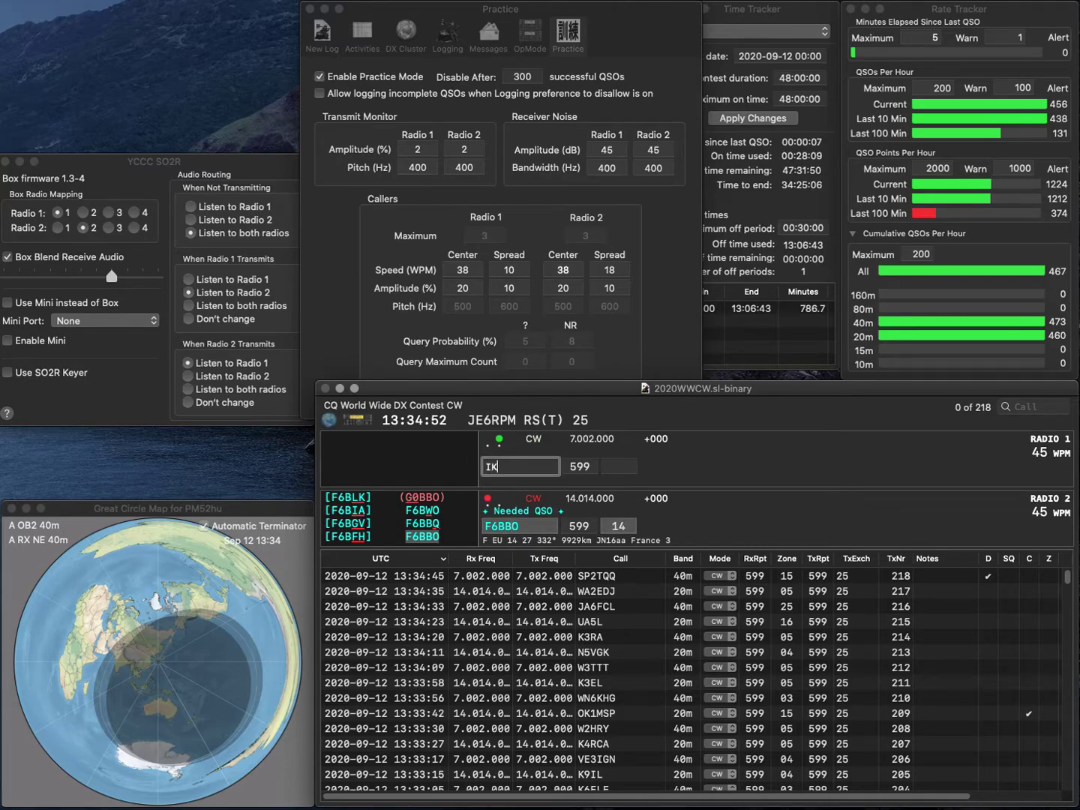
text(2LOL)
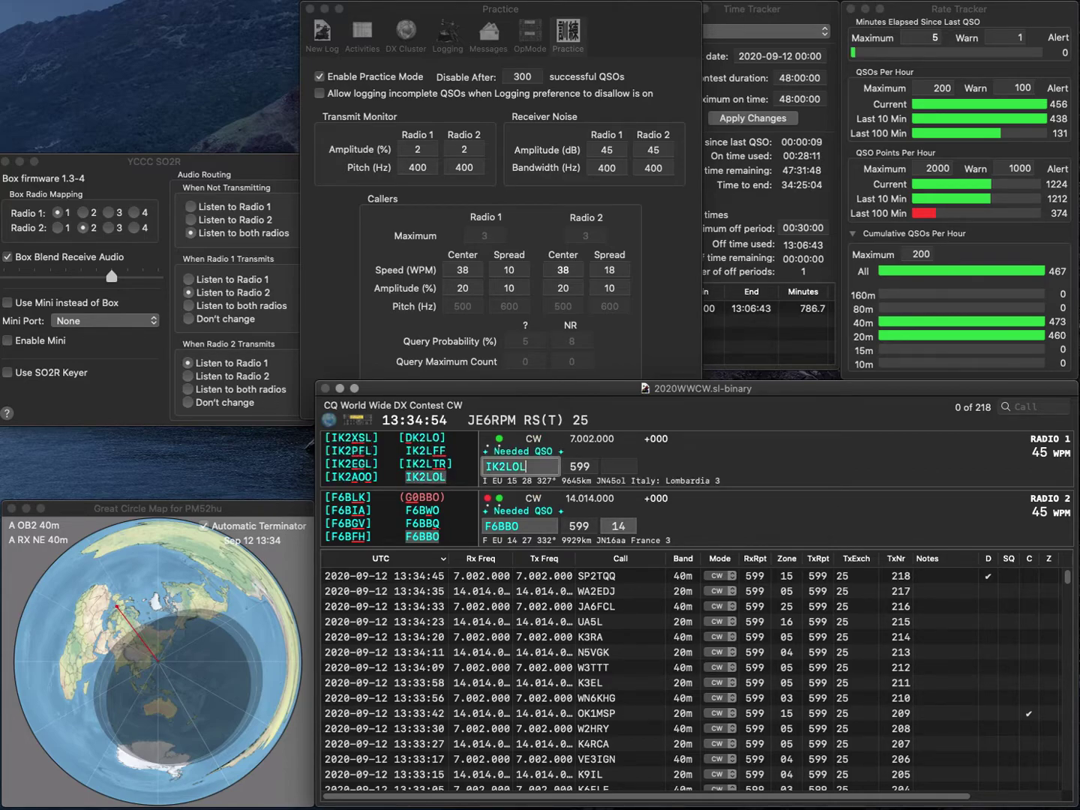
key(Return)
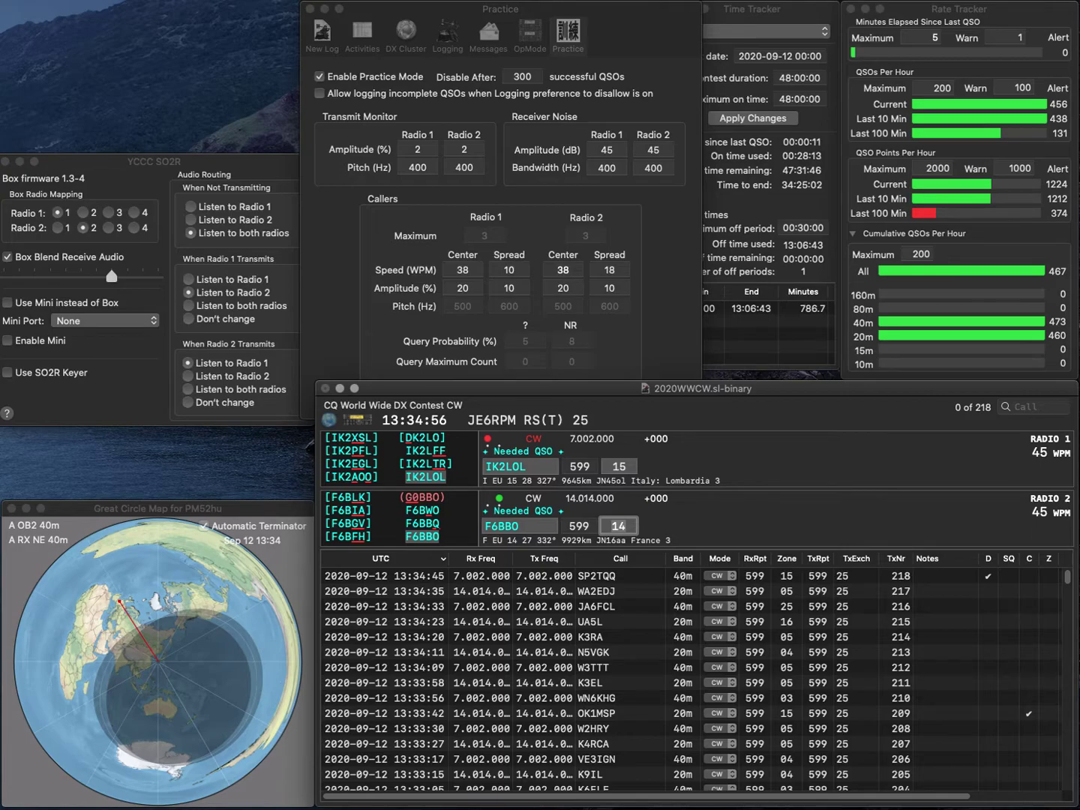
key(Return)
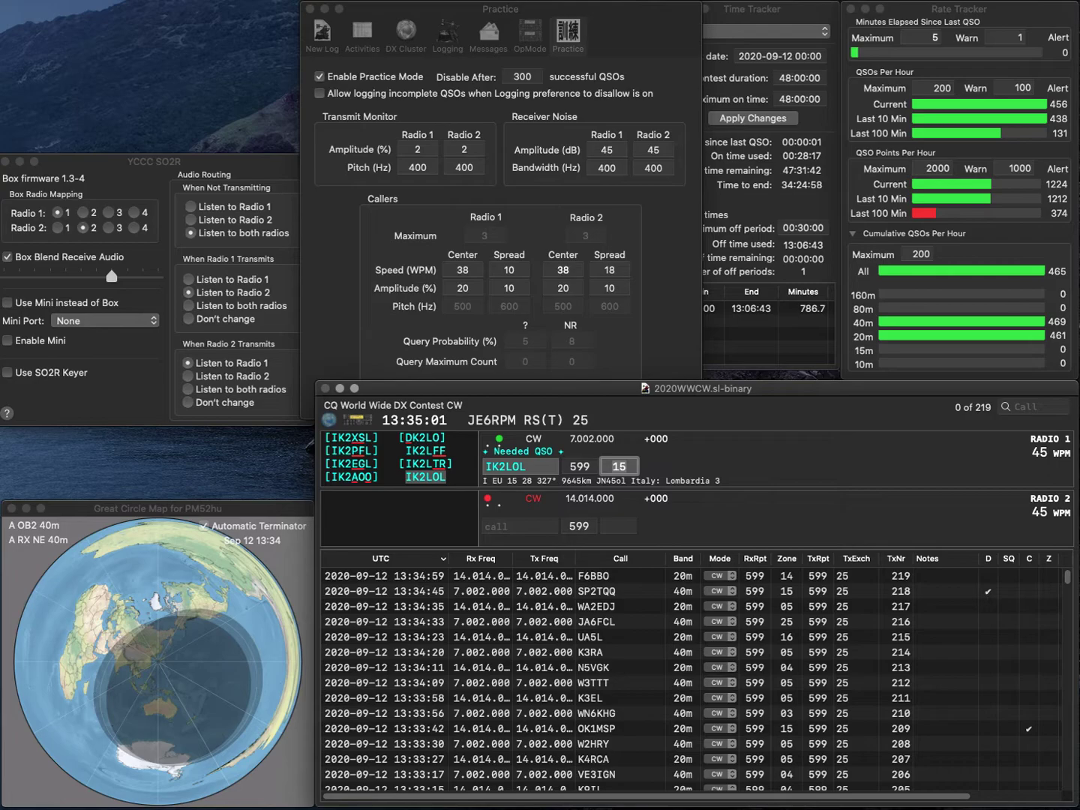
key(Return)
text(HB9)
text(BZ)
key(BackSpace)
text(FG)
key(Return)
key(Down)
key(Up)
key(Down)
key(BackSpace)
key(BackSpace)
text(GF)
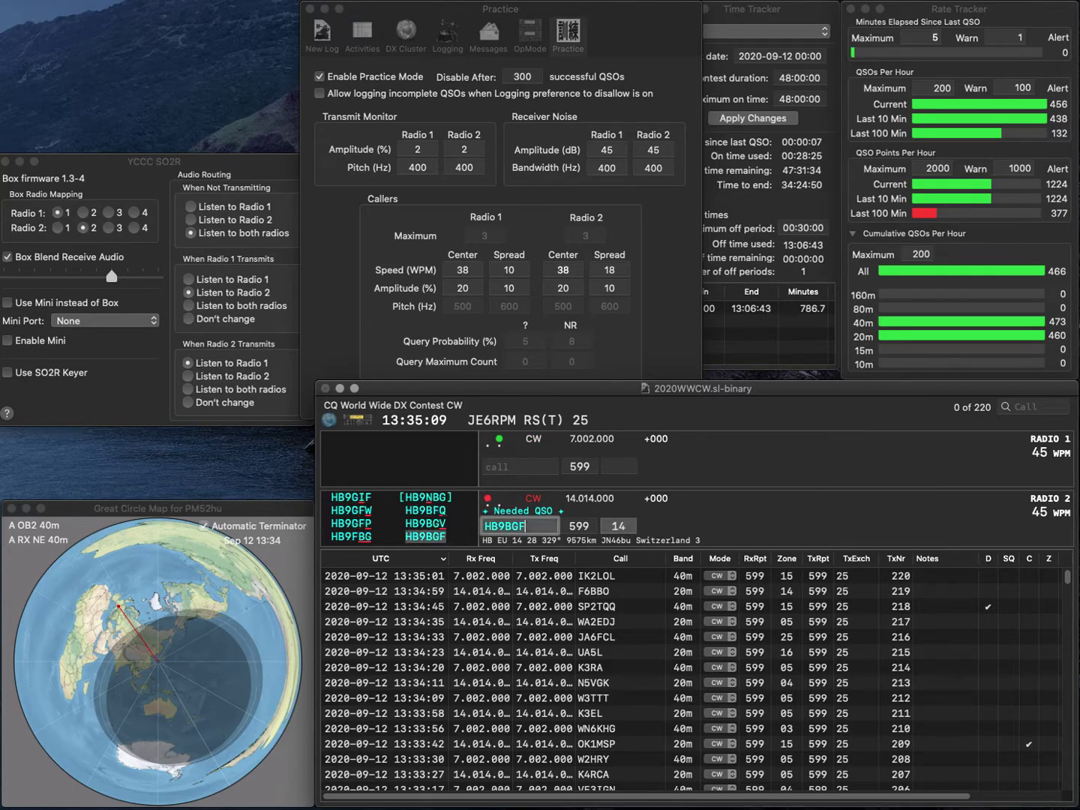
key(Return)
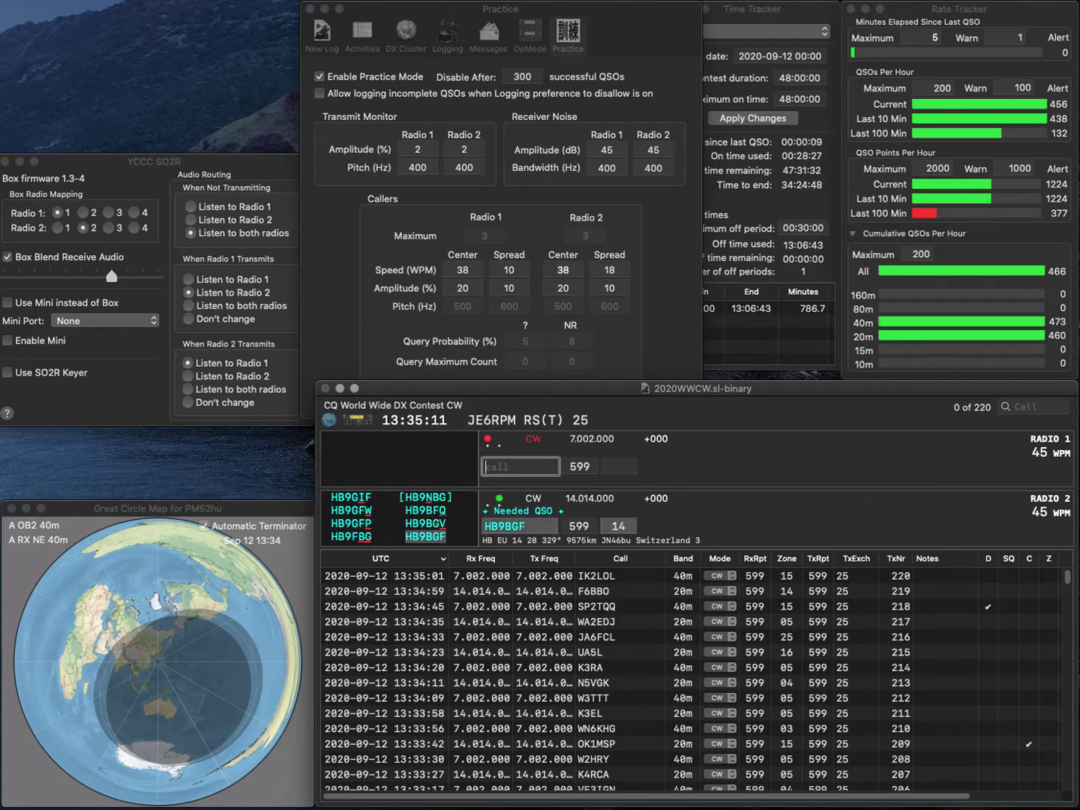
Answer DM3VPJ on Radio 1, and log it together with HB9BGF on Radio 2.
text(DM3VPJ)
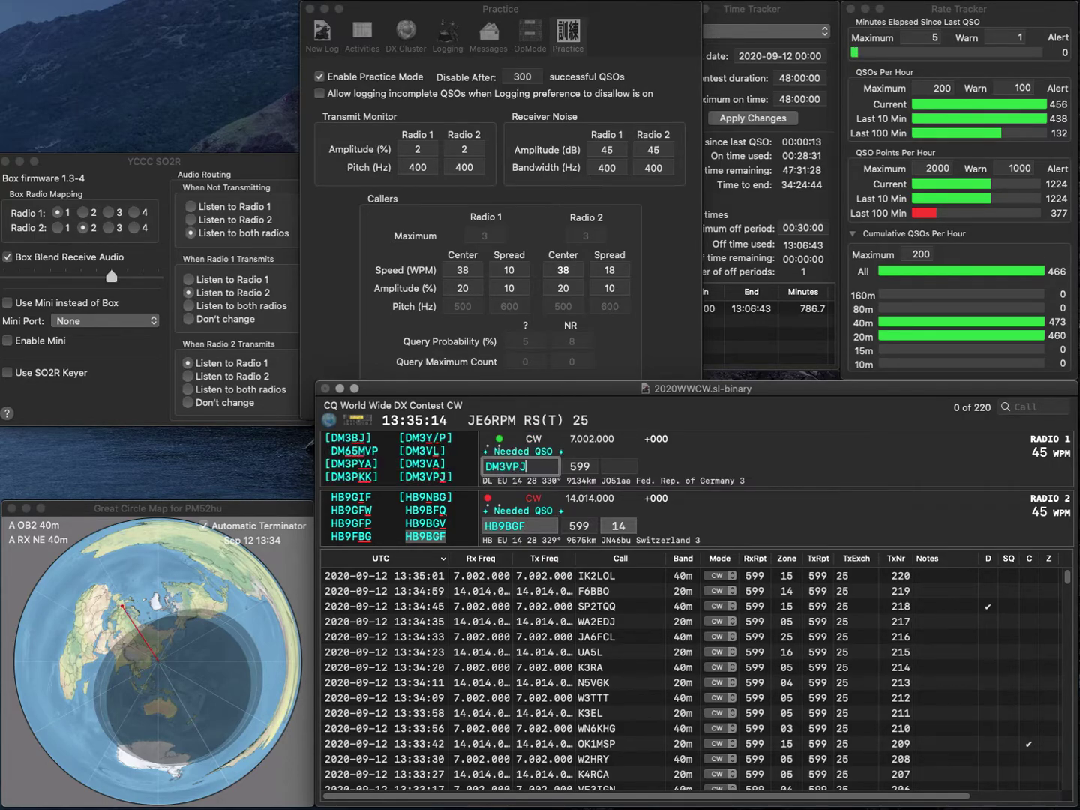
key(Return)
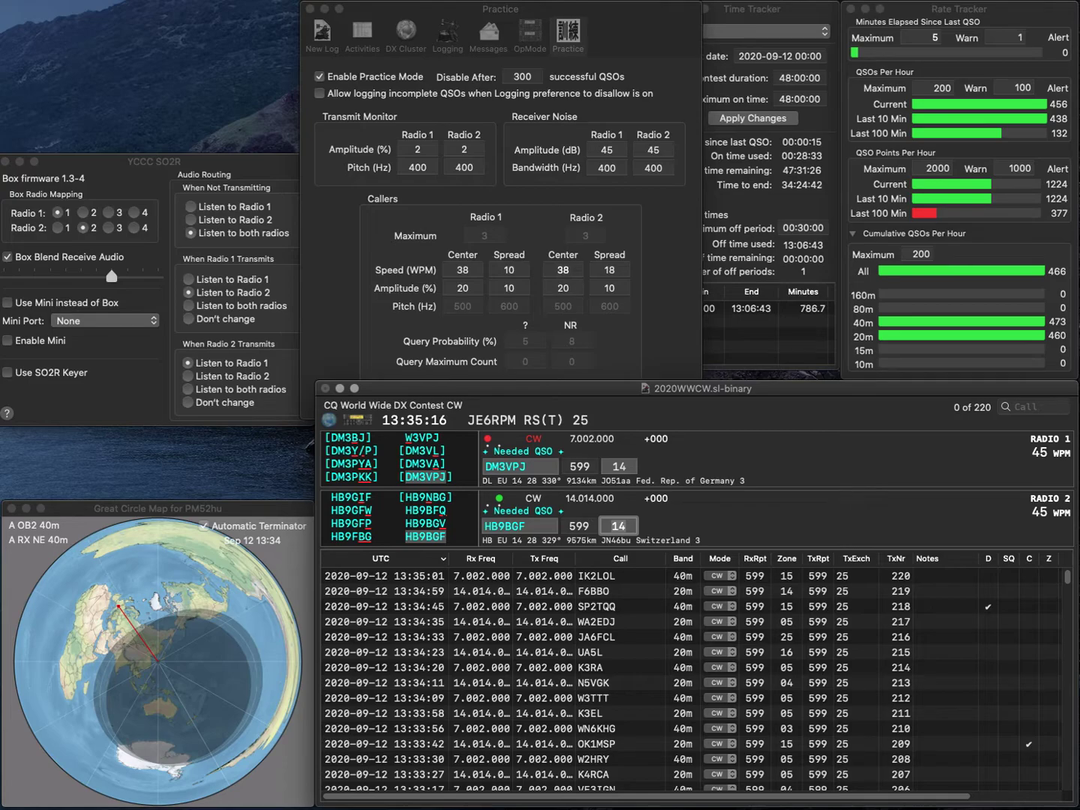
key(Return)
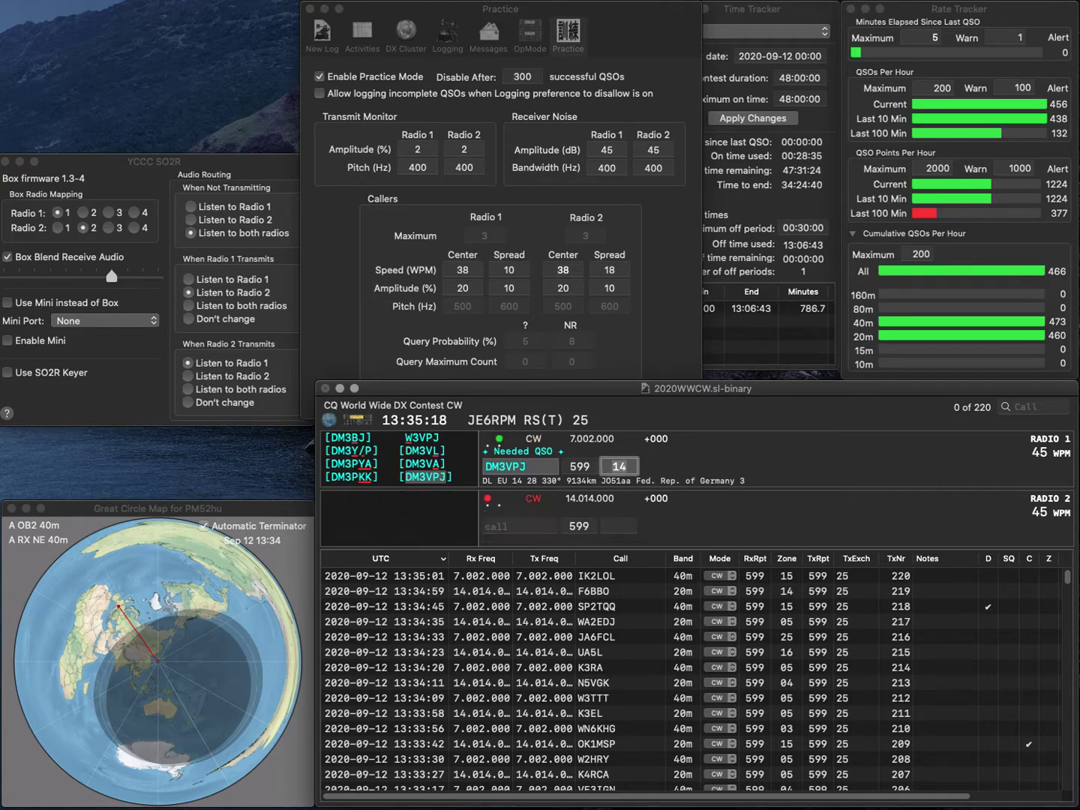
key(Return)
text(KE)
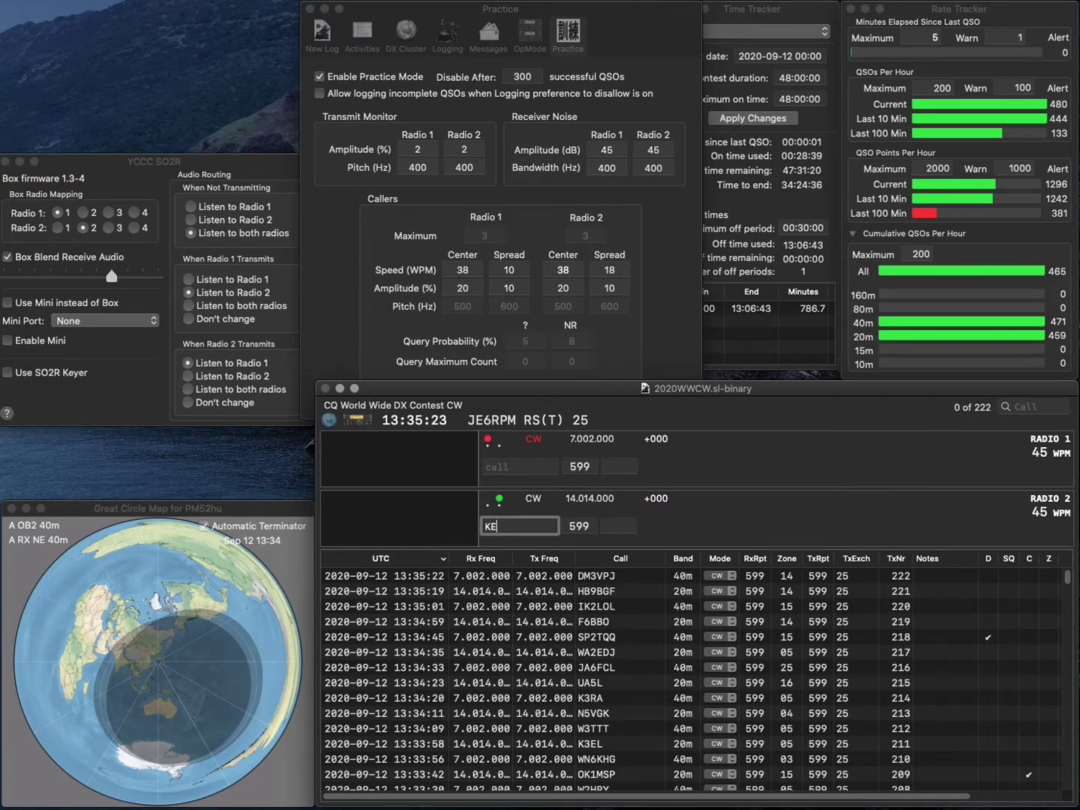
text(8LUE)
key(Return)
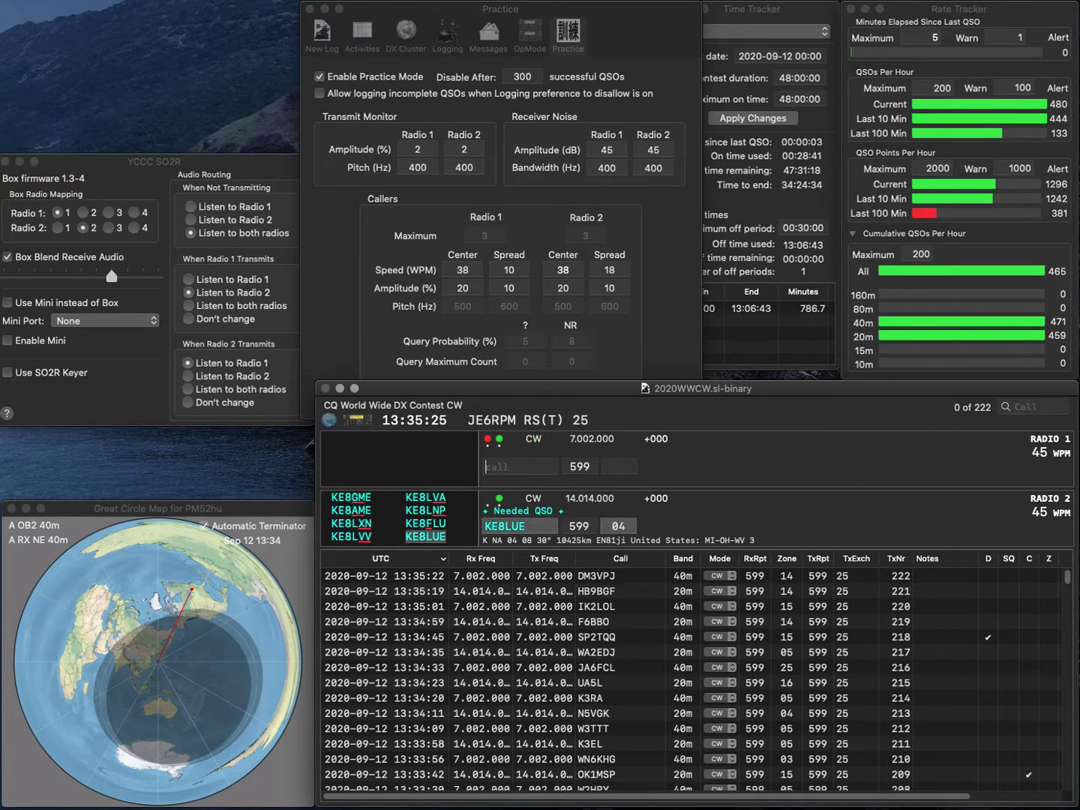
text(N1Q)
key(Return)
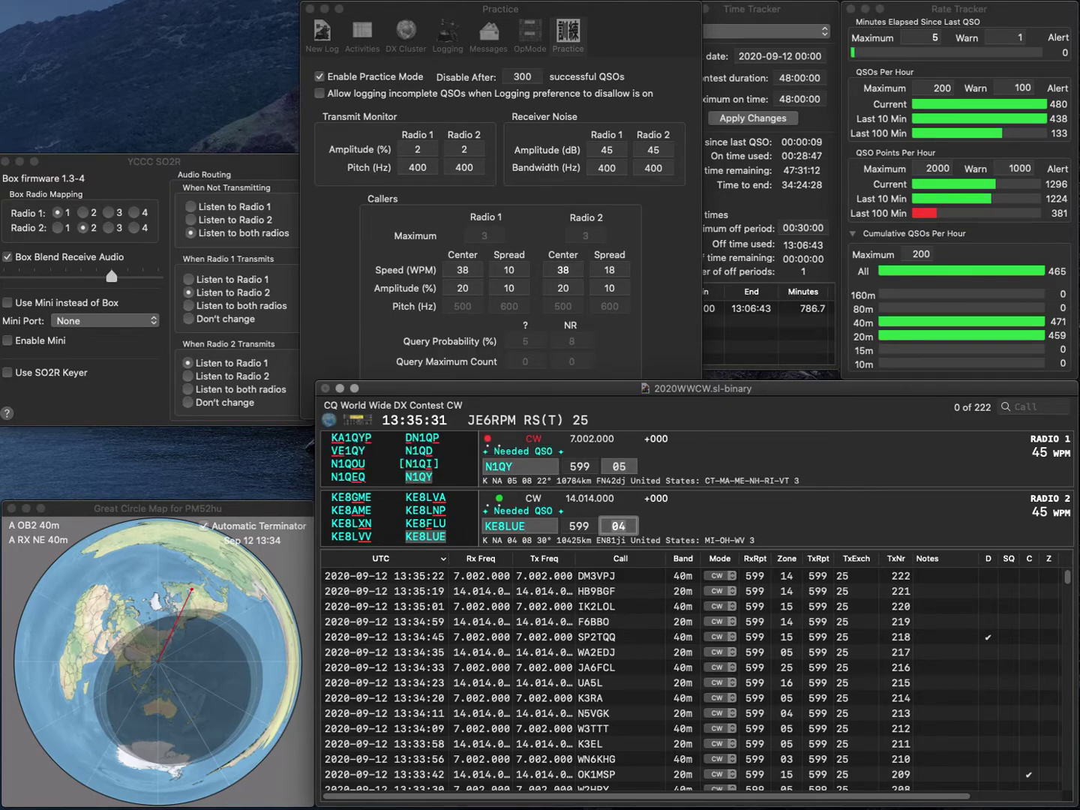
key(Return)
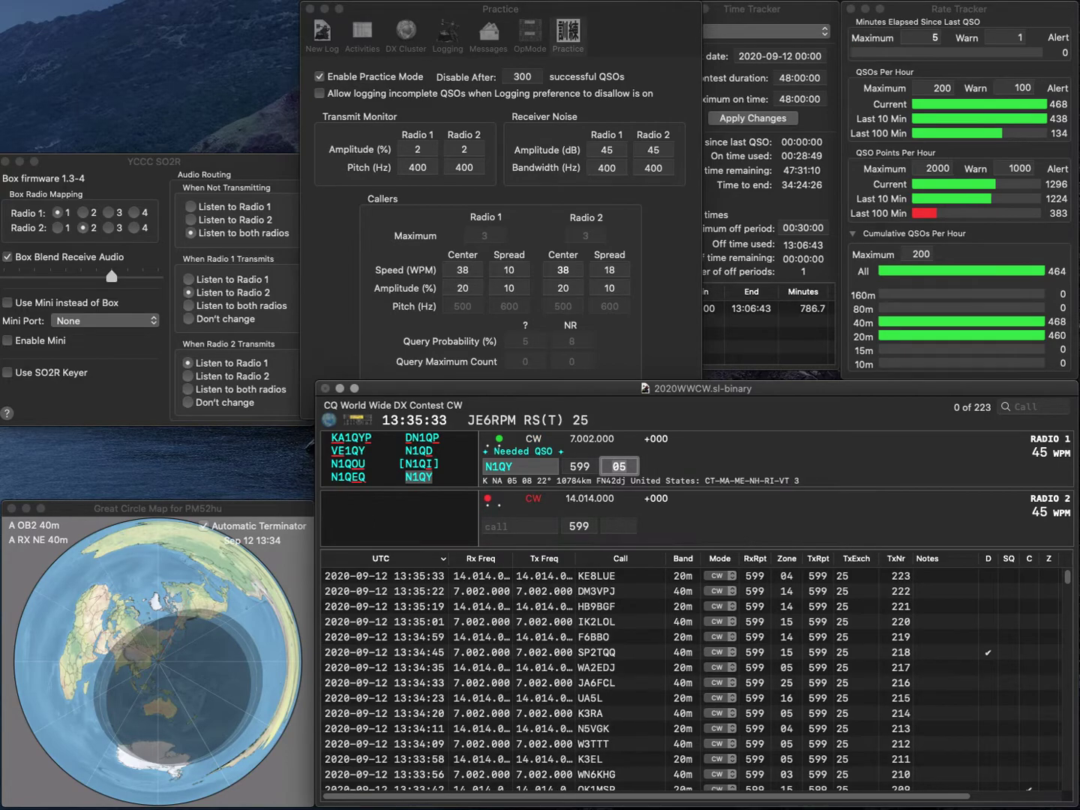
key(Return)
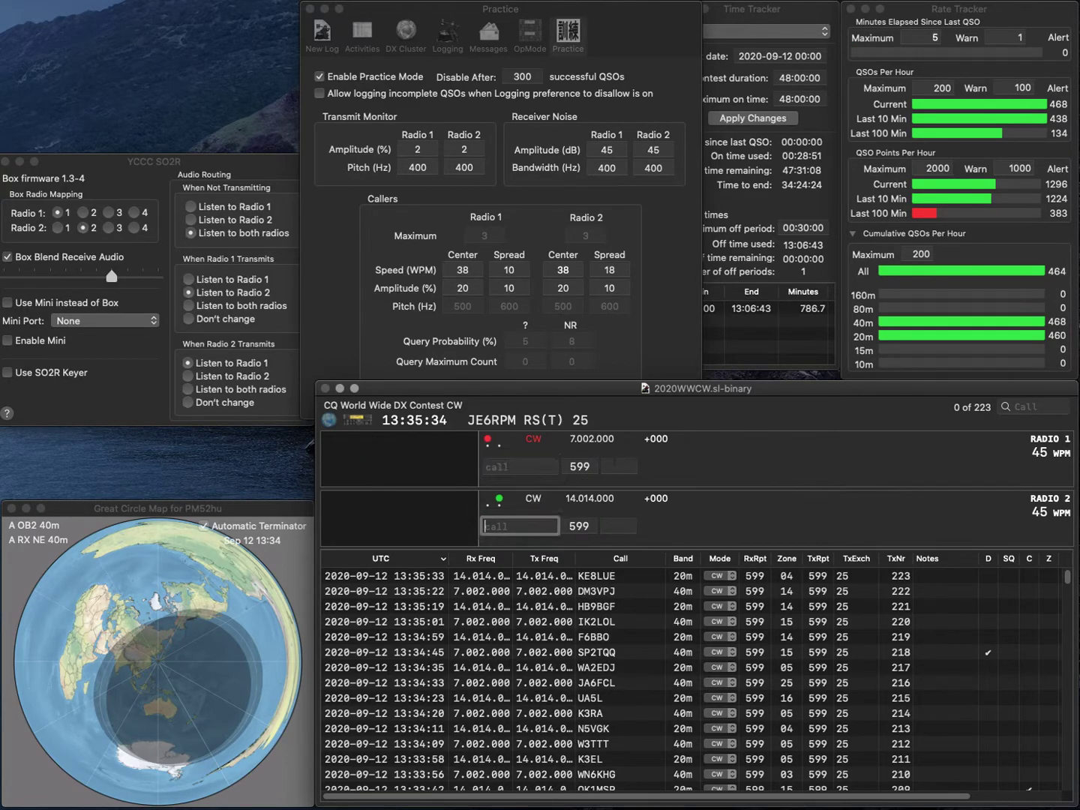
Answer W6FKX on Radio 2 and the partly copied call C1DX on Radio 1.
text(W6)
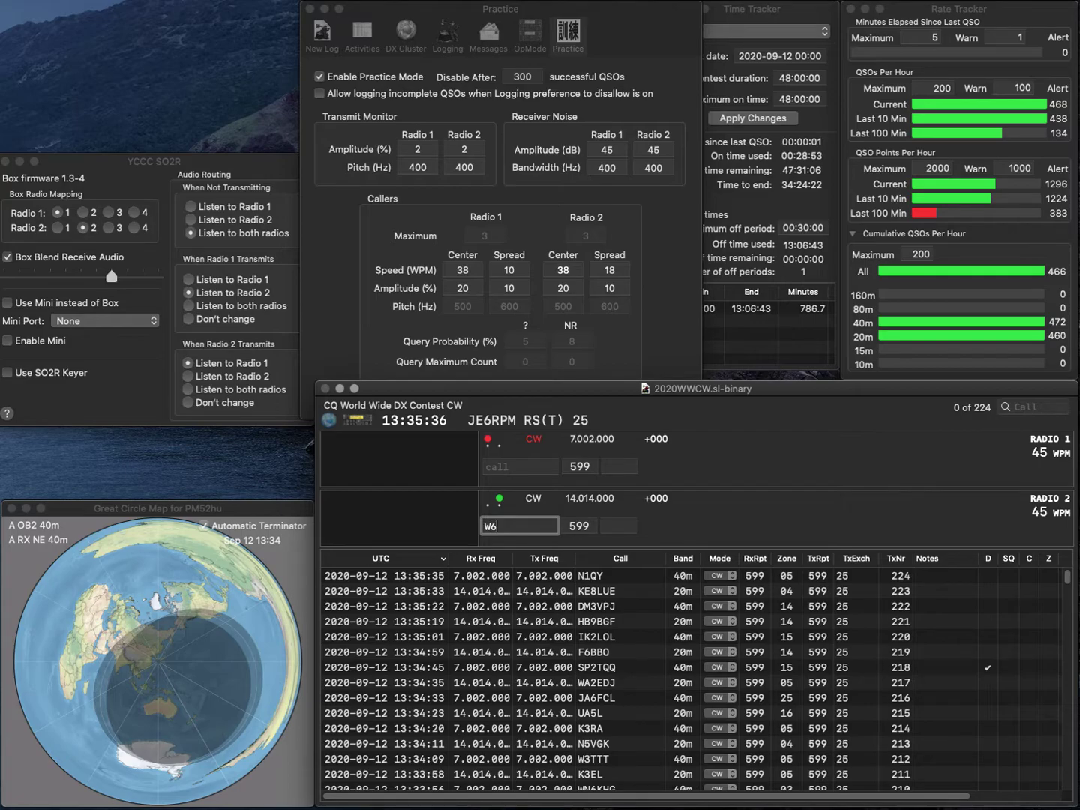
text(FKX)
key(Return)
text(C1DX)
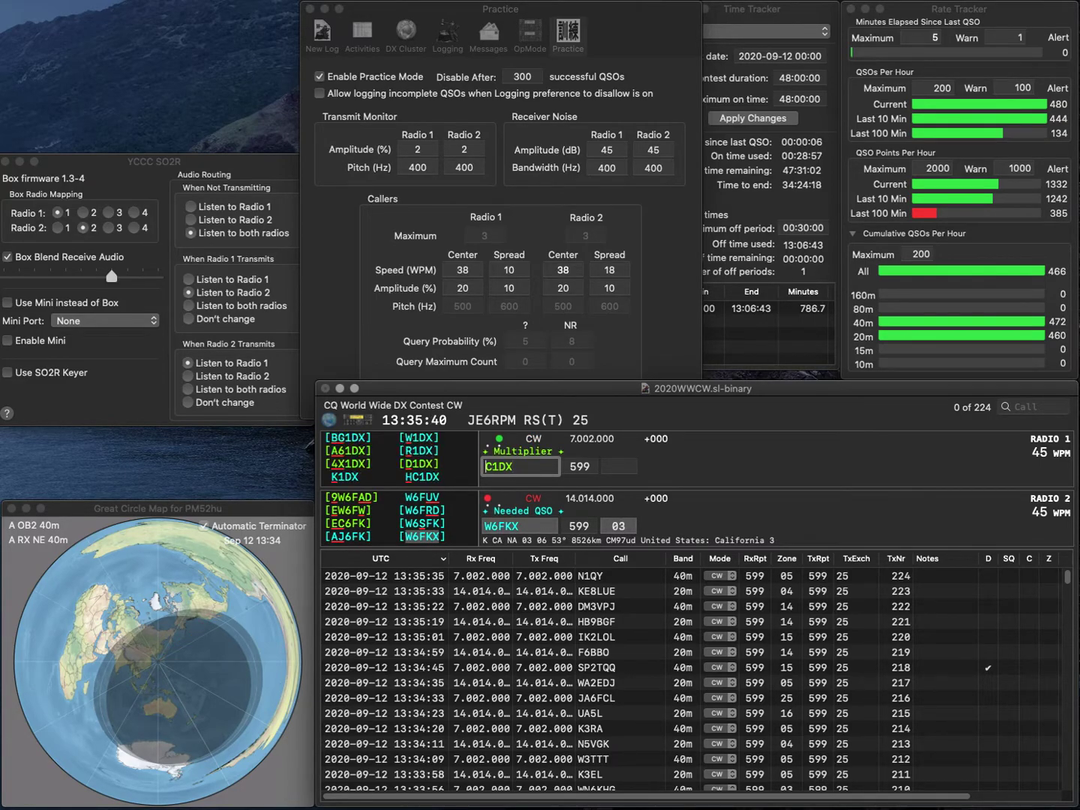
key(Return)
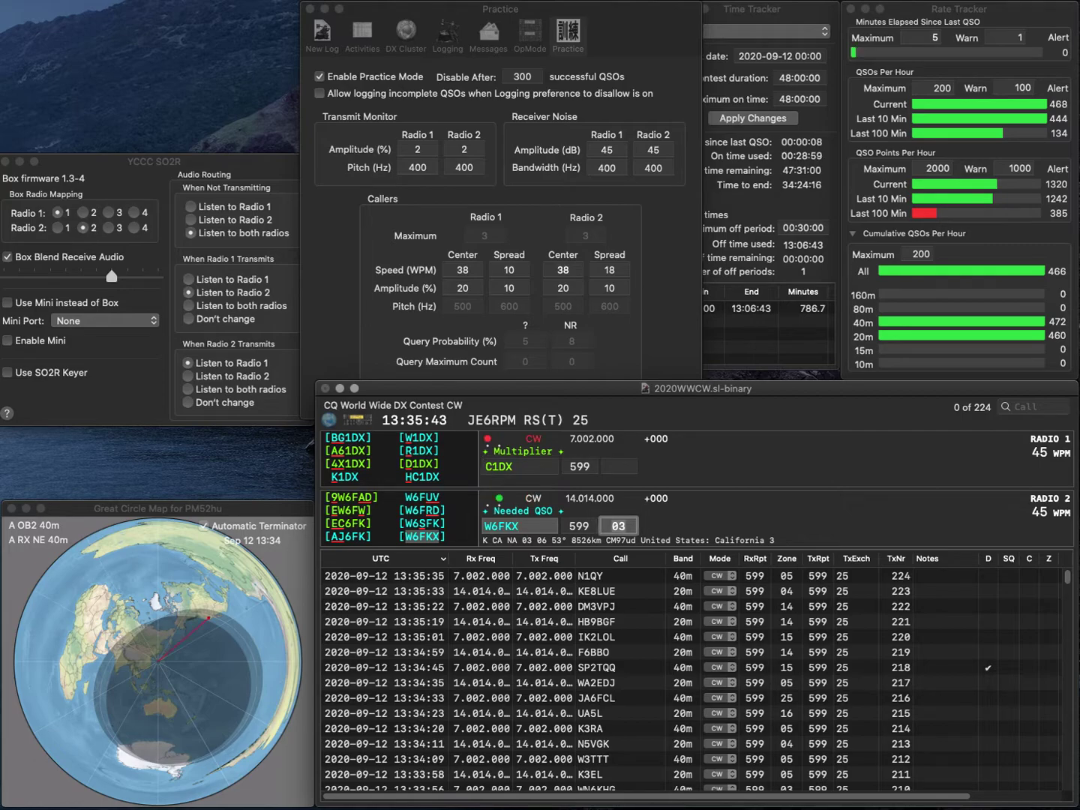
key(Return)
key(BackSpace)
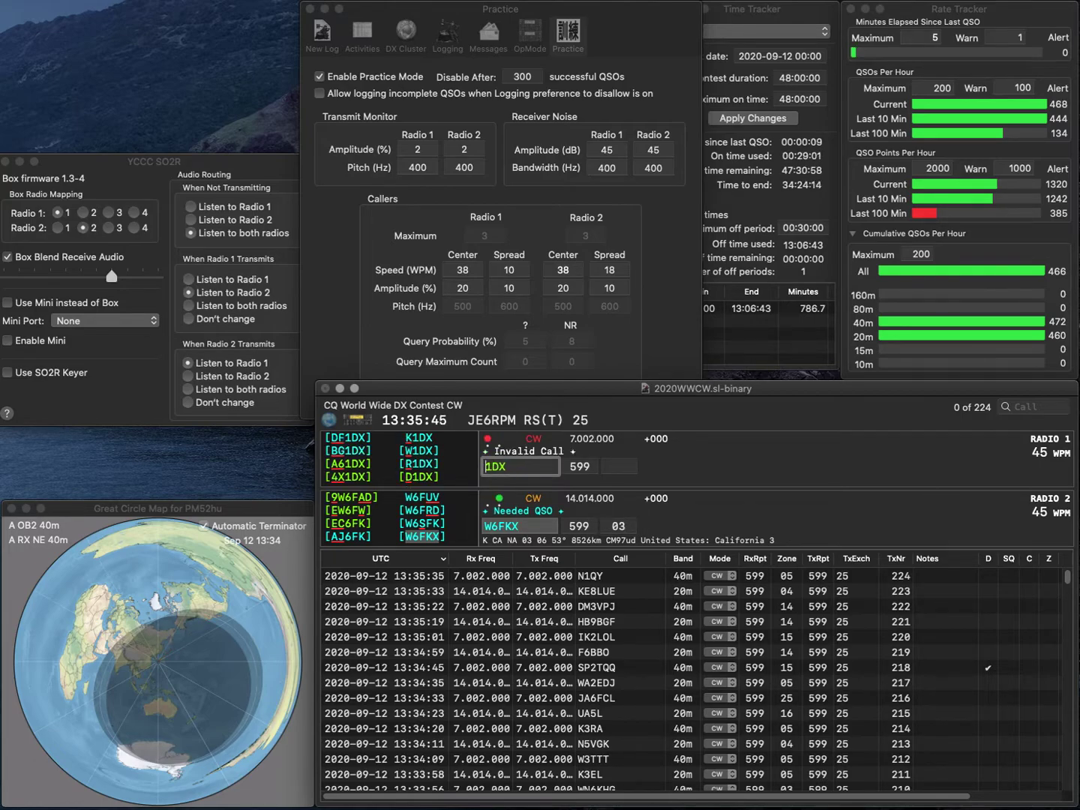
text(PY)
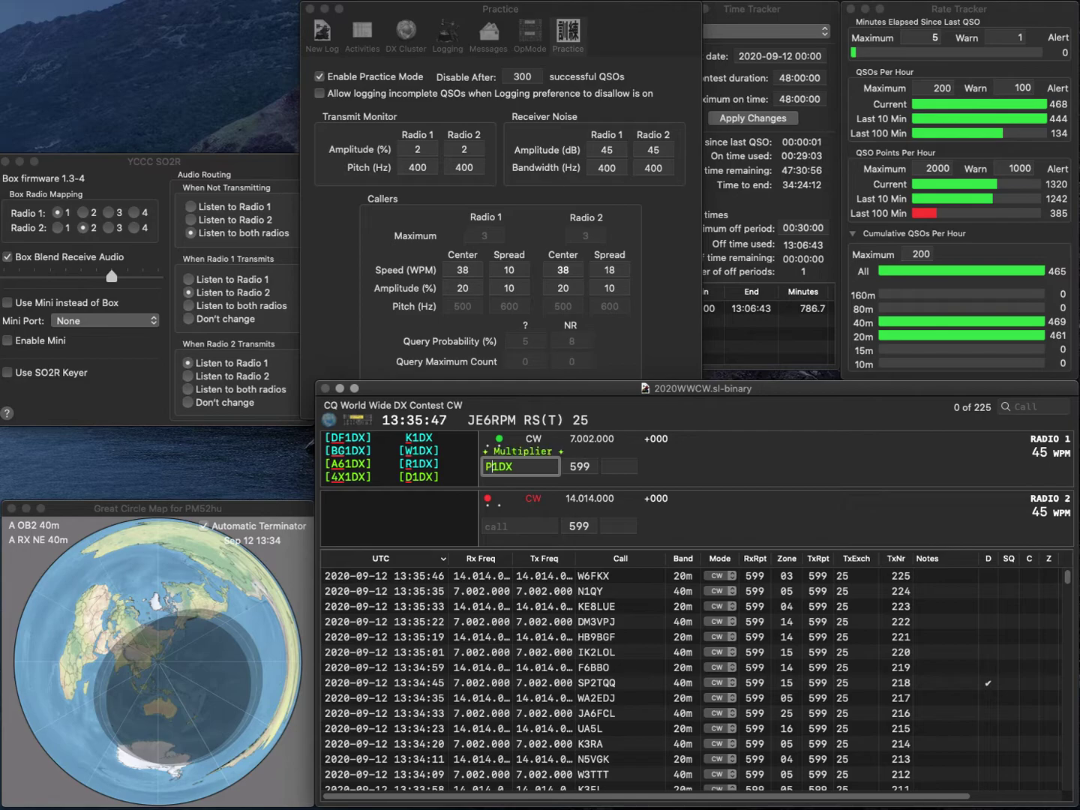
key(Return)
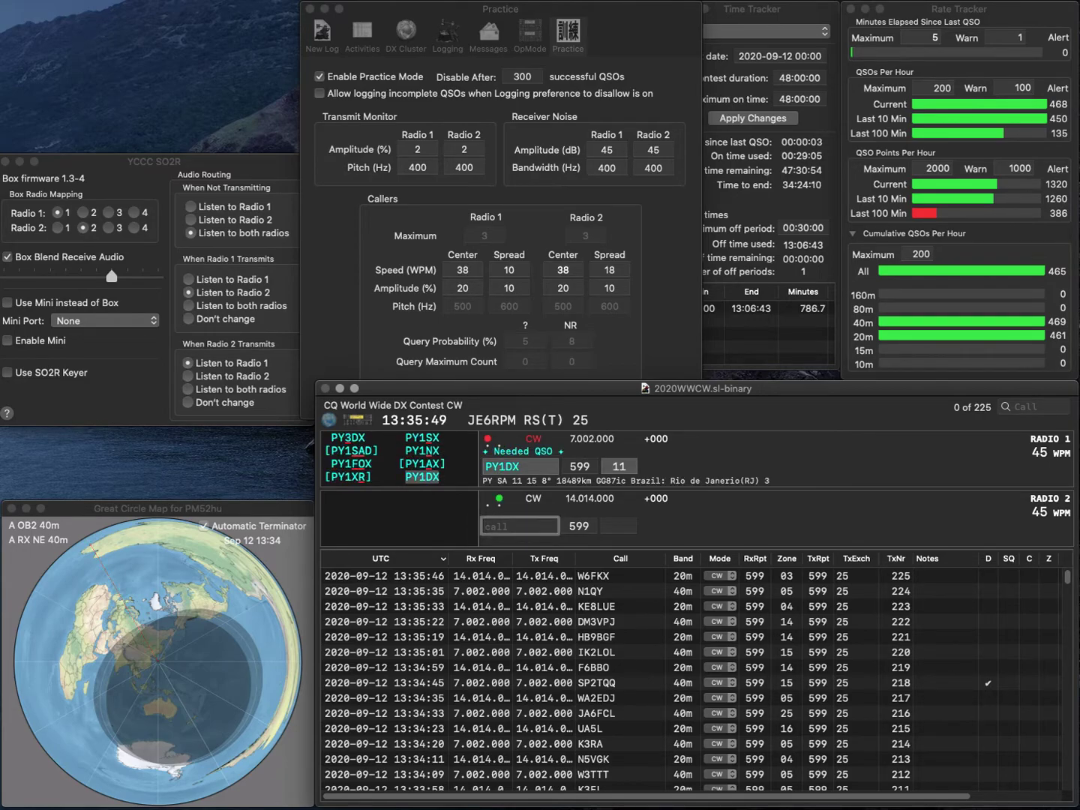
Answer K5JTH on Radio 2, and log it together with PY1DX on Radio 1.
text(K5JTH)
key(Return)
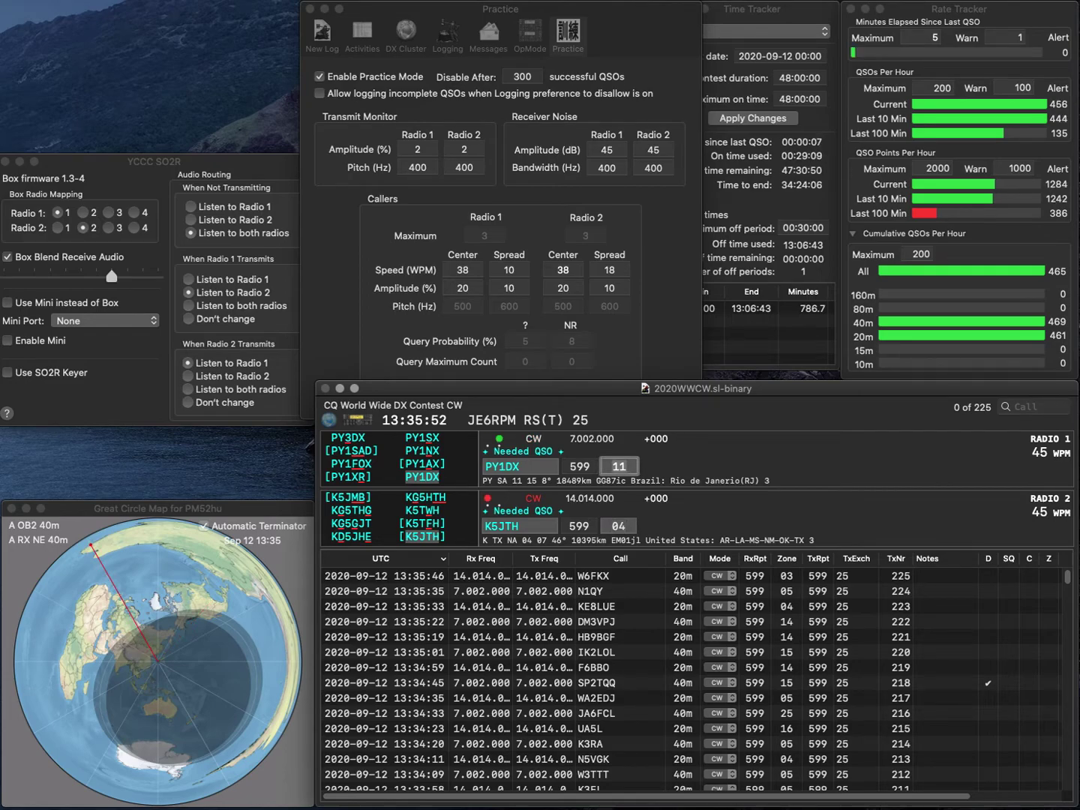
key(Return)
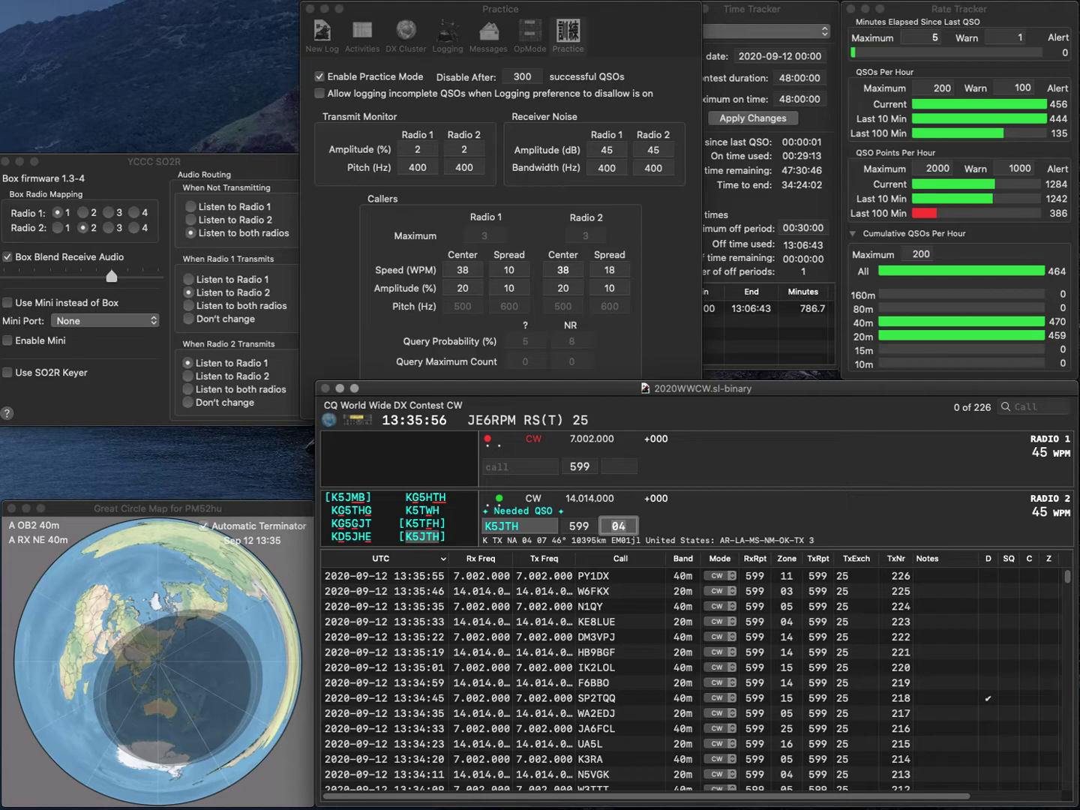
key(Return)
text(F6HRP)
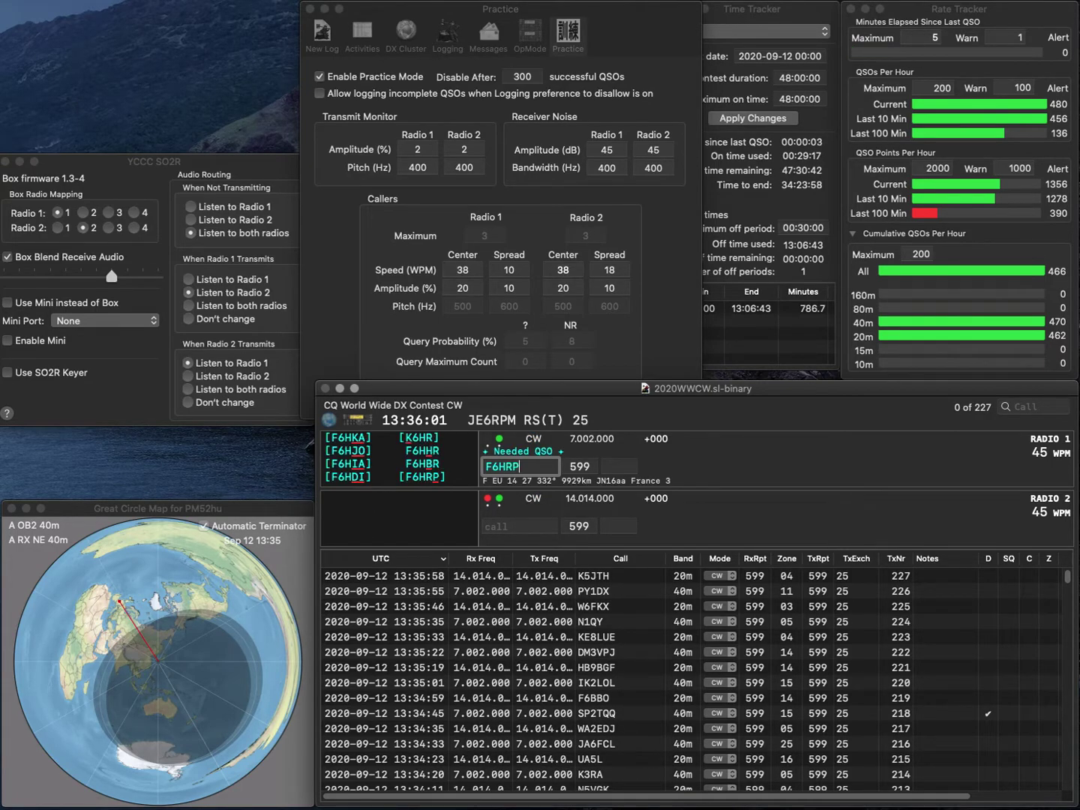
key(Return)
text(N)
text(6NG)
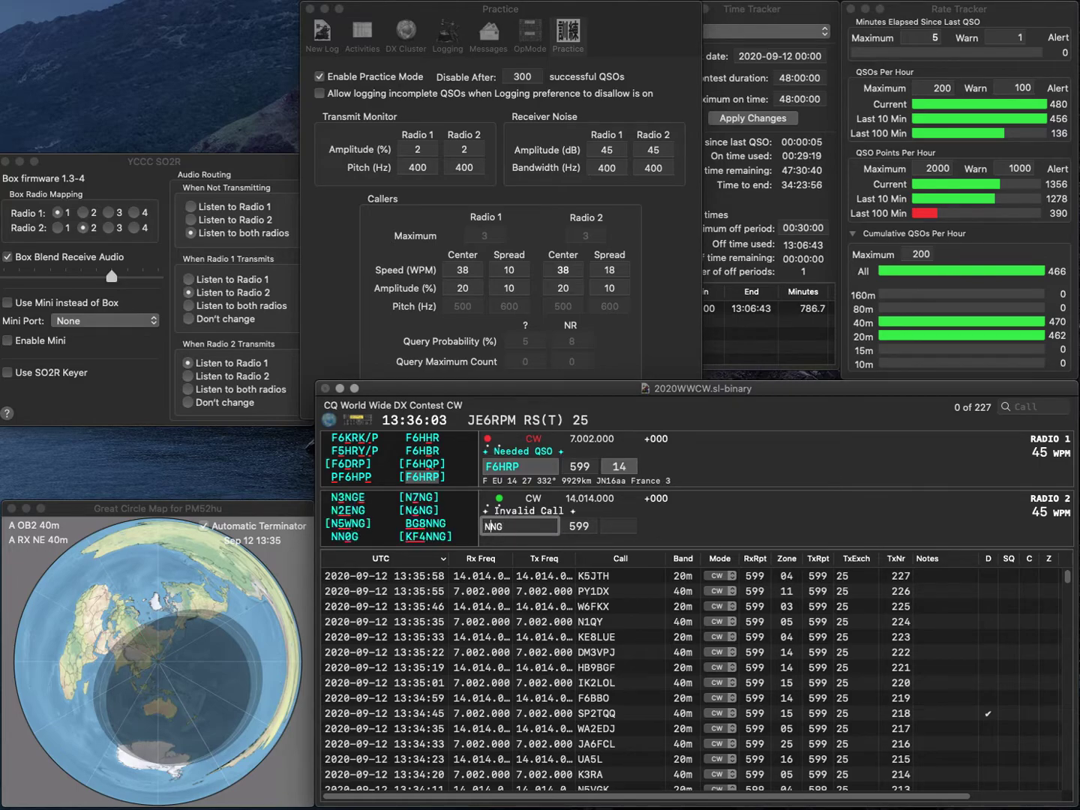
key(Return)
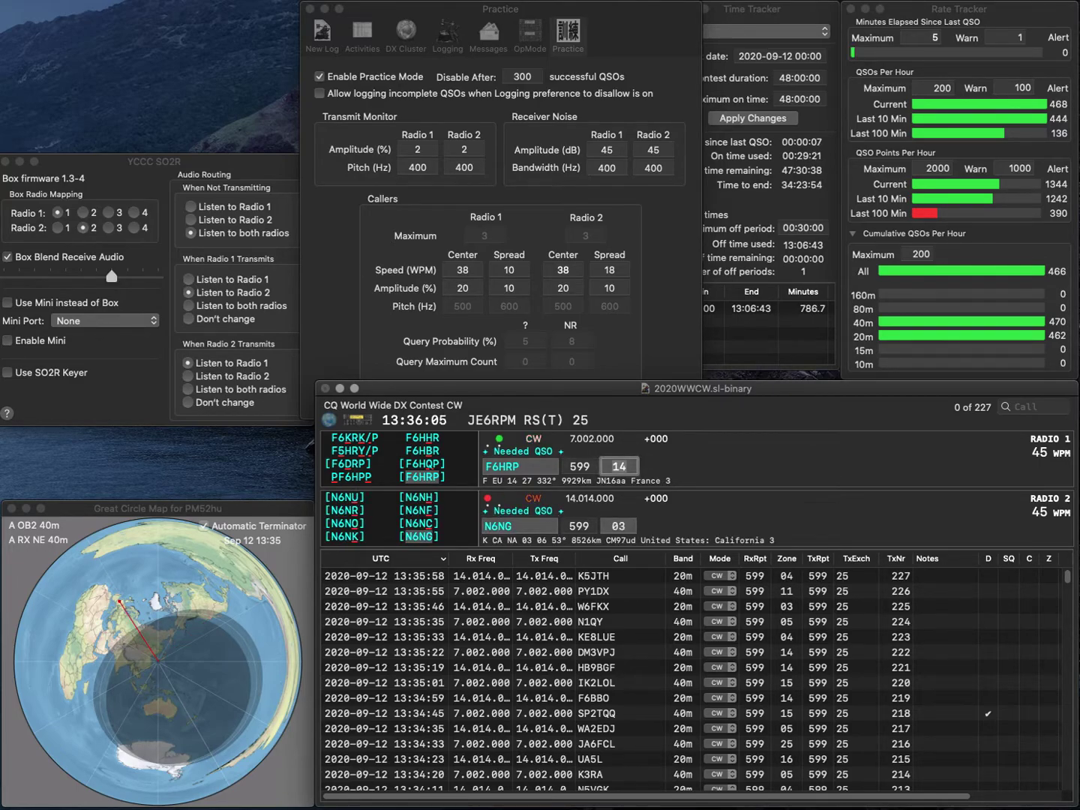
Log F6HRP on Radio 1, and correct the Radio 2 call to N7NG and answer it.
key(Return)
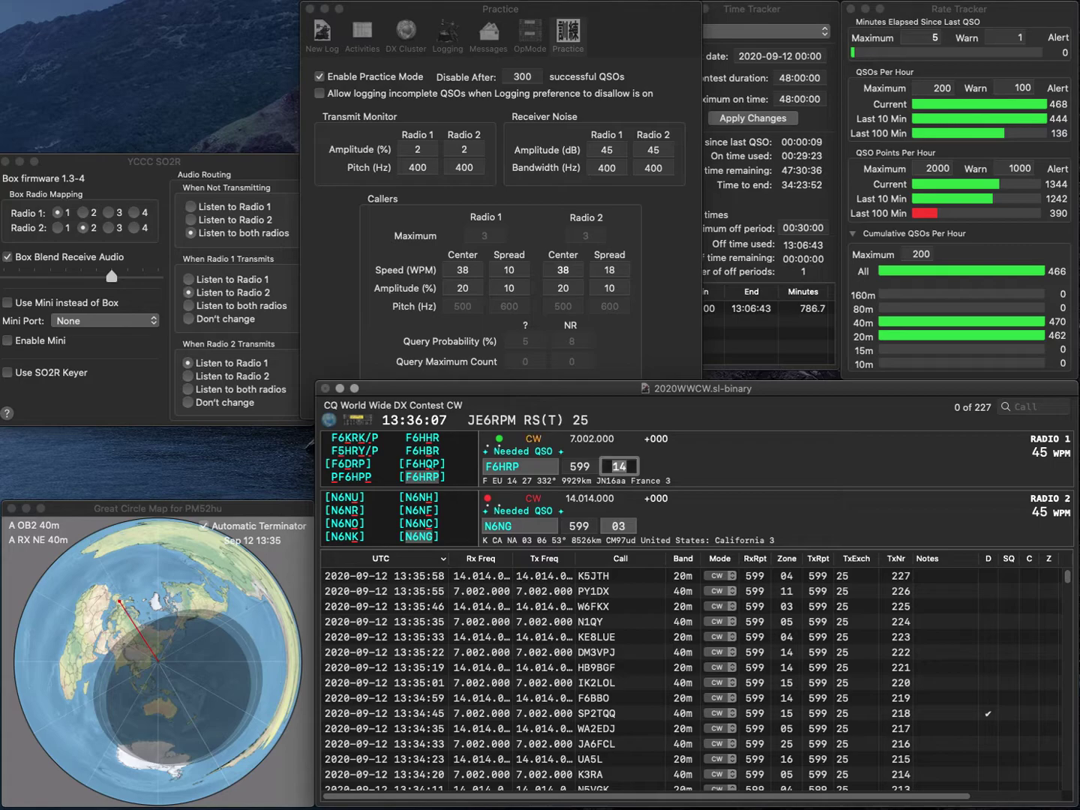
key(Tab)
key(Left)
key(Left)
key(BackSpace)
text(7)
key(Return)
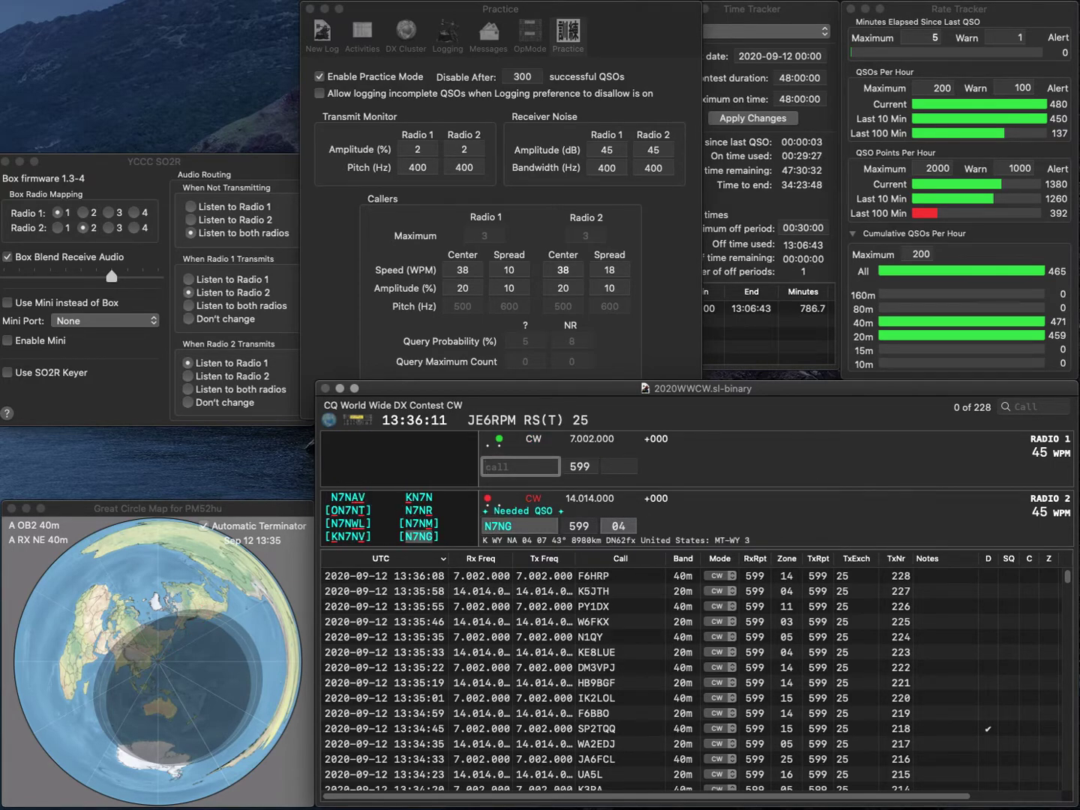
text(E9EX)
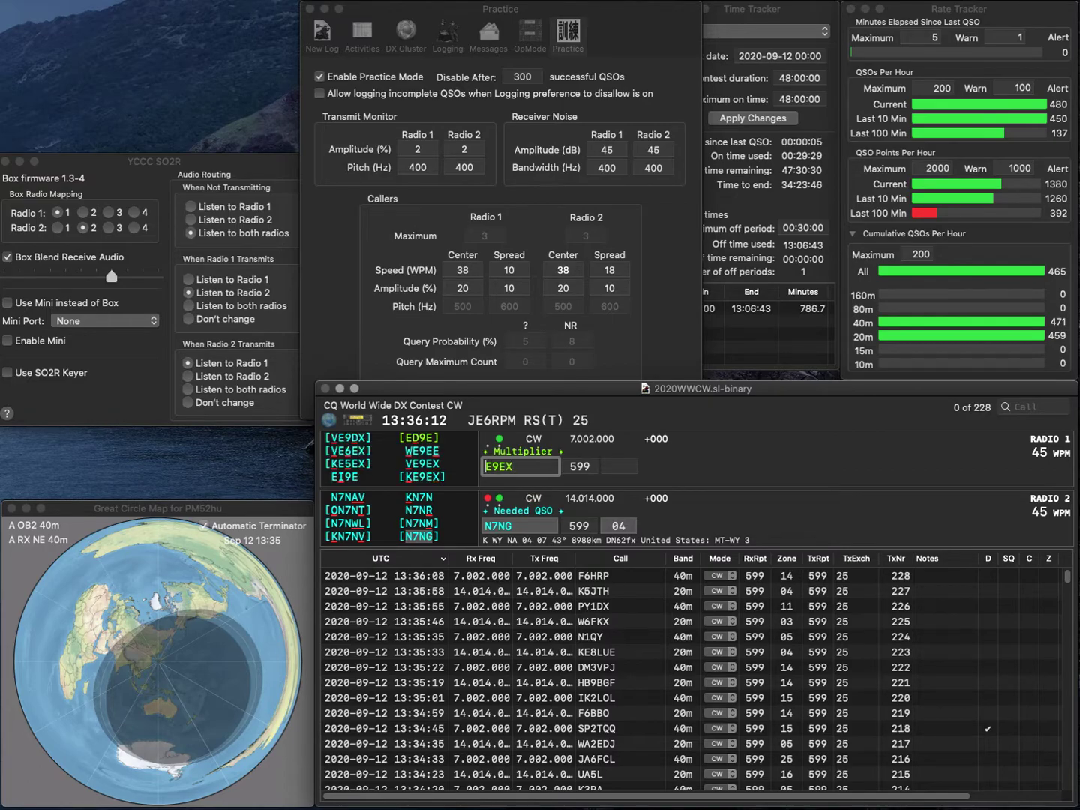
key(Left)
key(Left)
key(Left)
key(Left)
text(K)
key(Return)
key(Return)
key(Return)
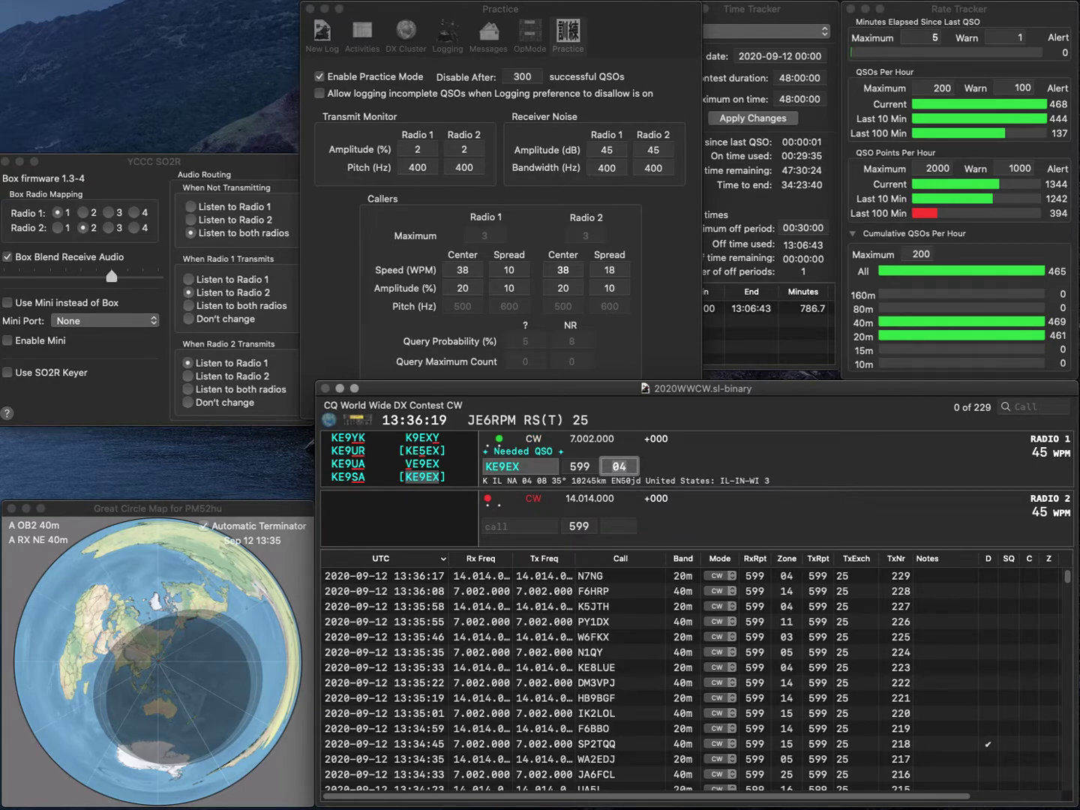
key(Return)
text(DL)
key(Return)
text(KU3Y)
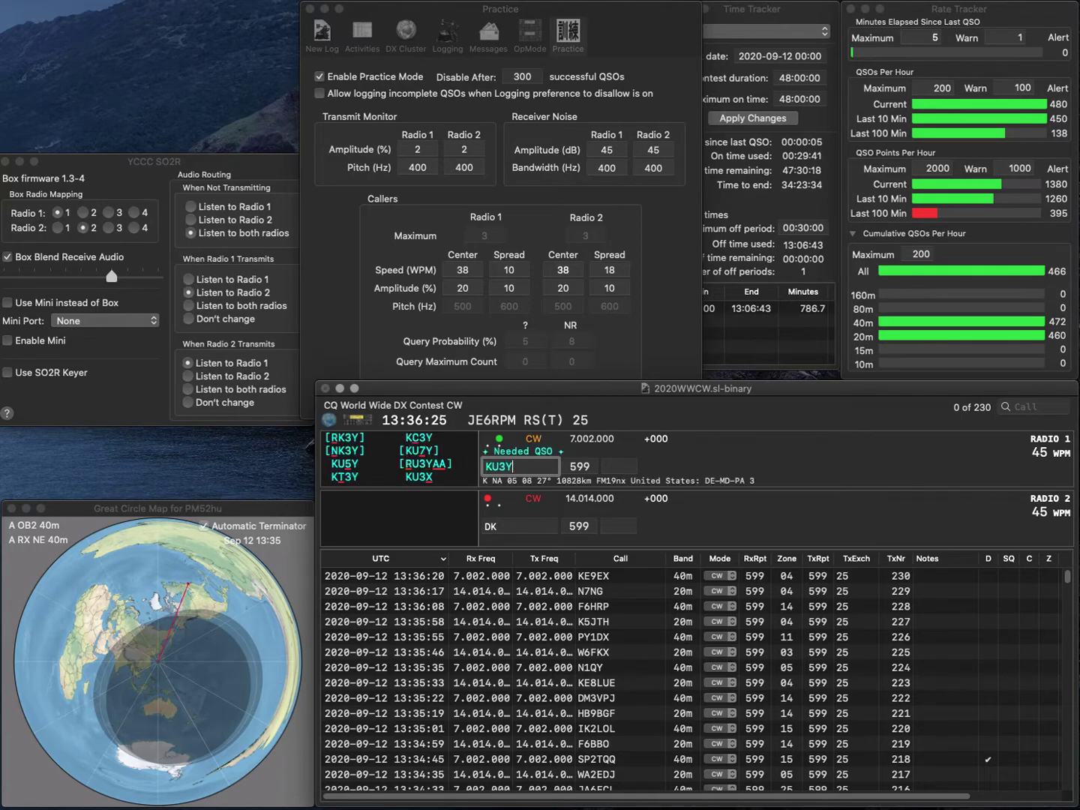
key(Return)
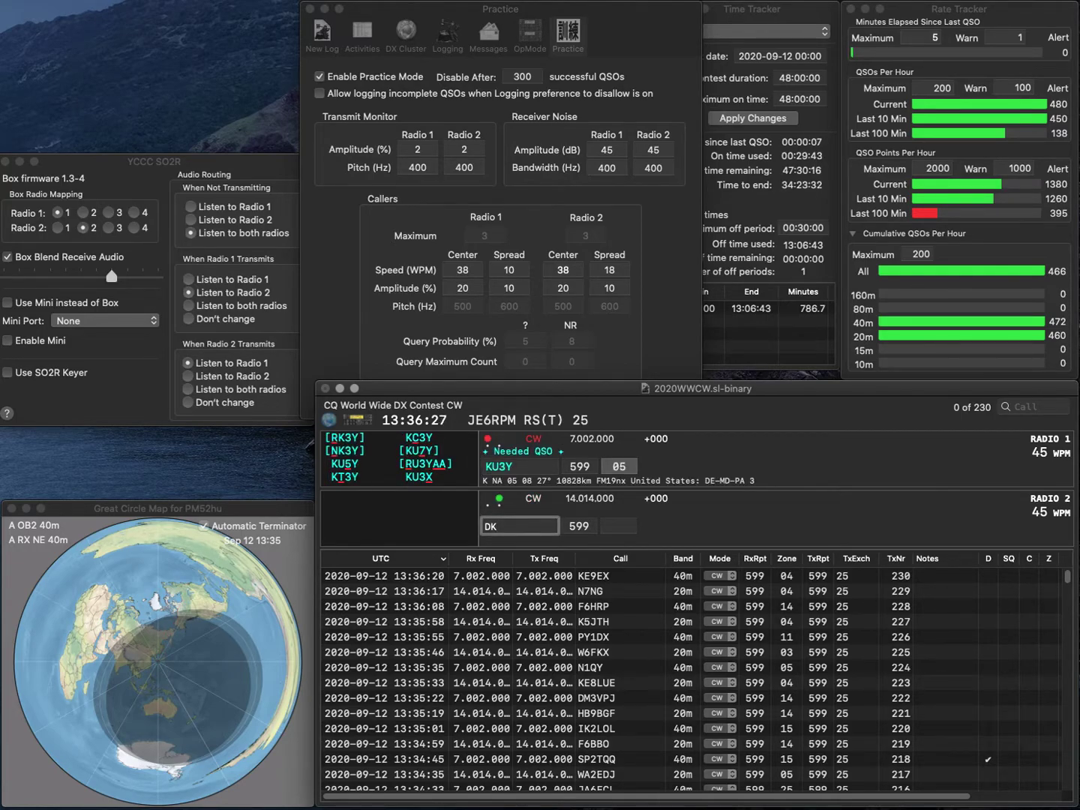
text(4MT)
key(Return)
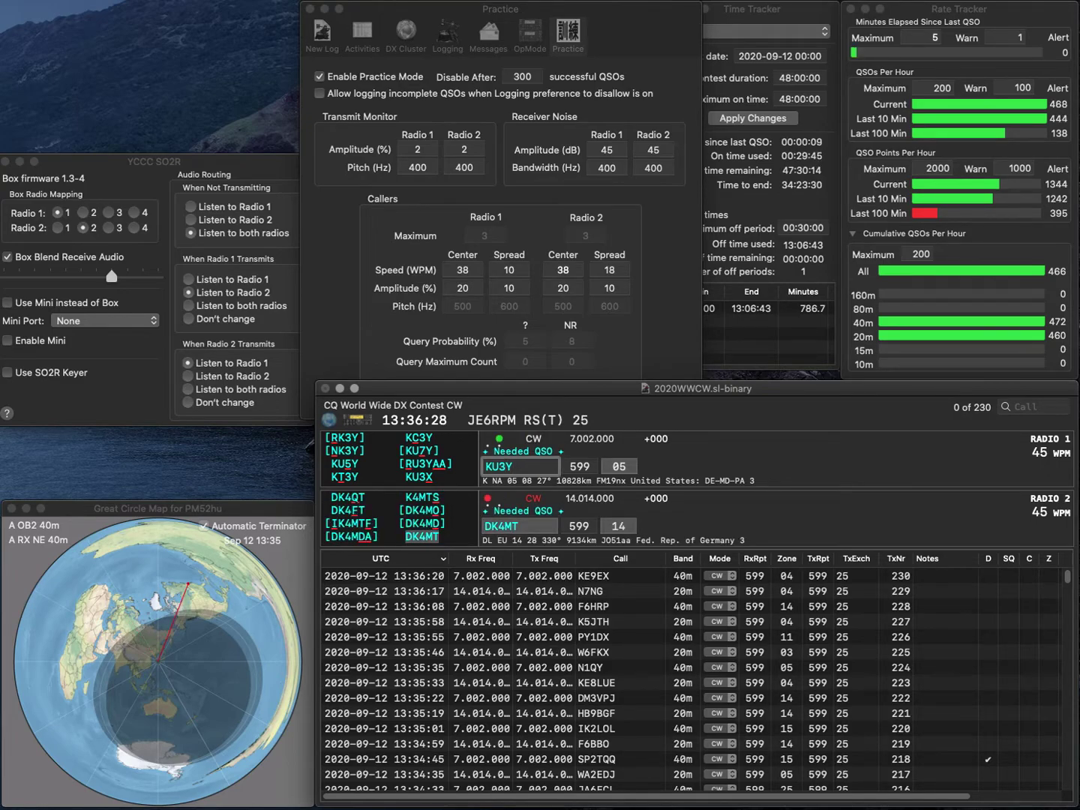
key(BackSpace)
text(5)
key(Return)
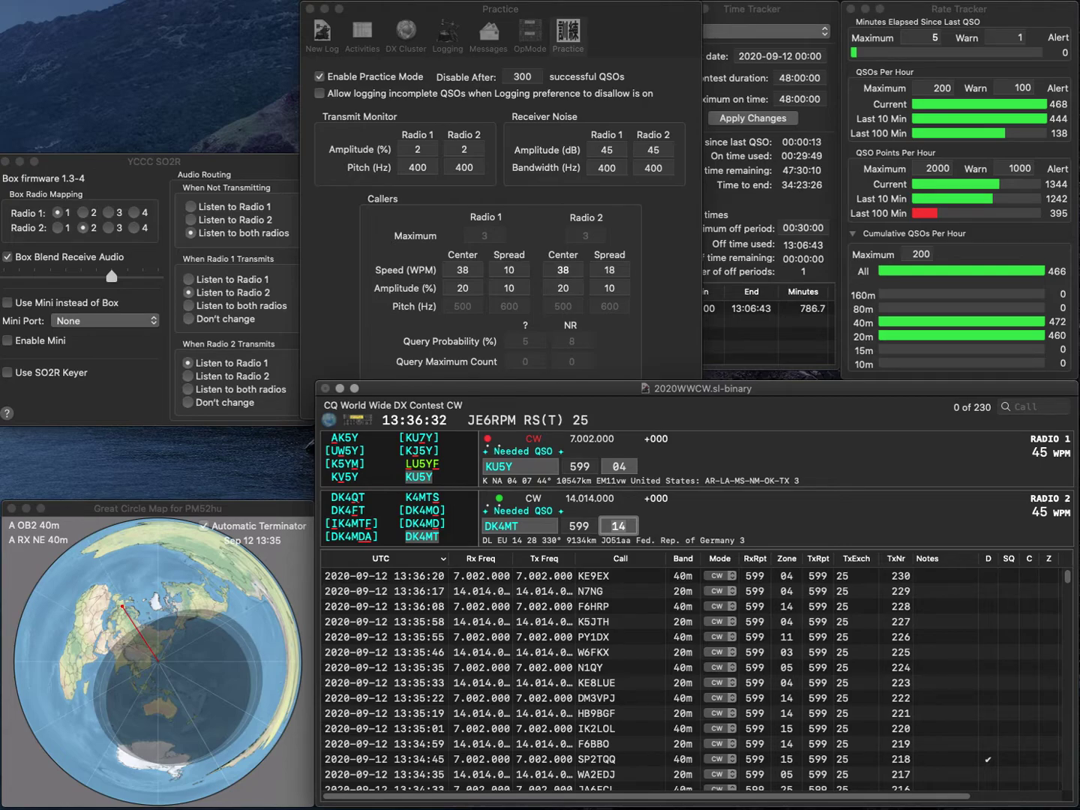
key(Return)
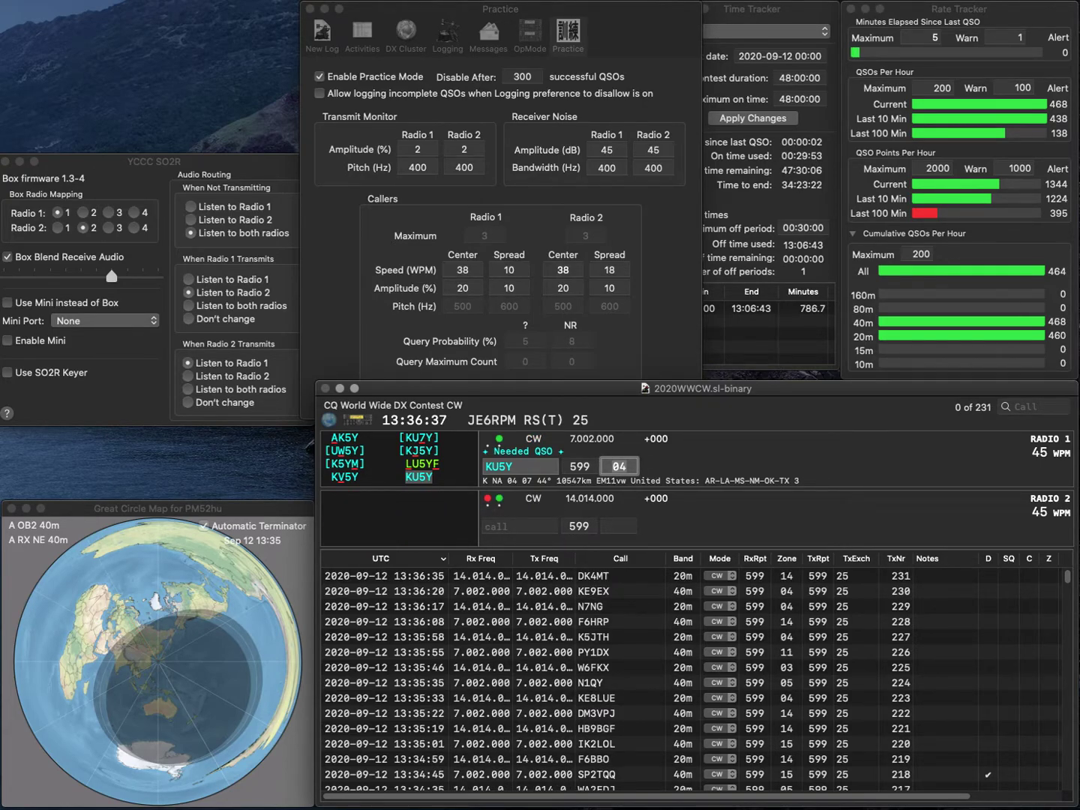
key(Return)
Enter the Radio 2 caller, correct the call to WW4XX and answer it.
text(W)
key(BackSpace)
text(W5XX)
key(Left)
key(Left)
key(BackSpace)
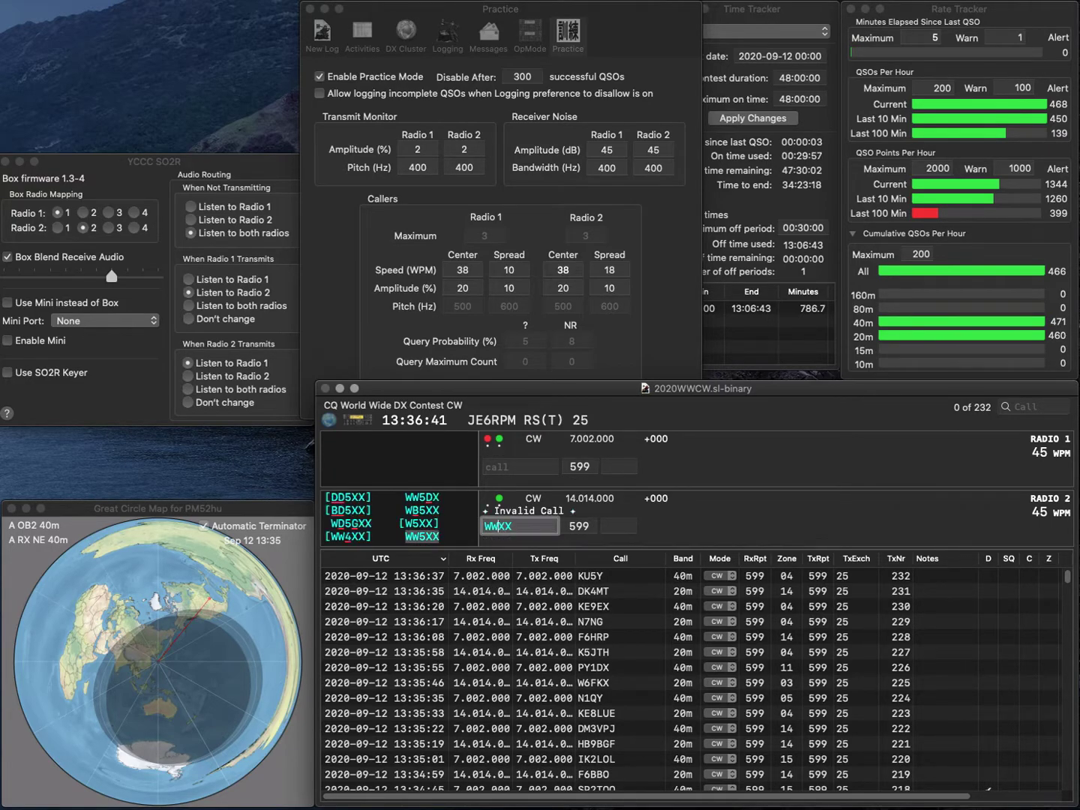
text(4)
click(486, 466)
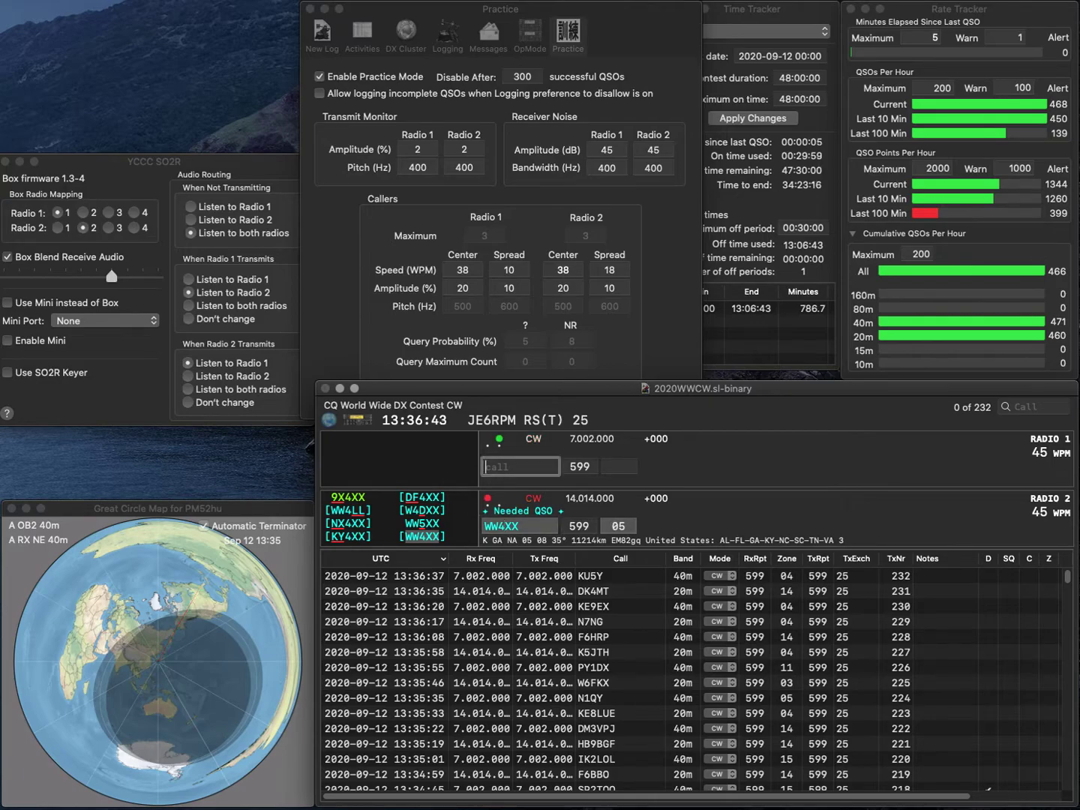
text(K7DDM)
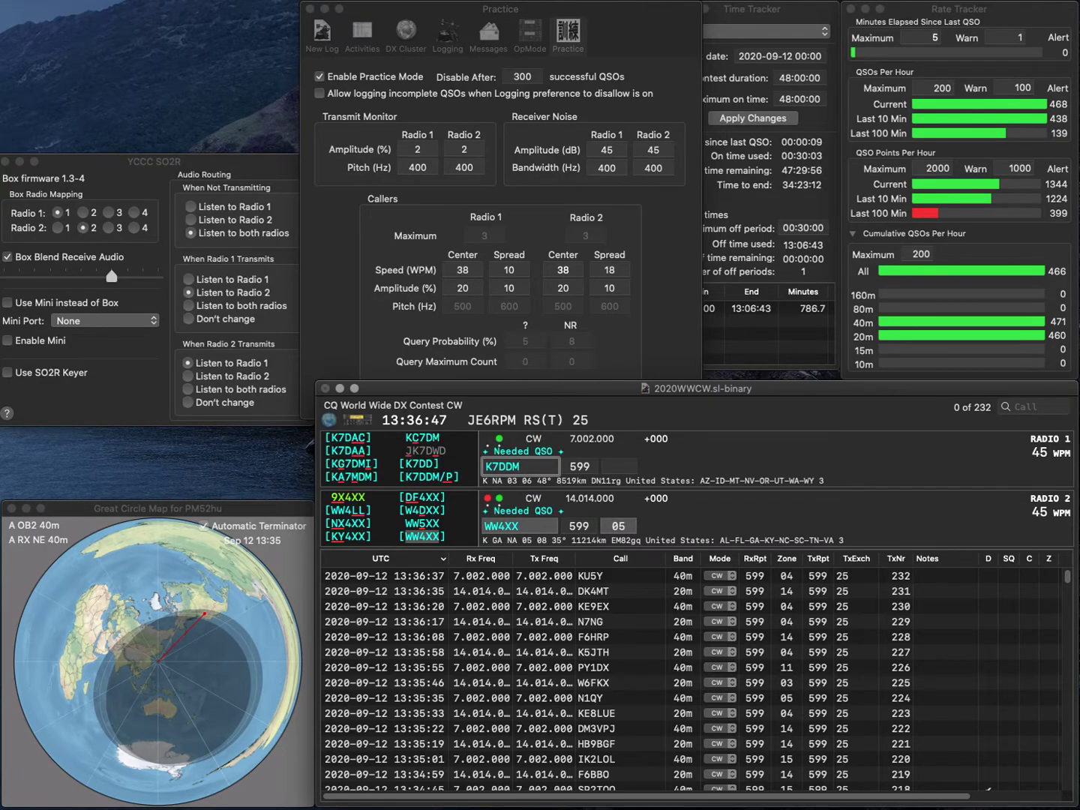
text(/P)
key(Return)
key(Tab)
key(Return)
key(Tab)
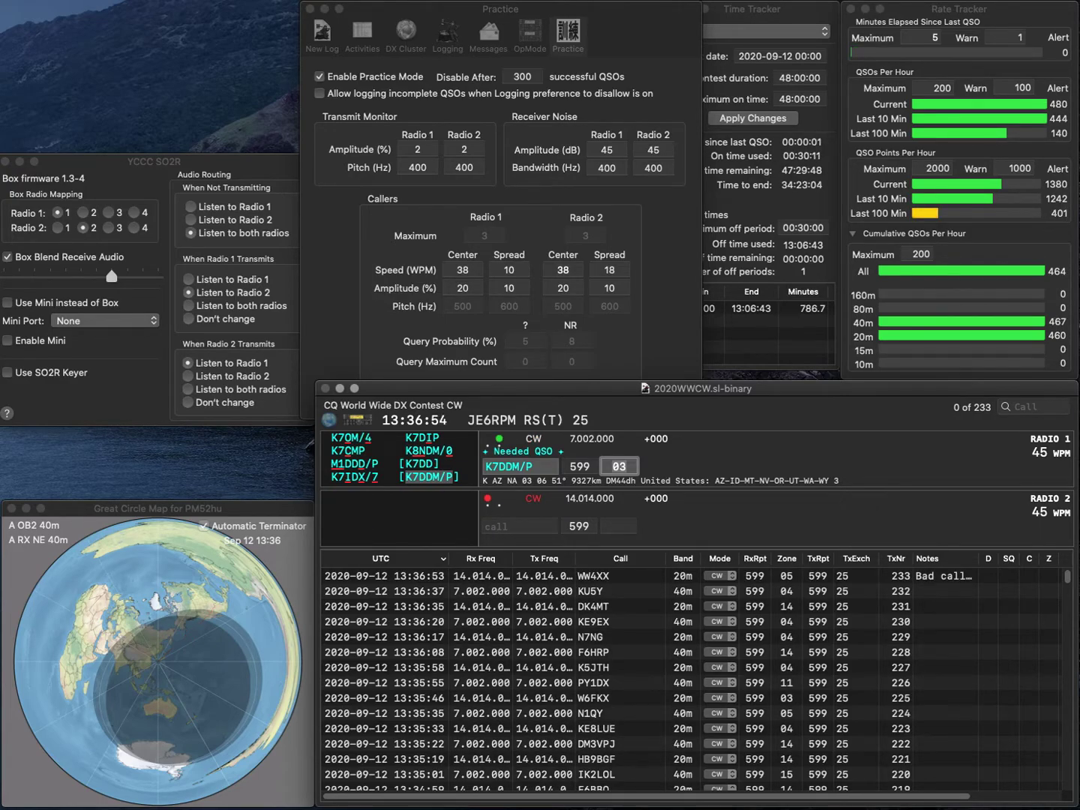
key(Return)
text(2PK)
key(Return)
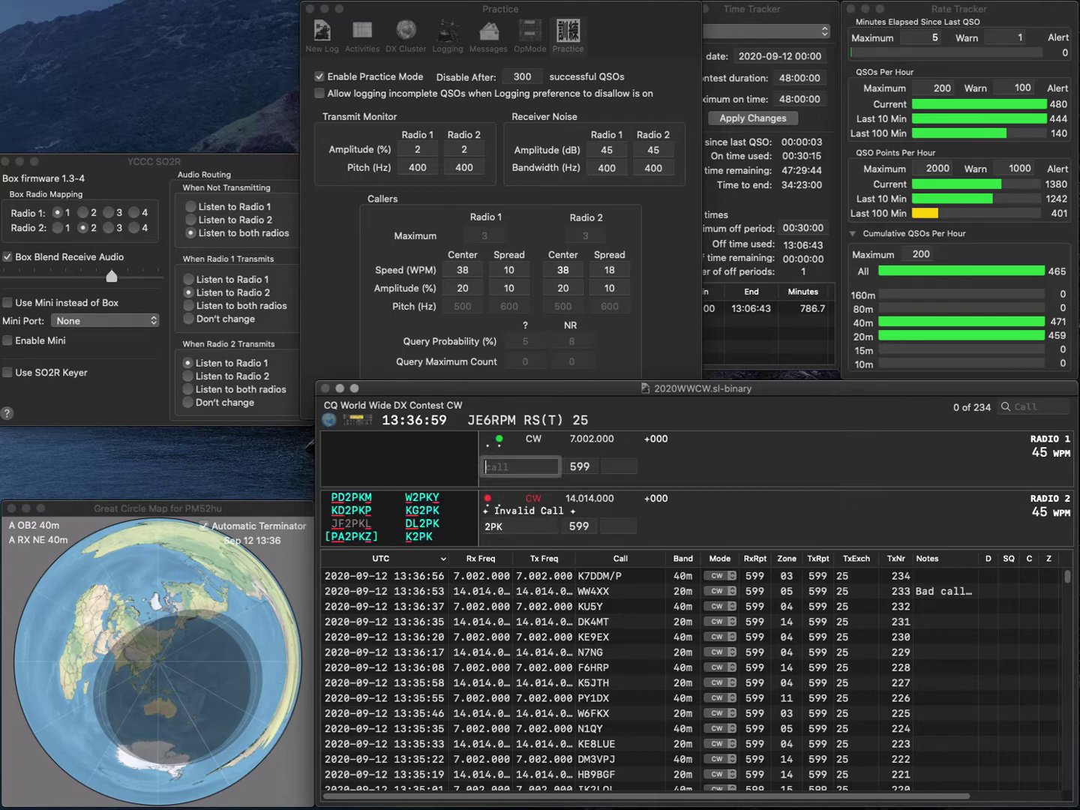
text(4KFO)
key(Up)
text(WB)
key(Return)
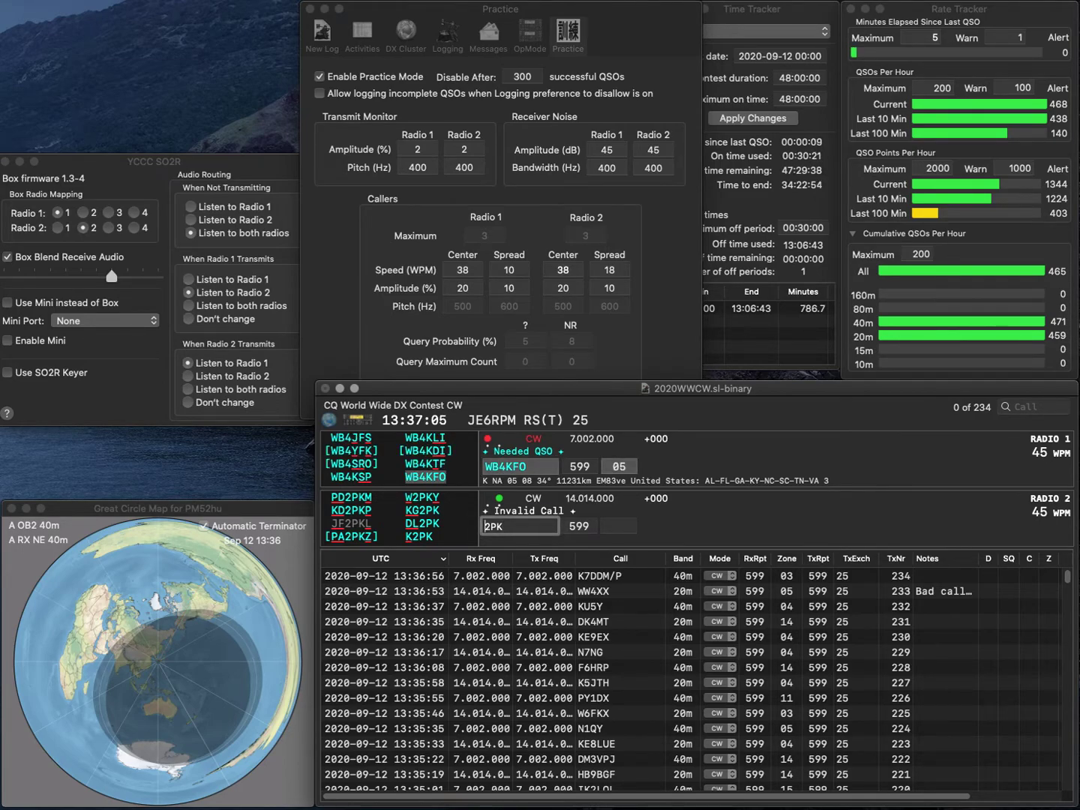
text(KG)
key(Return)
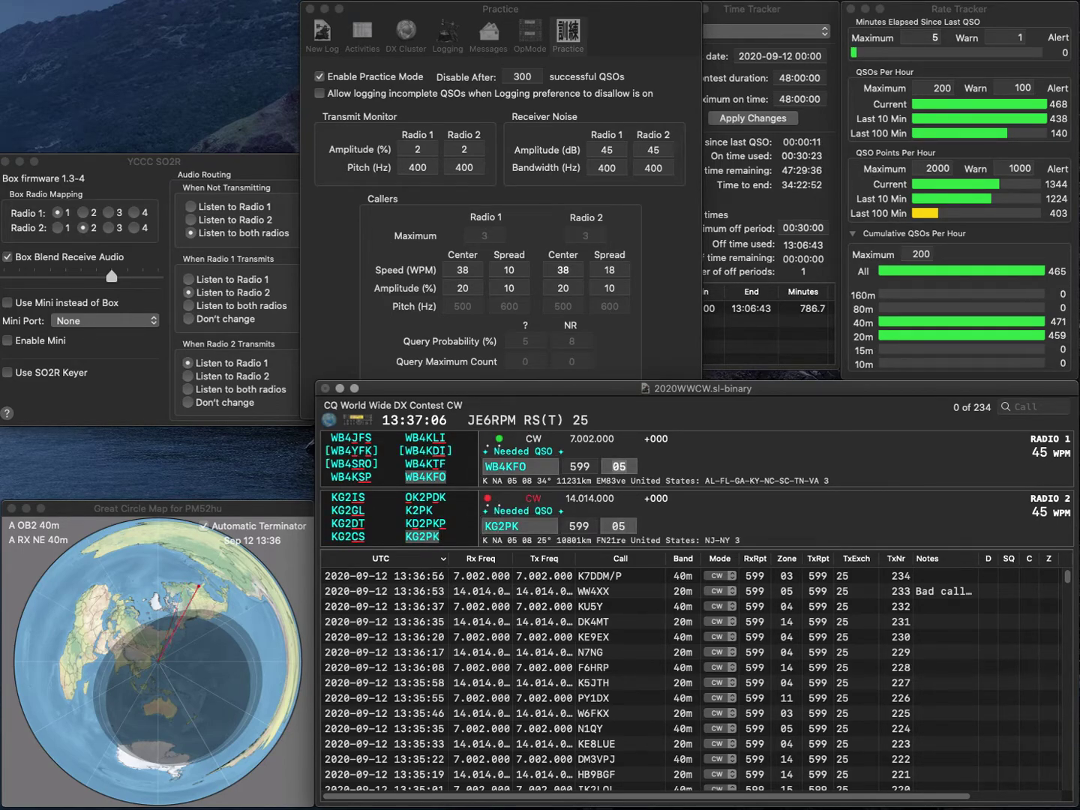
key(Return)
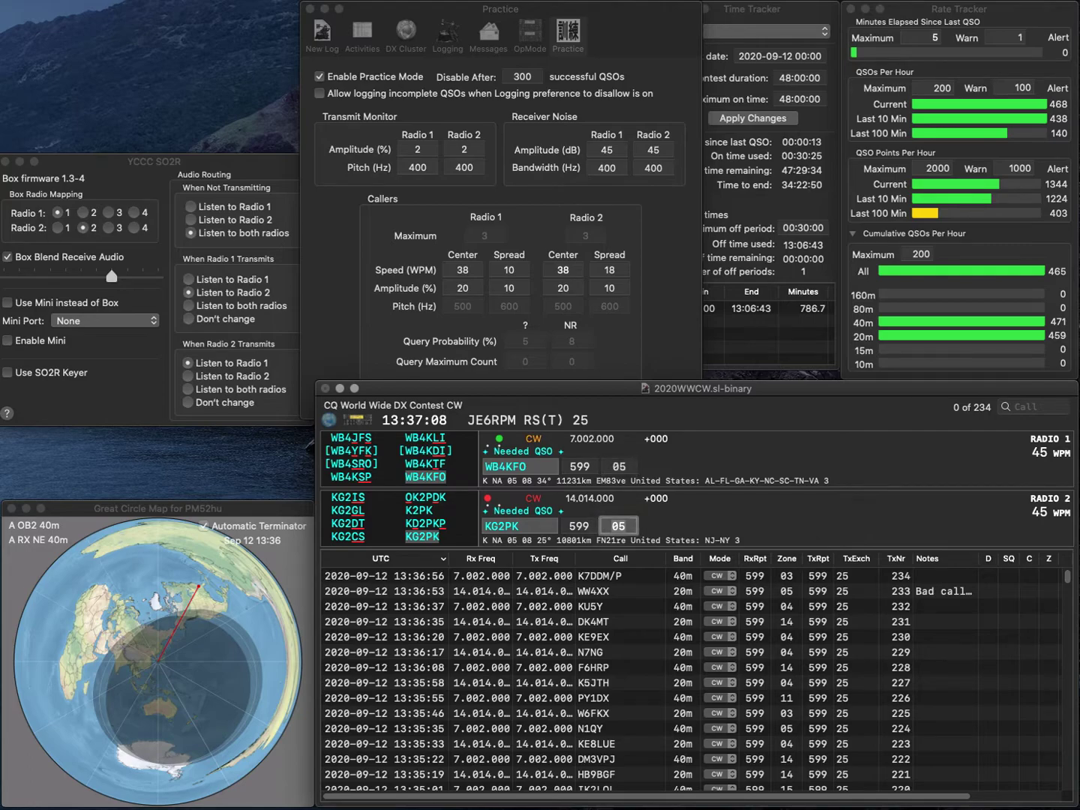
key(space)
key(space)
key(Return)
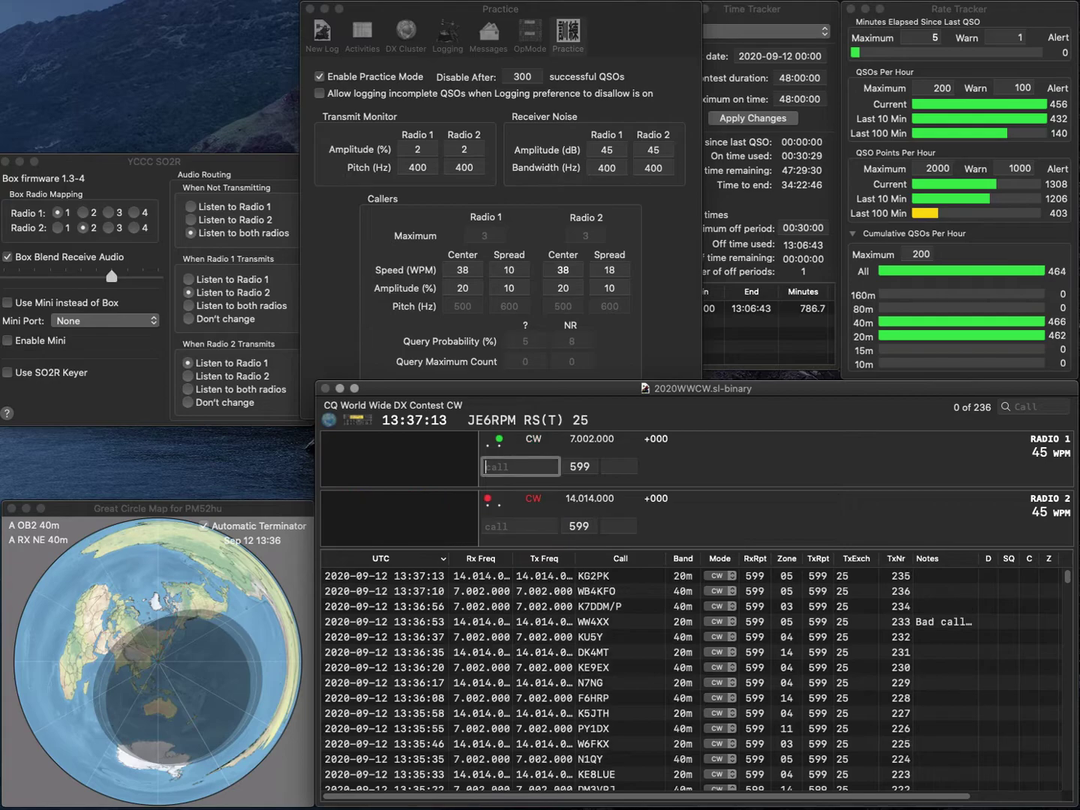
text(KN4USA)
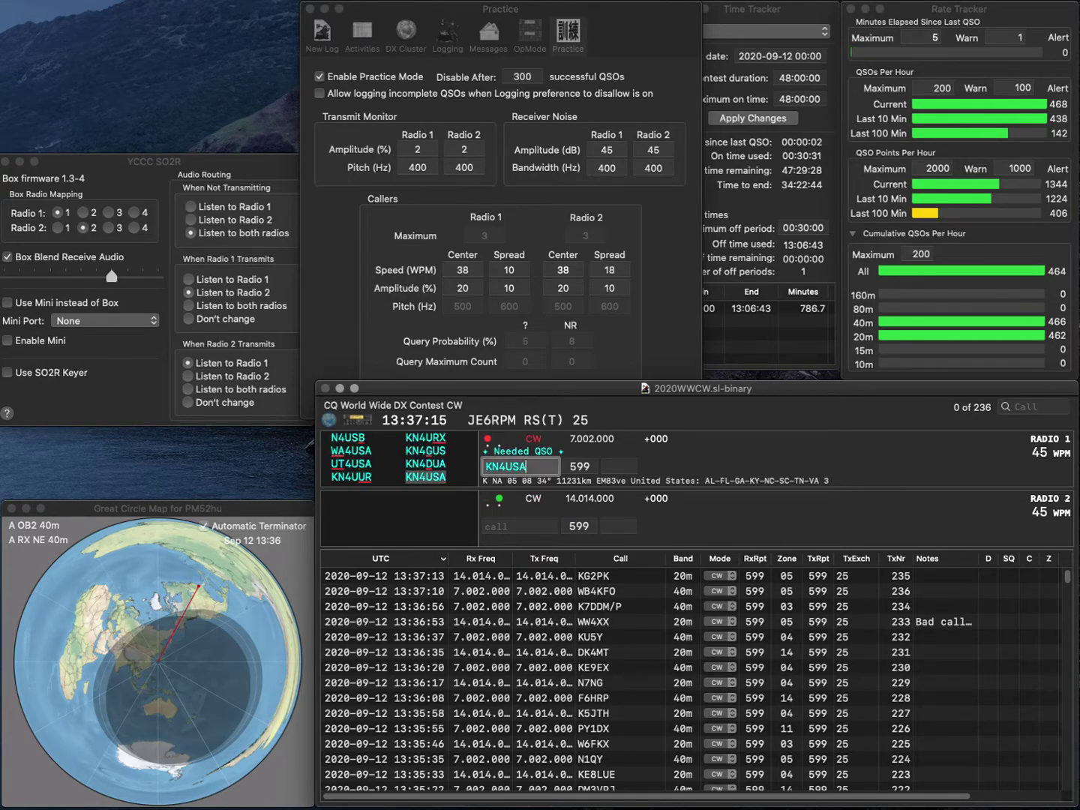
key(Return)
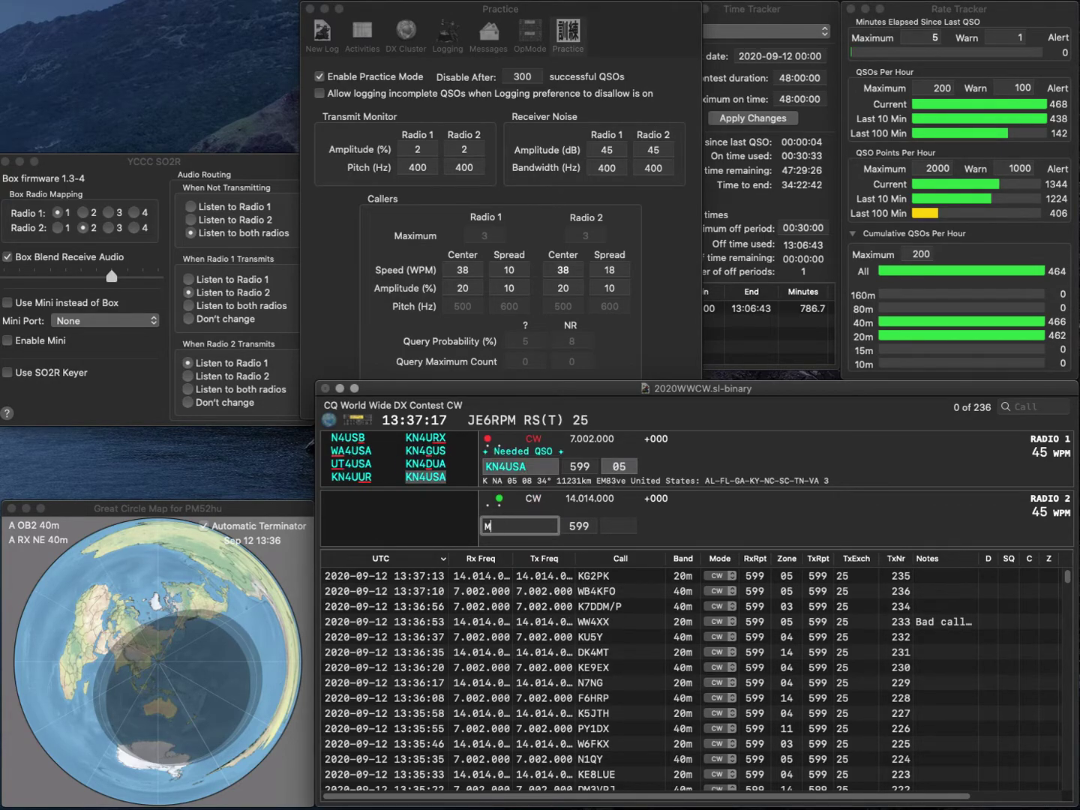
text(M0MTP)
key(Up)
text(2)
key(Delete)
key(Return)
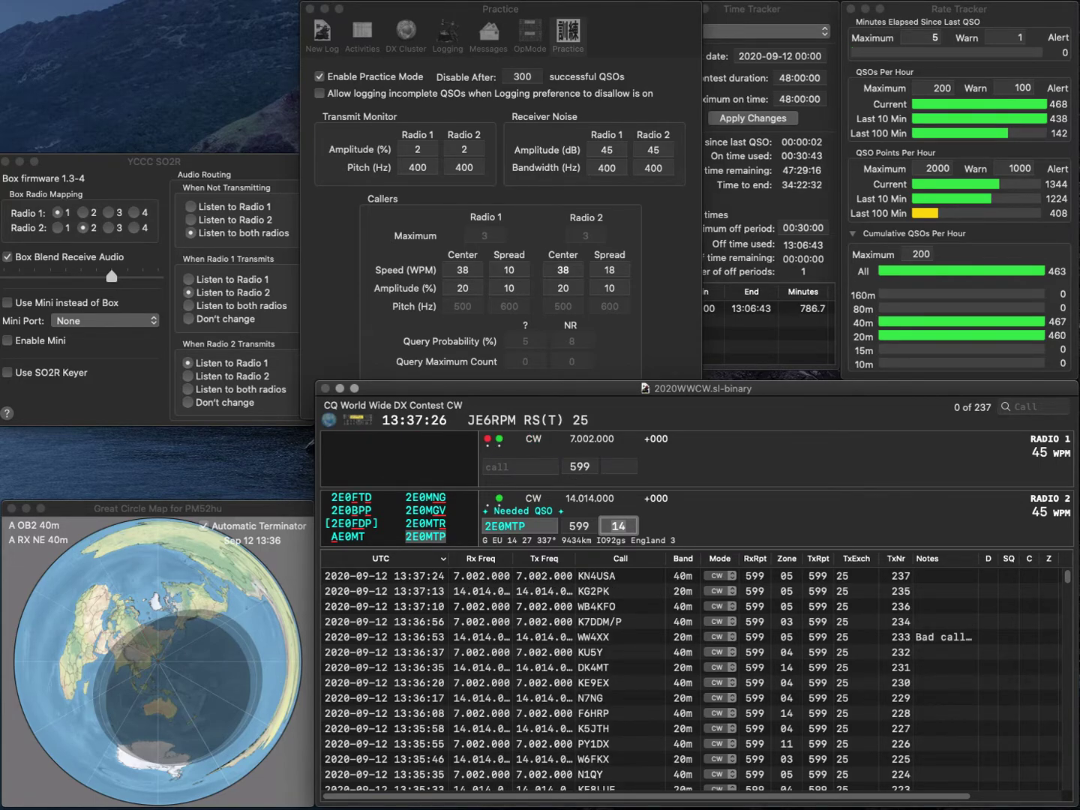
key(Return)
text(P5DA)
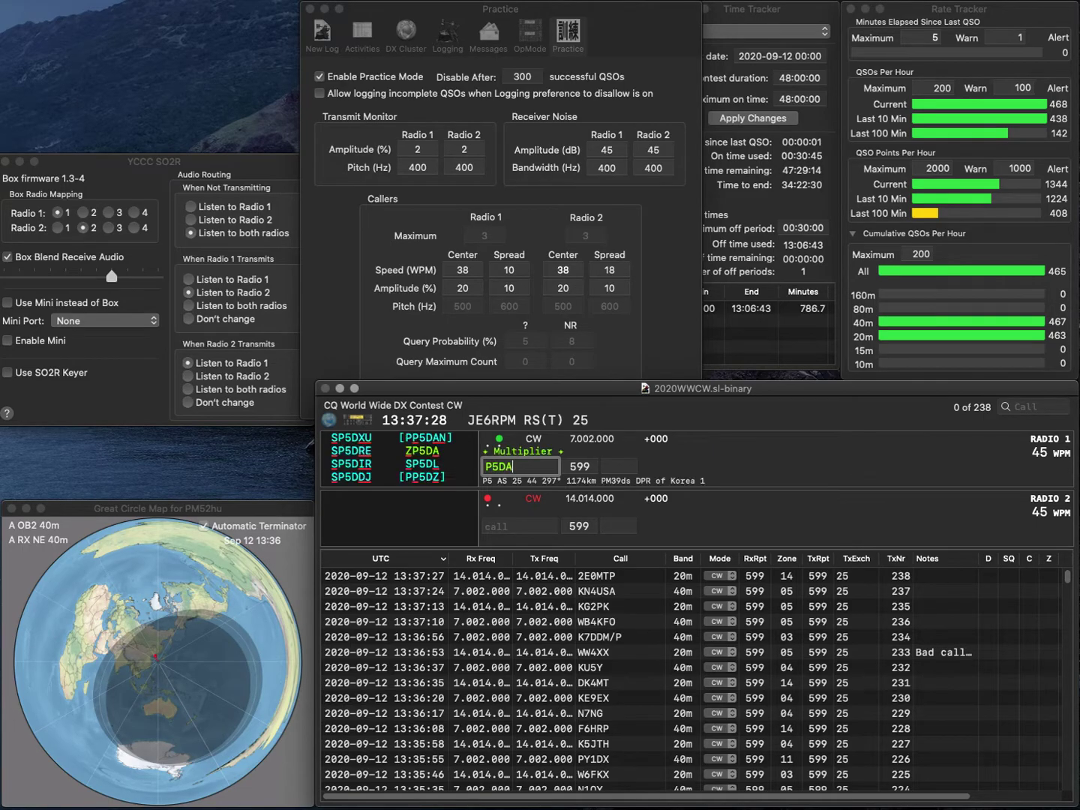
key(super+Left)
text(Z)
key(Return)
text(KB8PGW)
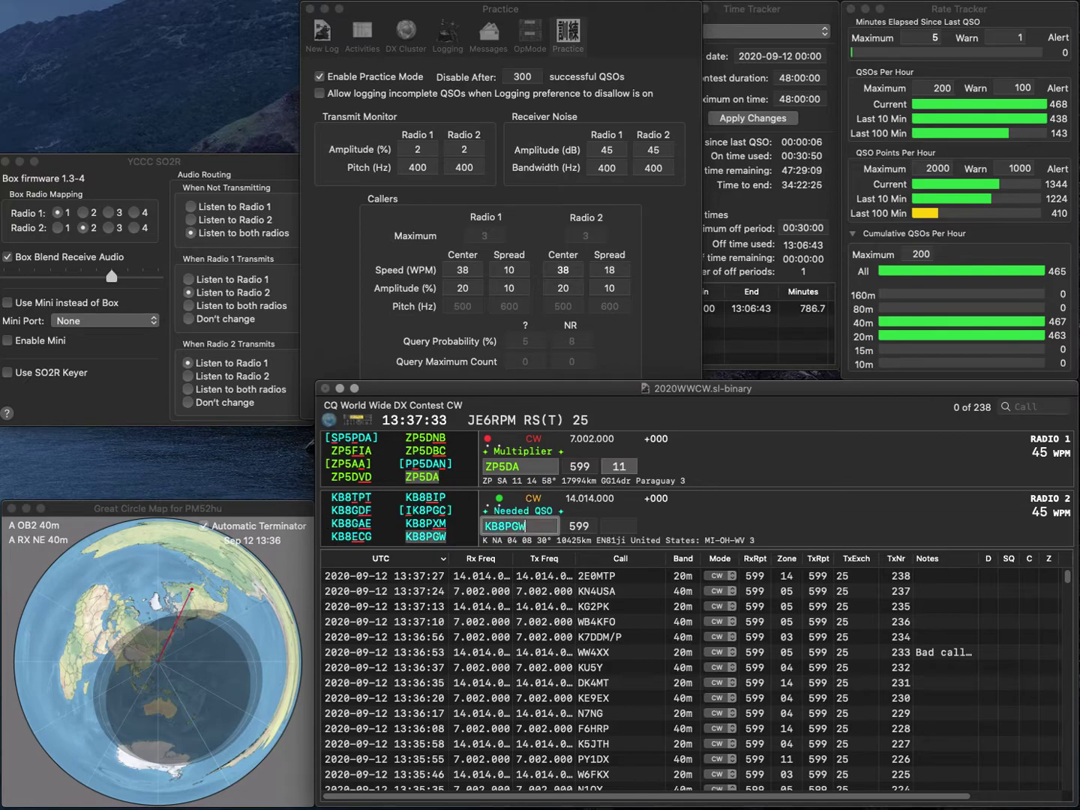
key(Return)
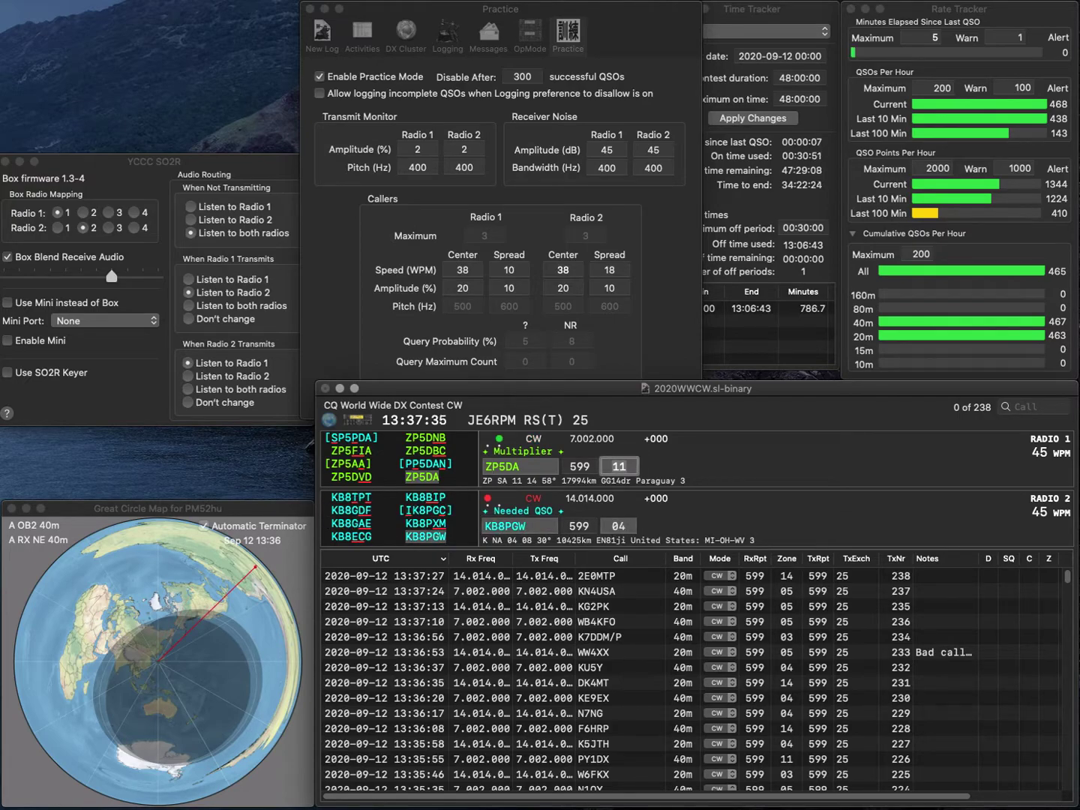
key(Return)
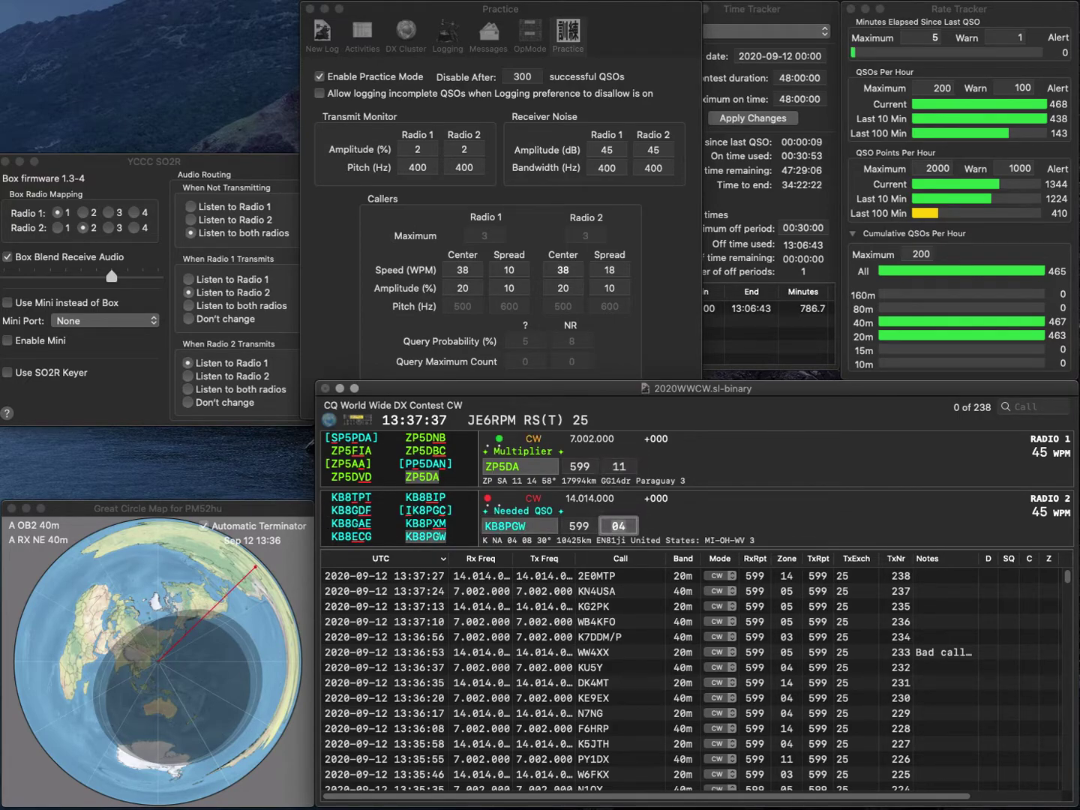
key(Return)
text(IZ2OBM)
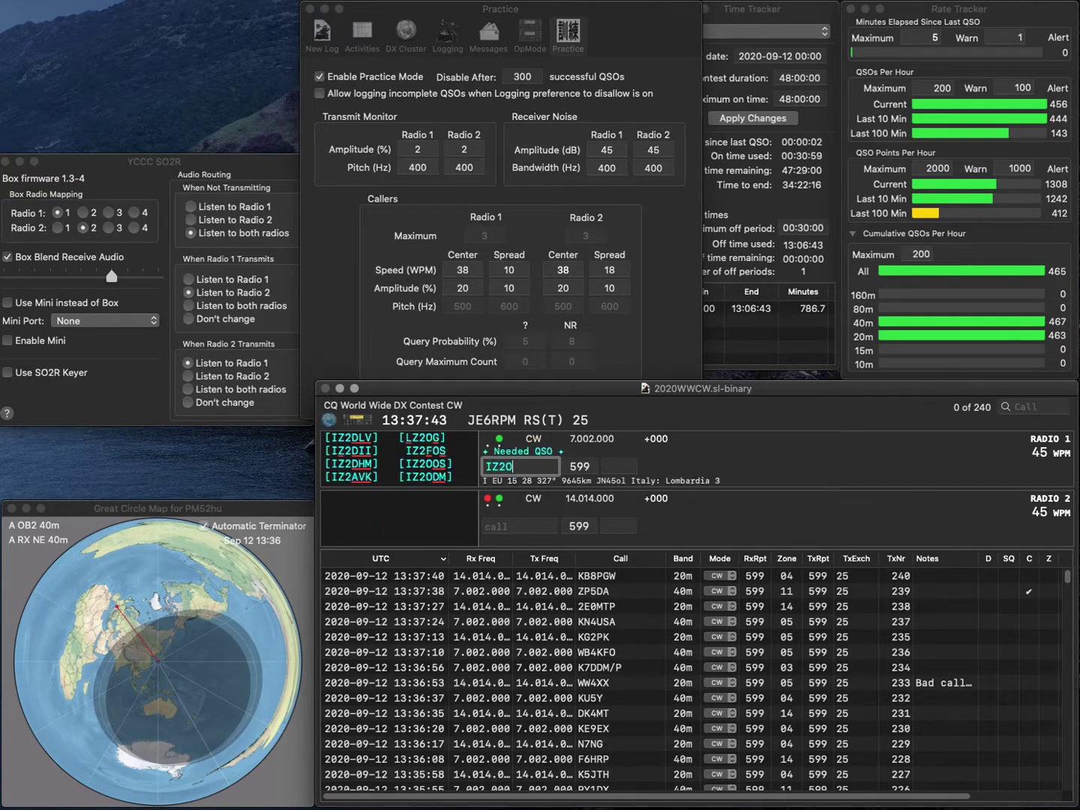
key(Return)
text(R3T)
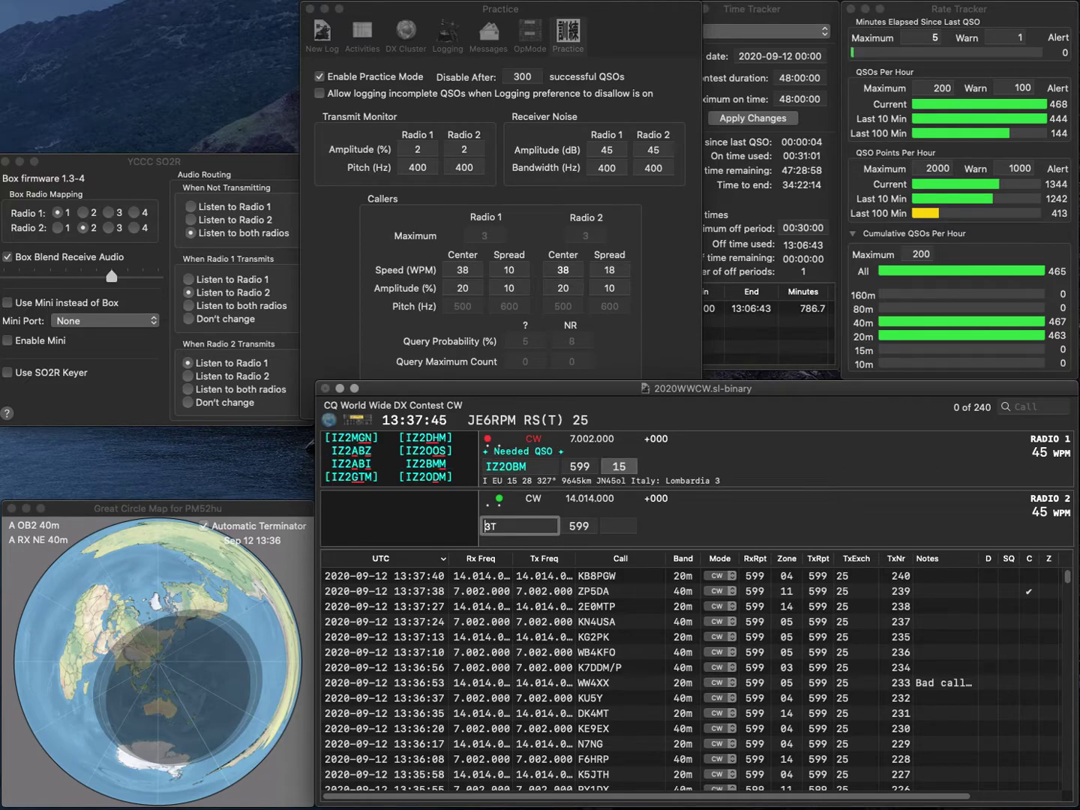
key(BackSpace)
text(LU)
key(Return)
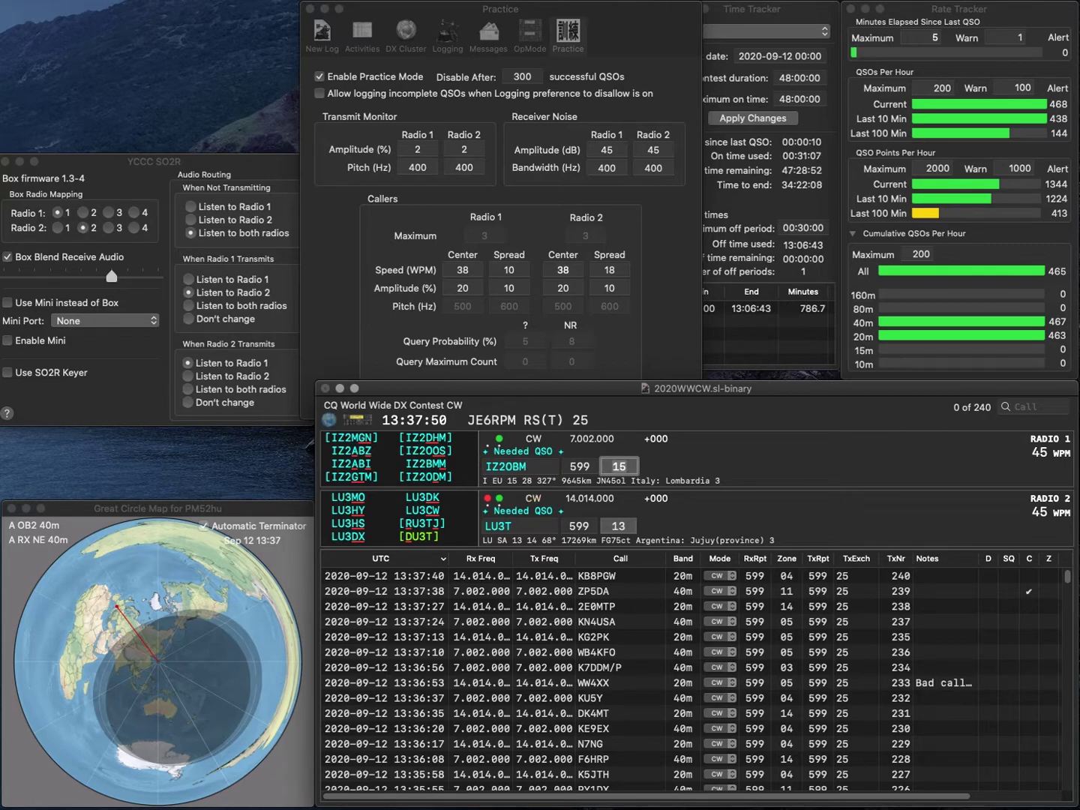
Correct the Radio 2 call to RL3T and answer it.
key(Return)
key(BackSpace)
key(BackSpace)
text(L)
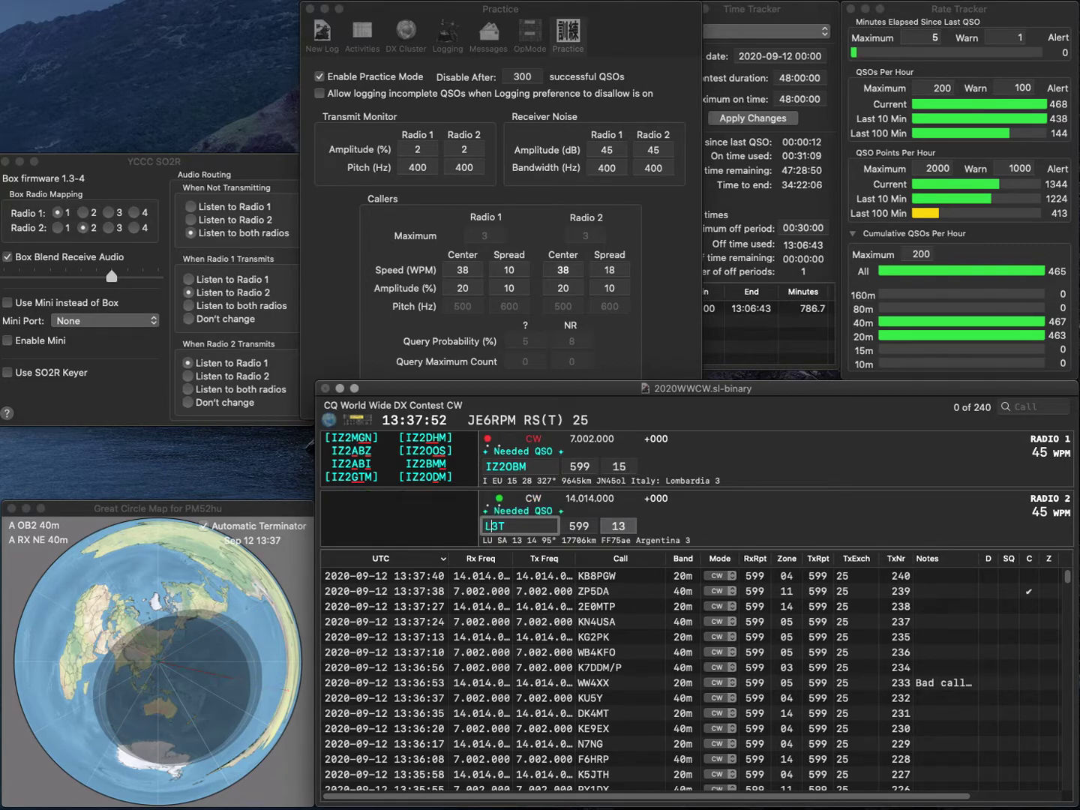
key(Left)
text(R)
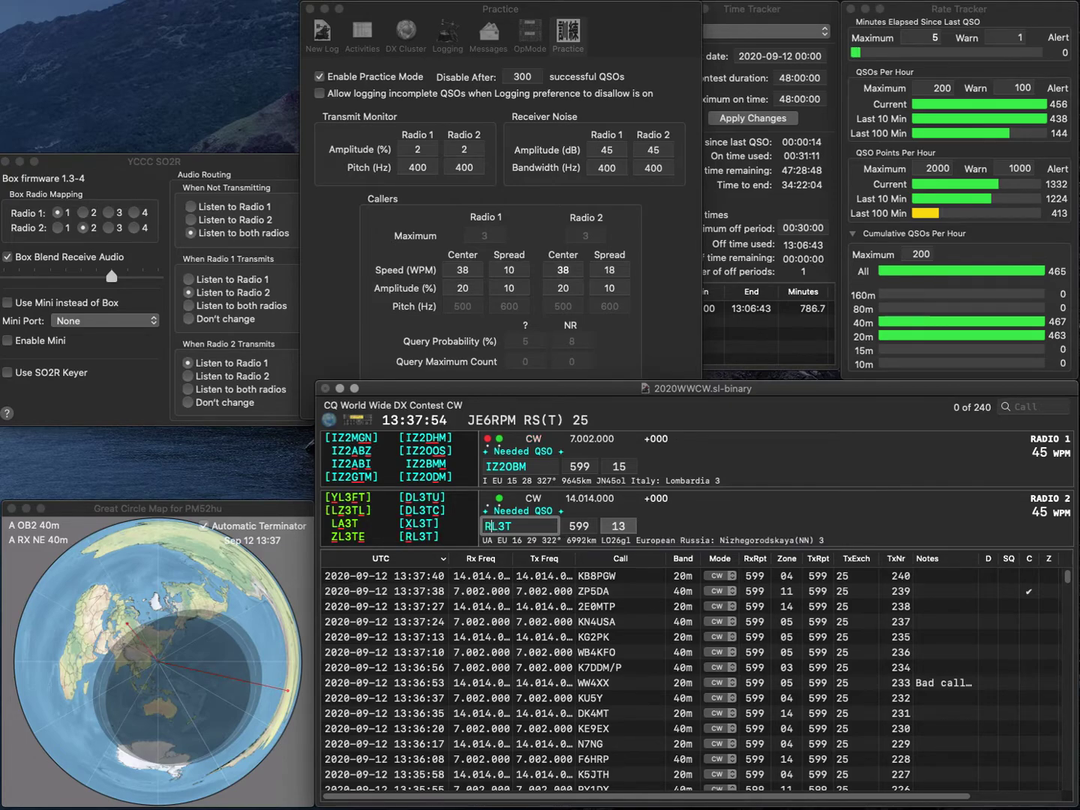
key(Return)
key(space)
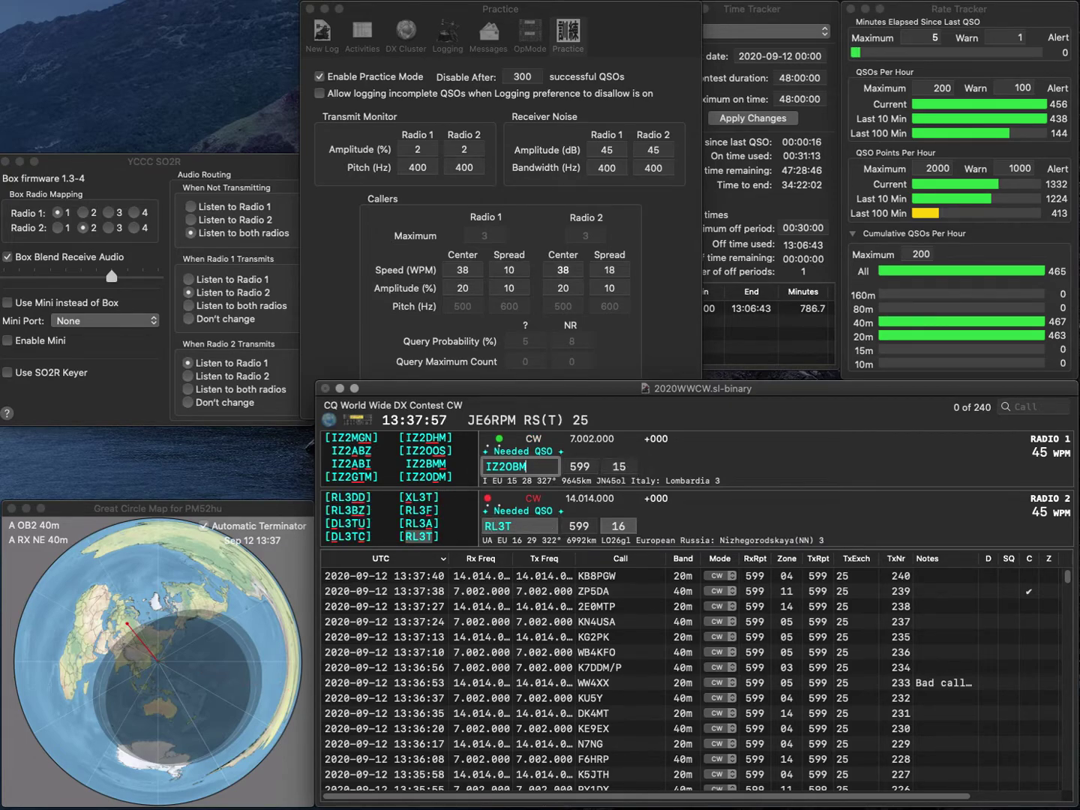
key(BackSpace)
key(BackSpace)
text(DM)
key(Return)
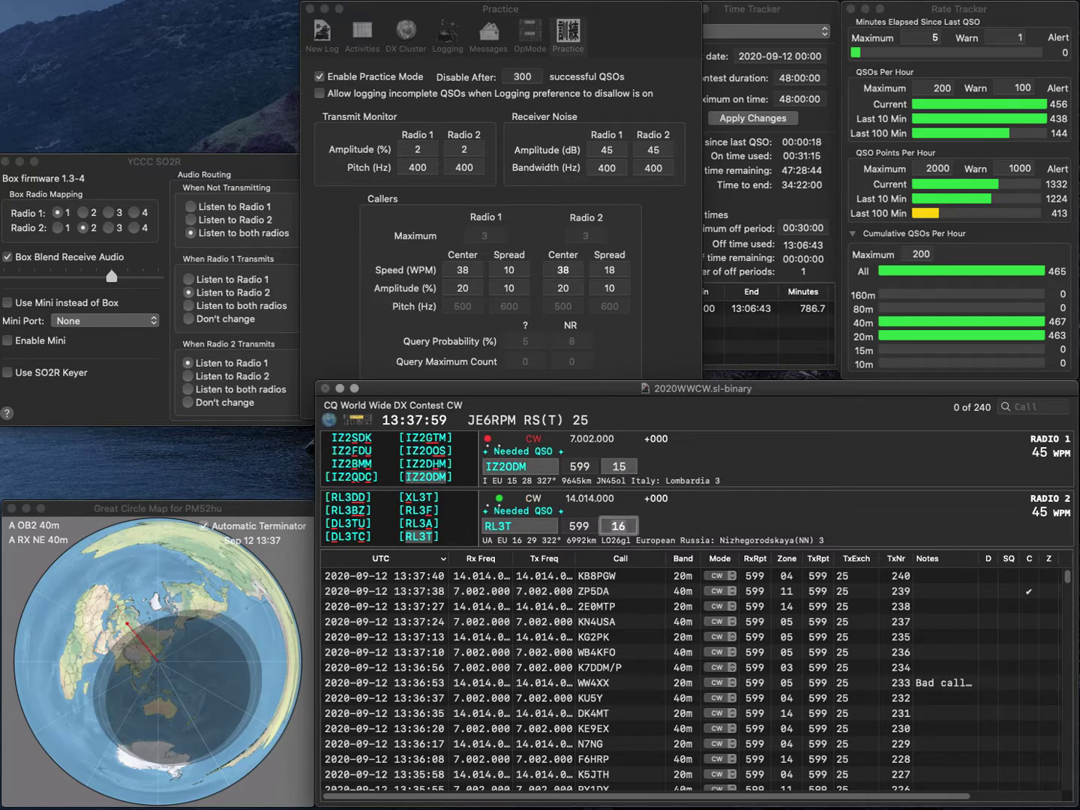
key(Return)
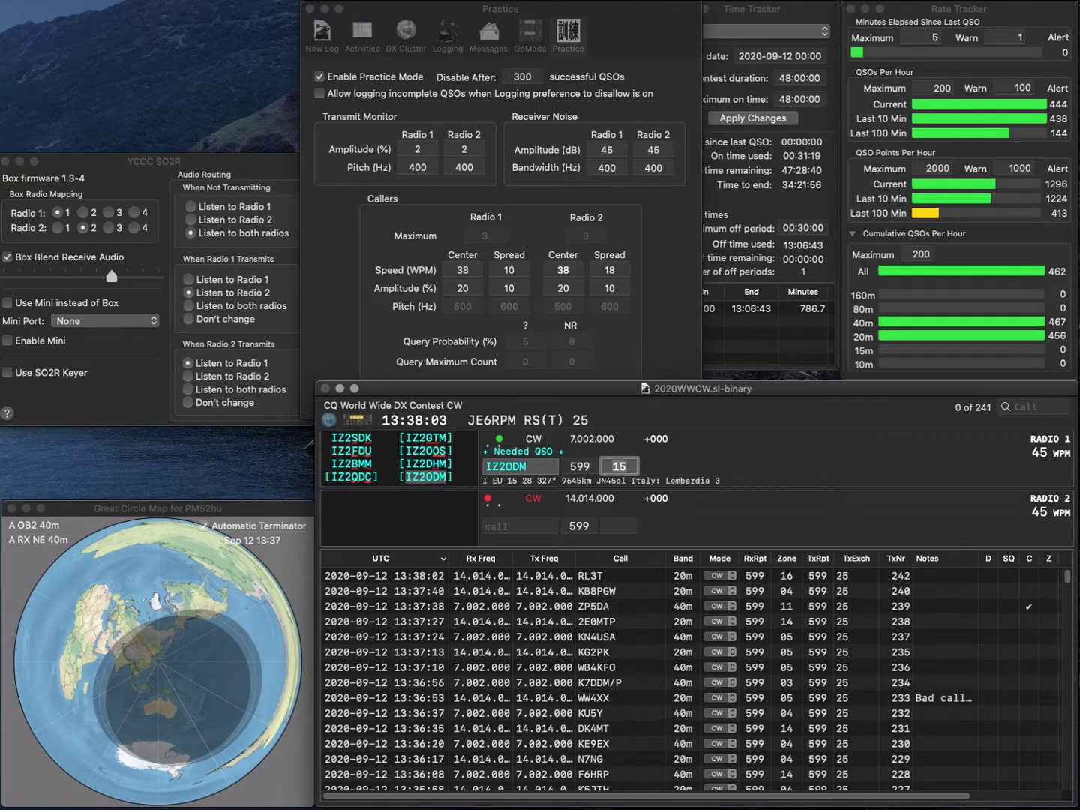
key(Return)
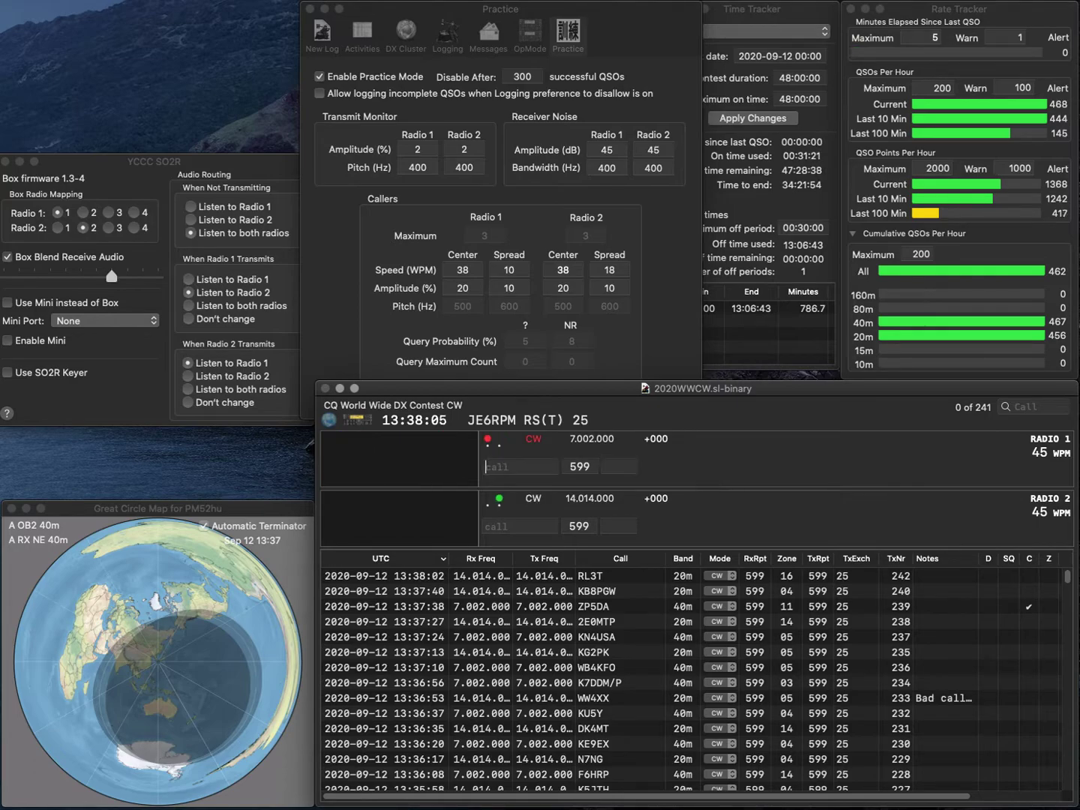
text(N1YKH)
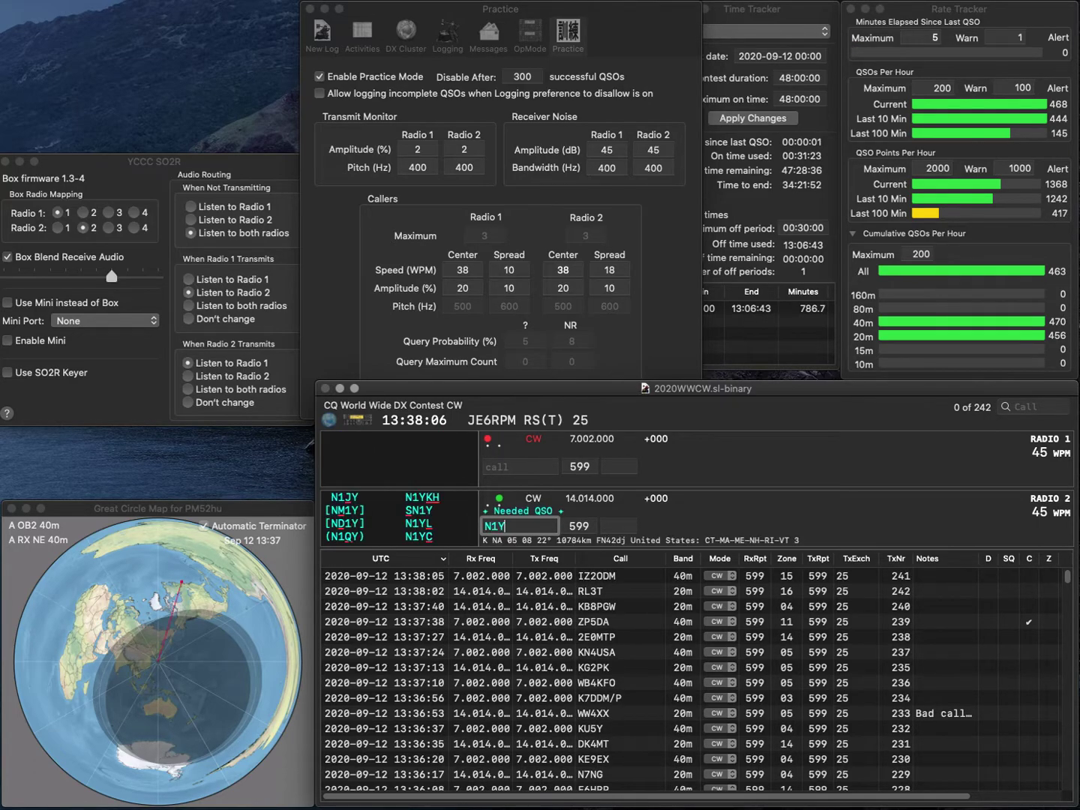
key(Return)
text(2GR)
text(K)
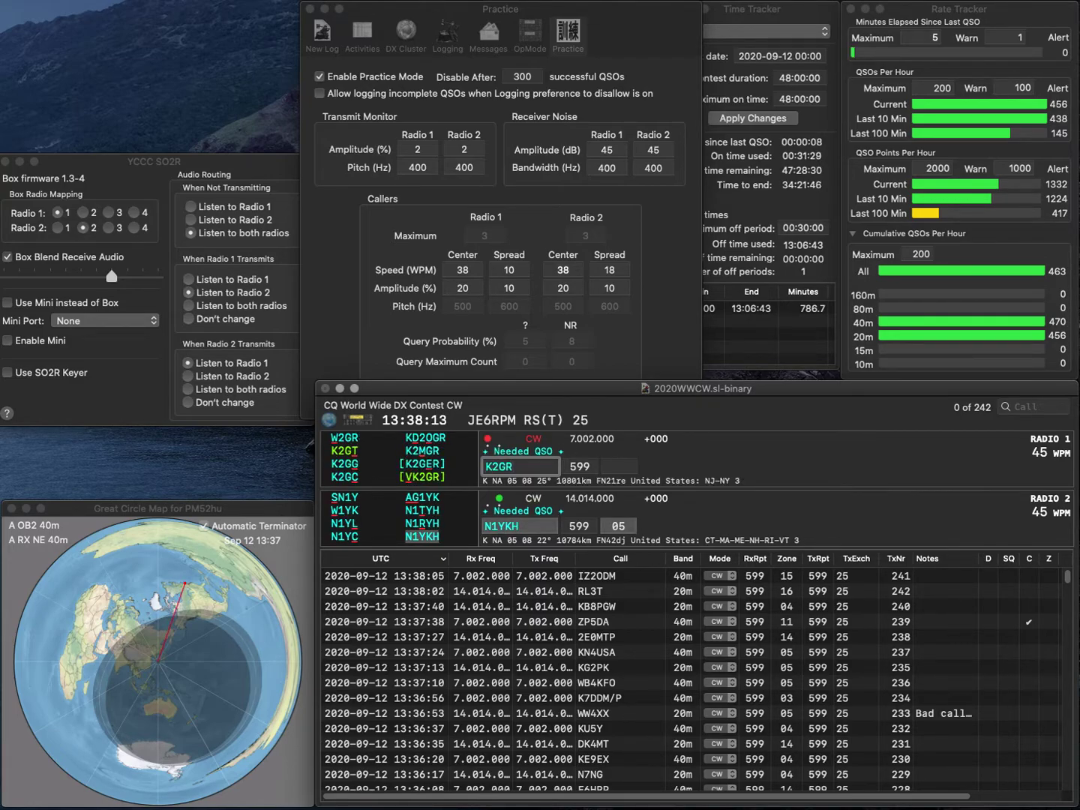
key(Return)
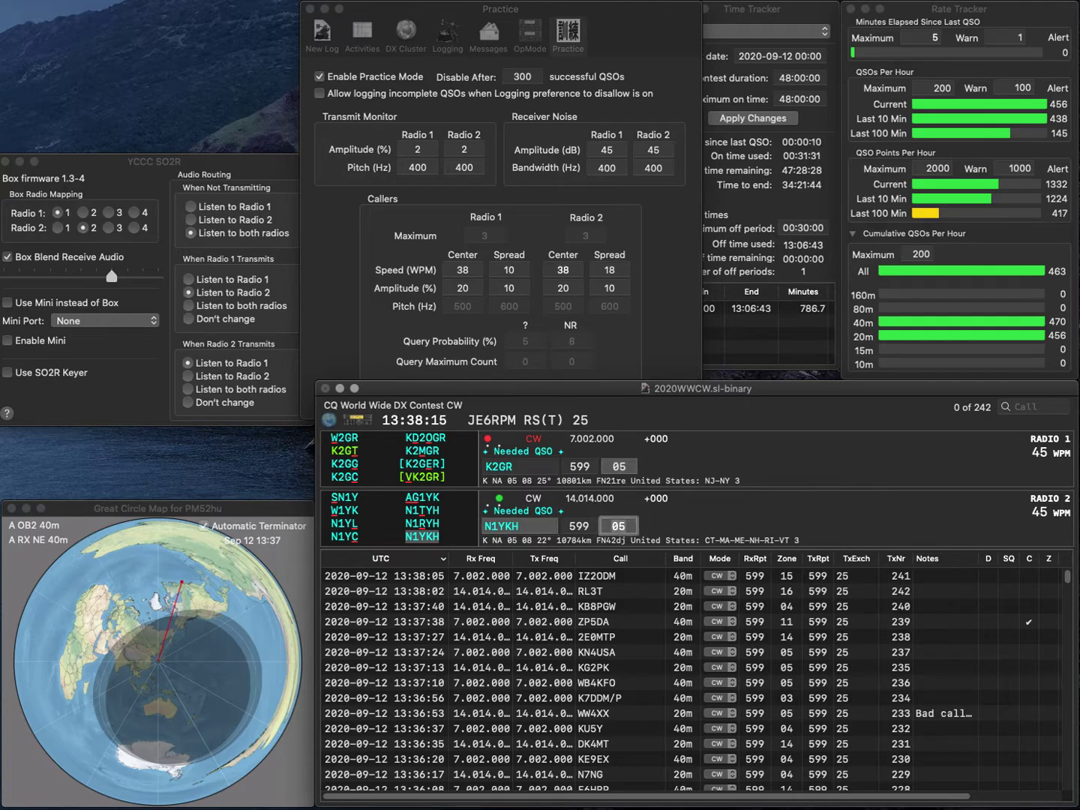
key(Return)
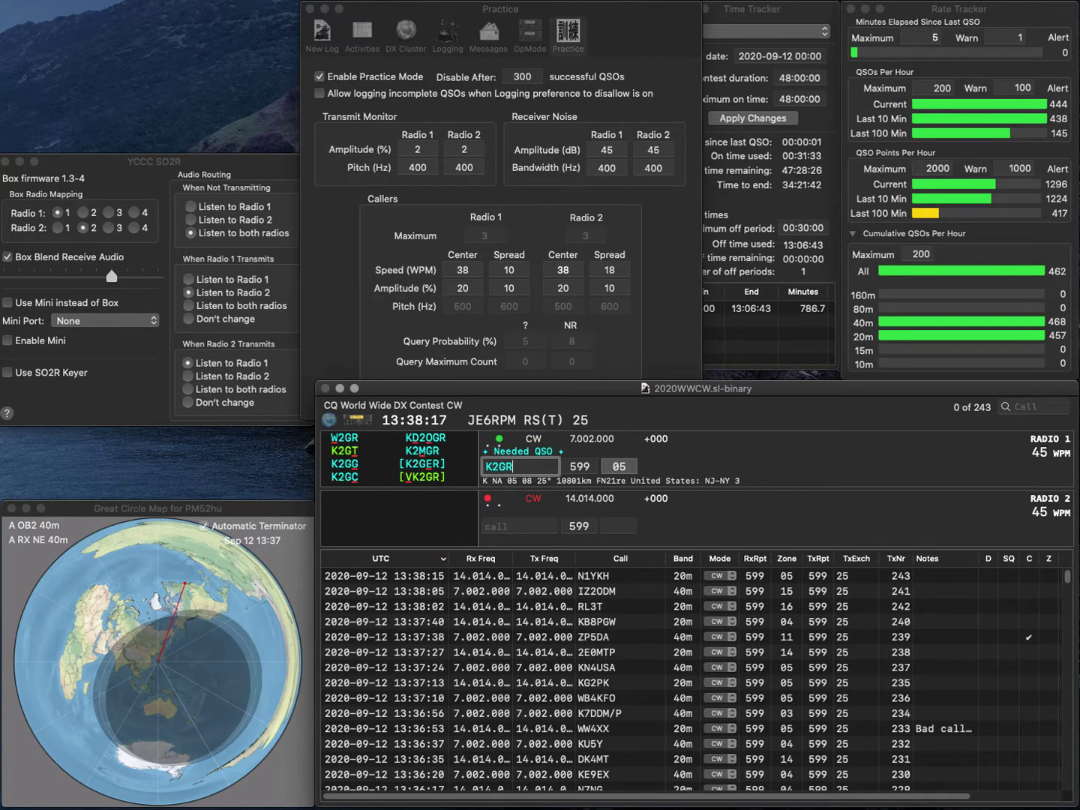
Correct the Radio 1 call to K2GLS and answer it.
key(BackSpace)
text(LS)
key(Return)
text(3GM)
text(P)
key(BackSpace)
text(Q)
key(Return)
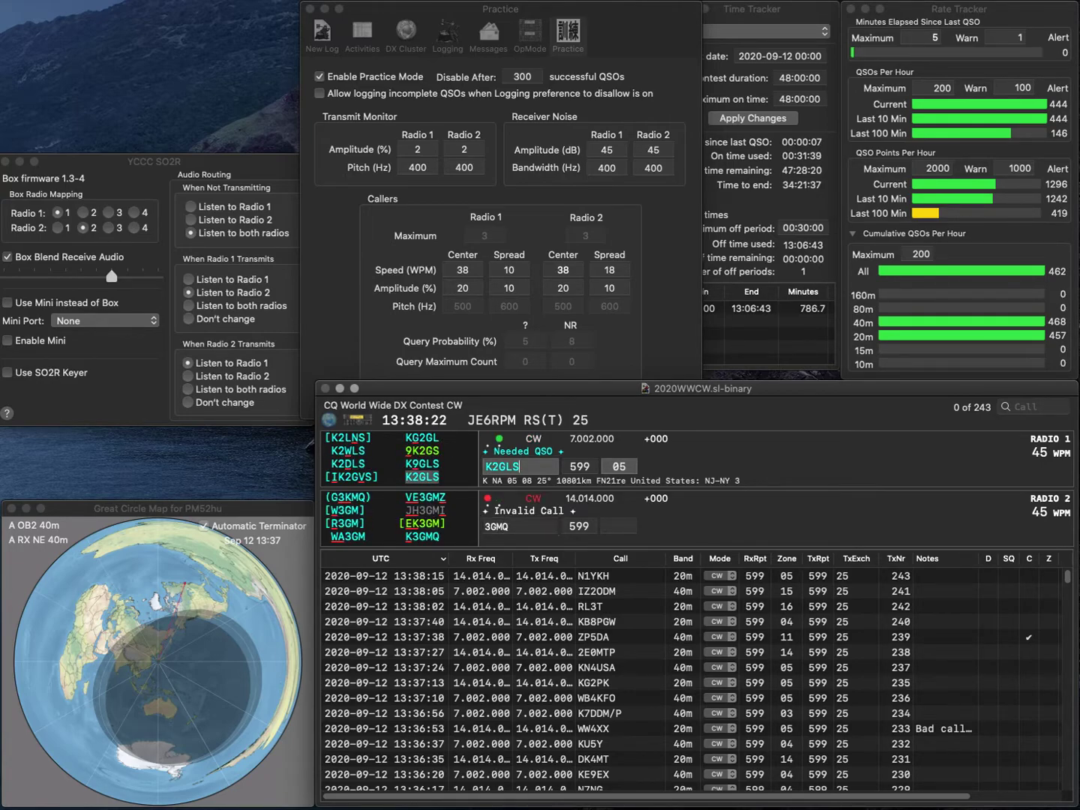
key(Tab)
key(Return)
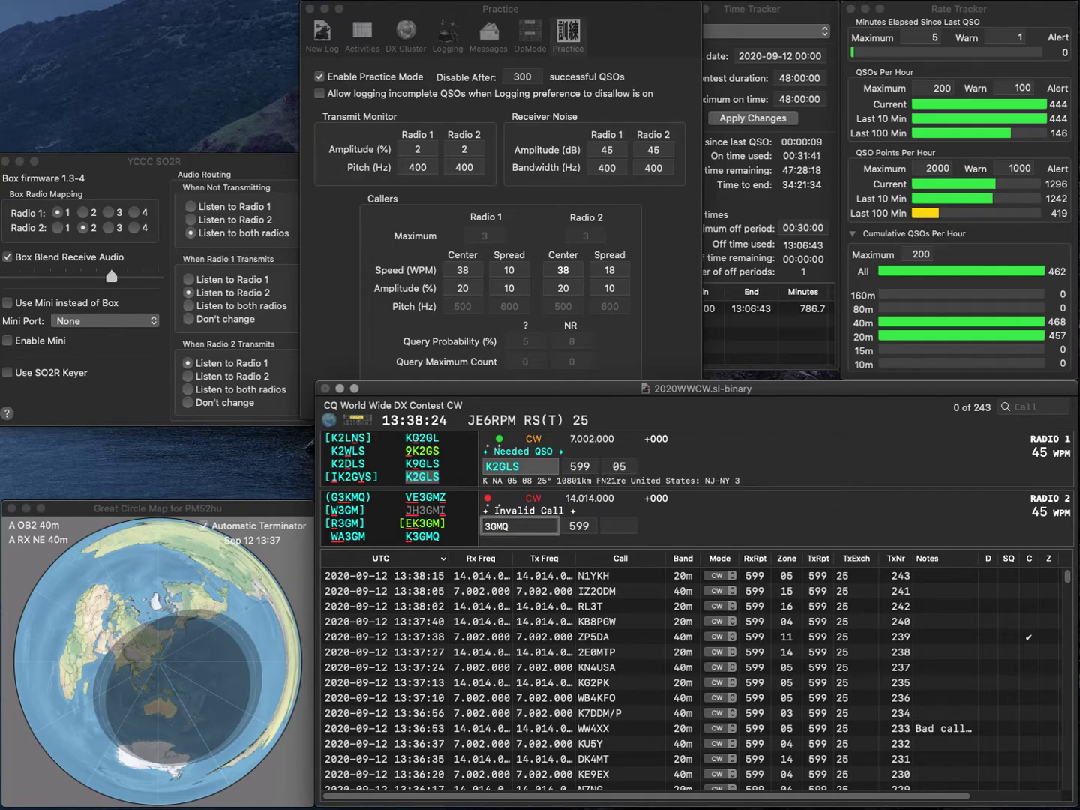
text(PA)
key(Right)
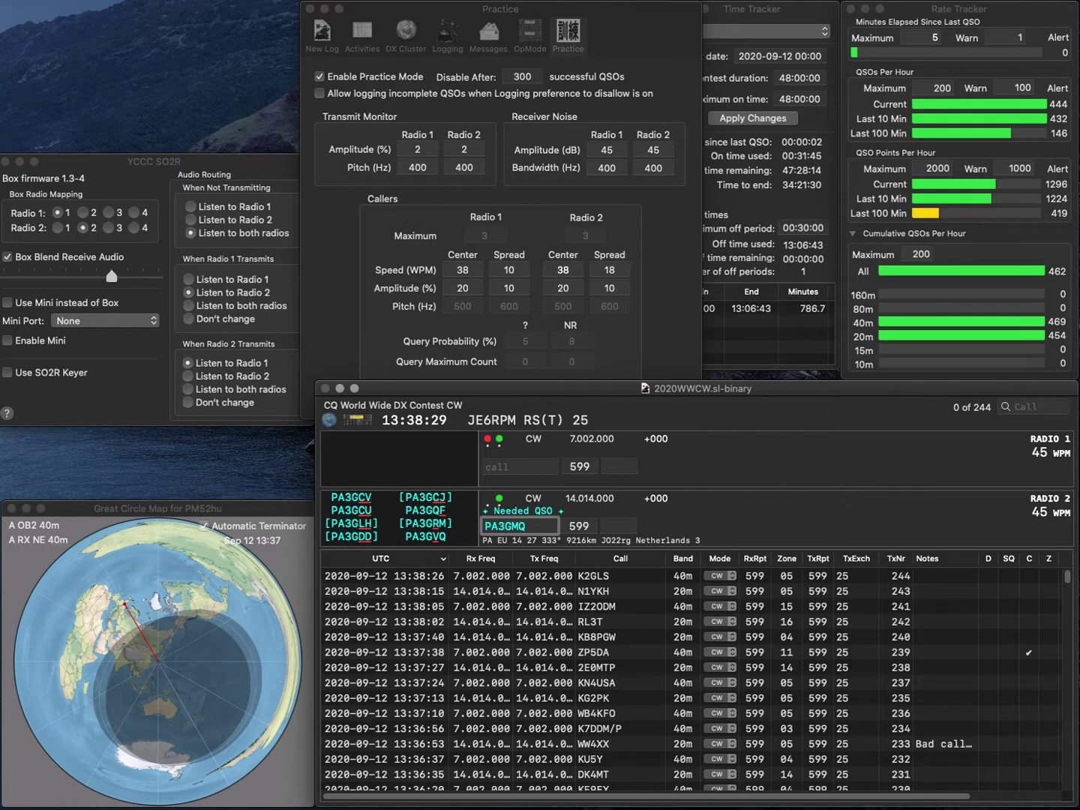
text(V)
key(Return)
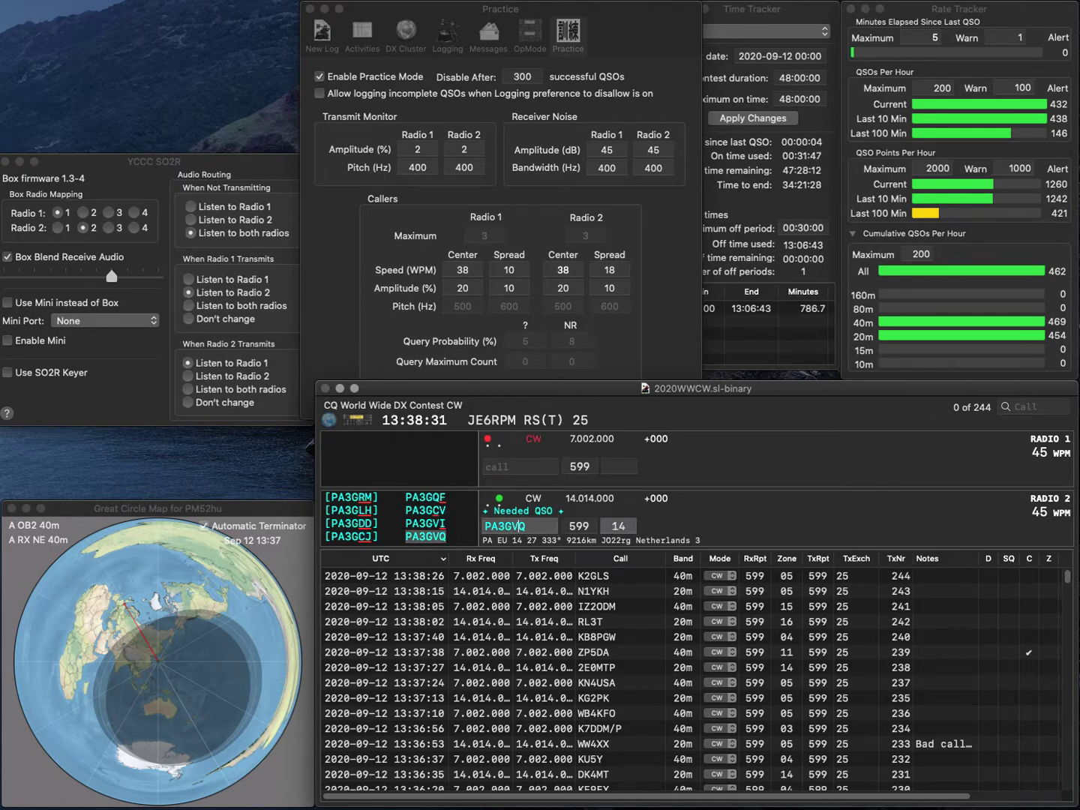
text(RK4HYT)
key(Return)
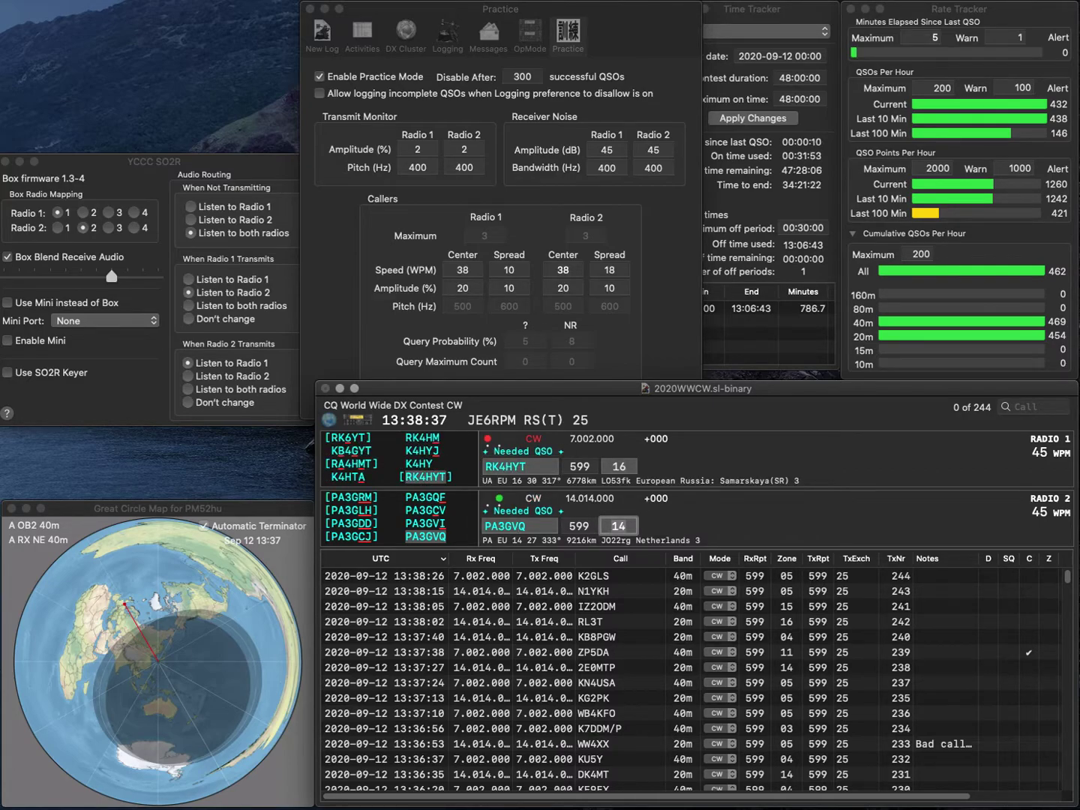
key(Return)
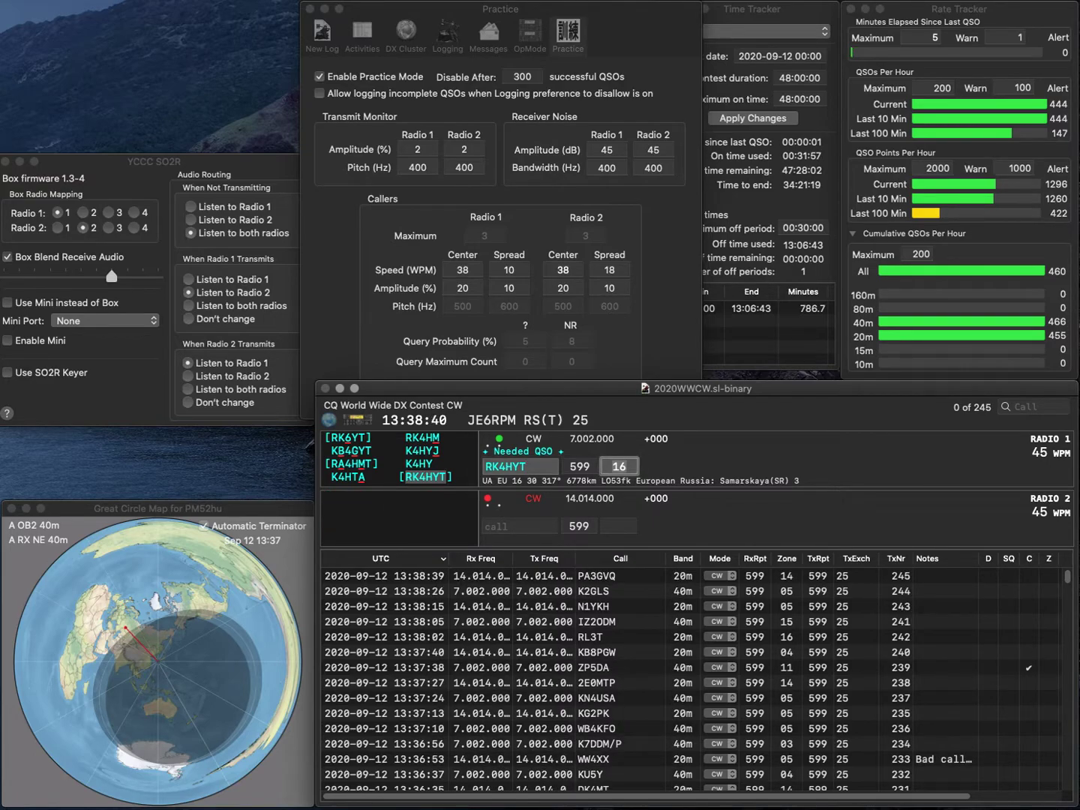
key(Return)
text(KM)
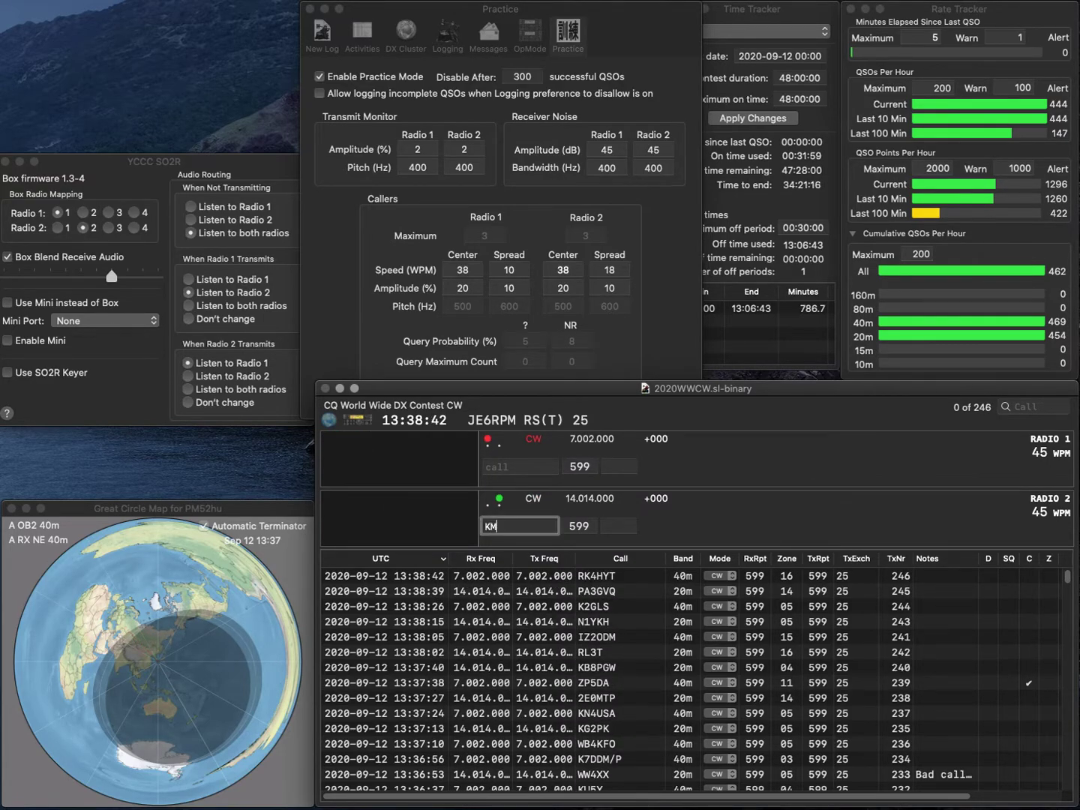
text(4LKT)
key(Return)
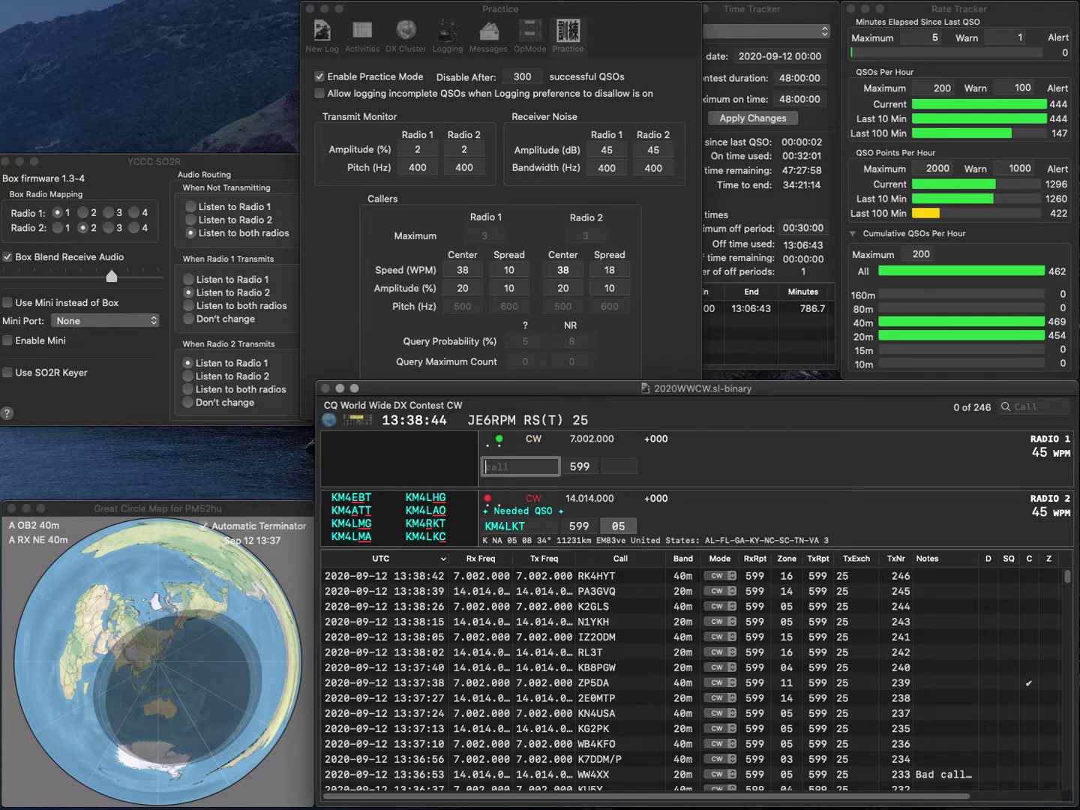
text(5C)
key(Return)
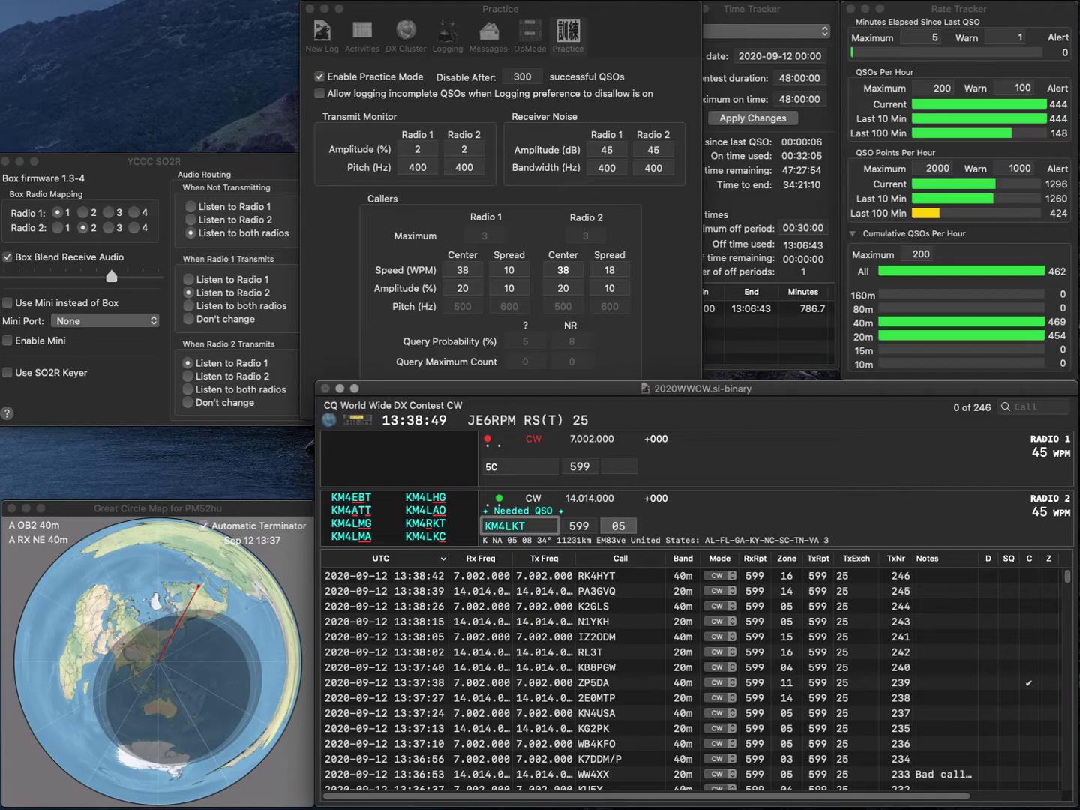
key(Left)
key(Left)
key(BackSpace)
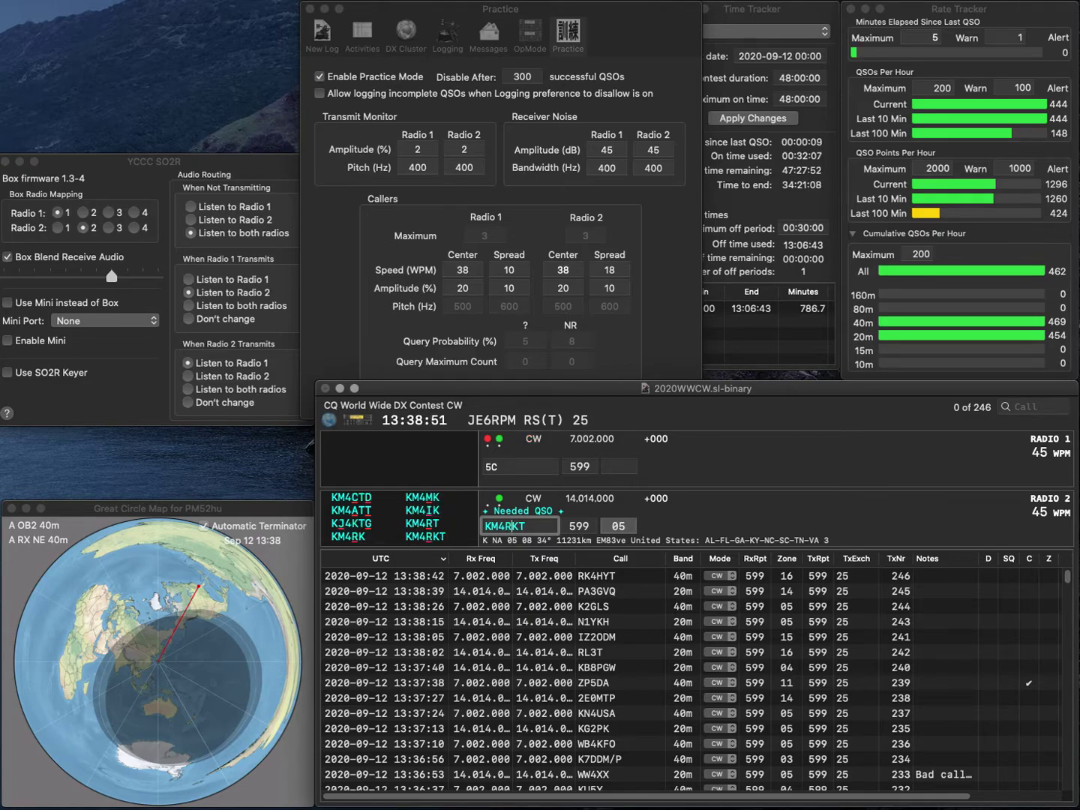
text(R)
key(Return)
text(C)
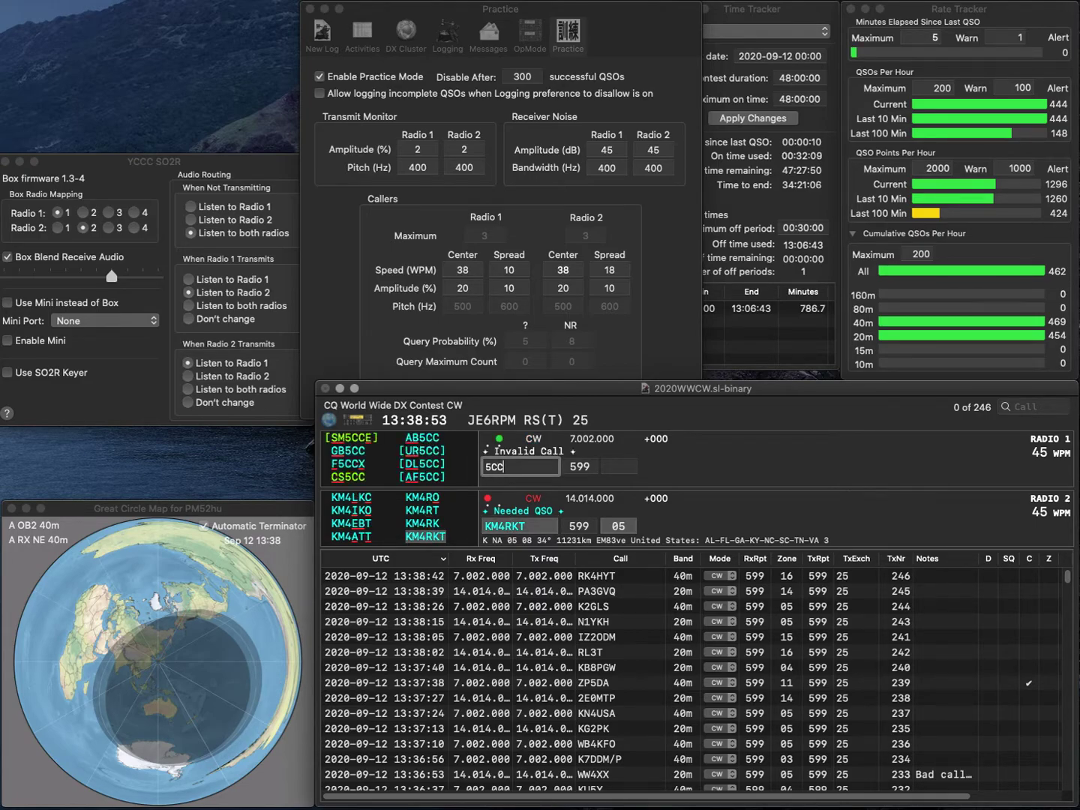
text(DL)
key(Return)
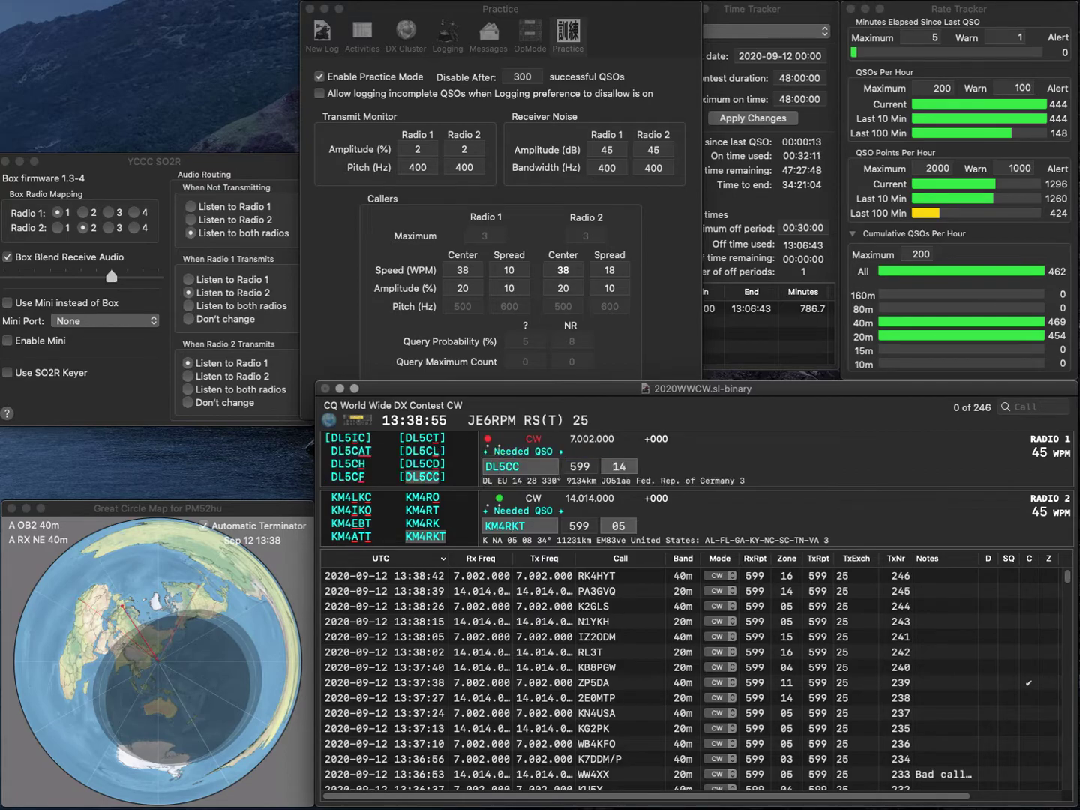
key(Return)
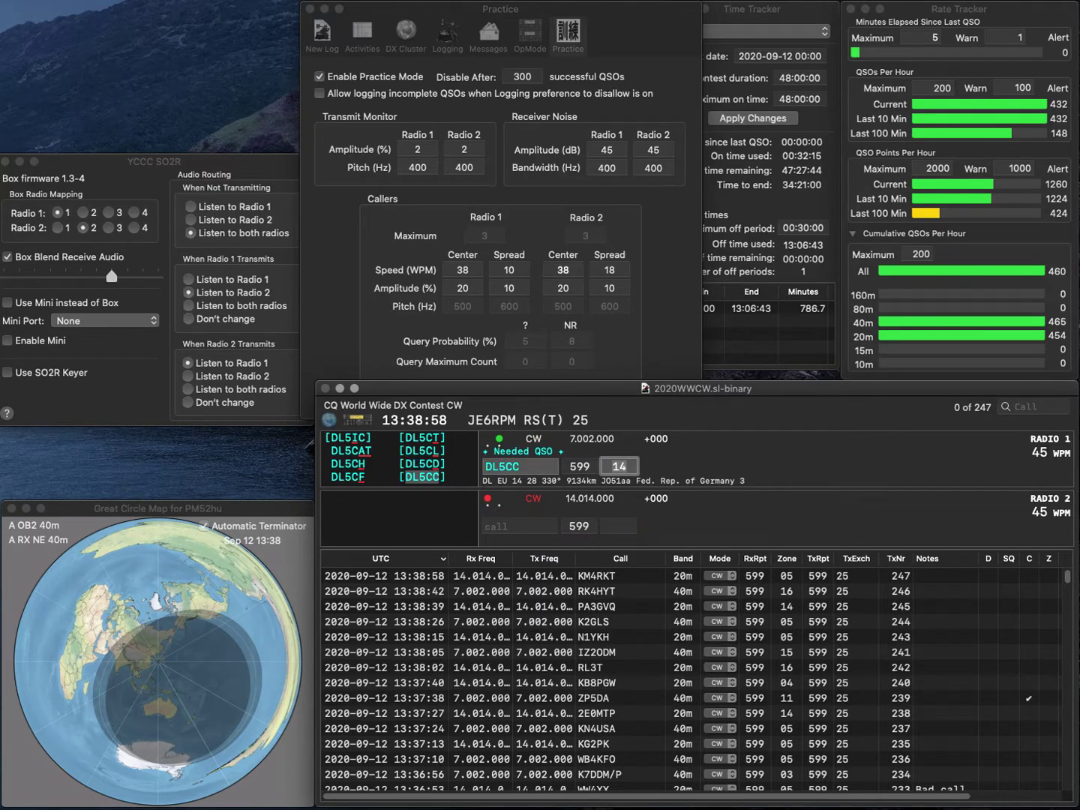
key(Return)
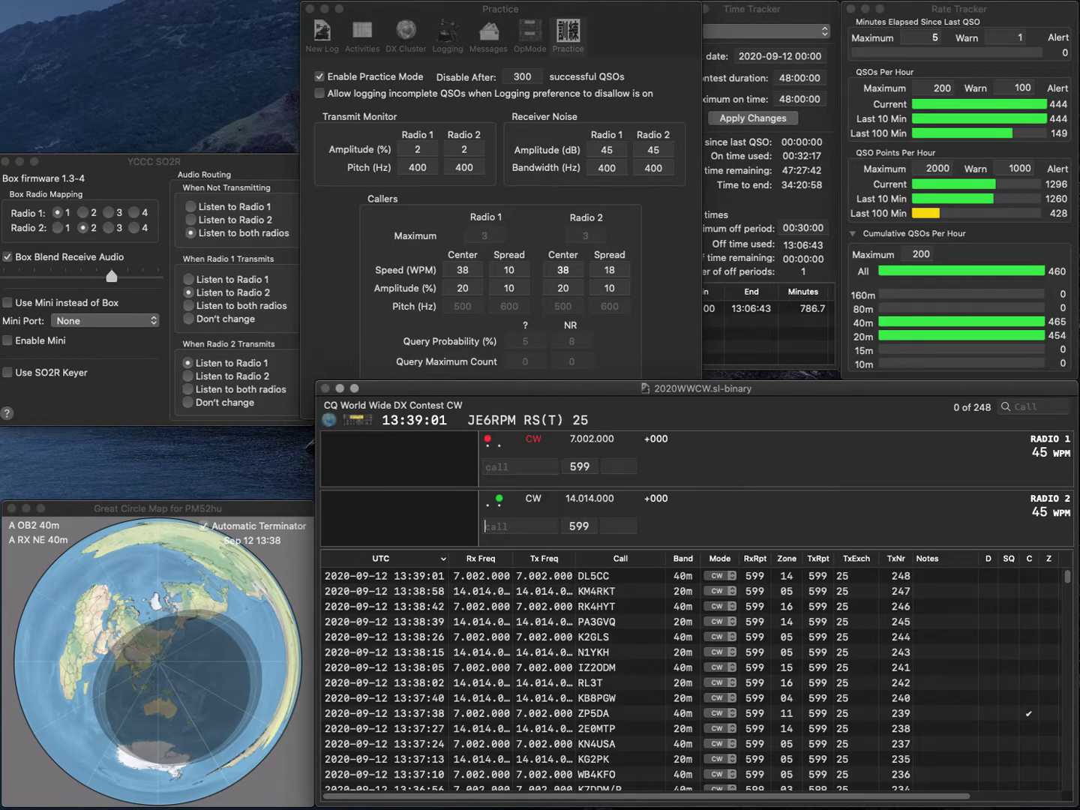
text(LZ1ZJ)
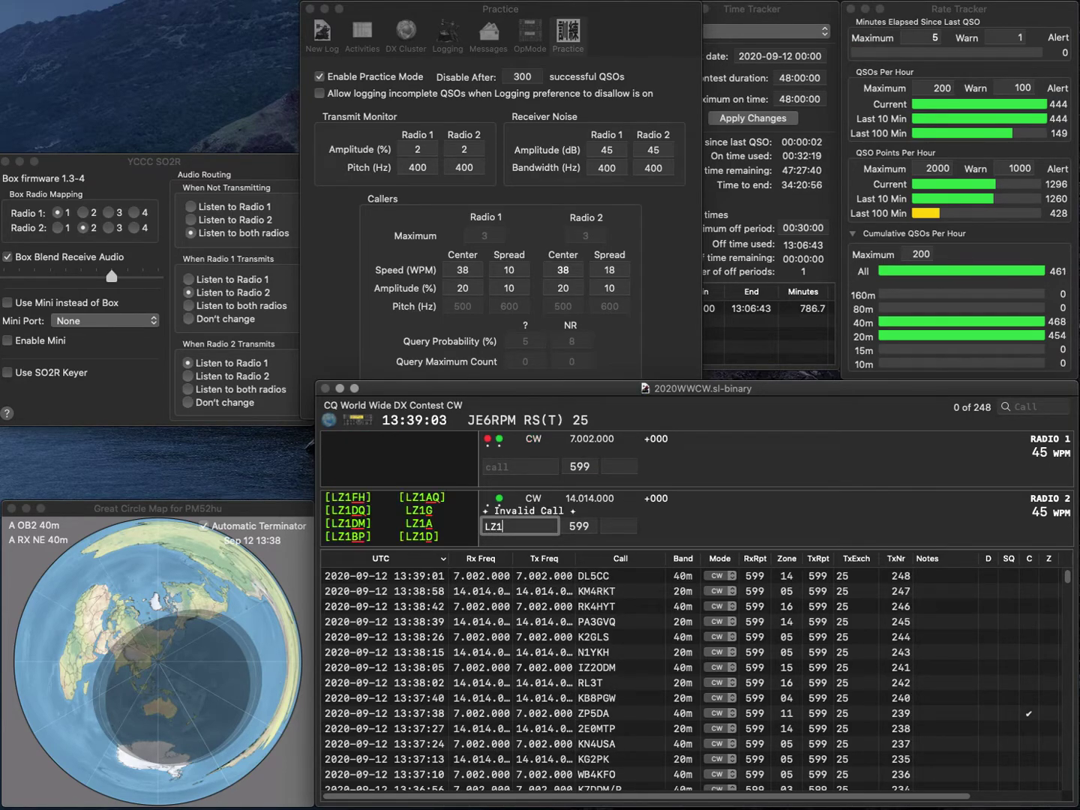
key(Return)
text(1GA)
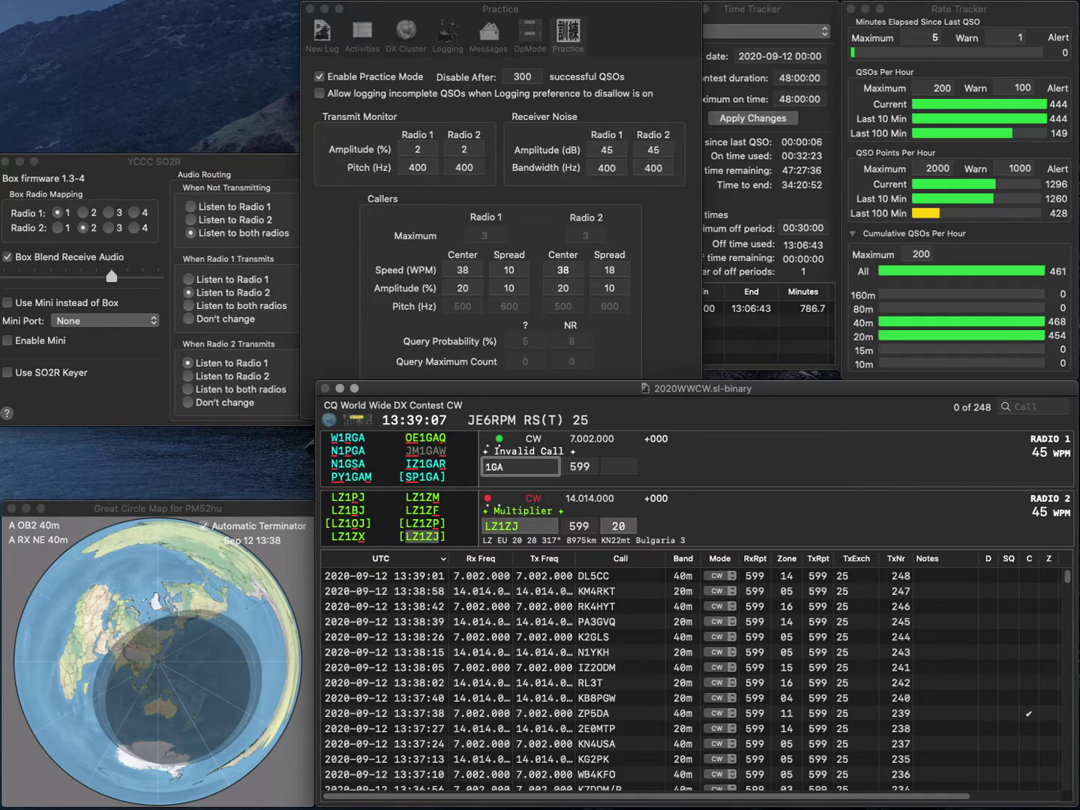
key(Home)
text(SP)
key(Return)
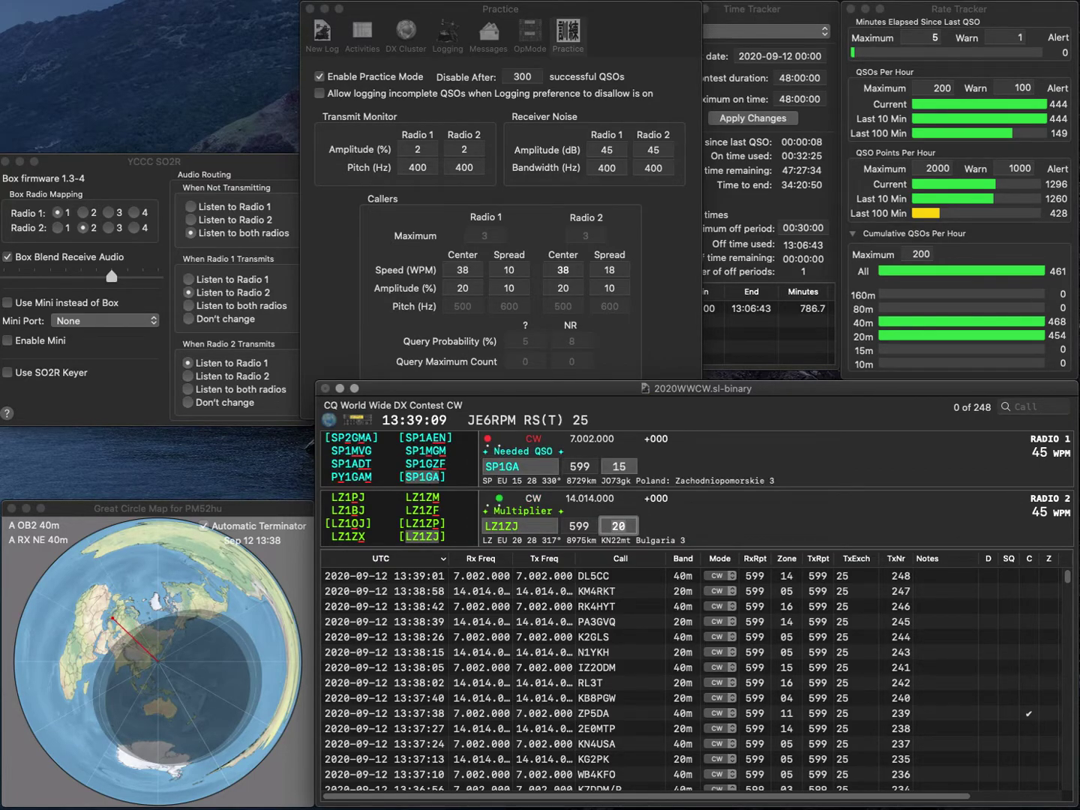
key(Return)
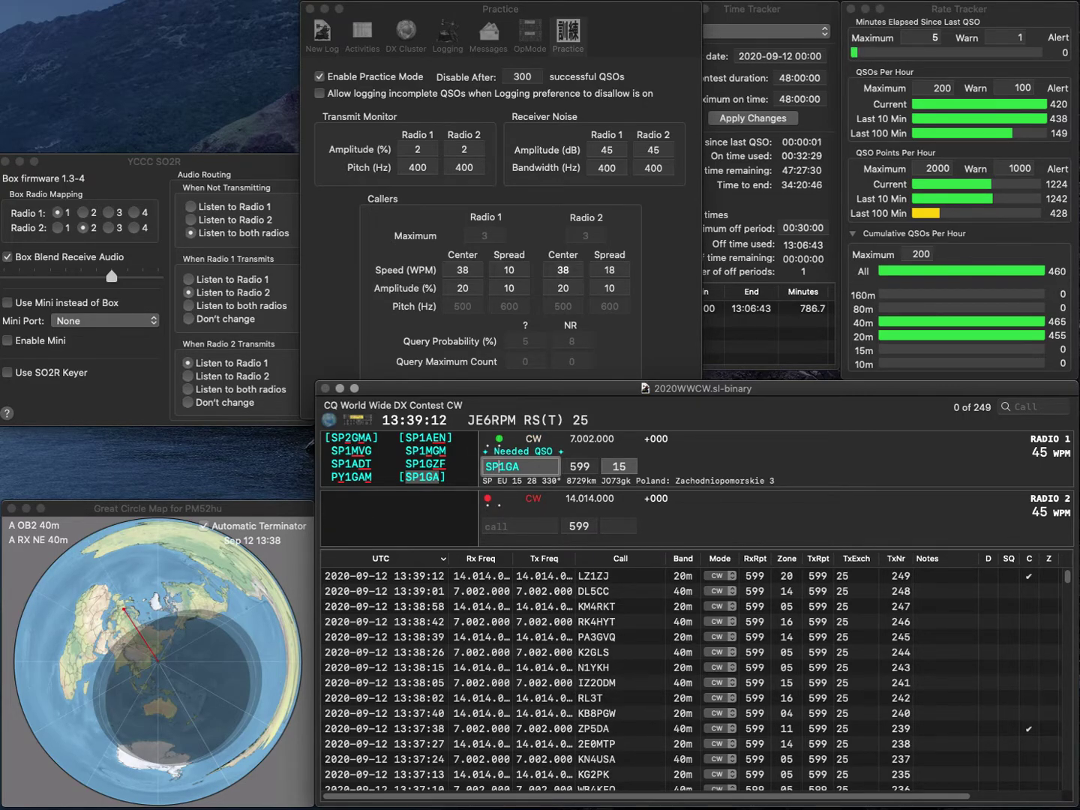
key(Tab)
key(Return)
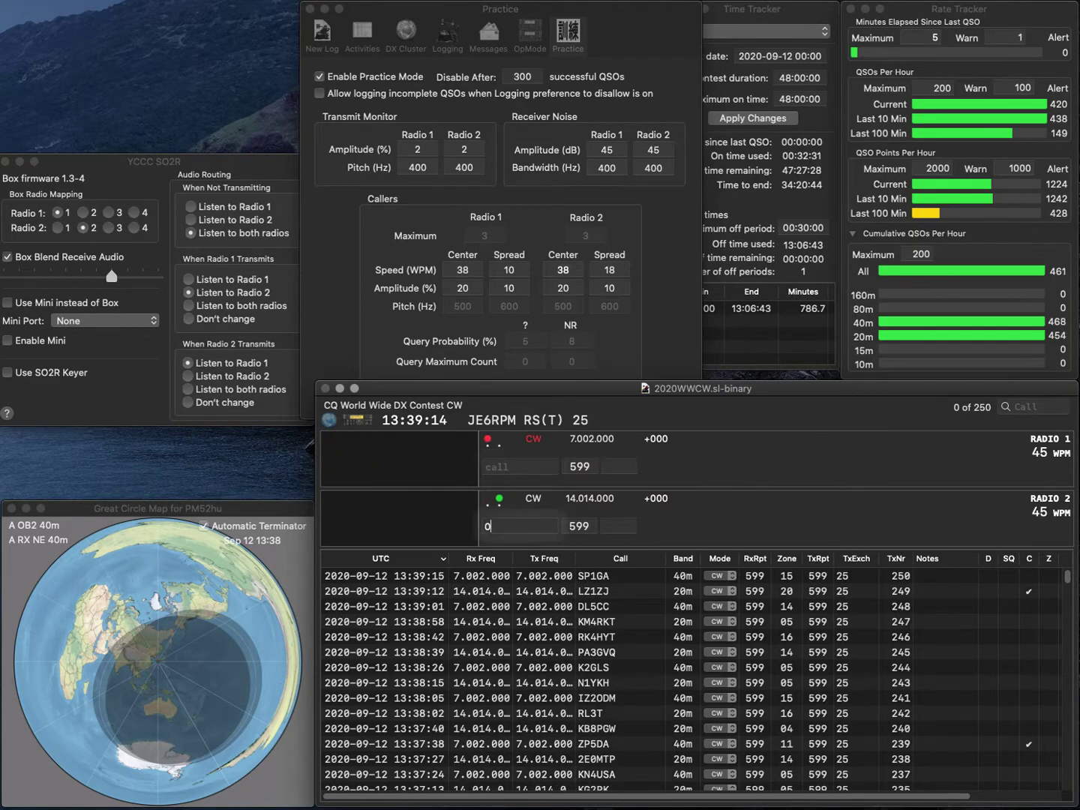
text(OK1LL)
key(Return)
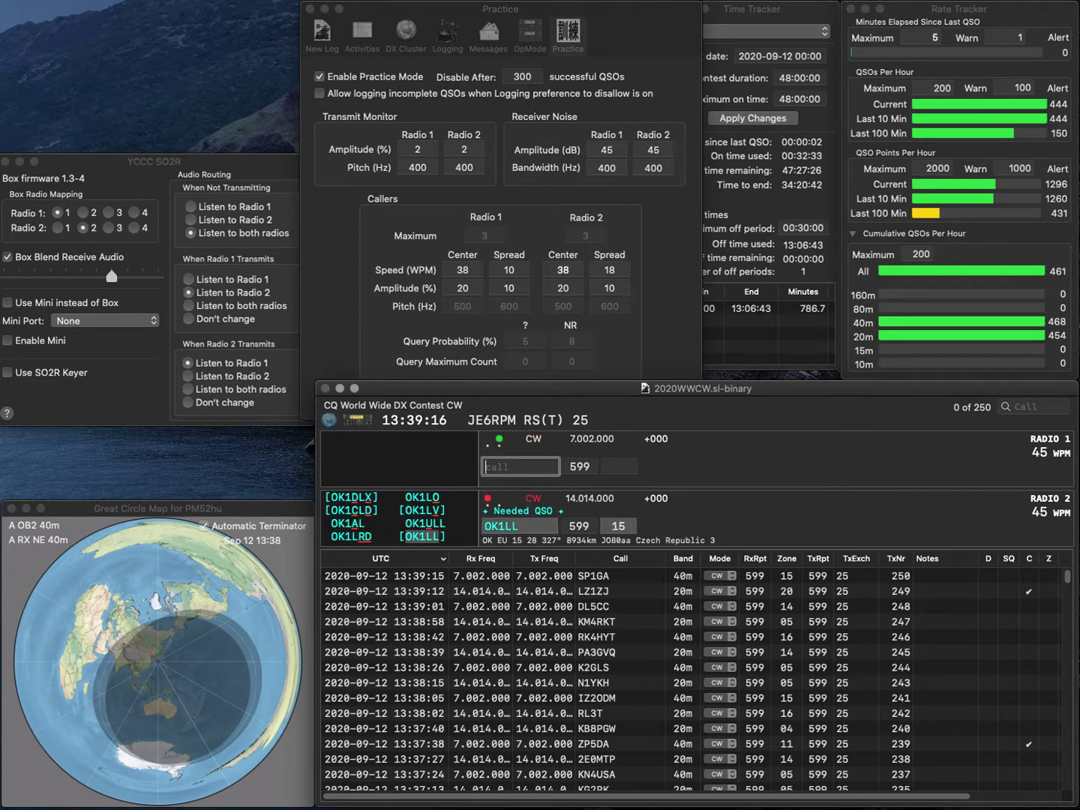
text(KB1YSC)
text(Y)
key(BackSpace)
key(Return)
key(Return)
key(space)
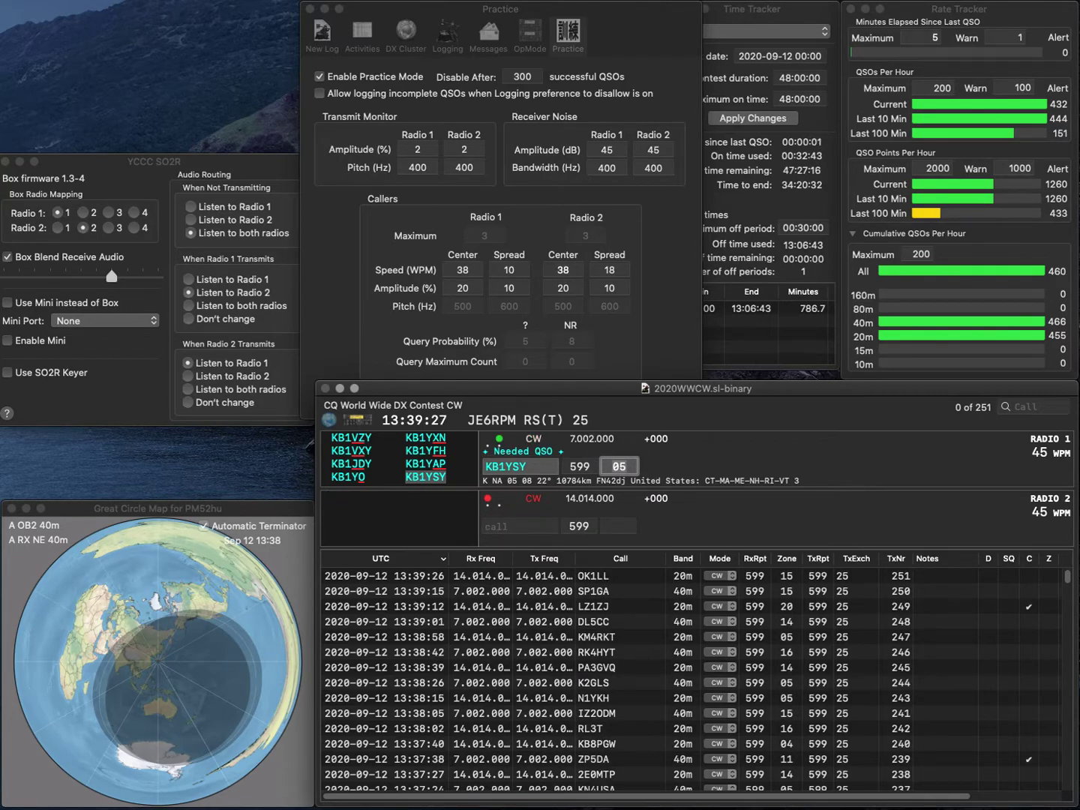
key(Return)
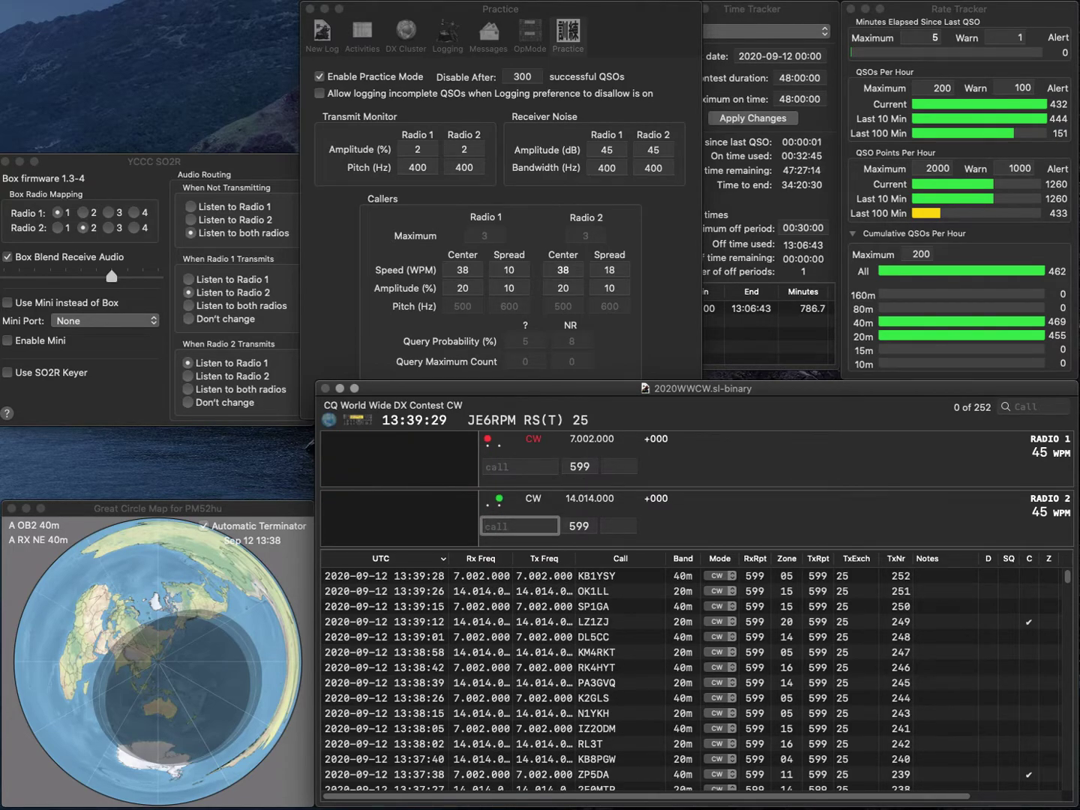
text(W)
key(BackSpace)
text(W)
key(Return)
text(AF4WY)
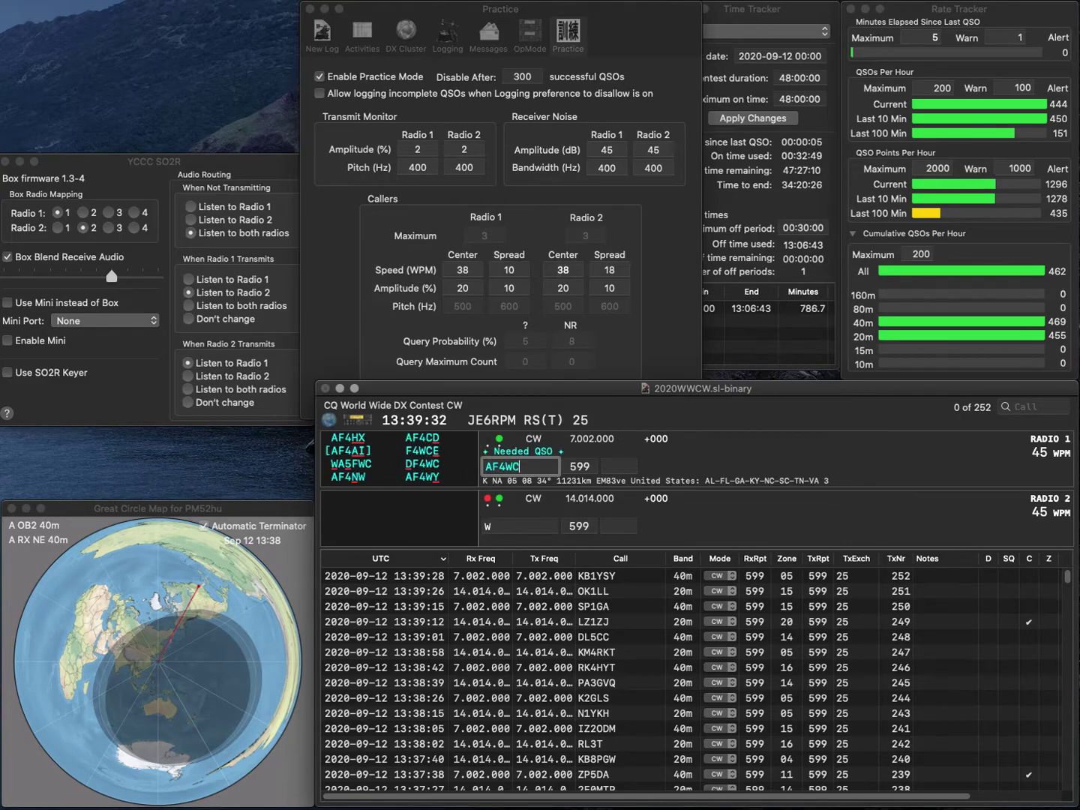
key(Return)
Complete and answer the Radio 2 call as WA6MRK, and log the AF4WY and WA6MRK contacts.
text(WA6MRK)
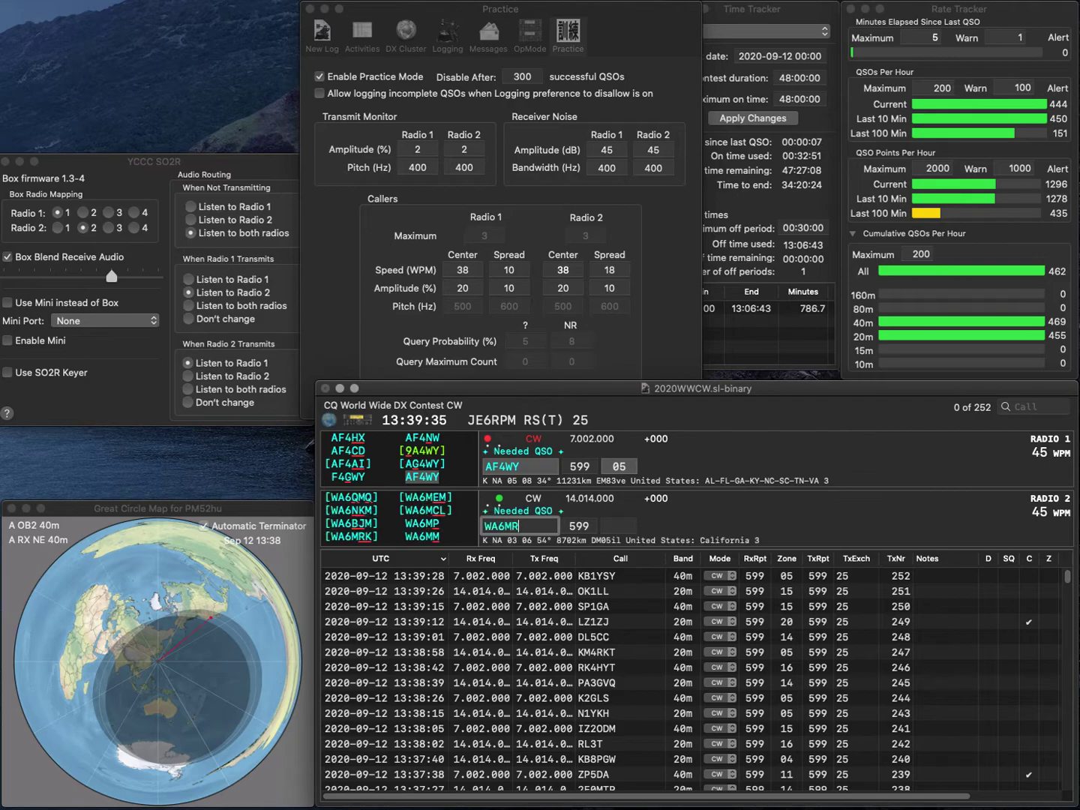
key(Return)
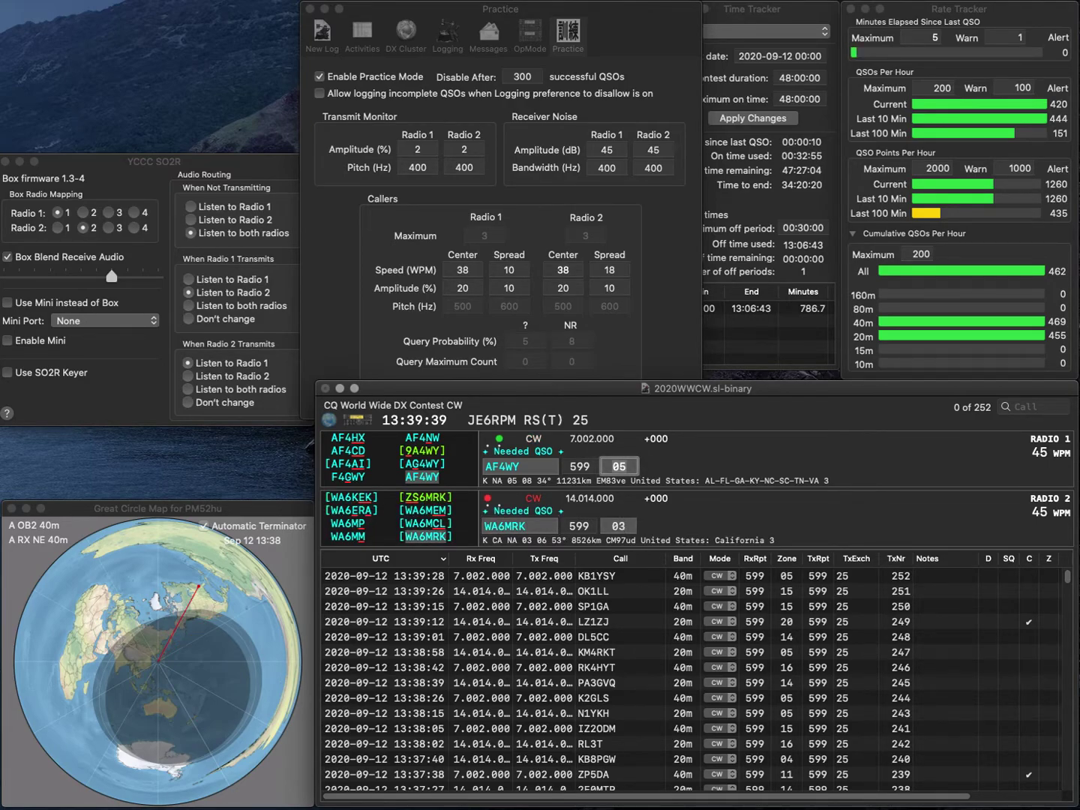
key(Return)
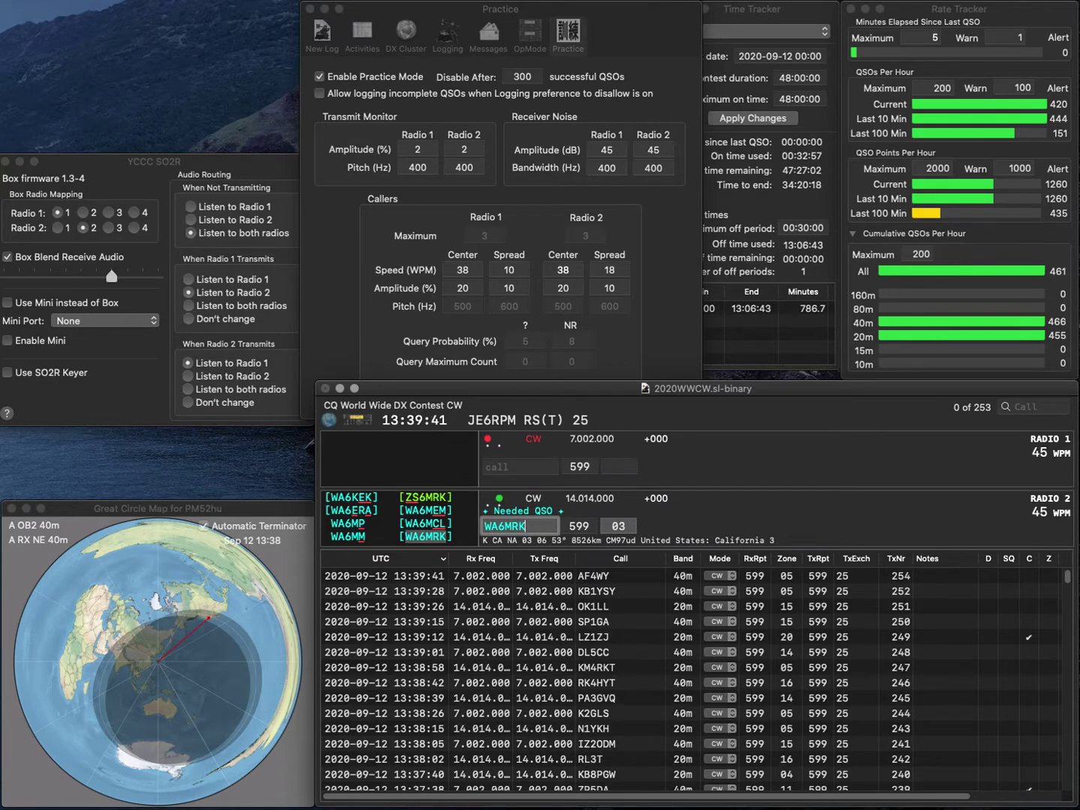
key(Return)
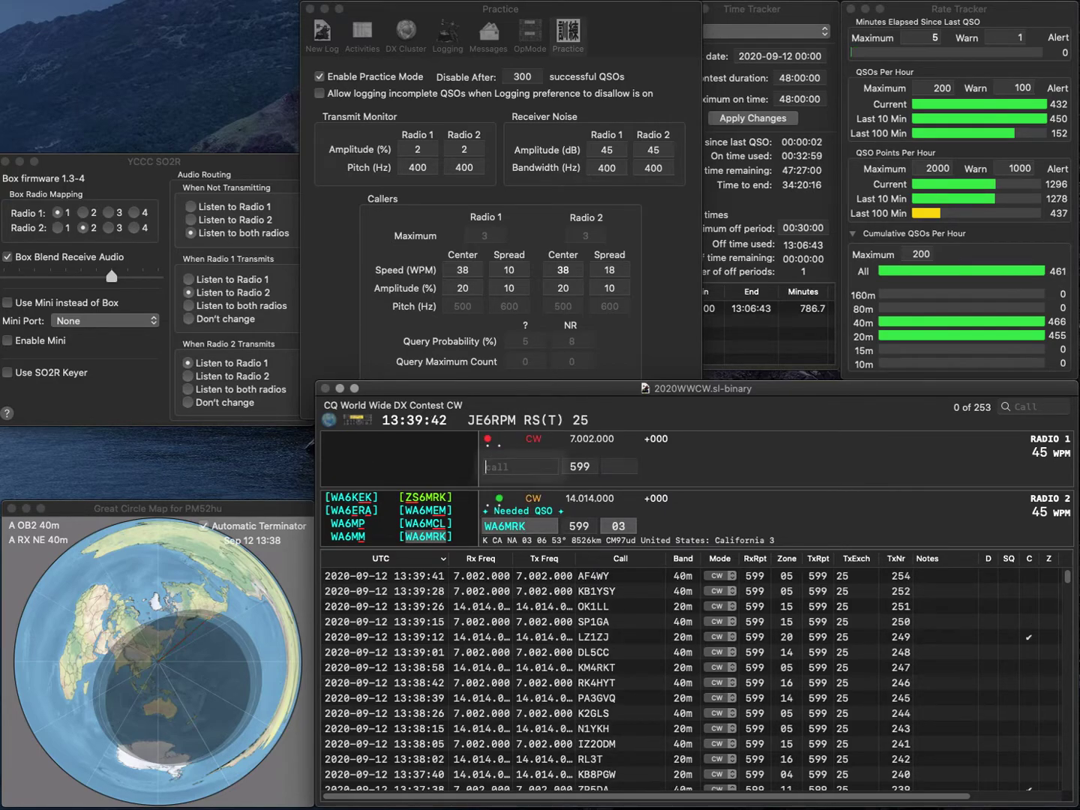
Answer ED7N on Radio 1 and NN5E on Radio 2, and log both contacts.
text(E)
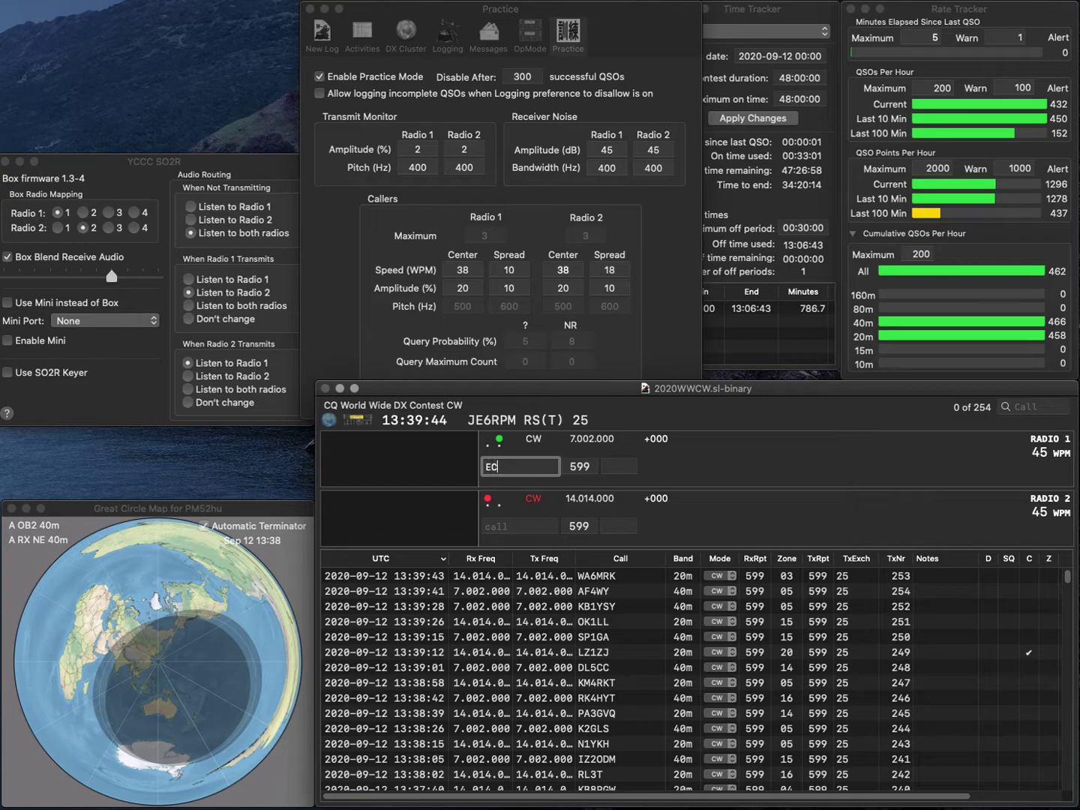
text(D7N)
key(Return)
text(NN)
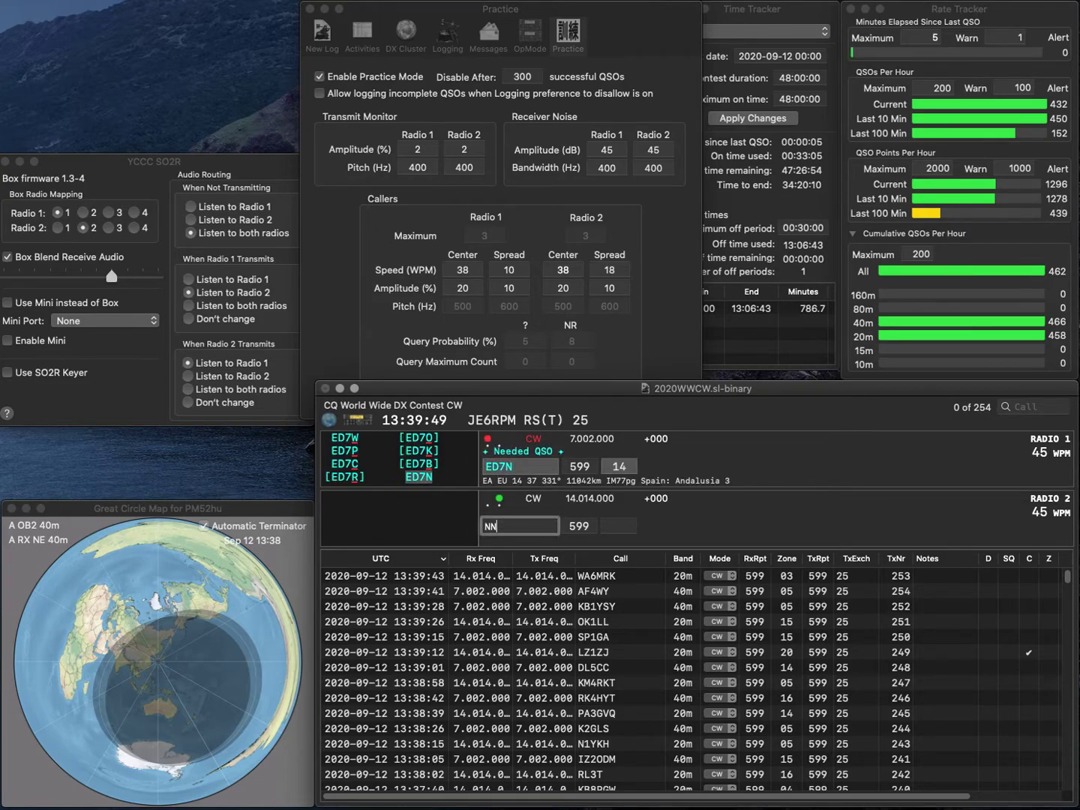
text(5E)
key(Return)
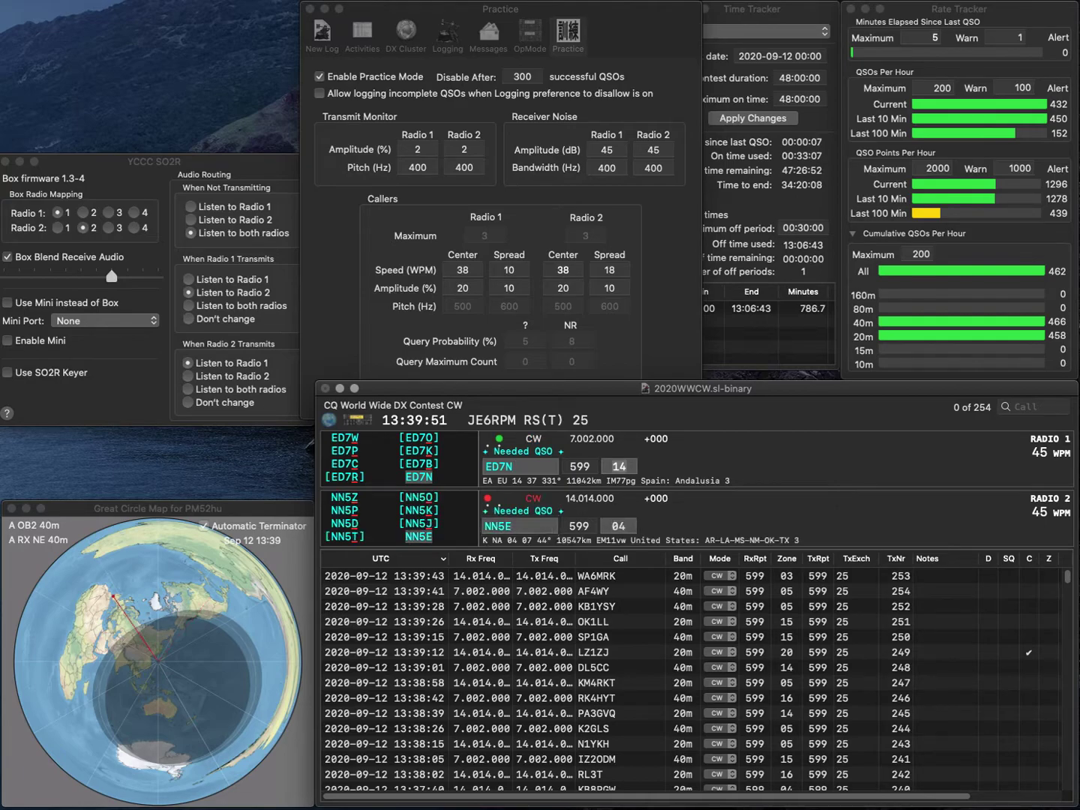
key(Return)
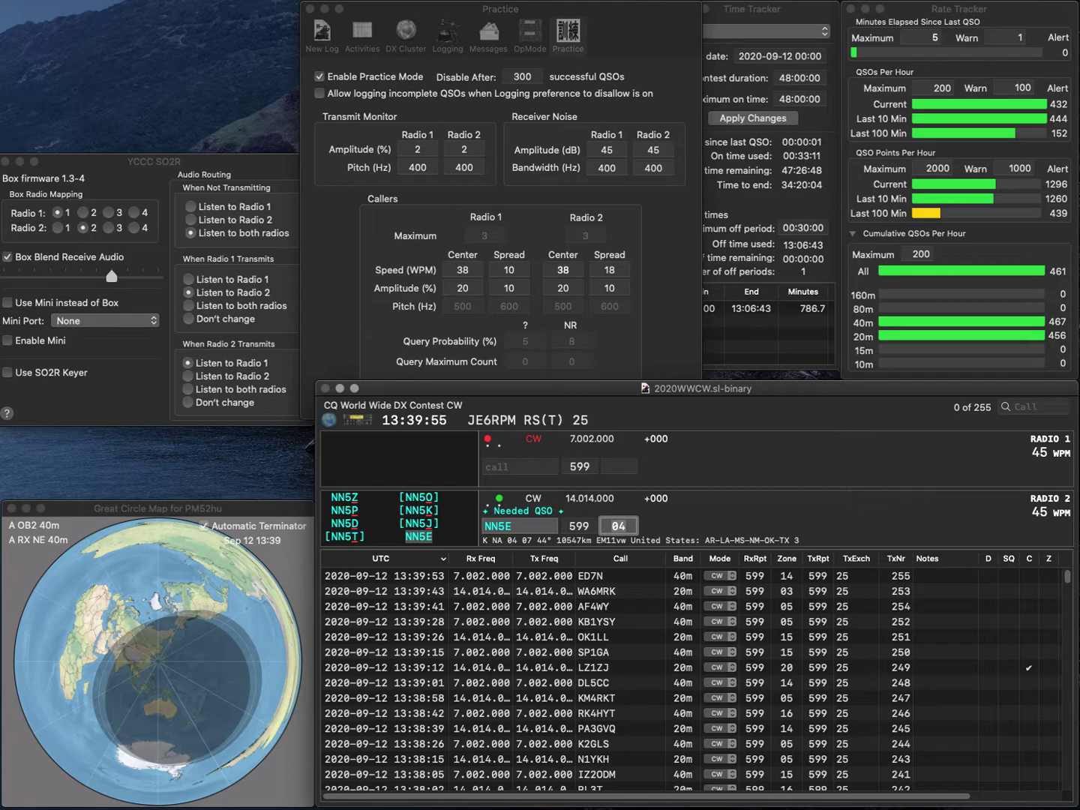
key(Return)
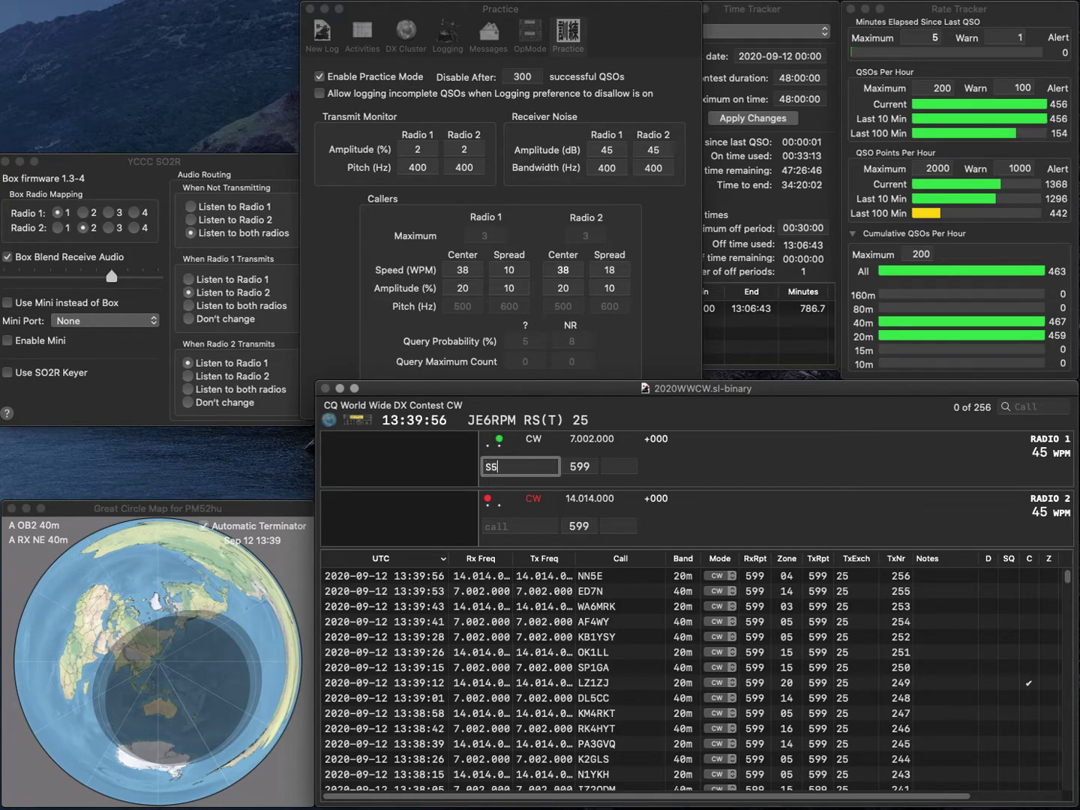
text(S52G)
key(Return)
text(K2XN)
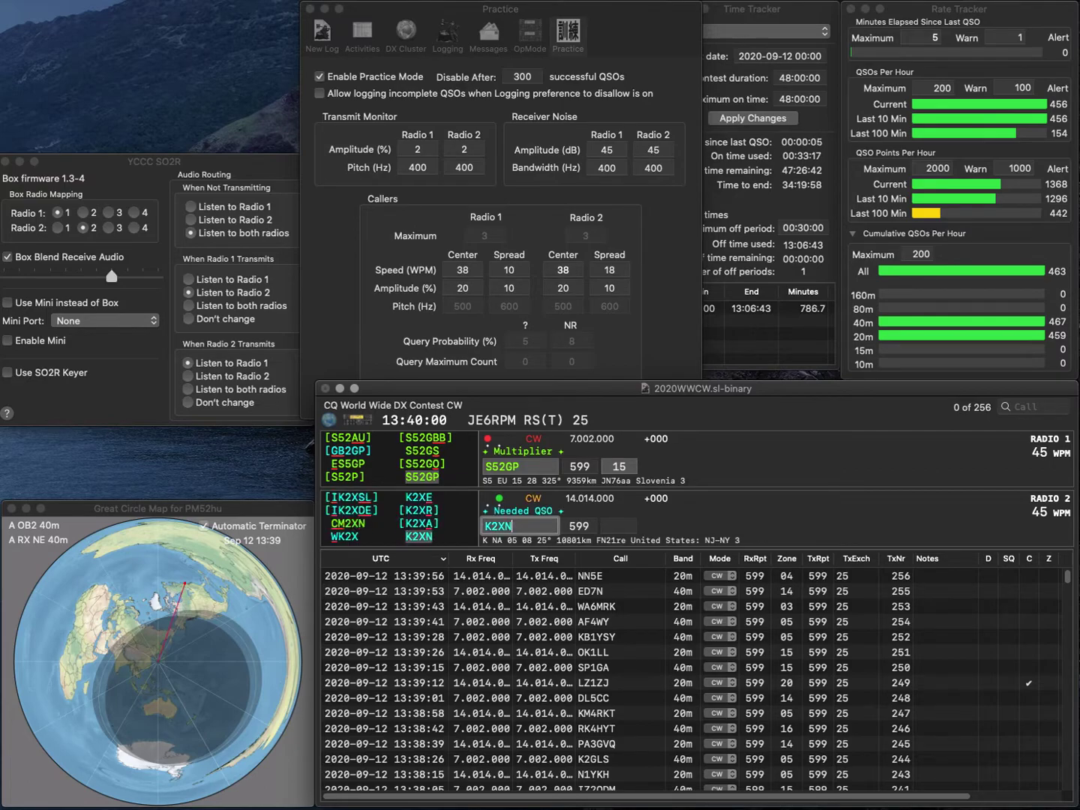
key(Return)
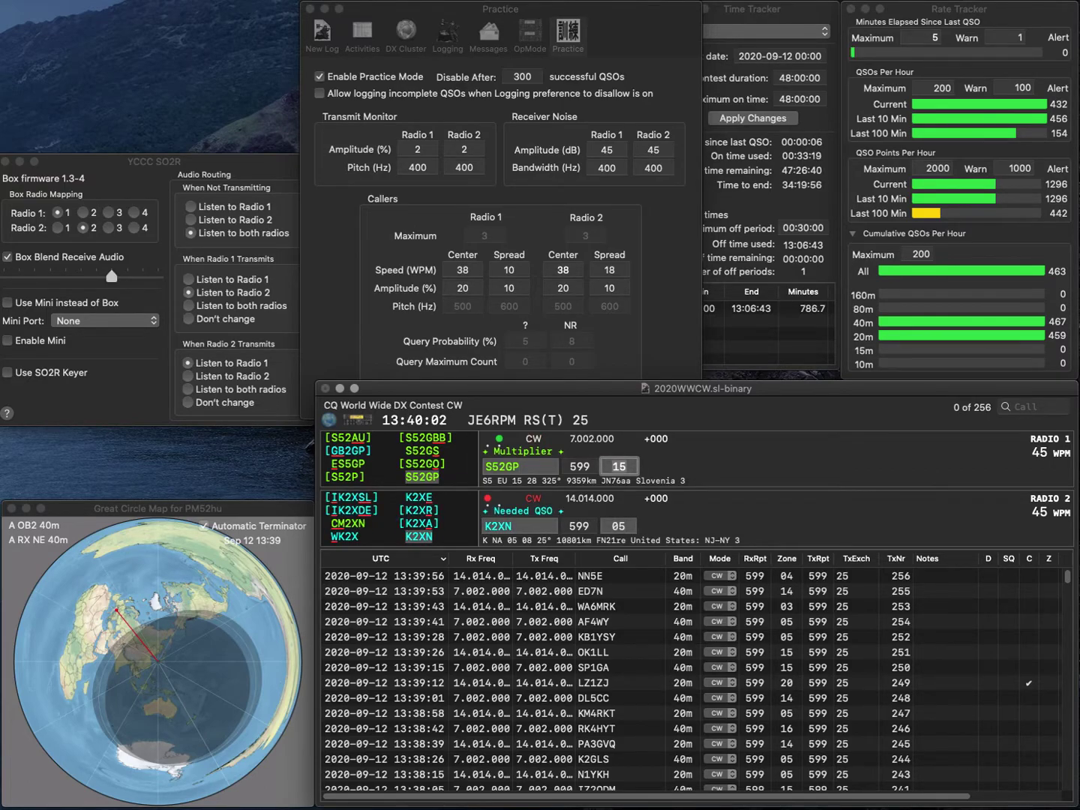
key(Return)
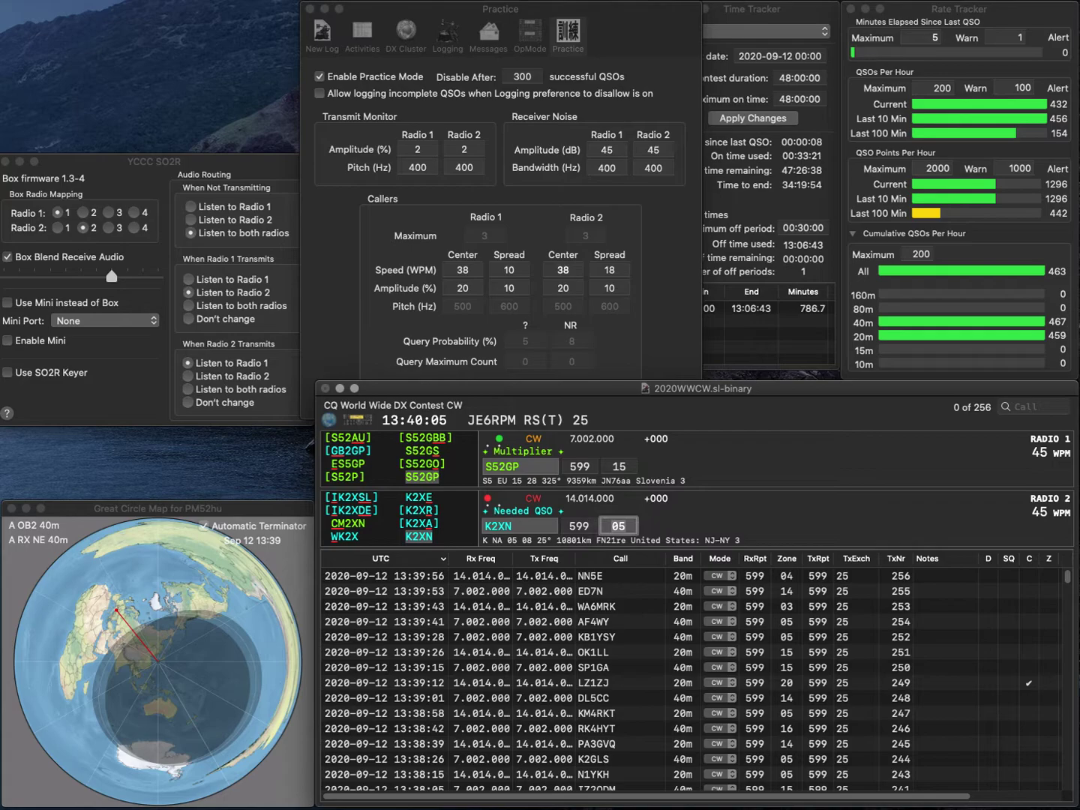
key(Return)
text(O)
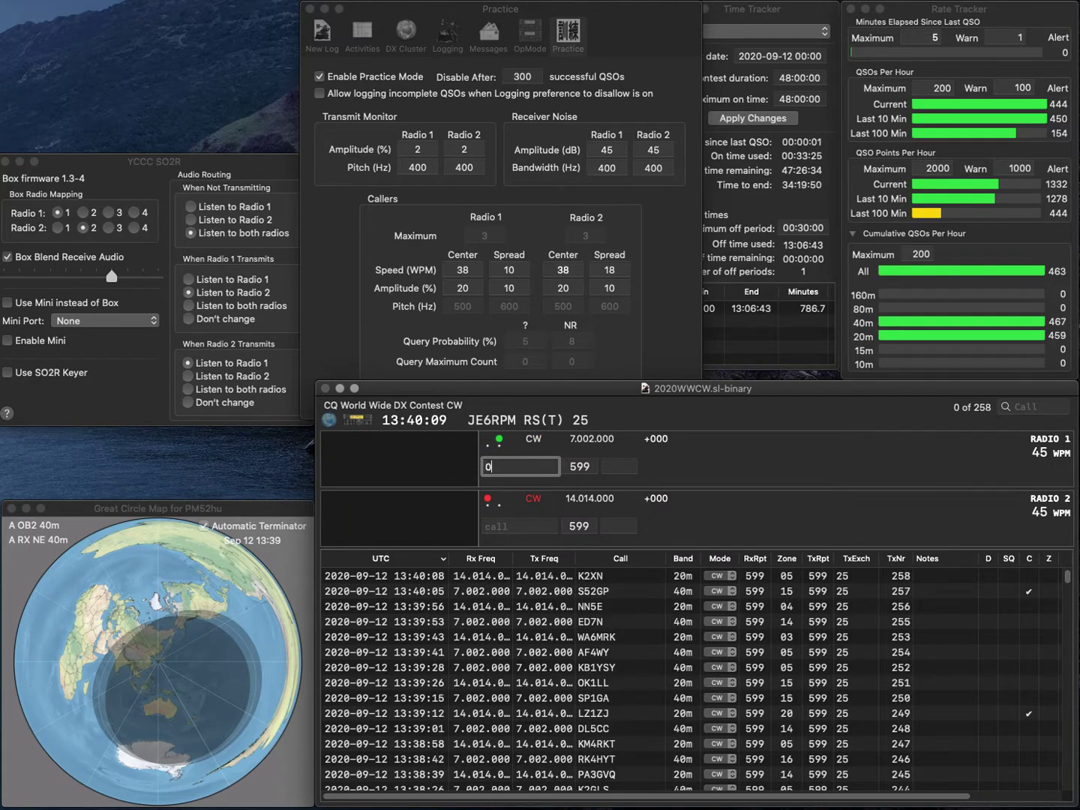
text(K7T)
key(Return)
text(0H6K)
key(Return)
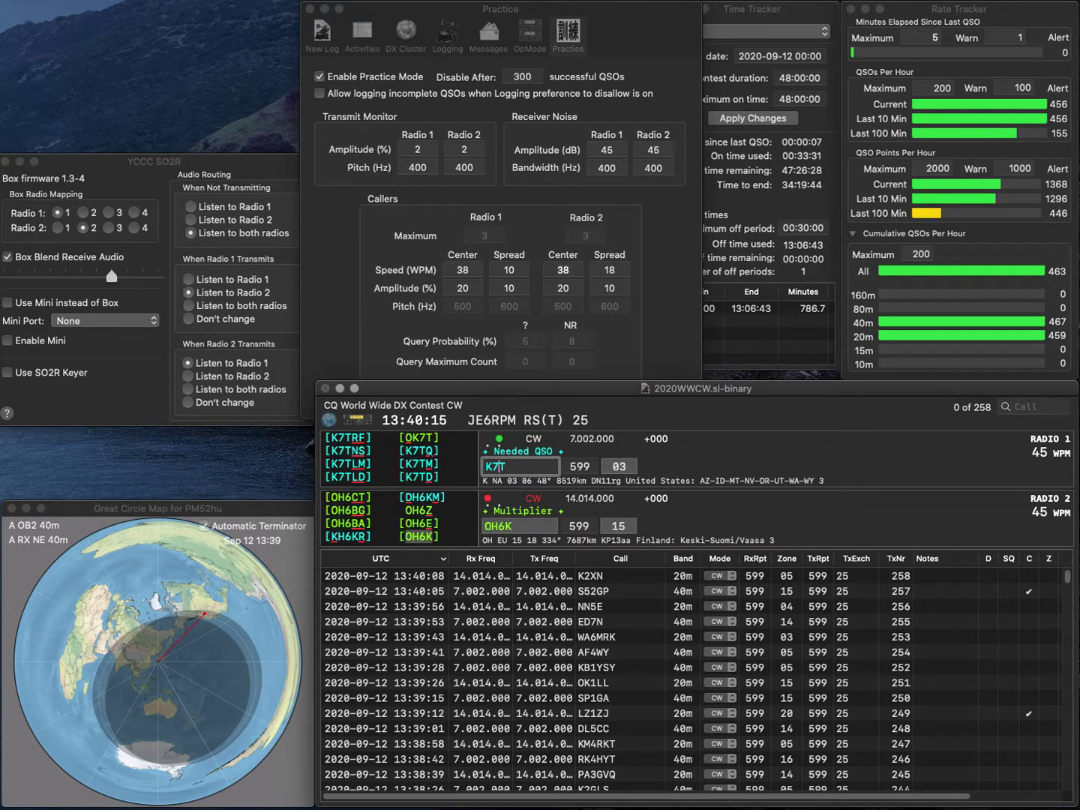
text(L)
key(Right)
text(V)
key(Return)
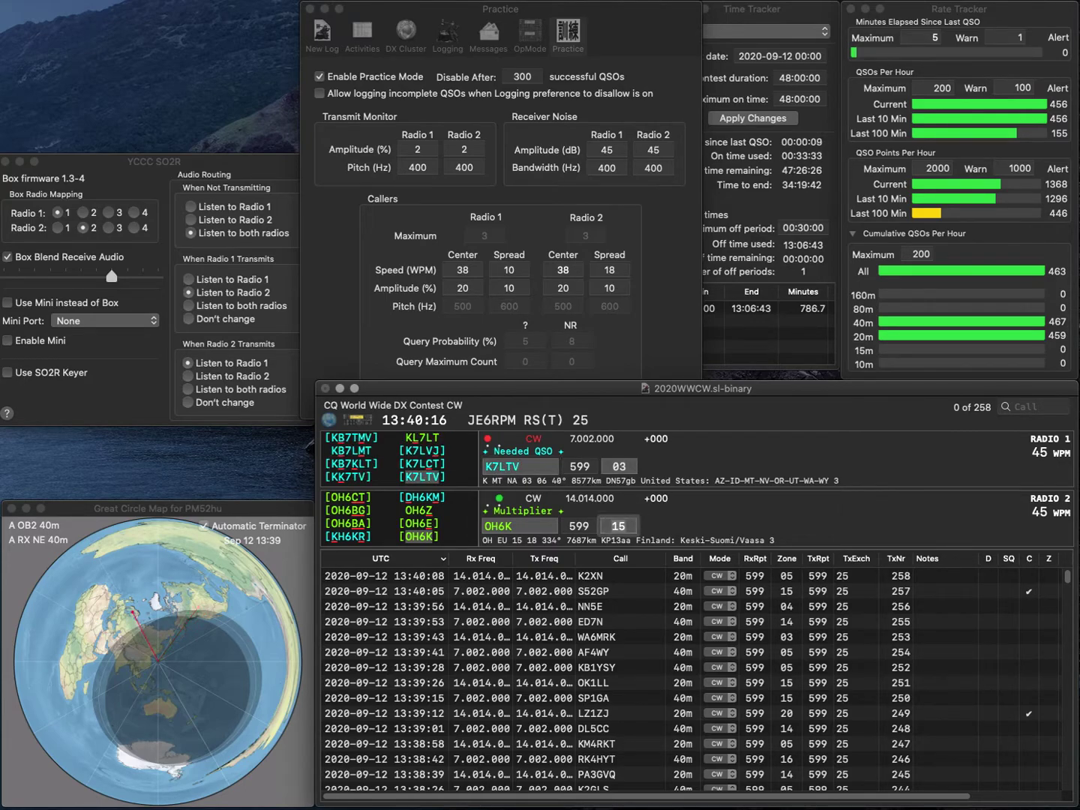
key(Return)
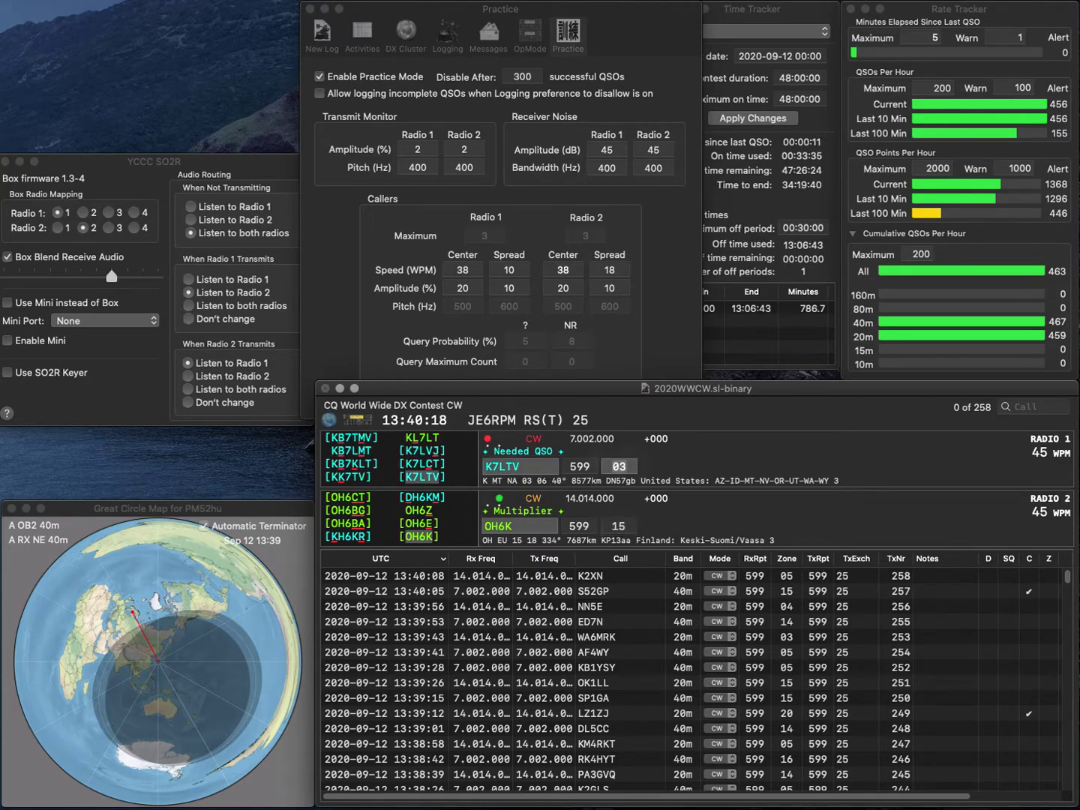
key(Return)
text(JR1ZTT)
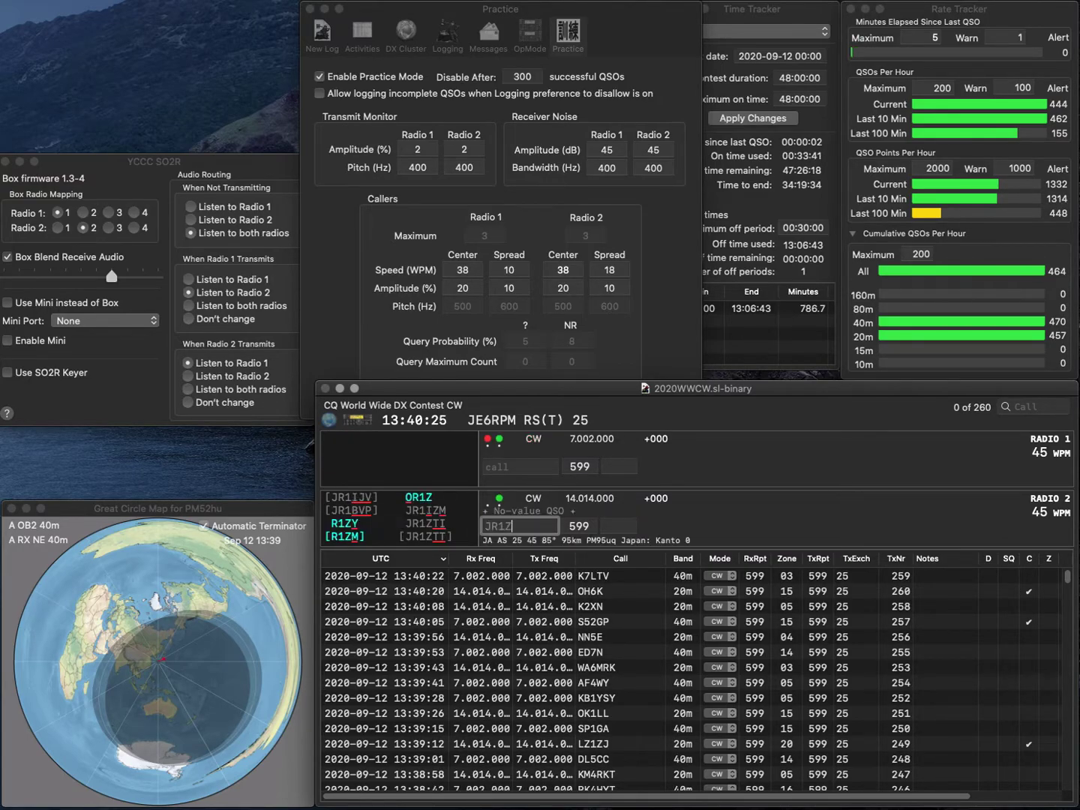
key(Return)
text(KD8DXE)
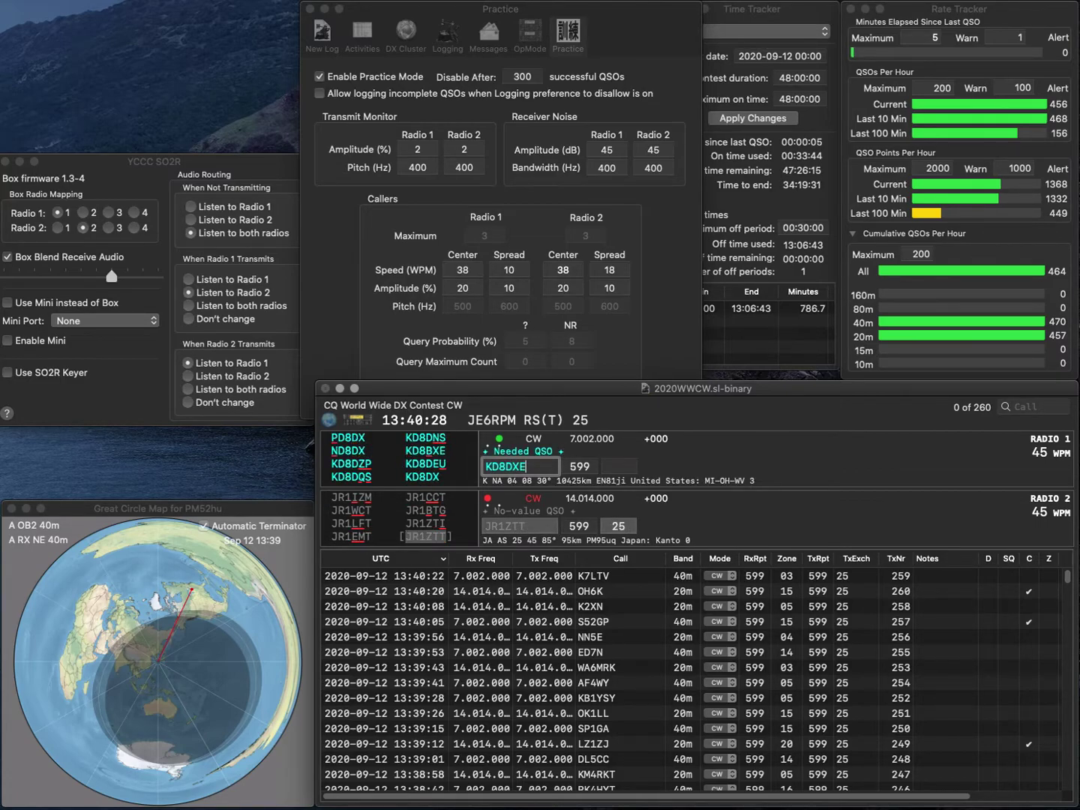
key(Return)
key(space)
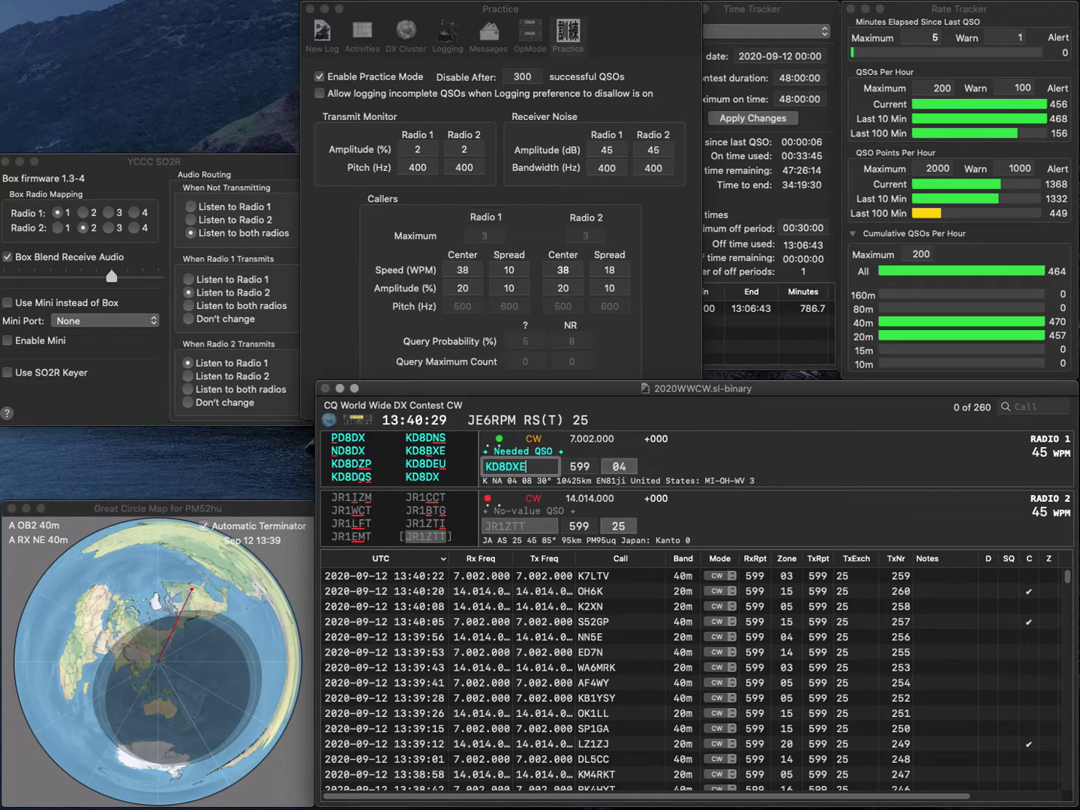
key(space)
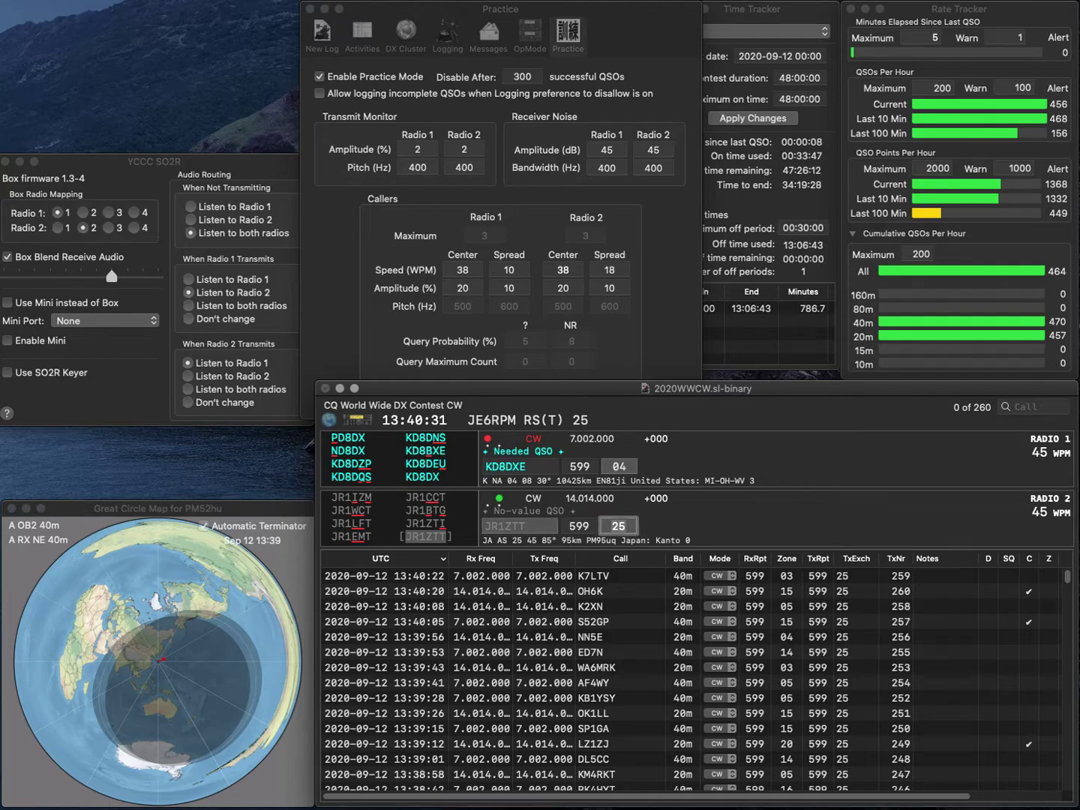
key(Return)
key(Left)
key(Left)
key(BackSpace)
text(B)
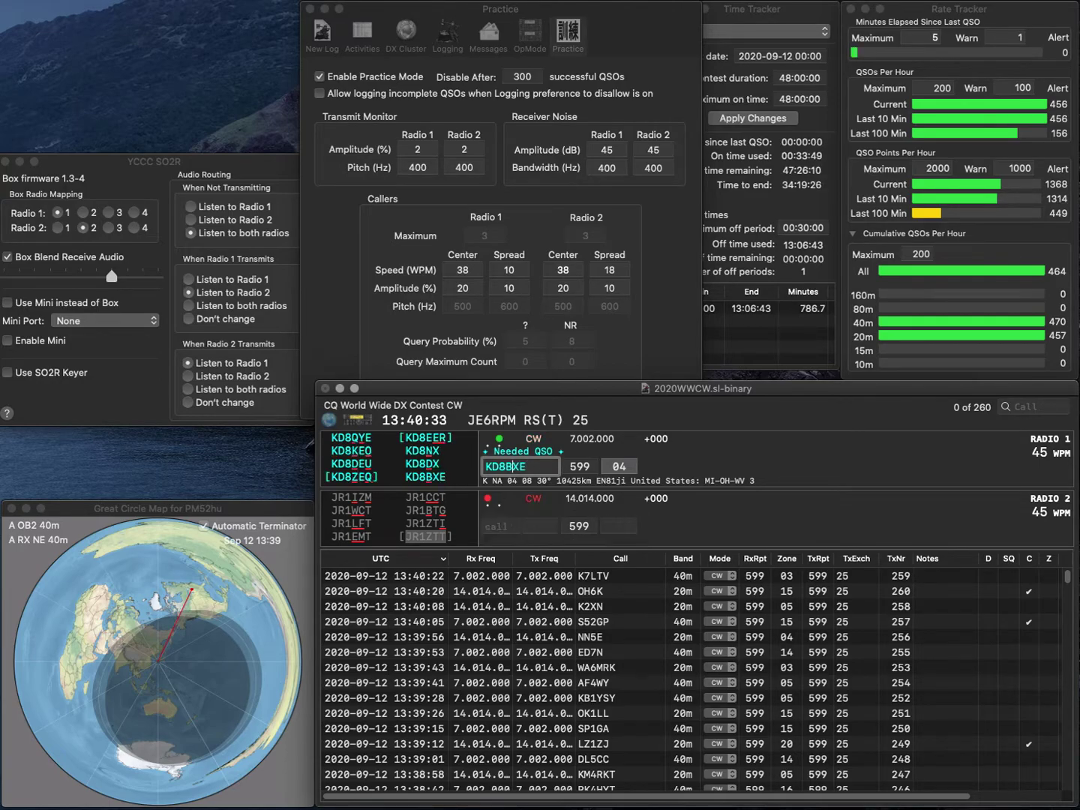
key(Return)
text(HB)
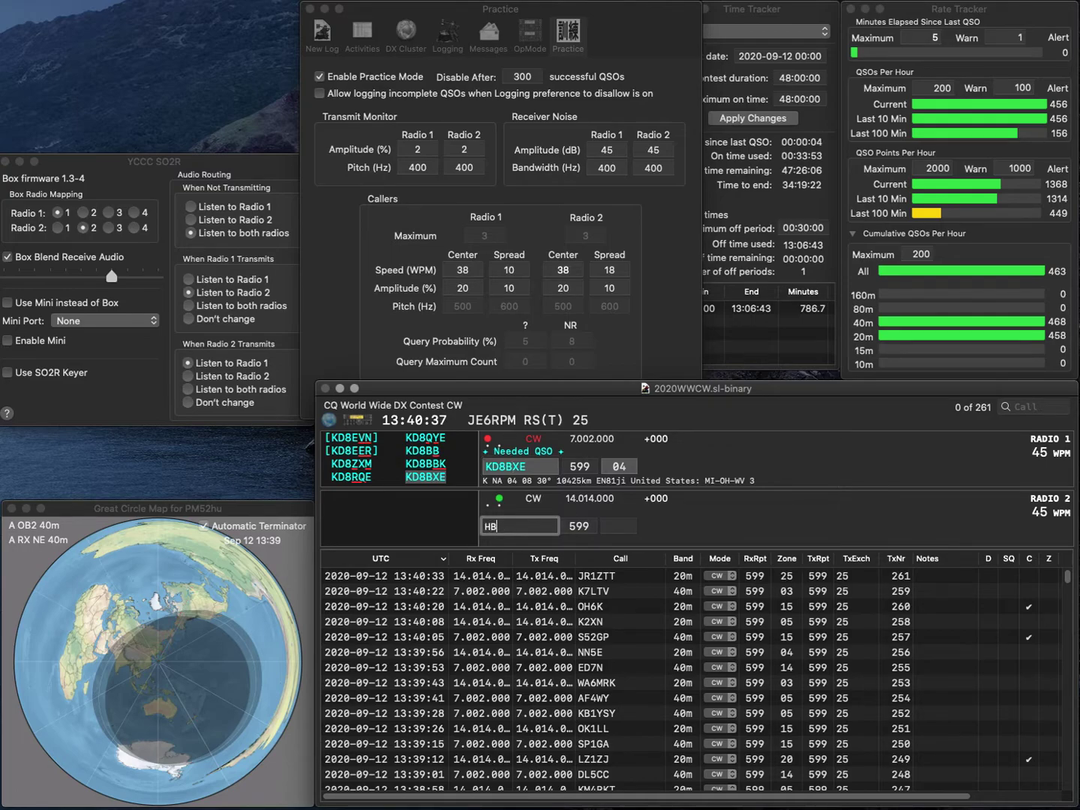
text(9FR)
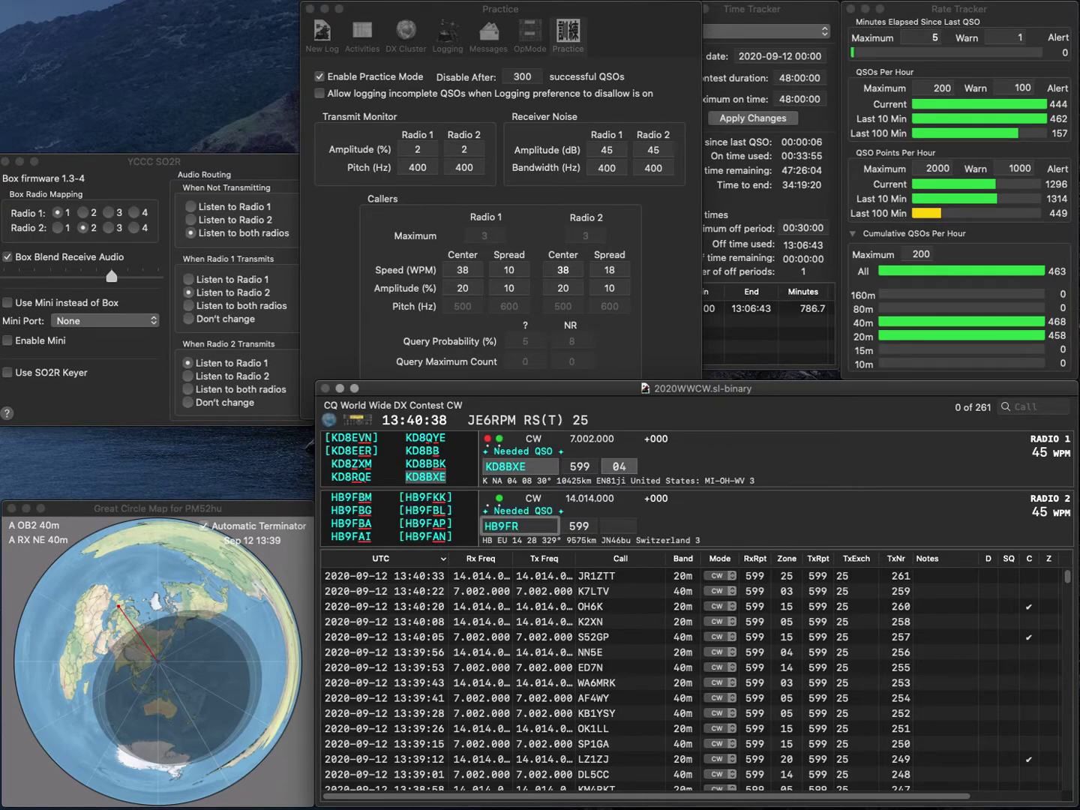
key(BackSpace)
text(AX)
key(Return)
key(Return)
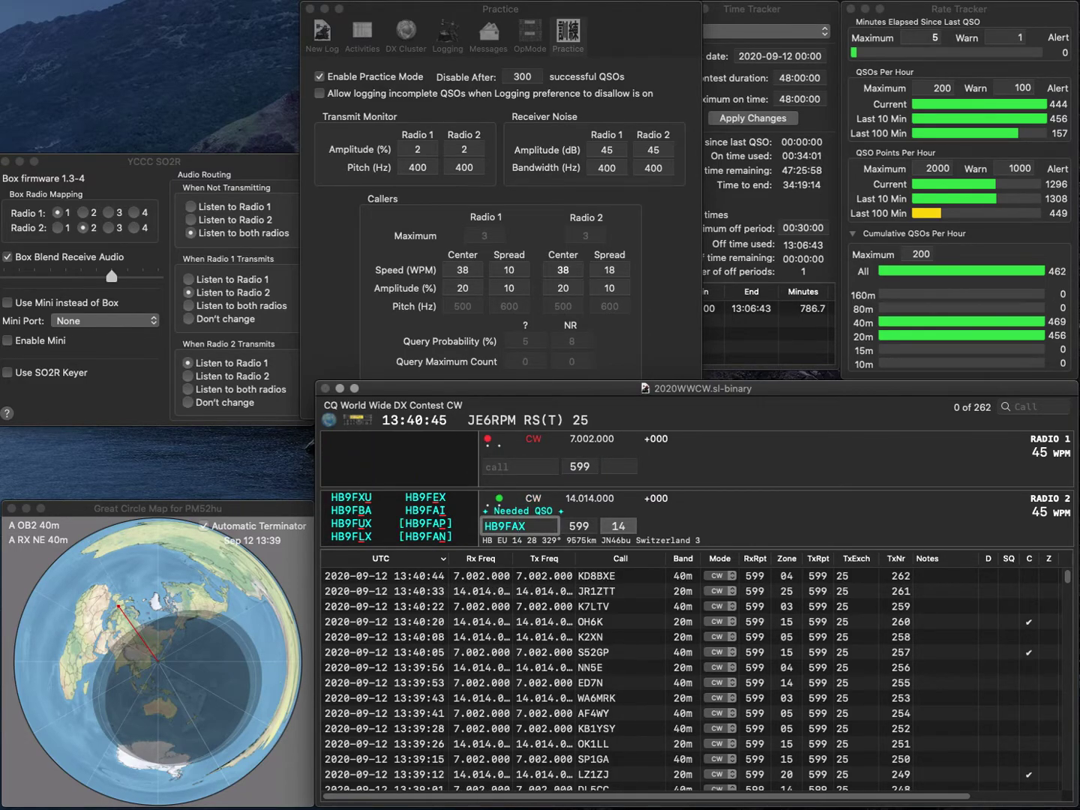
Correct the Radio 2 call to HB9FUX and answer it again.
key(Left)
key(BackSpace)
text(U)
key(Return)
text(4W)
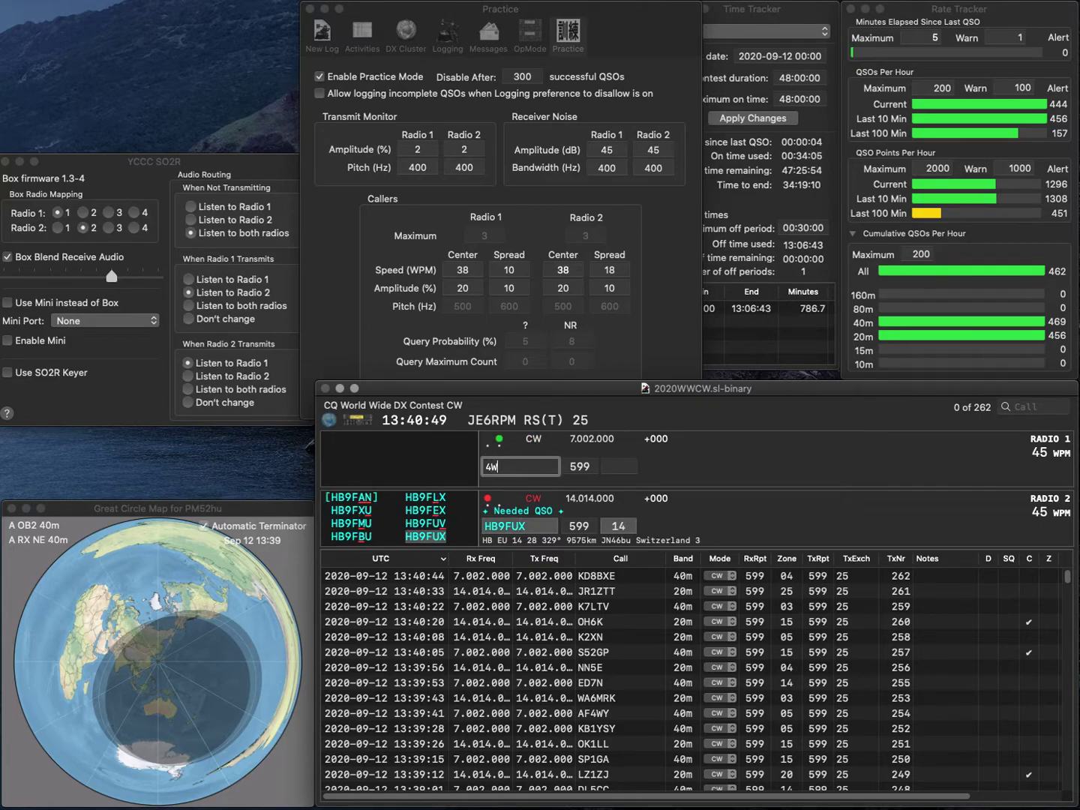
text(M)
key(Return)
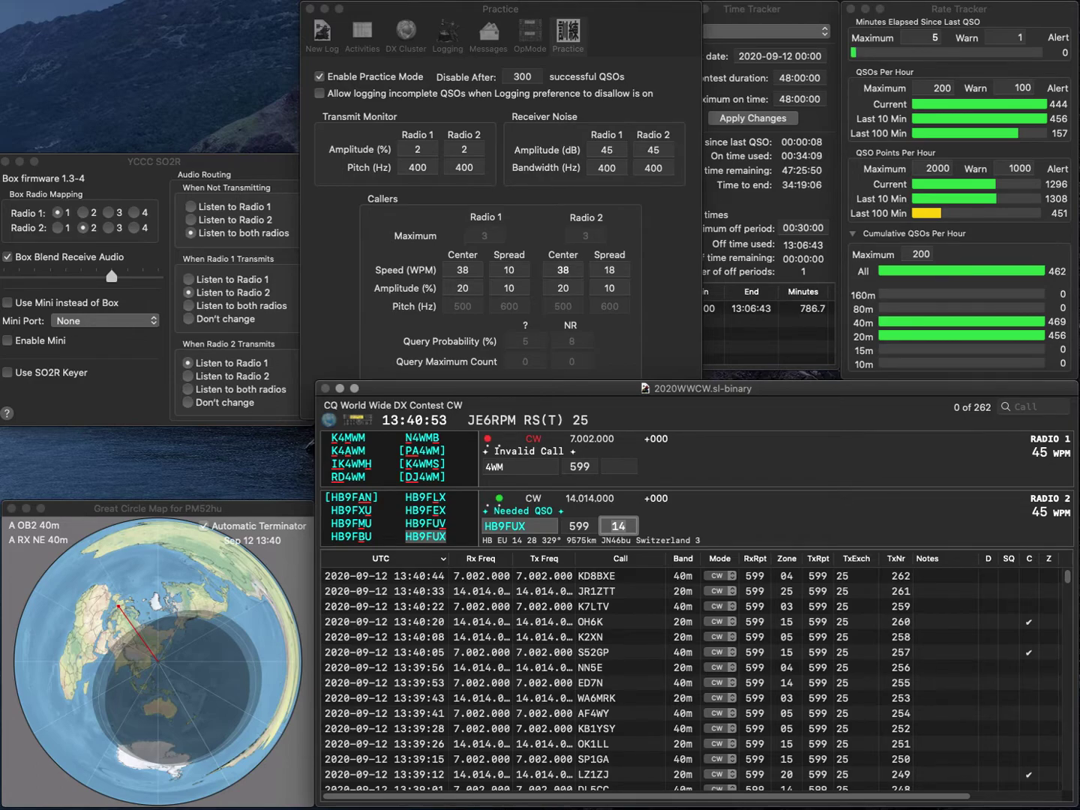
key(Return)
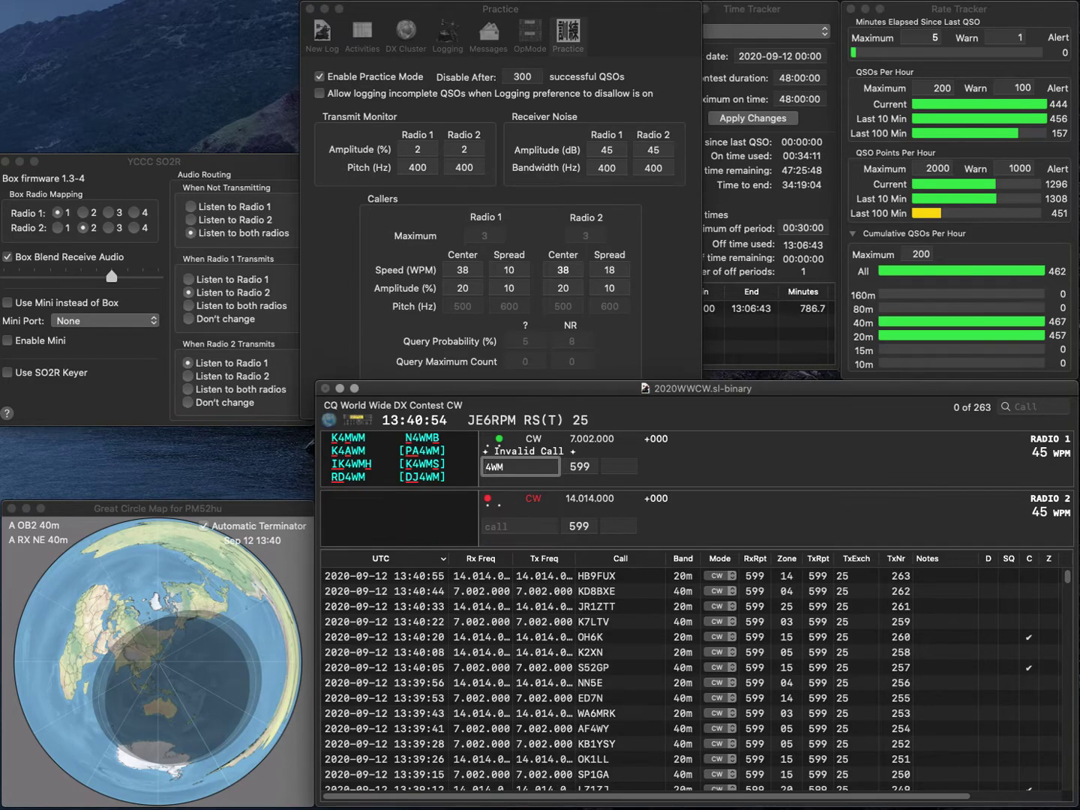
text(DJ)
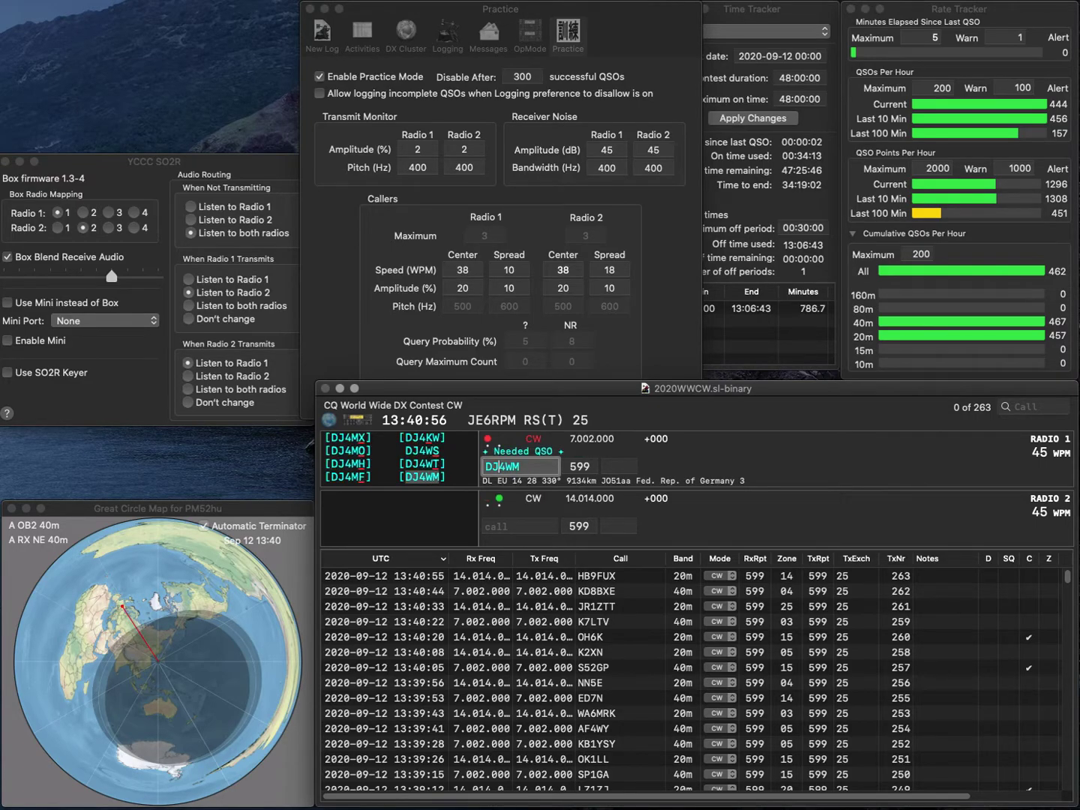
key(Return)
text(WG4MC)
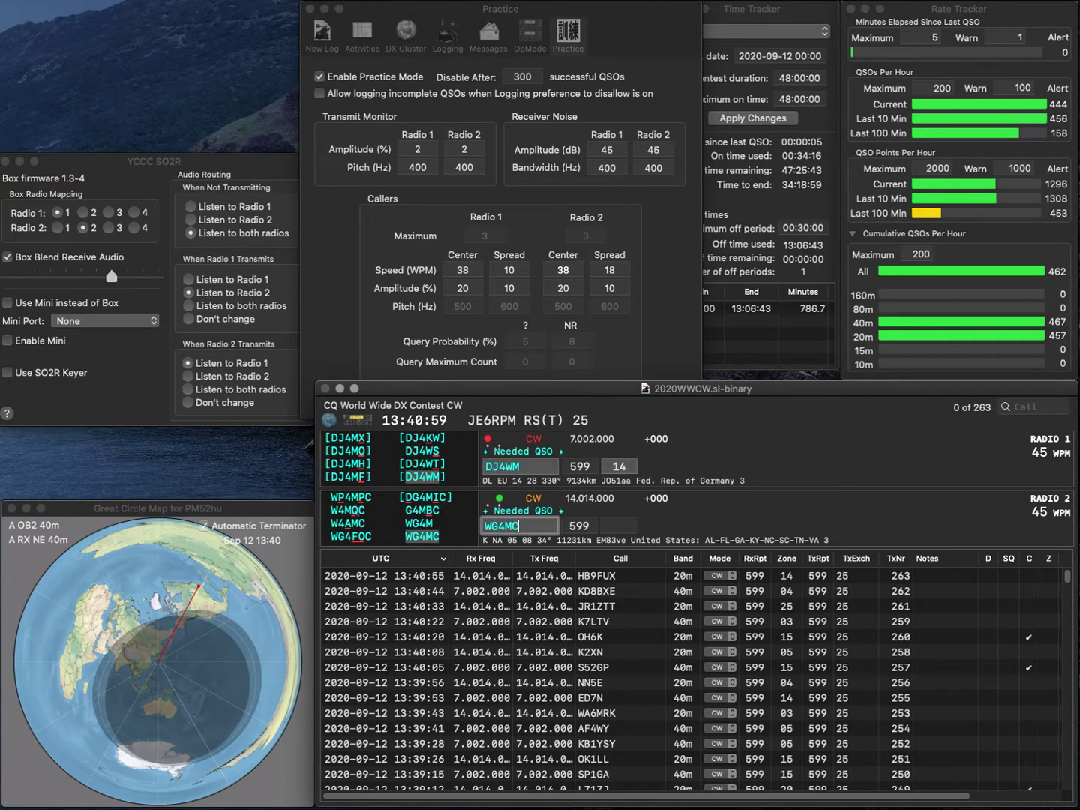
key(Return)
key(Tab)
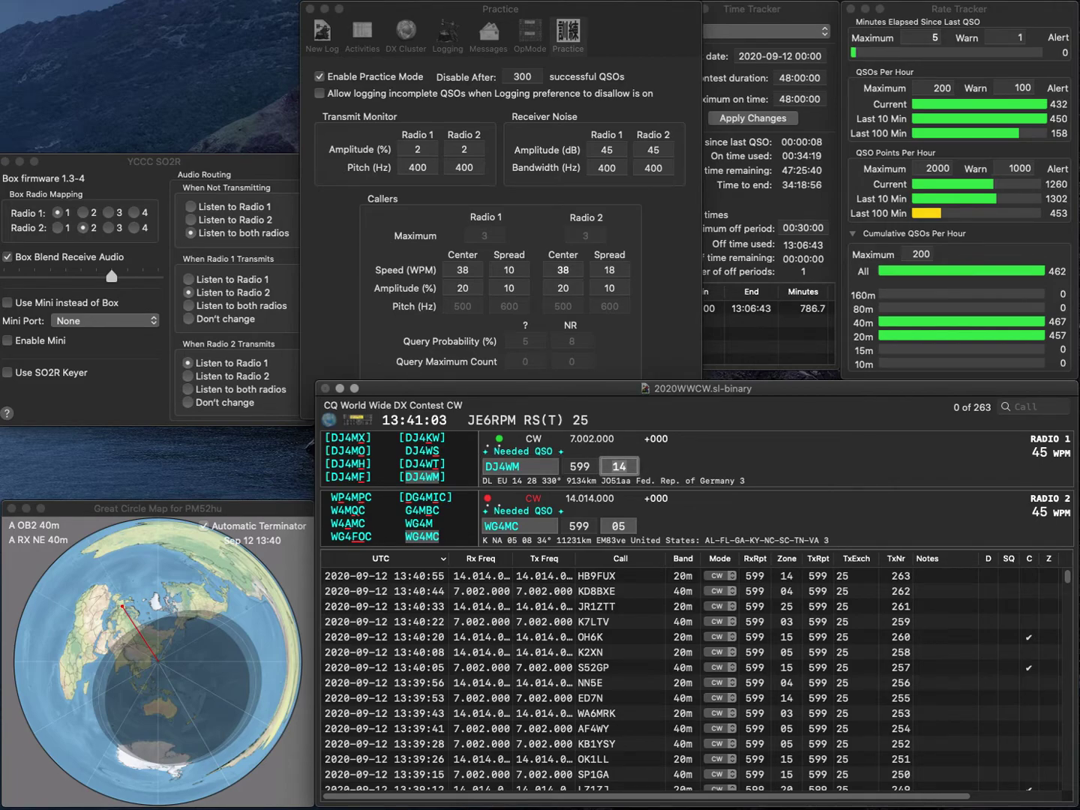
key(Return)
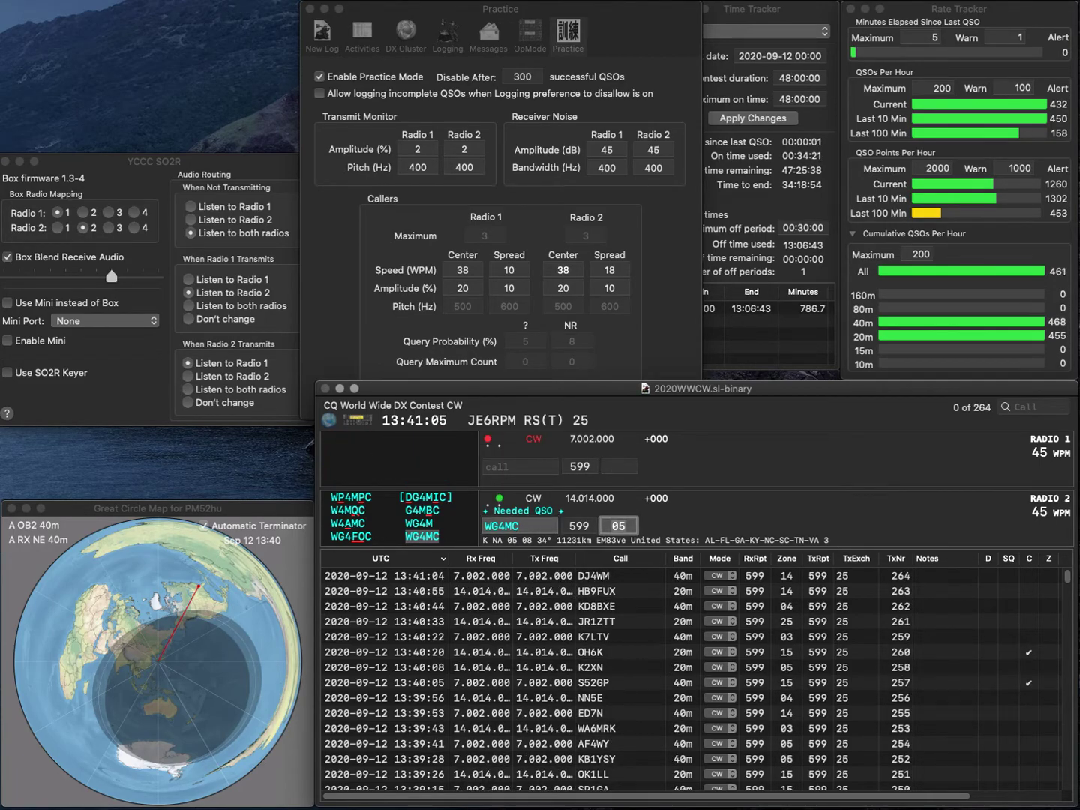
key(Return)
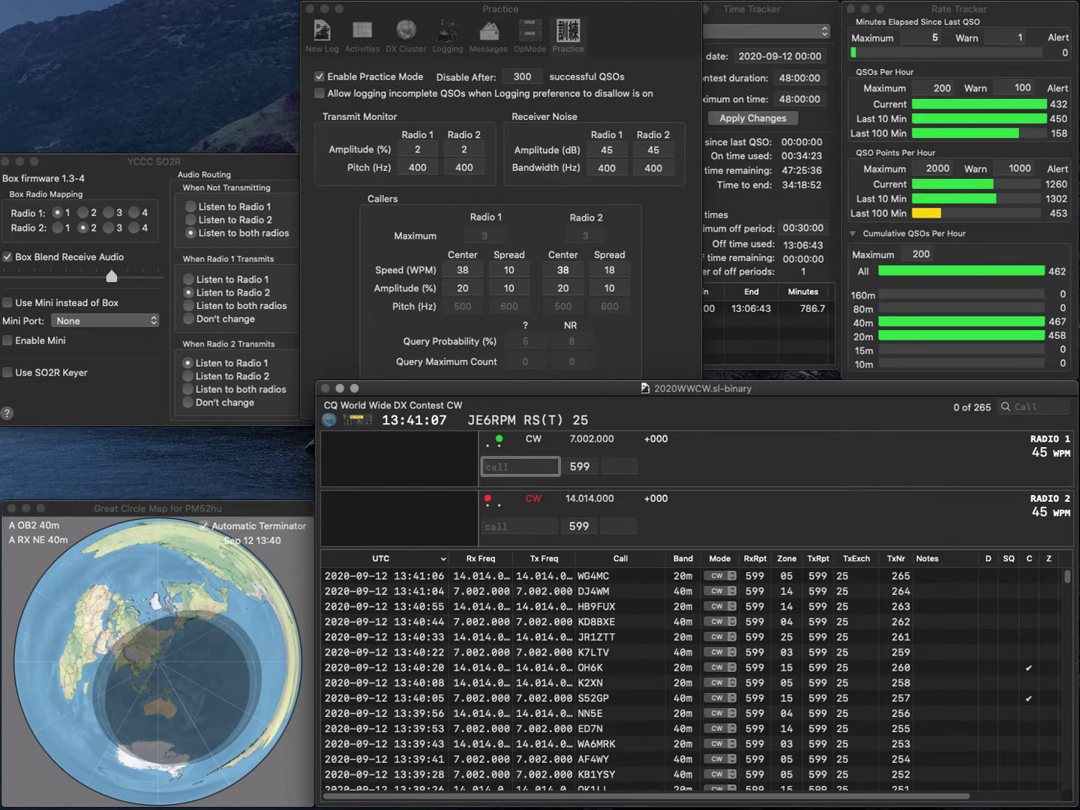
Answer the partial call 9CW on Radio 1 and the caller WE5V on Radio 2.
text(9C)
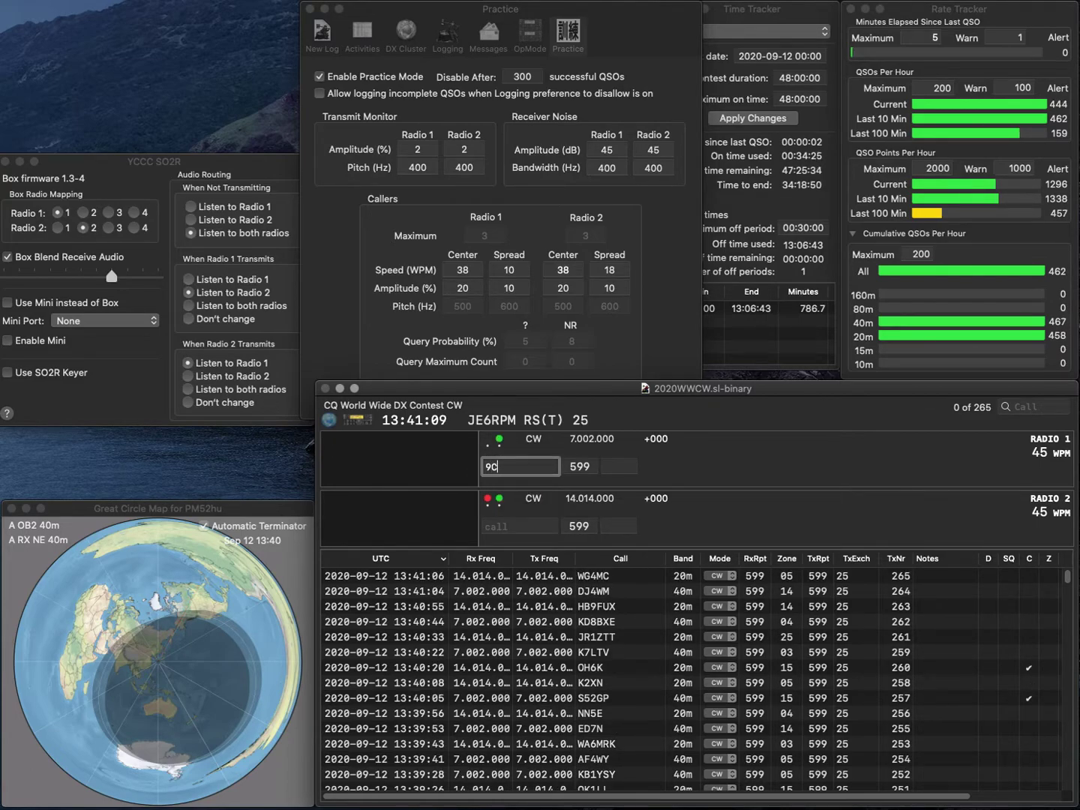
text(W)
key(Return)
text(WE5H)
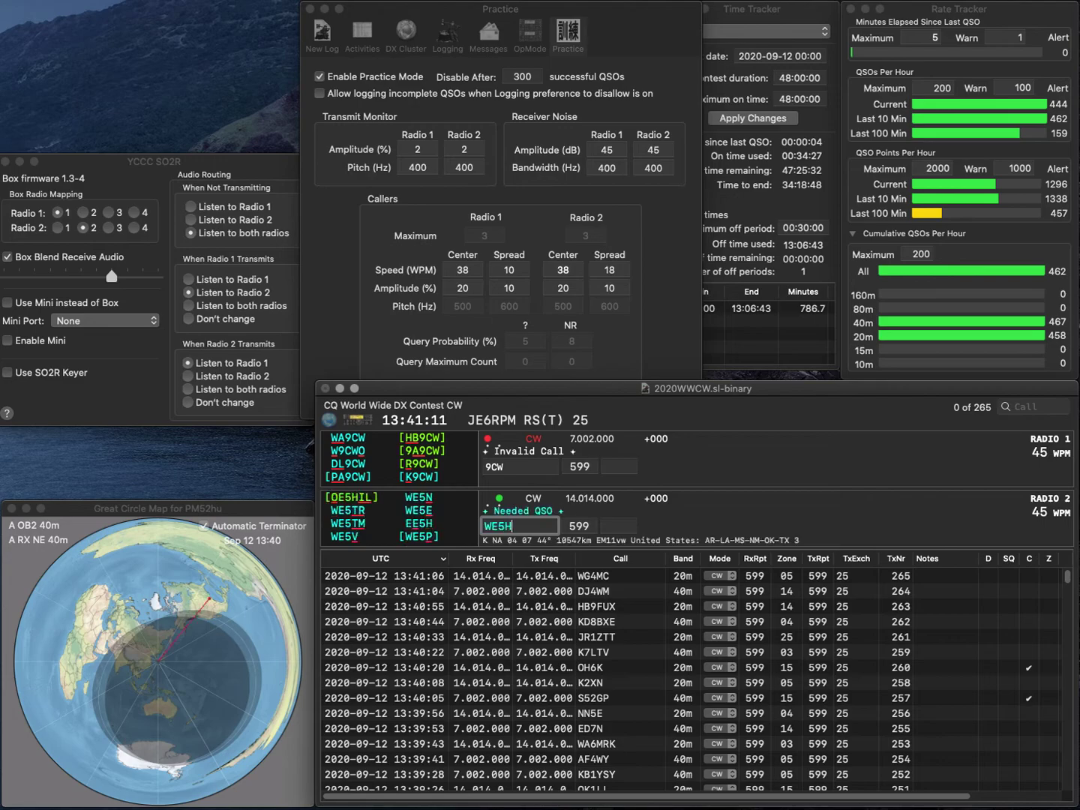
key(BackSpace)
text(V)
key(Return)
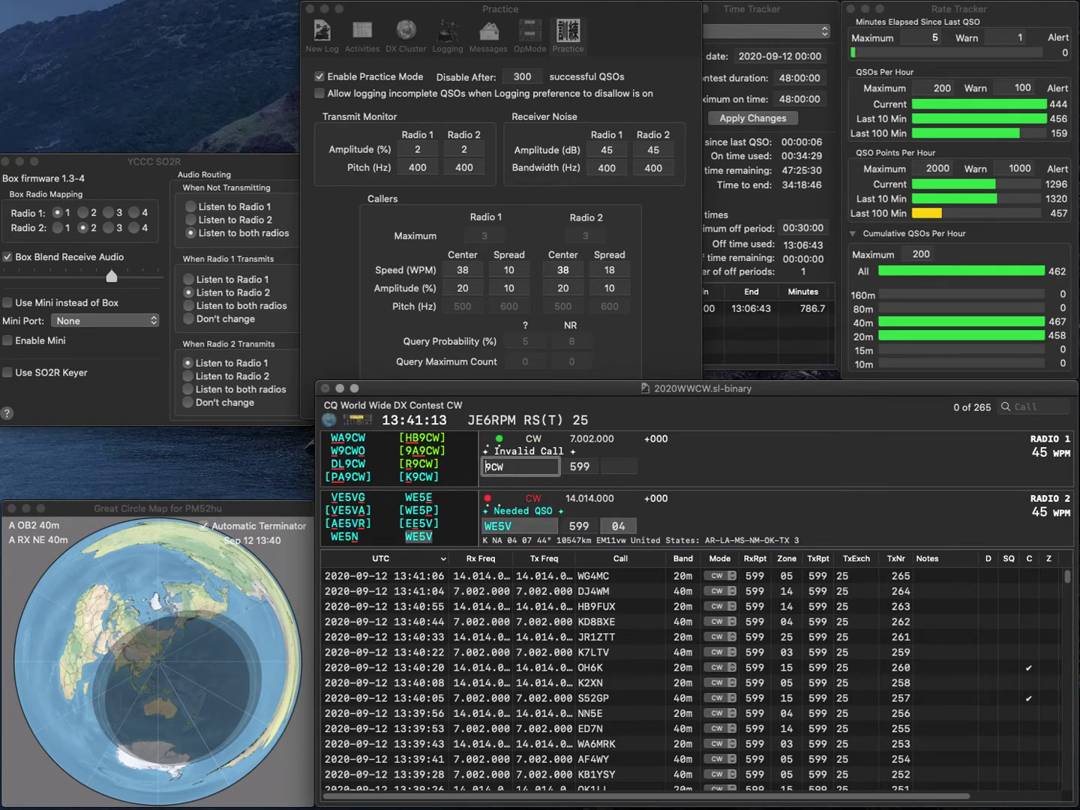
Complete and answer the Radio 1 call as PA9CW, and log the WE5V and PA9CW contacts.
text(PA)
key(Return)
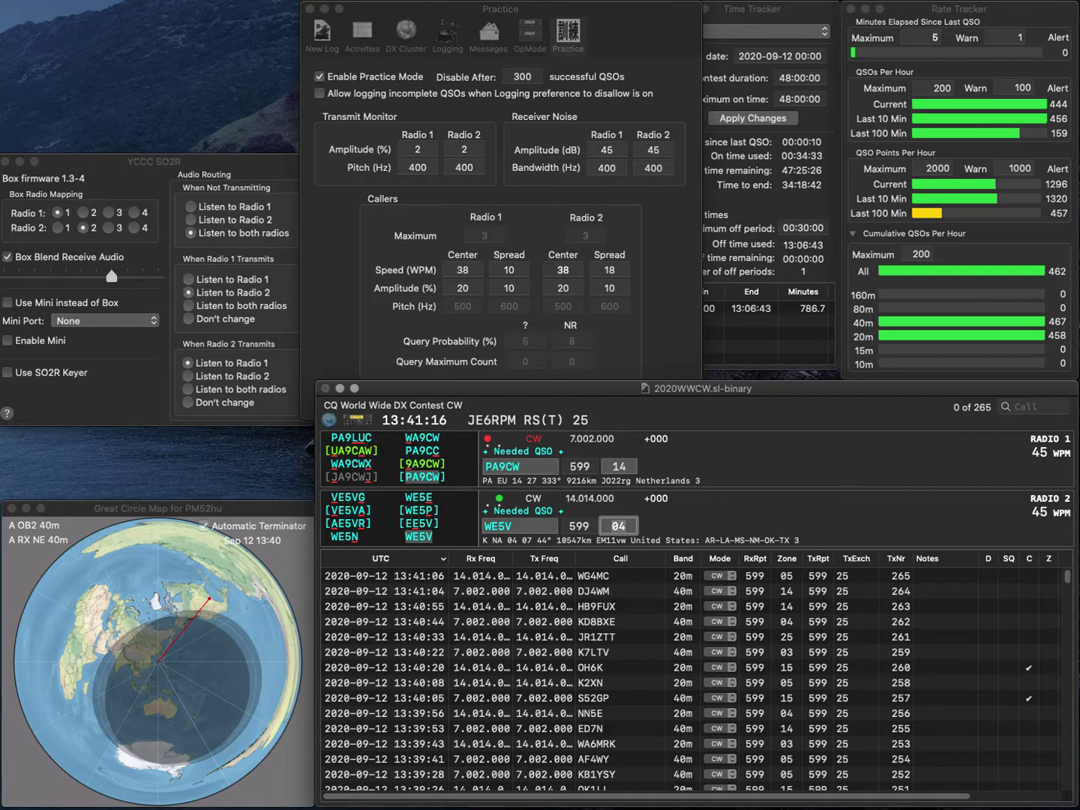
key(Return)
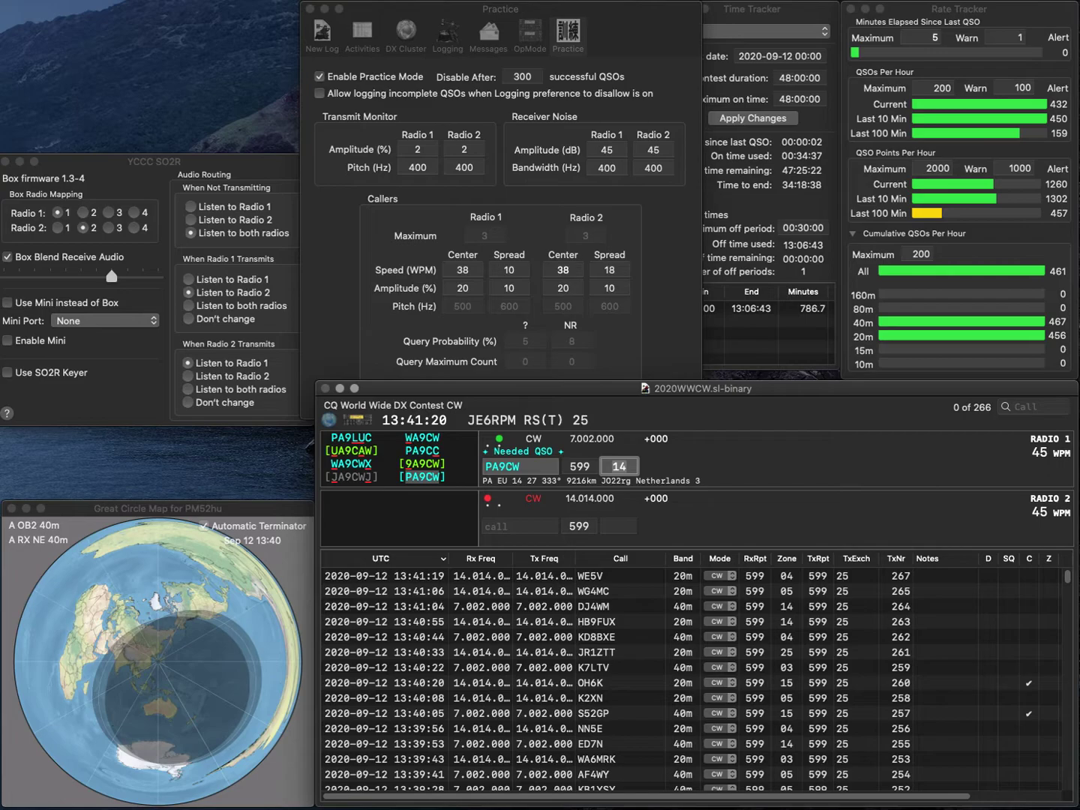
key(Return)
Answer the caller AB3C on Radio 2 and the caller F1RCH on Radio 1.
text(AB3)
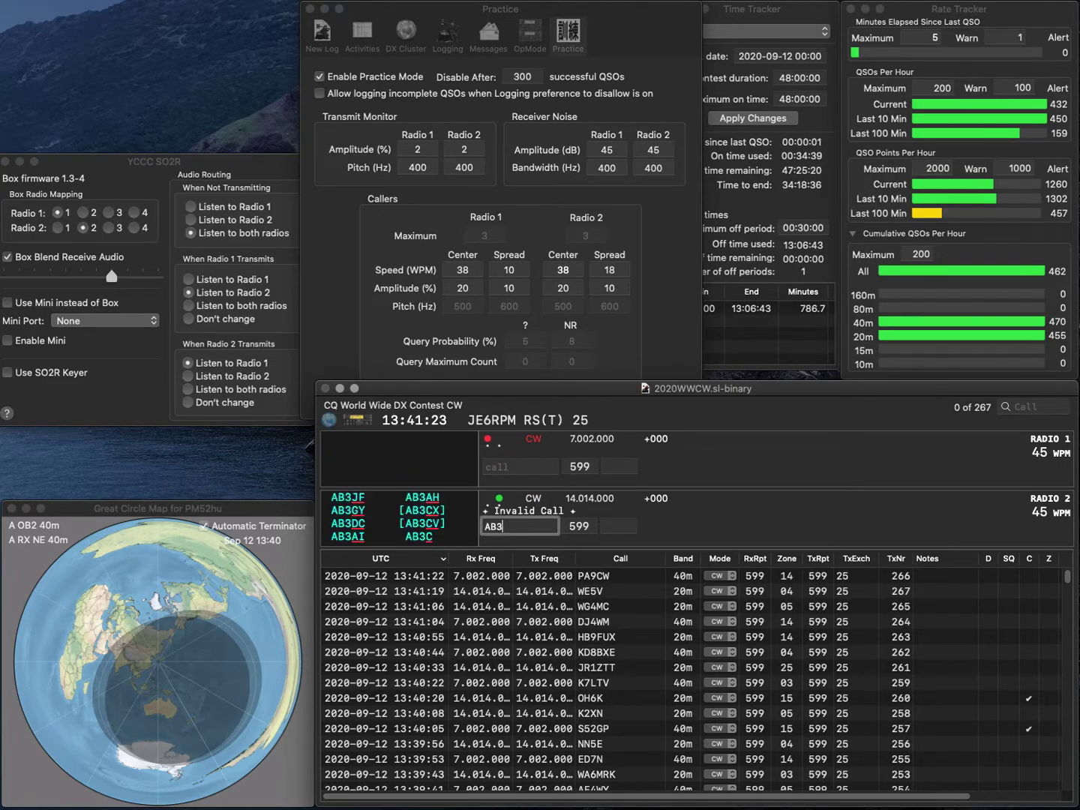
text(C)
key(Return)
text(F)
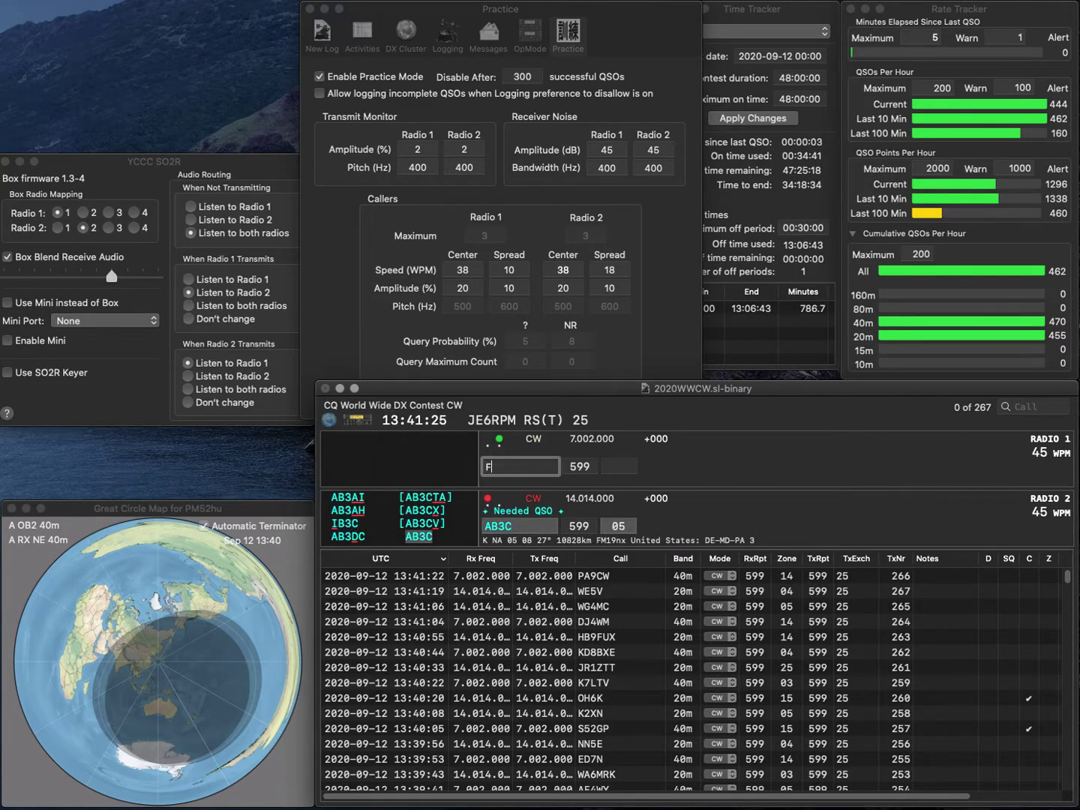
text(1RCH)
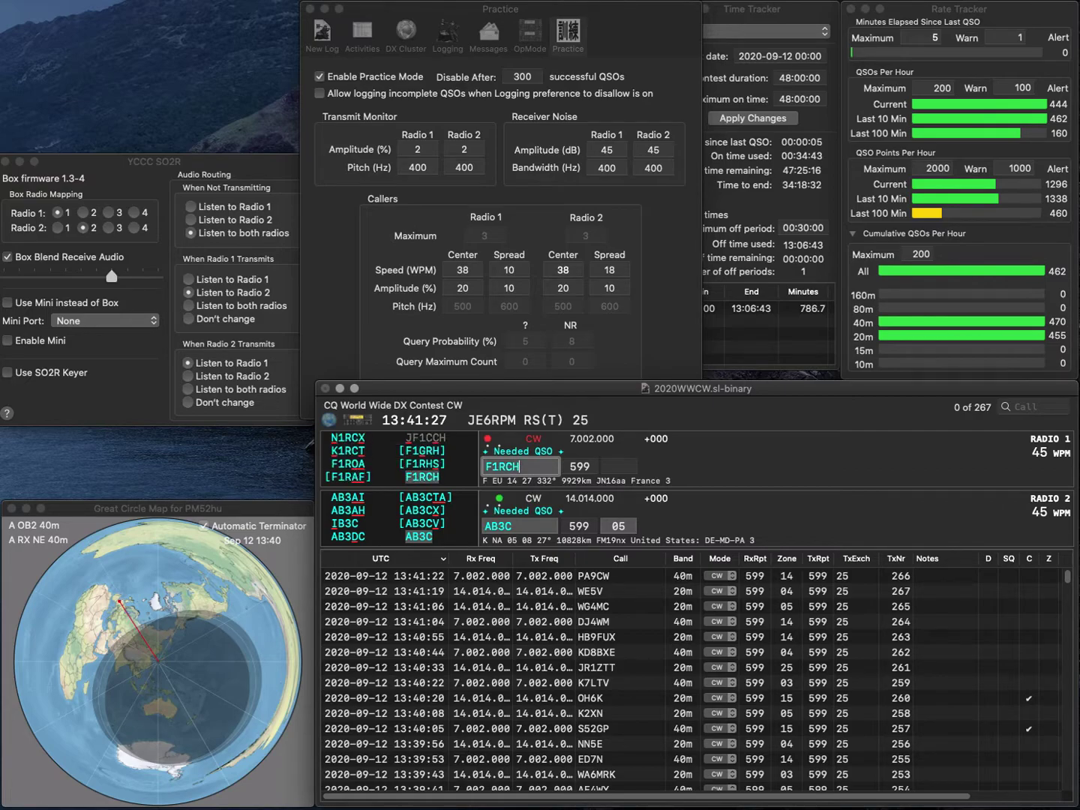
key(Return)
key(Tab)
key(Return)
key(Tab)
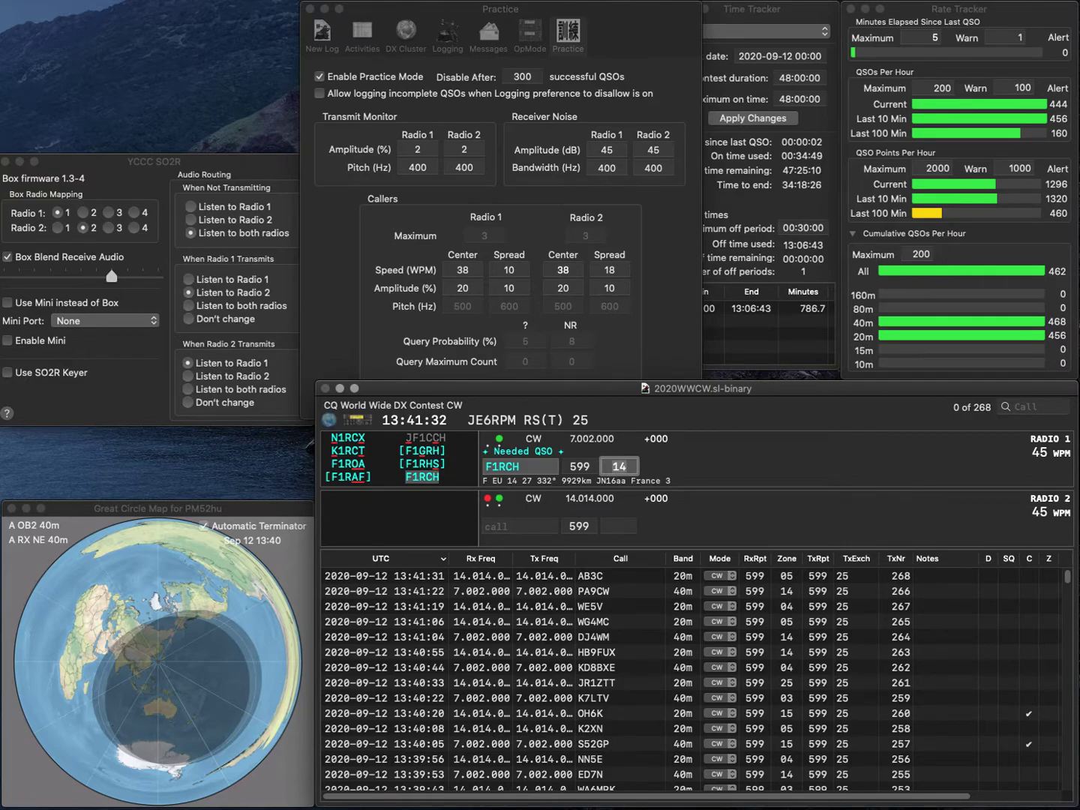
key(Return)
Answer the call KG4I on Radio 2 and the caller KD8CGH on Radio 1.
text(KG4)
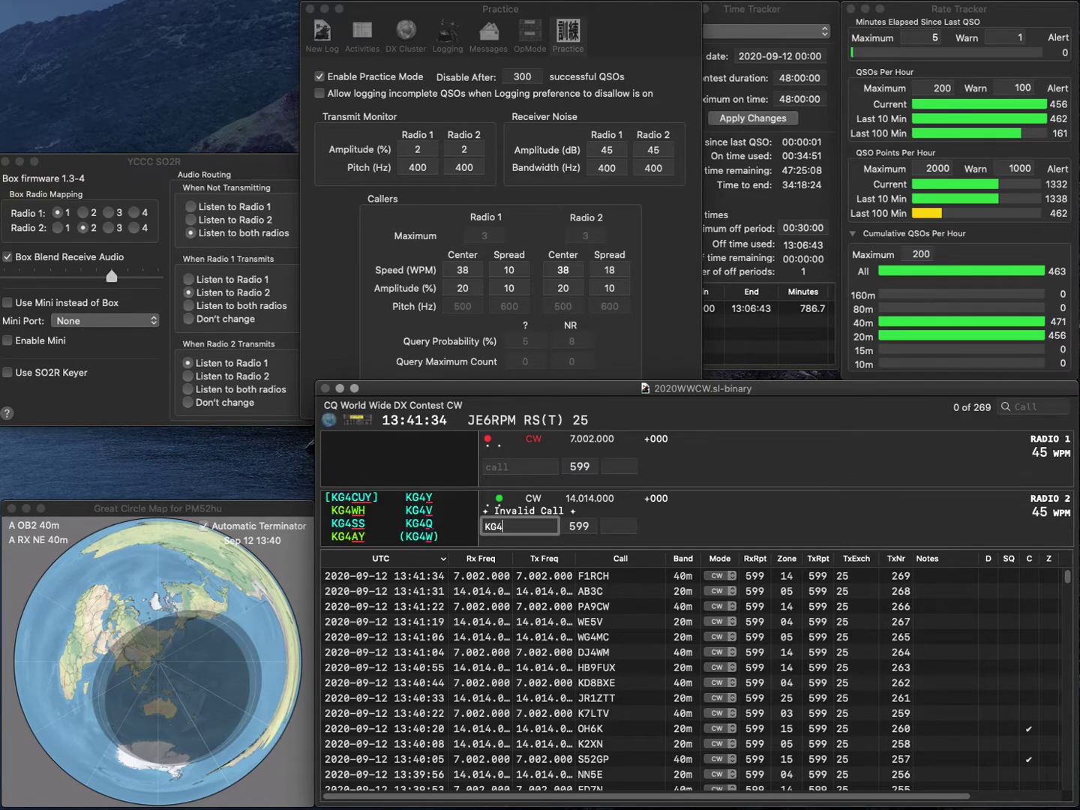
text(I)
key(Return)
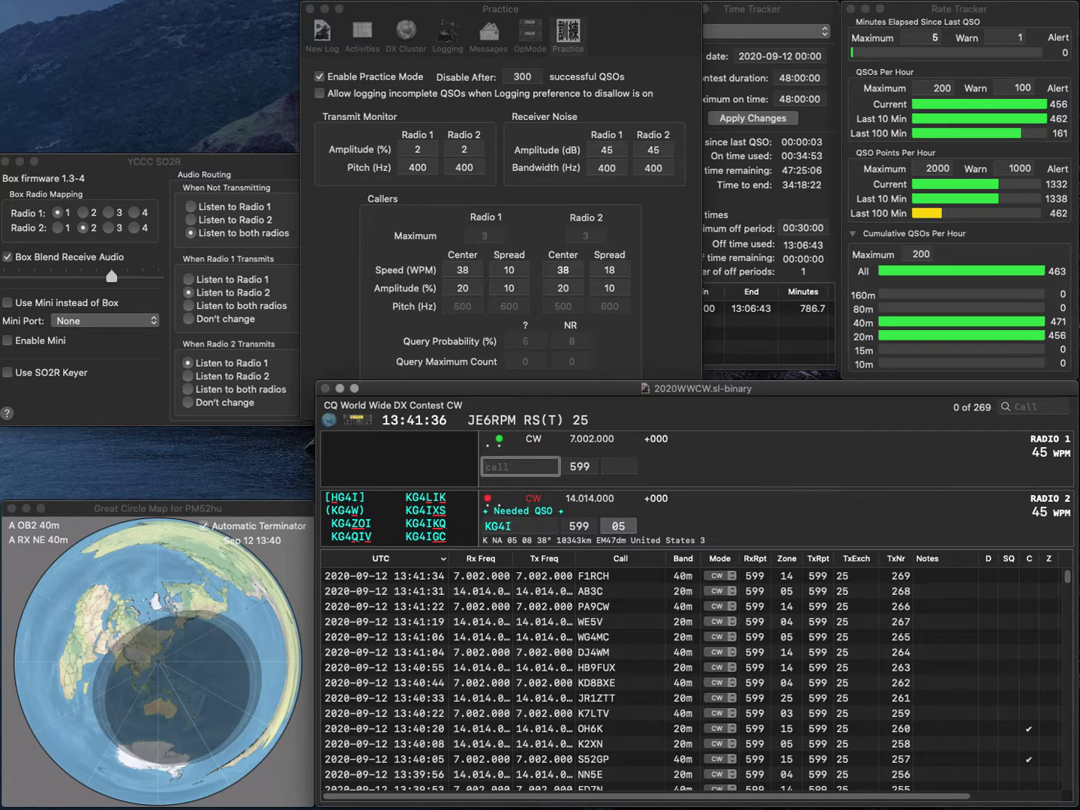
text(KD8CGH)
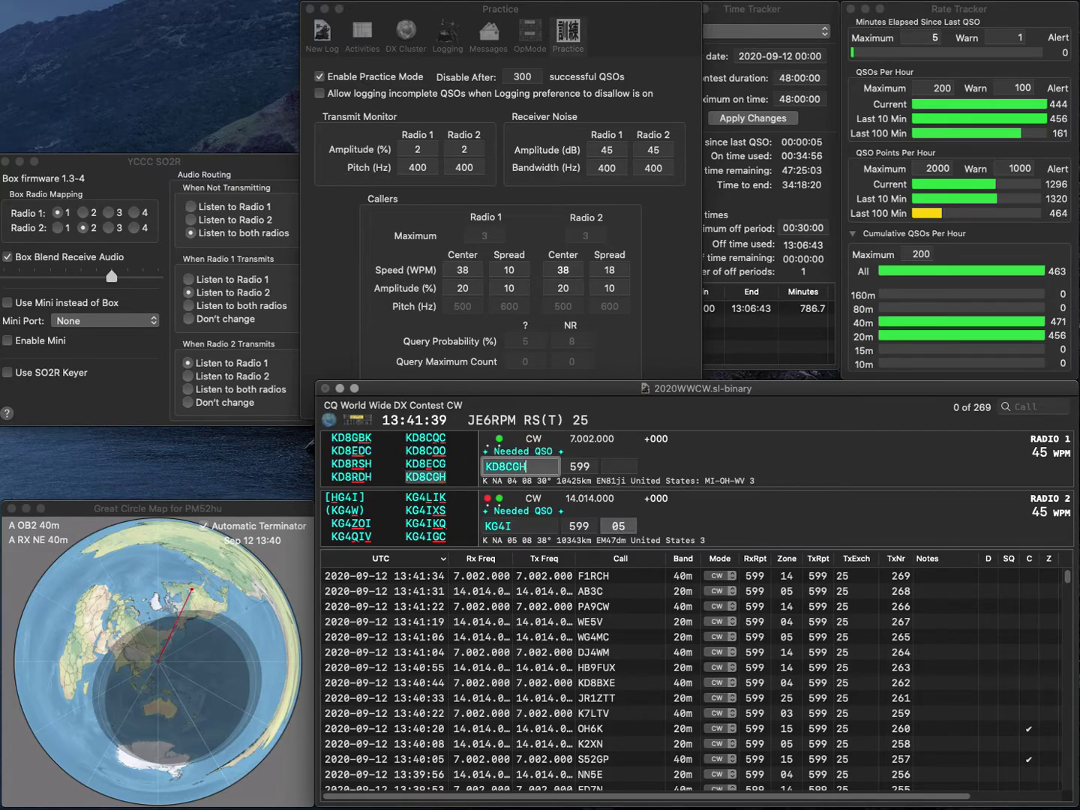
key(Return)
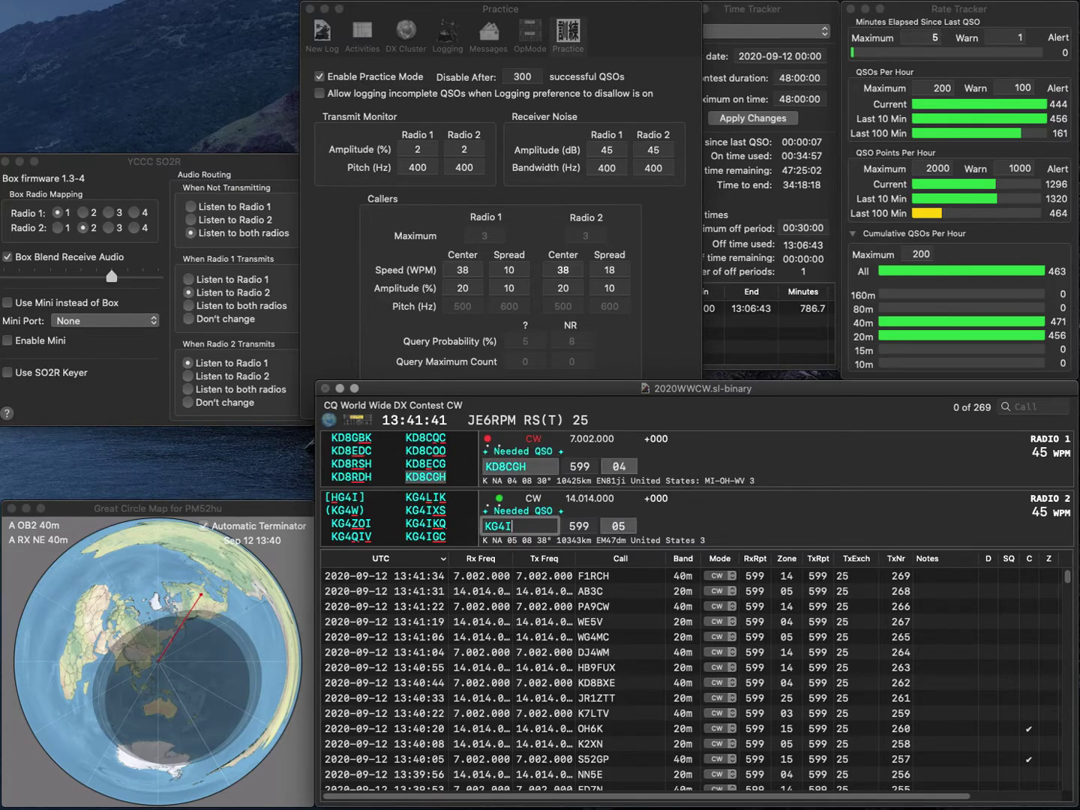
Correct the Radio 2 call to NG3I after answering it as KG3I, and log the KD8CGH contact on Radio 1.
key(Delete)
text(3)
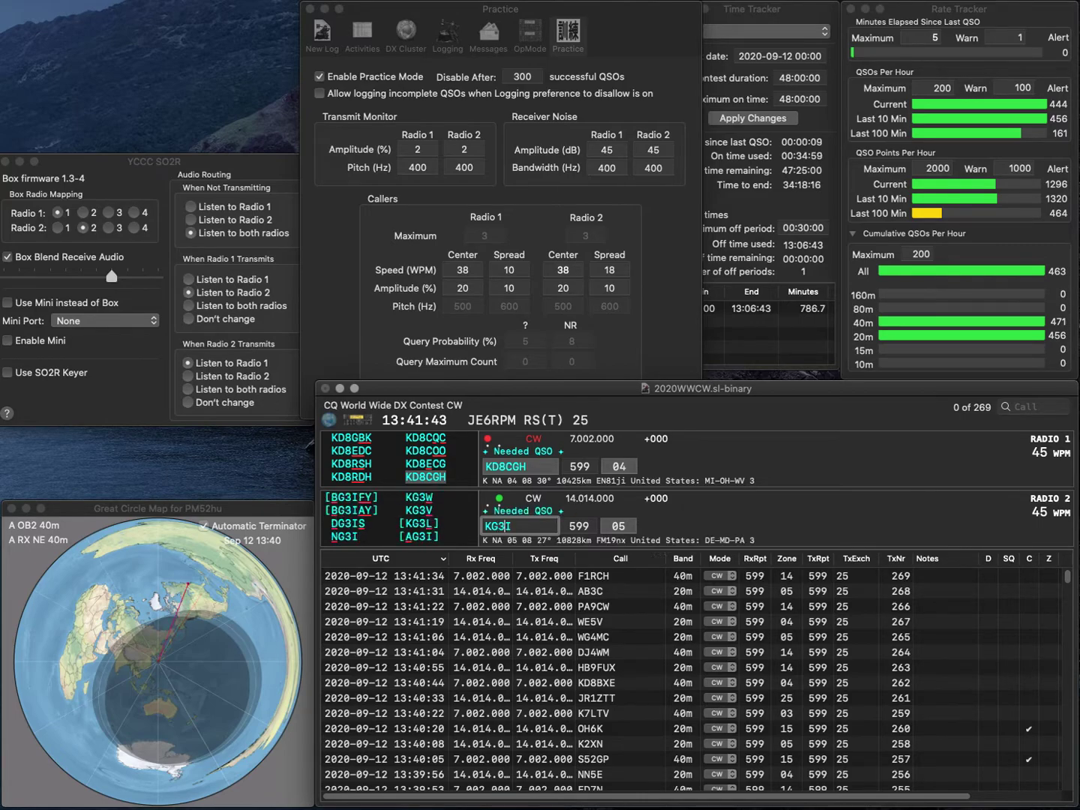
key(Return)
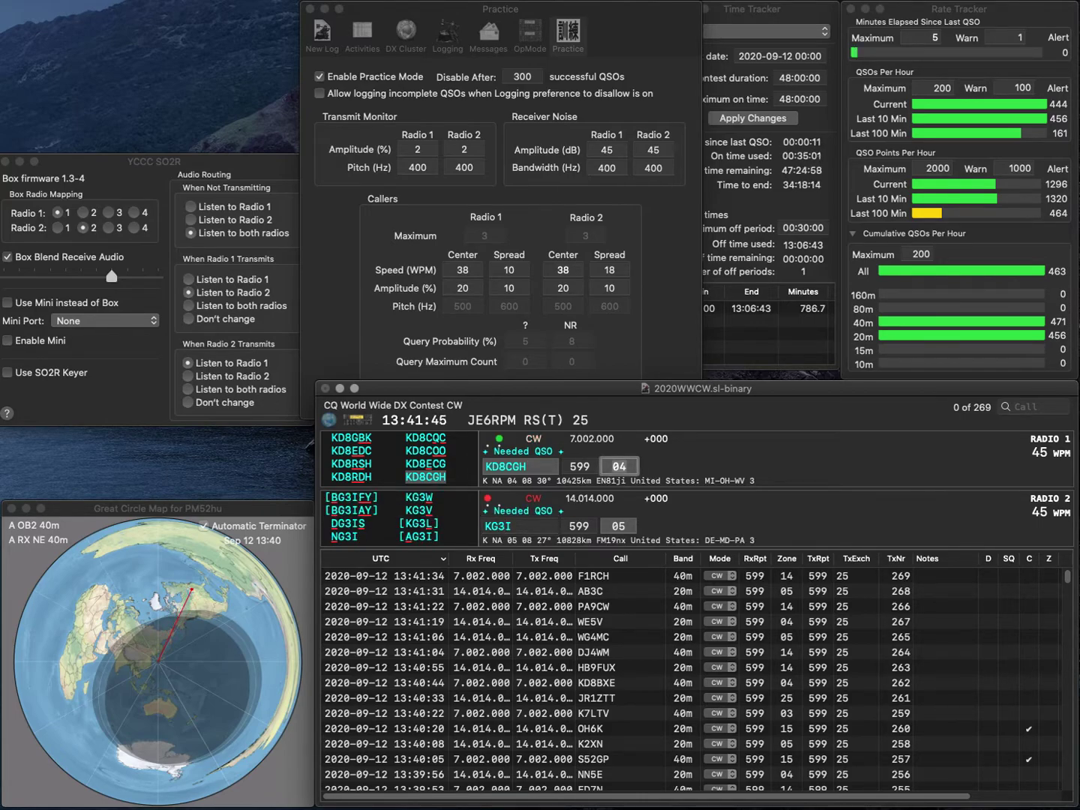
key(BackSpace)
key(Delete)
key(BackSpace)
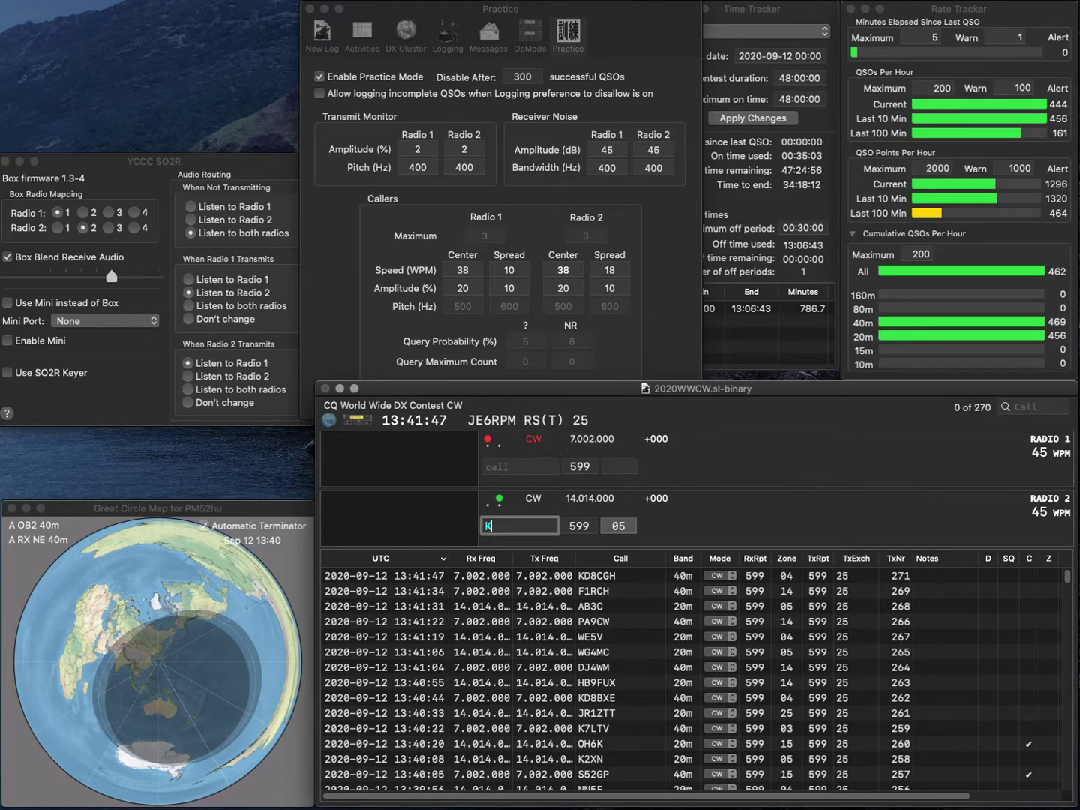
text(NG3I)
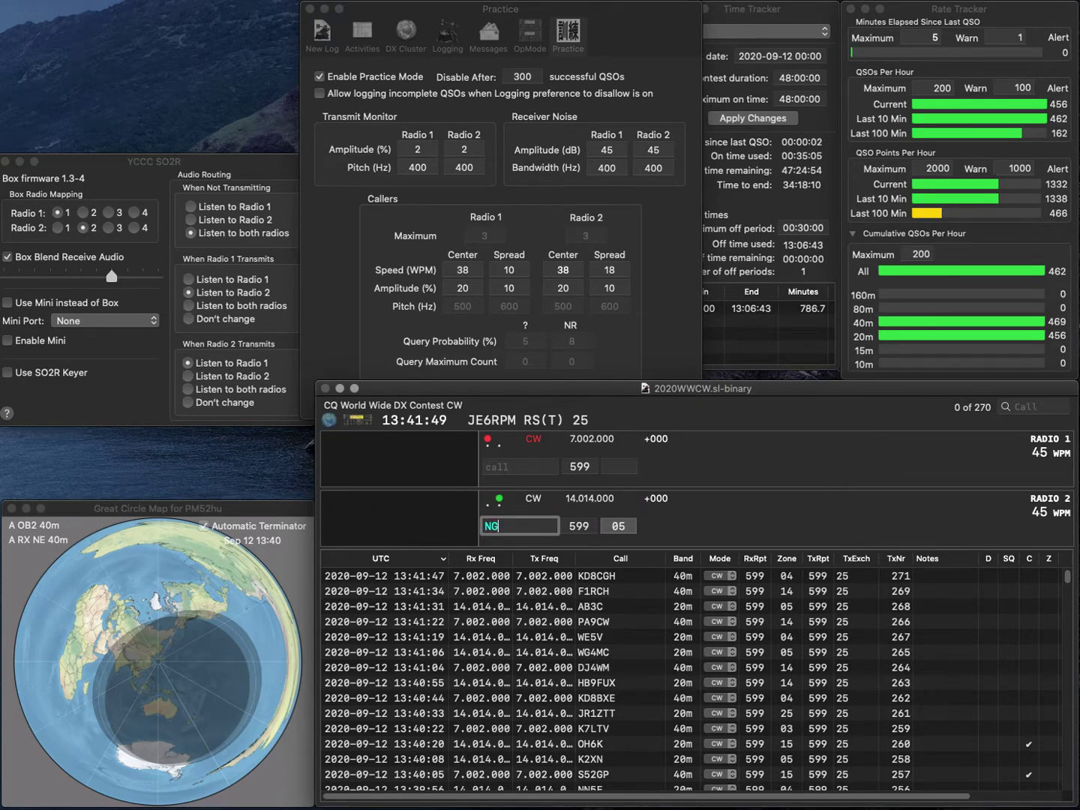
key(Return)
text(K7FX)
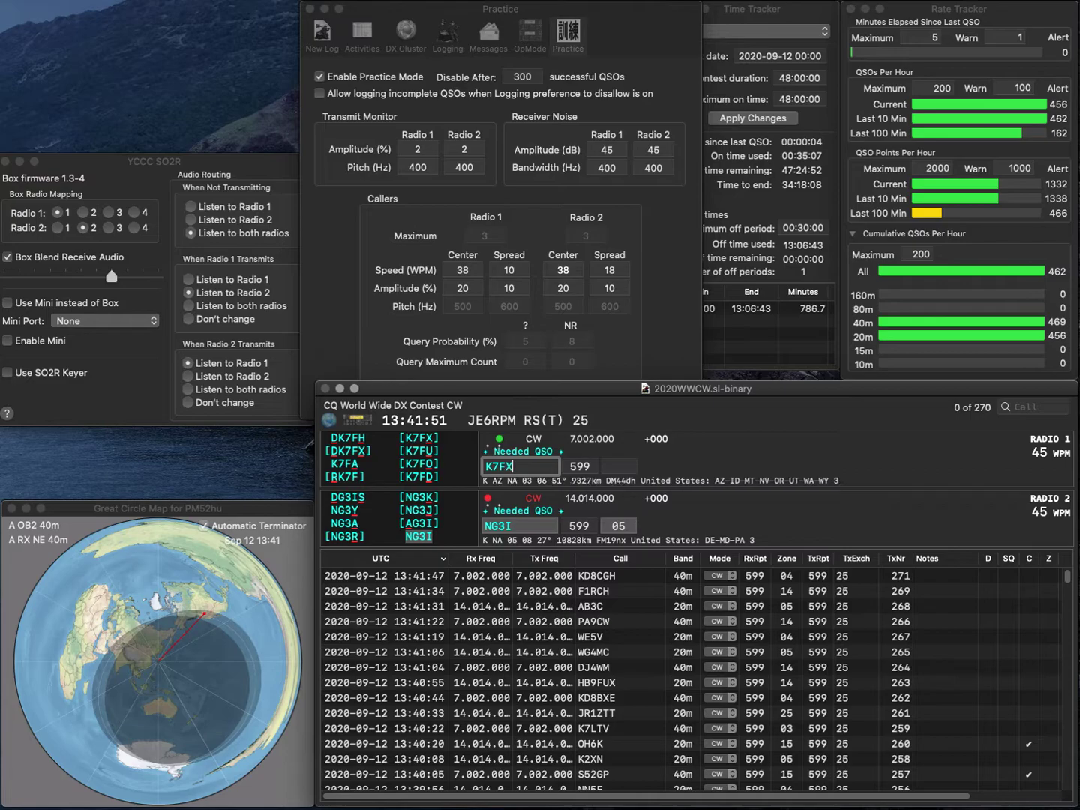
key(Return)
key(Return)
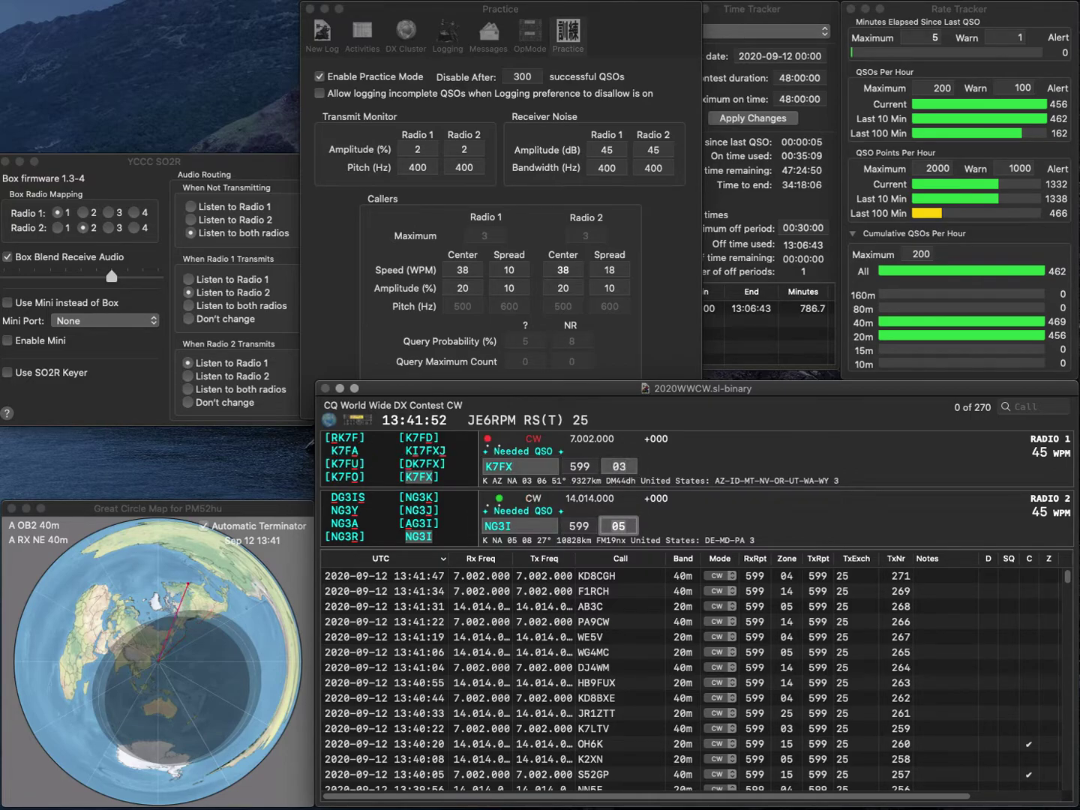
key(Return)
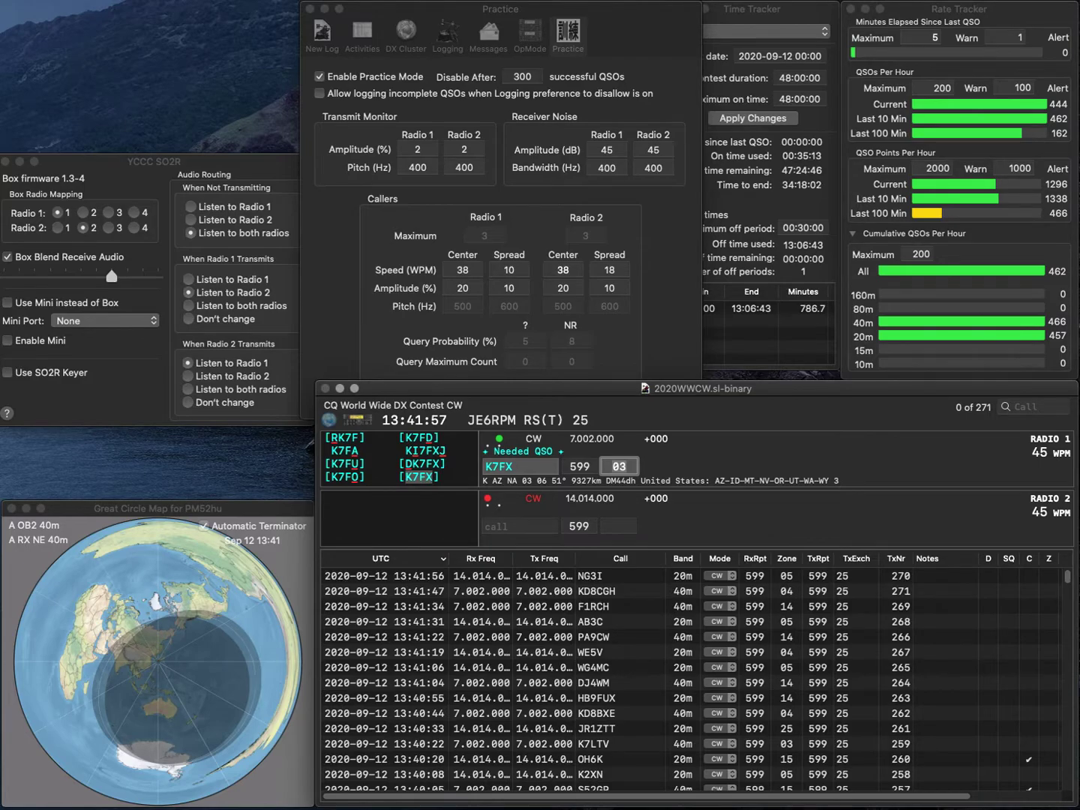
key(Return)
text(G4SZ)
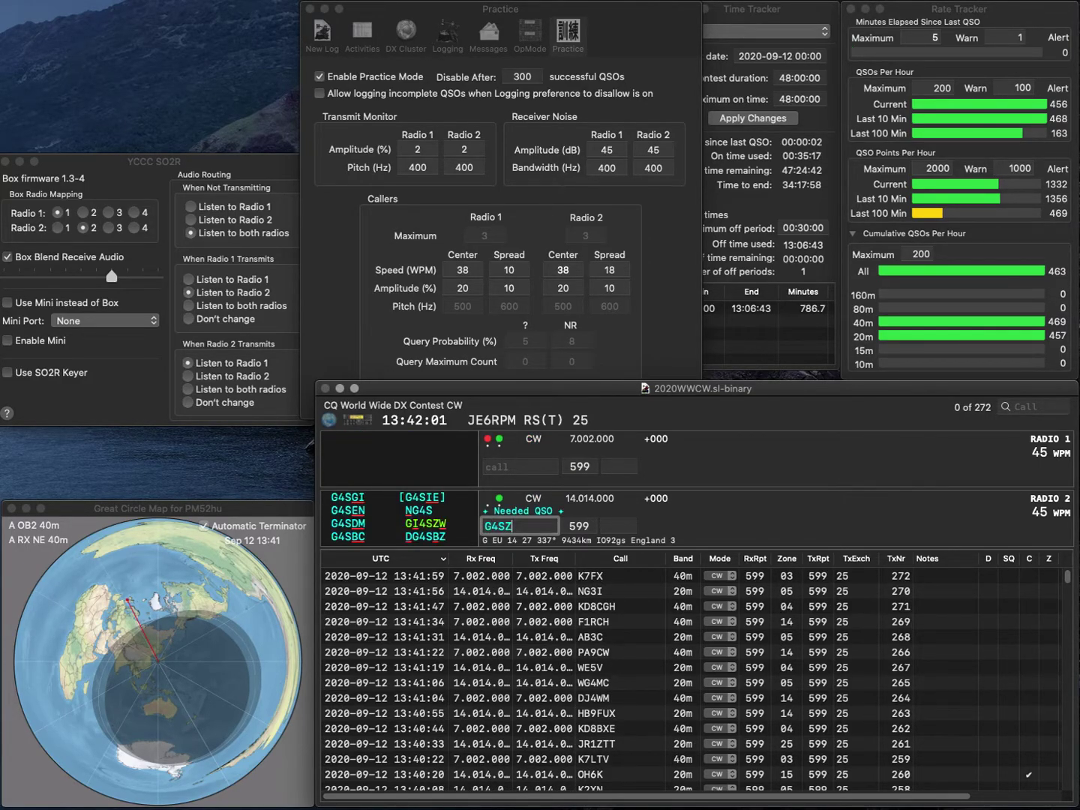
text(EIE)
key(Return)
text(WR)
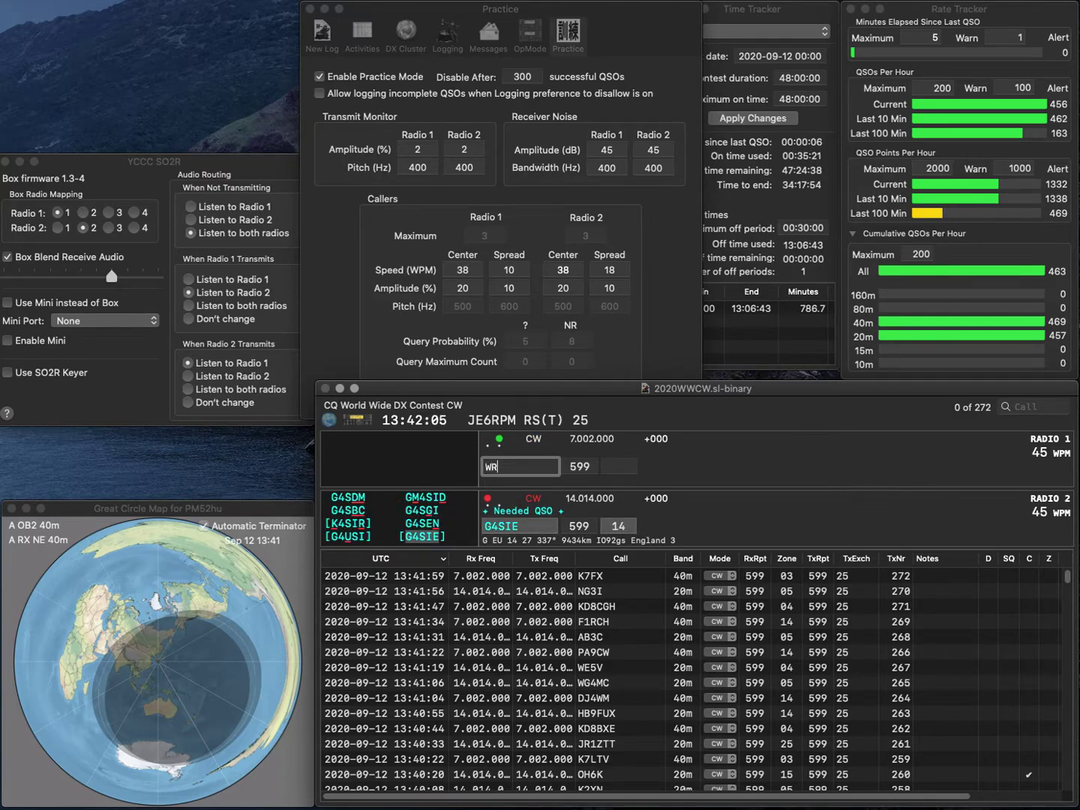
text(7C)
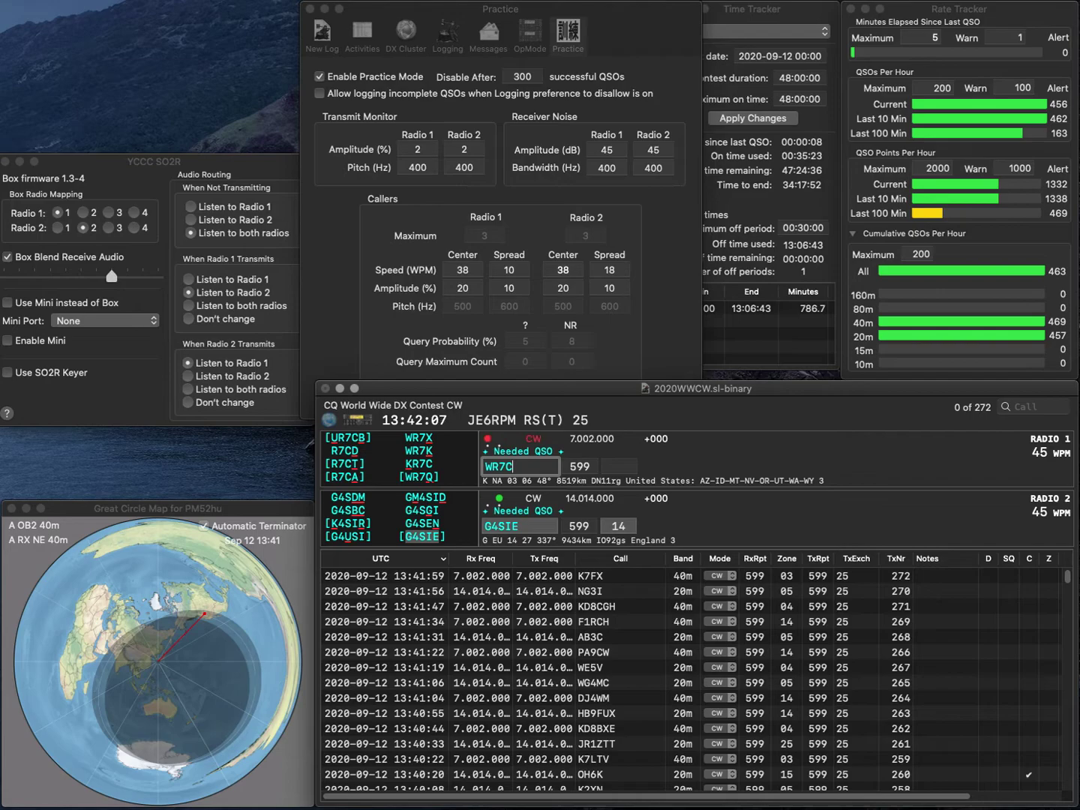
text(J)
key(Return)
Correct the Radio 2 call to G4HZE and answer it again.
key(BackSpace)
key(BackSpace)
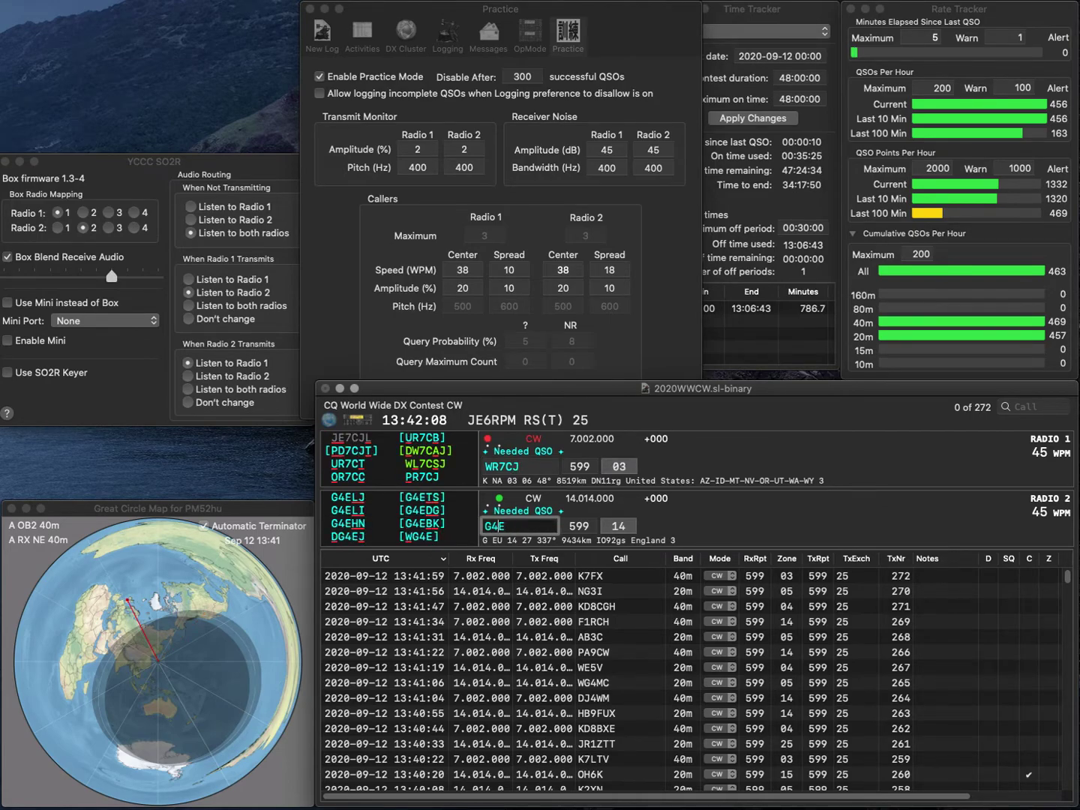
text(HZ)
key(Return)
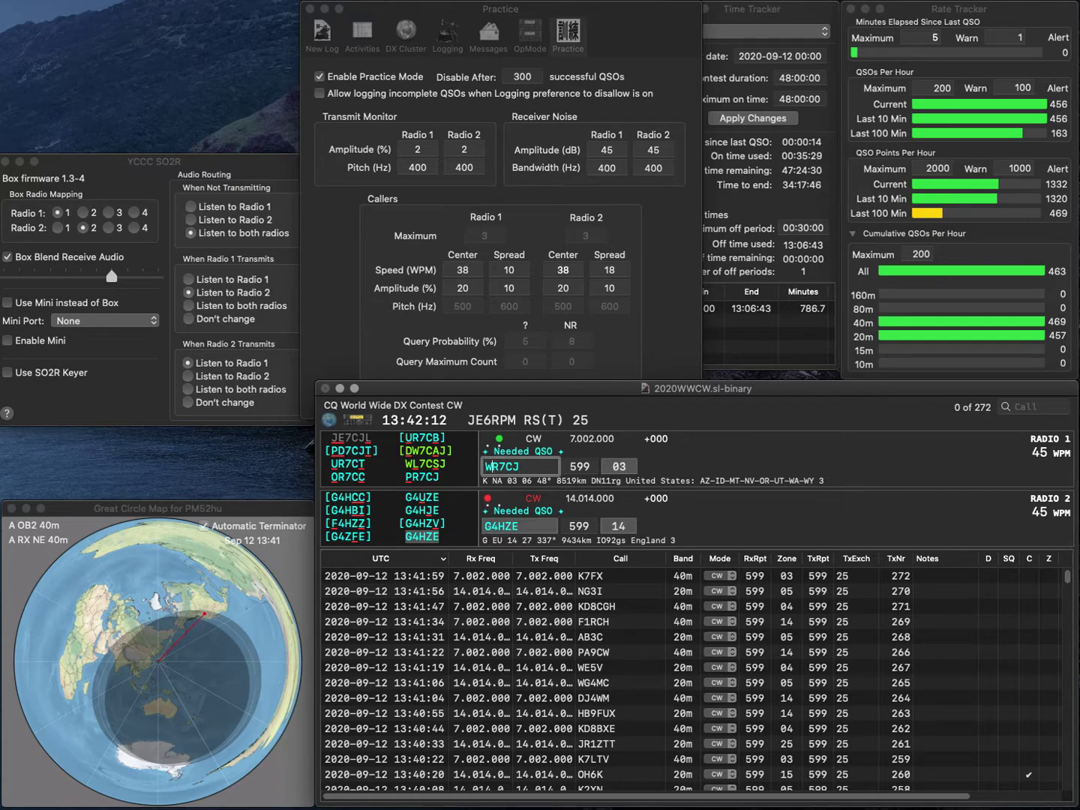
key(Left)
key(Left)
key(Left)
key(BackSpace)
text(L7C)
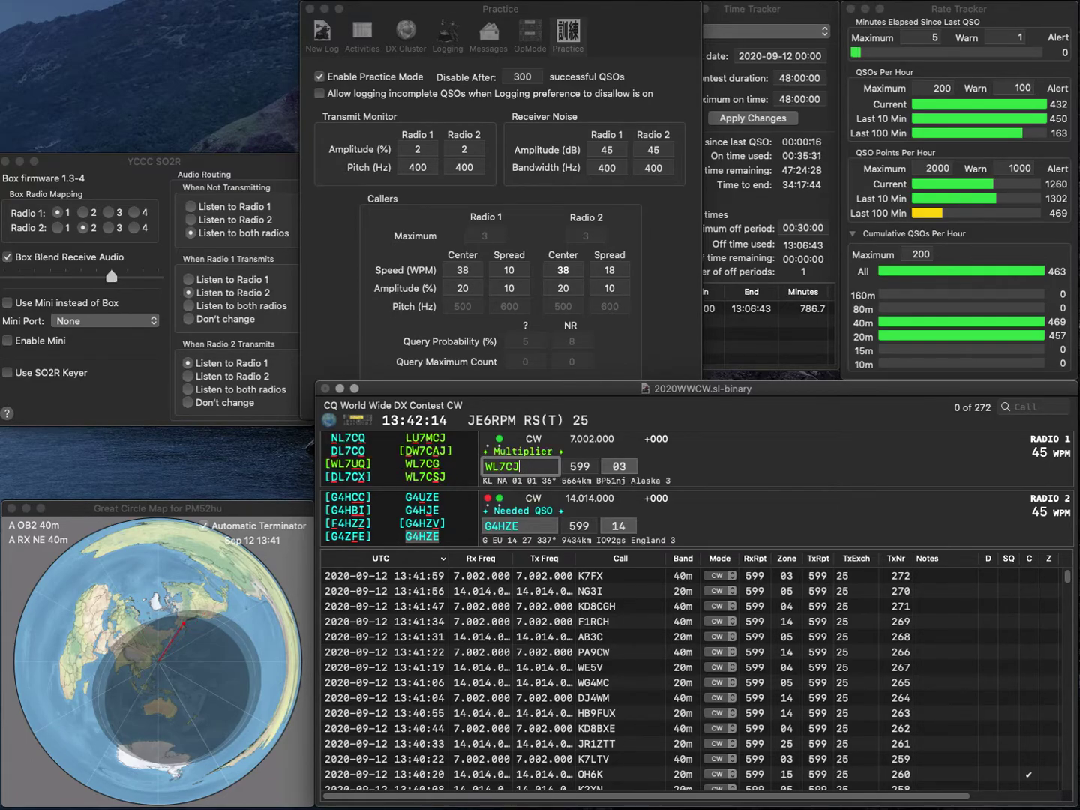
text(S)
key(Return)
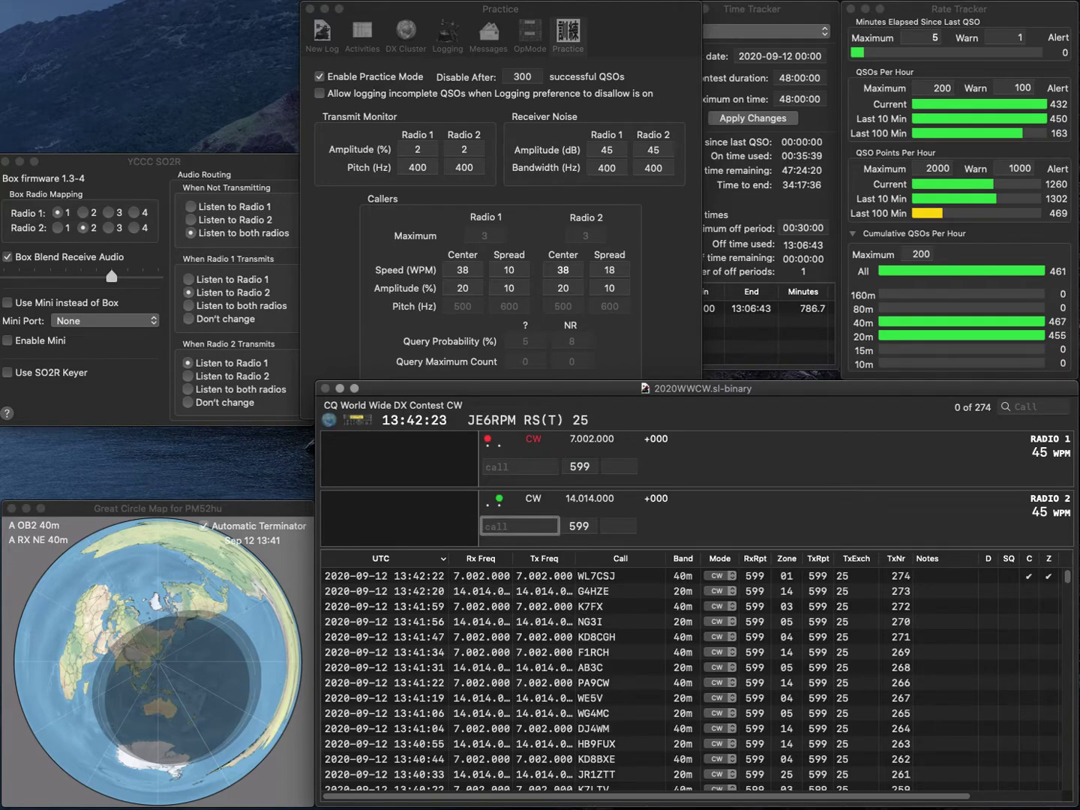
text(A9)
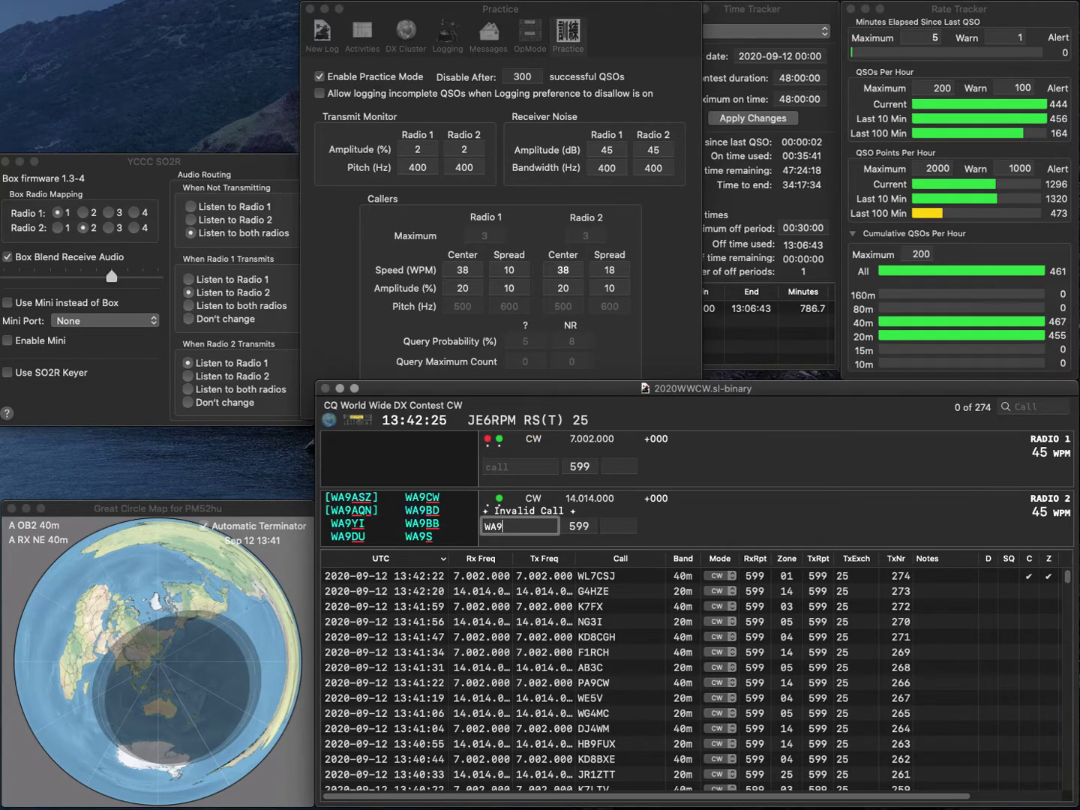
text(PRP)
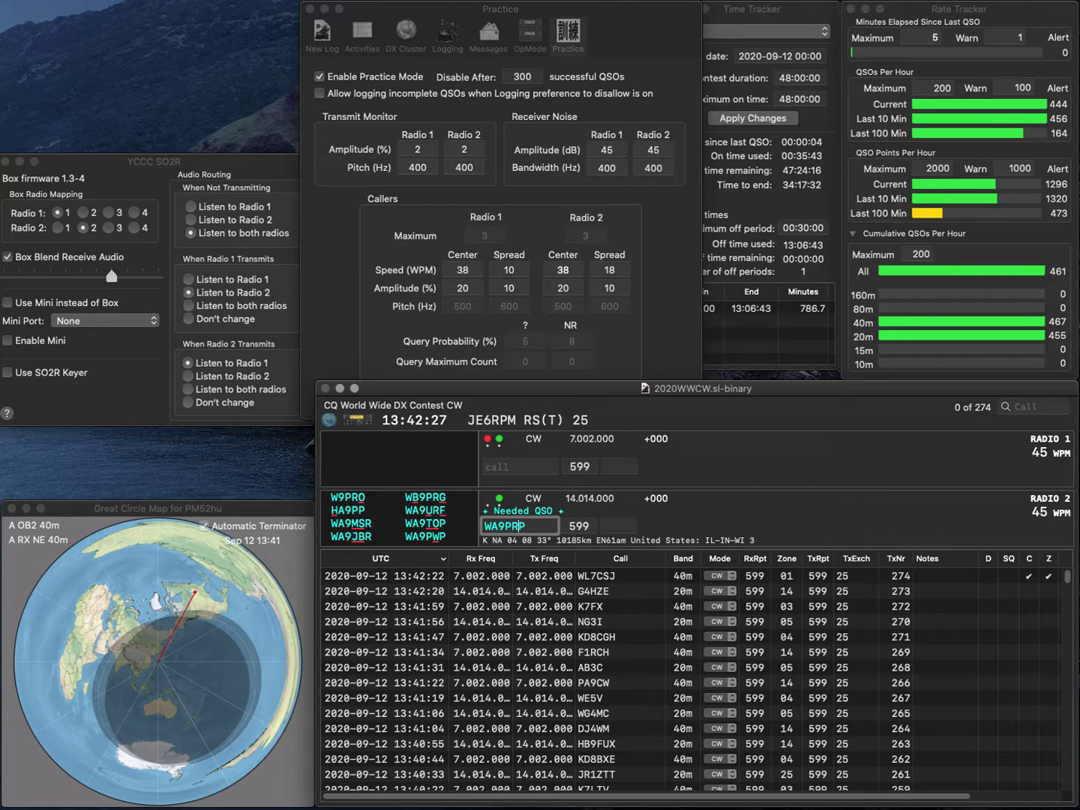
key(BackSpace)
key(BackSpace)
text(WP)
key(Return)
Answer the caller KN4BNR on Radio 1, and log the WA9PWP and KN4BNR contacts.
text(KN4BNR)
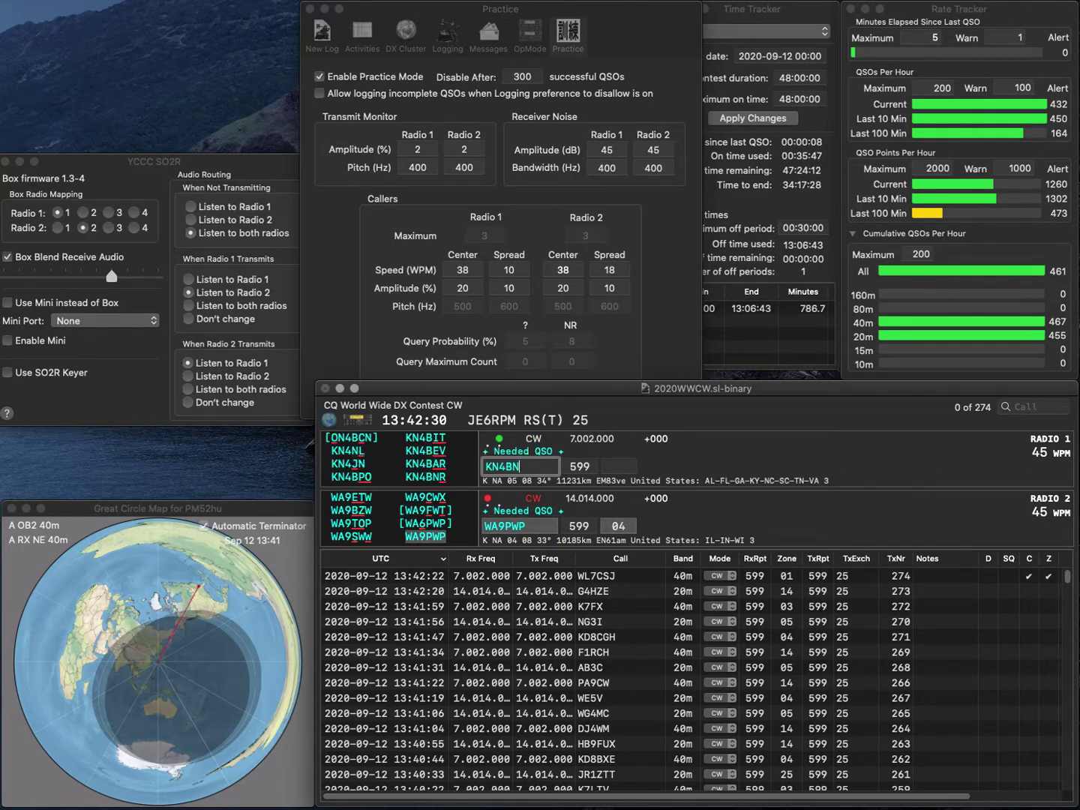
key(Return)
key(Return)
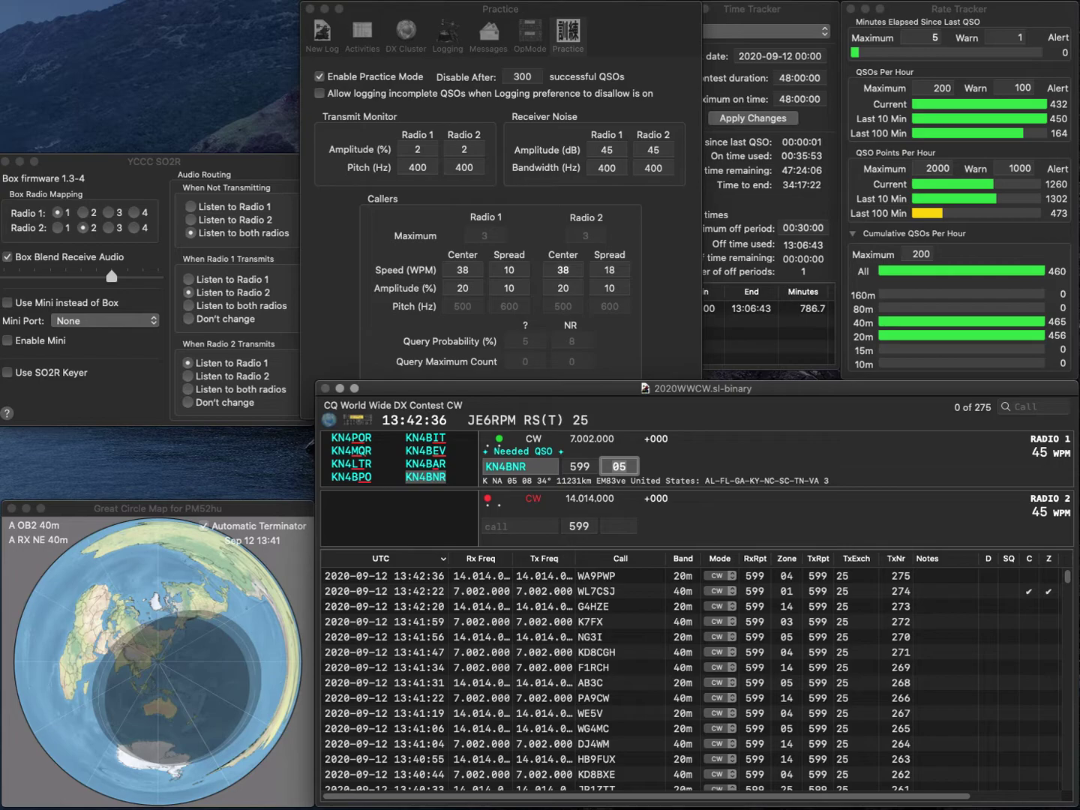
key(Return)
text(N0GB)
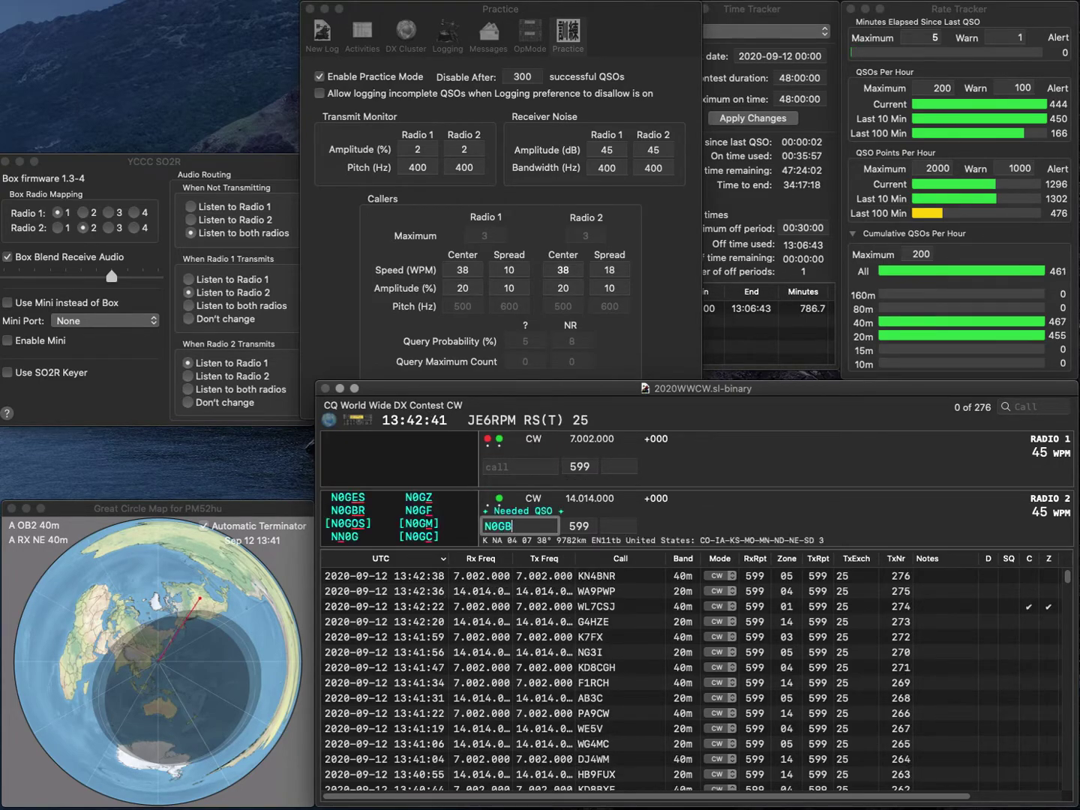
text(R)
key(Return)
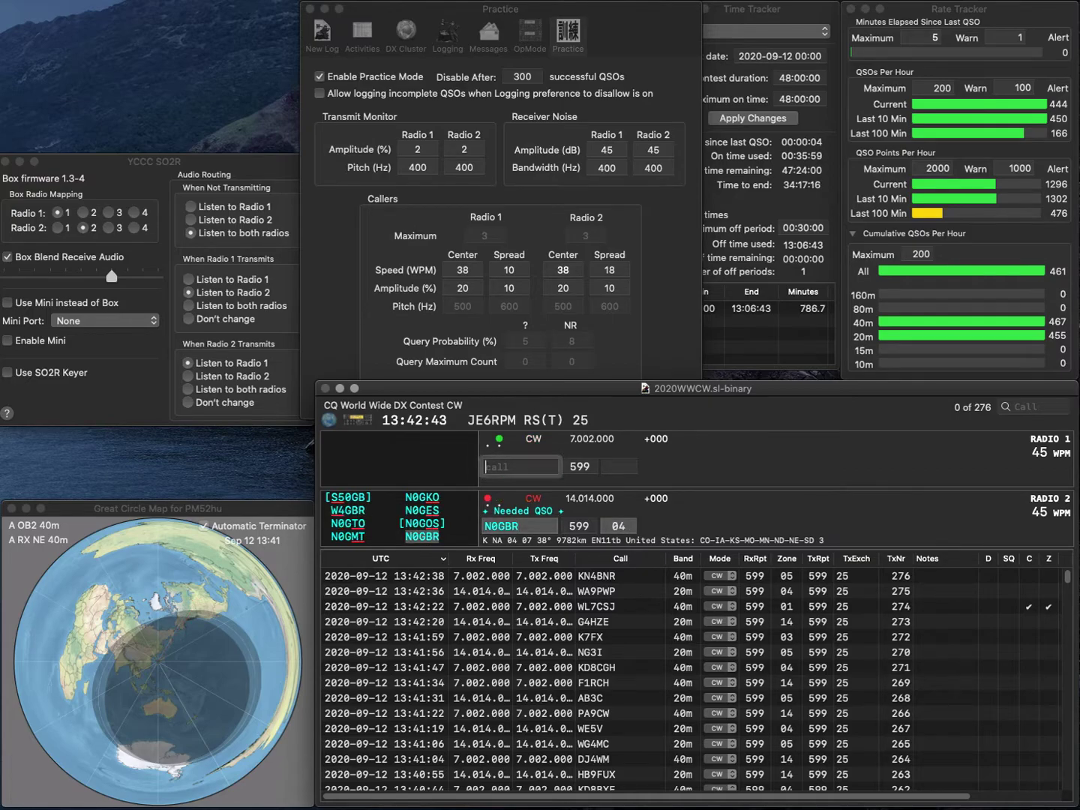
text(K5POU)
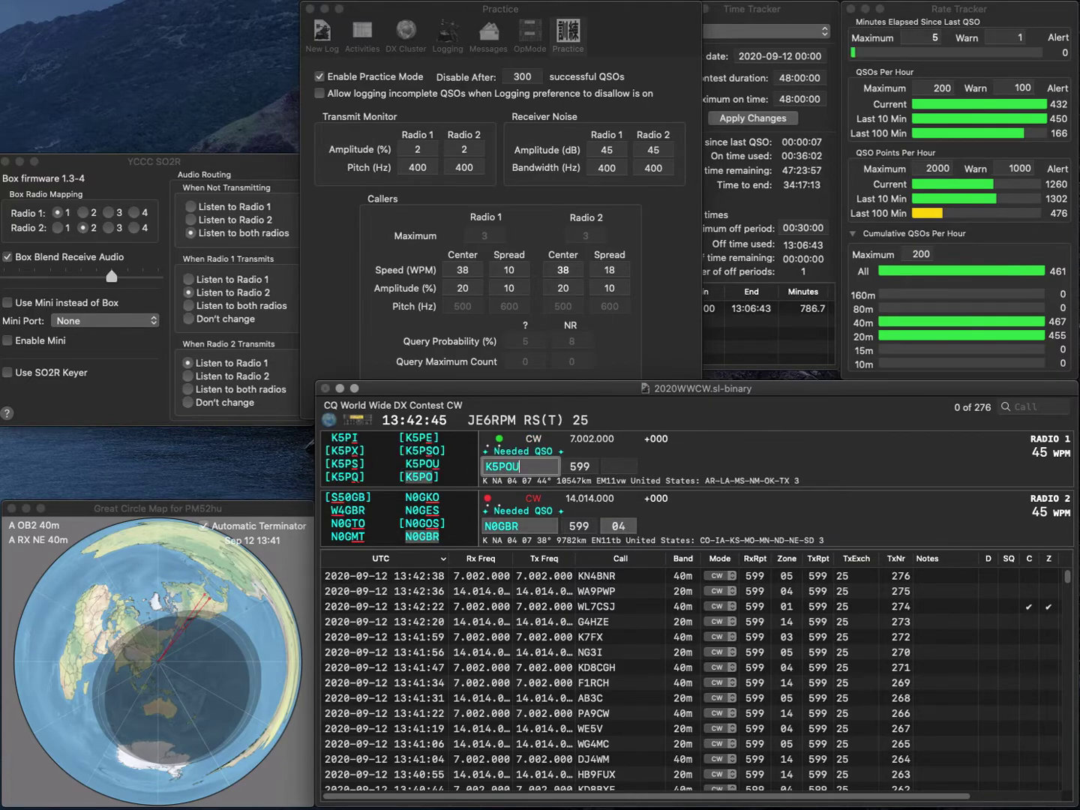
key(Return)
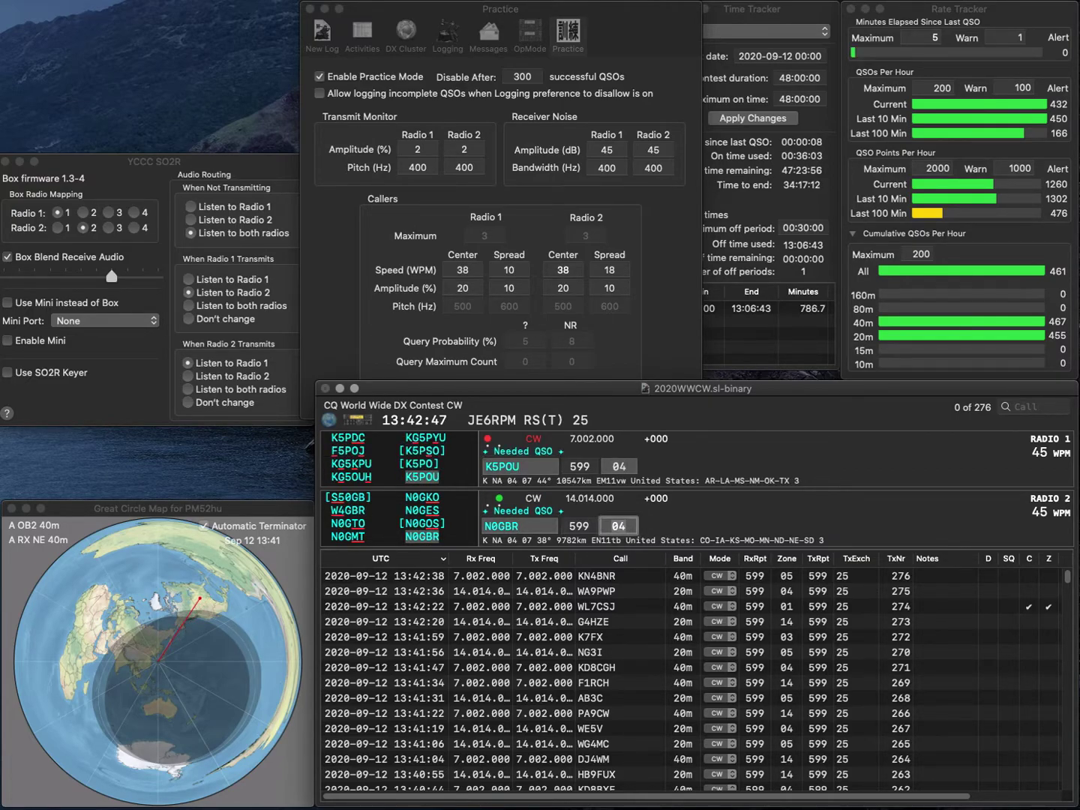
key(Return)
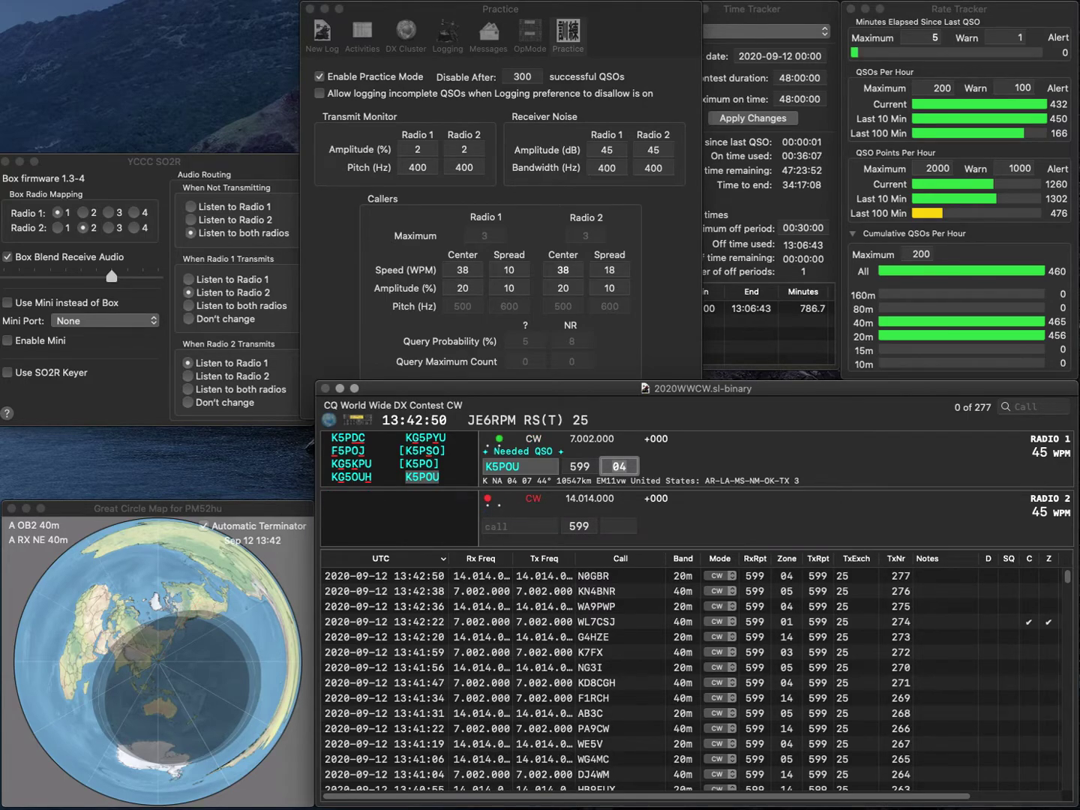
key(Return)
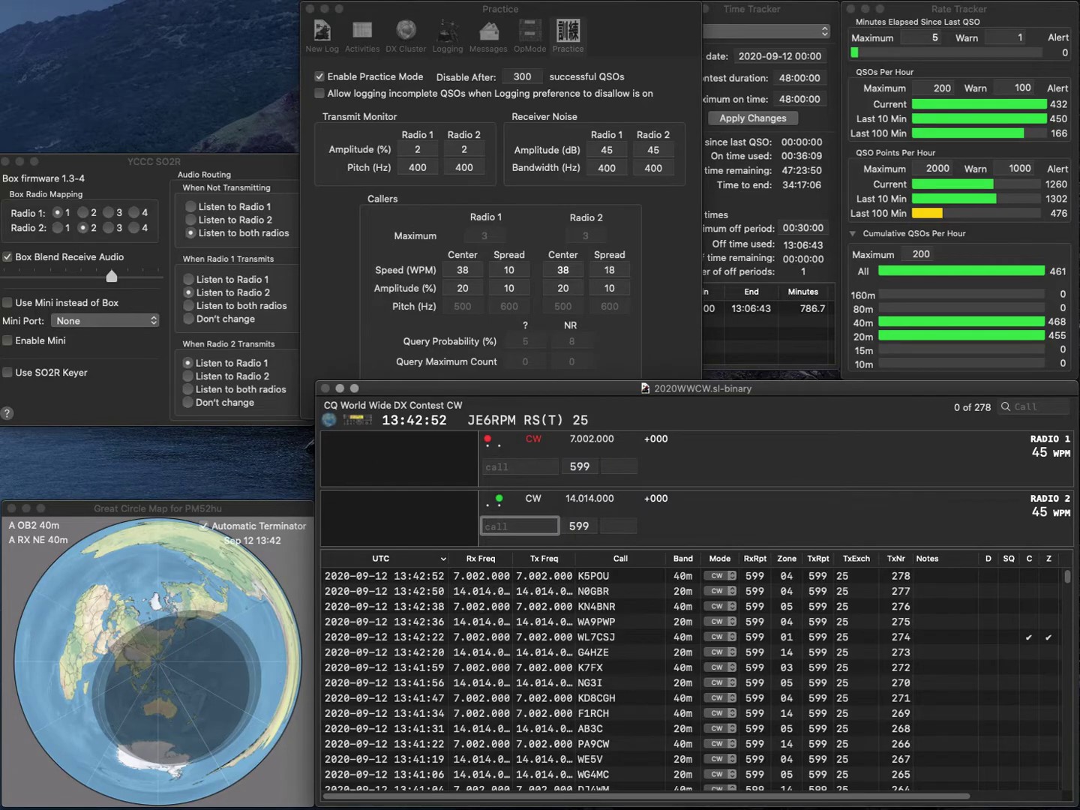
text(VE7WO)
key(Return)
text(1XV)
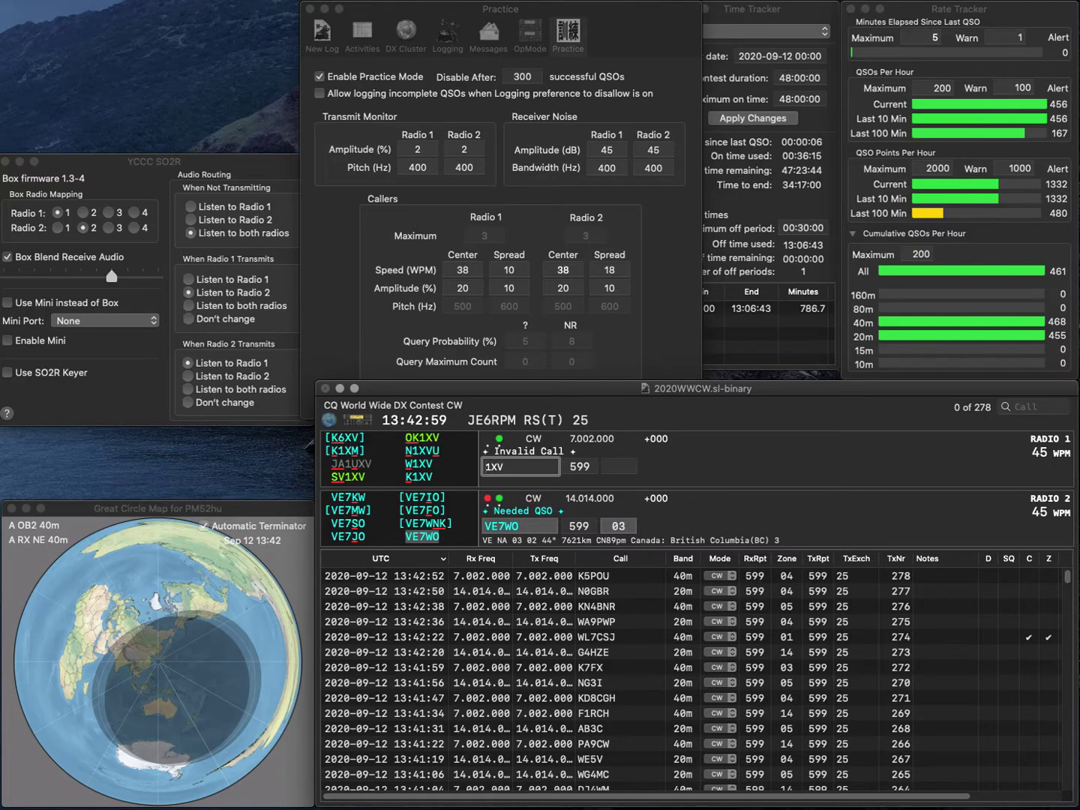
key(Return)
key(Return)
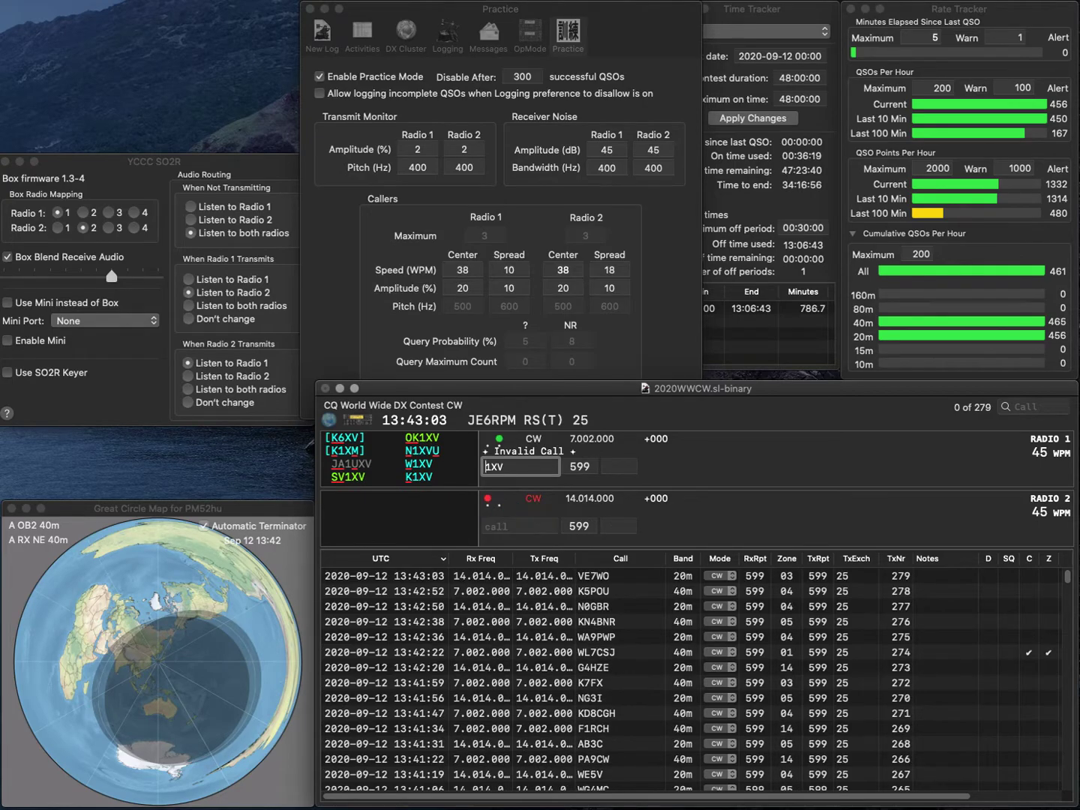
Complete the Radio 1 call as DF1BV, answer AD7ZQ on Radio 2, and log the DF1BV contact.
text(DF)
key(Delete)
text(BV)
key(BackSpace)
key(Return)
text(ZQAD7)
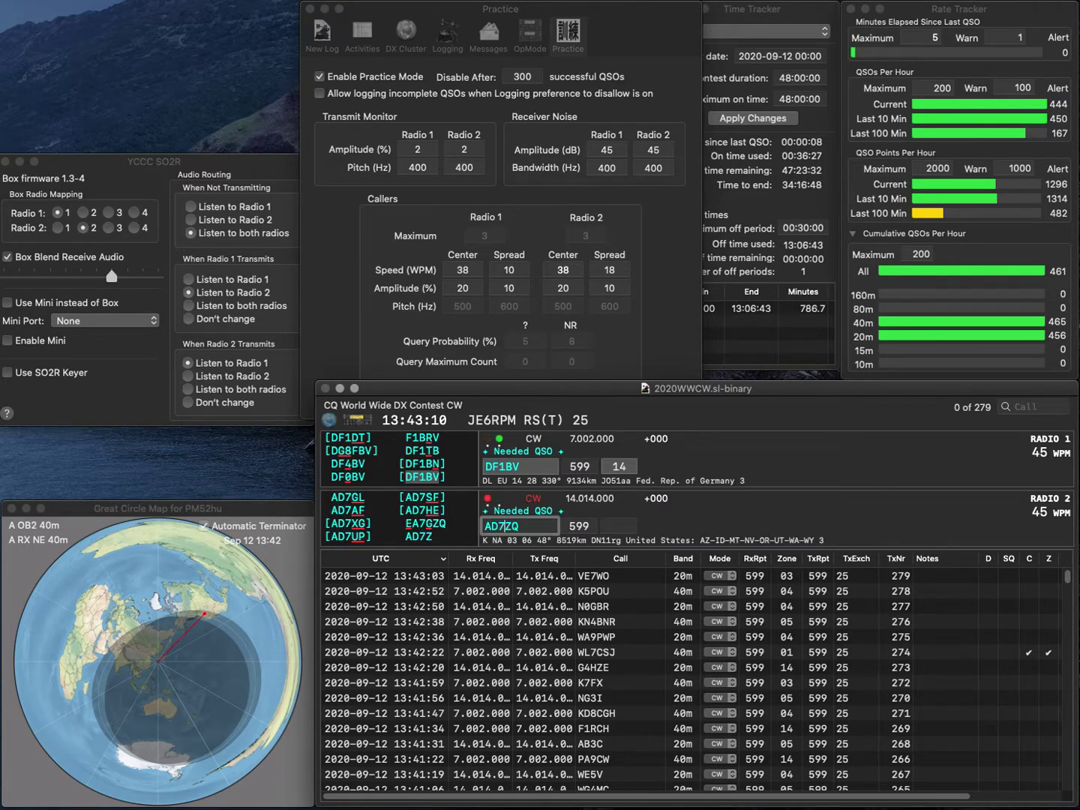
key(Return)
key(Return)
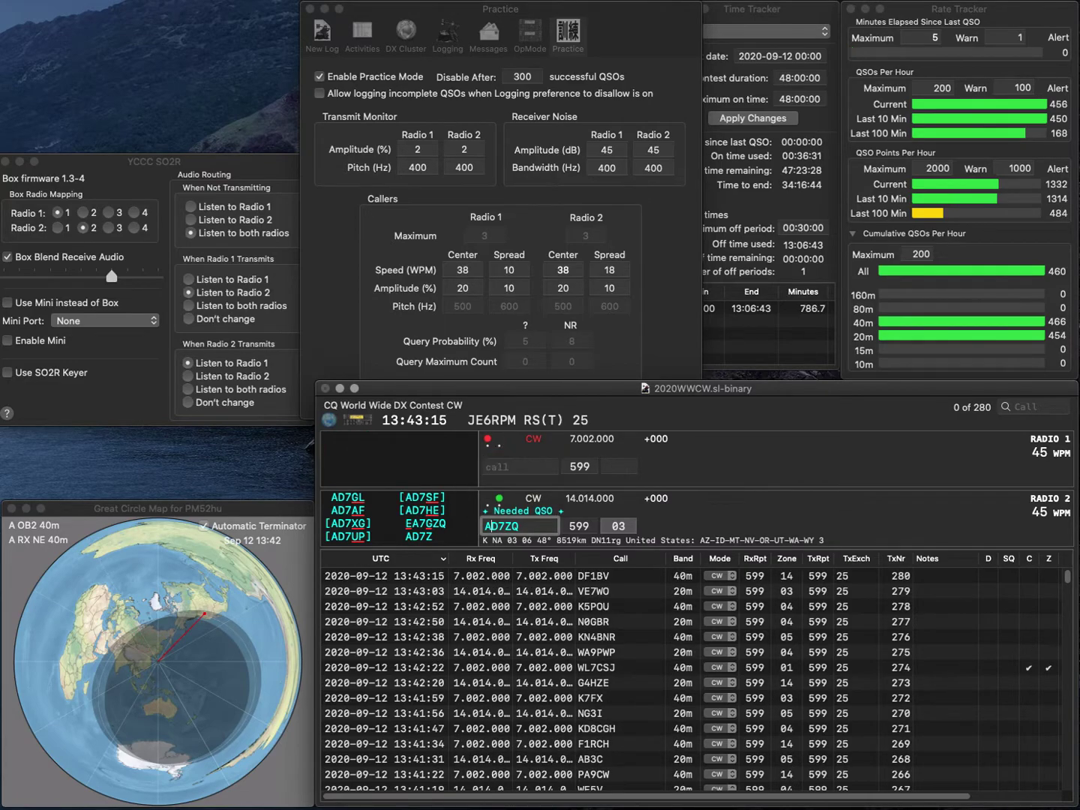
key(Left)
key(Left)
key(Left)
key(BackSpace)
text(B1)
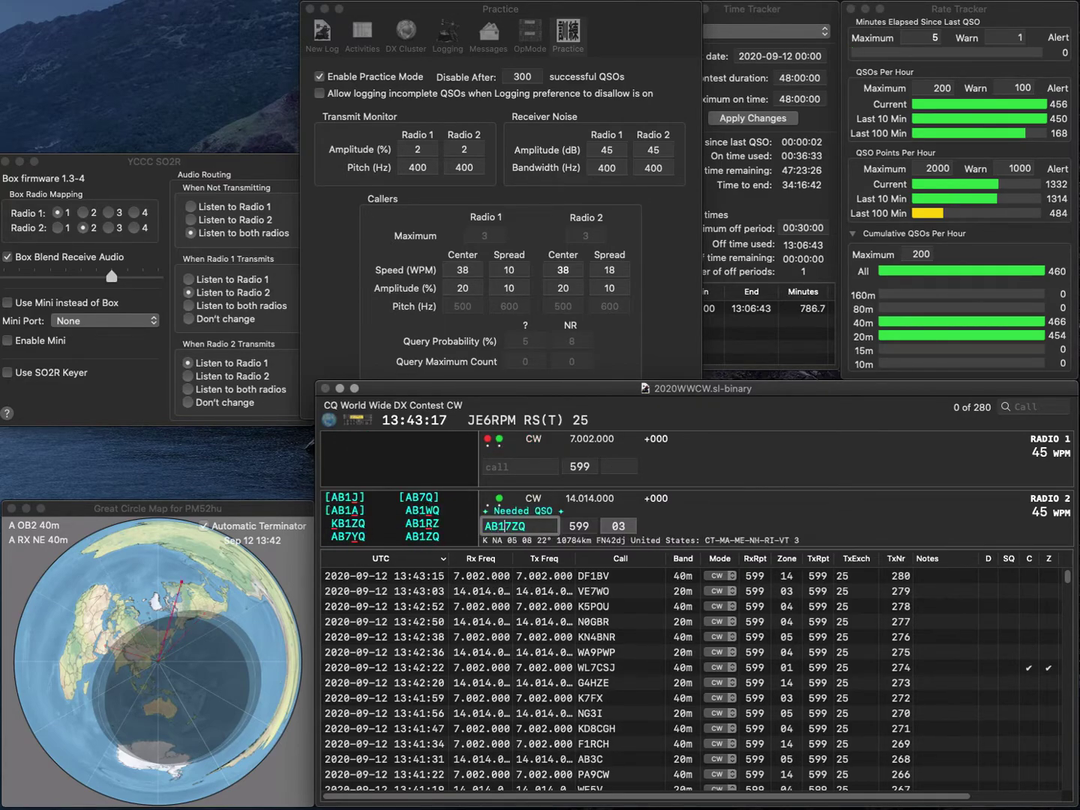
key(Delete)
text(SP)
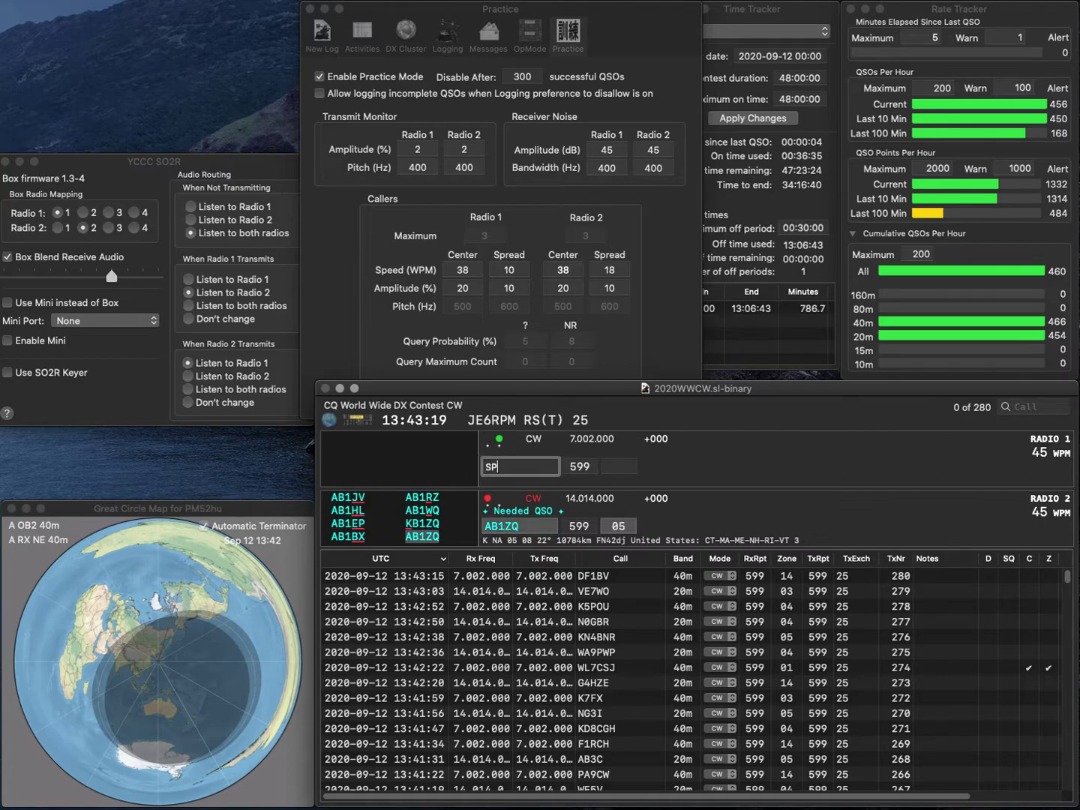
text(9DUX)
key(Return)
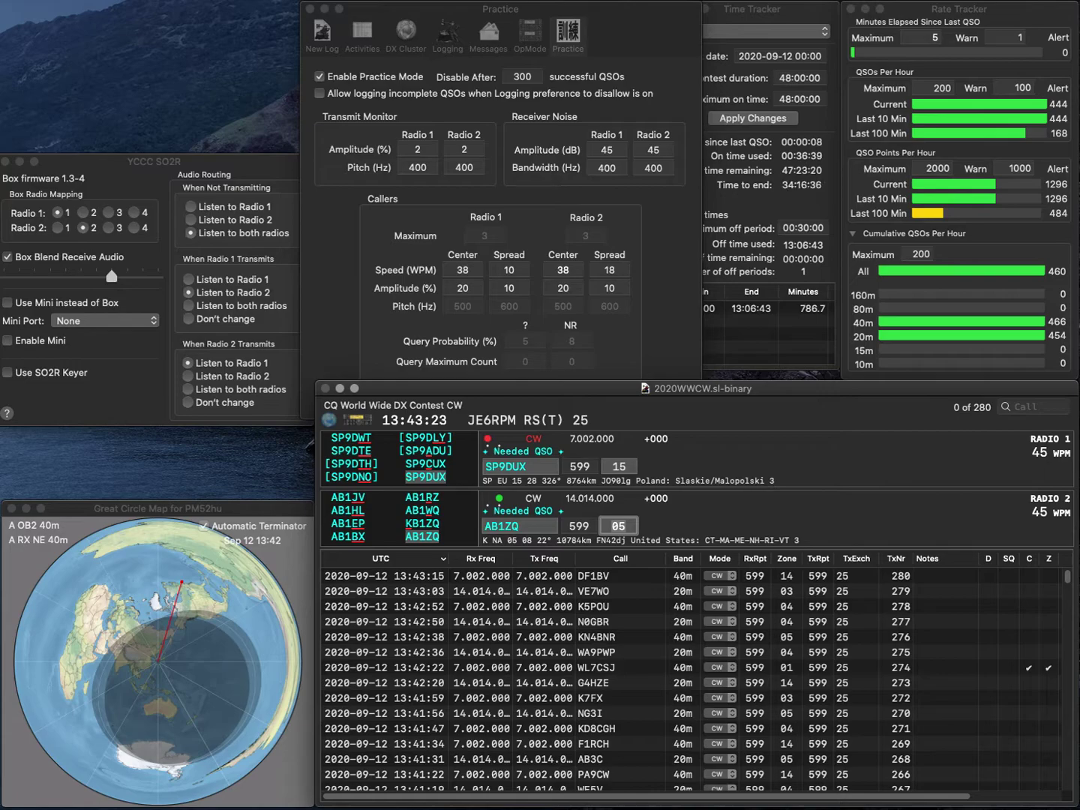
key(Return)
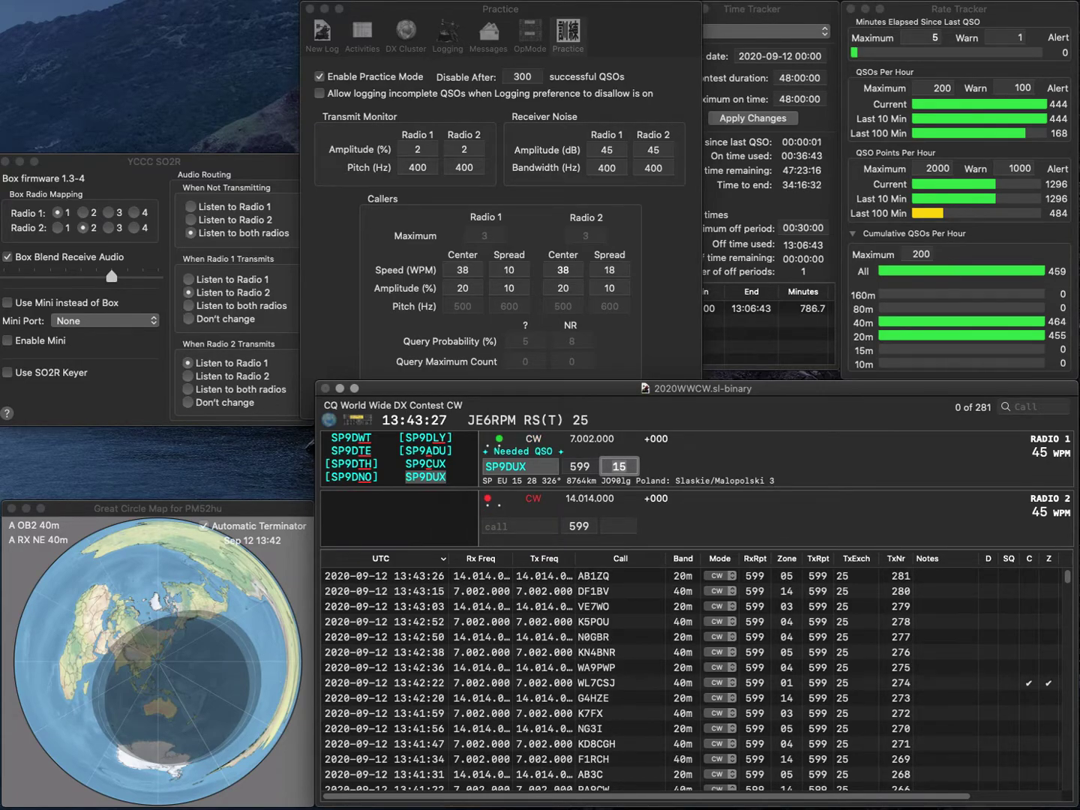
key(Return)
text(ON6ZV)
key(Return)
text(KA2YRA)
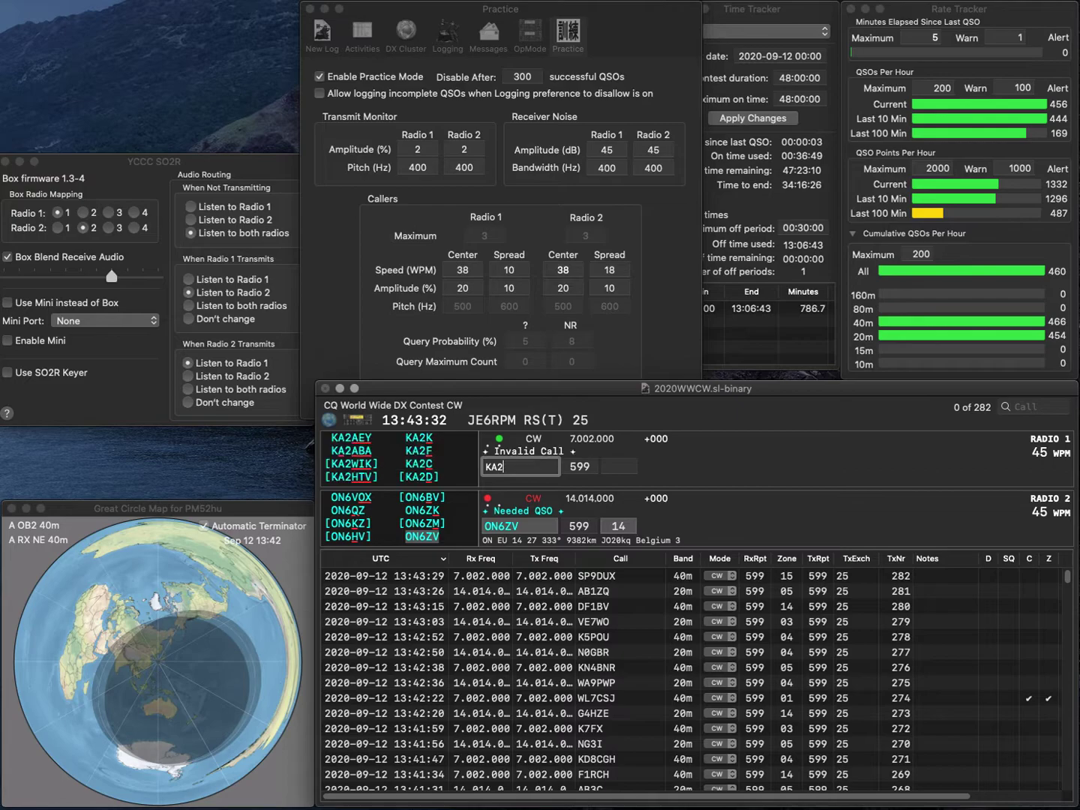
key(Return)
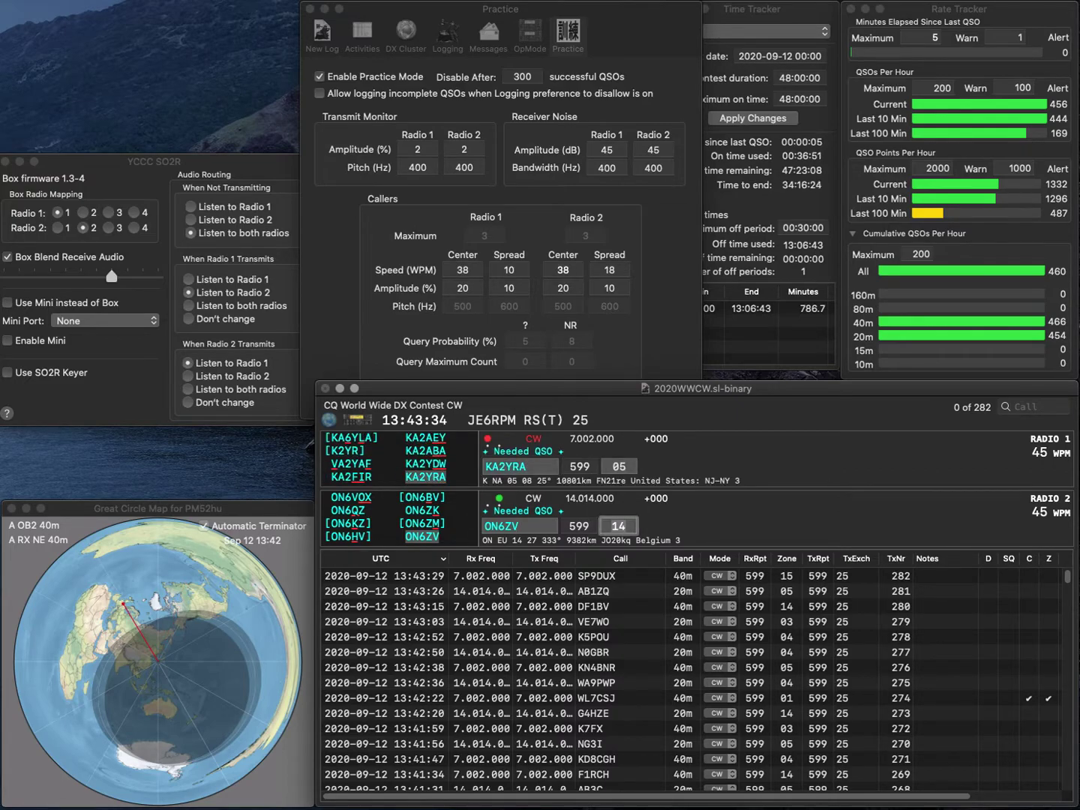
key(Return)
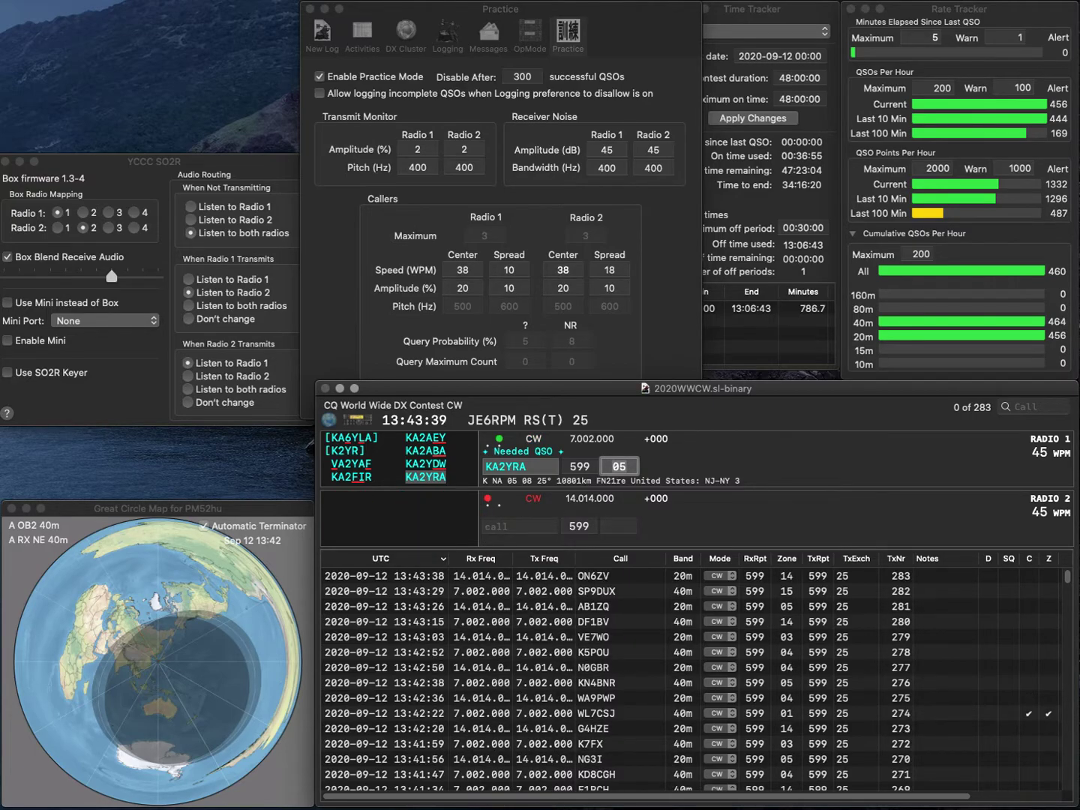
key(Return)
text(EE1E)
key(Return)
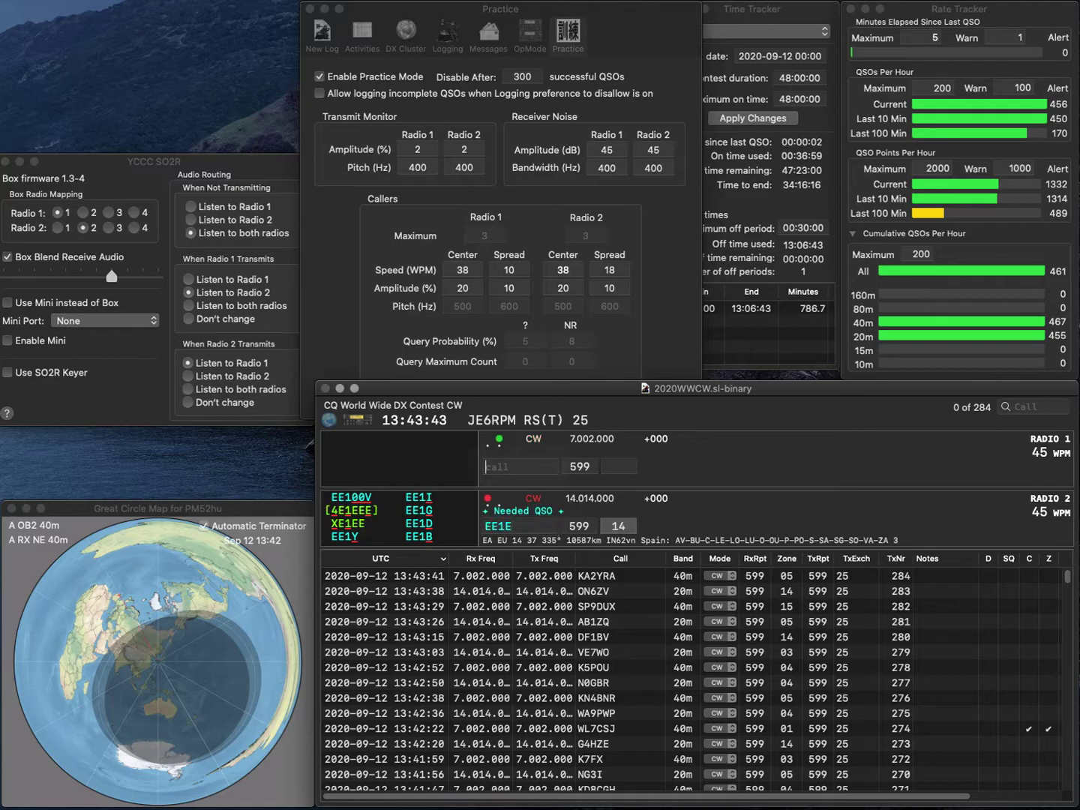
text(K8JLW)
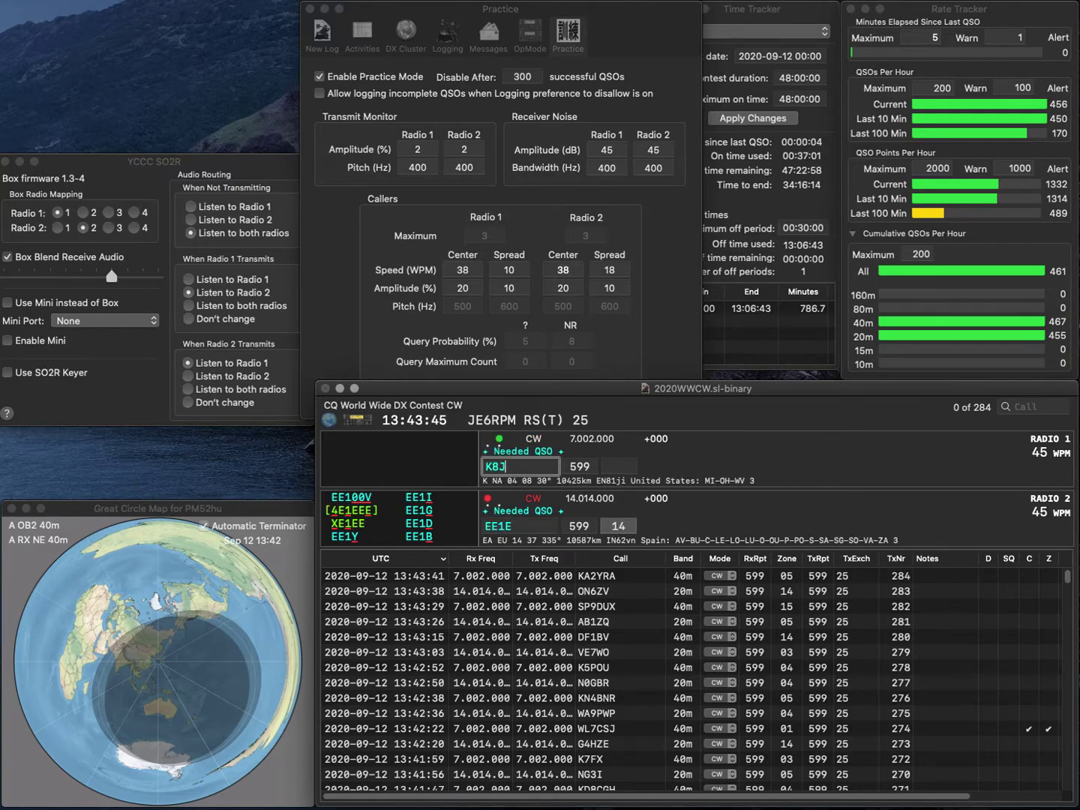
key(Return)
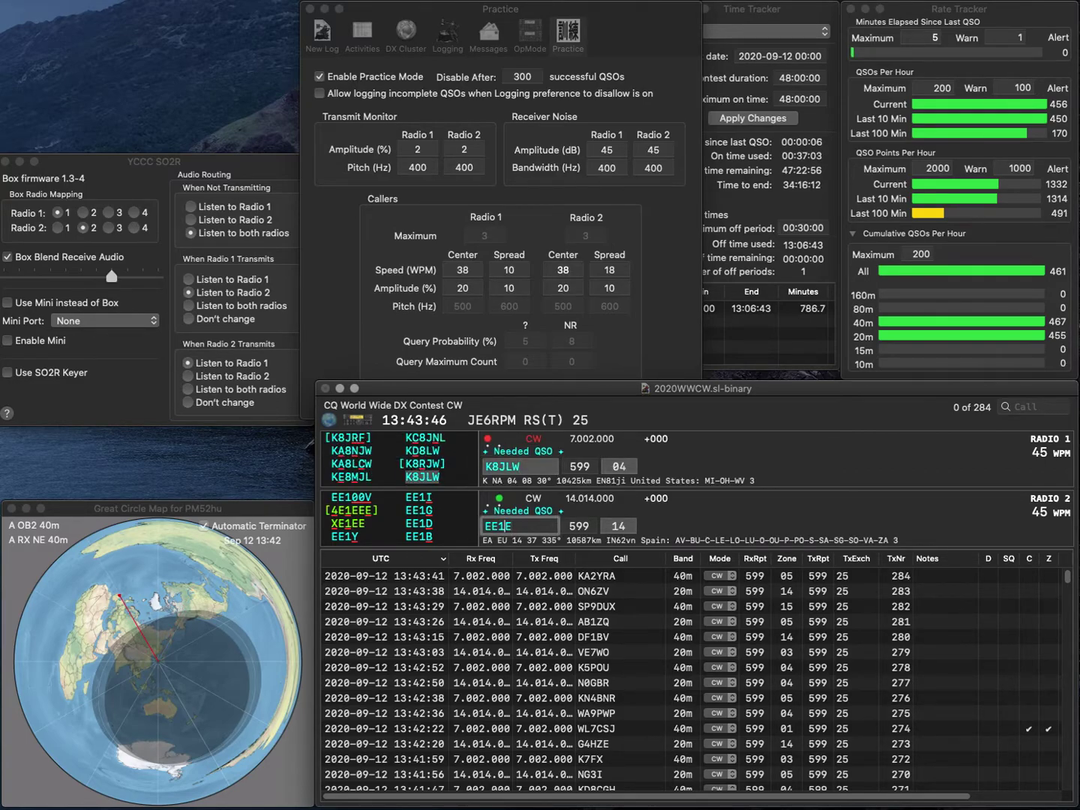
key(BackSpace)
text(2)
key(Return)
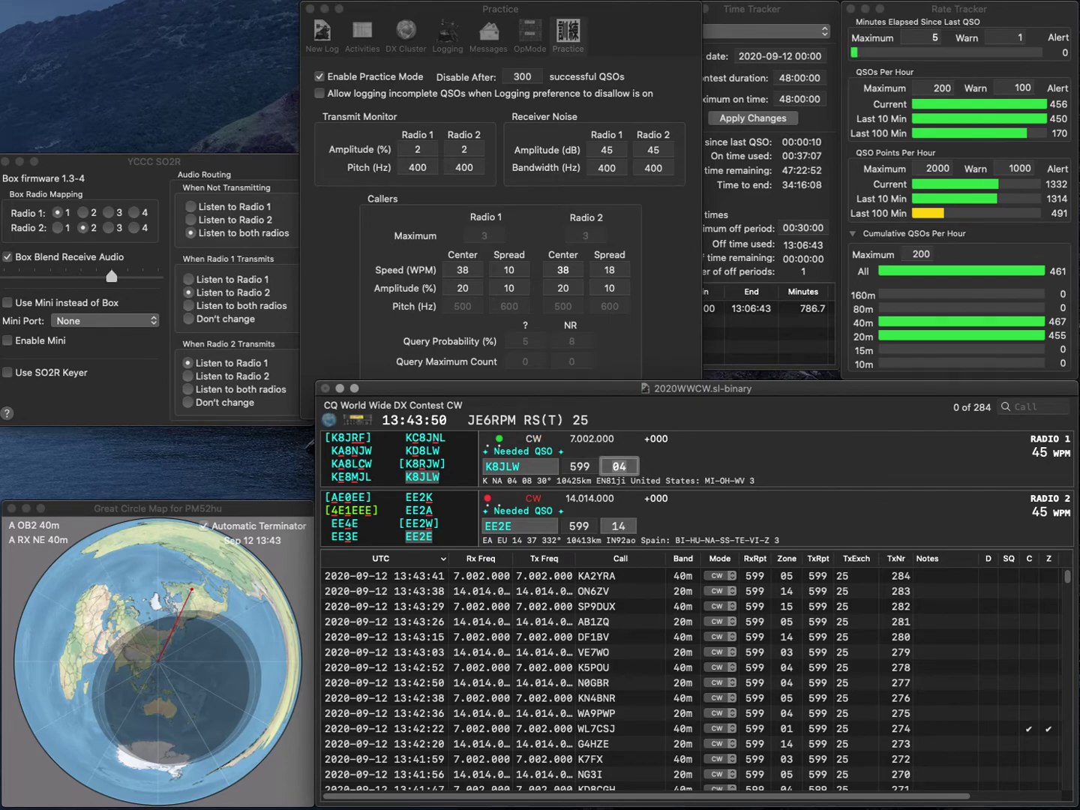
key(Return)
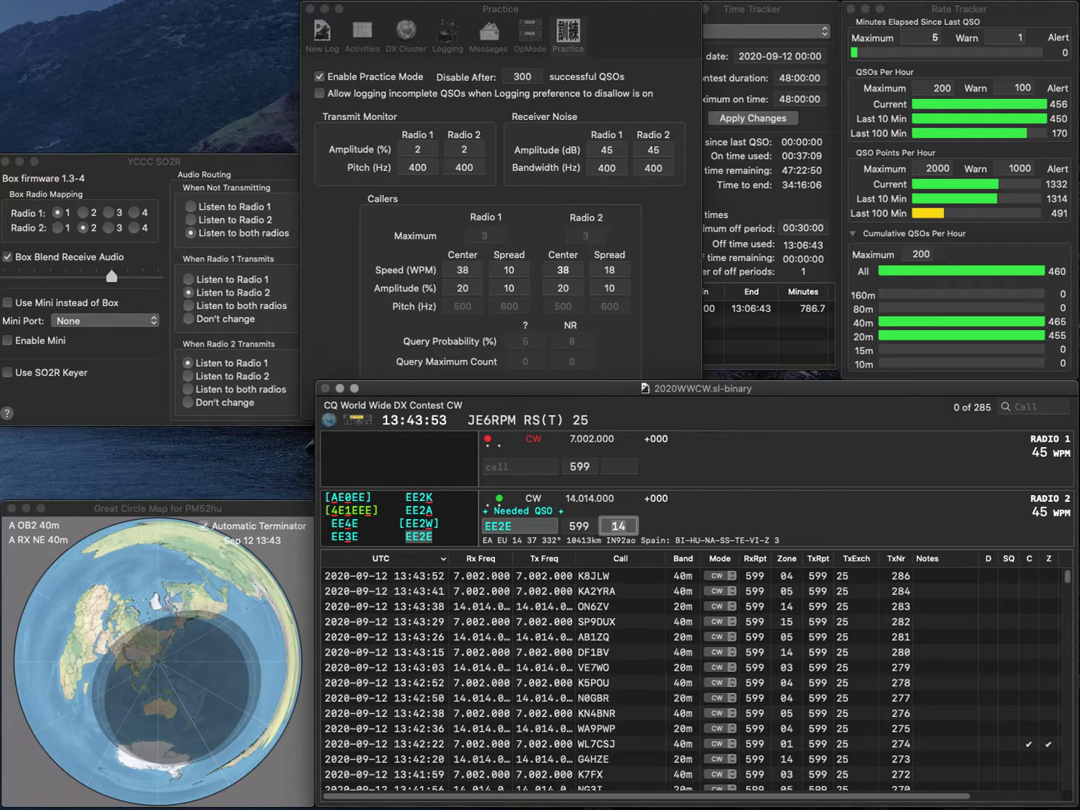
key(Return)
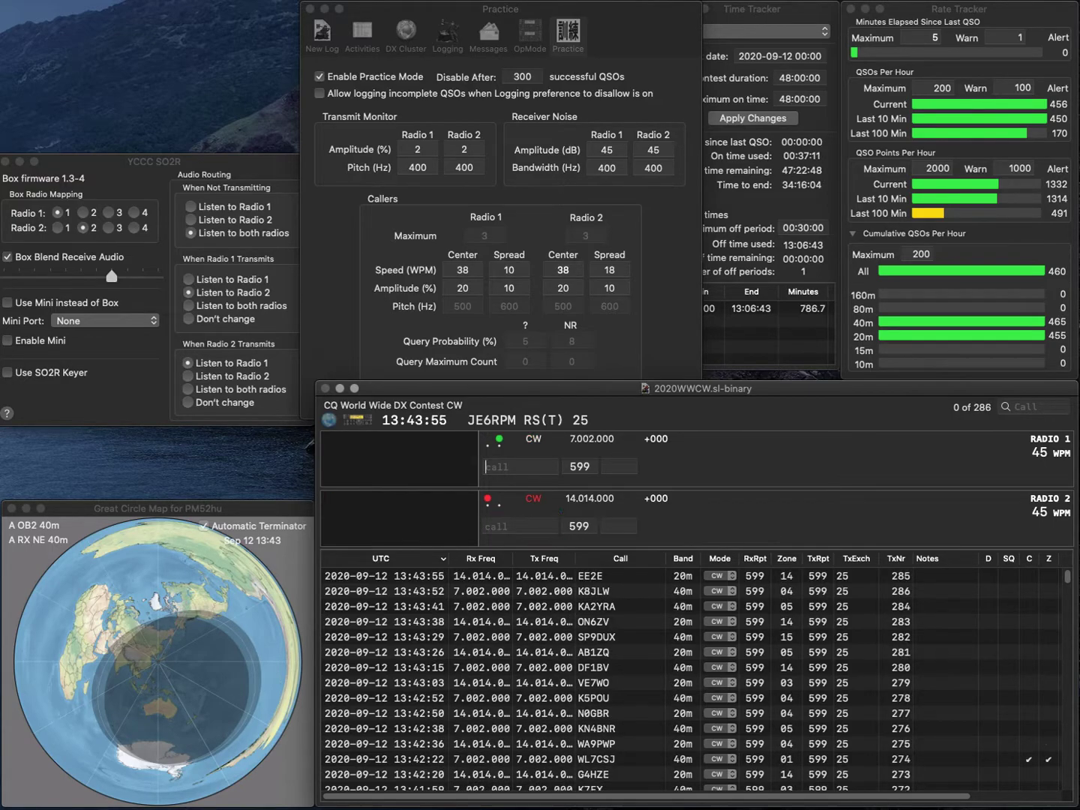
text(W5DXQ)
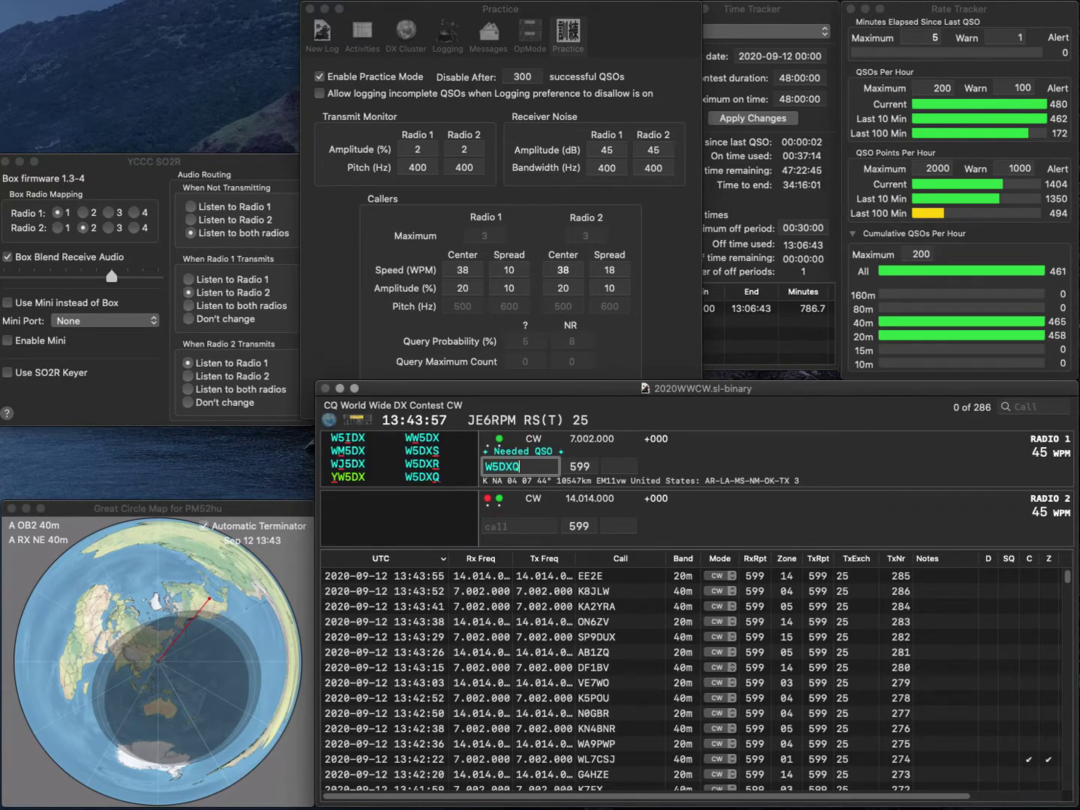
key(Return)
text(RK6HG)
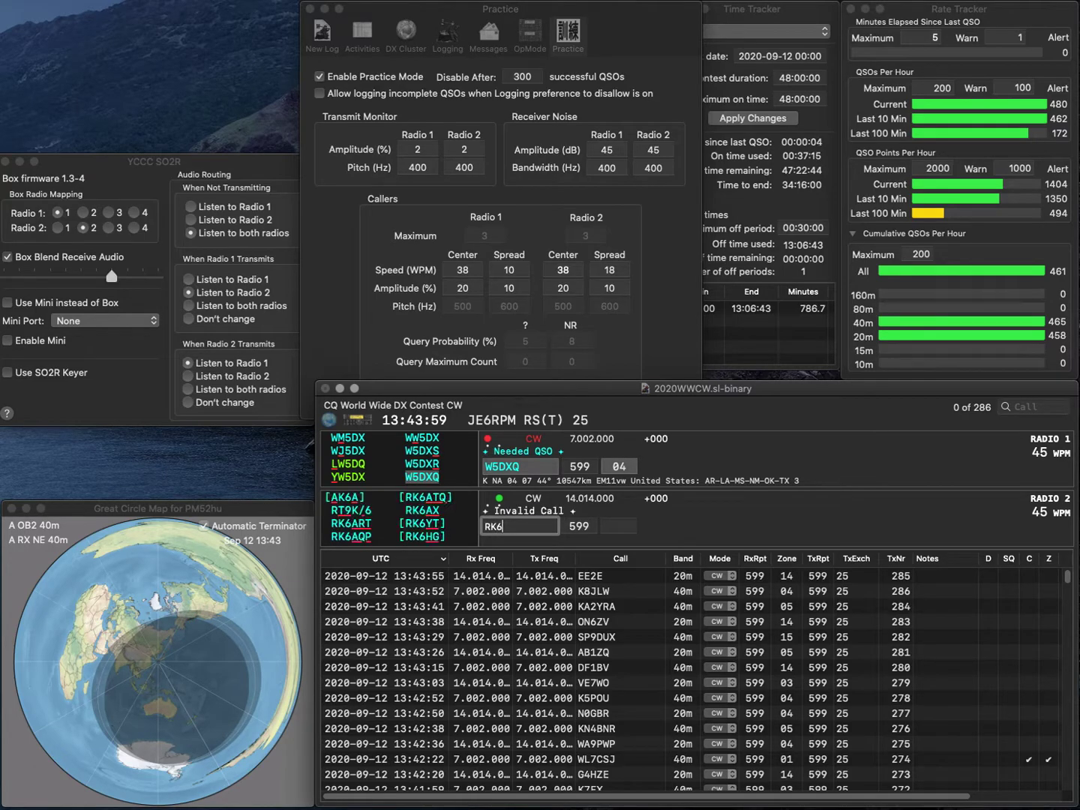
key(Return)
key(Tab)
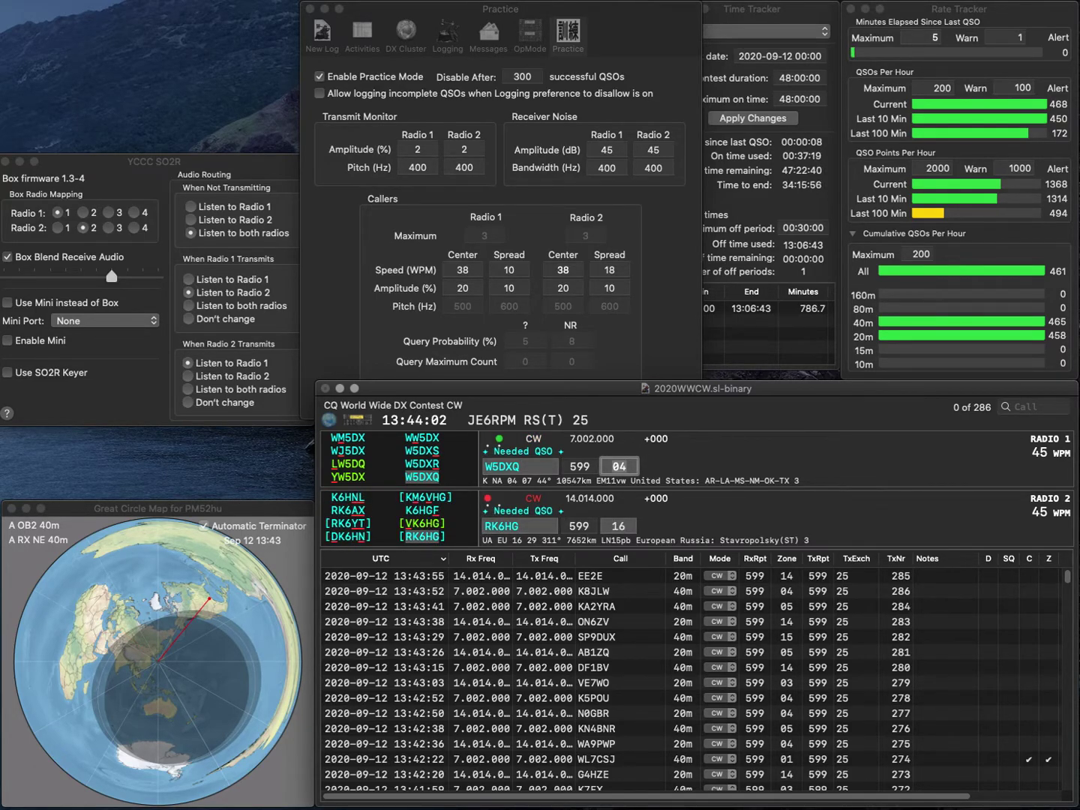
key(Return)
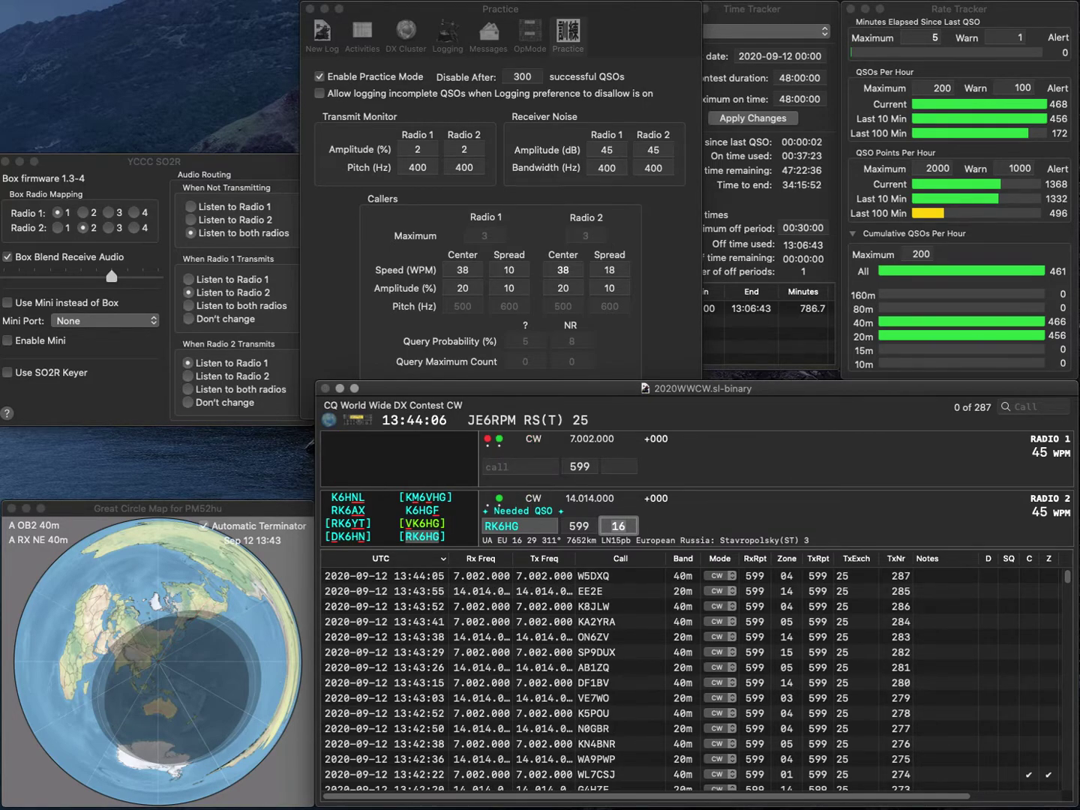
key(Return)
text(AB)
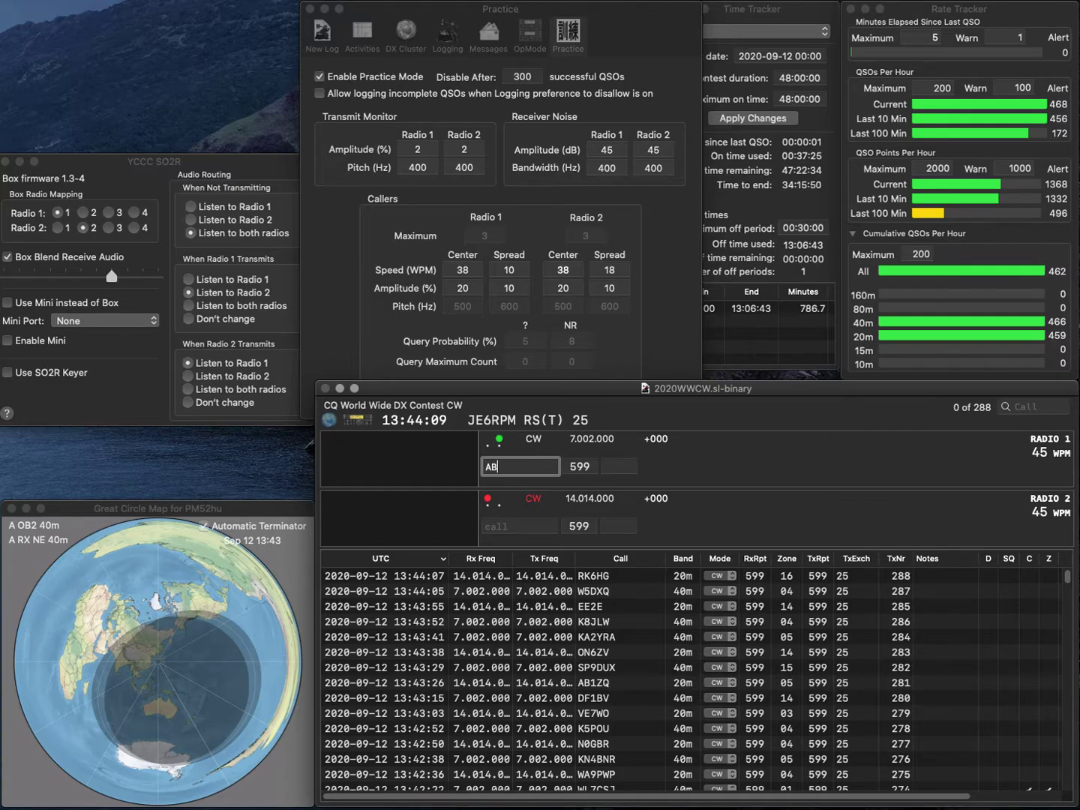
text(0P)
key(Return)
text(PY2EL)
key(Return)
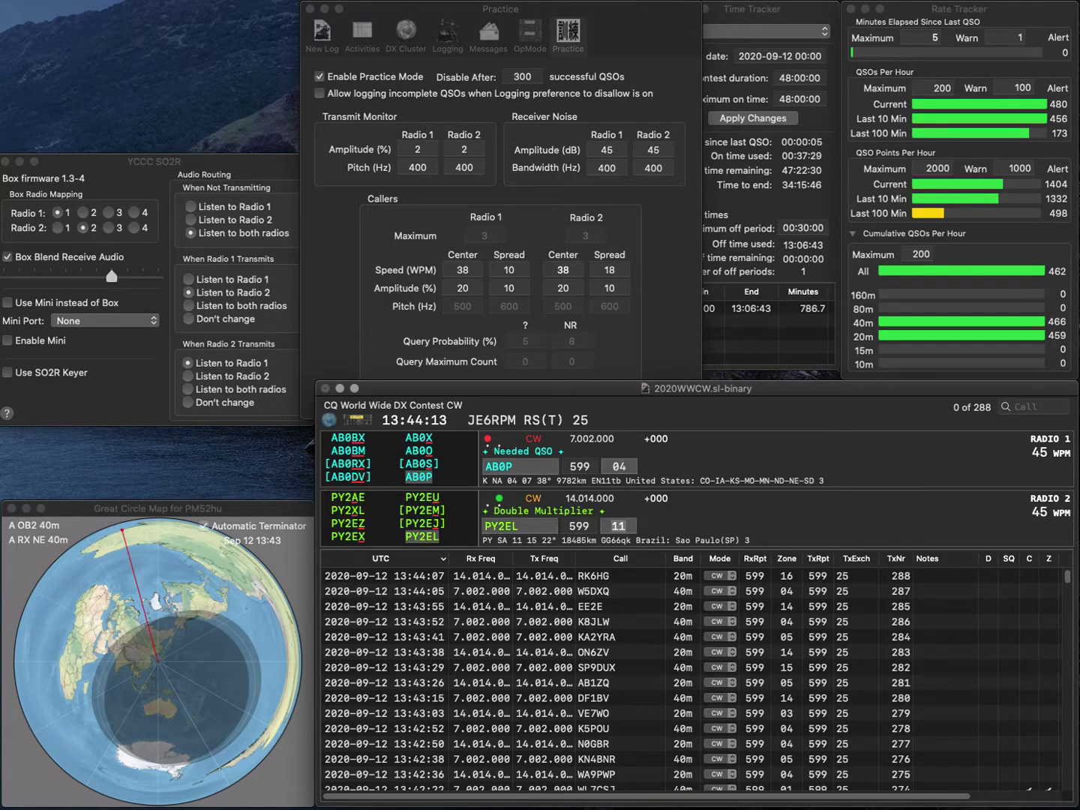
key(Return)
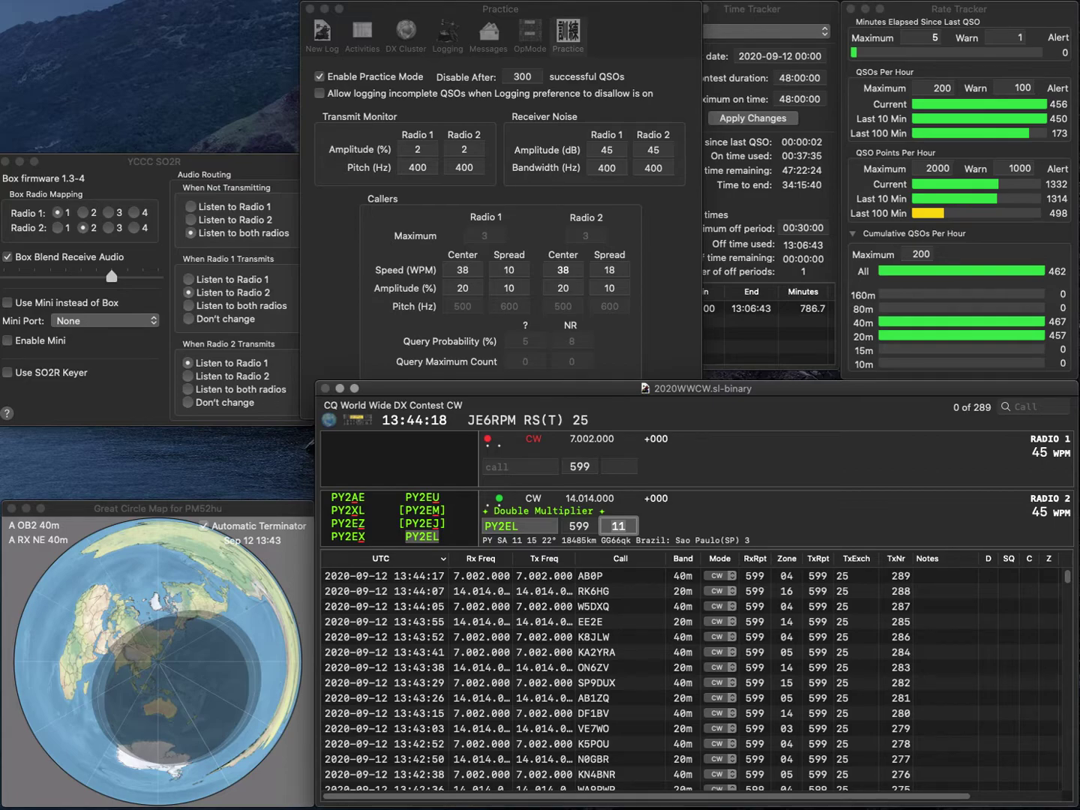
key(Return)
text(TR)
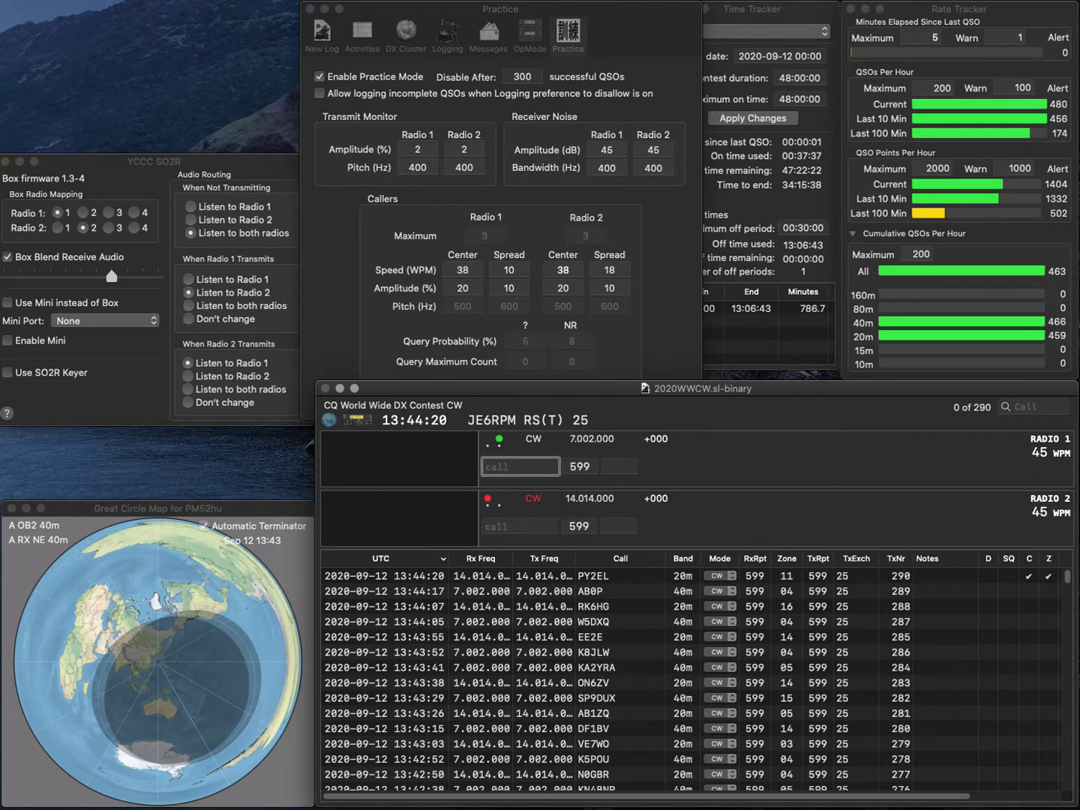
text(K)
key(Return)
text(VE6/KE5JA)
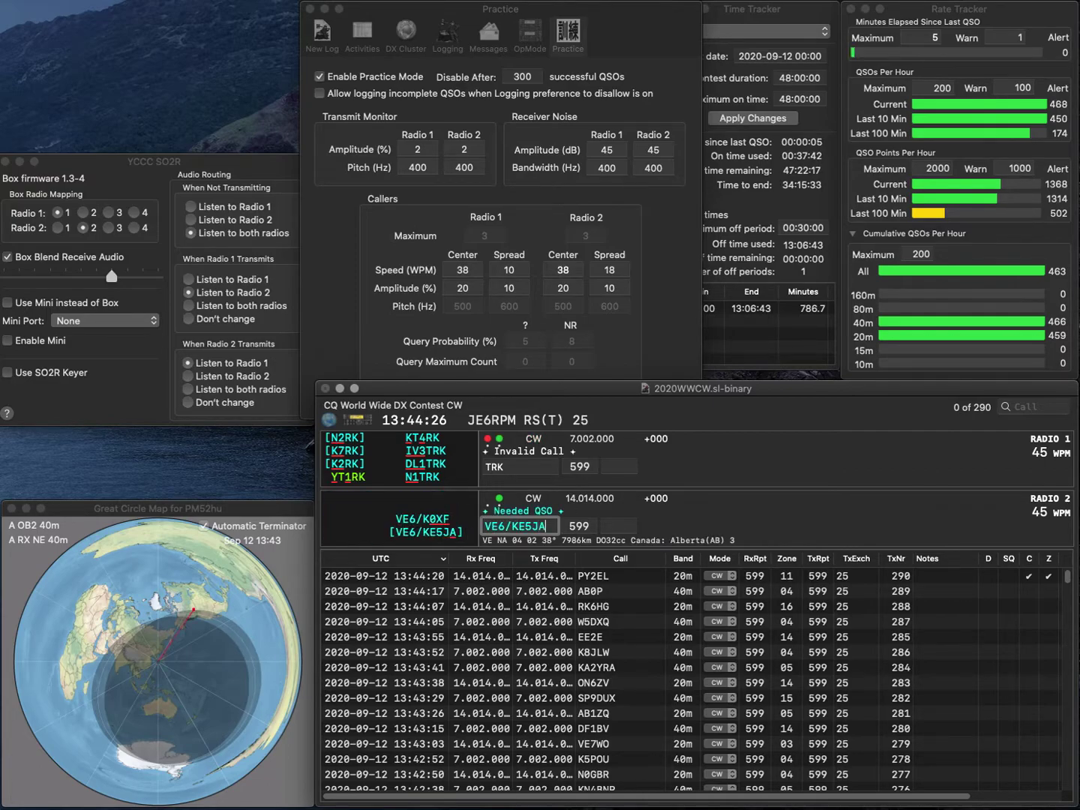
key(Return)
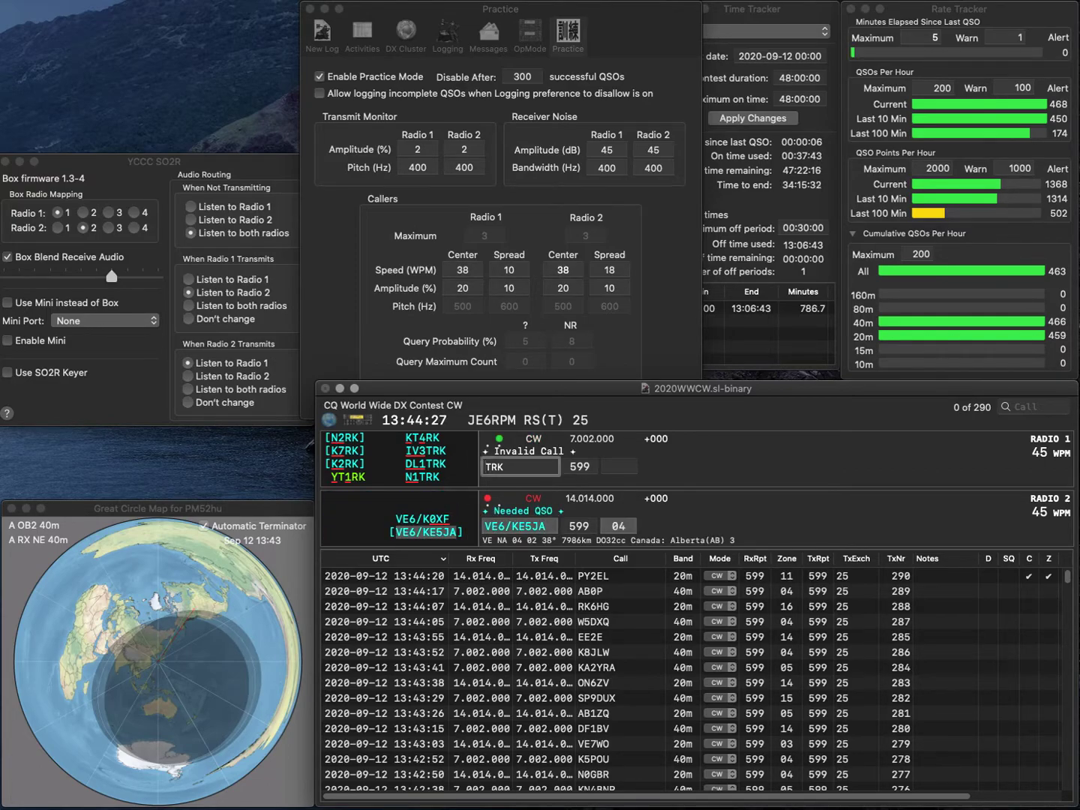
text(N1)
key(Return)
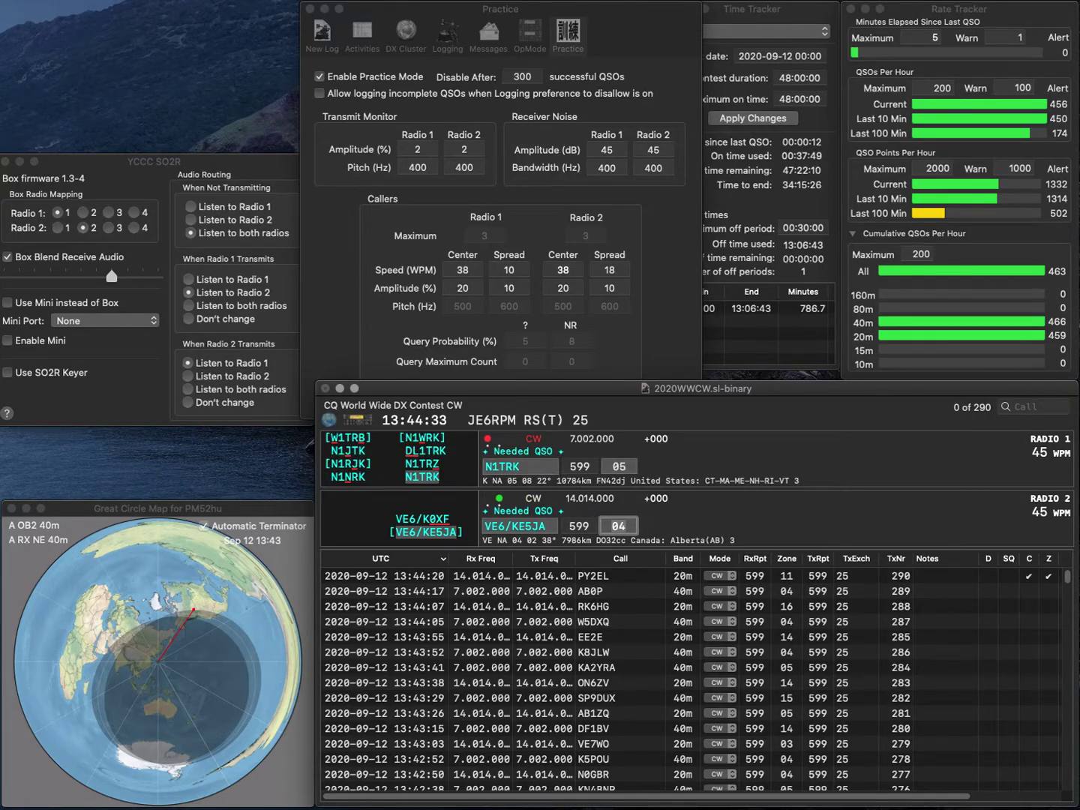
key(Return)
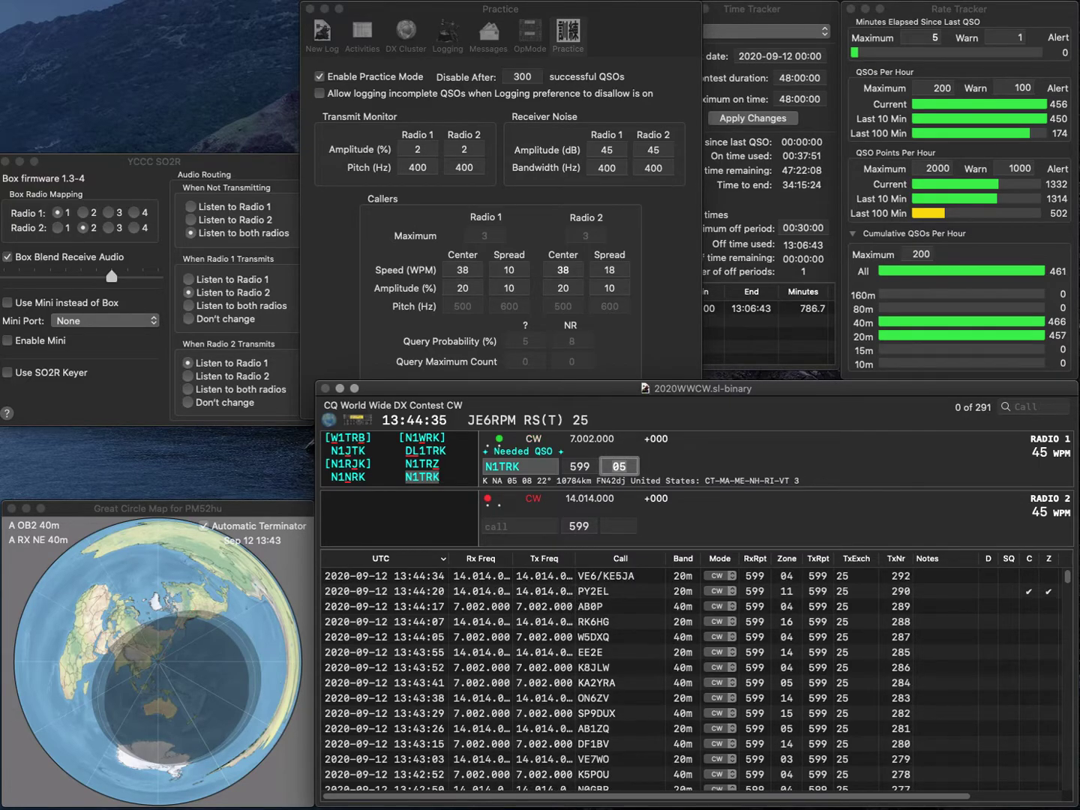
key(Return)
text(DH8WE)
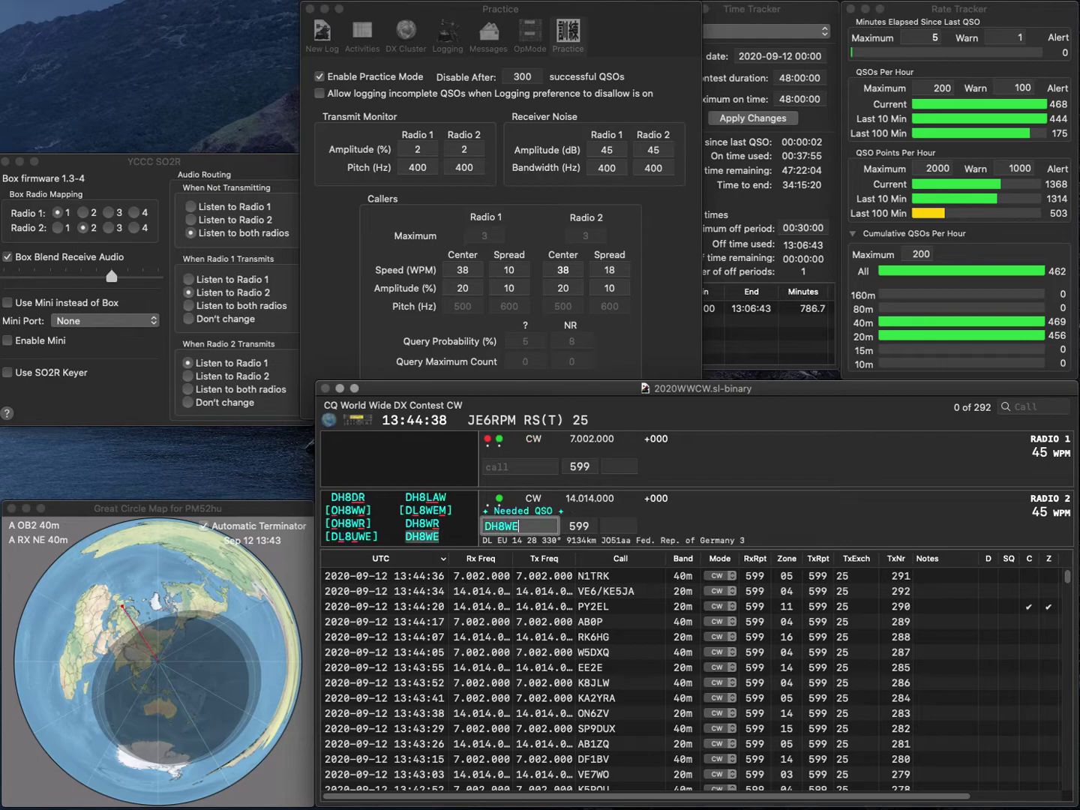
key(Return)
text(LU3DK)
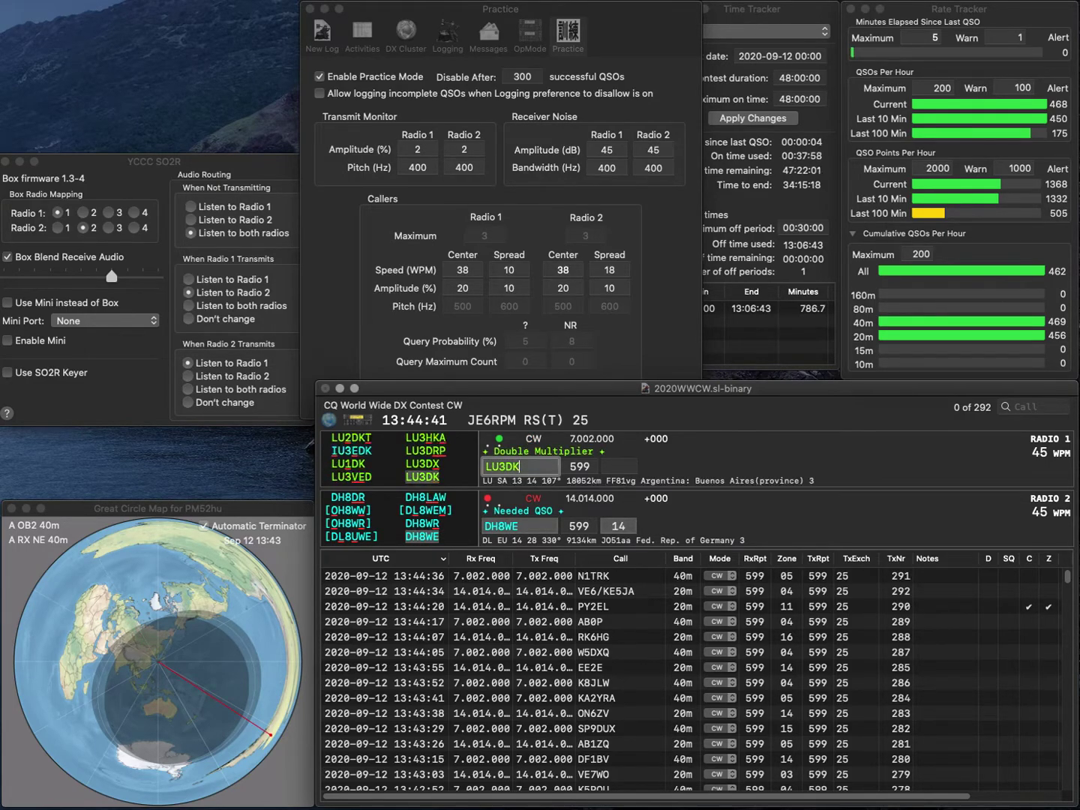
key(Return)
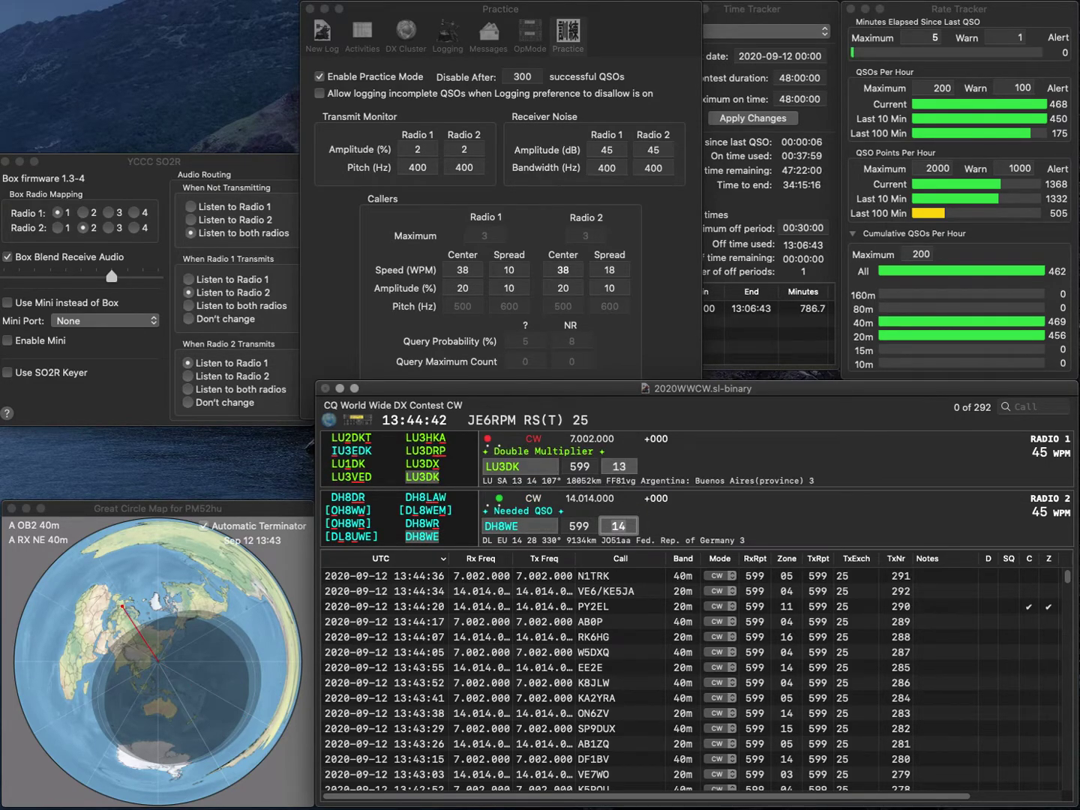
key(Return)
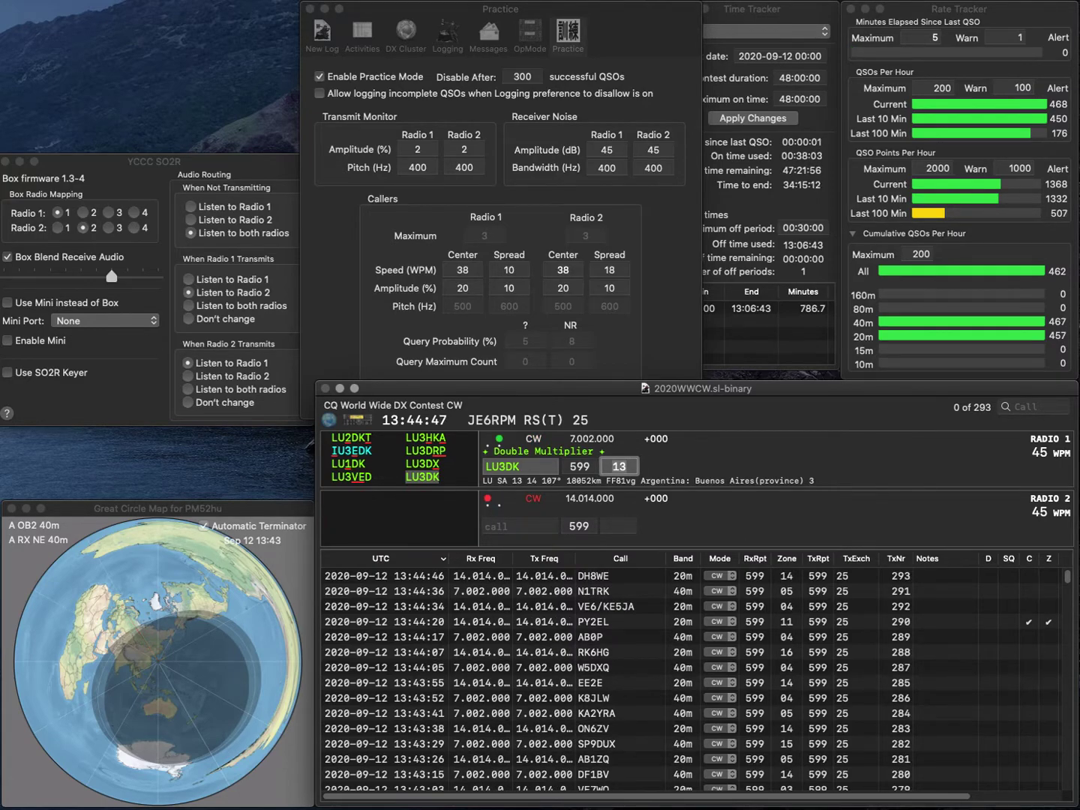
key(Return)
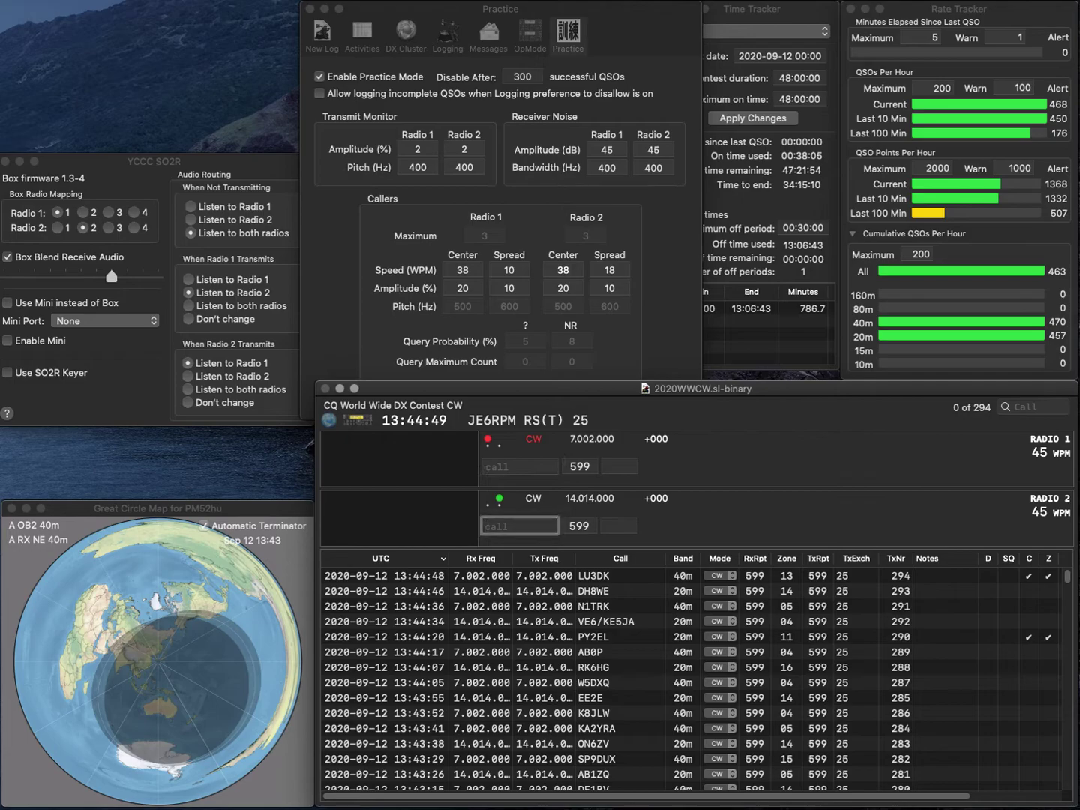
text(AL6OZ)
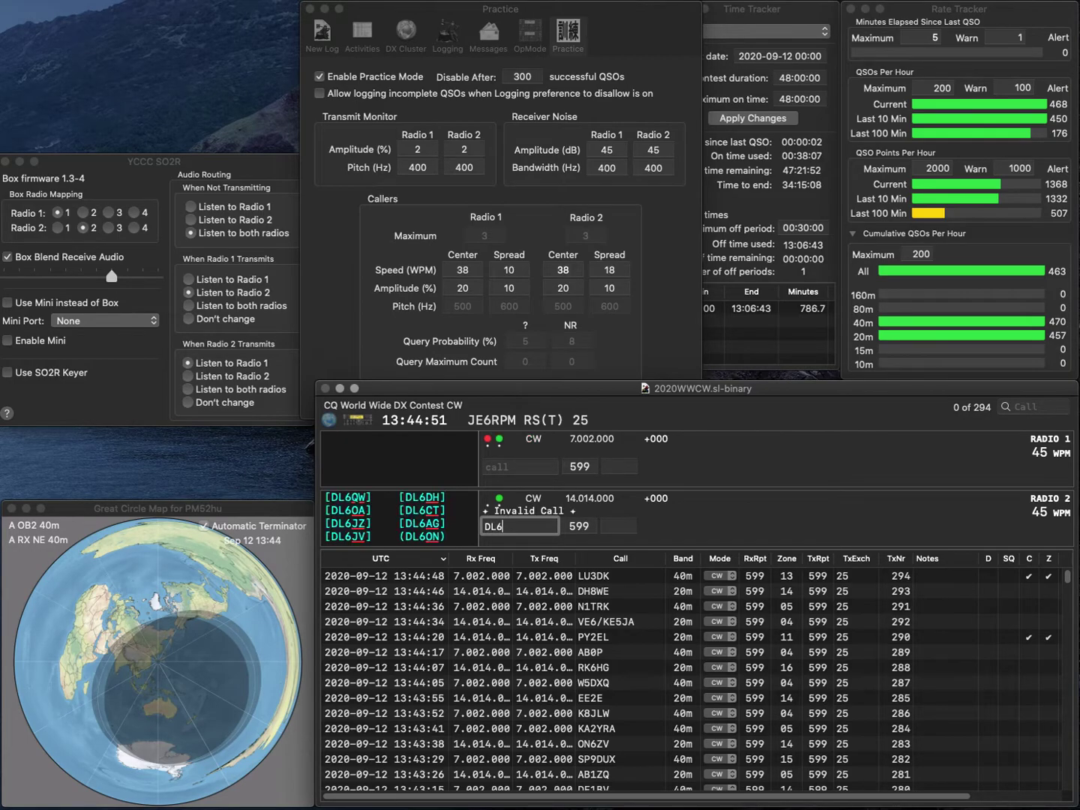
key(Return)
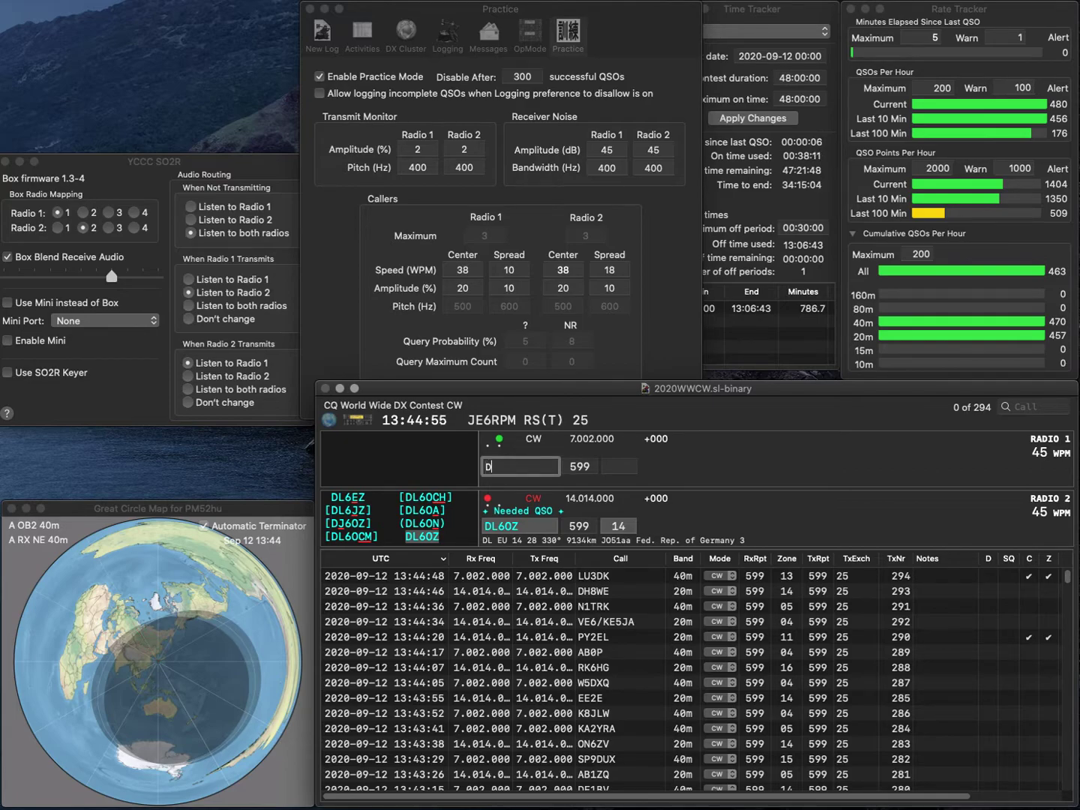
text(M)
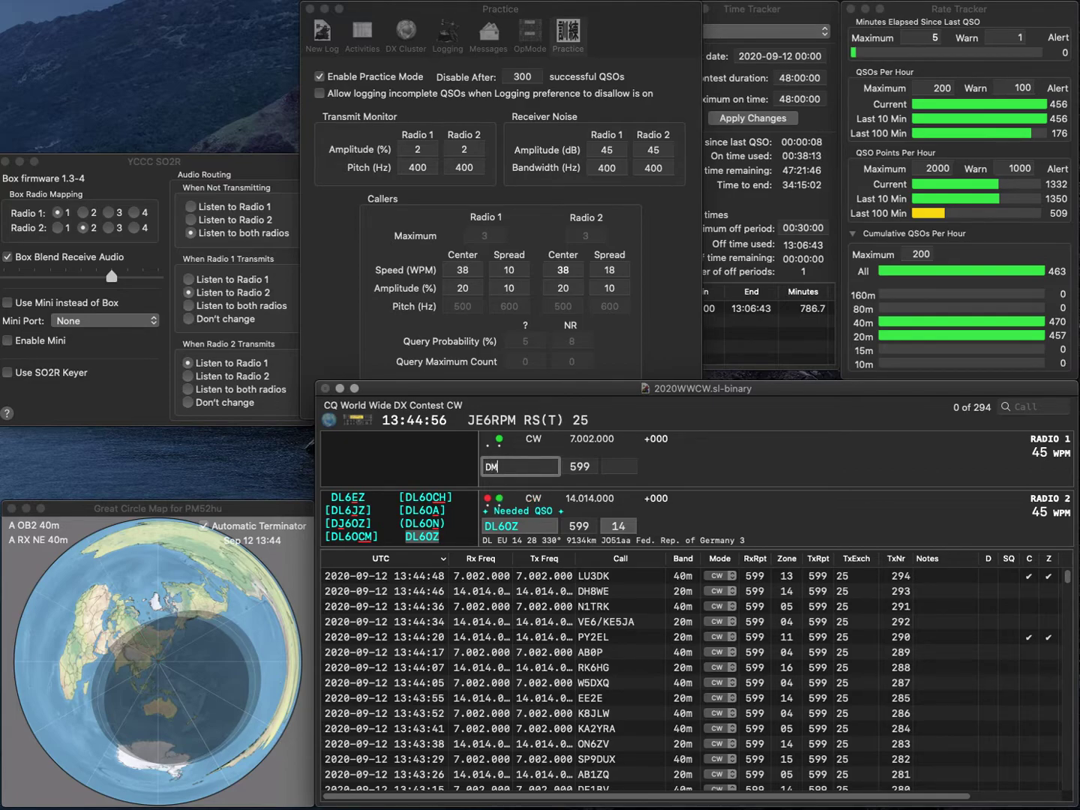
text(L)
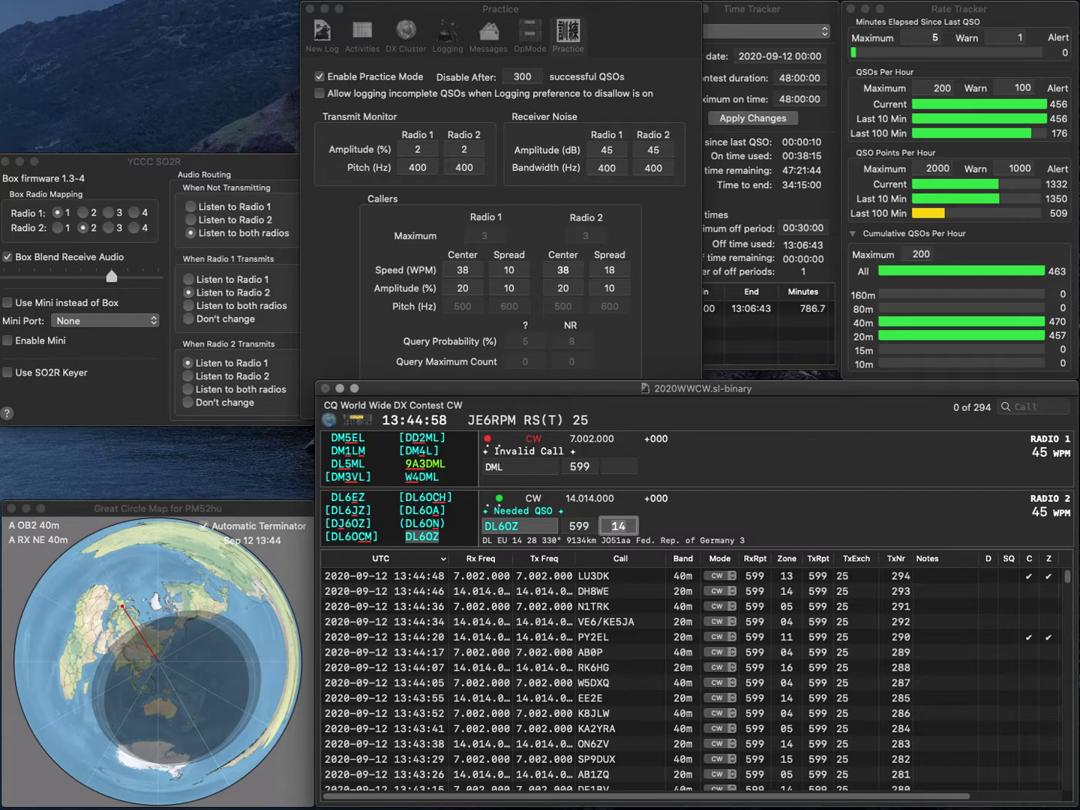
key(Return)
key(Escape)
text(DL0MFL)
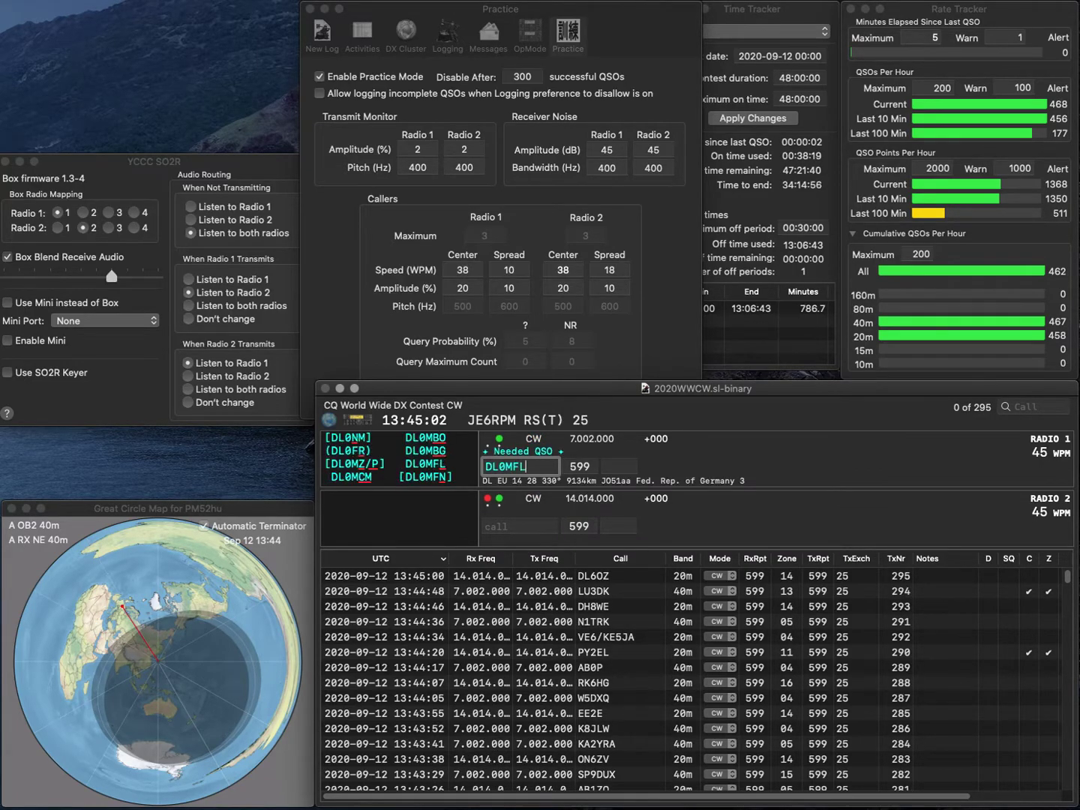
key(Return)
text(AI2I)
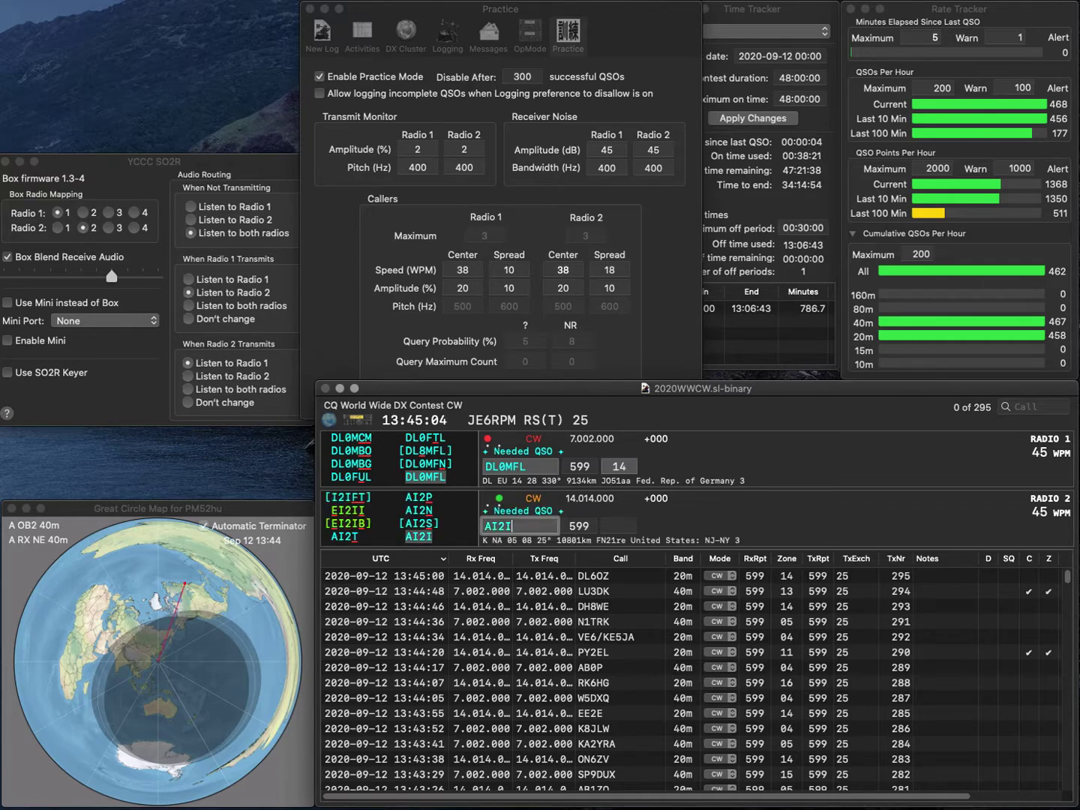
key(Return)
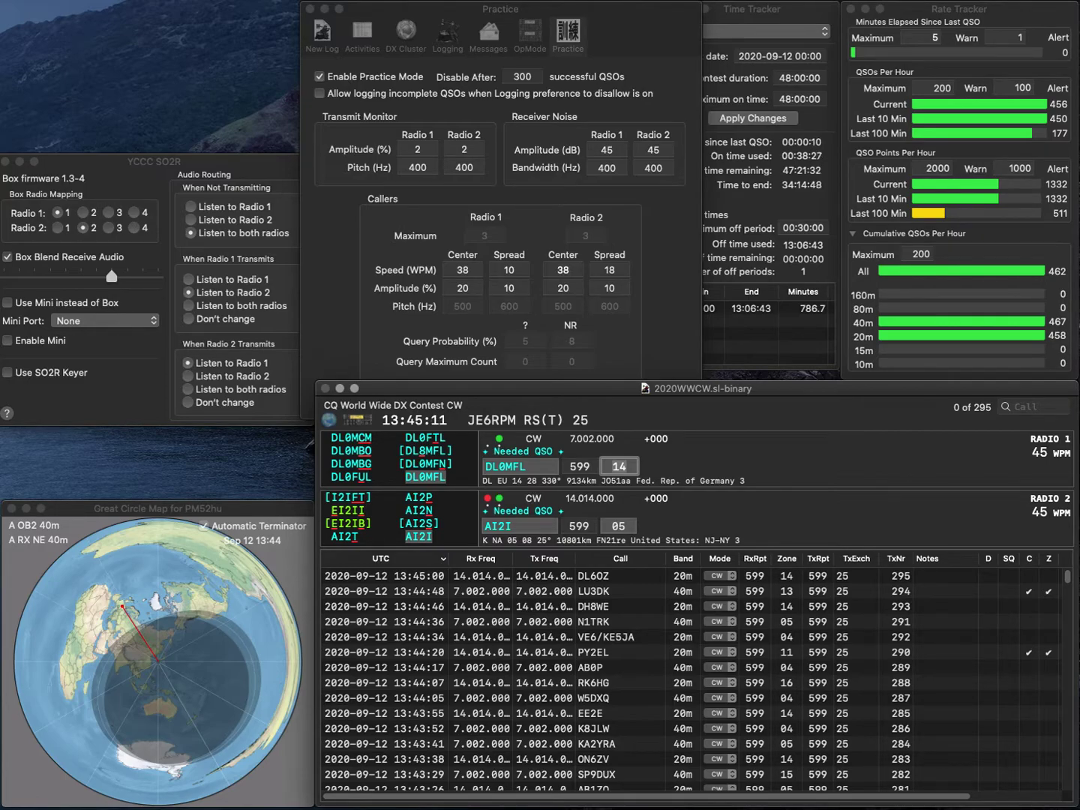
key(Down)
key(Return)
key(Return)
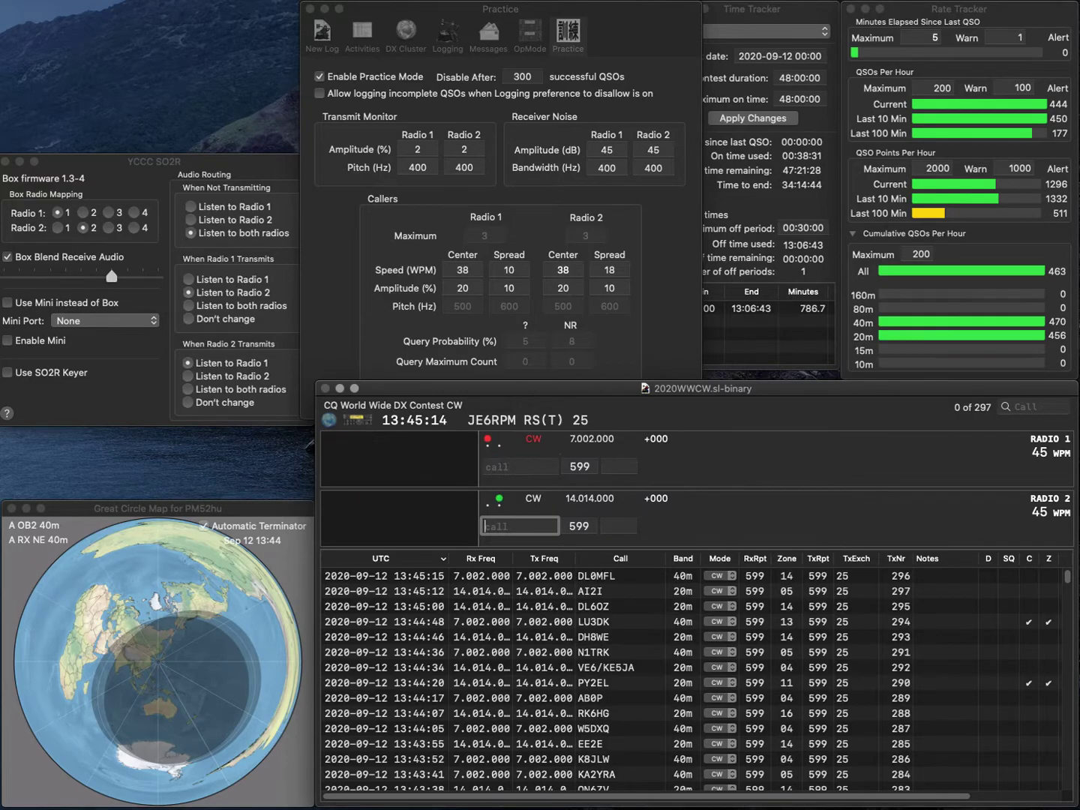
text(TM5A)
key(Return)
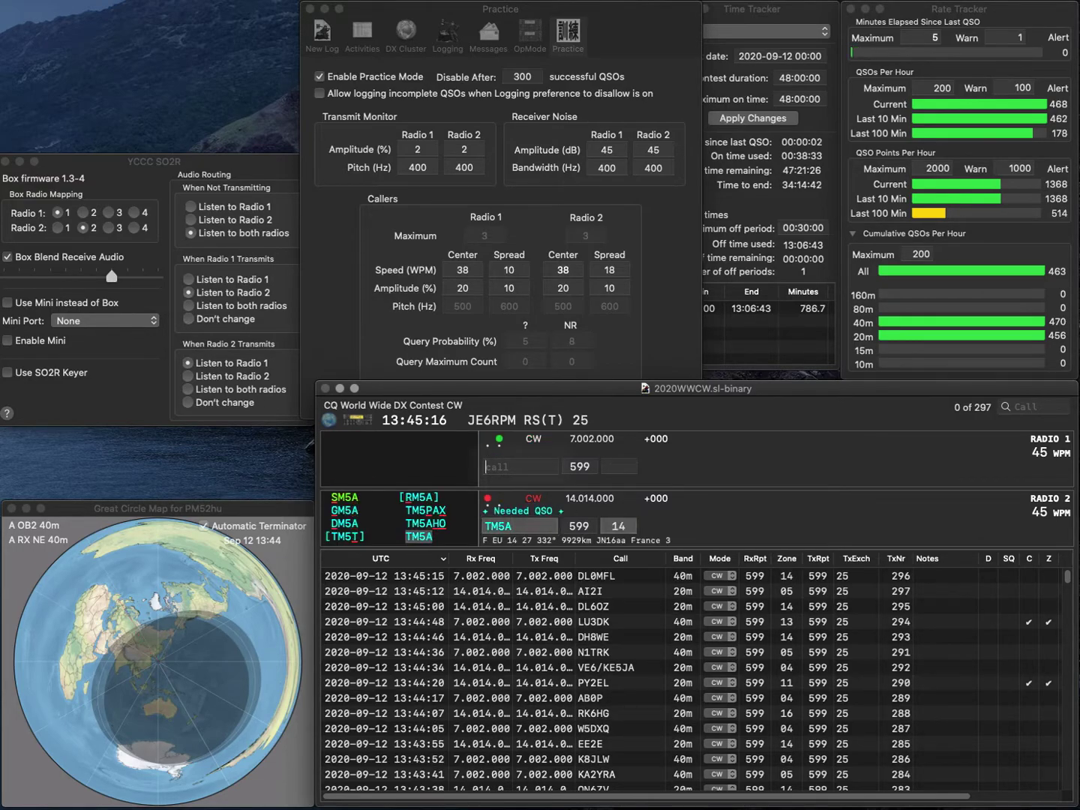
text(SP)
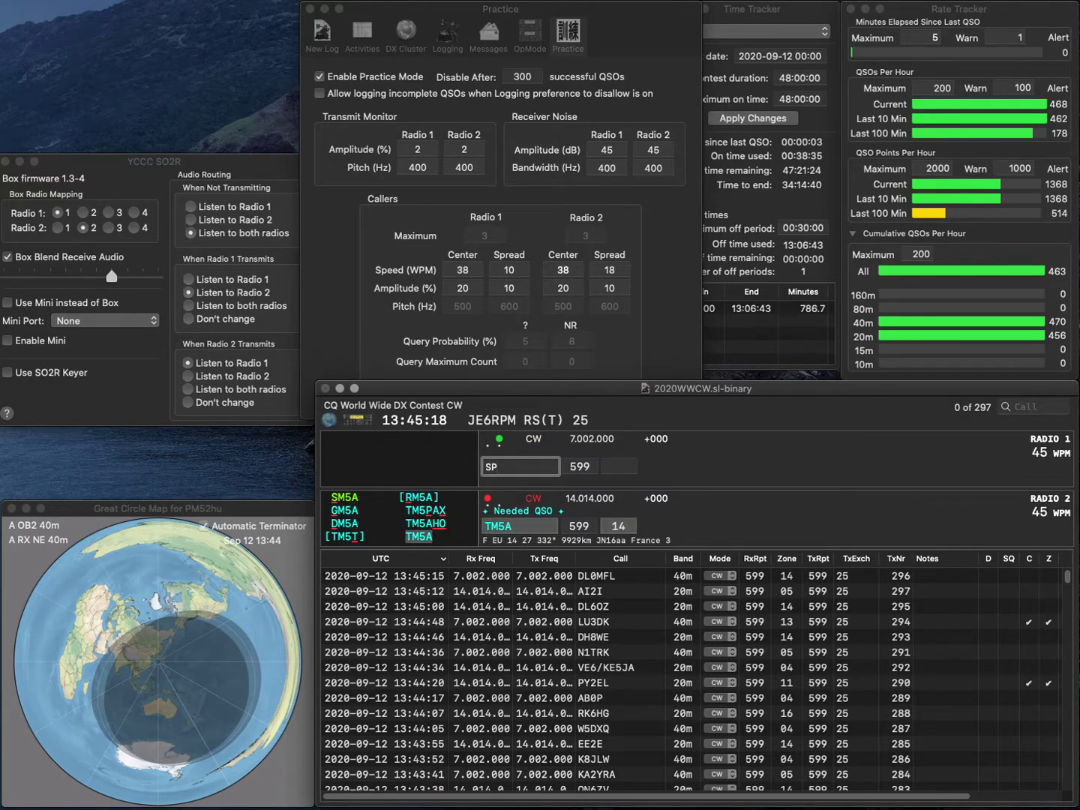
text(9KDA)
key(Return)
key(Tab)
key(Return)
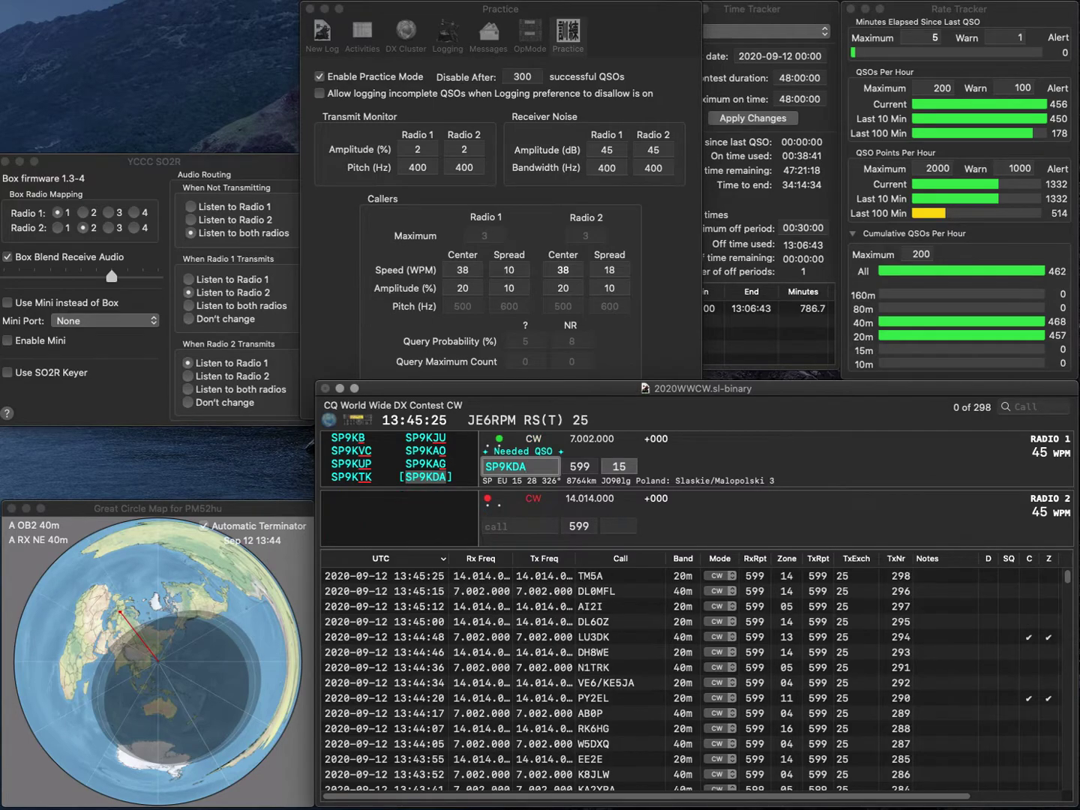
key(Return)
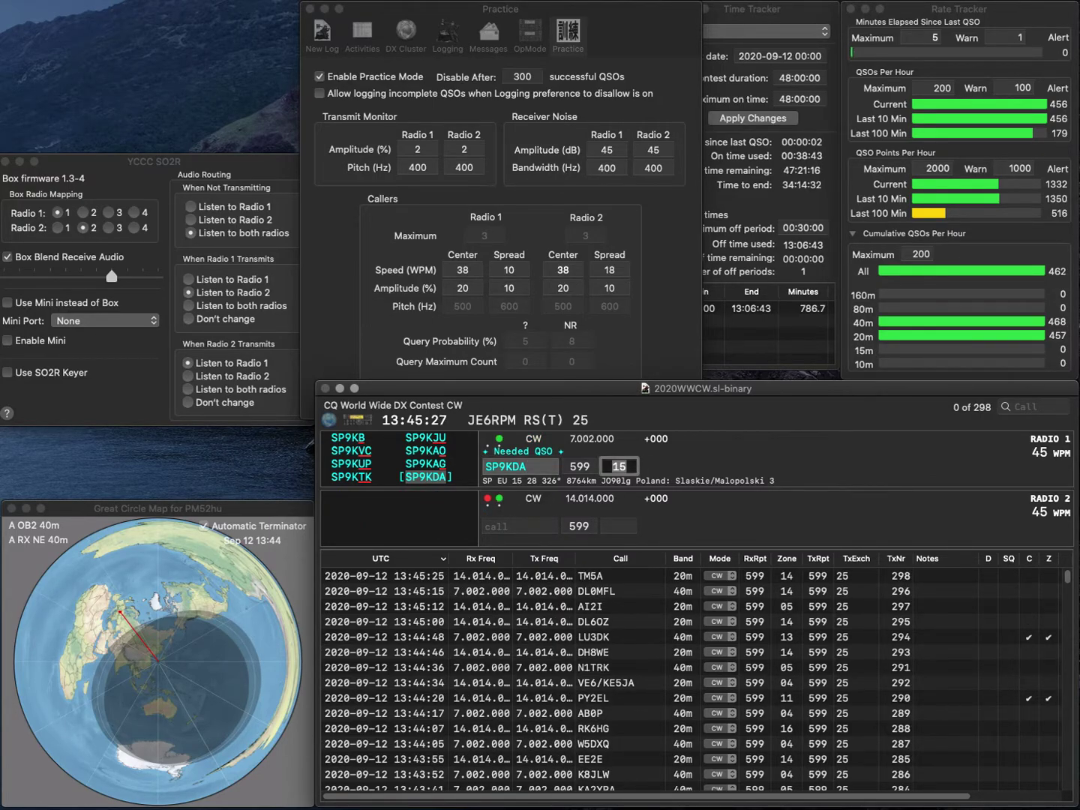
Answer EA3FAJ on Radio 2 and K2NNY on Radio 1, and log the EA3FAJ contact.
text(EA3FAJ)
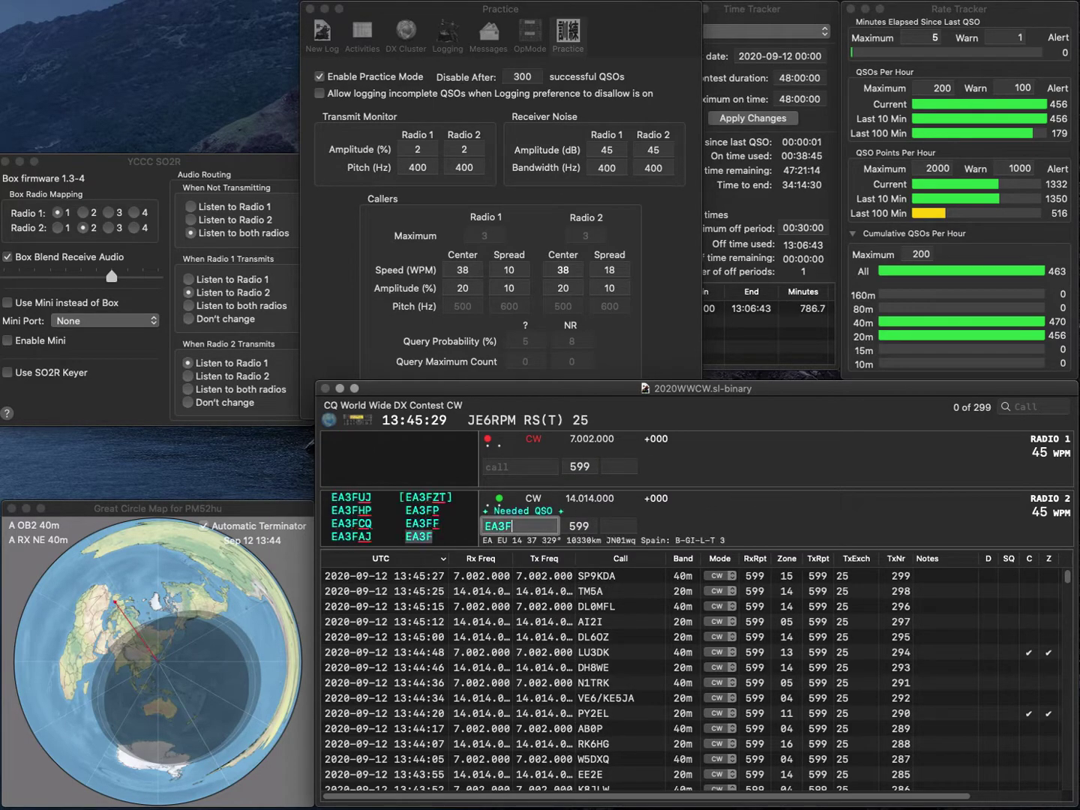
key(Return)
text(K2)
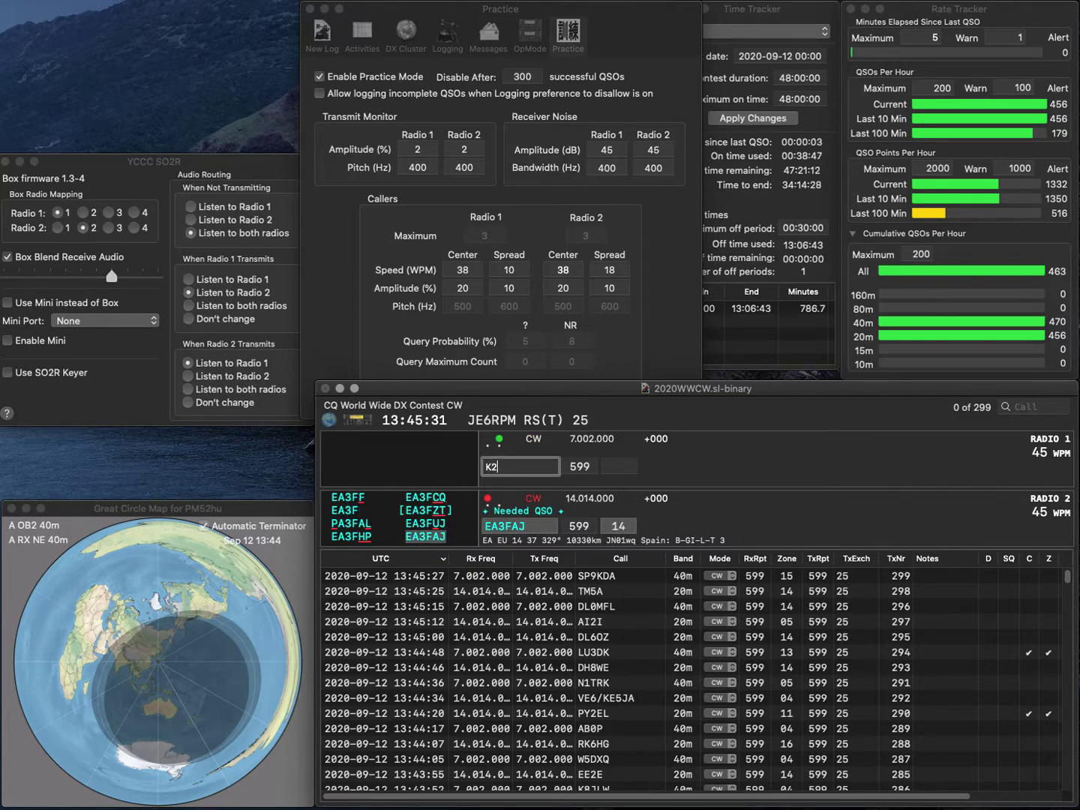
text(NNY)
key(Return)
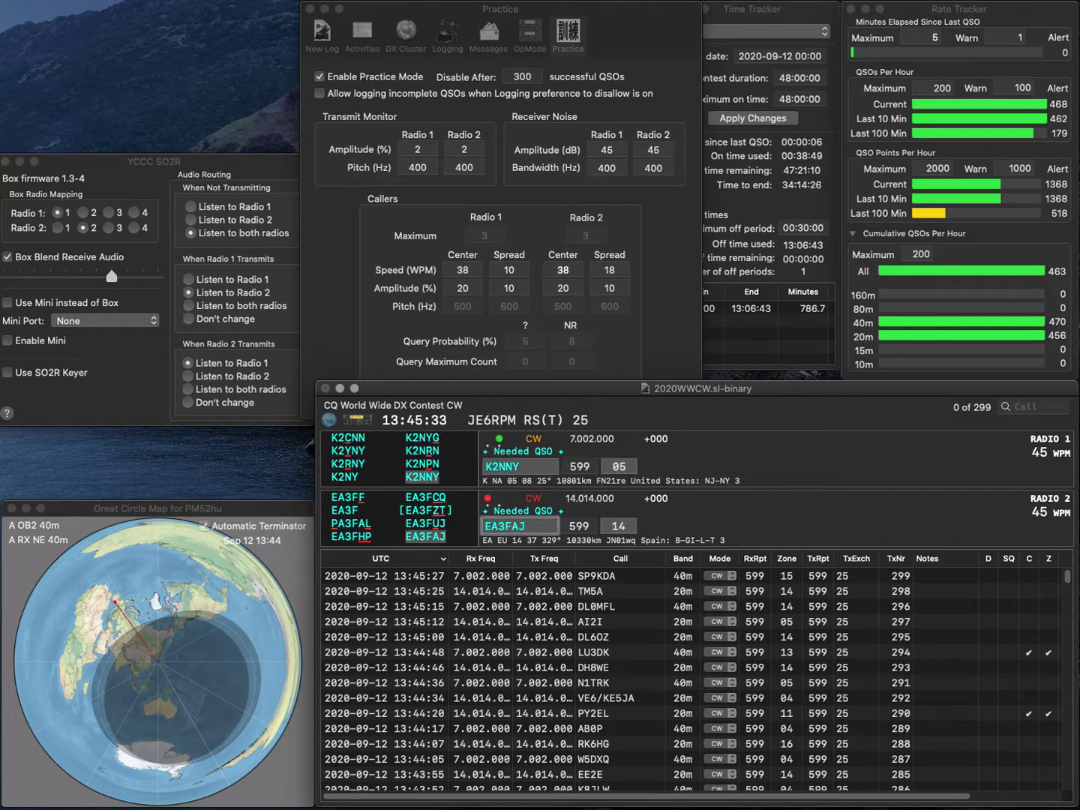
key(Return)
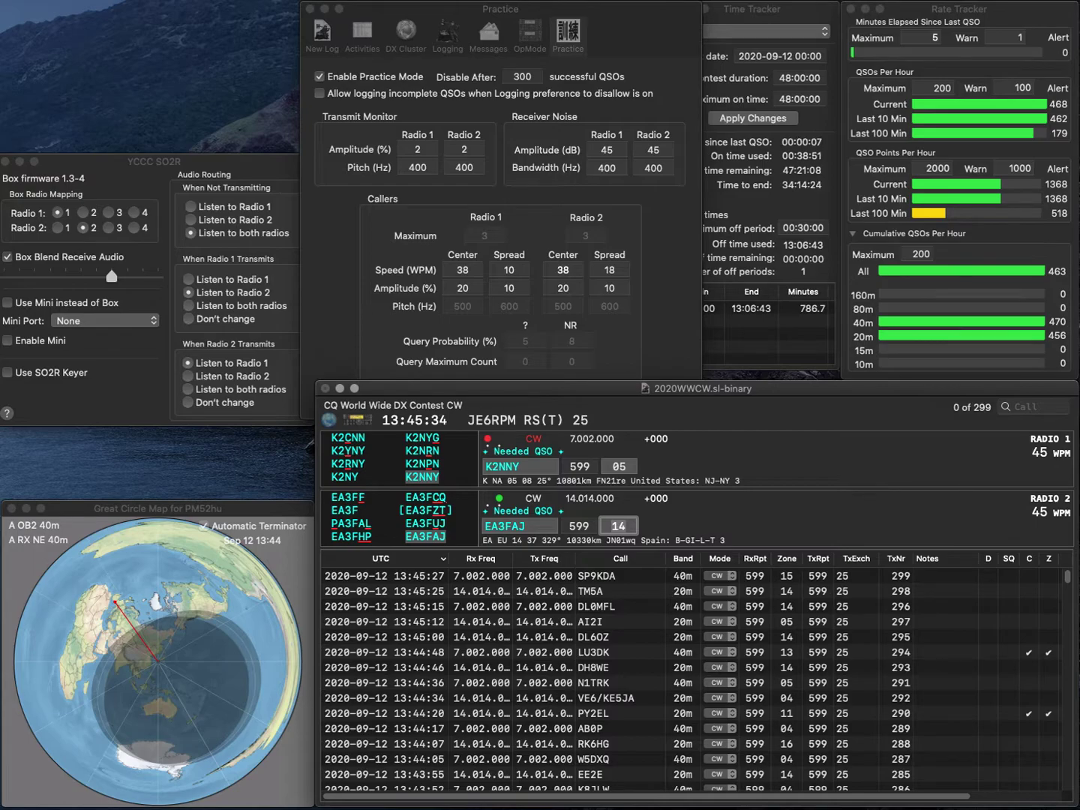
key(Return)
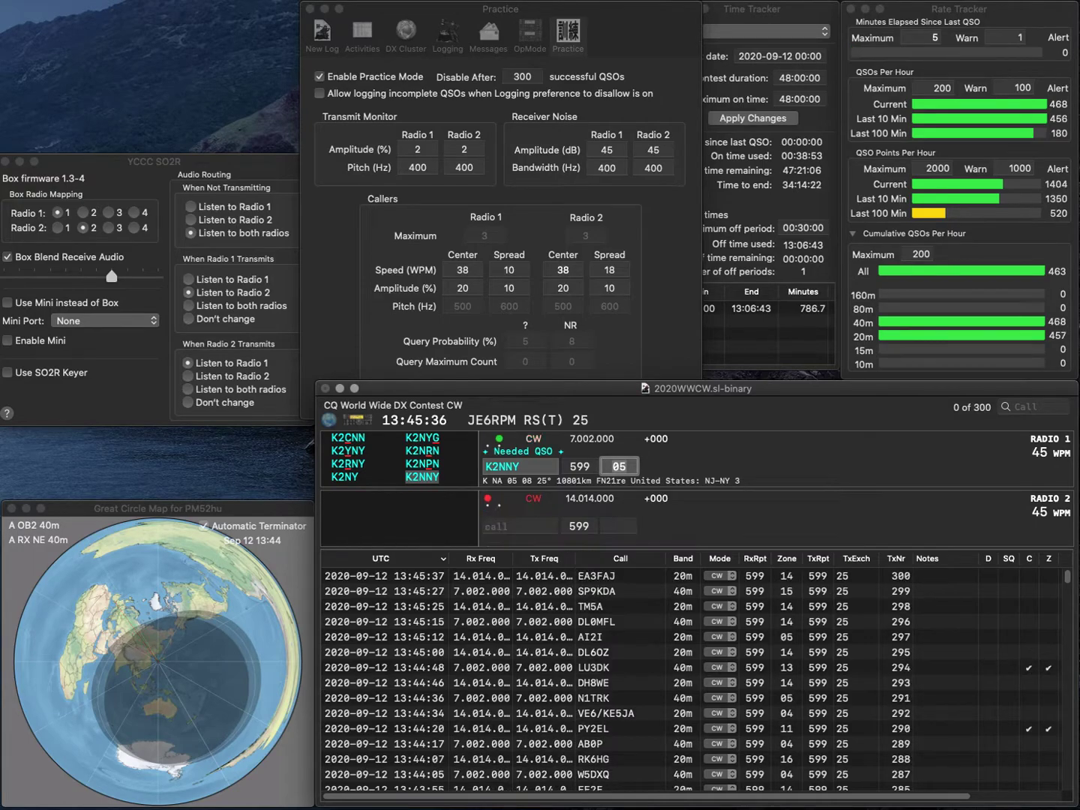